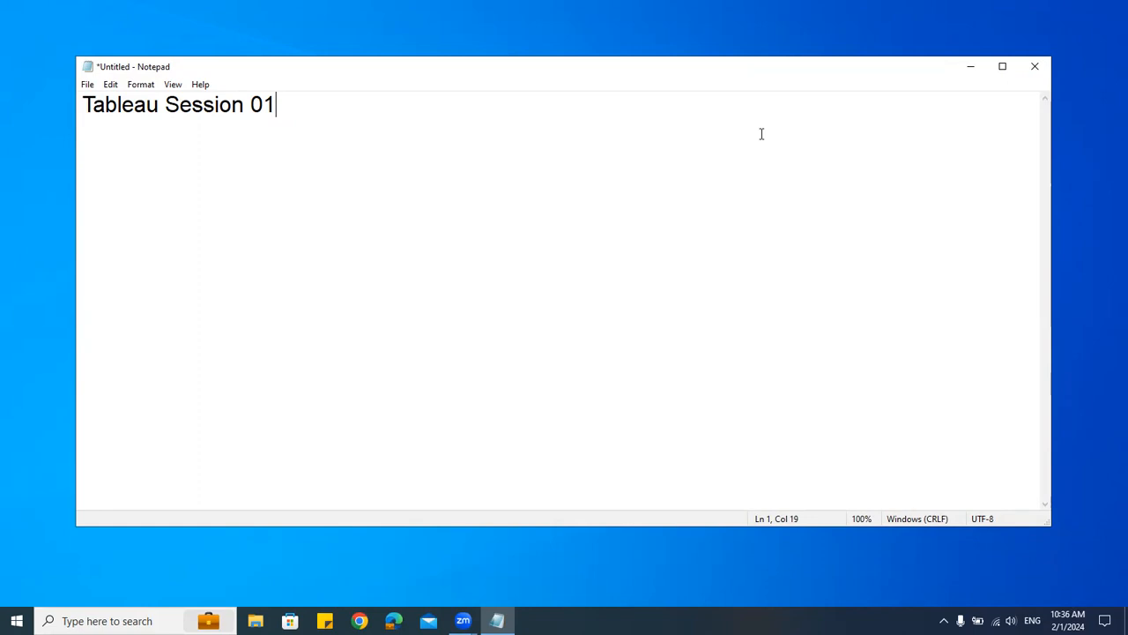
Step: Add the line '- Business Intelligence Tool' below the 'Tableau Session 01' title
{"action": "key", "text": "Return"}
{"action": "key", "text": "Return"}
{"action": "type", "text": "- Business IN"}
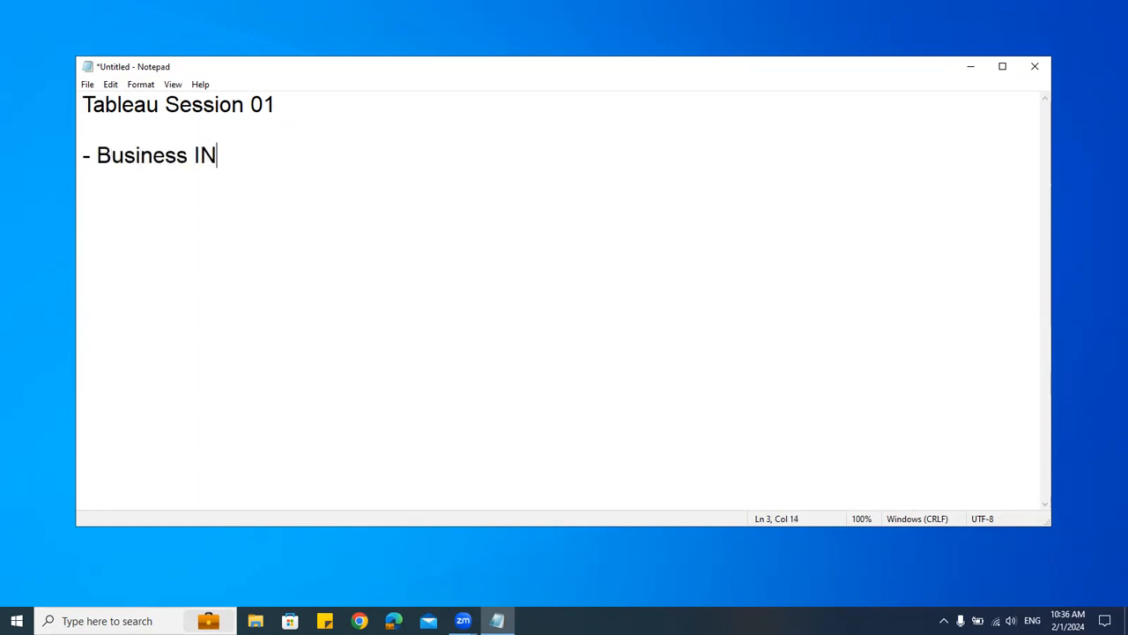
{"action": "key", "text": "BackSpace"}
{"action": "type", "text": "ntelligenc"}
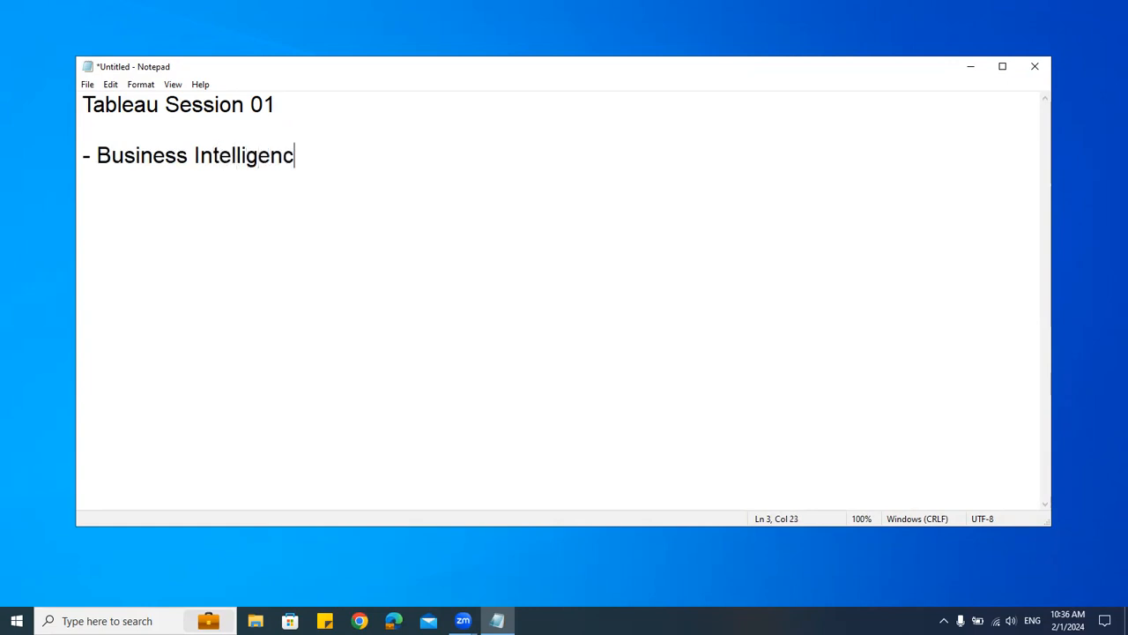
{"action": "type", "text": "e Tool"}
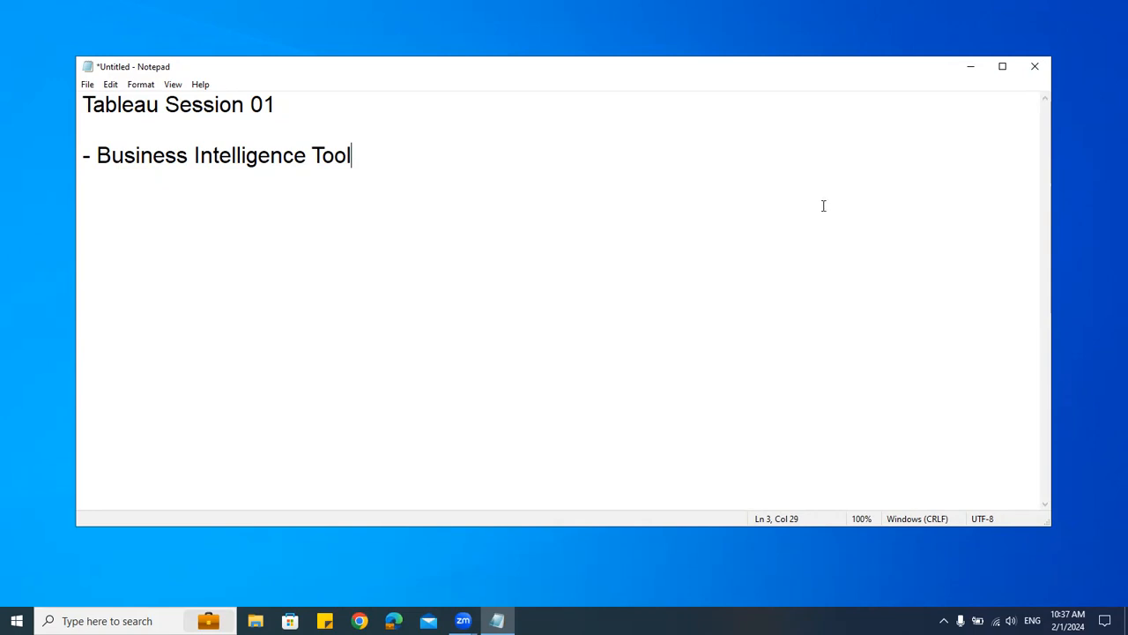
Step: Add the heading 'Type of Tableau App' after a blank line
{"action": "key", "text": "Return"}
{"action": "key", "text": "Return"}
{"action": "type", "text": "Type of Tableau Too"}
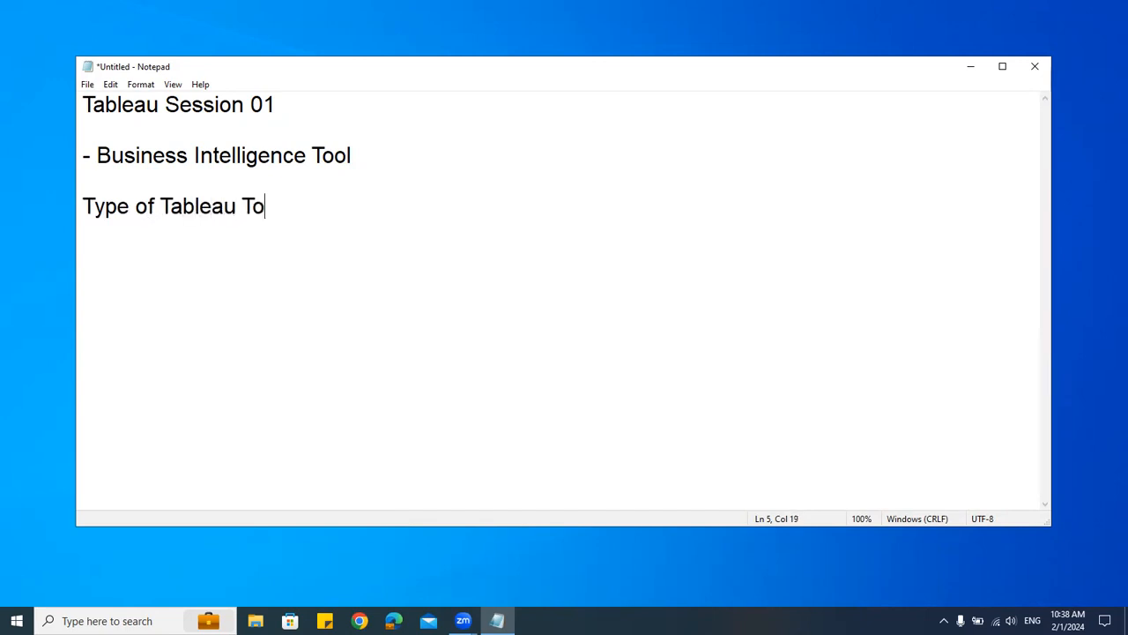
{"action": "key", "text": "BackSpace"}
{"action": "key", "text": "BackSpace"}
{"action": "key", "text": "BackSpace"}
{"action": "type", "text": "Sof"}
{"action": "key", "text": "BackSpace"}
{"action": "key", "text": "BackSpace"}
{"action": "key", "text": "BackSpace"}
{"action": "type", "text": "App"}
Step: List '- Tableau Desktop', '- Tableau Public' and '- Tableau Server' under the heading
{"action": "key", "text": "Return"}
{"action": "type", "text": "- Tableau Desktop"}
{"action": "key", "text": "Return"}
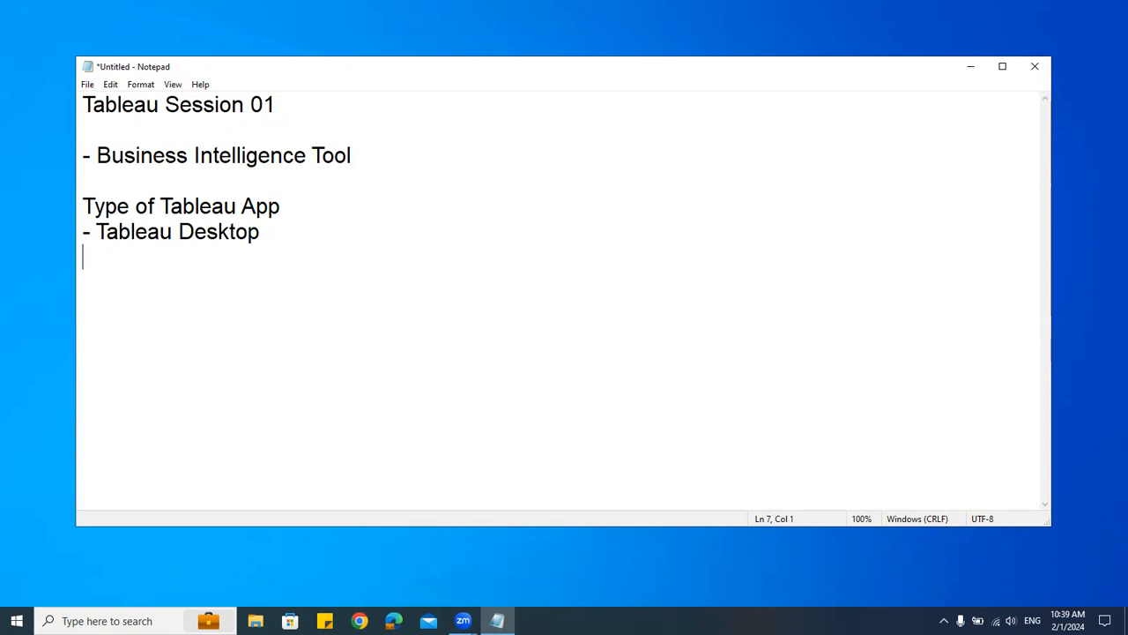
{"action": "type", "text": "- Tableau Ser"}
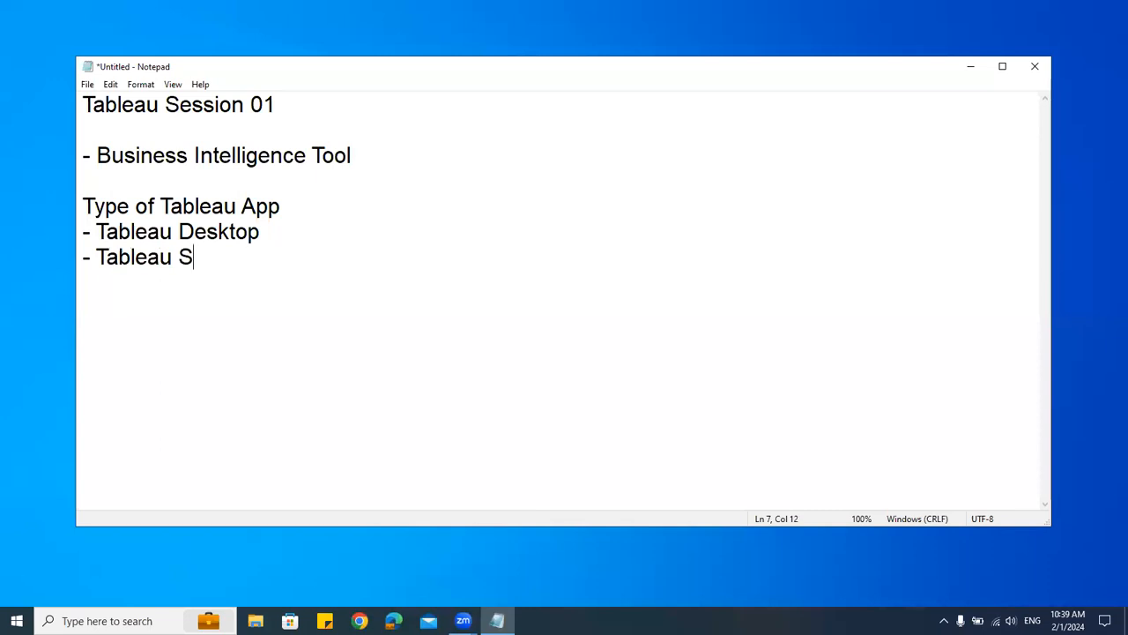
{"action": "key", "text": "BackSpace"}
{"action": "key", "text": "BackSpace"}
{"action": "key", "text": "BackSpace"}
{"action": "type", "text": "Public"}
{"action": "key", "text": "Return"}
{"action": "type", "text": "- Ta"}
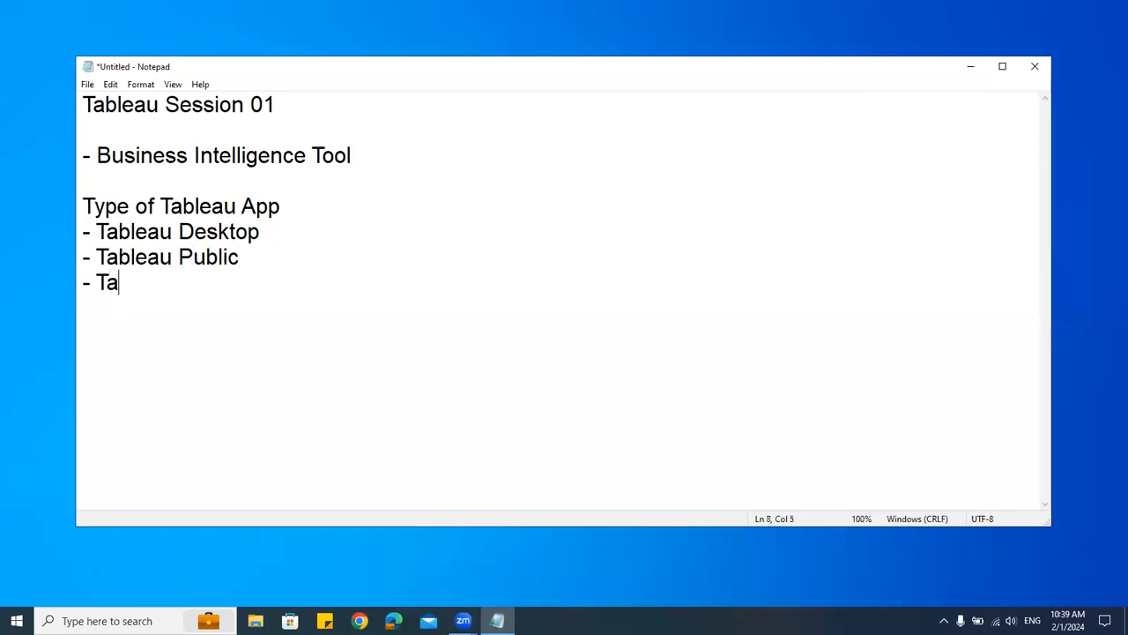
{"action": "type", "text": "bleau Server"}
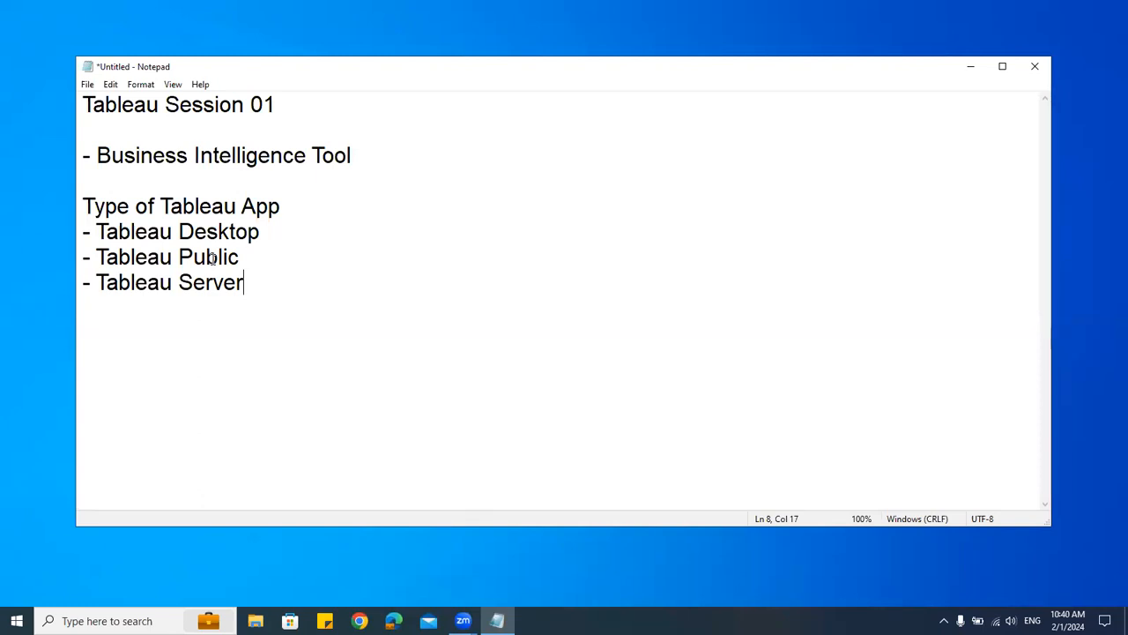
Step: Select the Tableau Public and Tableau Server lines to point them out
{"action": "left_click_drag", "start_coordinate": [97, 257], "coordinate": [320, 256]}
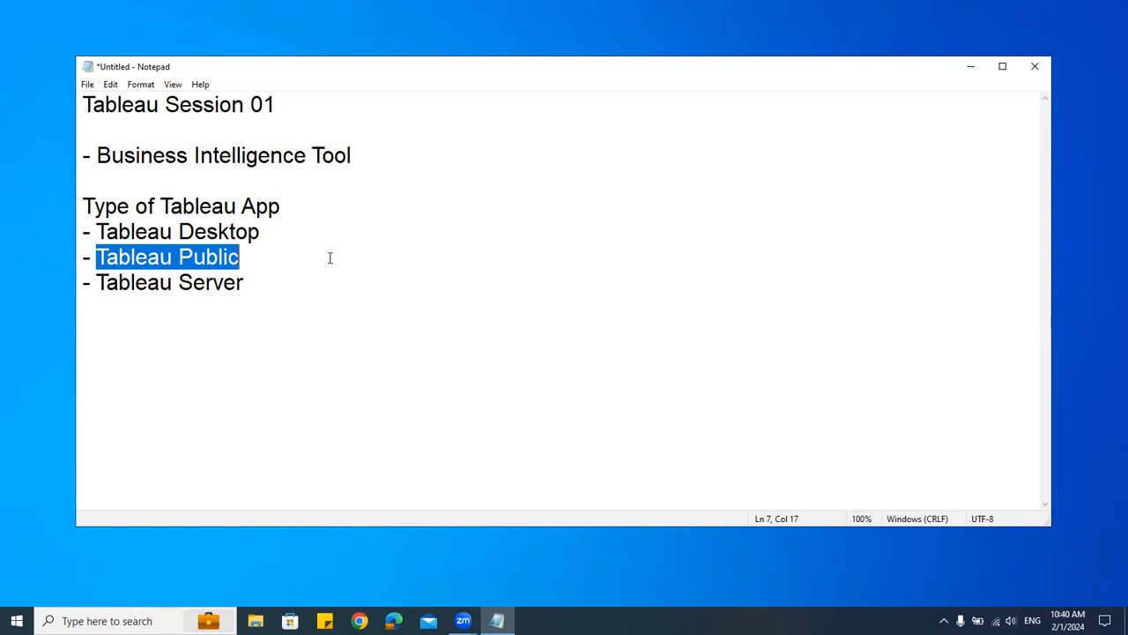
{"action": "left_click_drag", "start_coordinate": [270, 284], "coordinate": [71, 312]}
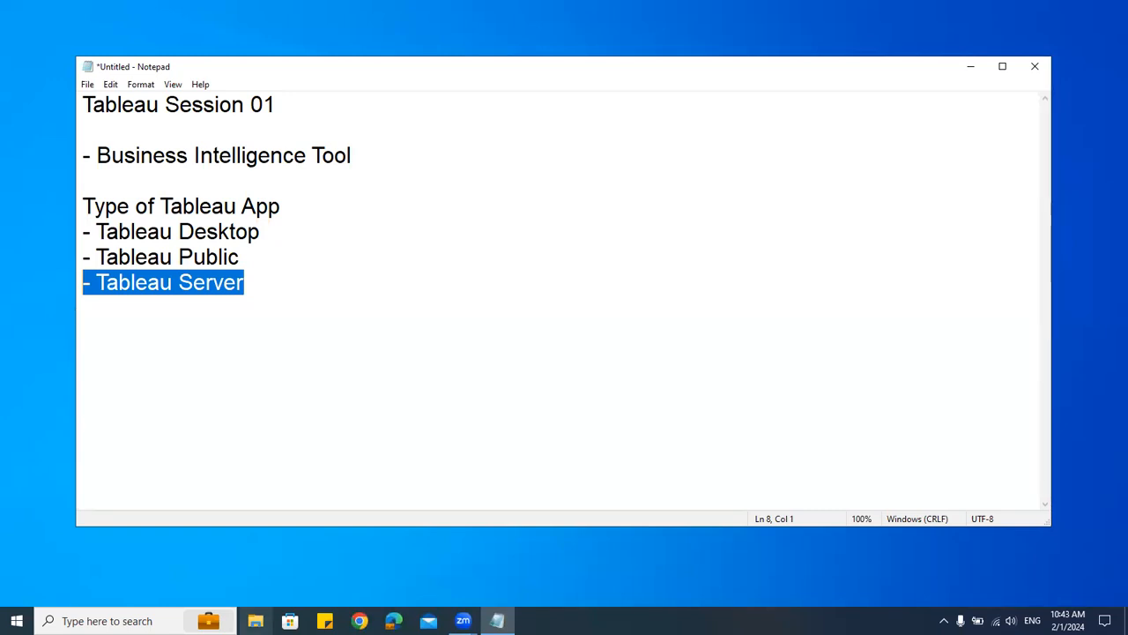
Step: Open Chrome maximized with the iTech Analytics Solutions profile
{"action": "left_click", "coordinate": [360, 620]}
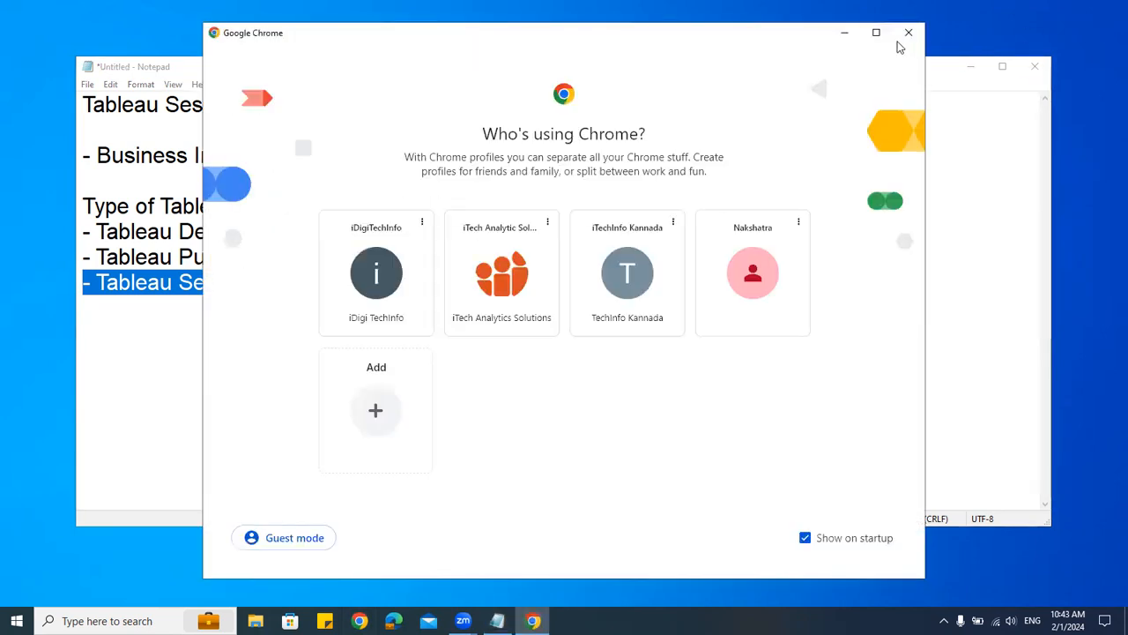
{"action": "left_click", "coordinate": [876, 34]}
{"action": "left_click", "coordinate": [448, 394]}
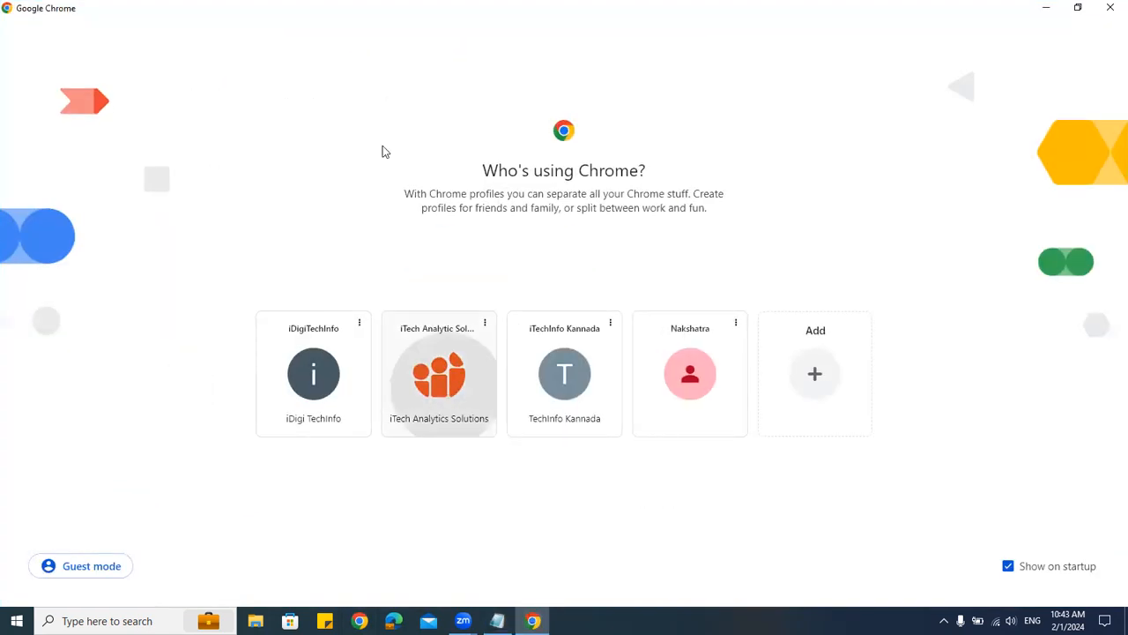
Step: Search Google for tableau desktop download
{"action": "left_click", "coordinate": [343, 44]}
{"action": "type", "text": "ta"}
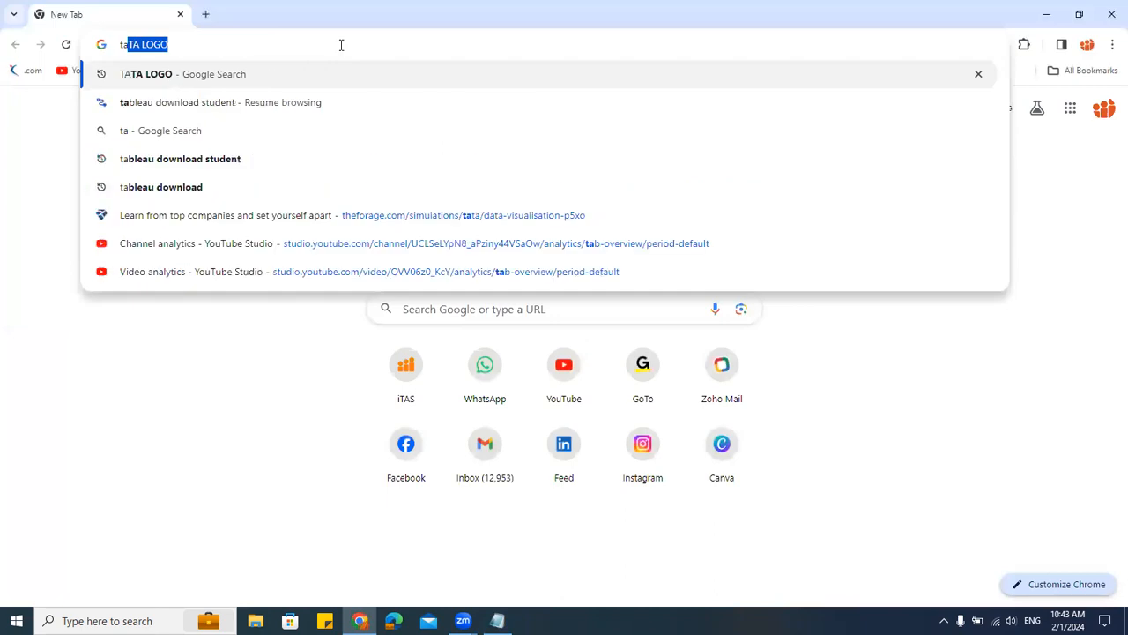
{"action": "type", "text": "bleau de"}
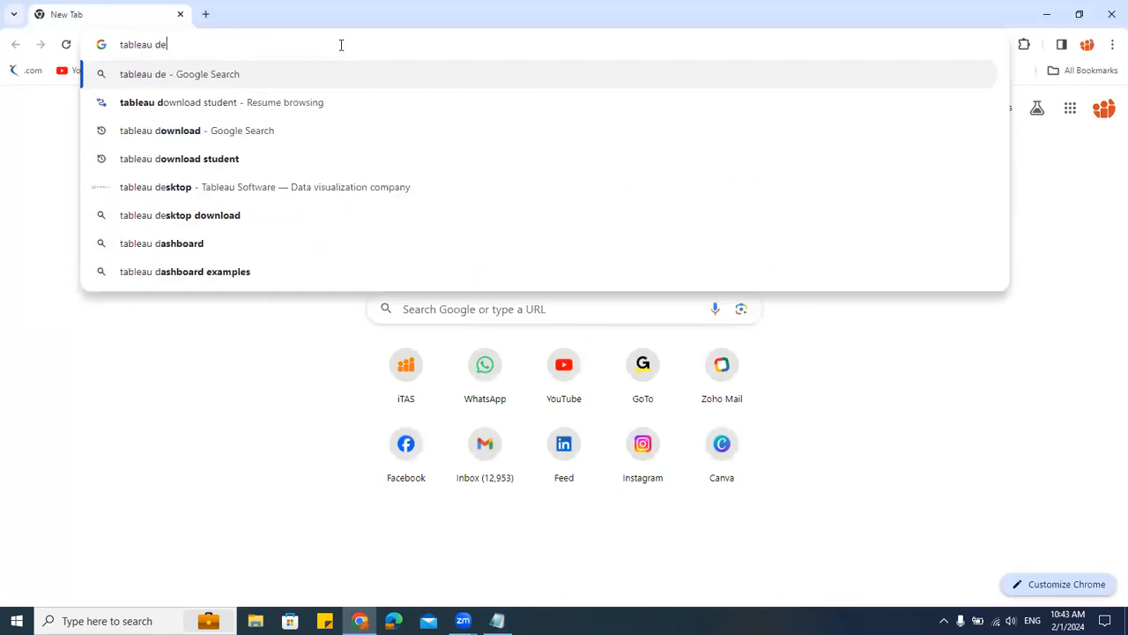
{"action": "type", "text": "sktop download"}
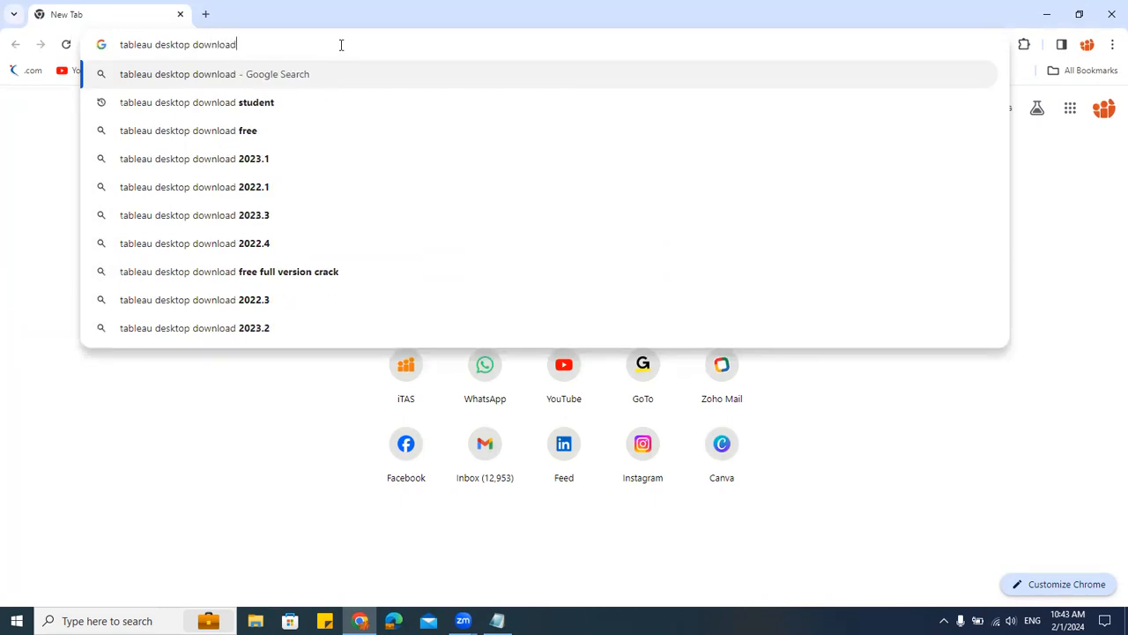
{"action": "key", "text": "Return"}
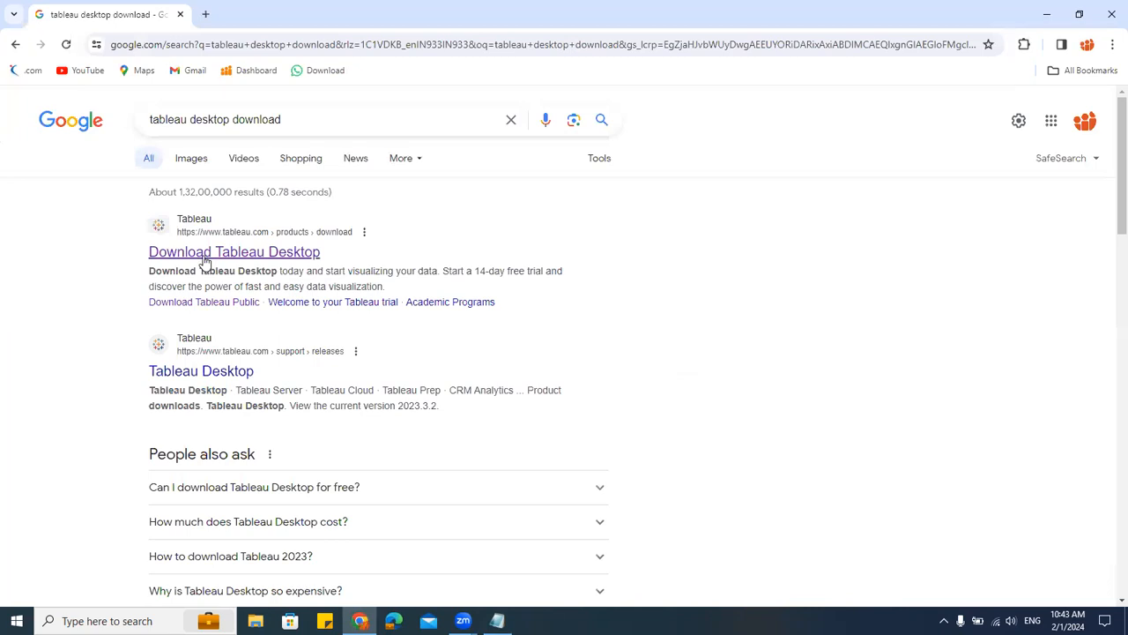
Step: Open the Download Tableau Desktop result and review its free 14-day trial page
{"action": "left_click", "coordinate": [208, 255]}
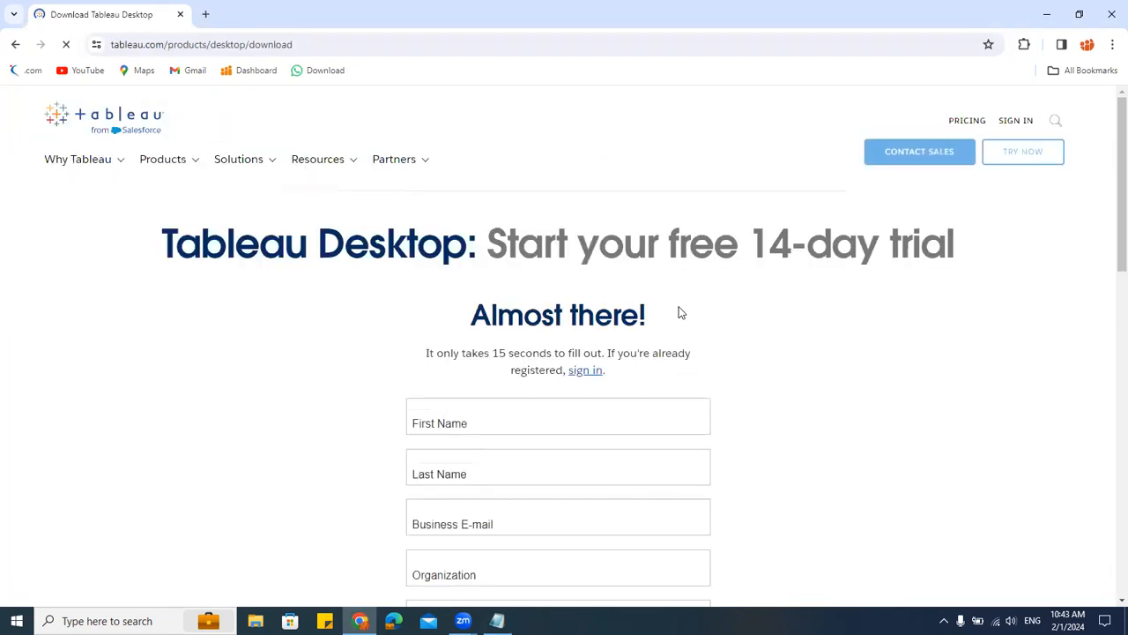
{"action": "left_click_drag", "start_coordinate": [749, 242], "coordinate": [992, 235]}
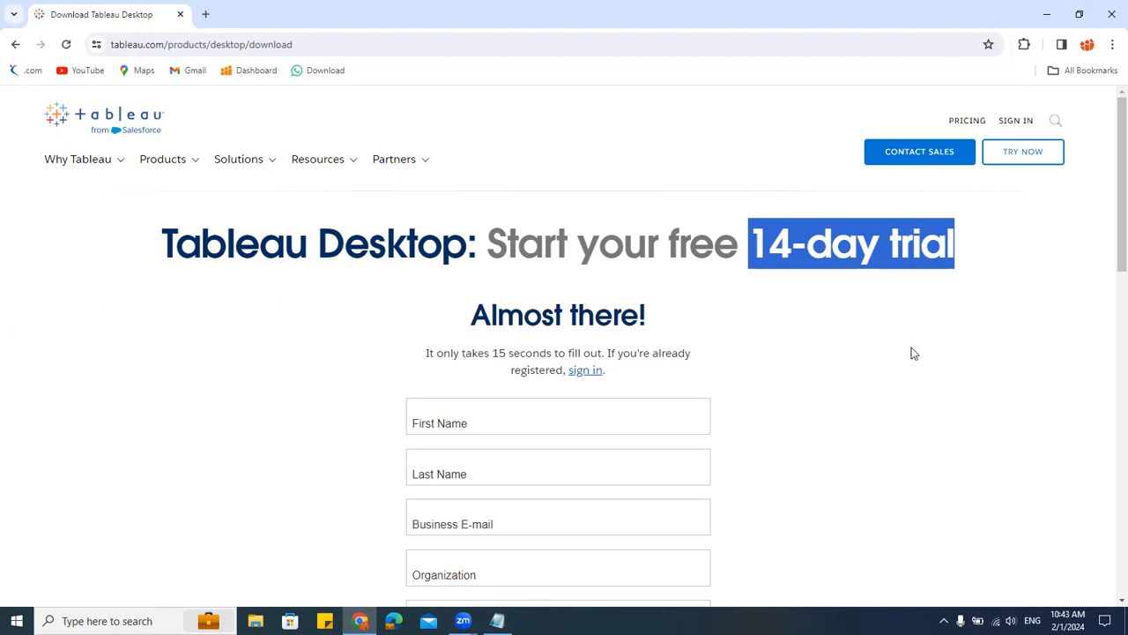
{"action": "scroll", "coordinate": [519, 444], "scroll_direction": "down", "scroll_amount": 3}
{"action": "scroll", "coordinate": [530, 424], "scroll_direction": "down", "scroll_amount": 10}
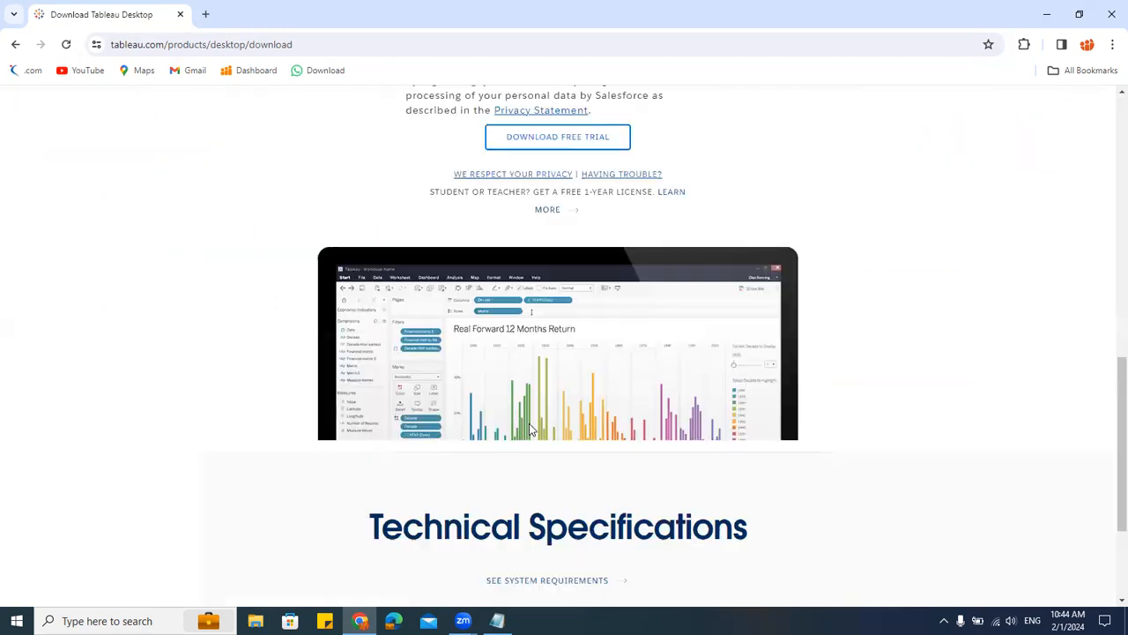
{"action": "scroll", "coordinate": [529, 423], "scroll_direction": "up", "scroll_amount": 15}
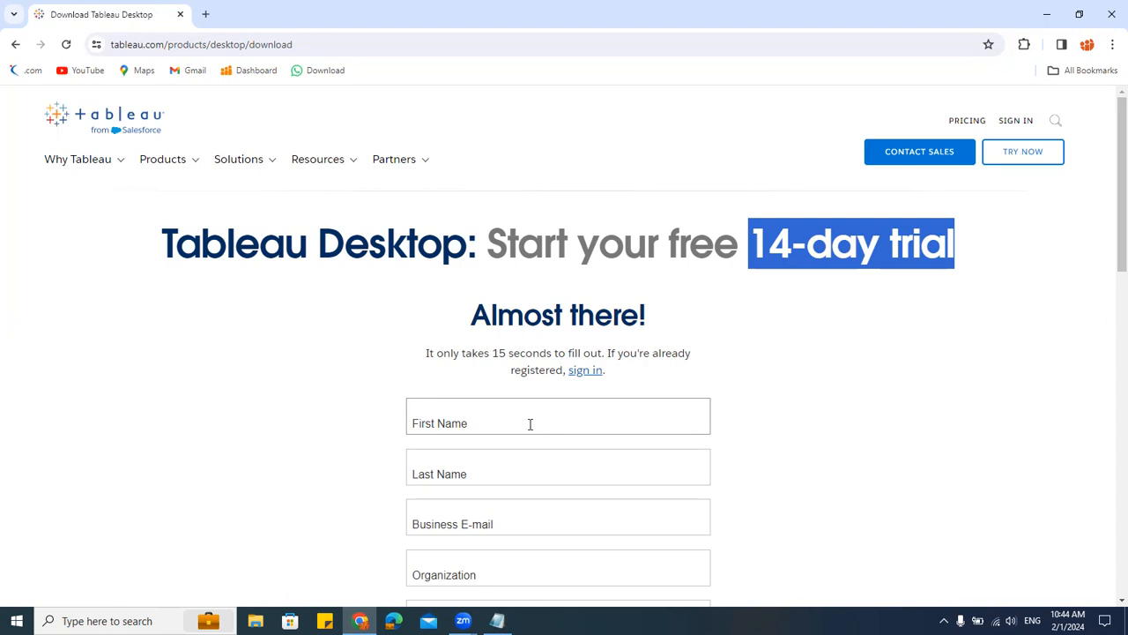
Step: Return to the results and search for tableau desktop download student instead
{"action": "left_click", "coordinate": [15, 44]}
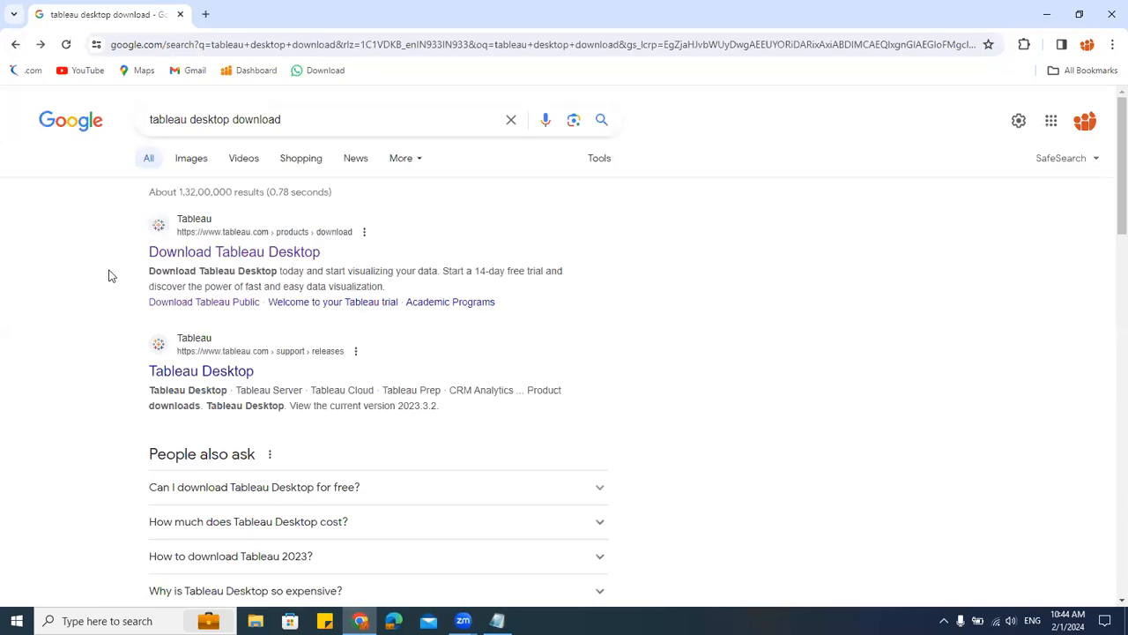
{"action": "left_click", "coordinate": [306, 119]}
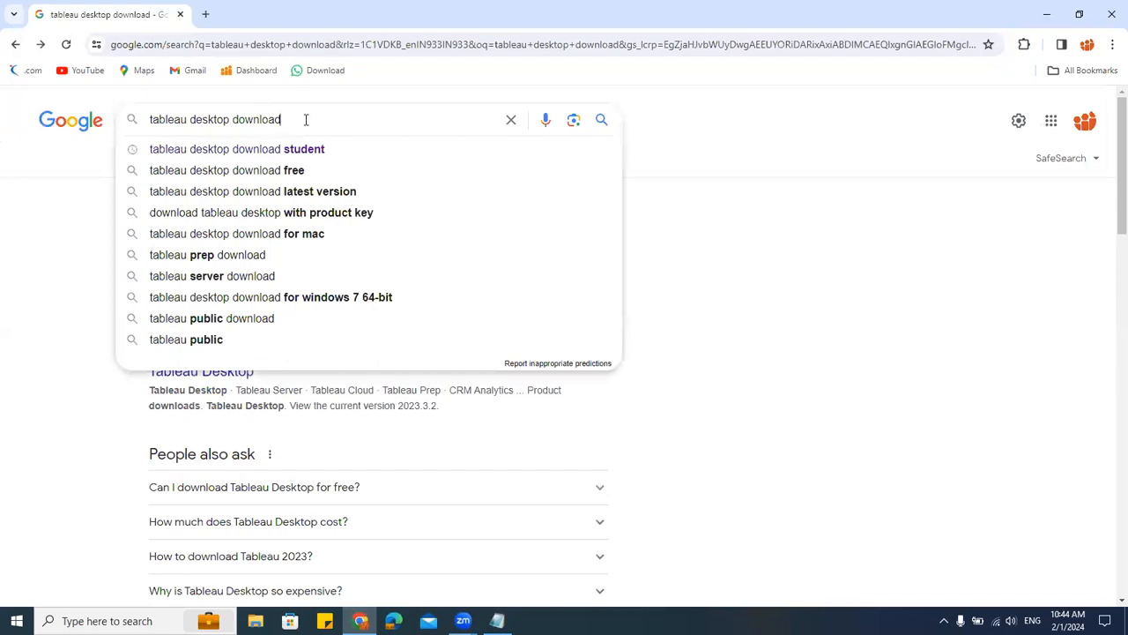
{"action": "left_click", "coordinate": [306, 156]}
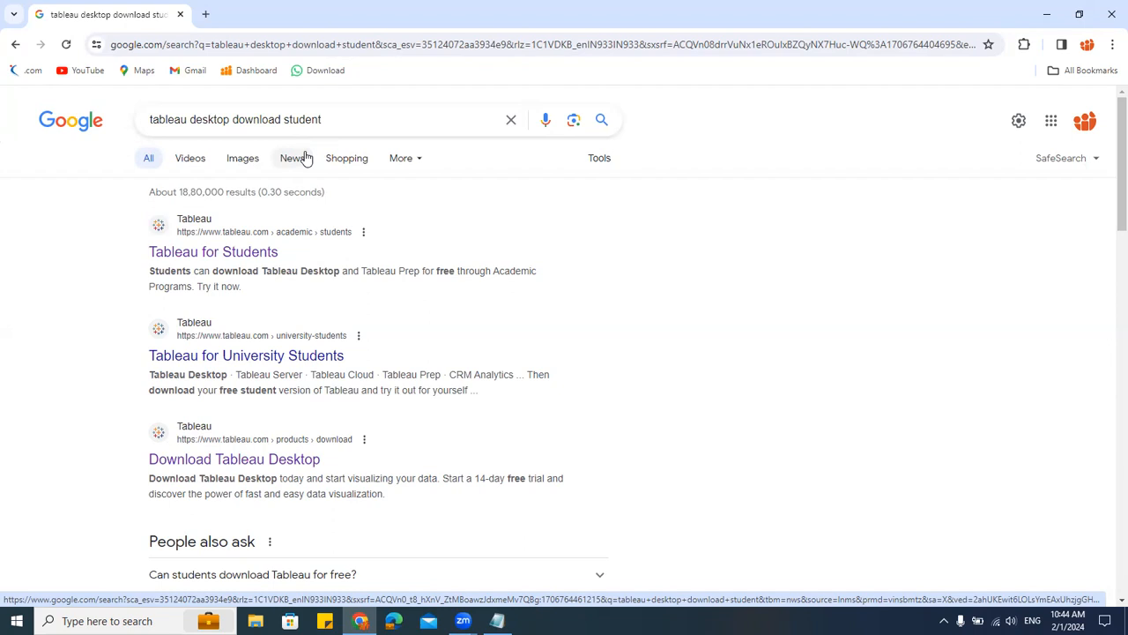
Step: Open the Tableau for Students result and scroll through the page
{"action": "left_click", "coordinate": [215, 252]}
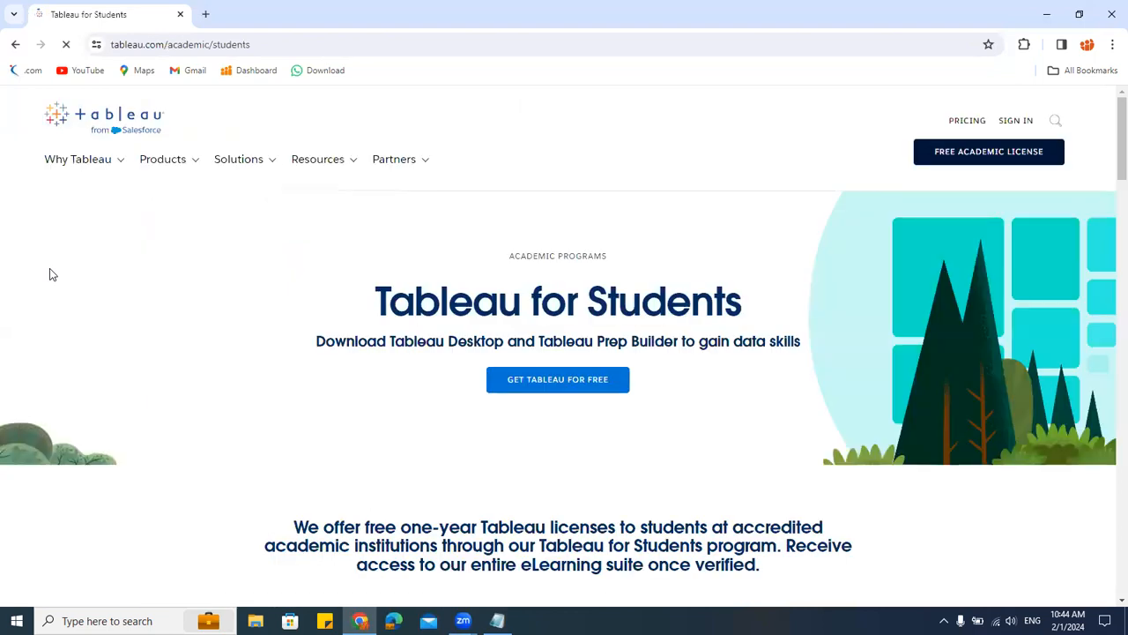
{"action": "scroll", "coordinate": [617, 344], "scroll_direction": "down", "scroll_amount": 5}
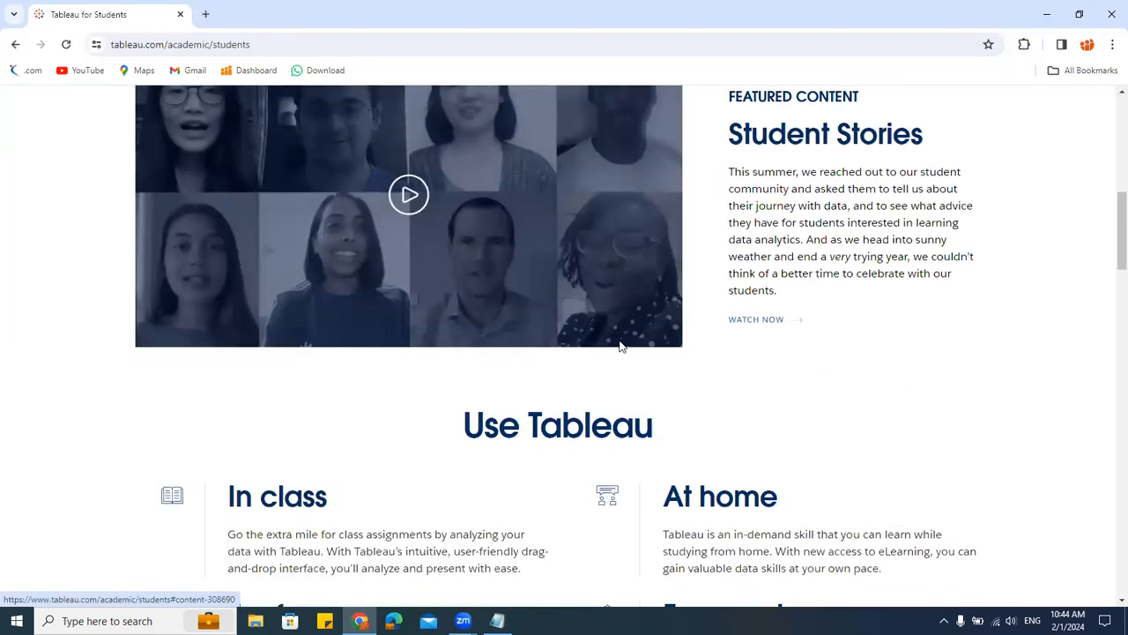
{"action": "scroll", "coordinate": [619, 347], "scroll_direction": "down", "scroll_amount": 5}
{"action": "scroll", "coordinate": [620, 345], "scroll_direction": "up", "scroll_amount": 10}
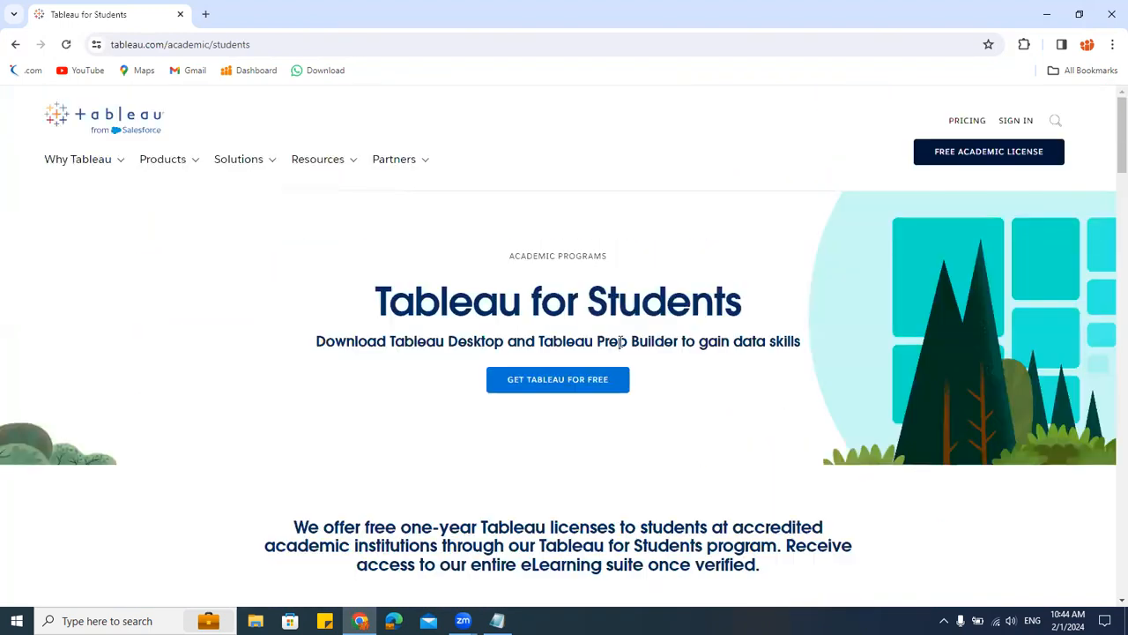
Step: Open the free Tableau student licence form, review its required fields, and close it
{"action": "left_click", "coordinate": [562, 385]}
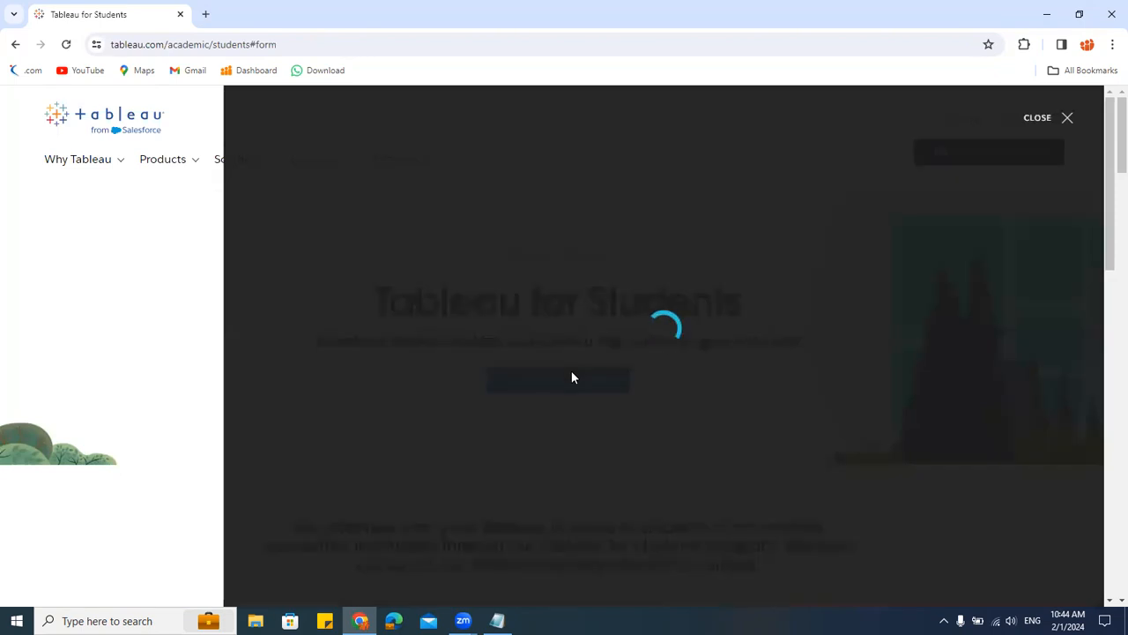
{"action": "scroll", "coordinate": [723, 370], "scroll_direction": "down", "scroll_amount": 3}
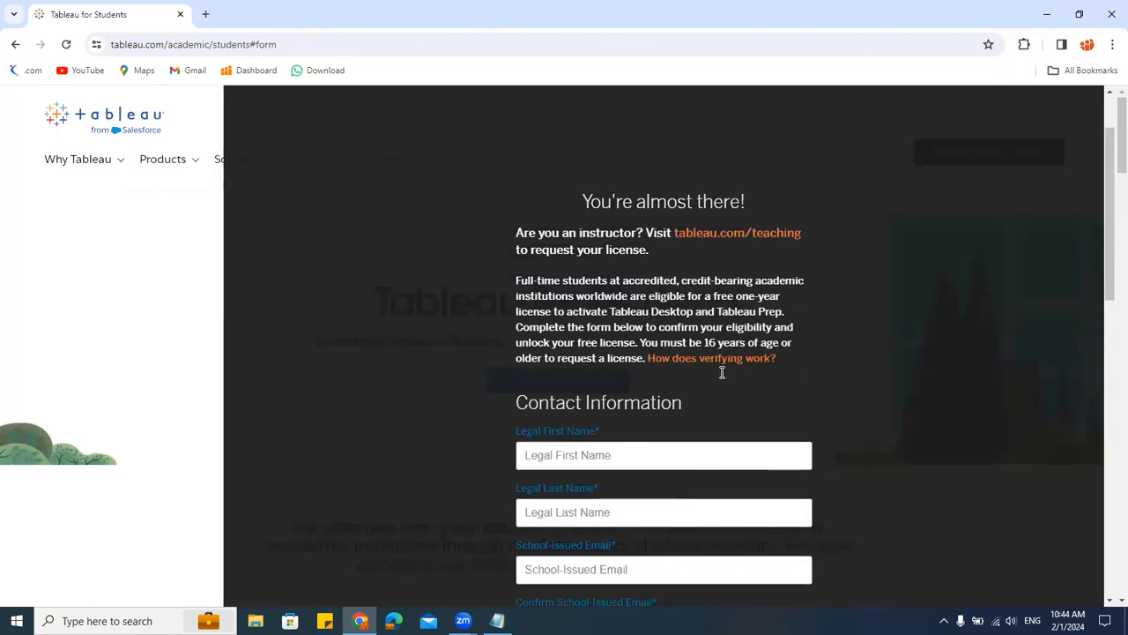
{"action": "scroll", "coordinate": [695, 435], "scroll_direction": "down", "scroll_amount": 2}
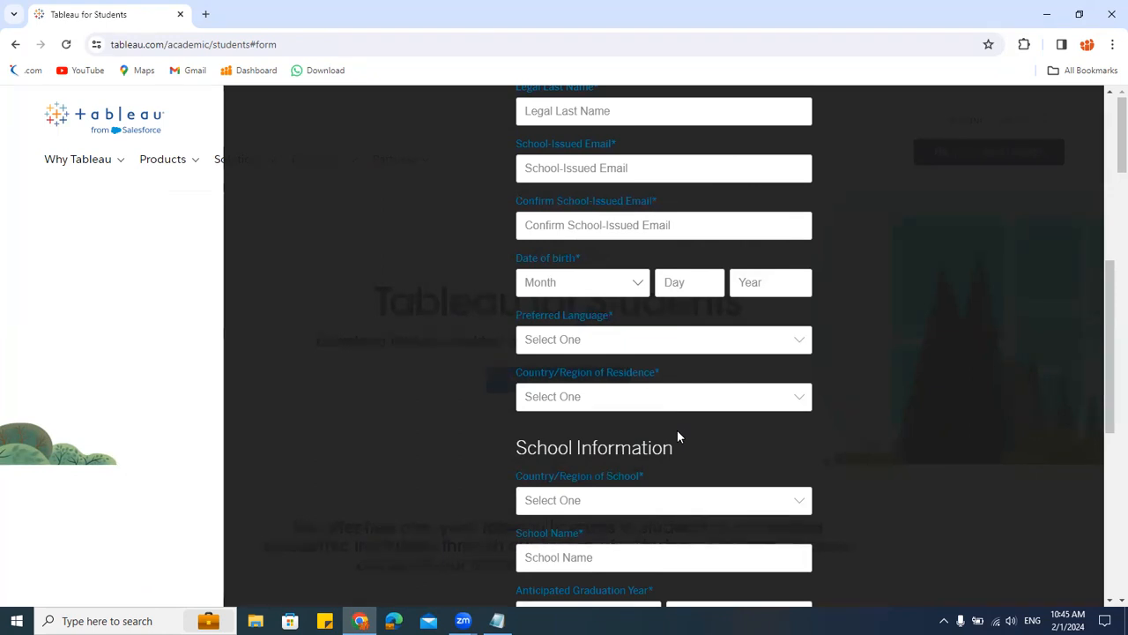
{"action": "scroll", "coordinate": [678, 432], "scroll_direction": "down", "scroll_amount": 4}
{"action": "scroll", "coordinate": [677, 432], "scroll_direction": "down", "scroll_amount": 1}
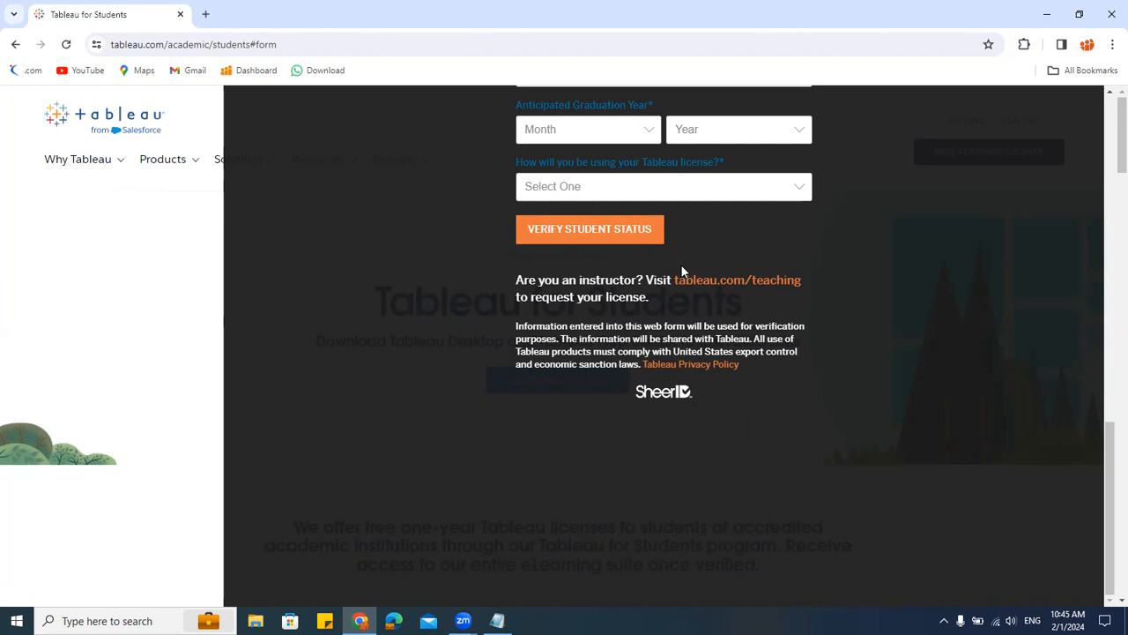
{"action": "scroll", "coordinate": [682, 266], "scroll_direction": "up", "scroll_amount": 8}
{"action": "scroll", "coordinate": [670, 406], "scroll_direction": "down", "scroll_amount": 8}
{"action": "scroll", "coordinate": [666, 408], "scroll_direction": "down", "scroll_amount": 1}
{"action": "scroll", "coordinate": [631, 313], "scroll_direction": "up", "scroll_amount": 3}
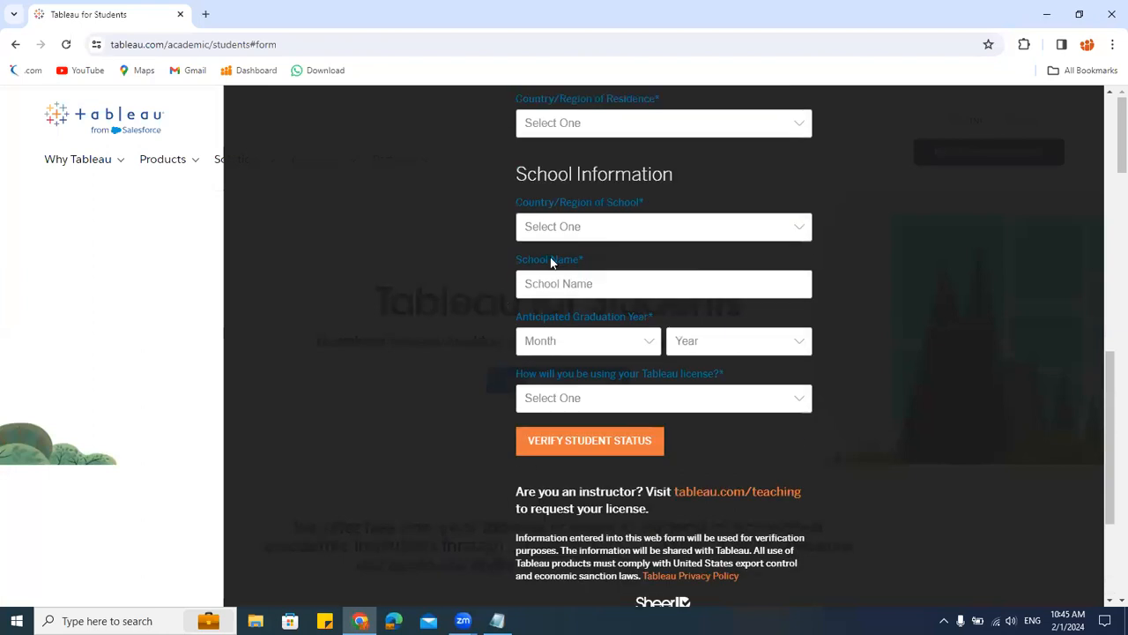
{"action": "scroll", "coordinate": [646, 301], "scroll_direction": "down", "scroll_amount": 3}
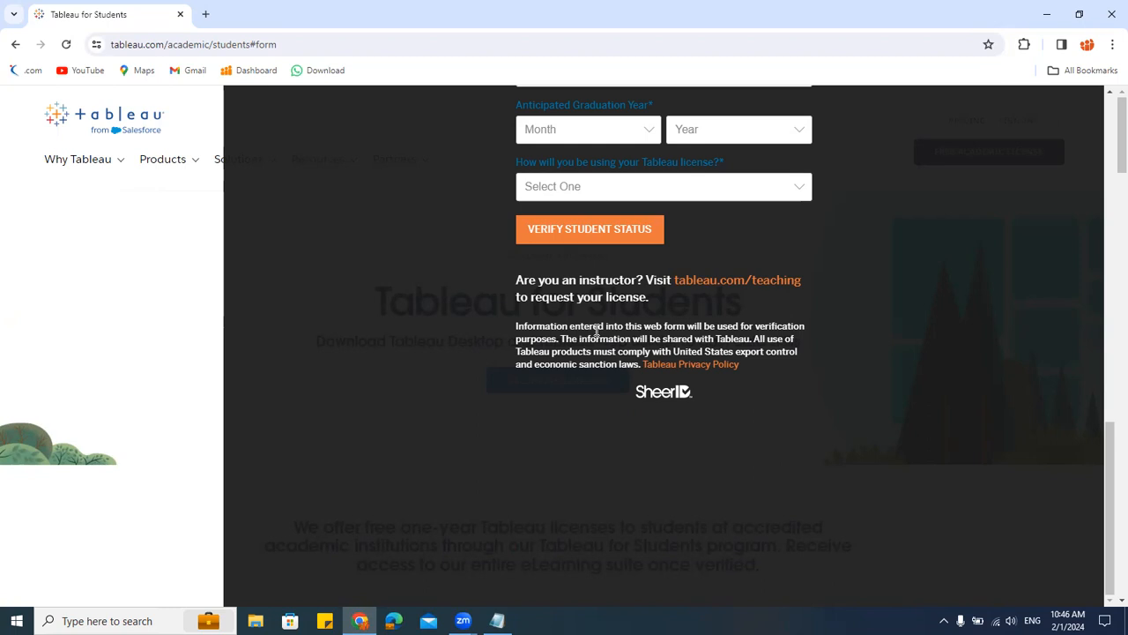
{"action": "left_click", "coordinate": [130, 226]}
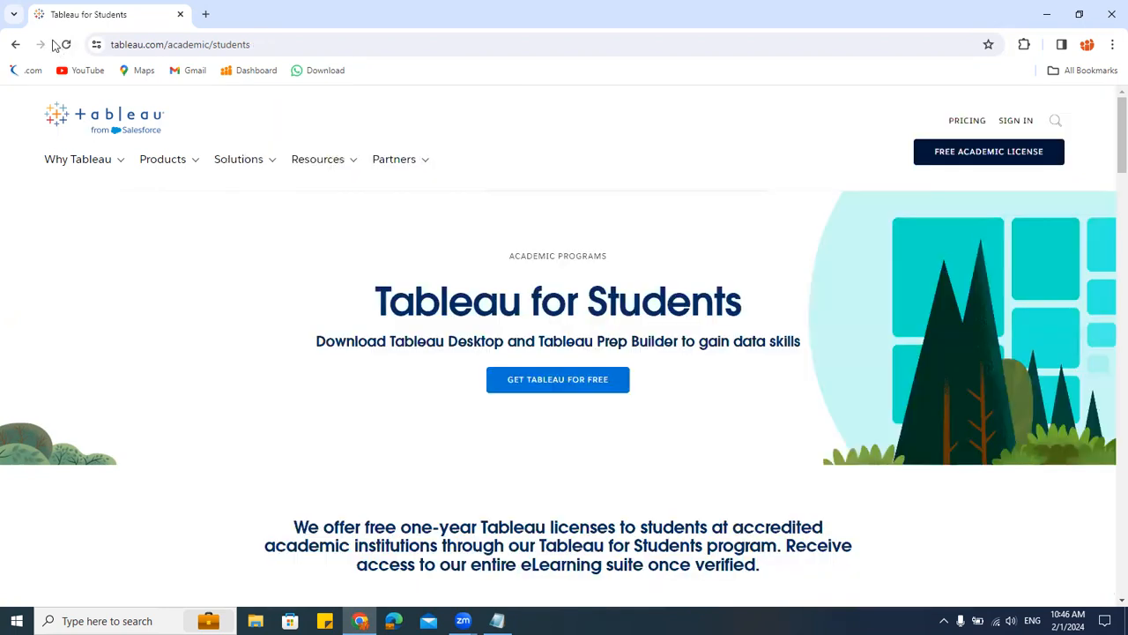
Step: Return to the search results and search for tableau public download instead
{"action": "left_click", "coordinate": [15, 44]}
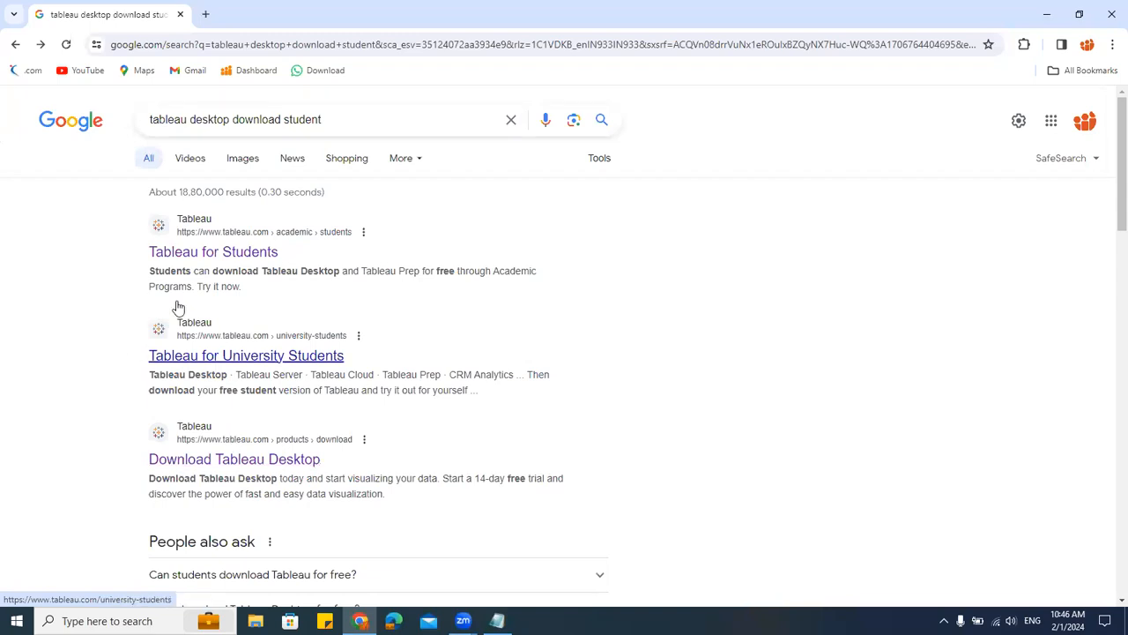
{"action": "left_click_drag", "start_coordinate": [191, 119], "coordinate": [524, 121]}
{"action": "type", "text": "p"}
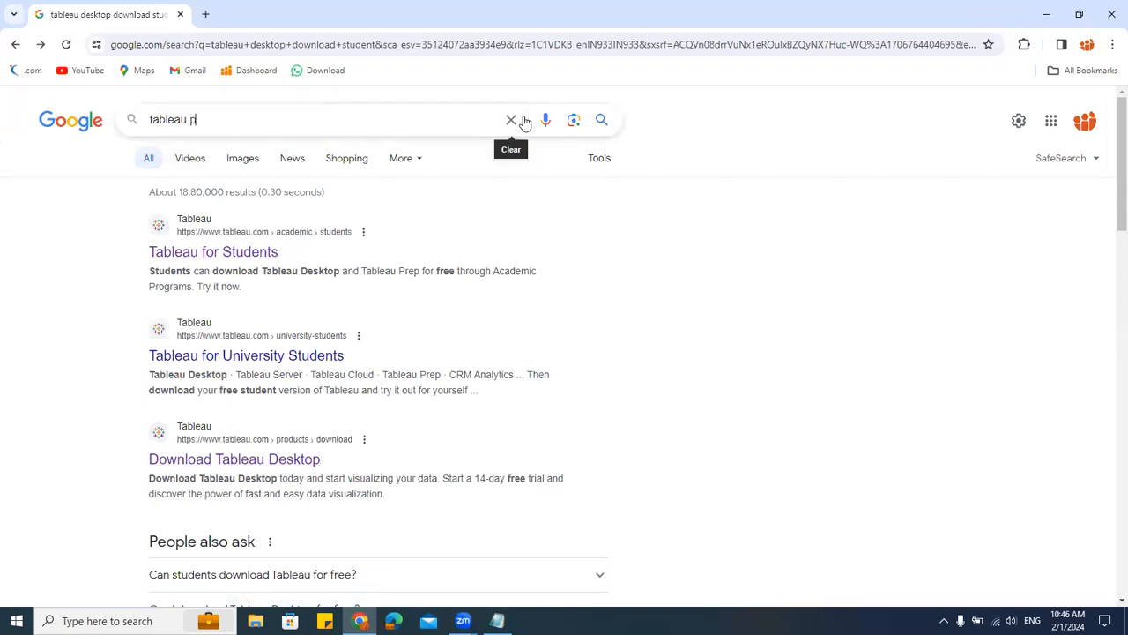
{"action": "type", "text": "ublic"}
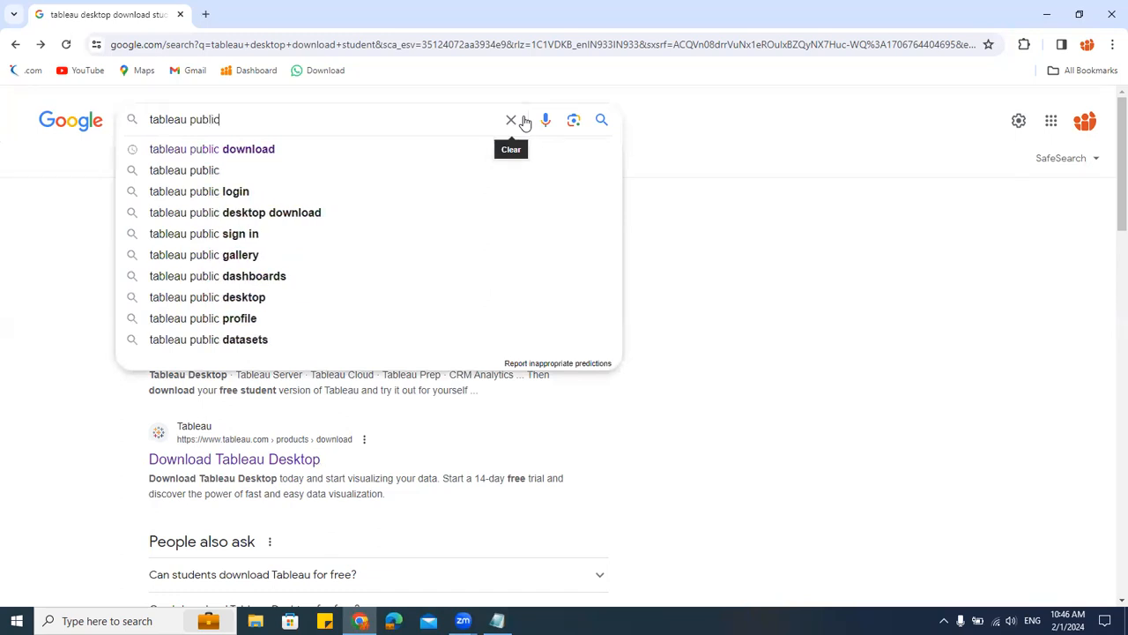
{"action": "left_click", "coordinate": [363, 150]}
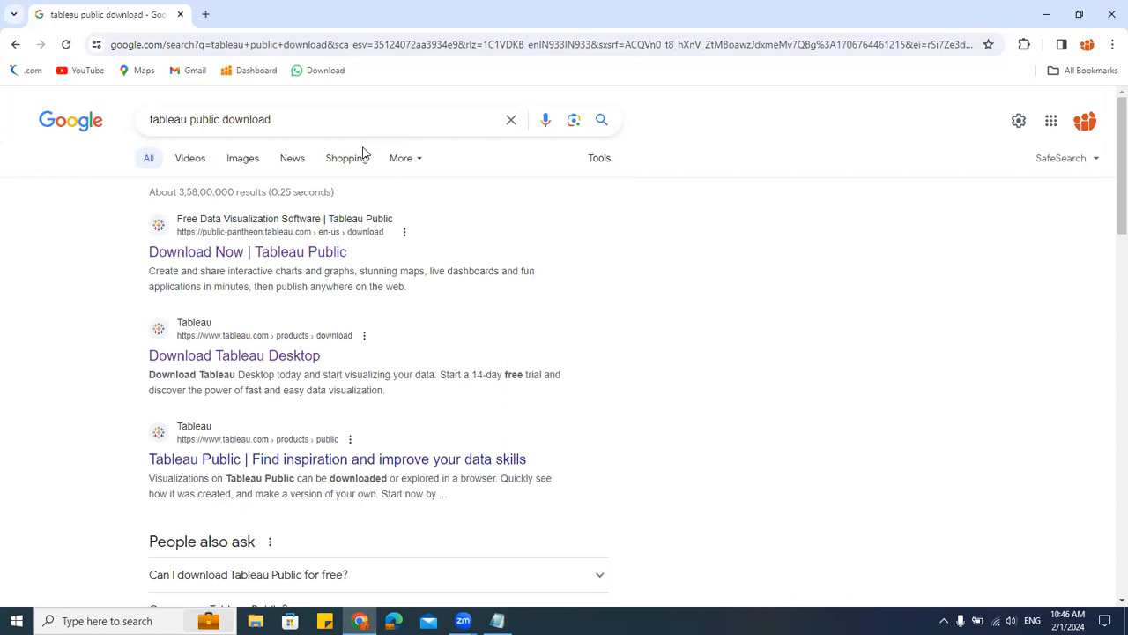
Step: Open the Download Now | Tableau Public result, follow it to the Tableau Public download page, open its download form and close it
{"action": "left_click", "coordinate": [240, 252]}
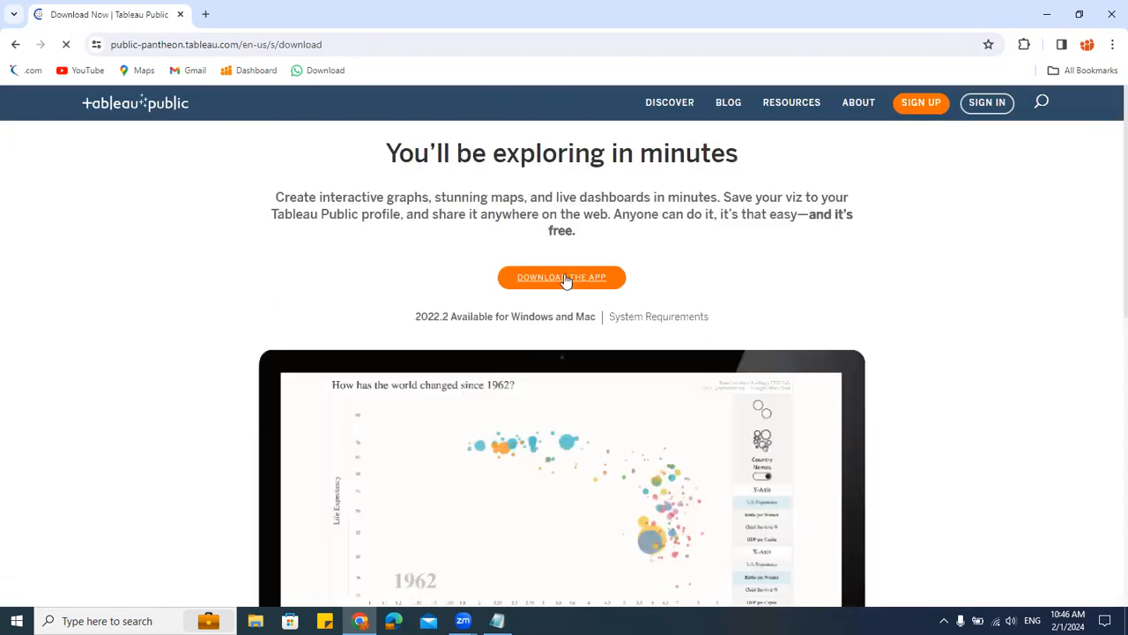
{"action": "left_click", "coordinate": [562, 279]}
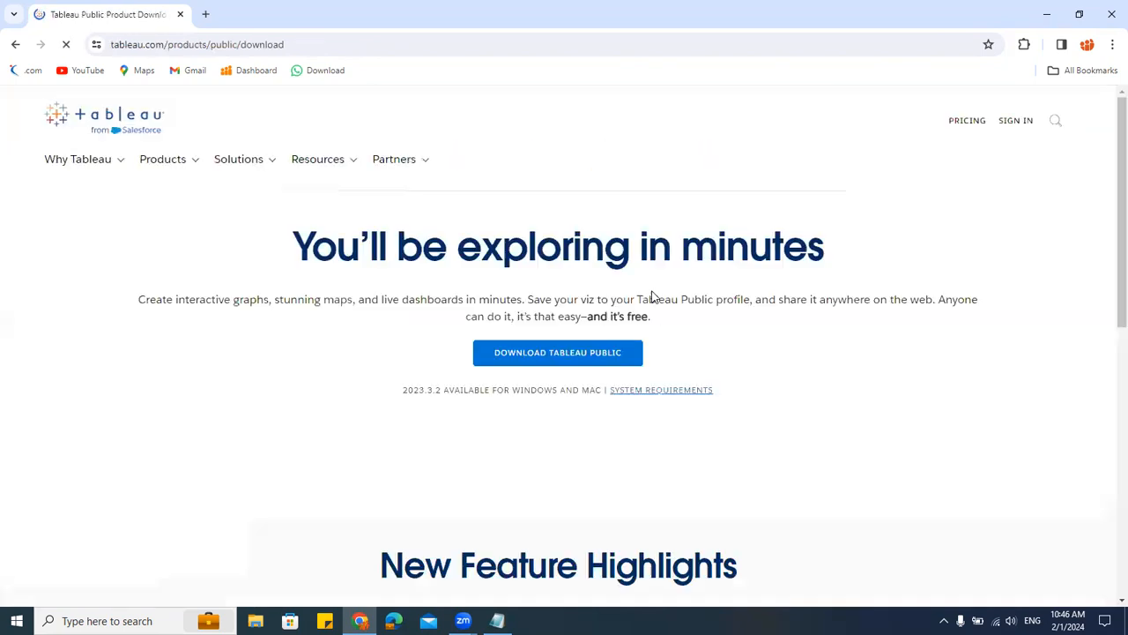
{"action": "scroll", "coordinate": [650, 295], "scroll_direction": "down", "scroll_amount": 10}
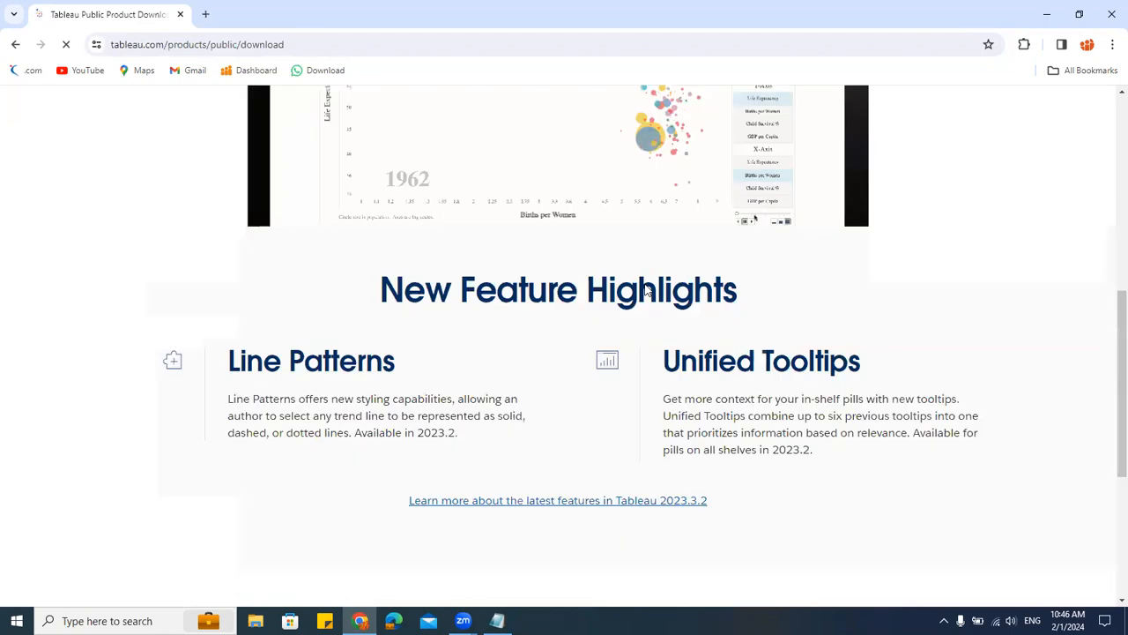
{"action": "scroll", "coordinate": [645, 287], "scroll_direction": "up", "scroll_amount": 10}
{"action": "left_click", "coordinate": [597, 354]}
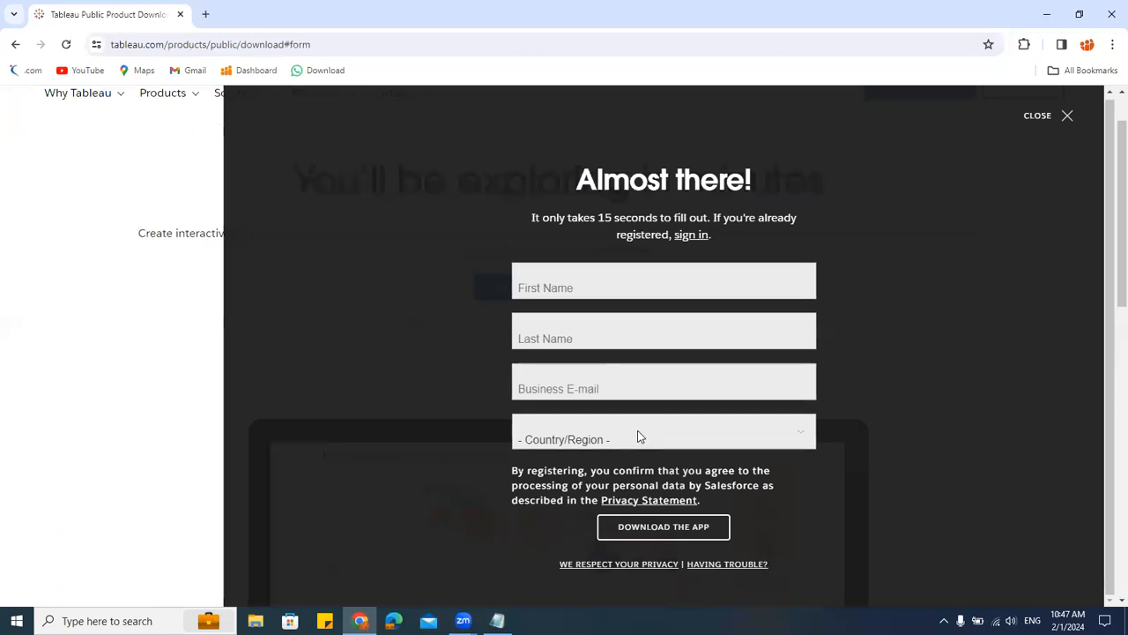
{"action": "left_click", "coordinate": [1044, 115]}
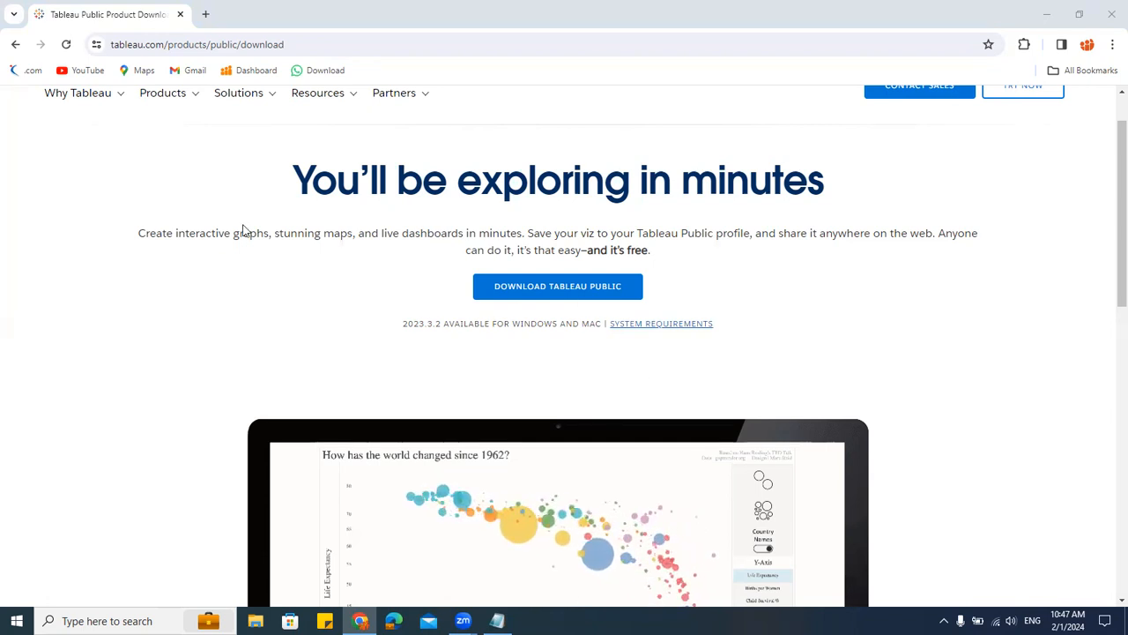
Step: Launch Tableau 2023.3 from the Start menu and minimize the browser and notepad windows
{"action": "mouse_move", "coordinate": [300, 124]}
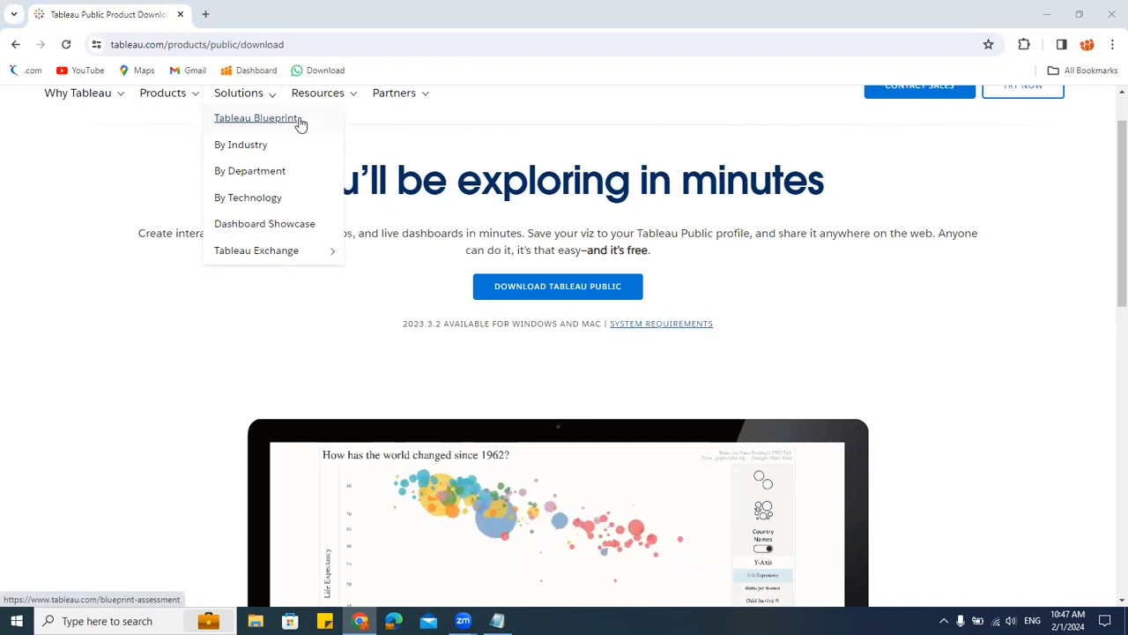
{"action": "key", "text": "super"}
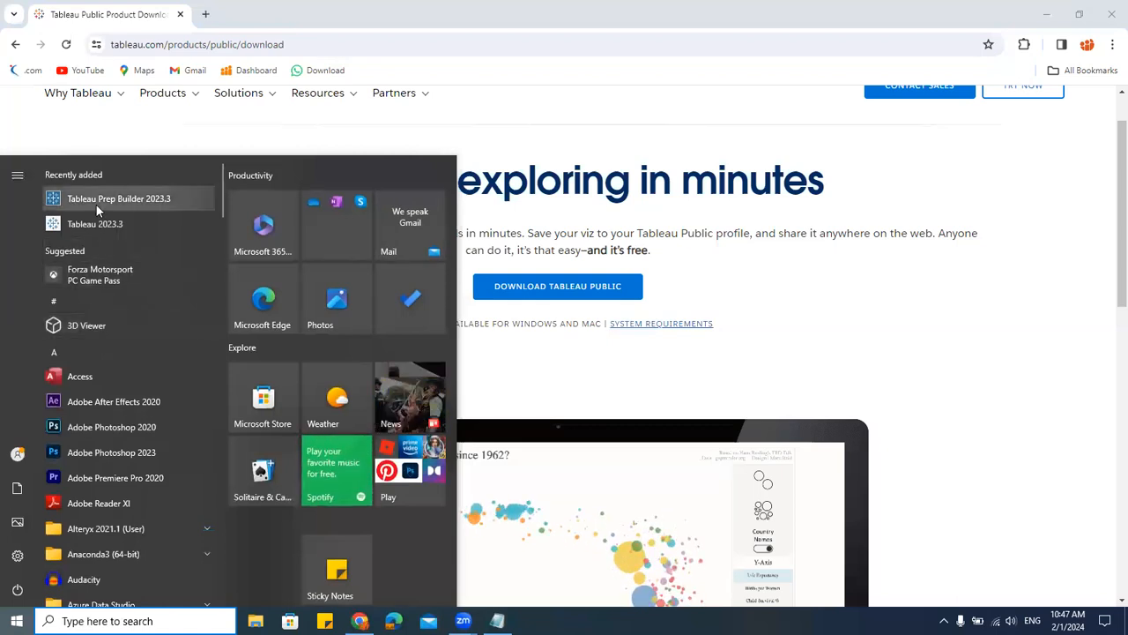
{"action": "scroll", "coordinate": [125, 456], "scroll_direction": "down", "scroll_amount": 10}
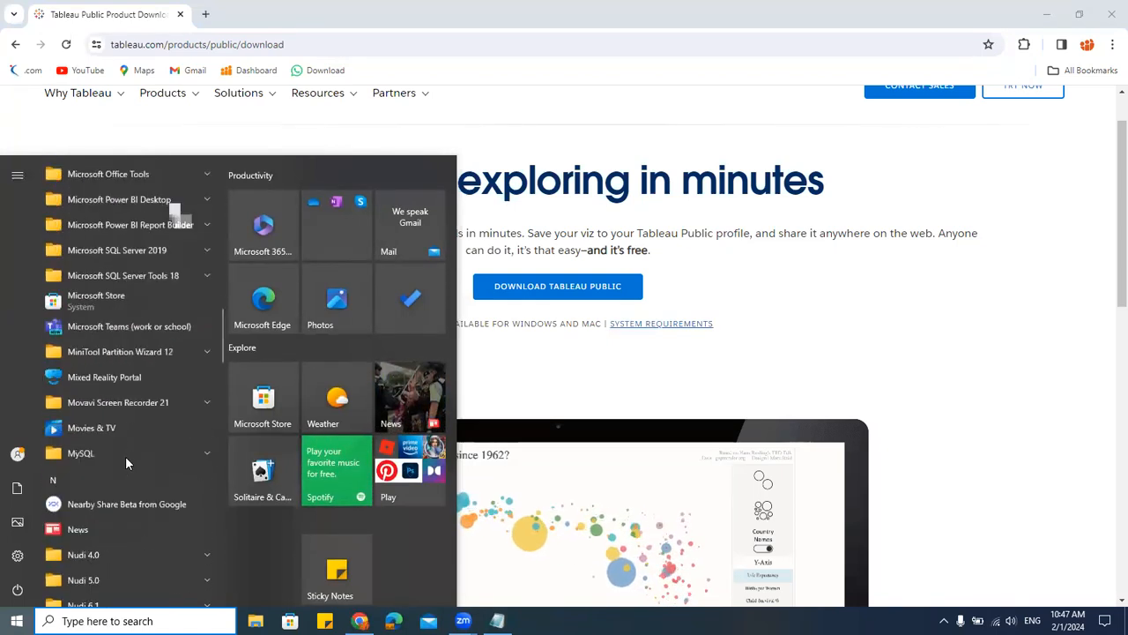
{"action": "scroll", "coordinate": [125, 455], "scroll_direction": "down", "scroll_amount": 12}
{"action": "scroll", "coordinate": [125, 456], "scroll_direction": "up", "scroll_amount": 12}
{"action": "scroll", "coordinate": [125, 456], "scroll_direction": "up", "scroll_amount": 7}
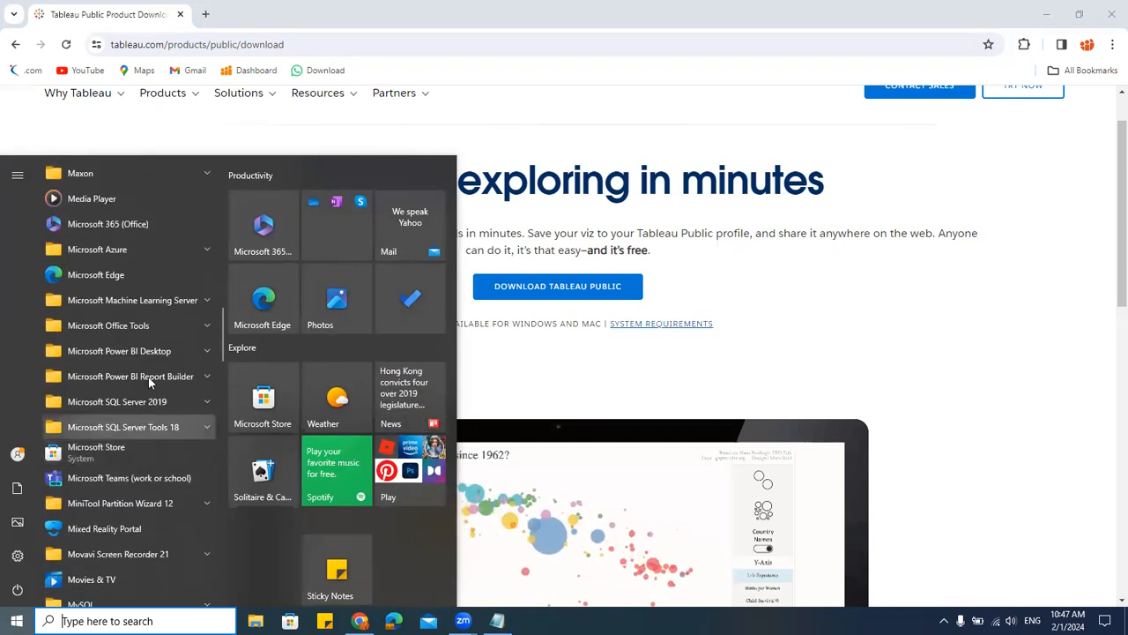
{"action": "scroll", "coordinate": [107, 392], "scroll_direction": "down", "scroll_amount": 2}
{"action": "scroll", "coordinate": [115, 397], "scroll_direction": "down", "scroll_amount": 15}
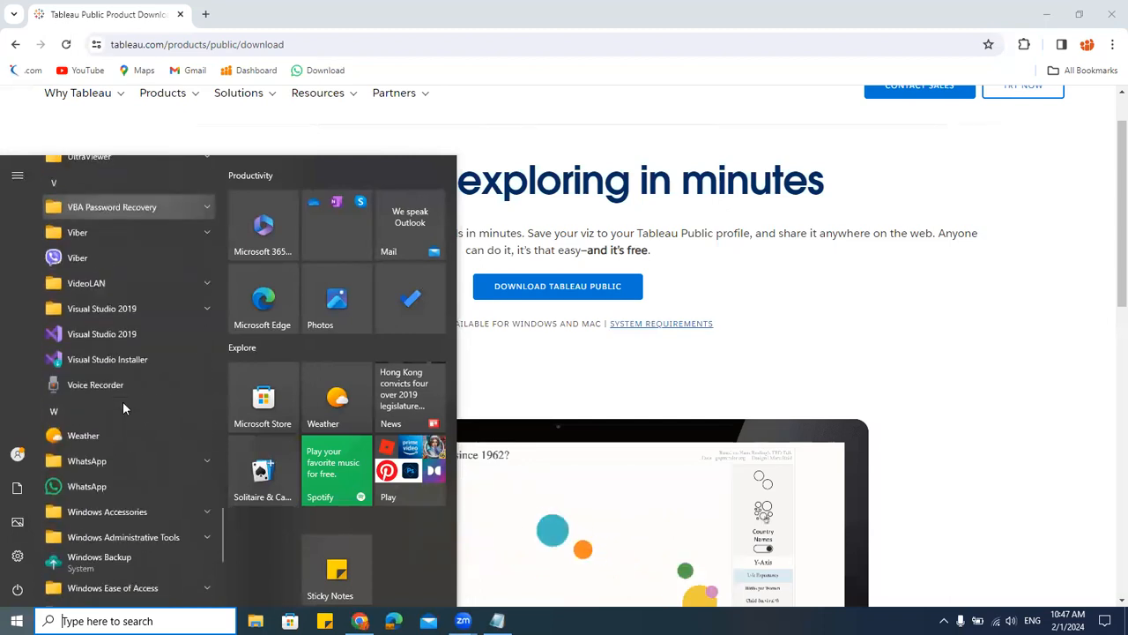
{"action": "scroll", "coordinate": [122, 401], "scroll_direction": "down", "scroll_amount": 5}
{"action": "scroll", "coordinate": [123, 401], "scroll_direction": "up", "scroll_amount": 5}
{"action": "scroll", "coordinate": [122, 401], "scroll_direction": "up", "scroll_amount": 4}
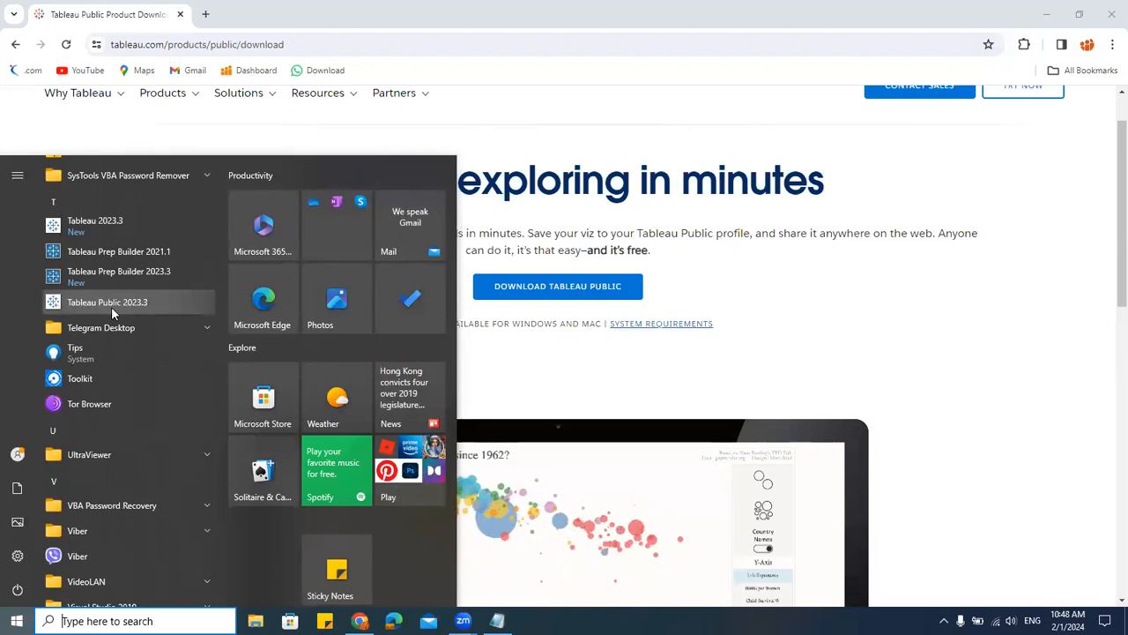
{"action": "left_click", "coordinate": [110, 228]}
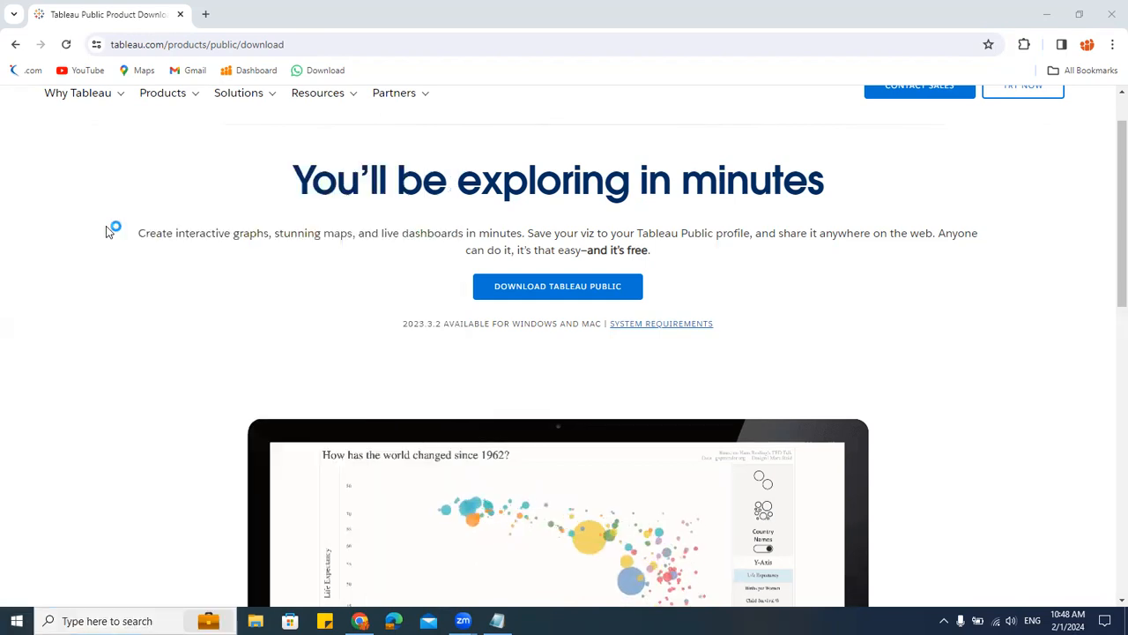
{"action": "left_click", "coordinate": [1046, 14]}
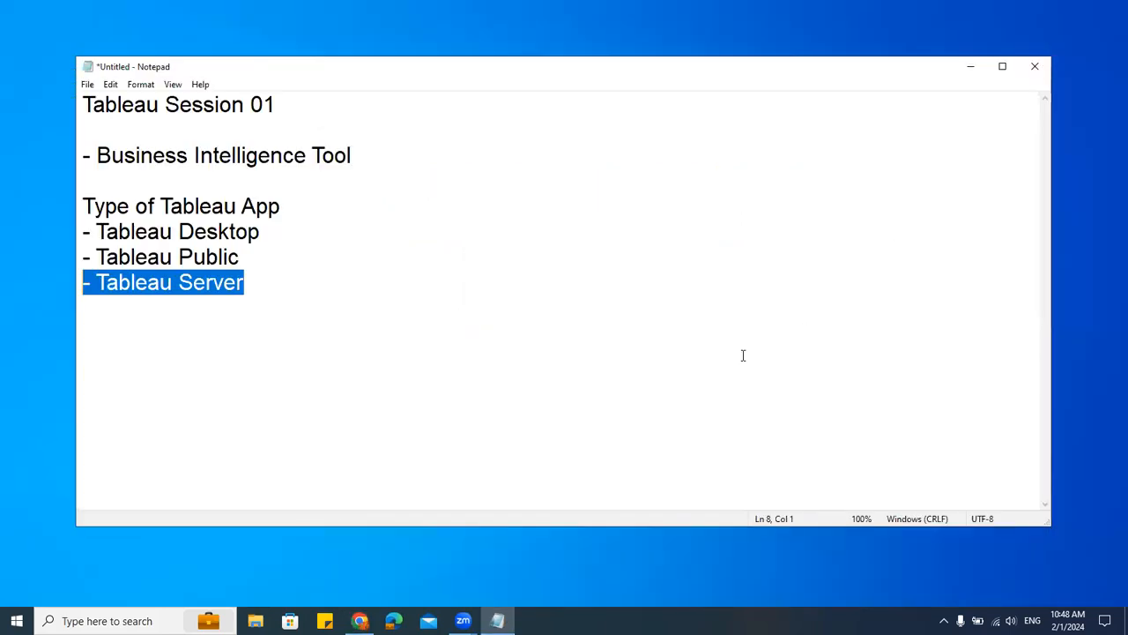
{"action": "left_click", "coordinate": [970, 68]}
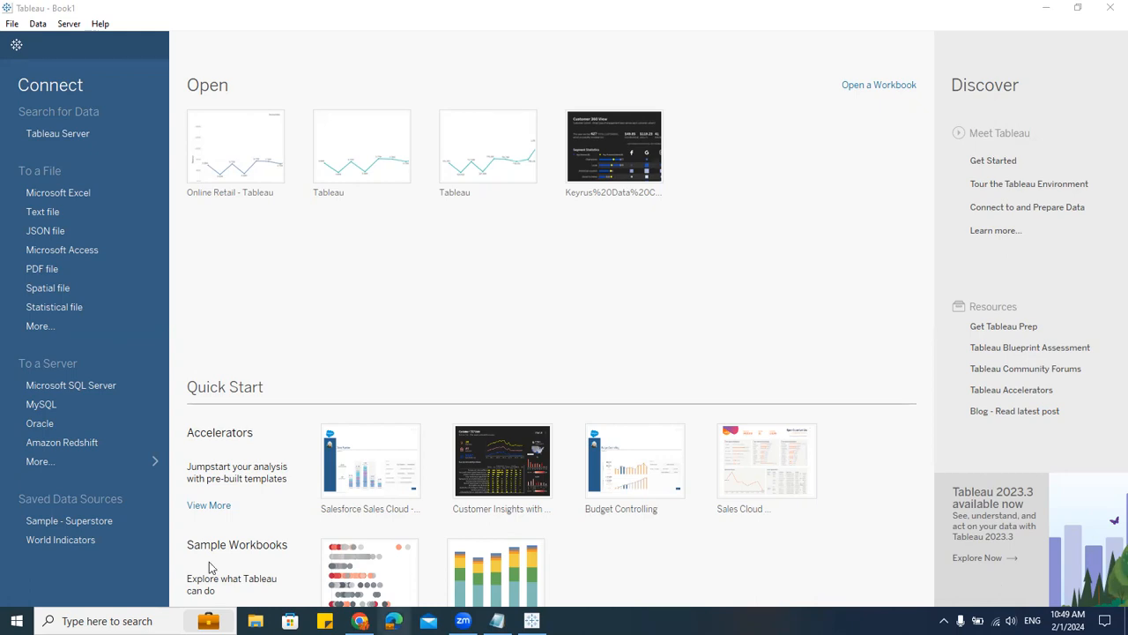
Step: Launch Tableau Public 2023.3 from the Start menu
{"action": "left_click", "coordinate": [17, 620]}
{"action": "scroll", "coordinate": [158, 337], "scroll_direction": "down", "scroll_amount": 15}
{"action": "scroll", "coordinate": [158, 343], "scroll_direction": "up", "scroll_amount": 6}
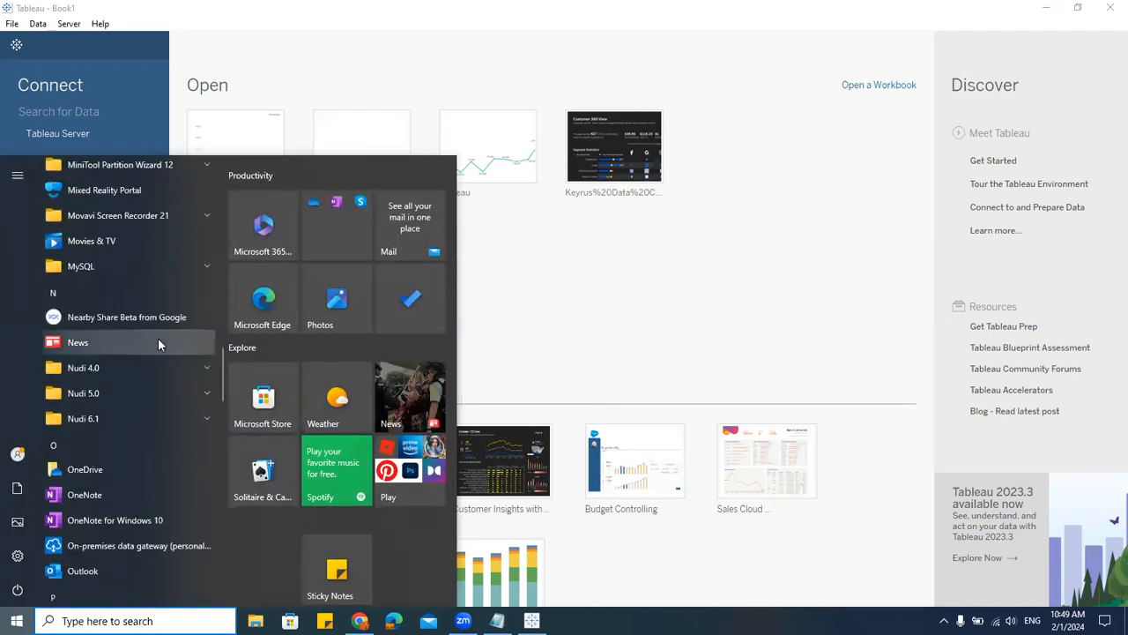
{"action": "scroll", "coordinate": [158, 338], "scroll_direction": "down", "scroll_amount": 9}
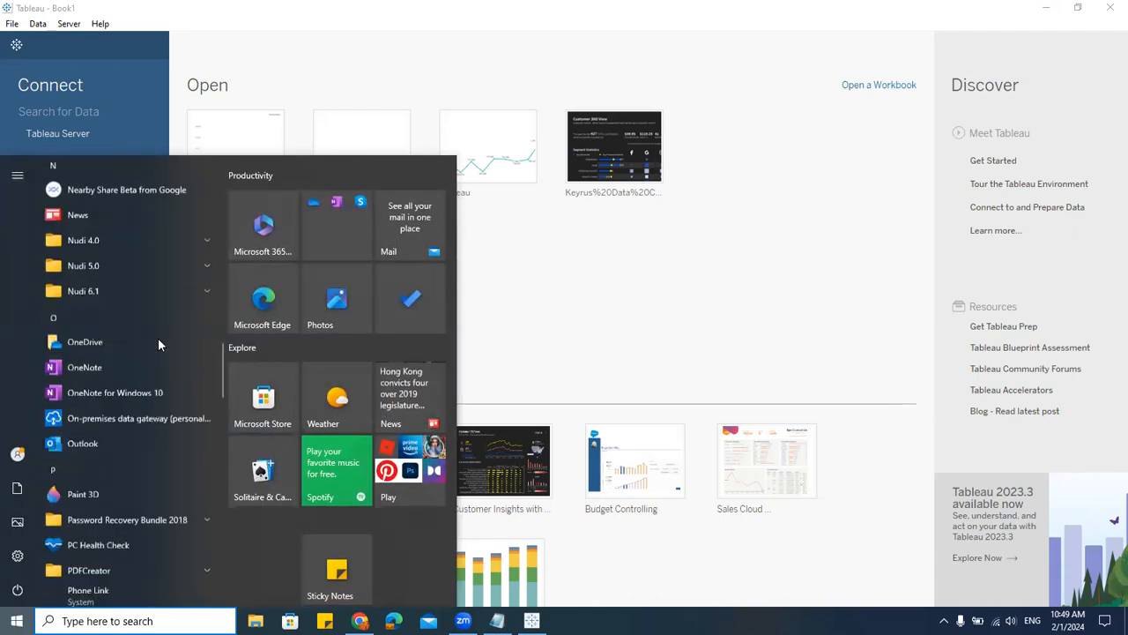
{"action": "scroll", "coordinate": [159, 344], "scroll_direction": "down", "scroll_amount": 2}
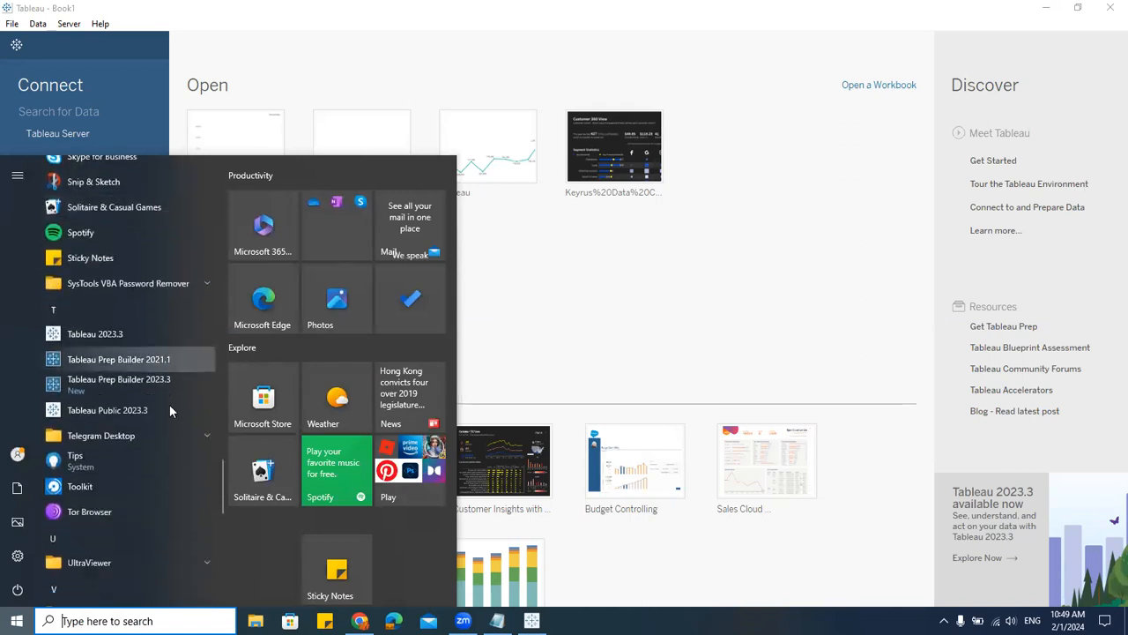
{"action": "left_click", "coordinate": [104, 413]}
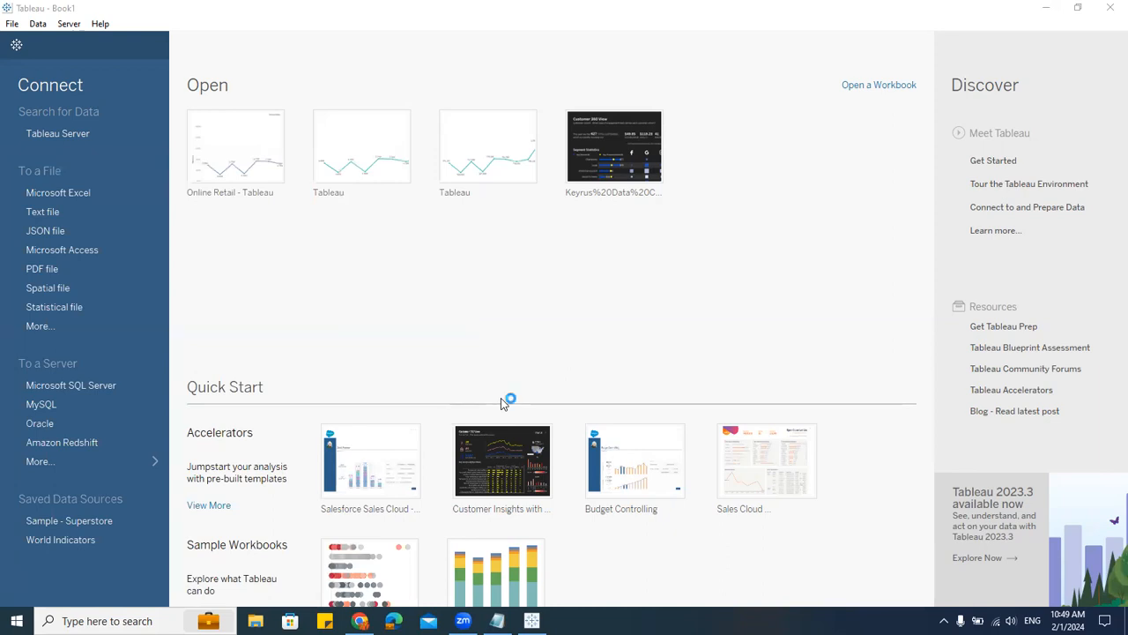
Step: Minimize Tableau Desktop and switch to the Tableau Public window
{"action": "left_click", "coordinate": [1044, 7]}
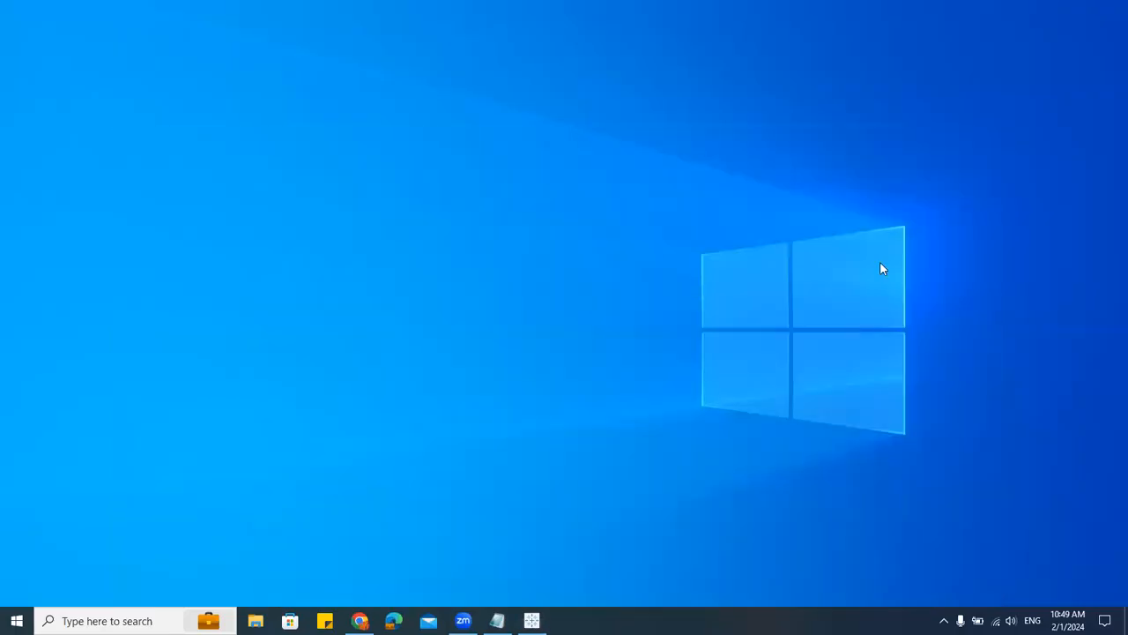
{"action": "right_click", "coordinate": [505, 279]}
{"action": "left_click", "coordinate": [545, 321]}
{"action": "left_click", "coordinate": [533, 620]}
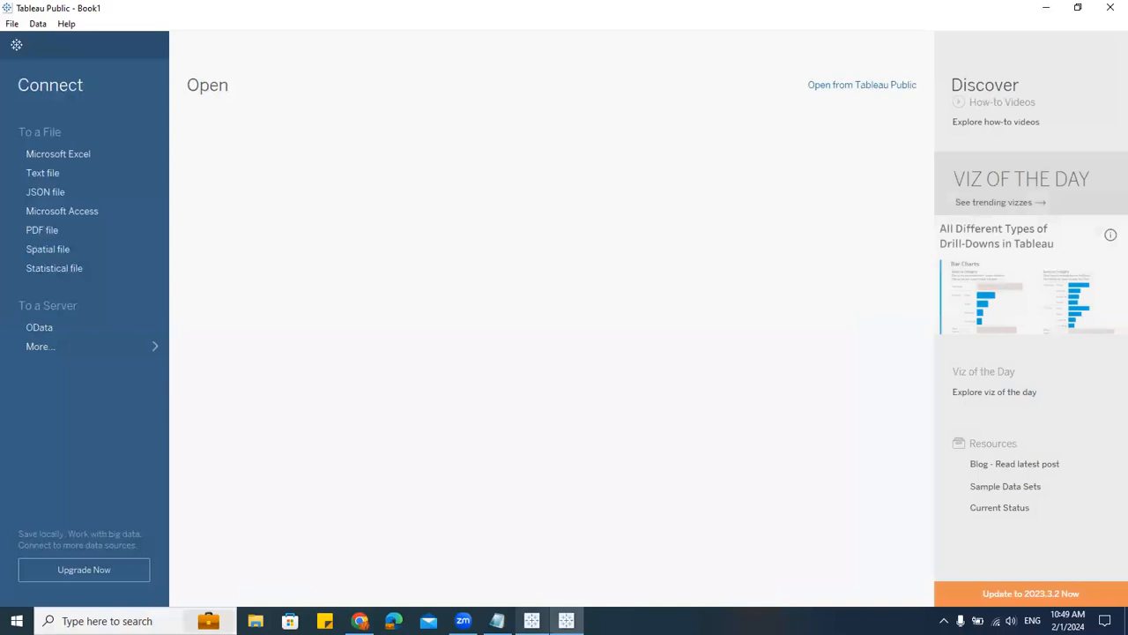
Step: Restore the Tableau Desktop window and move it beside Tableau Public for comparison
{"action": "mouse_move", "coordinate": [532, 620]}
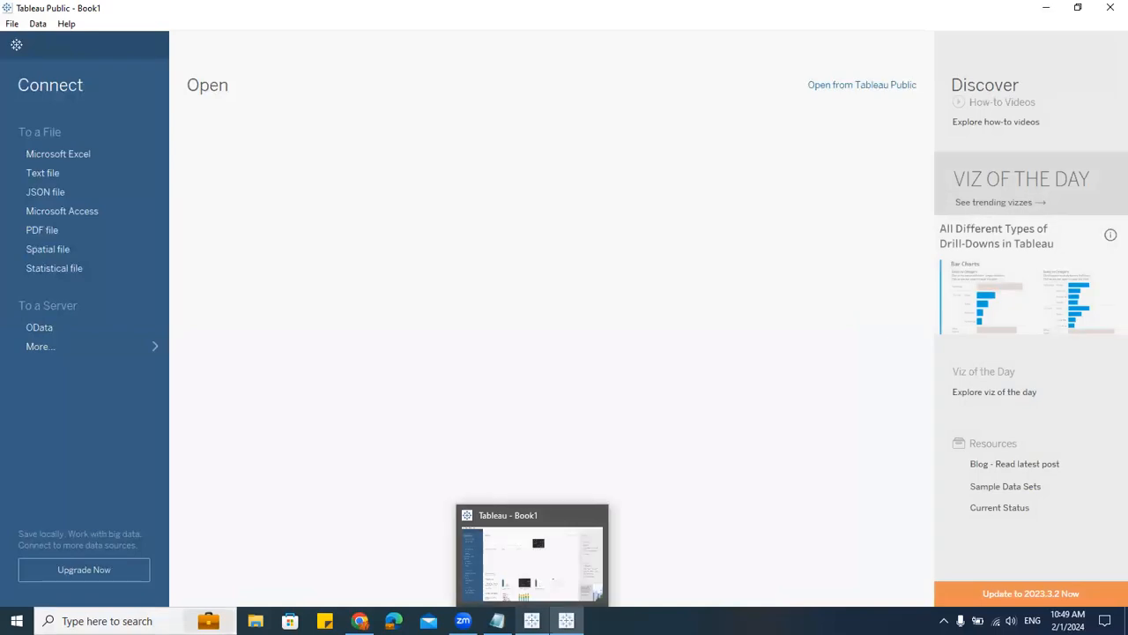
{"action": "left_click", "coordinate": [523, 571]}
{"action": "left_click", "coordinate": [1075, 8]}
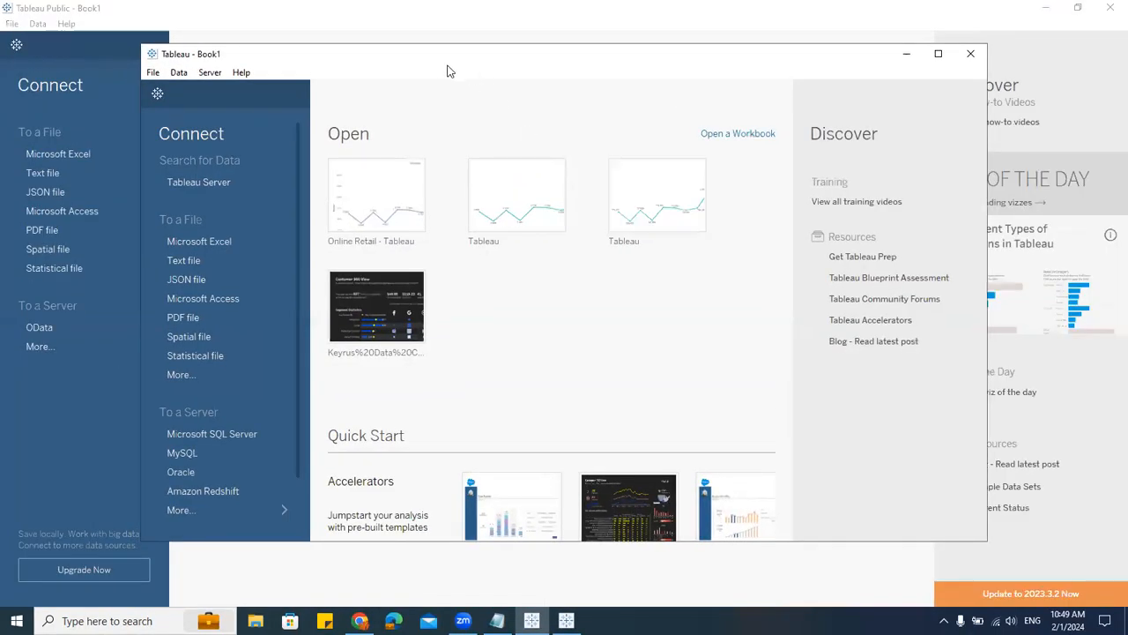
{"action": "left_click_drag", "start_coordinate": [443, 68], "coordinate": [691, 58]}
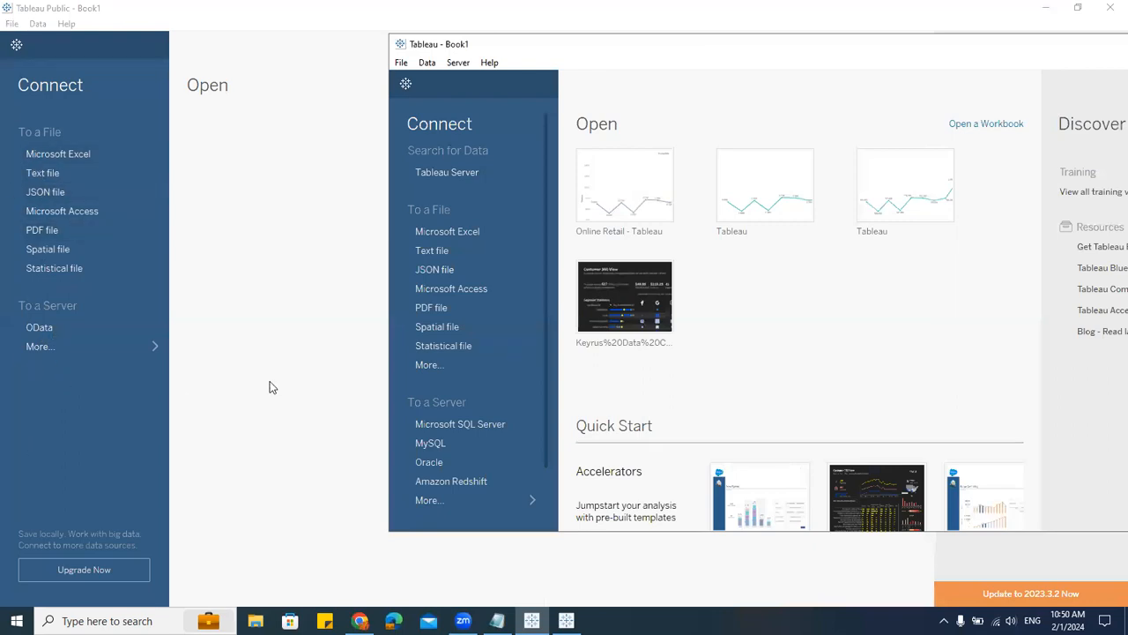
Step: Open the full server connector lists in both Tableau Desktop and Tableau Public
{"action": "scroll", "coordinate": [463, 414], "scroll_direction": "down", "scroll_amount": 2}
{"action": "left_click", "coordinate": [445, 436]}
{"action": "scroll", "coordinate": [811, 335], "scroll_direction": "down", "scroll_amount": 3}
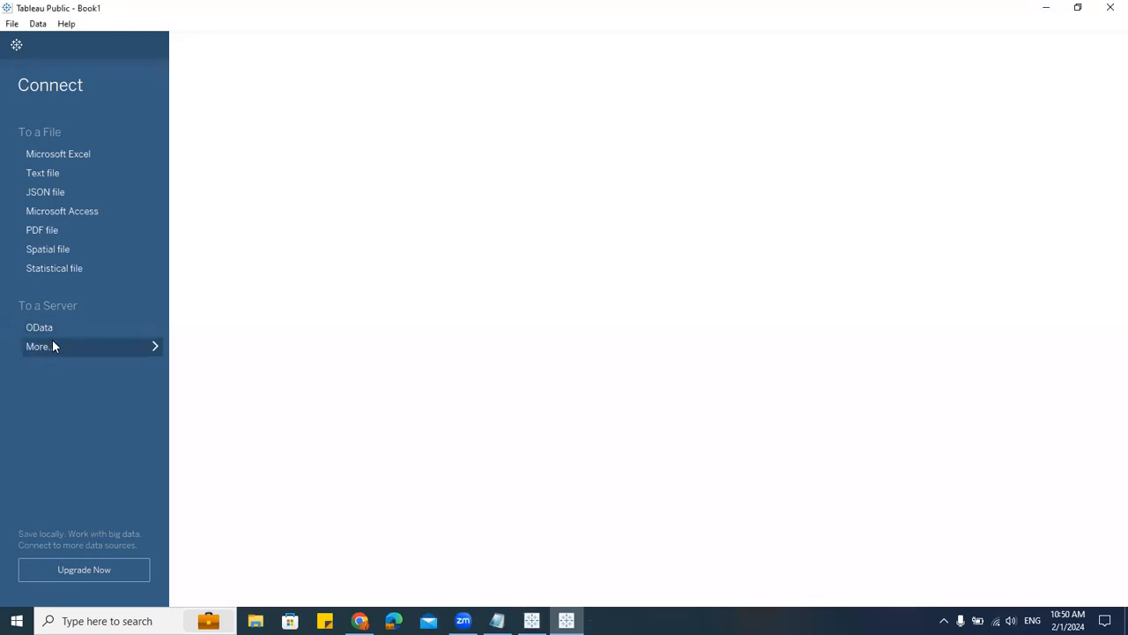
{"action": "left_click", "coordinate": [157, 346]}
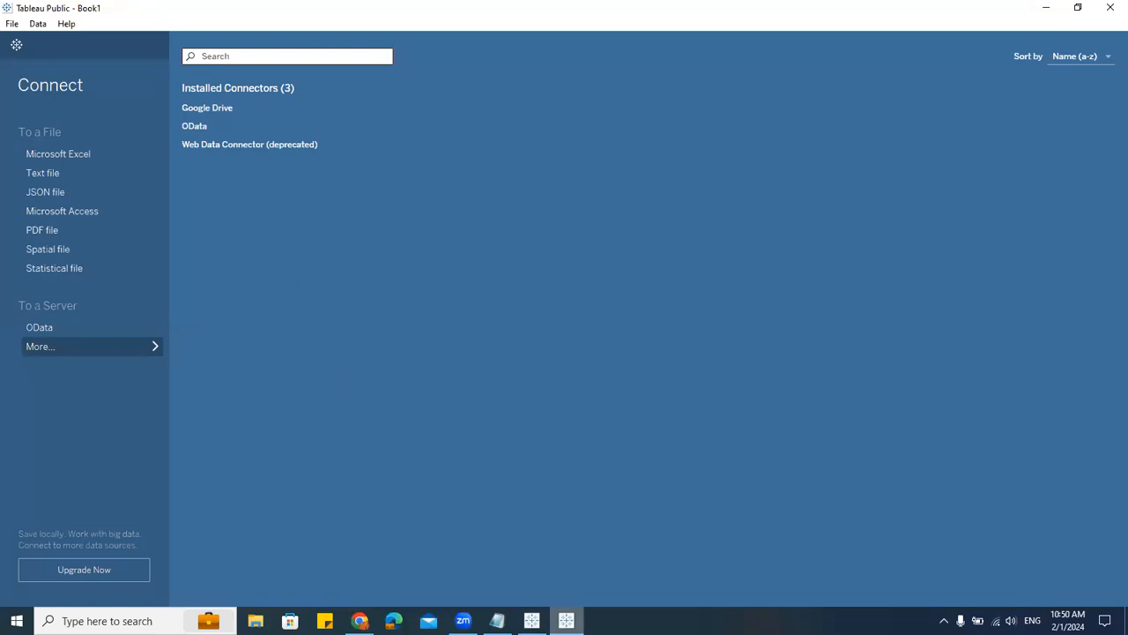
Step: Compare the installed connectors available in Tableau Desktop and Tableau Public side by side
{"action": "left_click", "coordinate": [532, 620]}
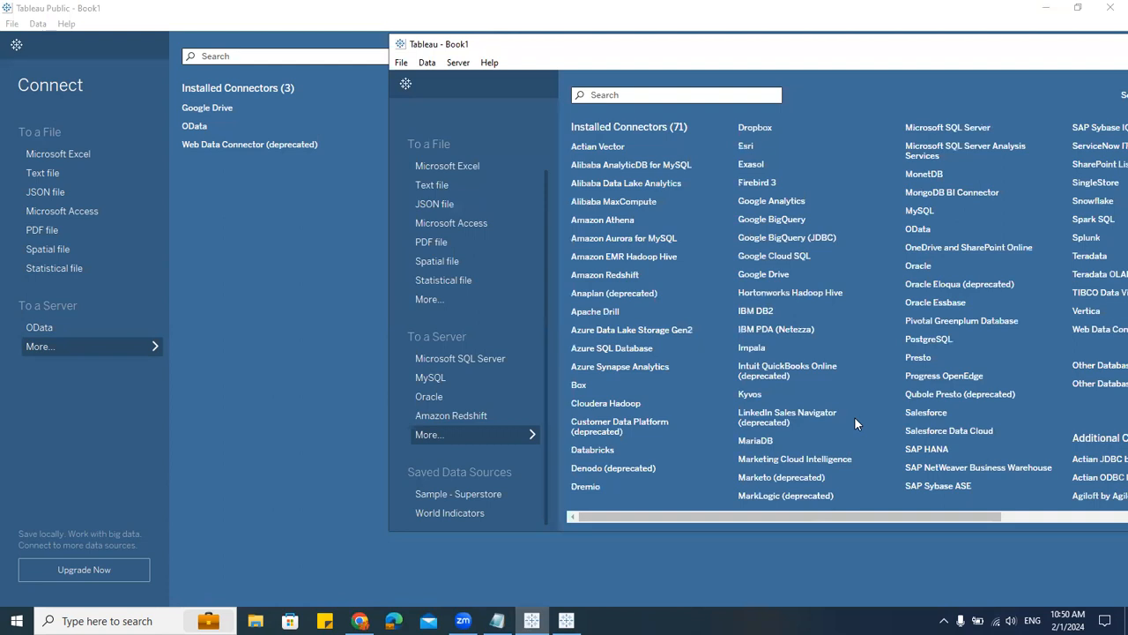
{"action": "left_click", "coordinate": [249, 218]}
{"action": "left_click", "coordinate": [294, 273]}
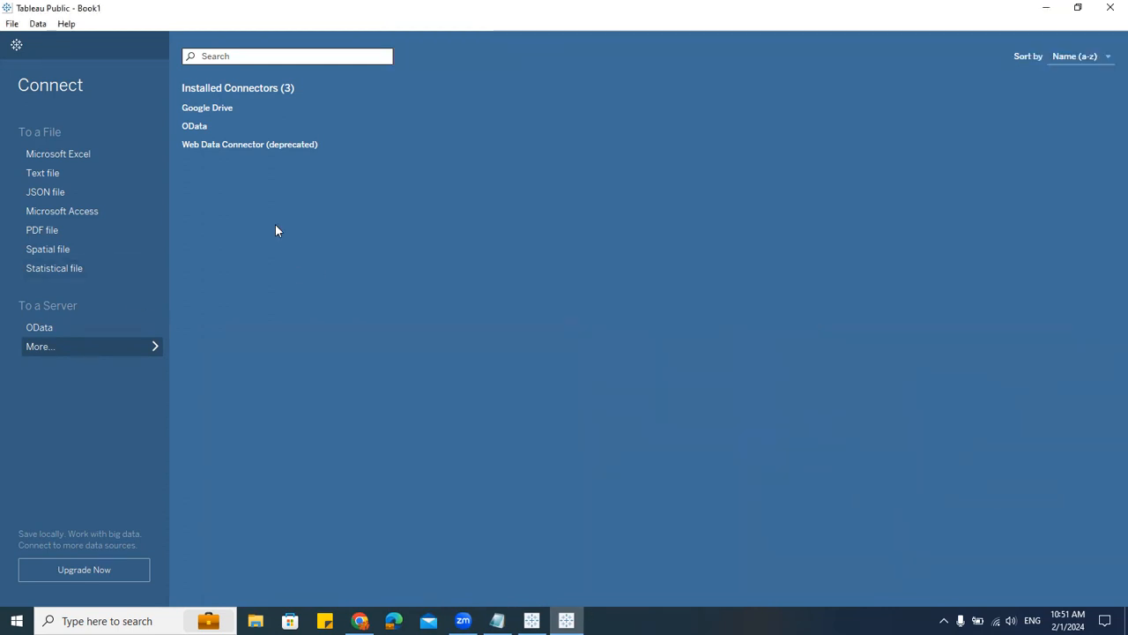
Step: Close Tableau Public and maximize the Tableau Desktop window
{"action": "left_click", "coordinate": [1108, 13]}
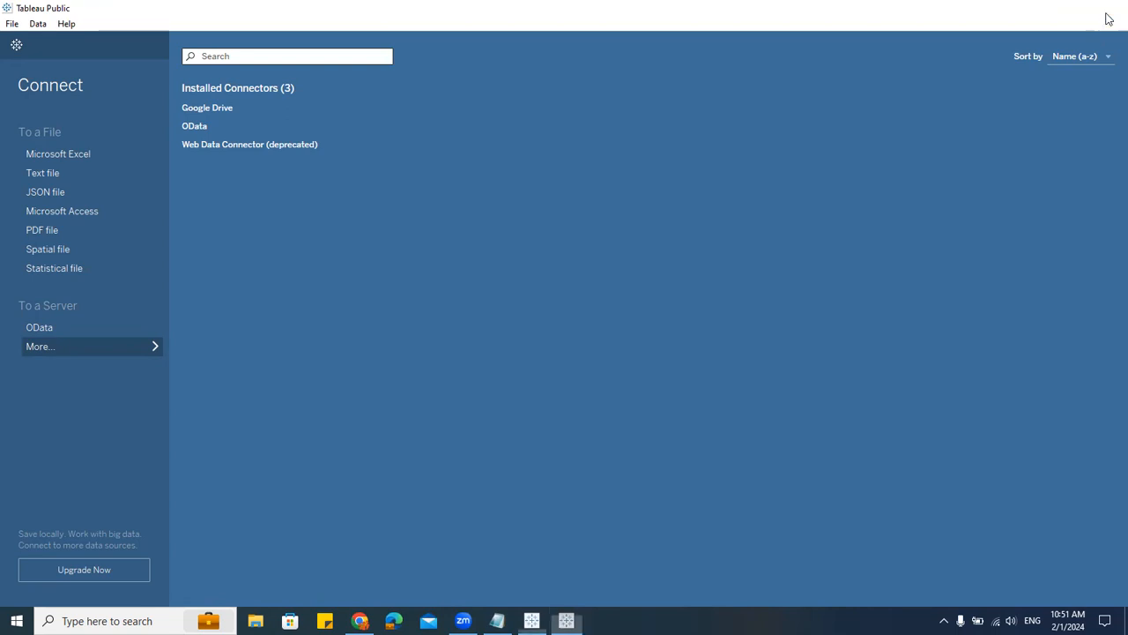
{"action": "double_click", "coordinate": [968, 49]}
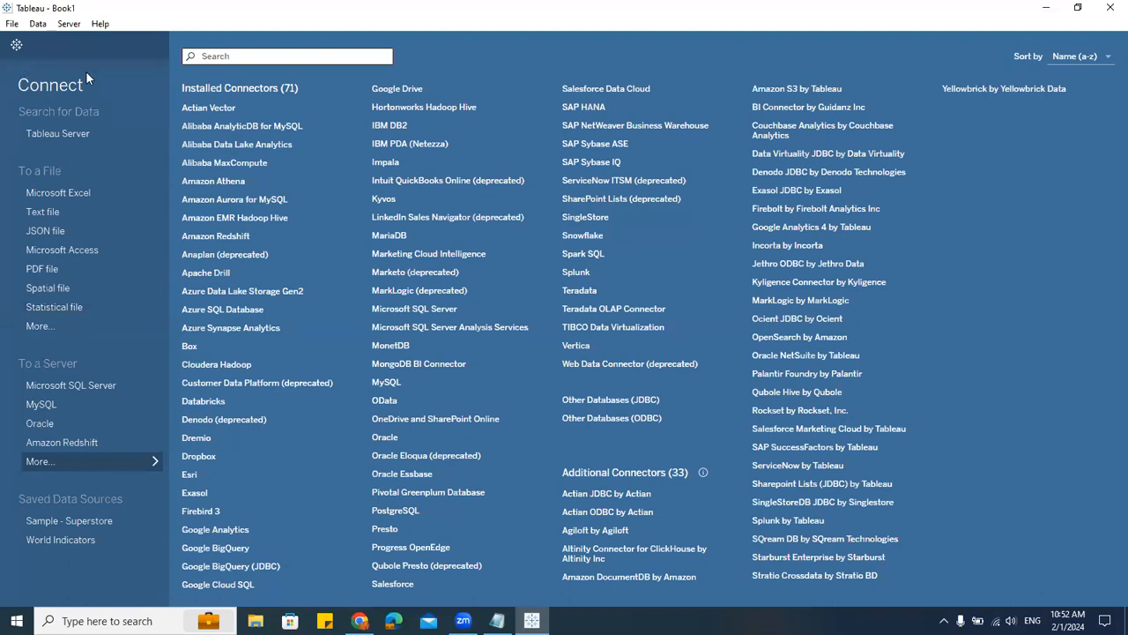
Step: Close the connector list and start connecting to a Microsoft Excel file
{"action": "left_click", "coordinate": [74, 460]}
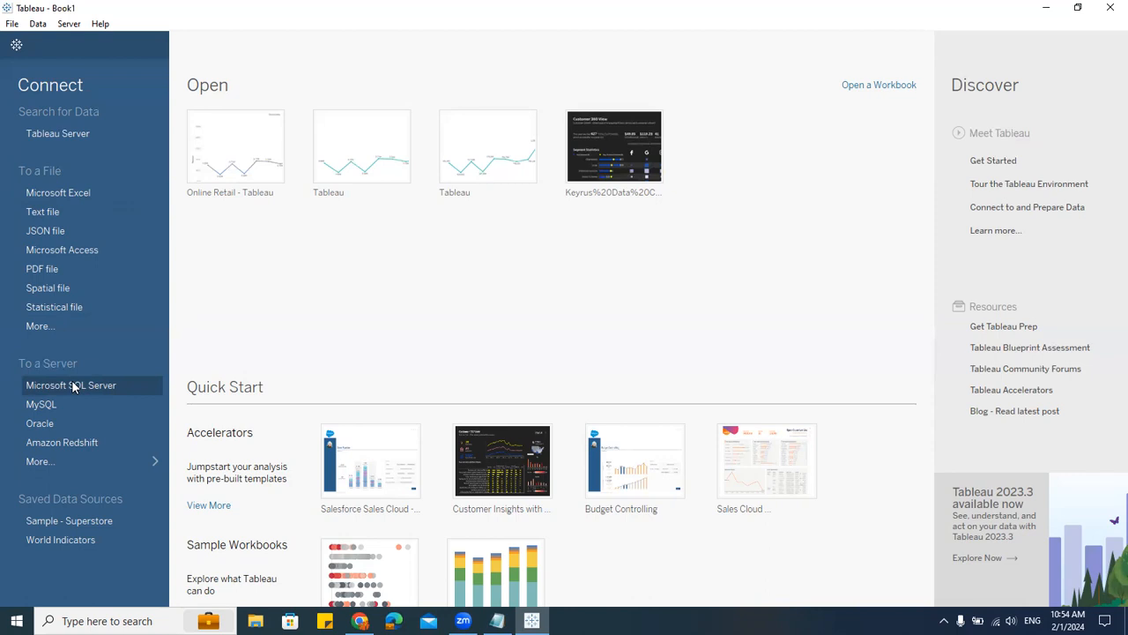
{"action": "left_click", "coordinate": [78, 193]}
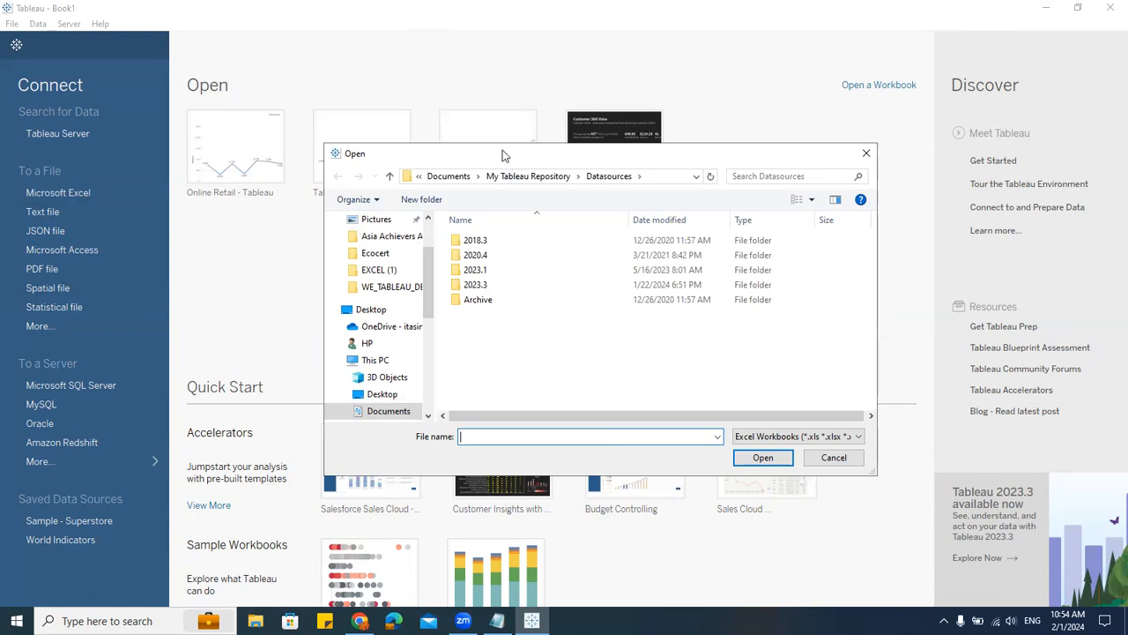
{"action": "left_click_drag", "start_coordinate": [503, 150], "coordinate": [429, 118]}
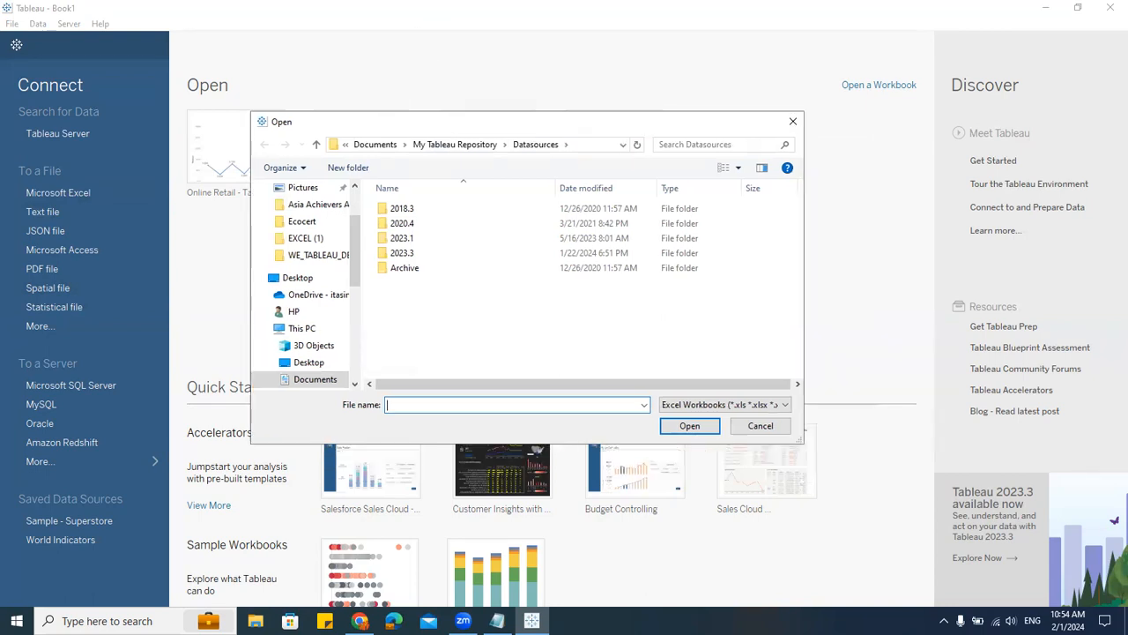
Step: Browse to the Raw Data folder on Local Disk (E:) in File Explorer and copy its folder path
{"action": "left_click", "coordinate": [256, 621]}
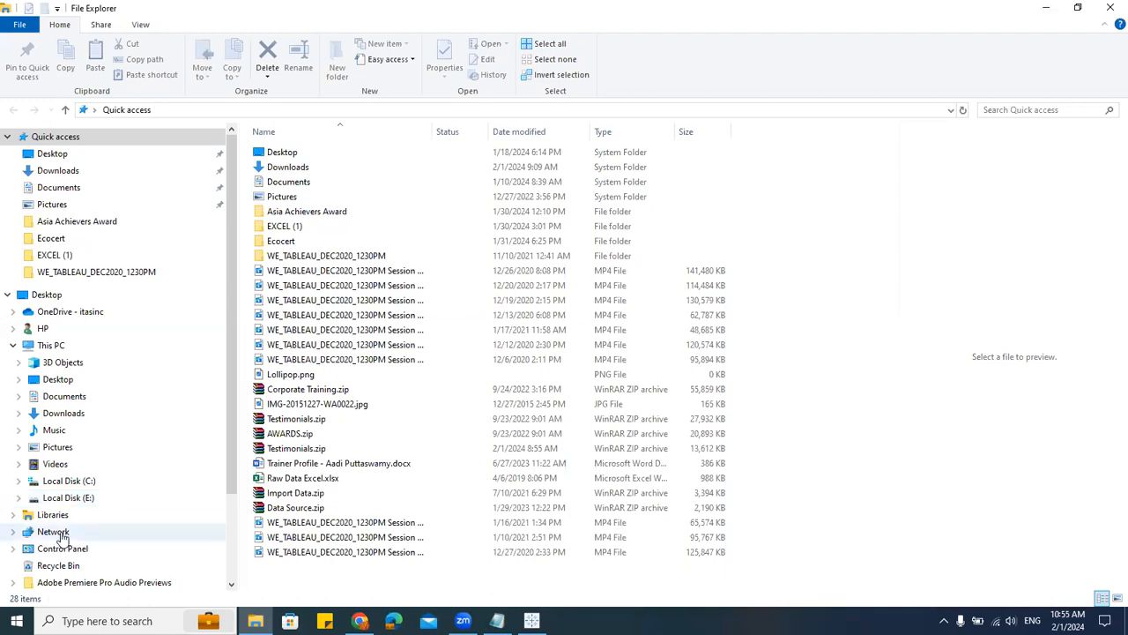
{"action": "left_click", "coordinate": [81, 498]}
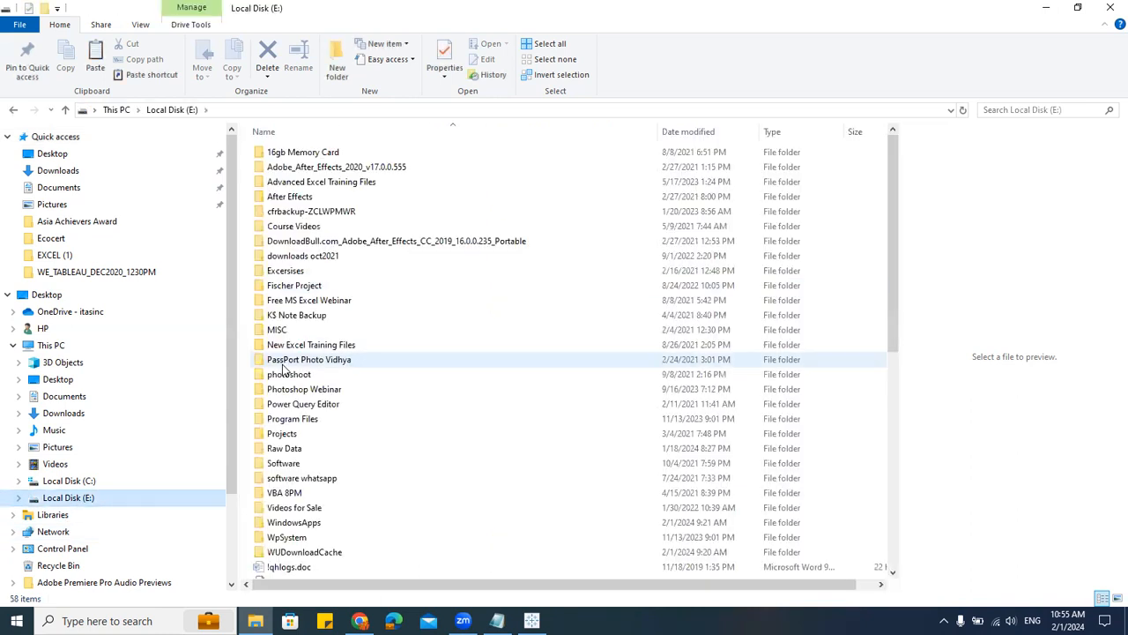
{"action": "double_click", "coordinate": [304, 449]}
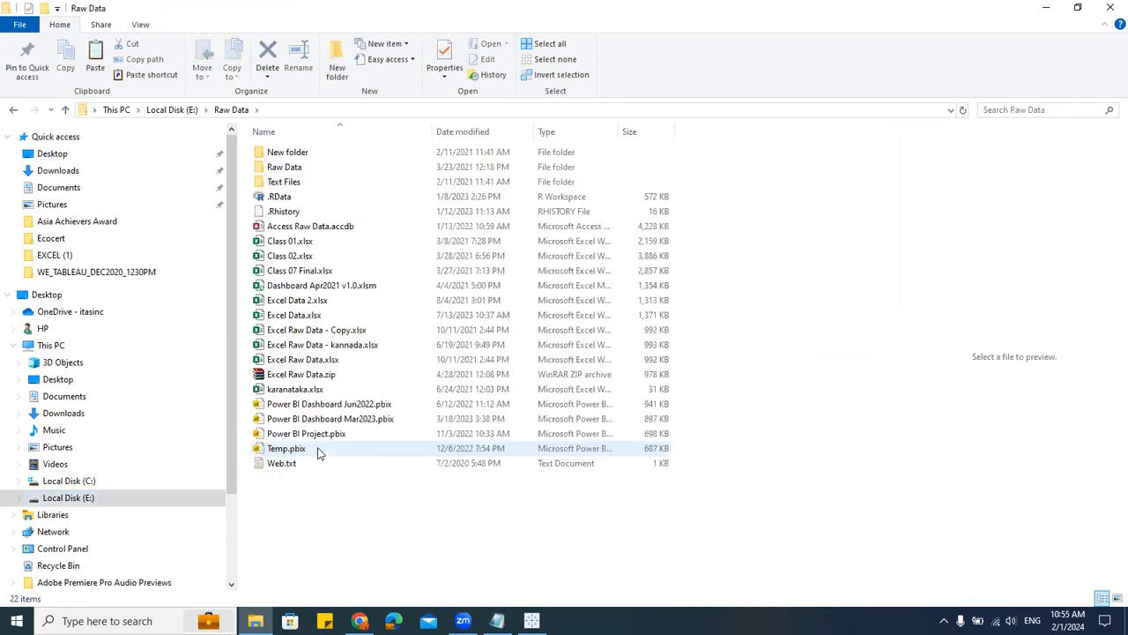
{"action": "left_click", "coordinate": [324, 329]}
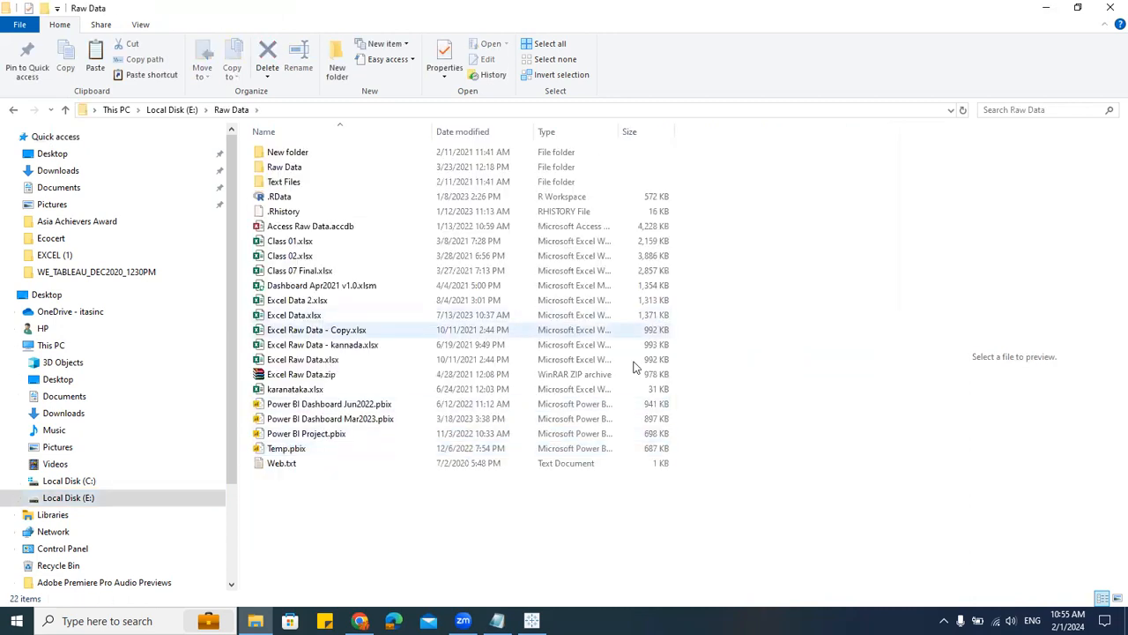
{"action": "left_click", "coordinate": [310, 363]}
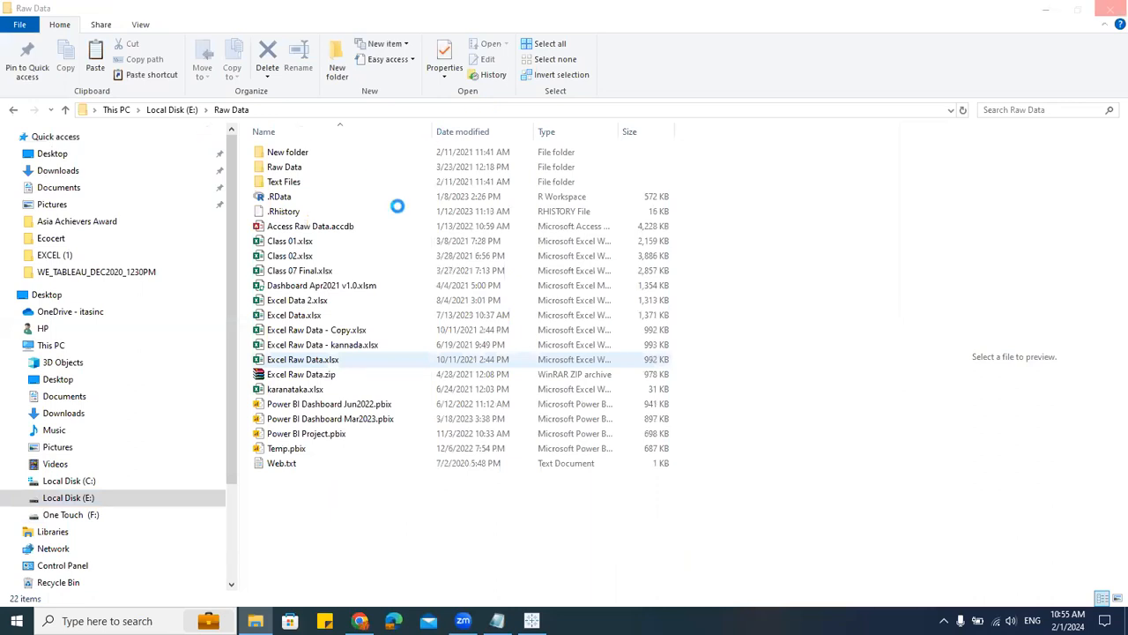
{"action": "left_click", "coordinate": [289, 106]}
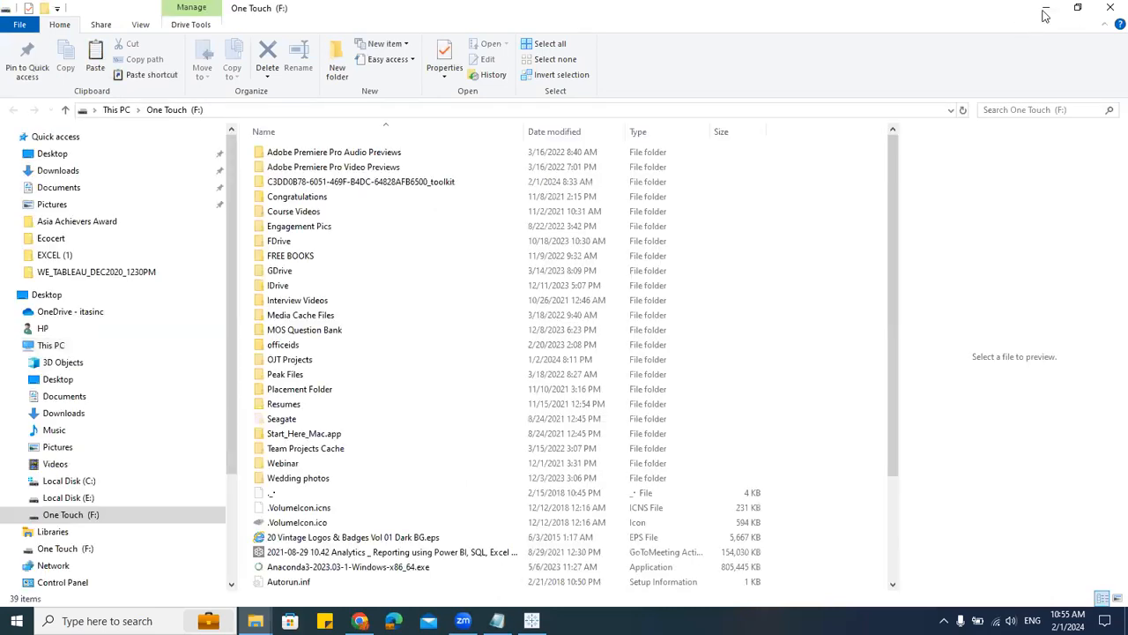
{"action": "left_click", "coordinate": [1114, 6]}
{"action": "left_click", "coordinate": [332, 112]}
{"action": "key", "text": "ctrl+c"}
Step: Paste the E:\Raw Data path into the Open dialog and open Excel Raw Data.xlsx
{"action": "key", "text": "alt+Tab"}
{"action": "key", "text": "ctrl+v"}
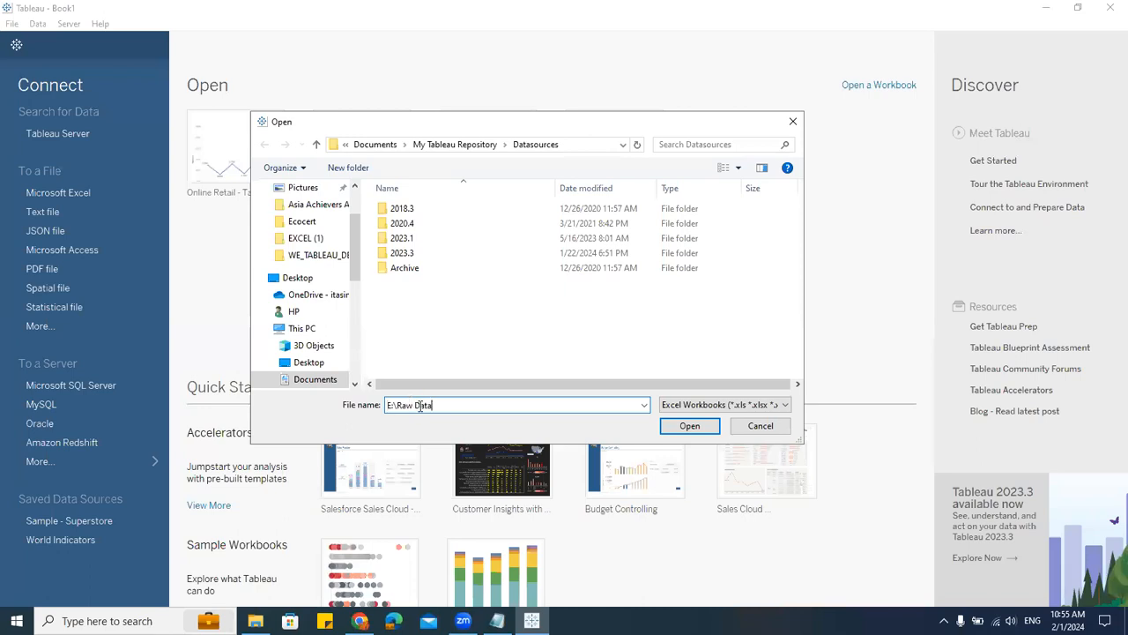
{"action": "left_click", "coordinate": [690, 425]}
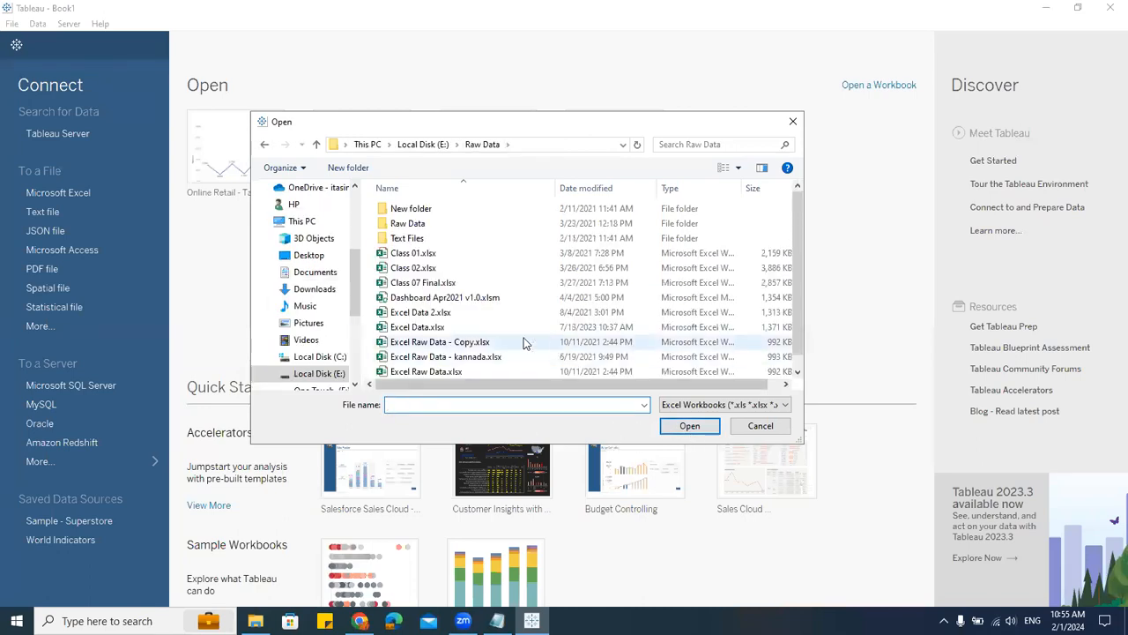
{"action": "scroll", "coordinate": [523, 342], "scroll_direction": "down", "scroll_amount": 1}
{"action": "left_click", "coordinate": [459, 355]}
{"action": "left_click", "coordinate": [688, 429]}
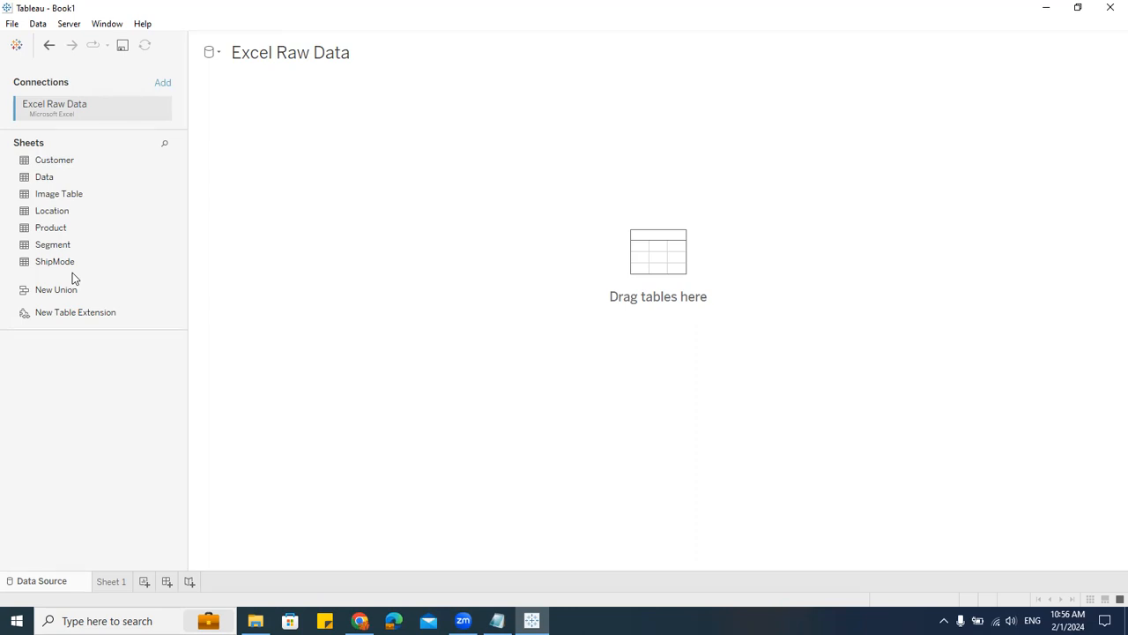
Step: Check the empty Sheet 1, return to the data source, and add the Data sheet to the canvas
{"action": "left_click", "coordinate": [114, 582]}
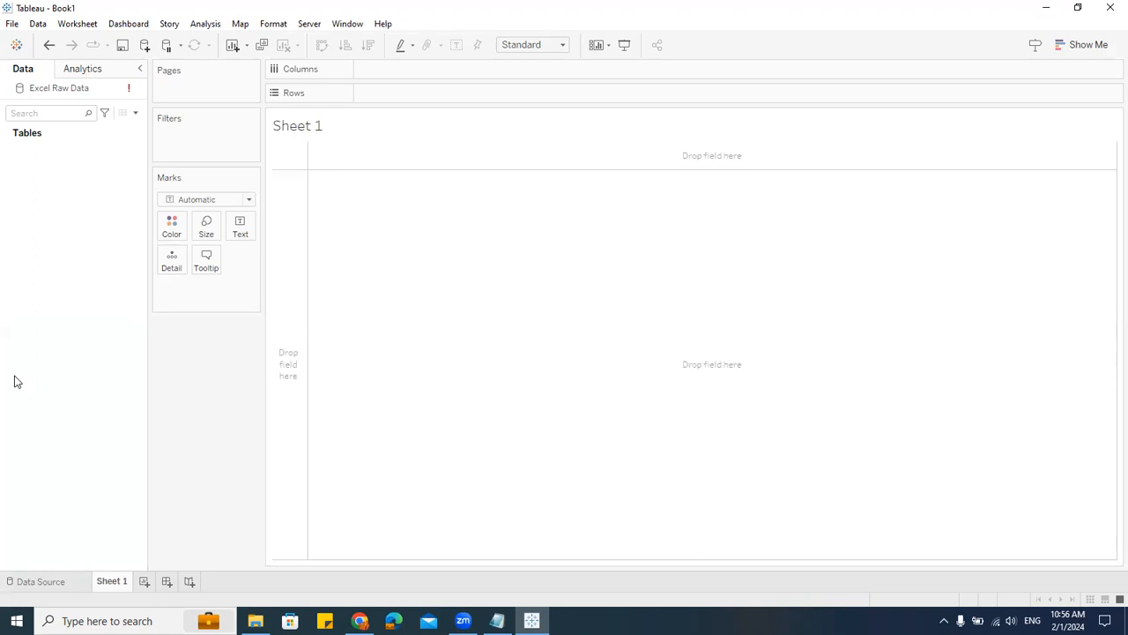
{"action": "left_click", "coordinate": [50, 583]}
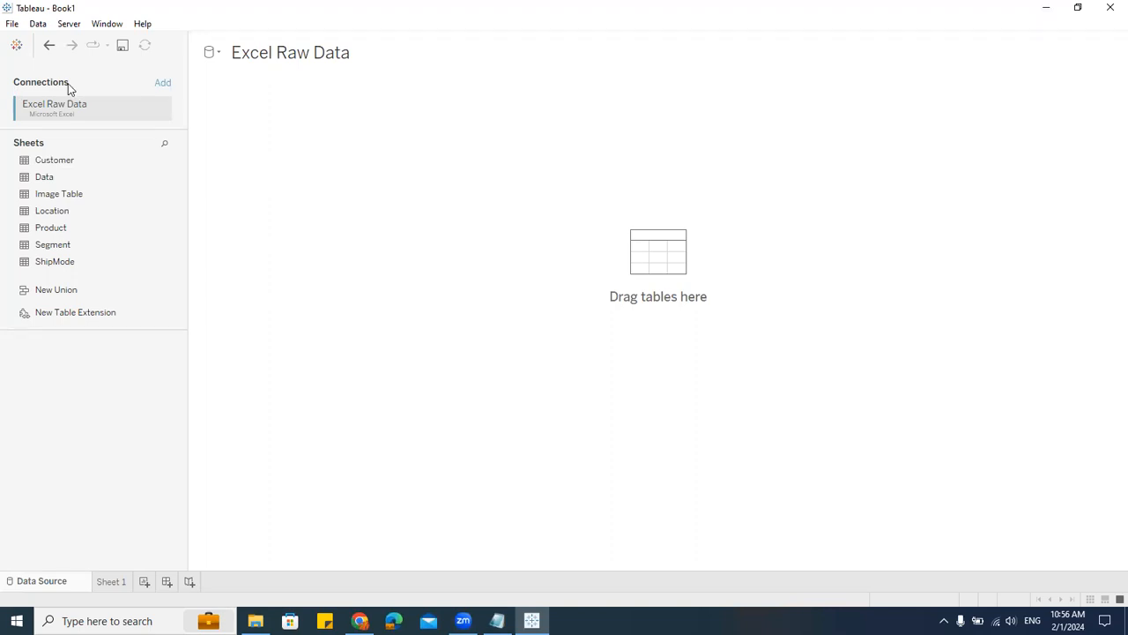
{"action": "left_click_drag", "start_coordinate": [39, 177], "coordinate": [371, 204]}
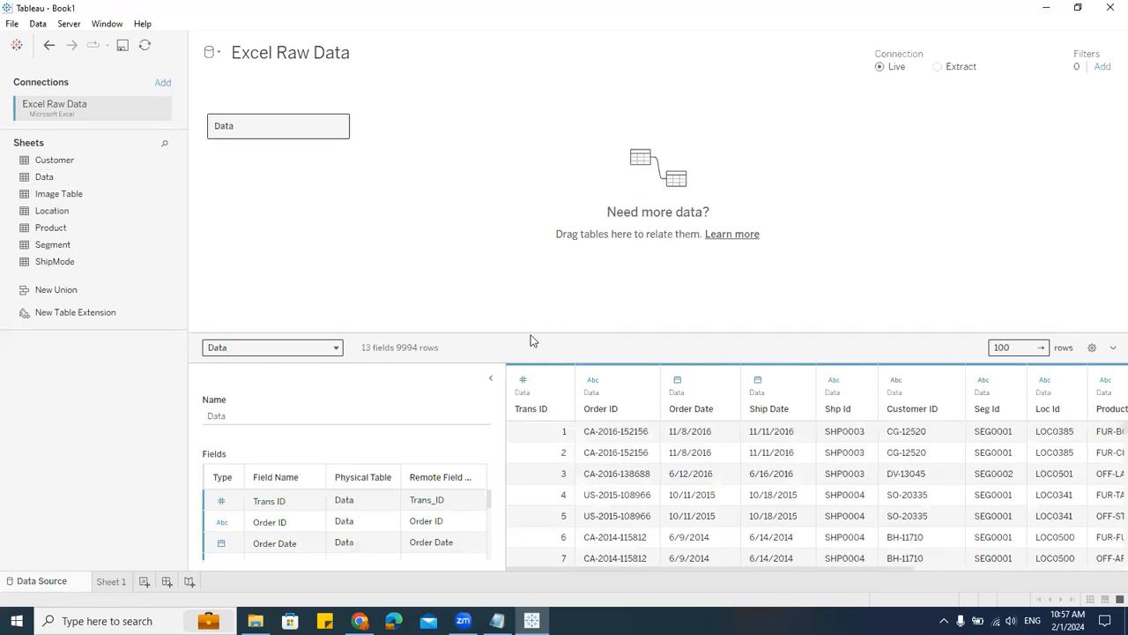
Step: Enlarge the data preview area and rename the Order ID field to O_ID in the Fields list
{"action": "left_click_drag", "start_coordinate": [536, 335], "coordinate": [559, 231]}
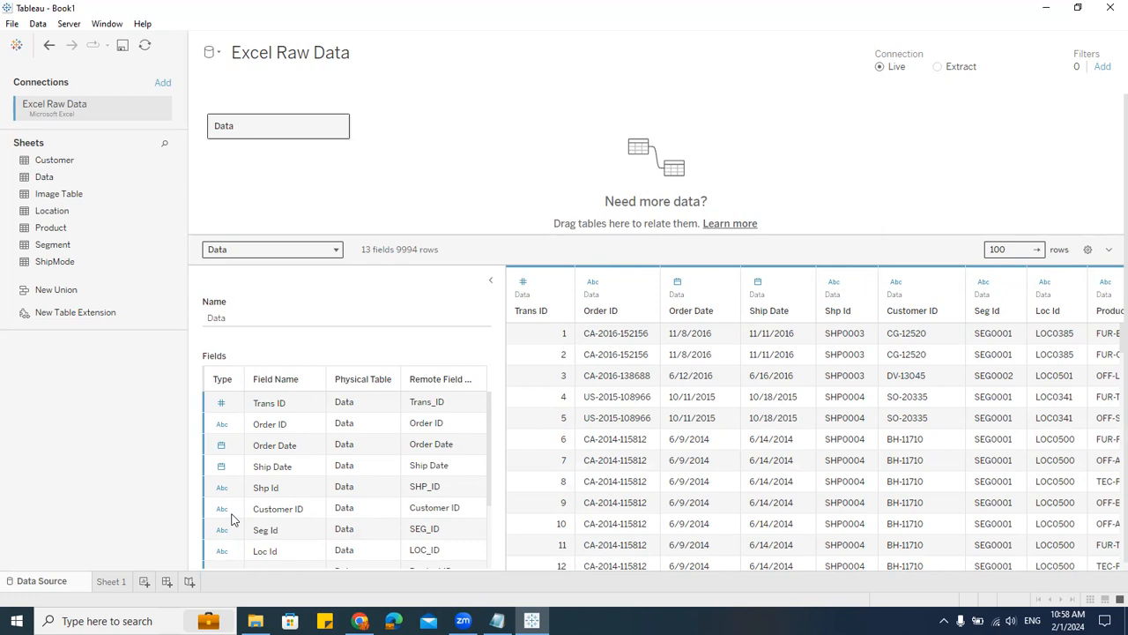
{"action": "scroll", "coordinate": [226, 518], "scroll_direction": "down", "scroll_amount": 3}
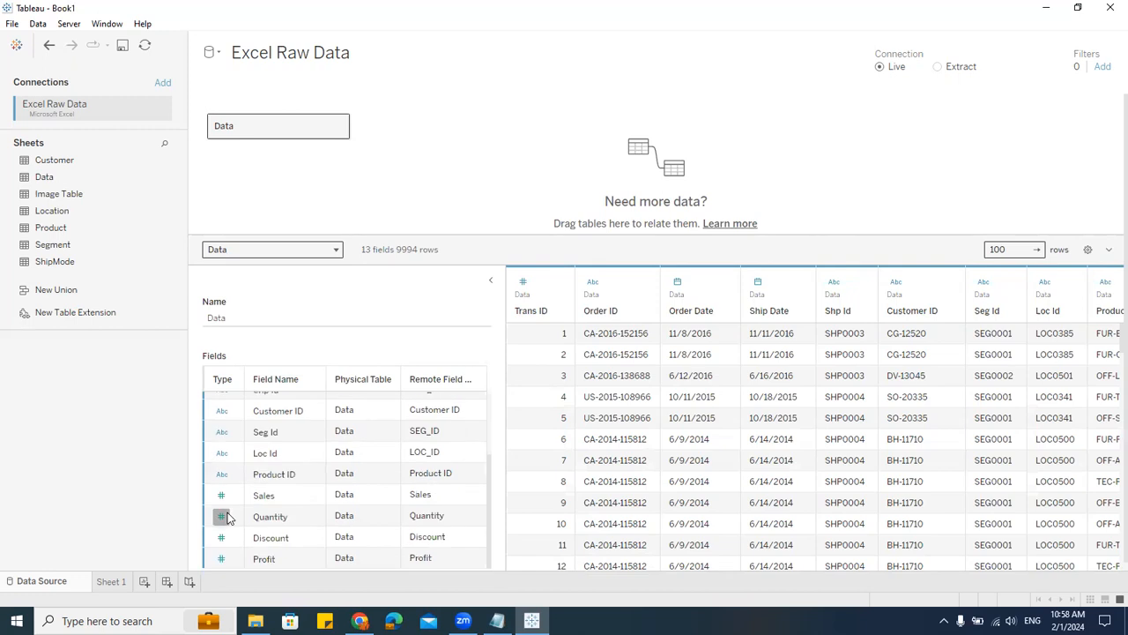
{"action": "scroll", "coordinate": [221, 511], "scroll_direction": "up", "scroll_amount": 3}
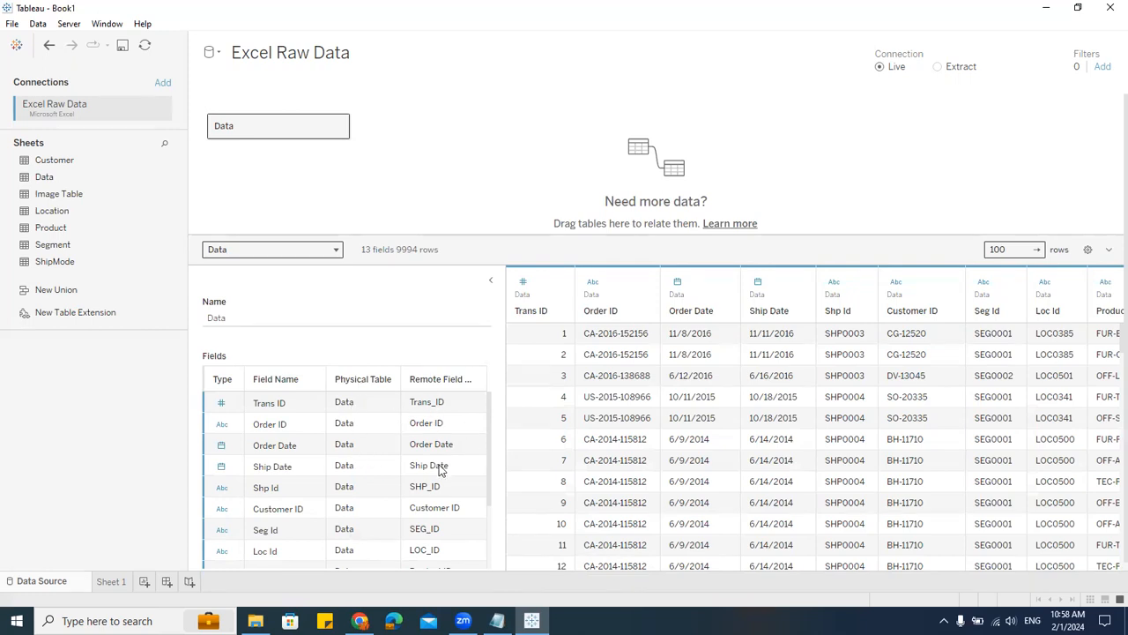
{"action": "double_click", "coordinate": [272, 427]}
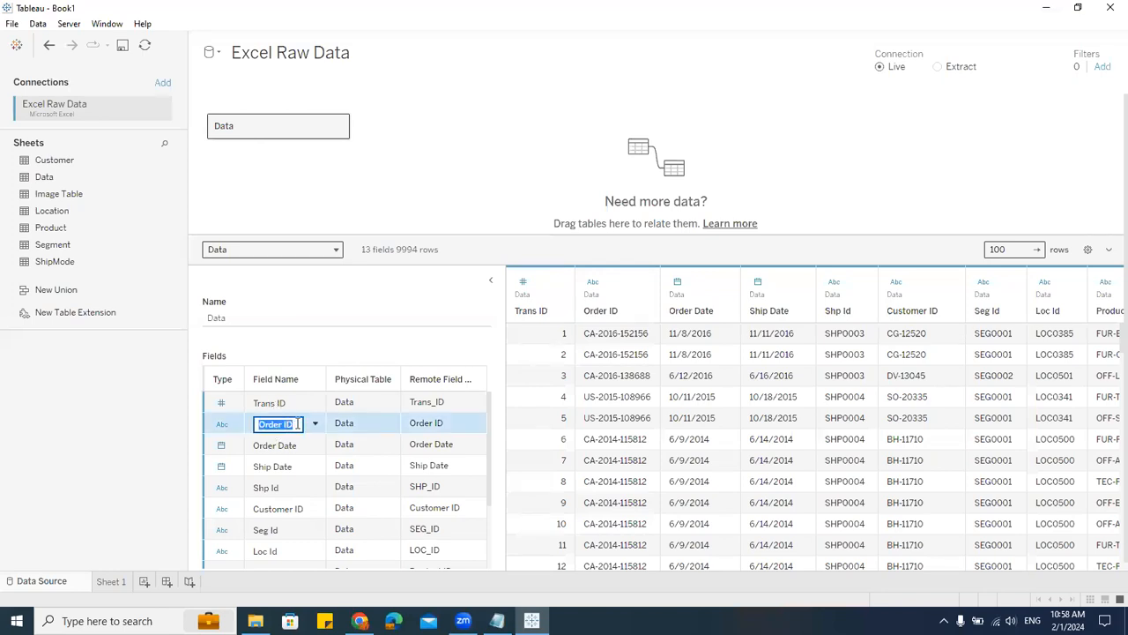
{"action": "left_click", "coordinate": [225, 424]}
{"action": "key", "text": "Delete"}
{"action": "key", "text": "Delete"}
{"action": "key", "text": "Delete"}
{"action": "key", "text": "Delete"}
{"action": "key", "text": "Delete"}
{"action": "key", "text": "Delete"}
{"action": "key", "text": "Delete"}
{"action": "key", "text": "Delete"}
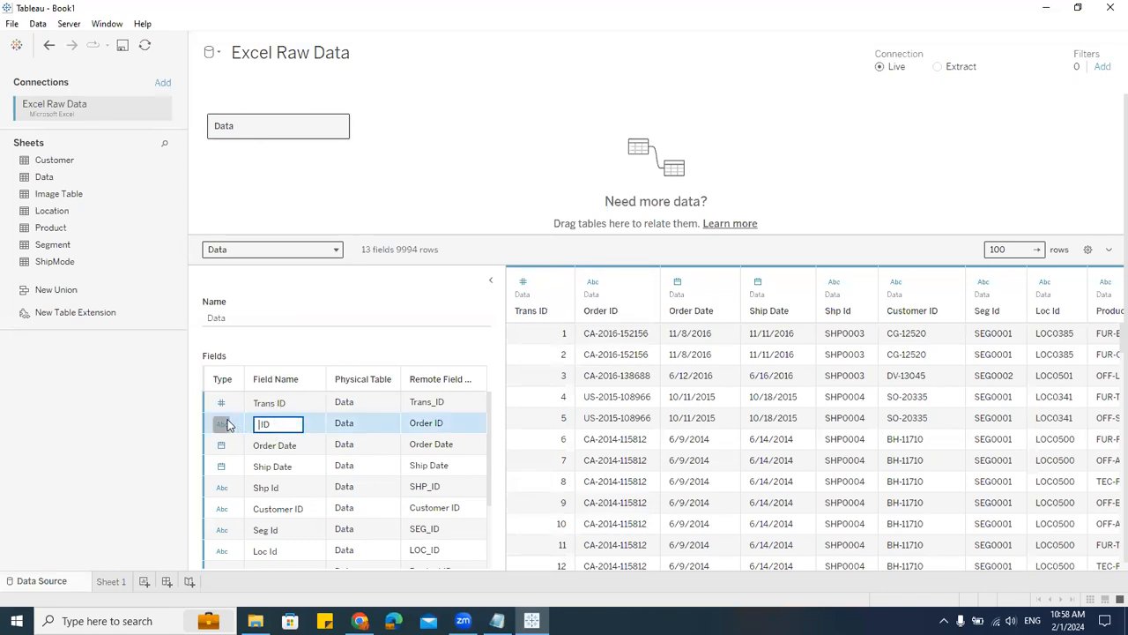
{"action": "type", "text": "O_ID"}
{"action": "key", "text": "Return"}
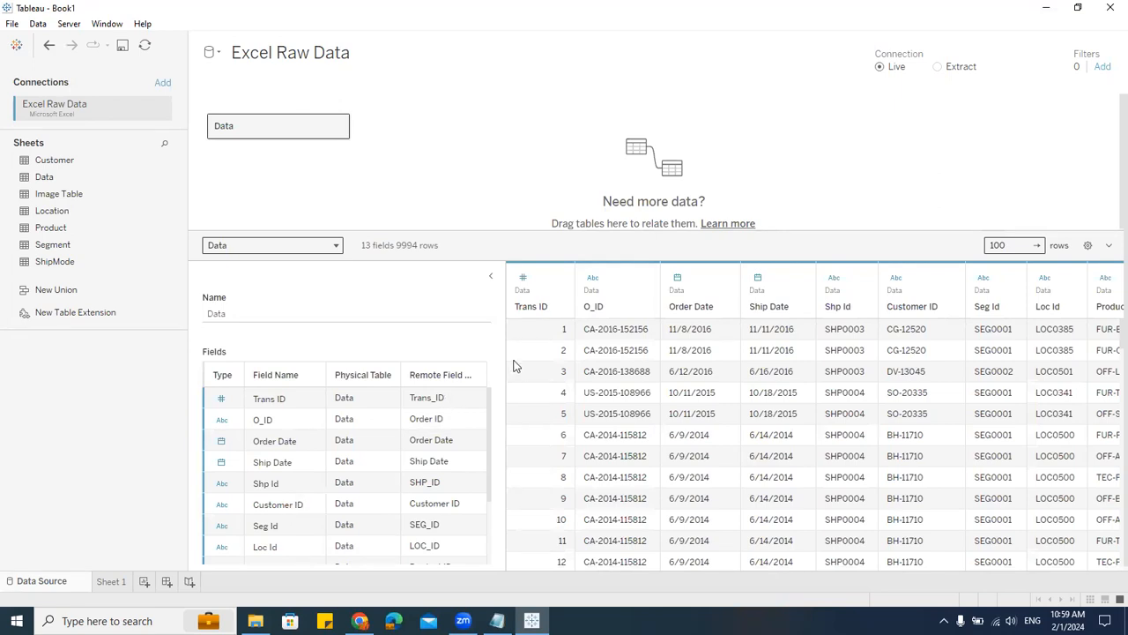
Step: Collapse the table details pane and try renaming the Order Date column from its header in the data grid
{"action": "left_click", "coordinate": [491, 277]}
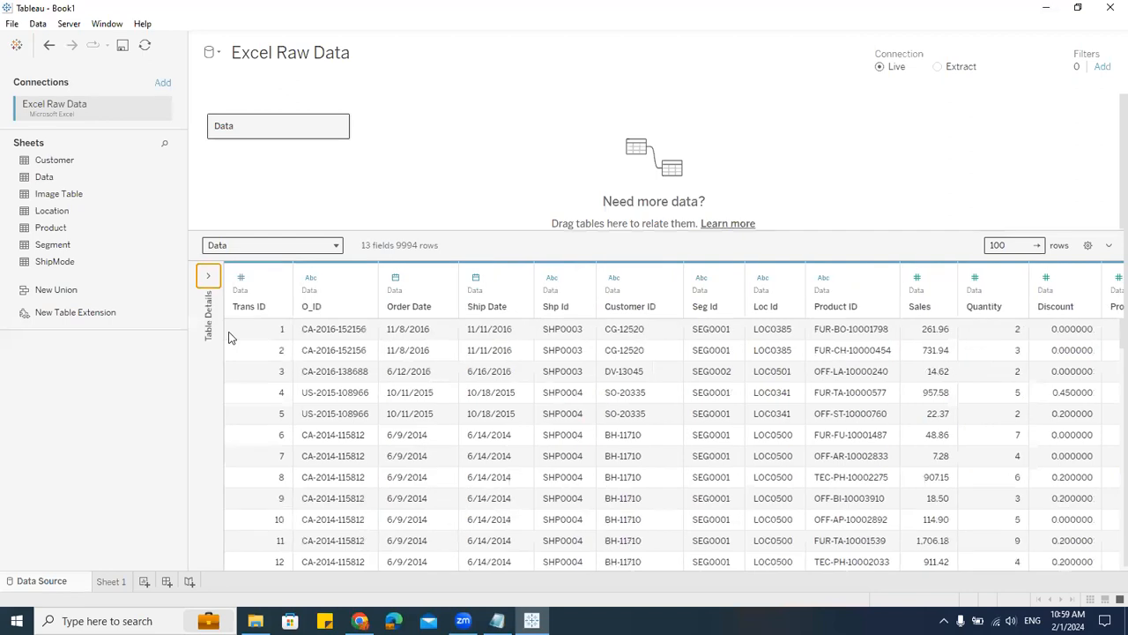
{"action": "left_click", "coordinate": [208, 277]}
{"action": "left_click", "coordinate": [479, 299]}
{"action": "double_click", "coordinate": [411, 306]}
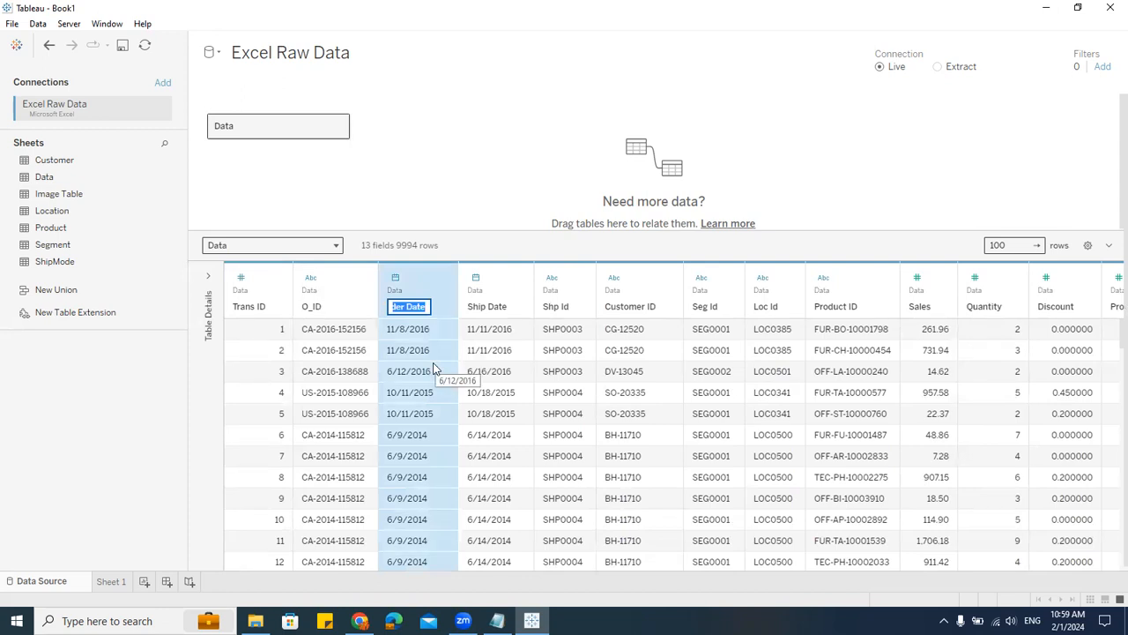
{"action": "left_click", "coordinate": [476, 168]}
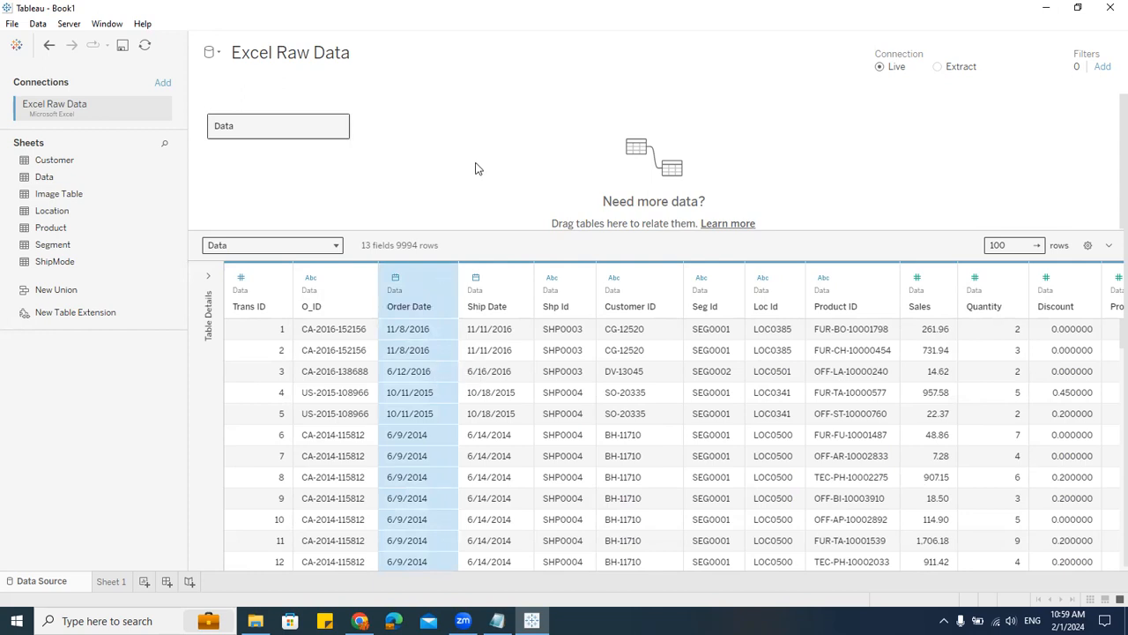
Step: Toggle the table details pane and scroll through the data grid preview
{"action": "left_click", "coordinate": [208, 276]}
{"action": "scroll", "coordinate": [290, 436], "scroll_direction": "down", "scroll_amount": 5}
{"action": "scroll", "coordinate": [291, 435], "scroll_direction": "up", "scroll_amount": 5}
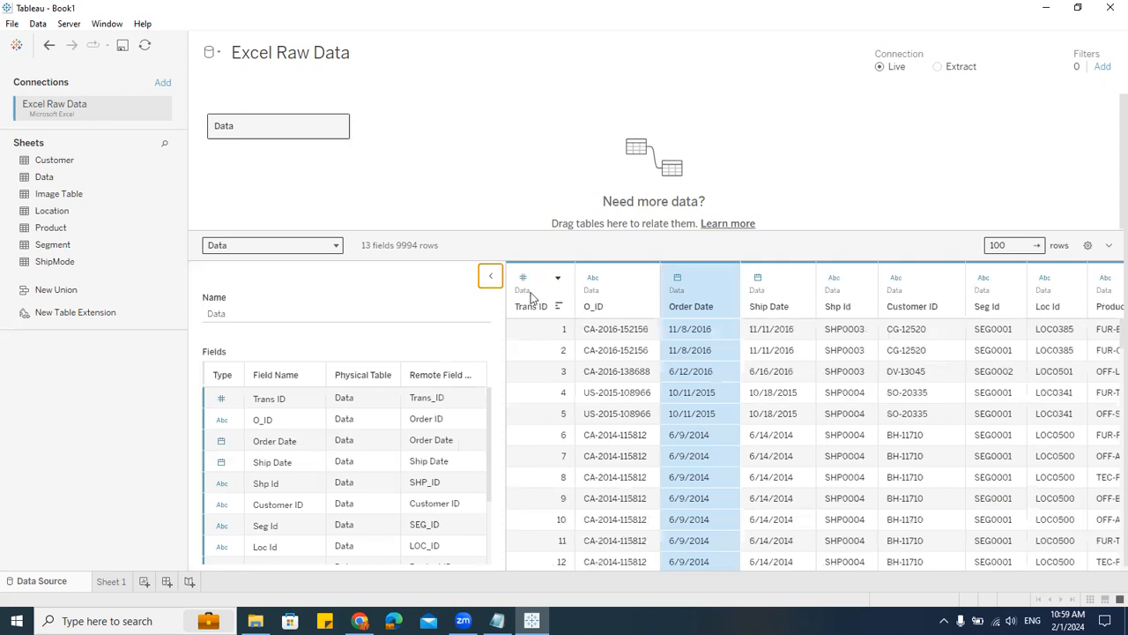
{"action": "left_click", "coordinate": [491, 276]}
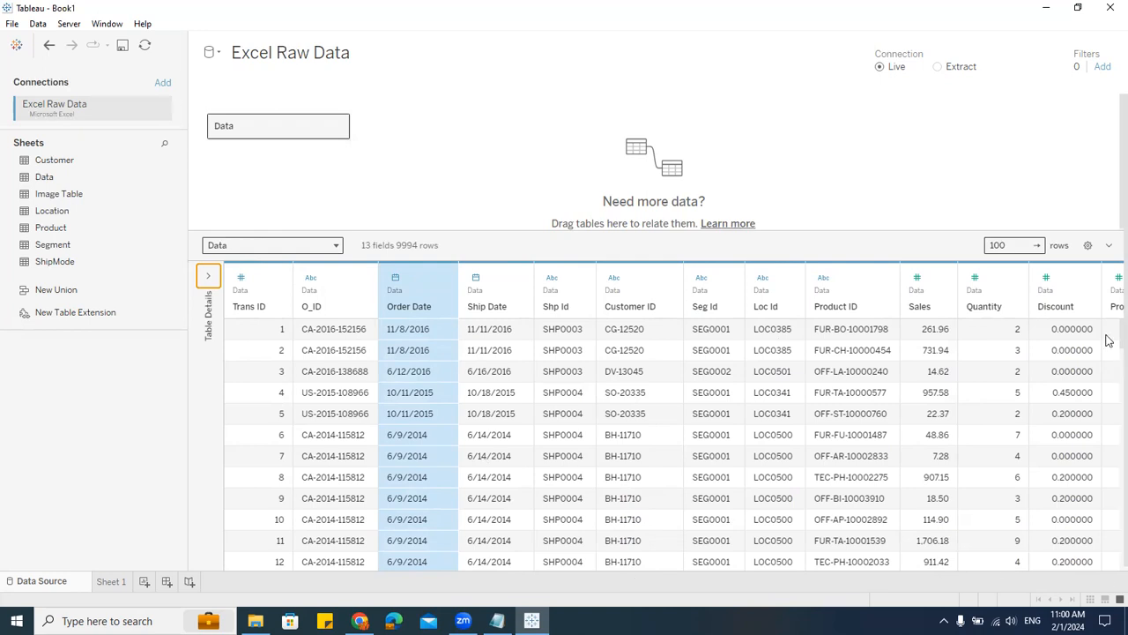
{"action": "scroll", "coordinate": [592, 414], "scroll_direction": "down", "scroll_amount": 7}
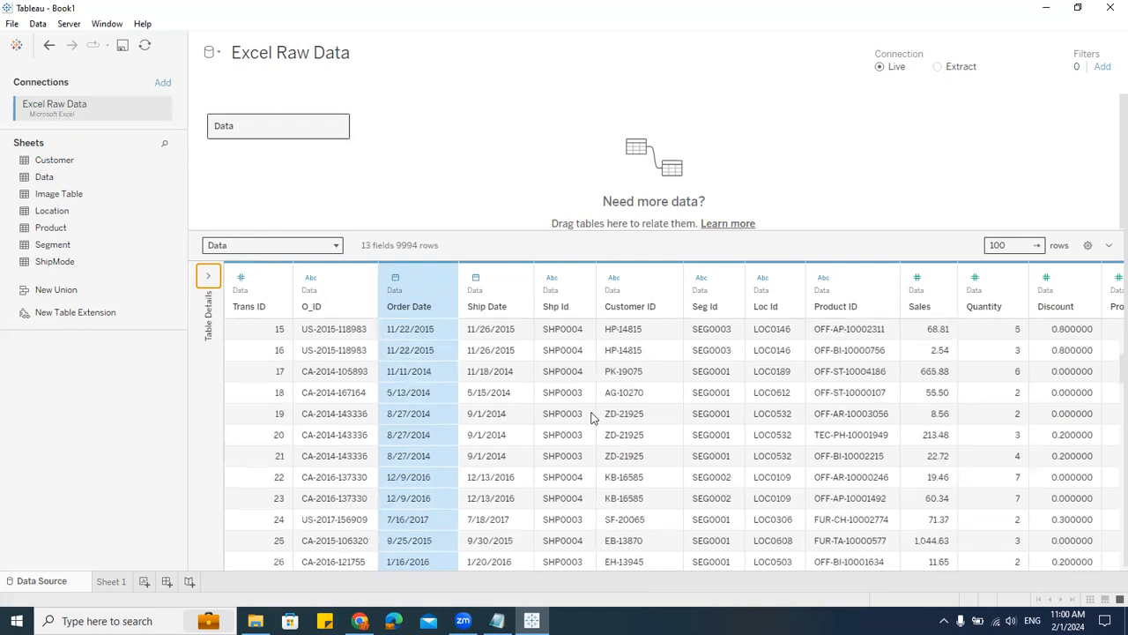
{"action": "scroll", "coordinate": [593, 419], "scroll_direction": "up", "scroll_amount": 7}
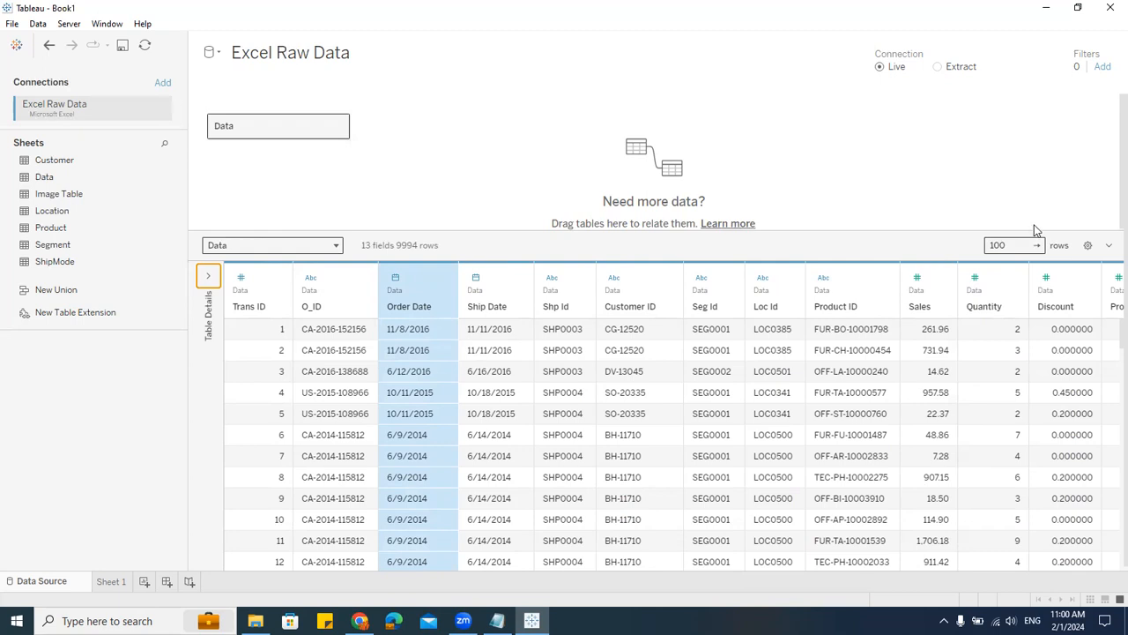
Step: Set the number of preview rows to 500
{"action": "double_click", "coordinate": [1002, 246]}
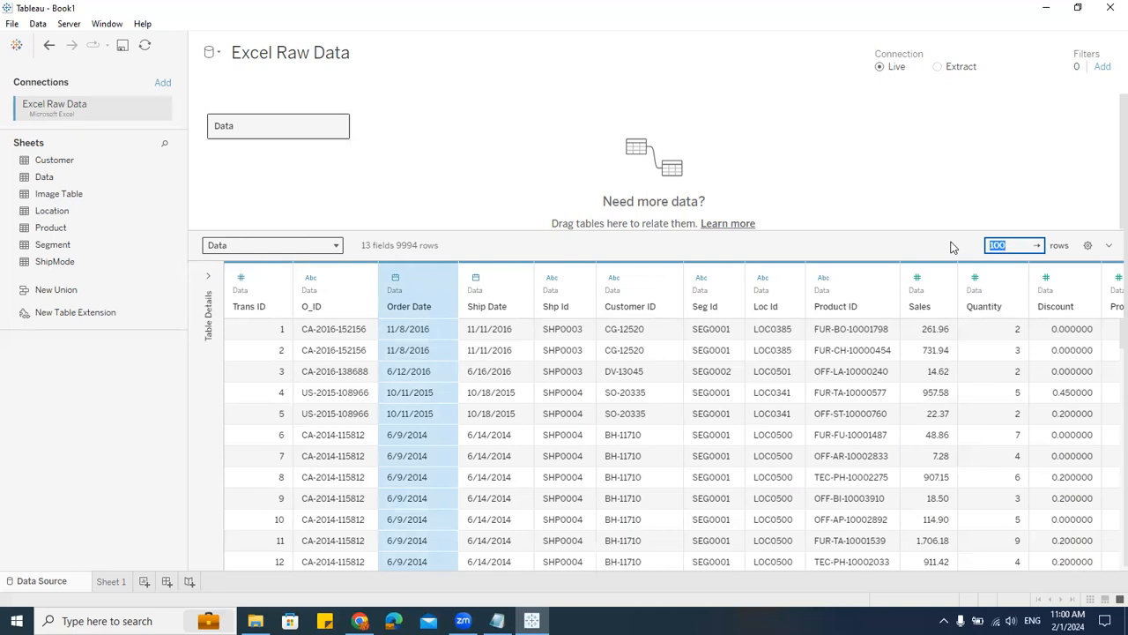
{"action": "type", "text": "500"}
{"action": "key", "text": "Return"}
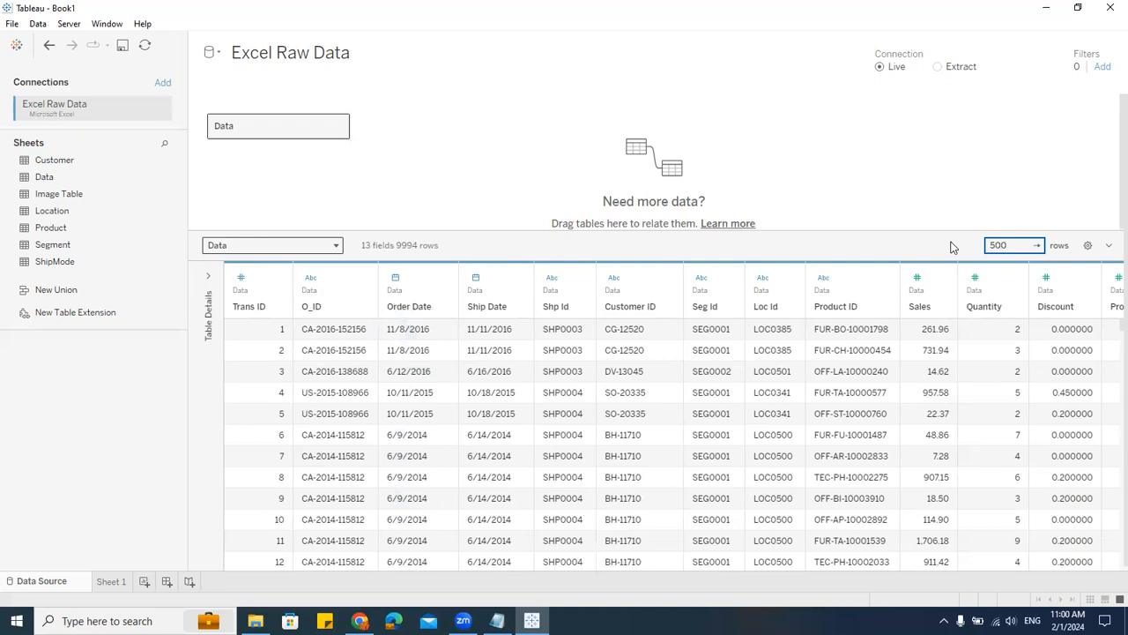
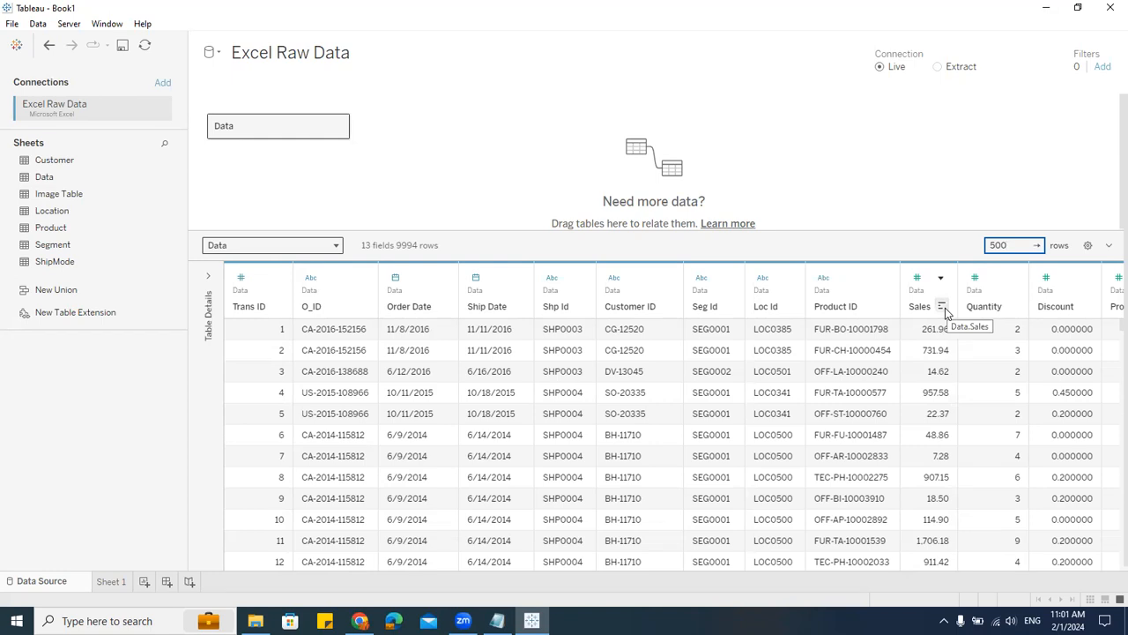
Step: Sort the data grid preview descending by Sales, then descending by Quantity
{"action": "left_click", "coordinate": [942, 307]}
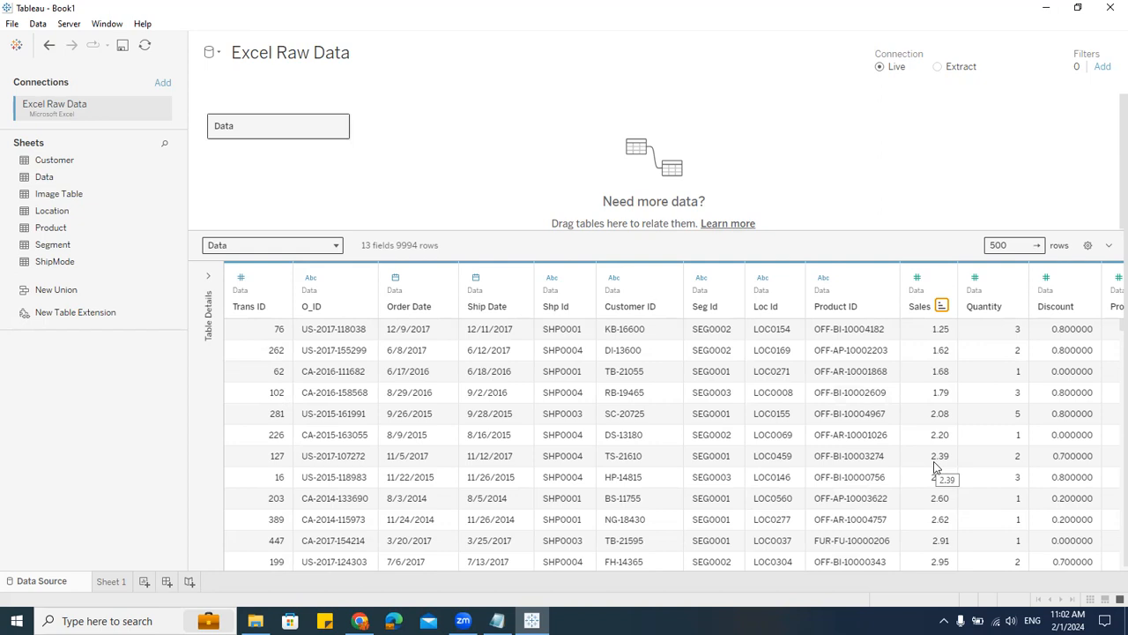
{"action": "left_click", "coordinate": [941, 306]}
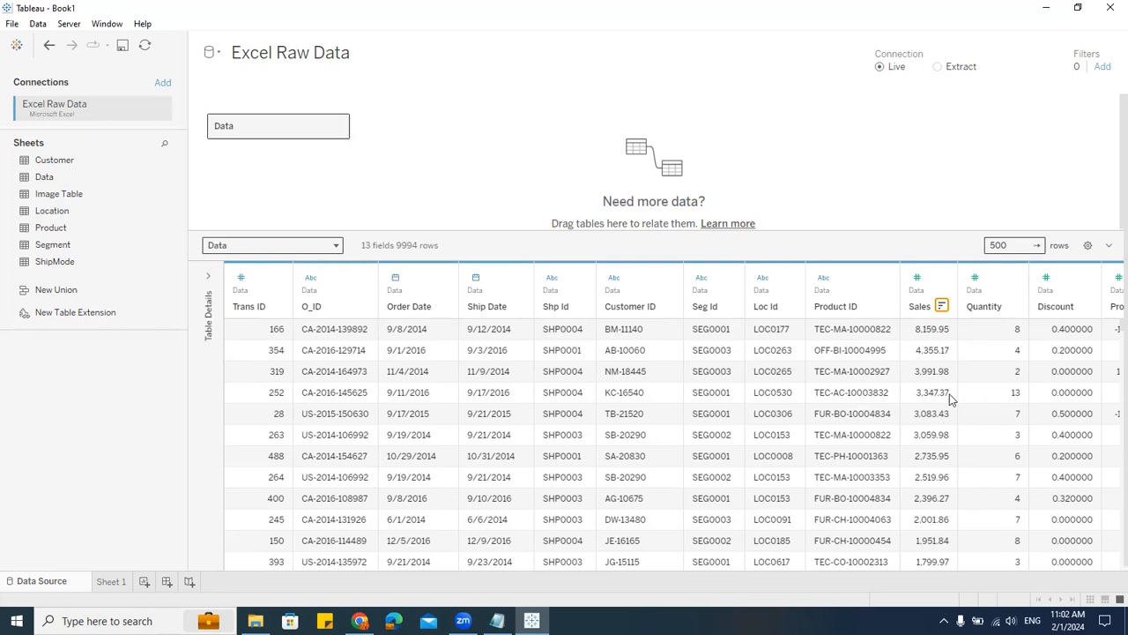
{"action": "left_click", "coordinate": [1013, 306]}
{"action": "left_click", "coordinate": [1013, 307]}
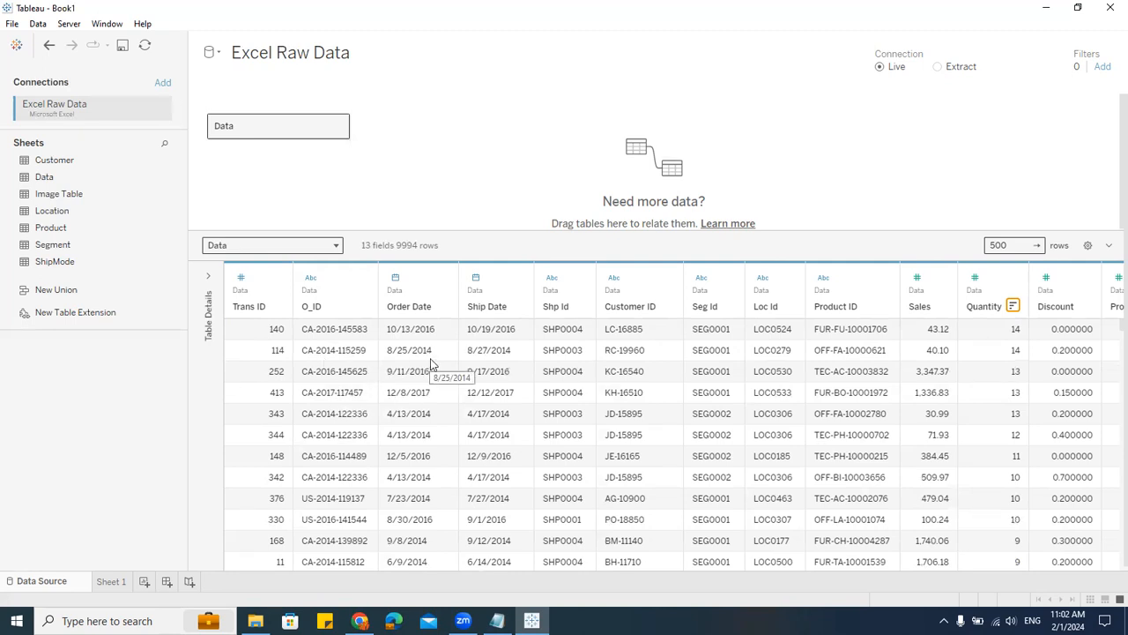
Step: Hide the Ship Date column from the data grid preview
{"action": "right_click", "coordinate": [493, 312]}
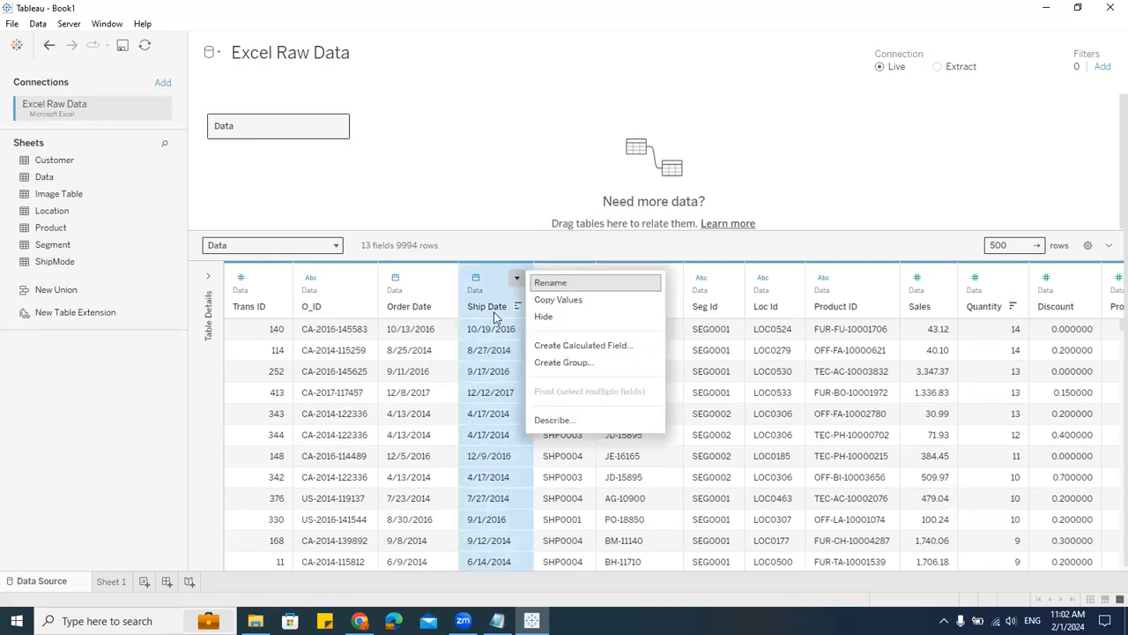
{"action": "left_click", "coordinate": [493, 312]}
{"action": "right_click", "coordinate": [493, 312]}
{"action": "left_click", "coordinate": [517, 131]}
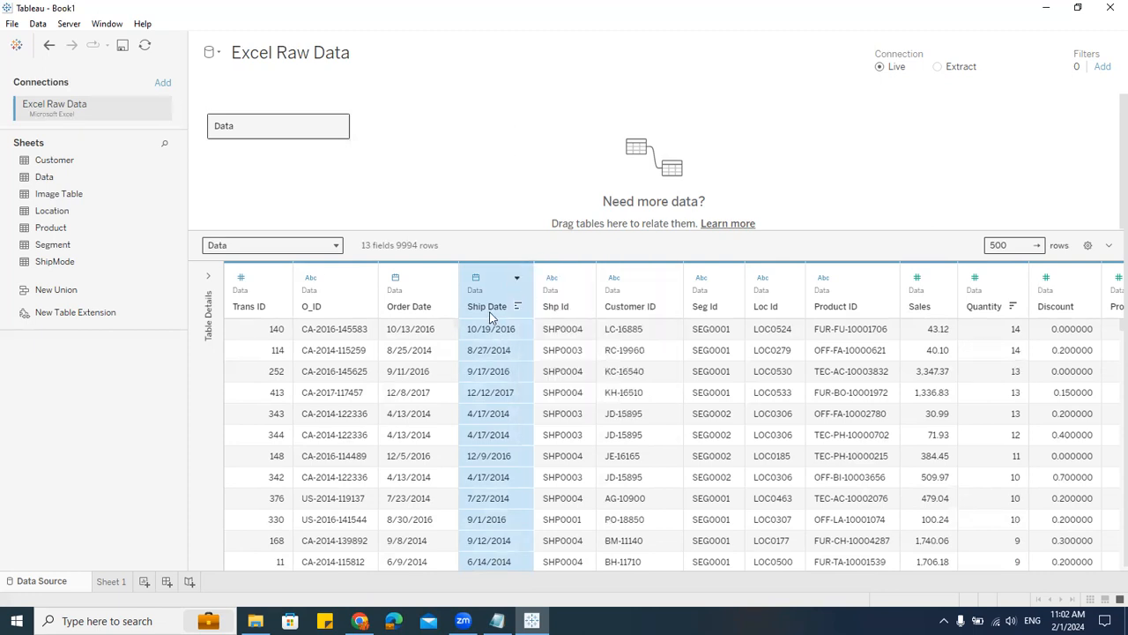
{"action": "right_click", "coordinate": [492, 318]}
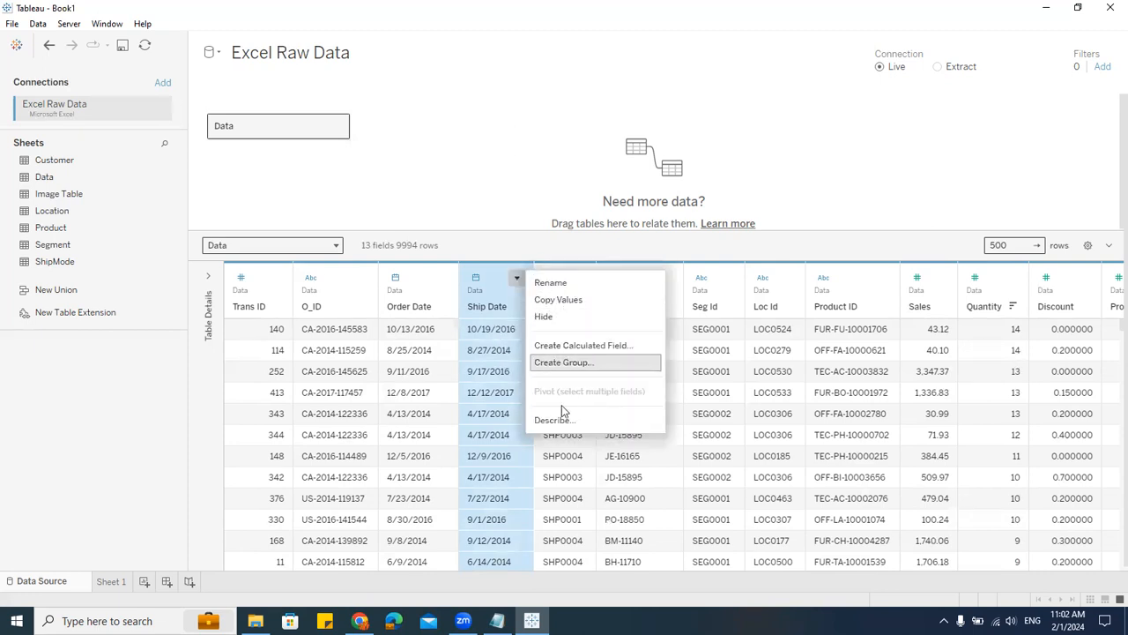
{"action": "left_click", "coordinate": [486, 308]}
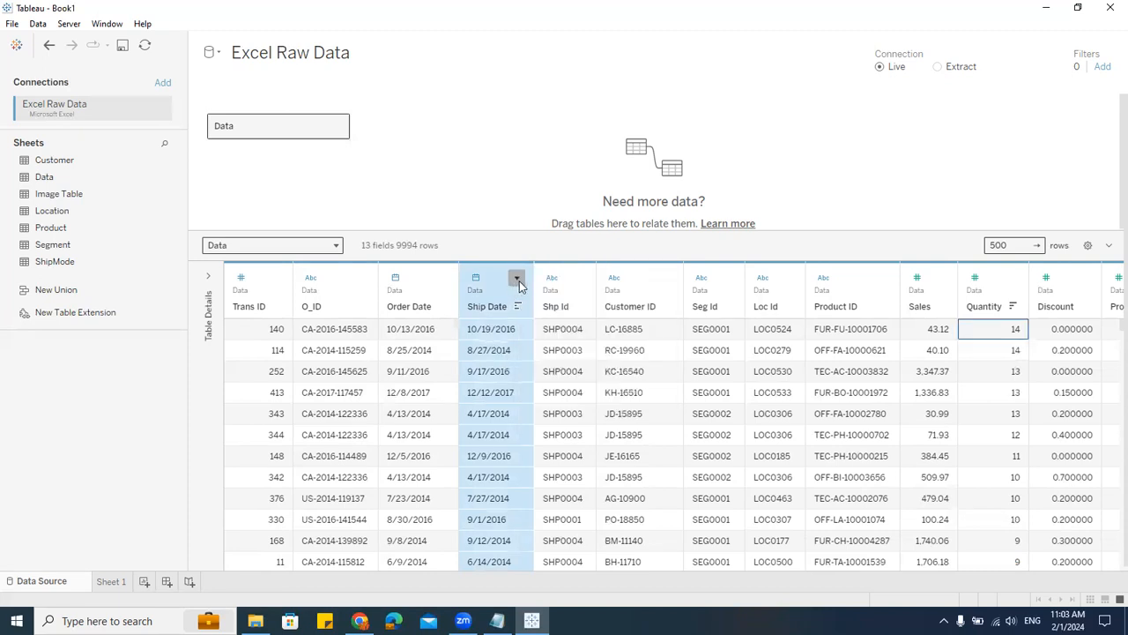
{"action": "left_click", "coordinate": [517, 279]}
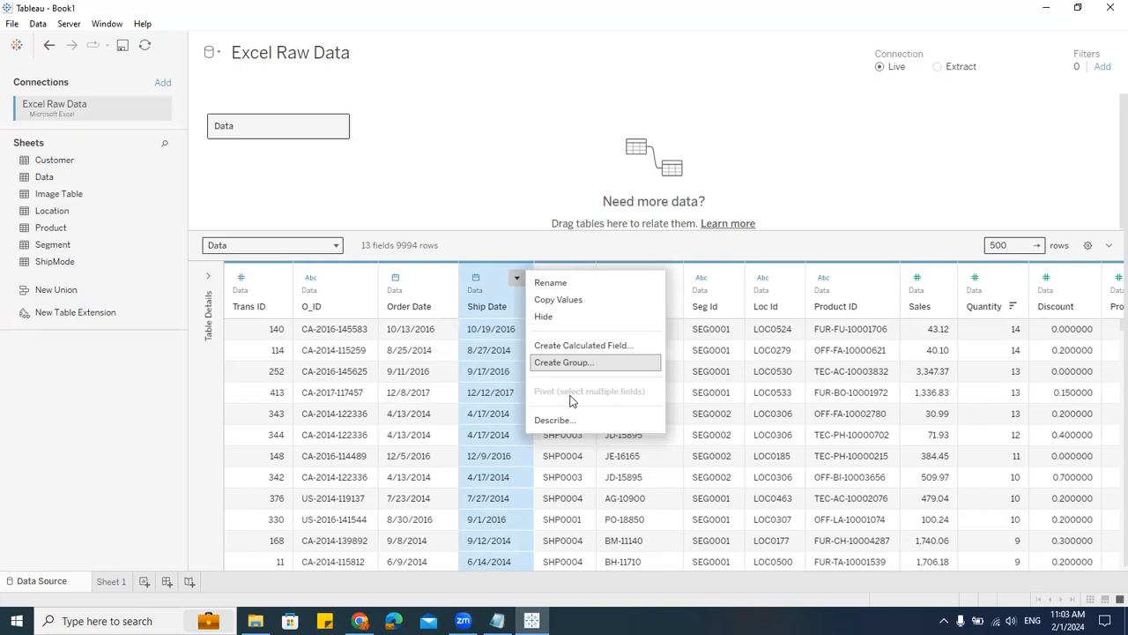
{"action": "left_click", "coordinate": [548, 319]}
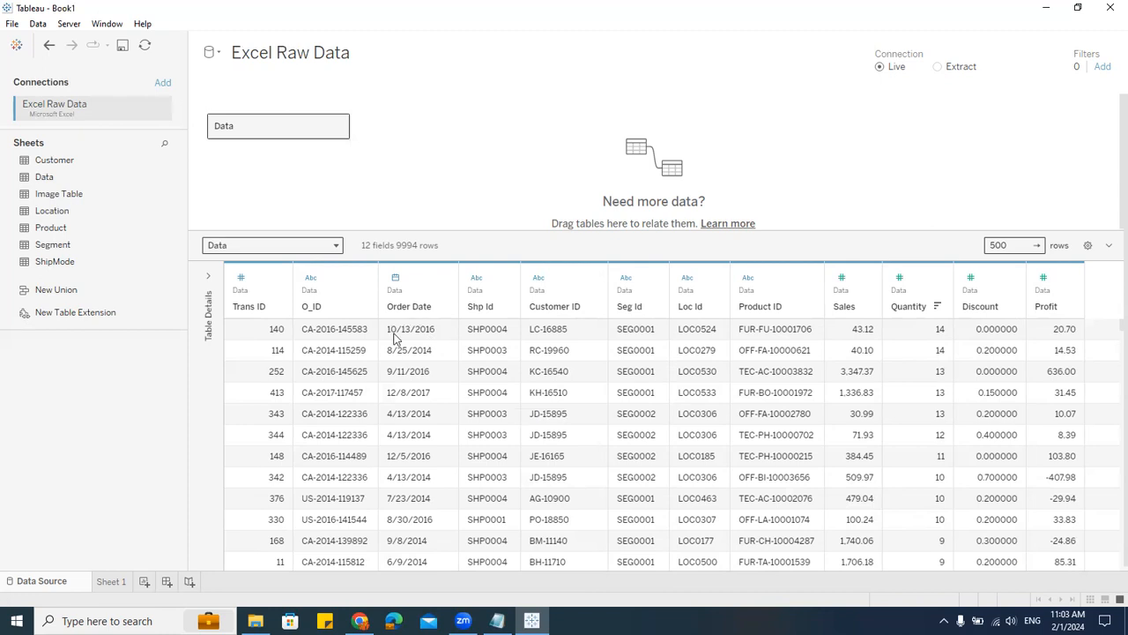
Step: Restore down the Tableau window, then reposition and resize it on the desktop
{"action": "left_click", "coordinate": [442, 280]}
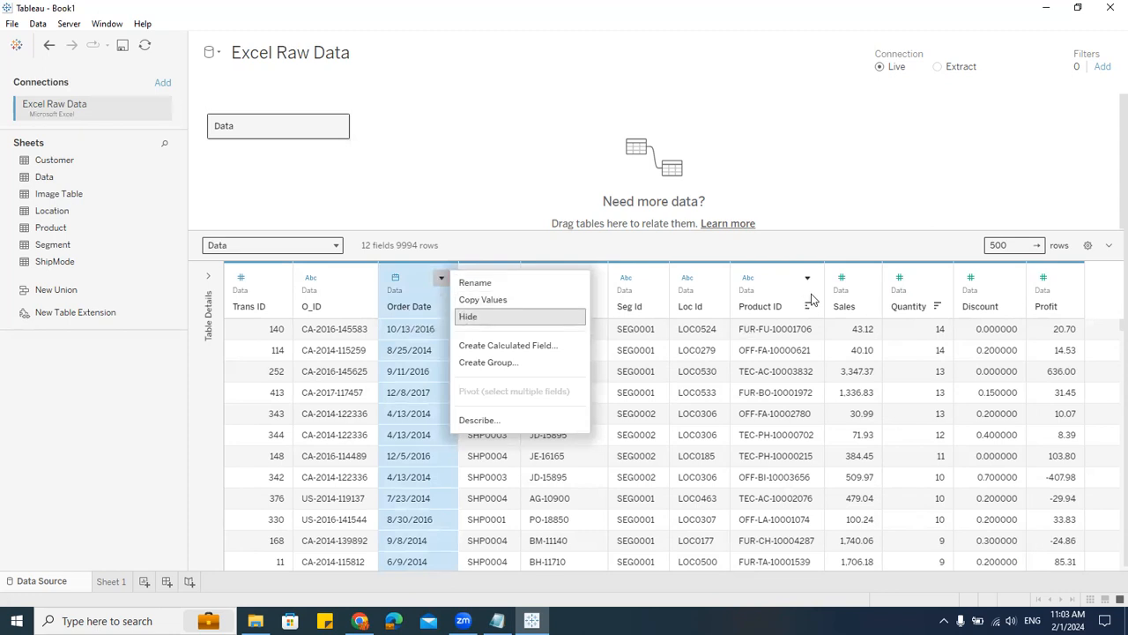
{"action": "left_click", "coordinate": [862, 234]}
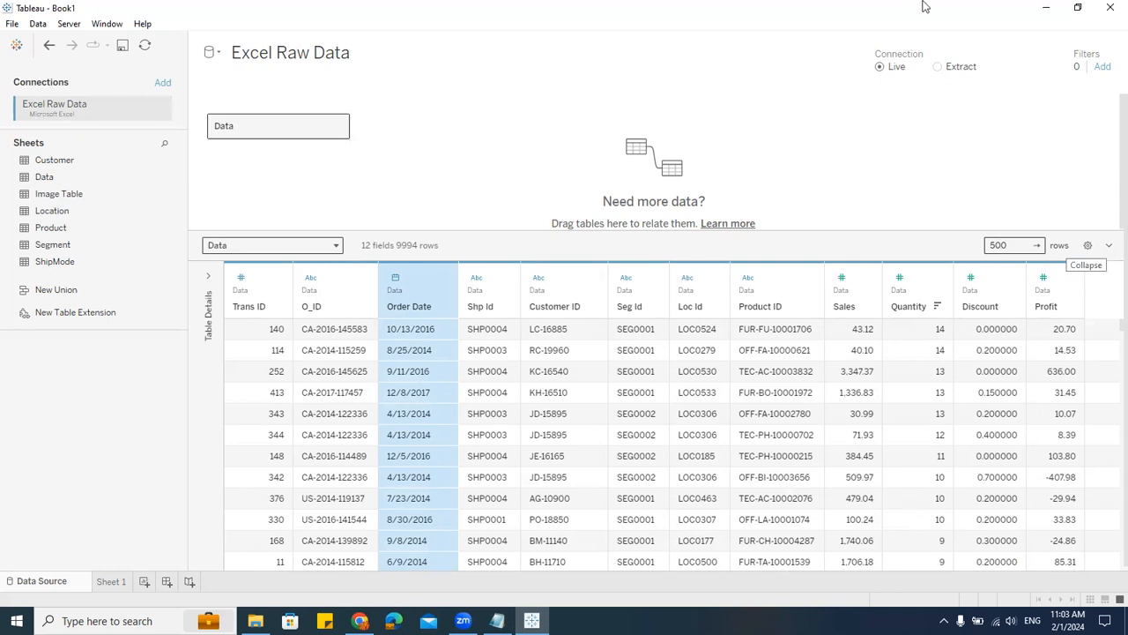
{"action": "left_click", "coordinate": [1077, 7]}
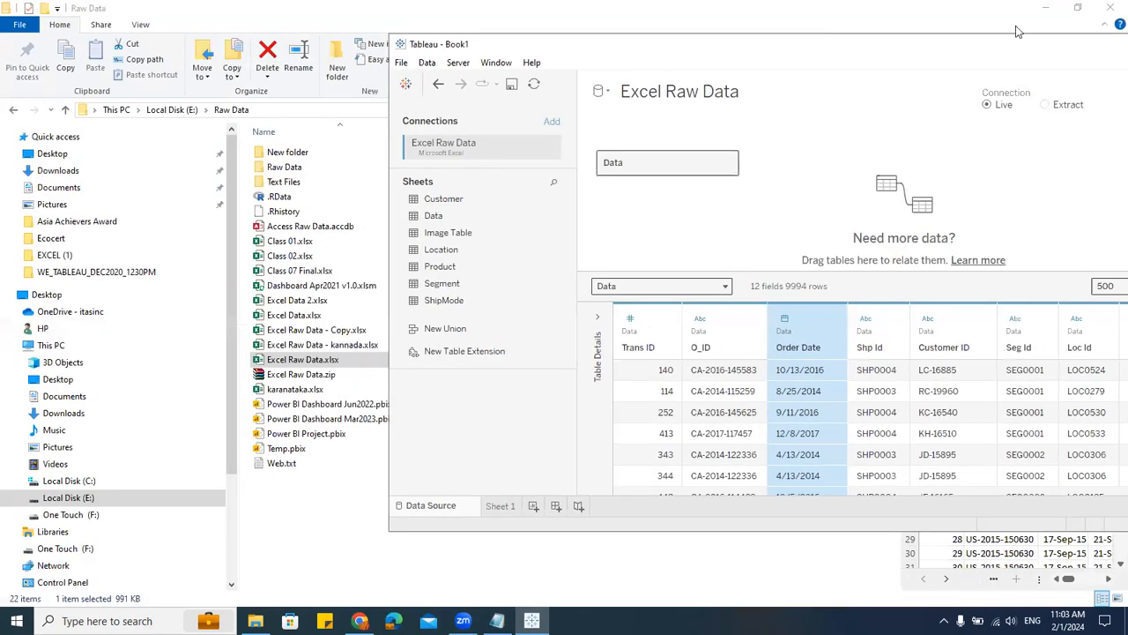
{"action": "left_click", "coordinate": [1046, 9]}
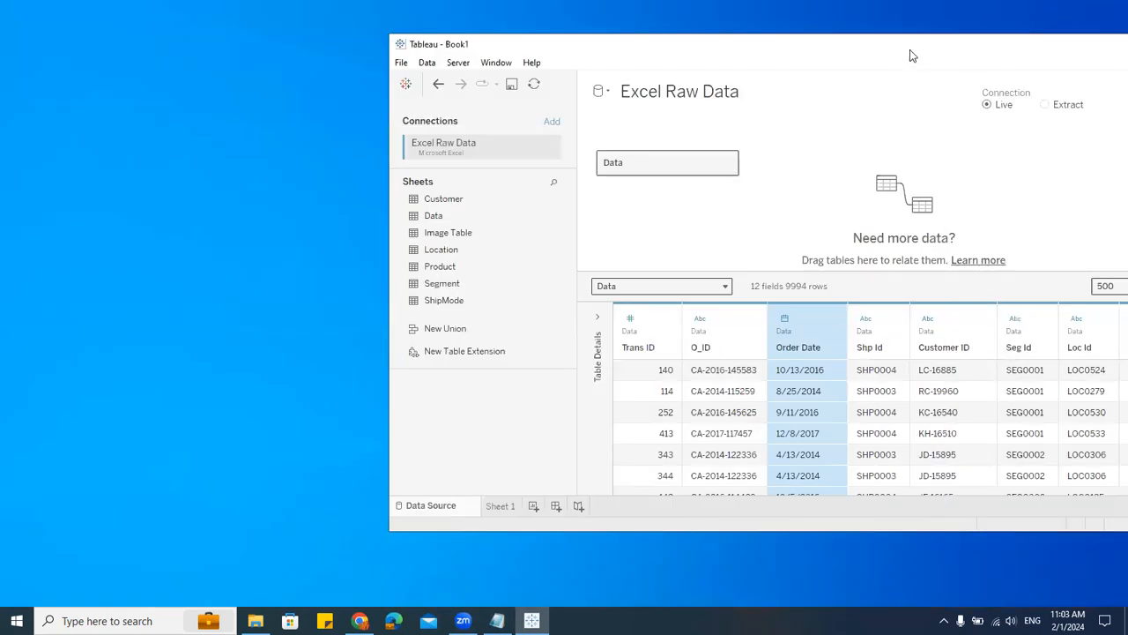
{"action": "left_click_drag", "start_coordinate": [910, 55], "coordinate": [594, 36]}
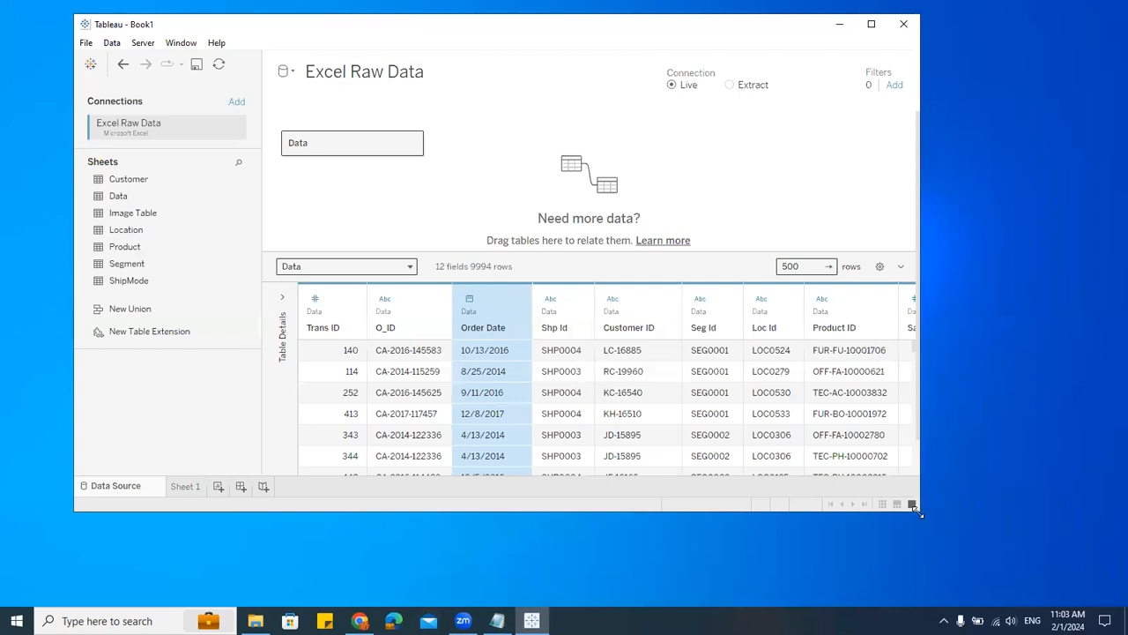
{"action": "left_click_drag", "start_coordinate": [918, 511], "coordinate": [1082, 583]}
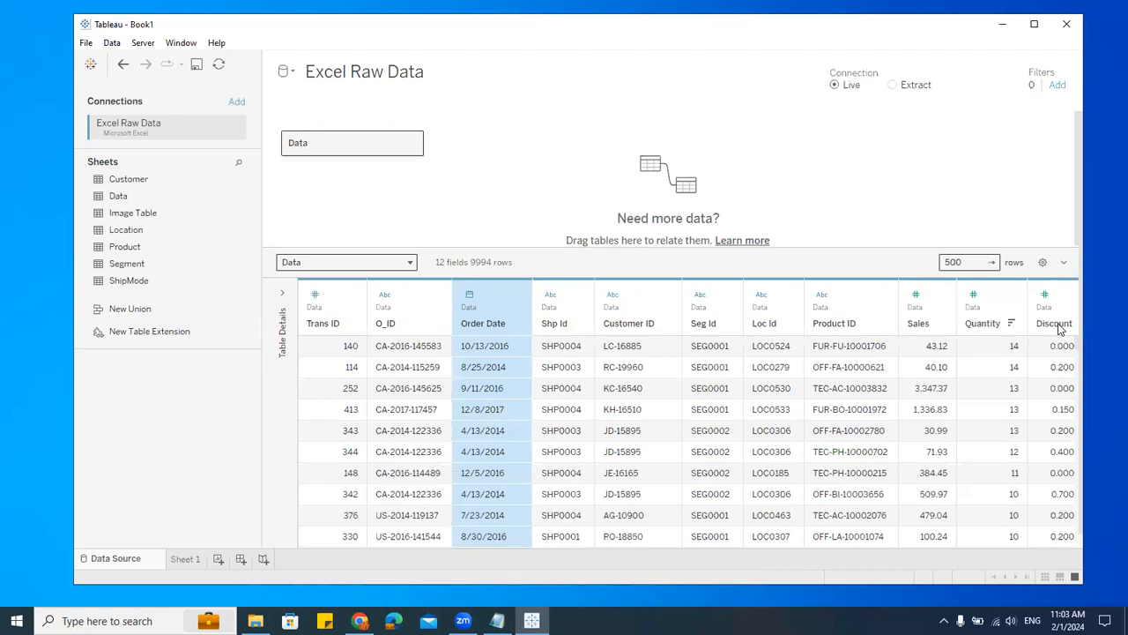
Step: Collapse and re-expand the data grid preview area
{"action": "left_click", "coordinate": [1064, 265]}
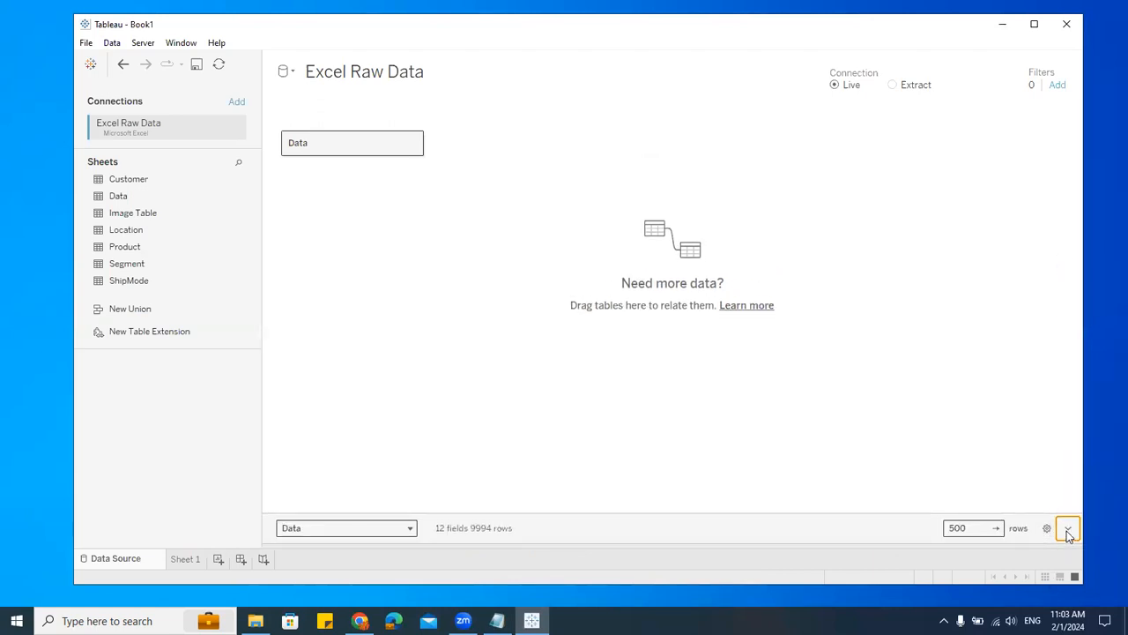
{"action": "left_click", "coordinate": [1066, 530]}
Step: Turn on showing hidden fields in the preview, then turn it off again
{"action": "left_click", "coordinate": [1043, 264]}
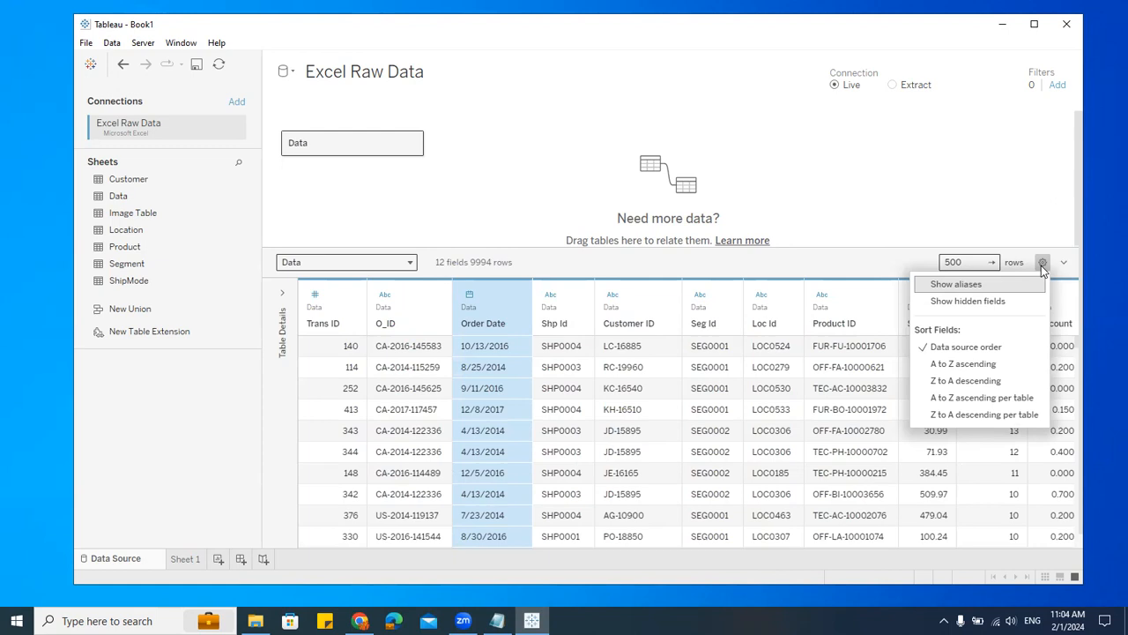
{"action": "left_click", "coordinate": [969, 301]}
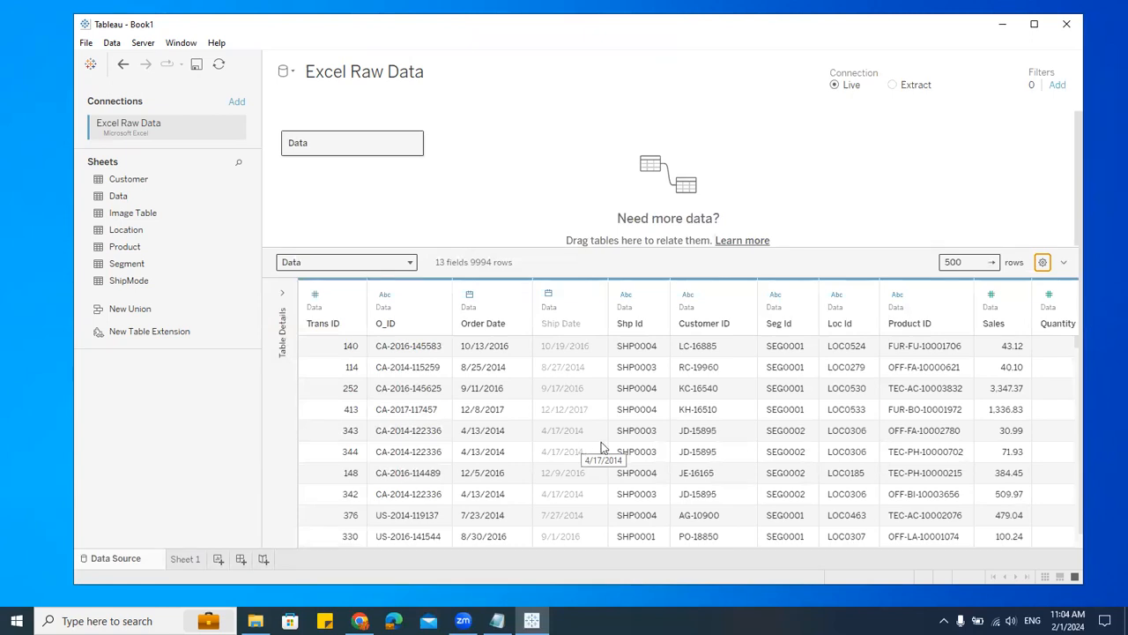
{"action": "left_click", "coordinate": [1042, 262]}
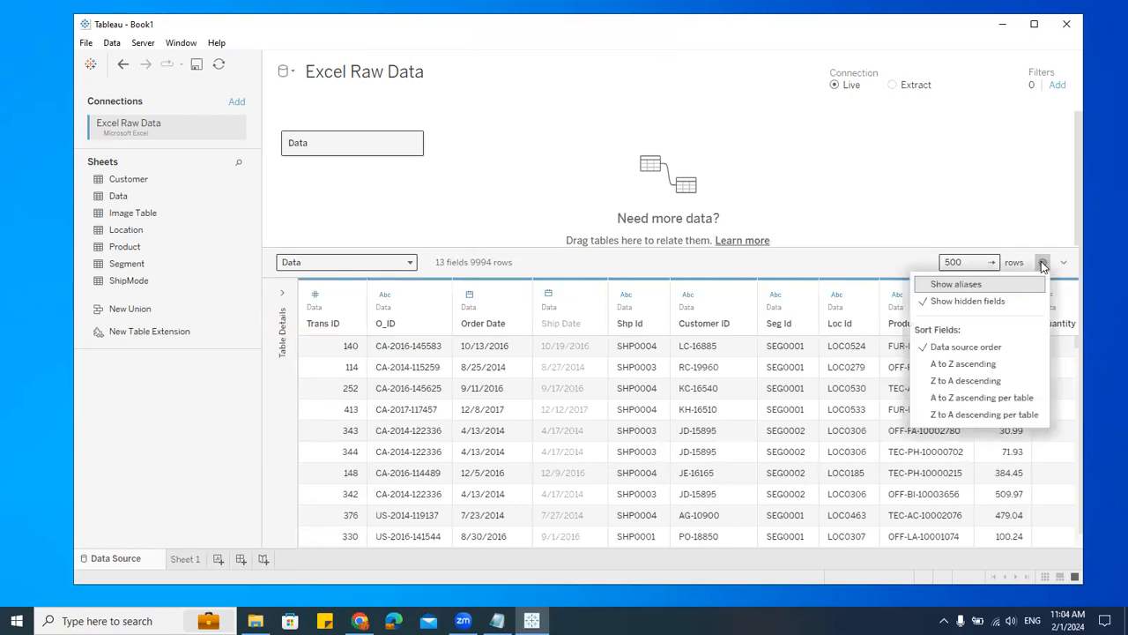
{"action": "left_click", "coordinate": [963, 300]}
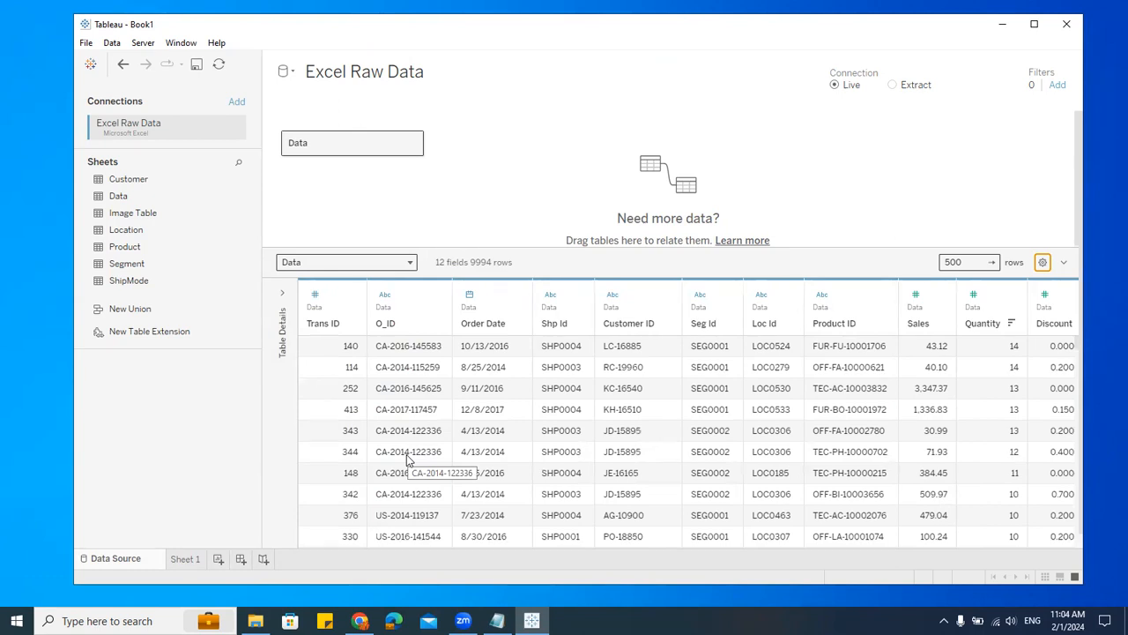
Step: Sort the data grid preview by Order Date in descending order
{"action": "left_click", "coordinate": [517, 324]}
{"action": "left_click", "coordinate": [517, 324]}
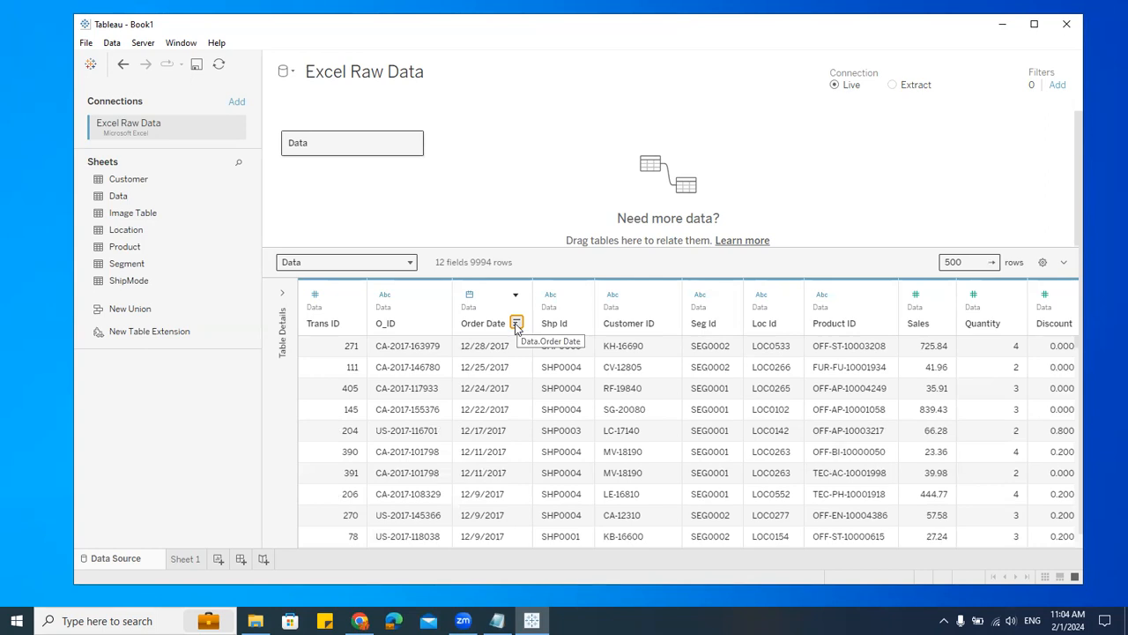
Step: Set the field sort order to A to Z ascending
{"action": "left_click", "coordinate": [1042, 261]}
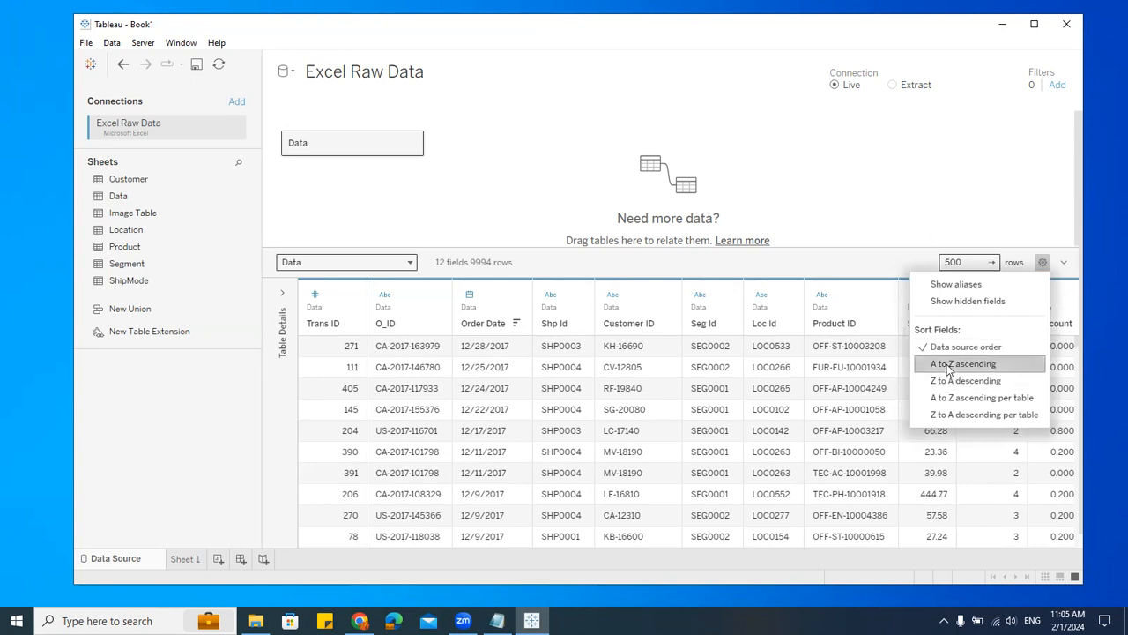
{"action": "left_click", "coordinate": [950, 367]}
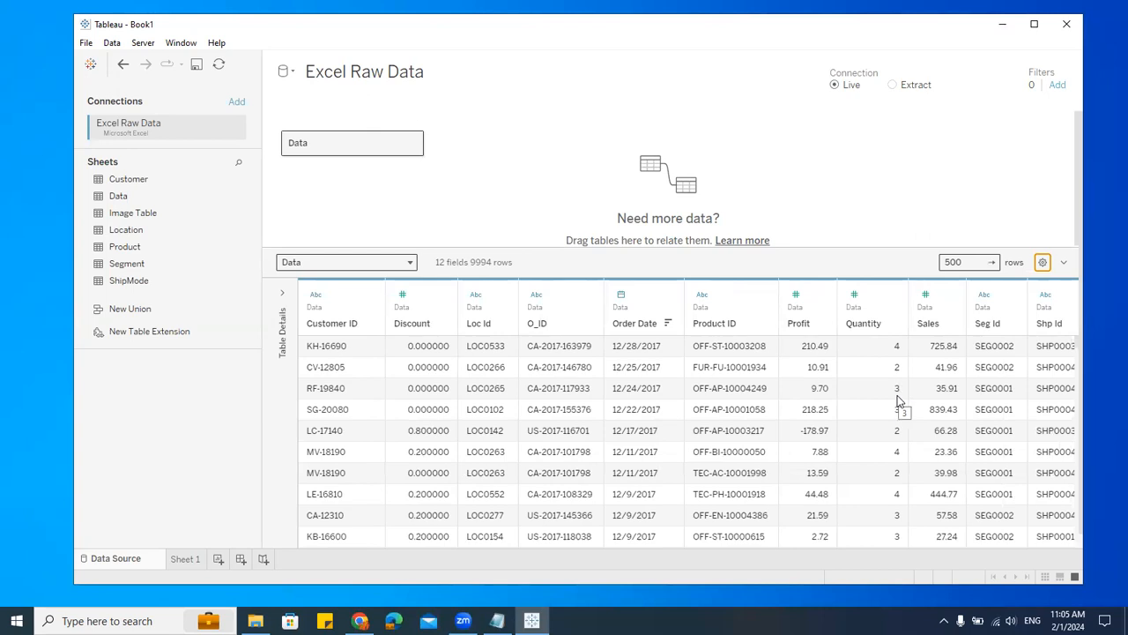
Step: Set the field sort order to Z to A descending
{"action": "left_click", "coordinate": [1044, 263]}
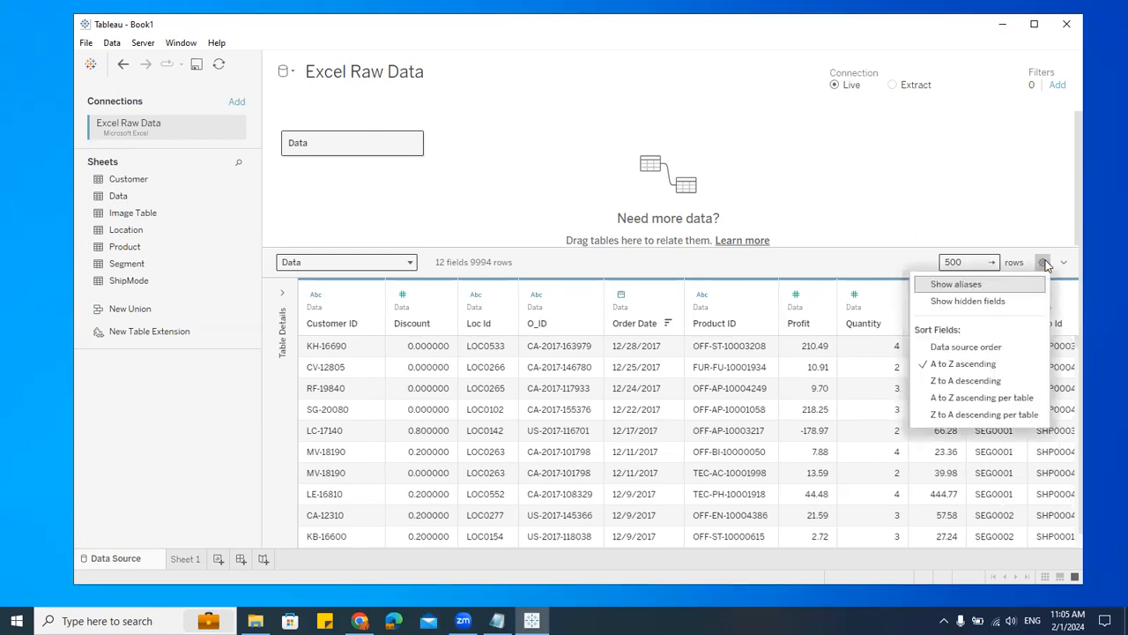
{"action": "left_click", "coordinate": [996, 381]}
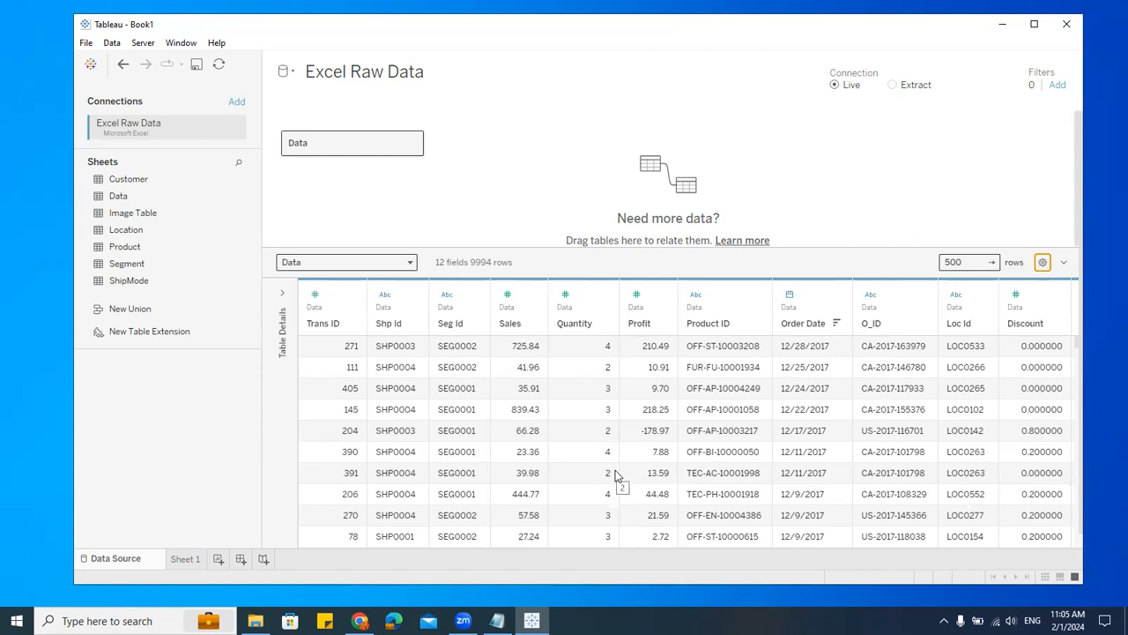
{"action": "left_click", "coordinate": [1043, 263]}
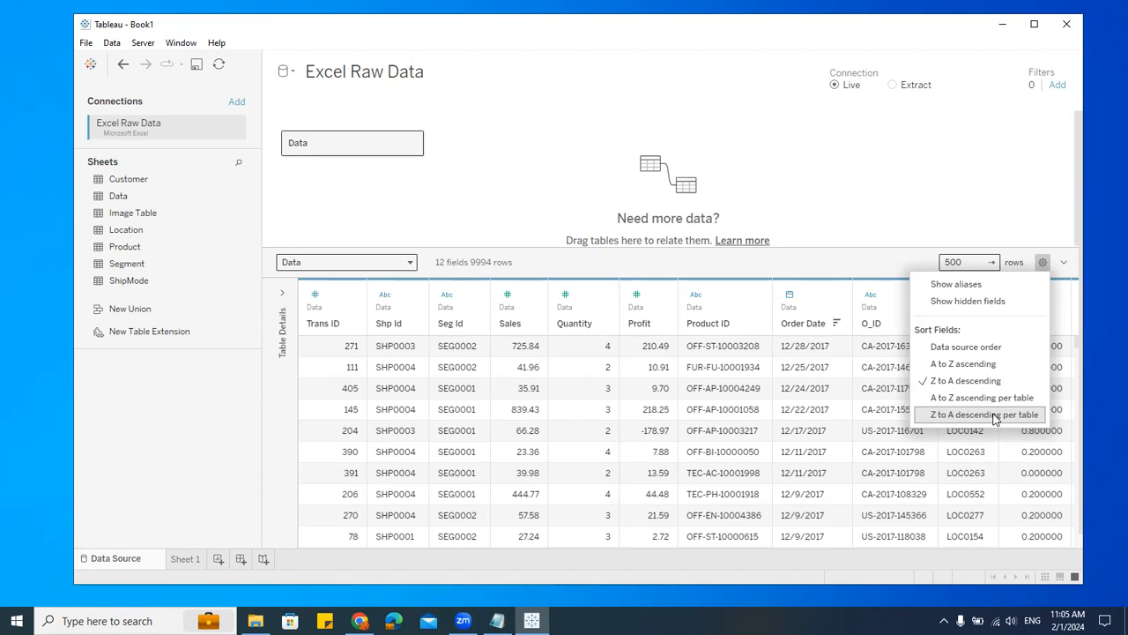
{"action": "left_click", "coordinate": [926, 138]}
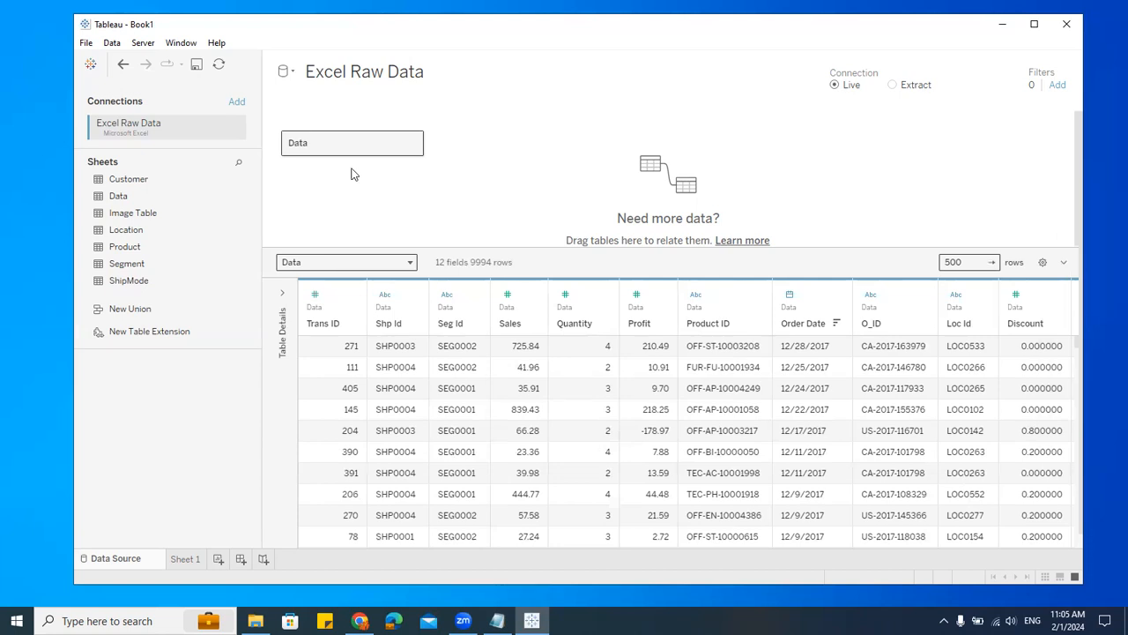
Step: Add the Location sheet to the canvas to relate it to Data and open the relationship editor
{"action": "left_click", "coordinate": [129, 232]}
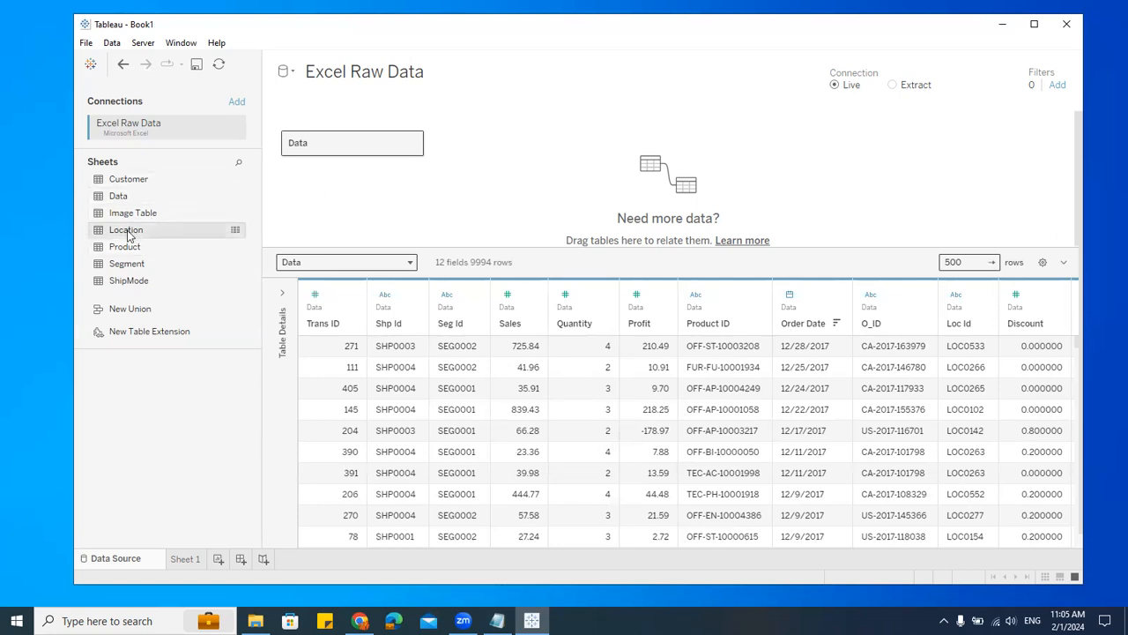
{"action": "left_click_drag", "start_coordinate": [128, 234], "coordinate": [501, 123]}
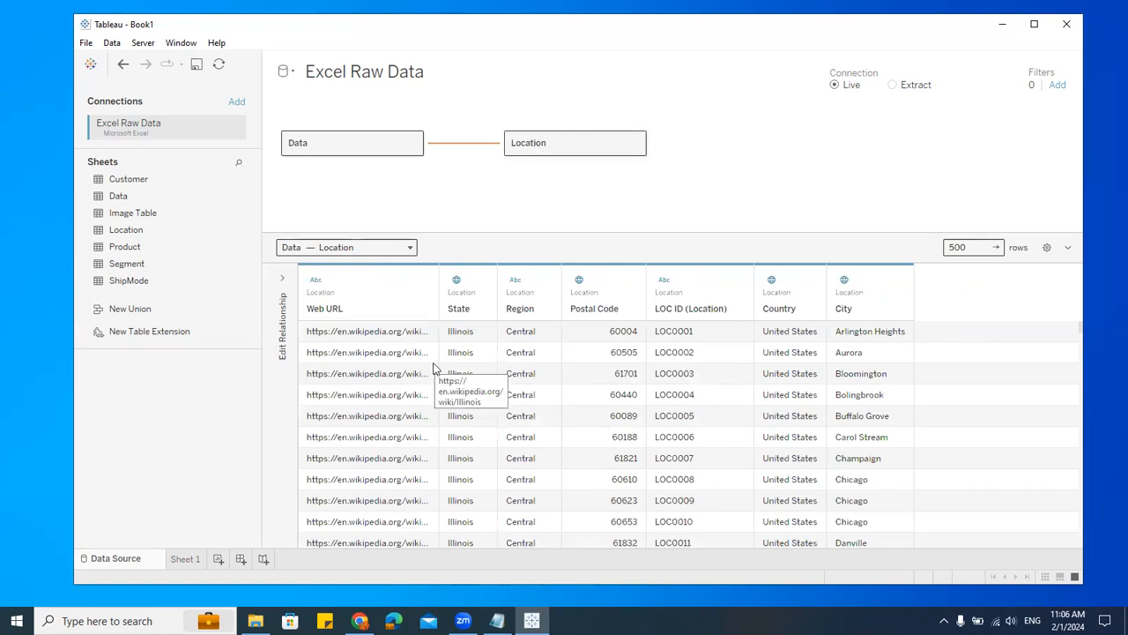
{"action": "left_click", "coordinate": [283, 280]}
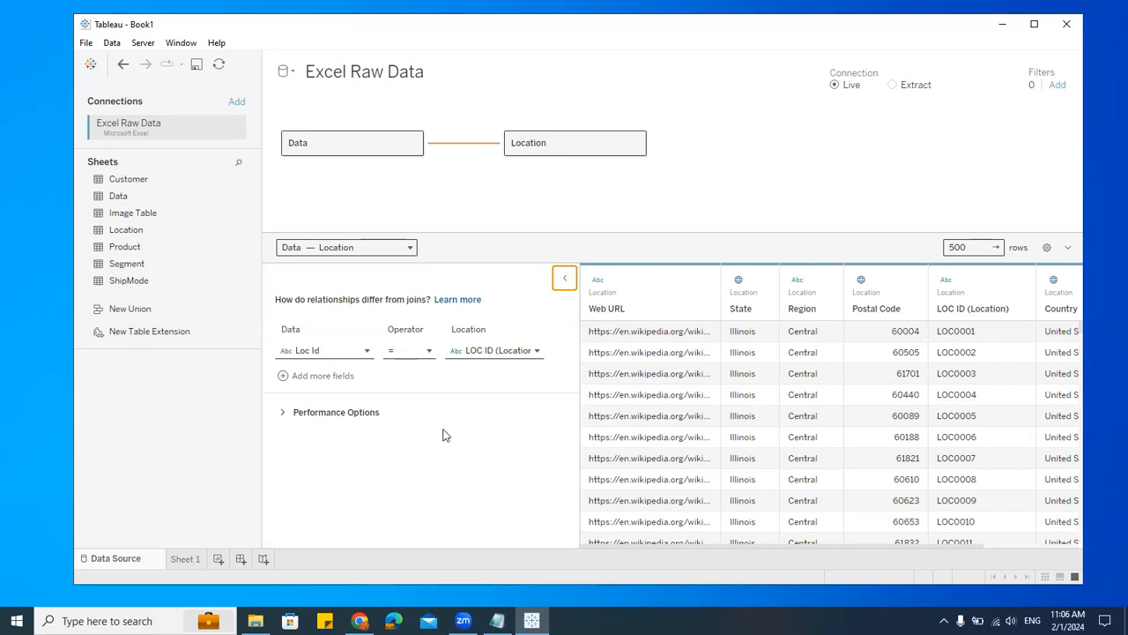
Step: Inspect the Location table's field details, then return to the Data–Location relationship settings
{"action": "left_click", "coordinate": [590, 153]}
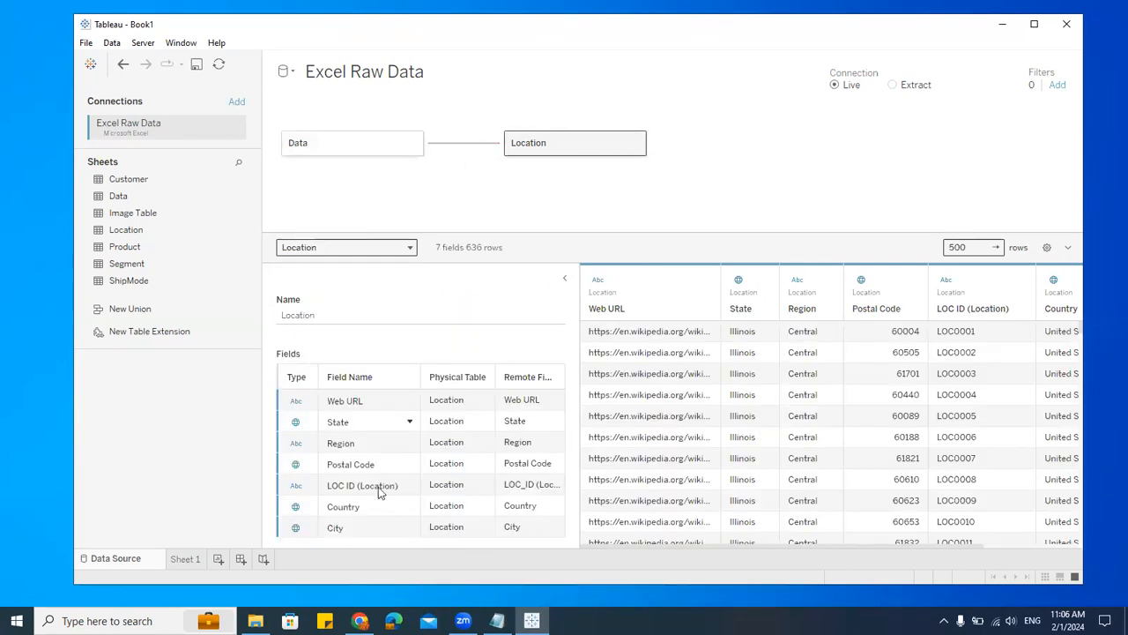
{"action": "left_click", "coordinate": [451, 150]}
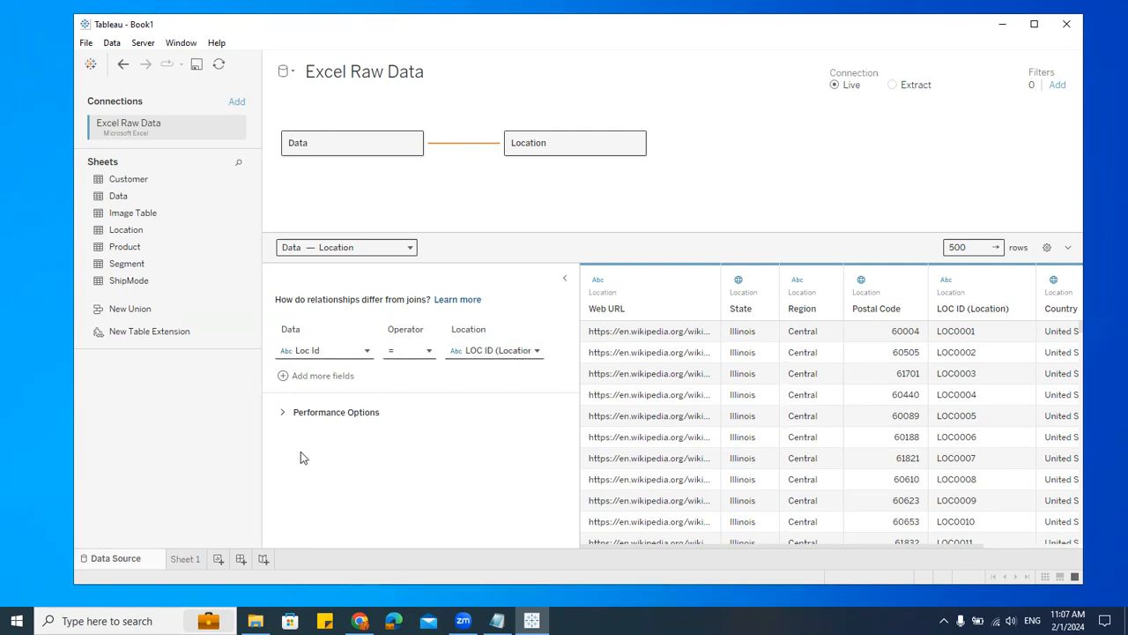
Step: Expand the relationship's Performance Options to review cardinality and referential integrity settings
{"action": "left_click", "coordinate": [289, 414]}
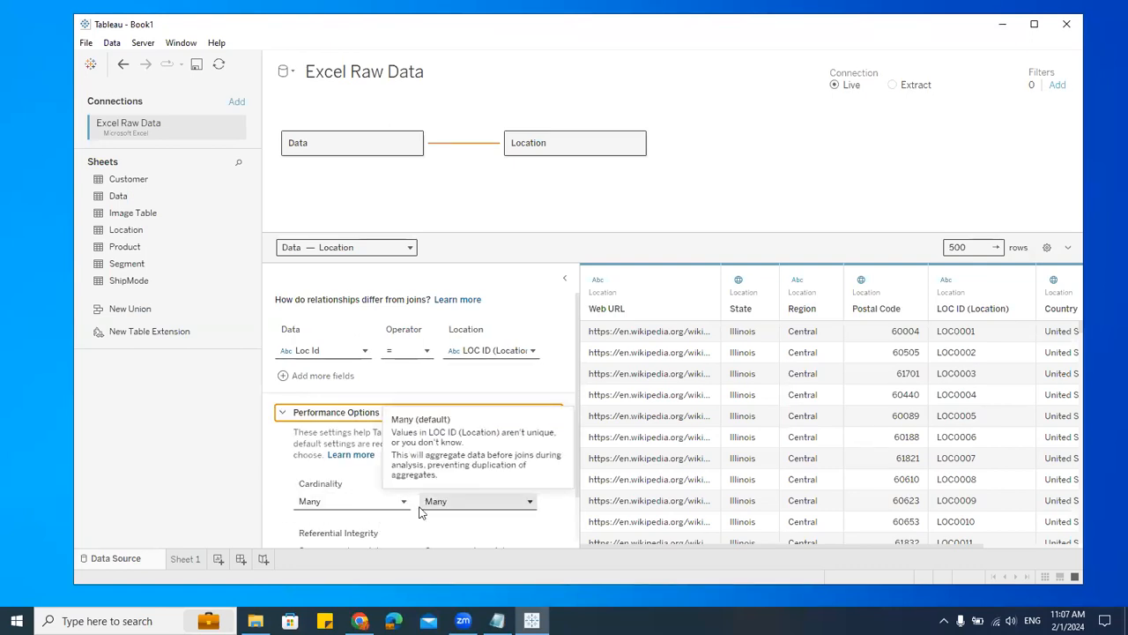
{"action": "scroll", "coordinate": [420, 520], "scroll_direction": "down", "scroll_amount": 1}
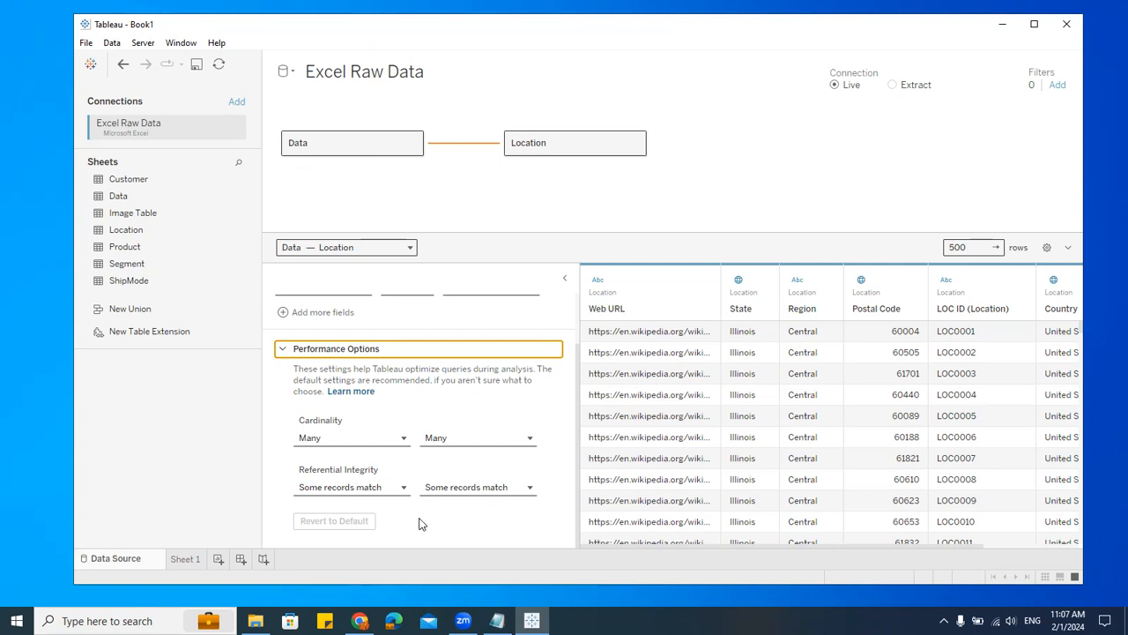
{"action": "scroll", "coordinate": [421, 520], "scroll_direction": "up", "scroll_amount": 2}
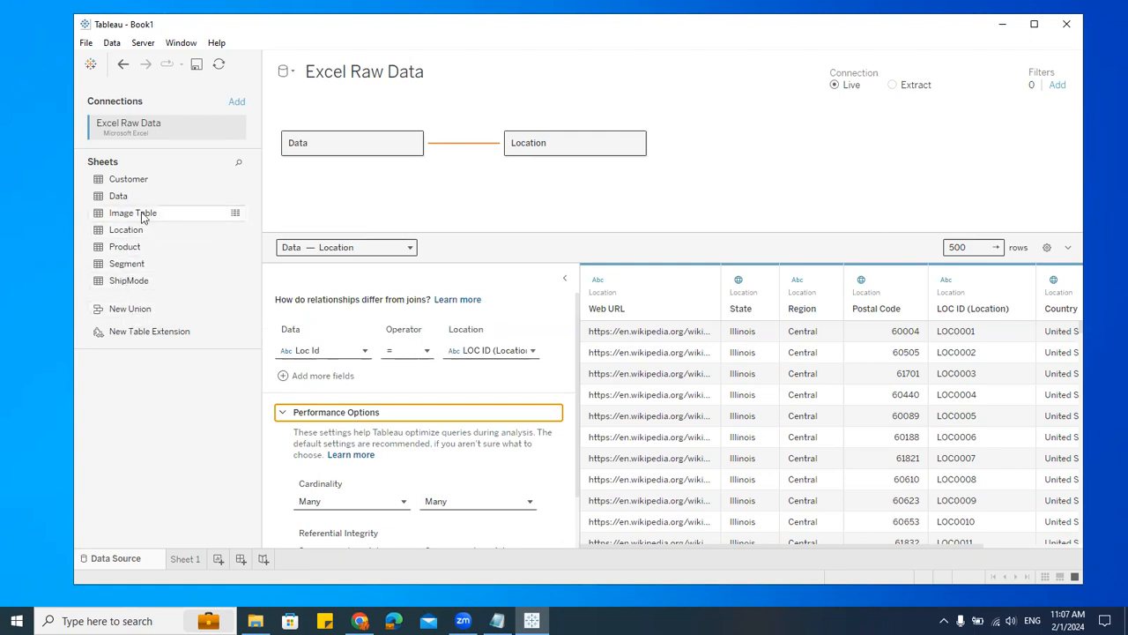
Step: Add the Customer sheet to the canvas related to Data and enlarge the canvas area
{"action": "left_click_drag", "start_coordinate": [127, 179], "coordinate": [426, 315]}
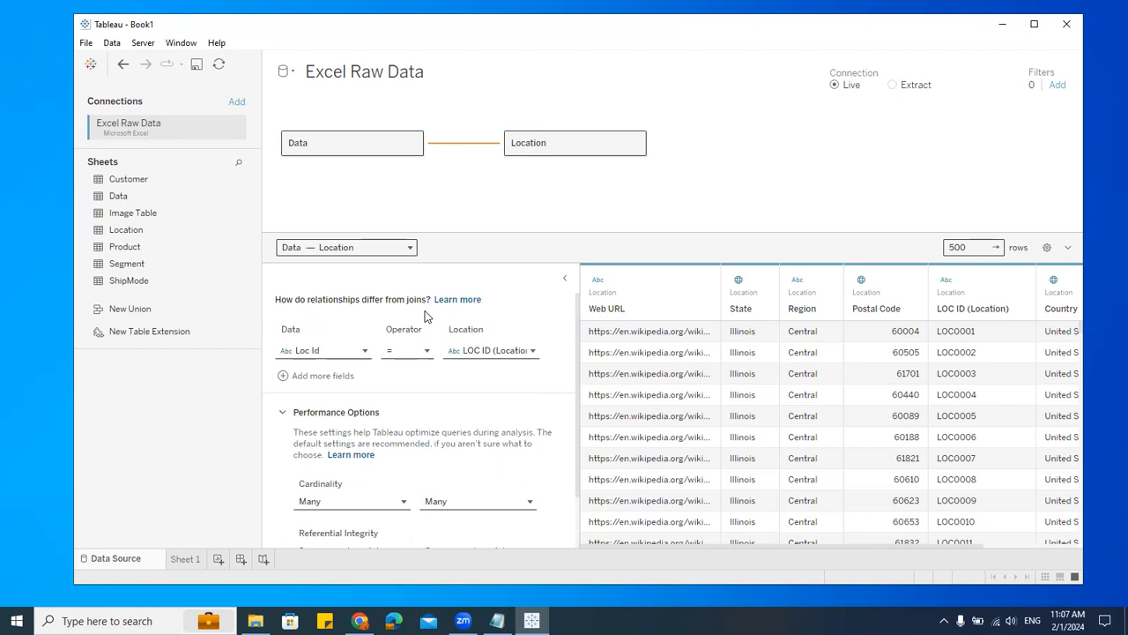
{"action": "left_click_drag", "start_coordinate": [602, 236], "coordinate": [601, 283]}
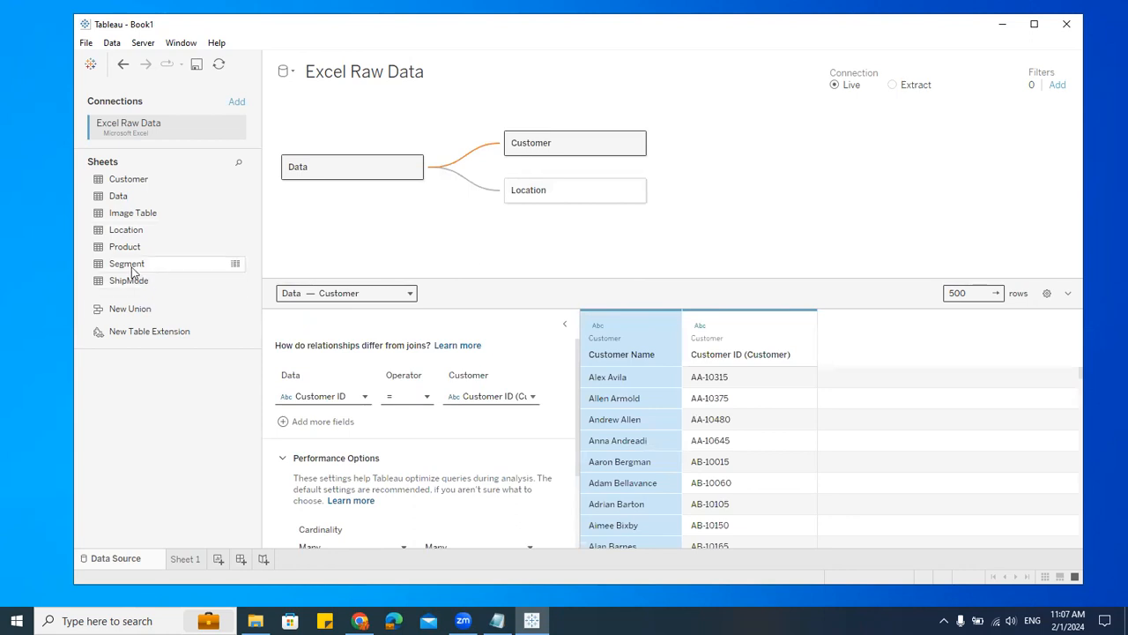
Step: Add the Product sheet to the canvas as a related table of Data
{"action": "left_click_drag", "start_coordinate": [130, 246], "coordinate": [599, 320]}
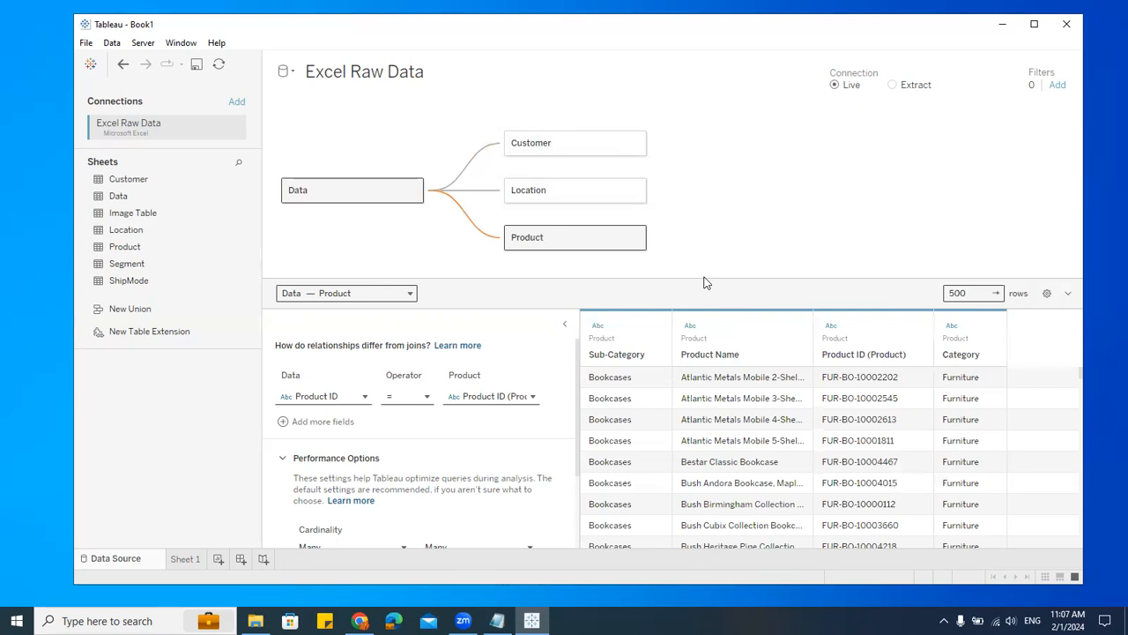
Step: Add the Segment sheet to the canvas, moving it from beside Location so it relates to Data
{"action": "left_click_drag", "start_coordinate": [137, 264], "coordinate": [731, 175]}
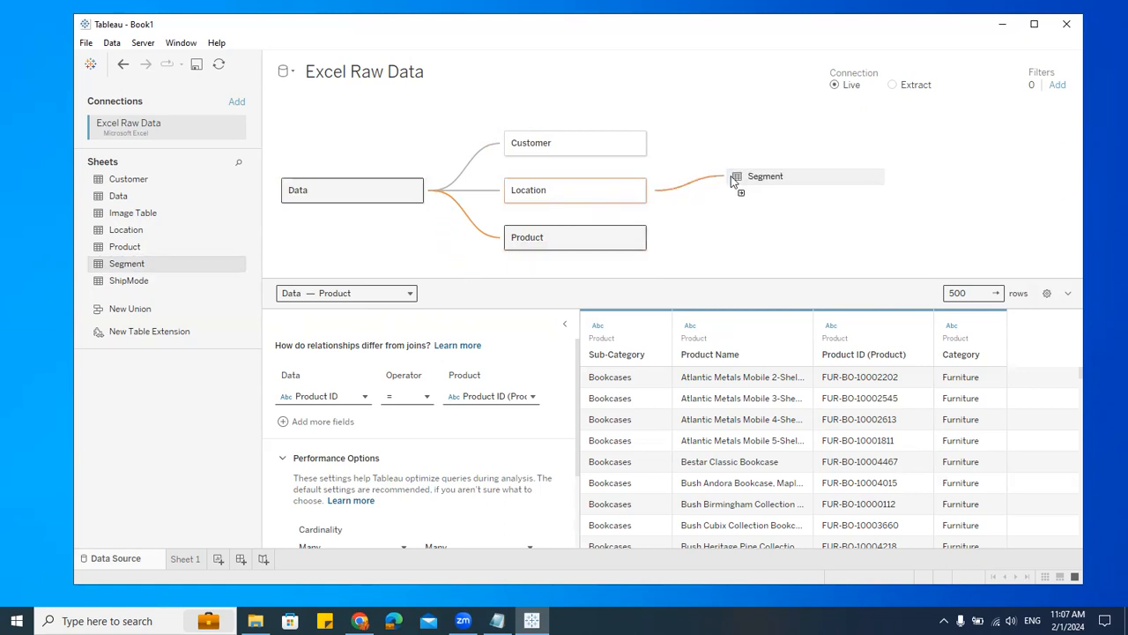
{"action": "left_click_drag", "start_coordinate": [731, 176], "coordinate": [733, 182]}
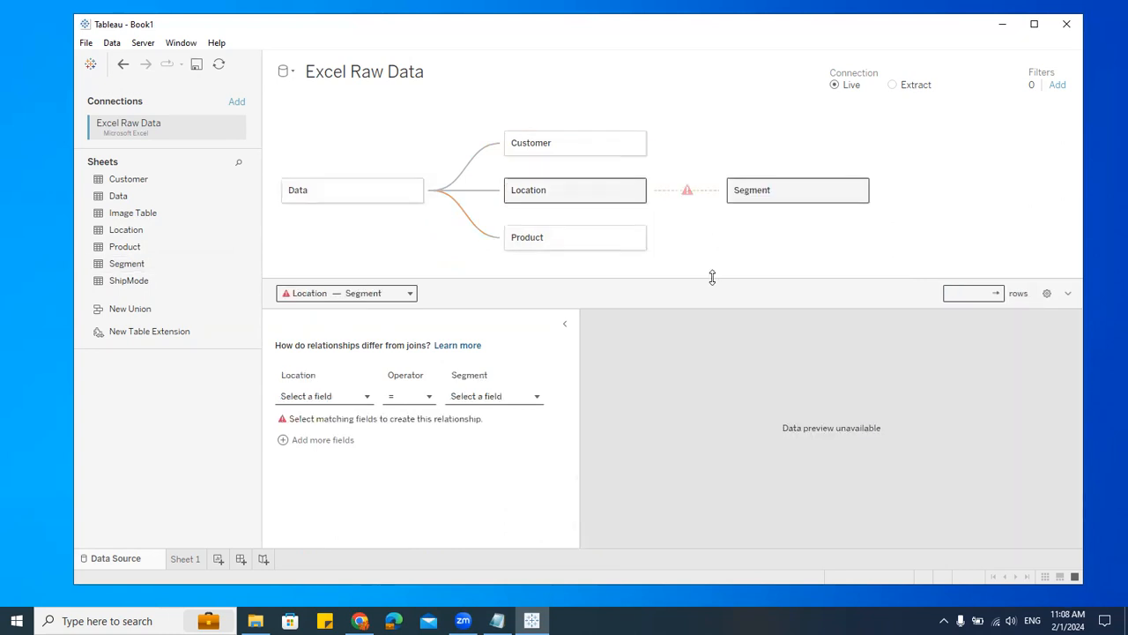
{"action": "left_click_drag", "start_coordinate": [711, 278], "coordinate": [715, 327]}
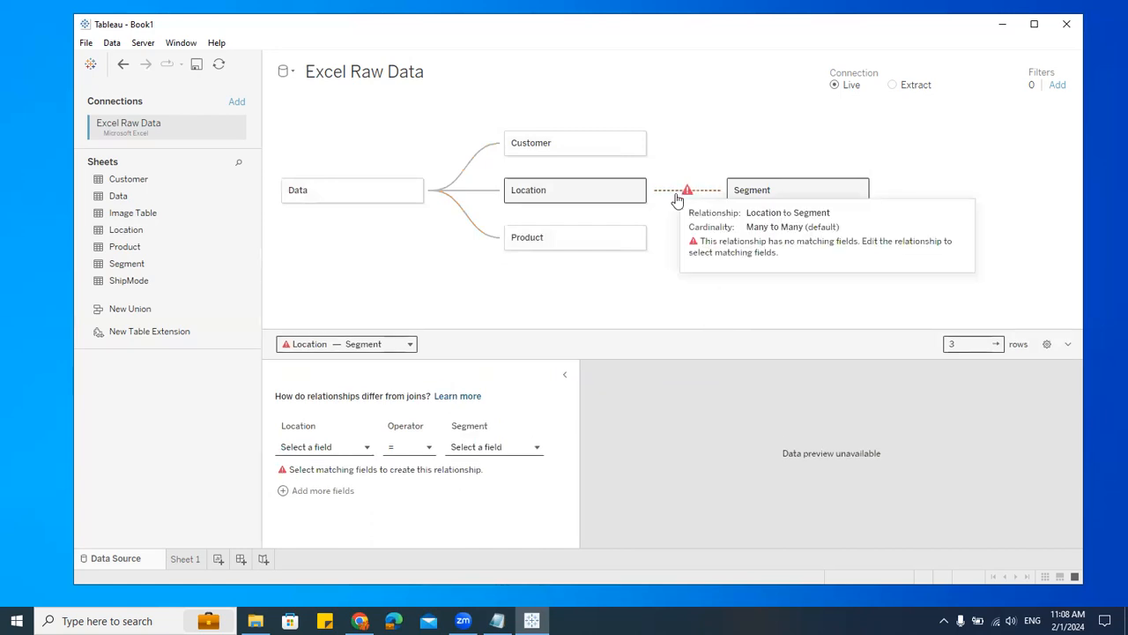
{"action": "left_click_drag", "start_coordinate": [752, 193], "coordinate": [533, 305]}
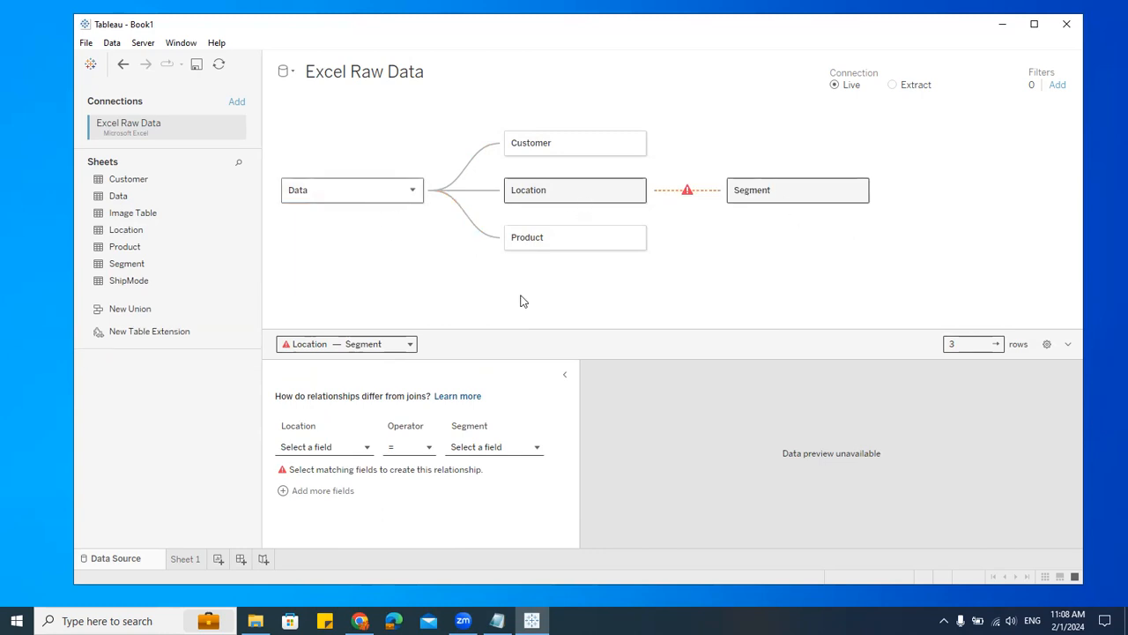
{"action": "left_click_drag", "start_coordinate": [367, 221], "coordinate": [517, 284]}
Step: Add the ShipMode sheet to the canvas related to Data and review the Data table's options menu
{"action": "left_click_drag", "start_coordinate": [141, 282], "coordinate": [451, 117]}
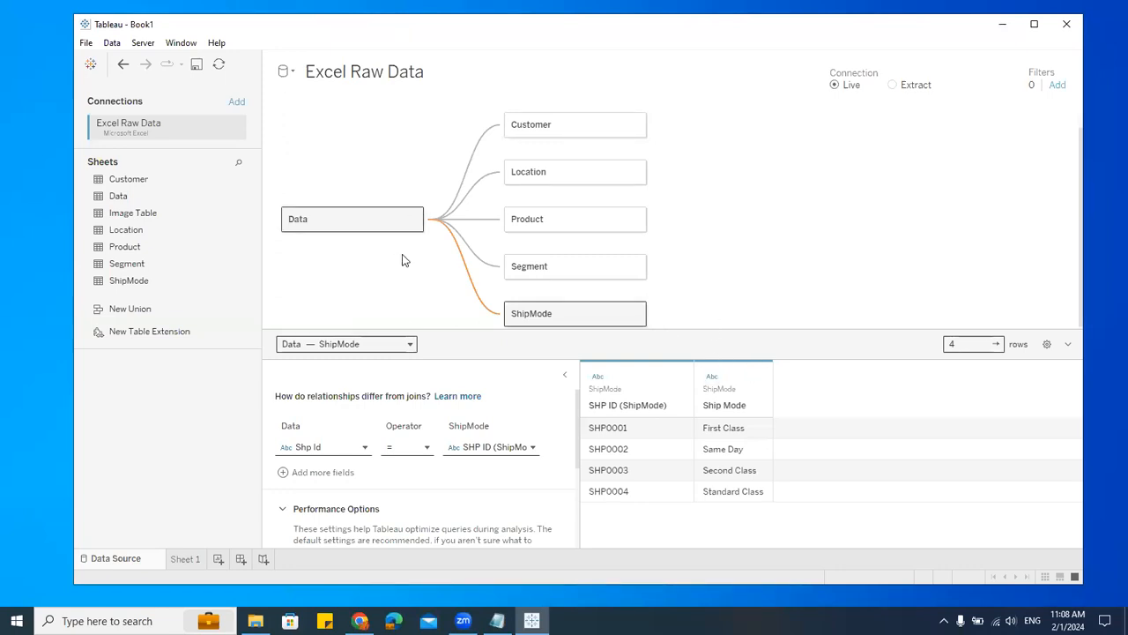
{"action": "left_click", "coordinate": [417, 228]}
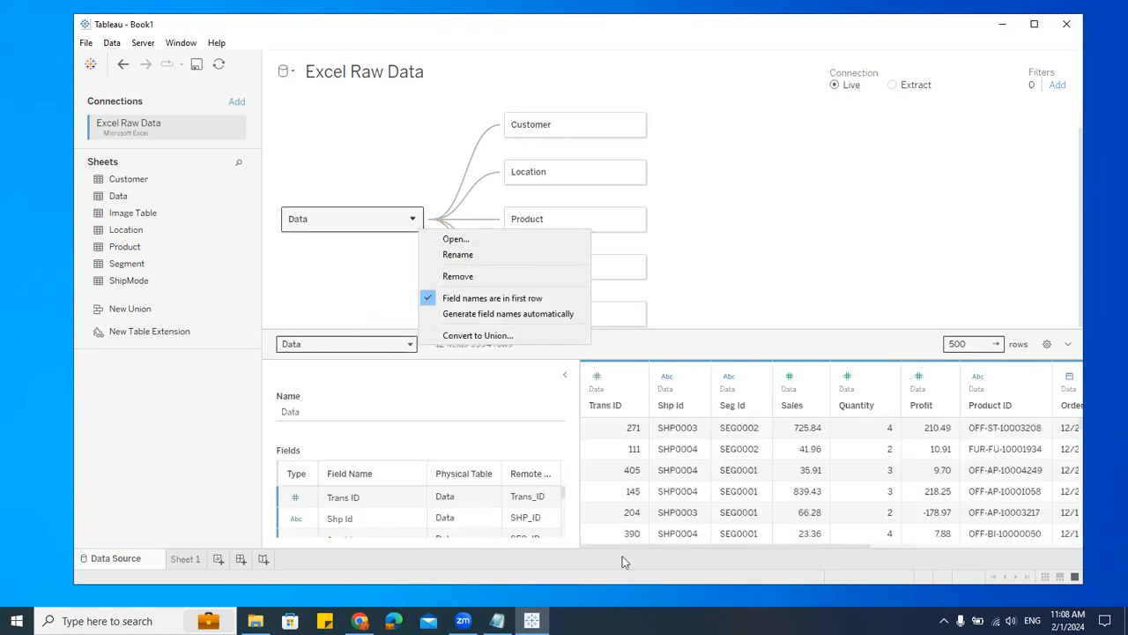
{"action": "mouse_move", "coordinate": [600, 546]}
{"action": "left_mouse_down"}
{"action": "mouse_move", "coordinate": [1024, 538]}
{"action": "mouse_move", "coordinate": [585, 538]}
{"action": "left_mouse_up"}
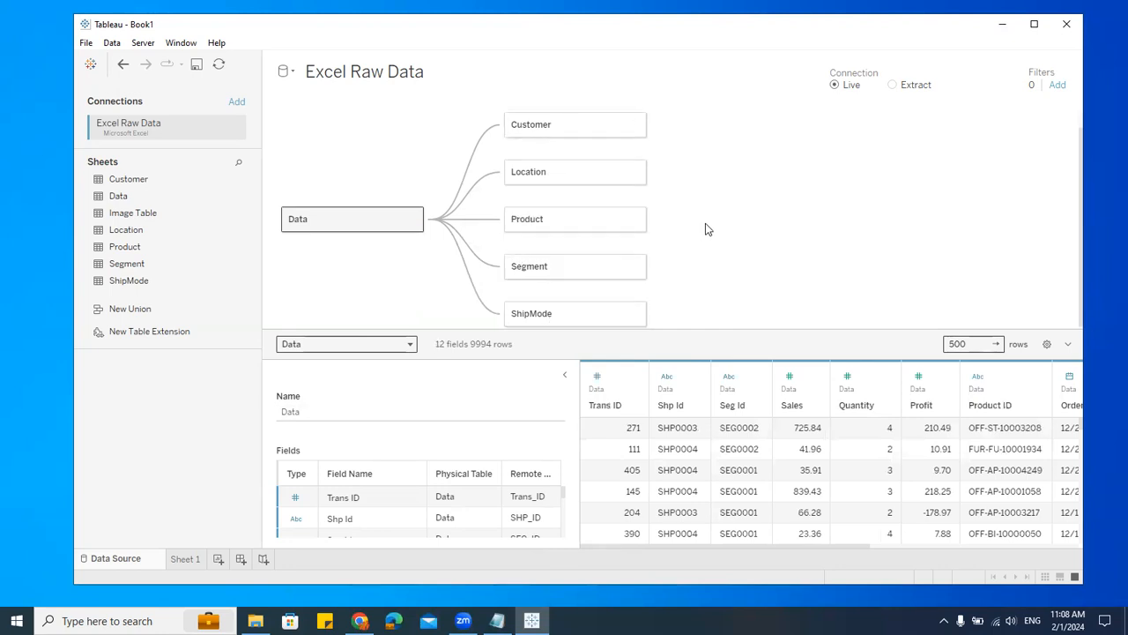
Step: Shrink the canvas and collapse the Table Details panel to widen the data preview grid
{"action": "left_click_drag", "start_coordinate": [695, 330], "coordinate": [693, 199]}
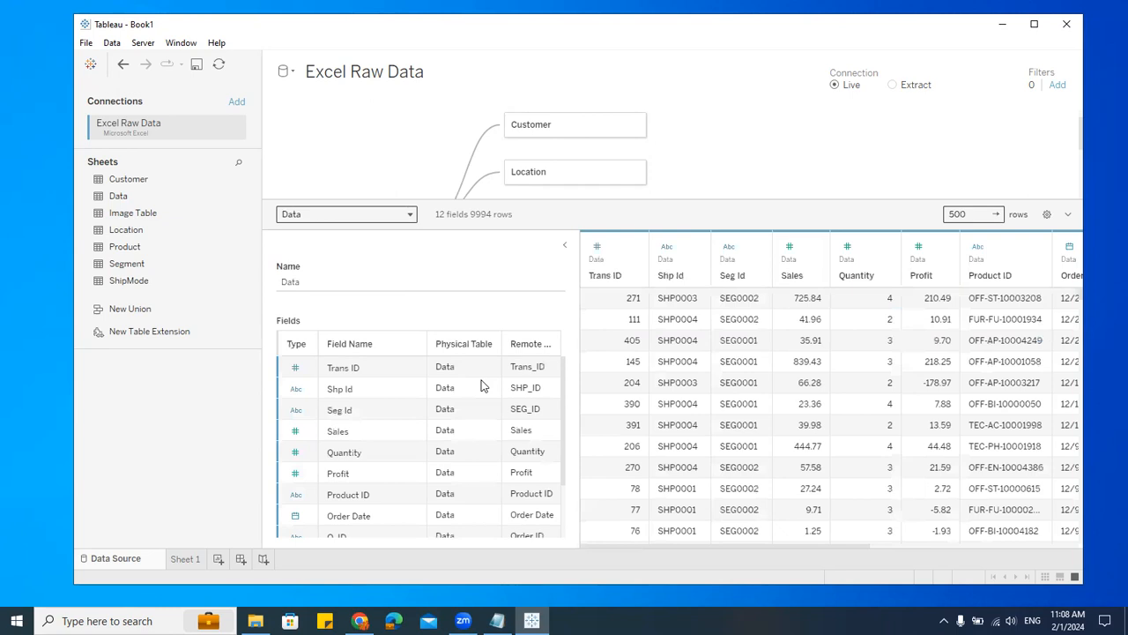
{"action": "left_click", "coordinate": [565, 244]}
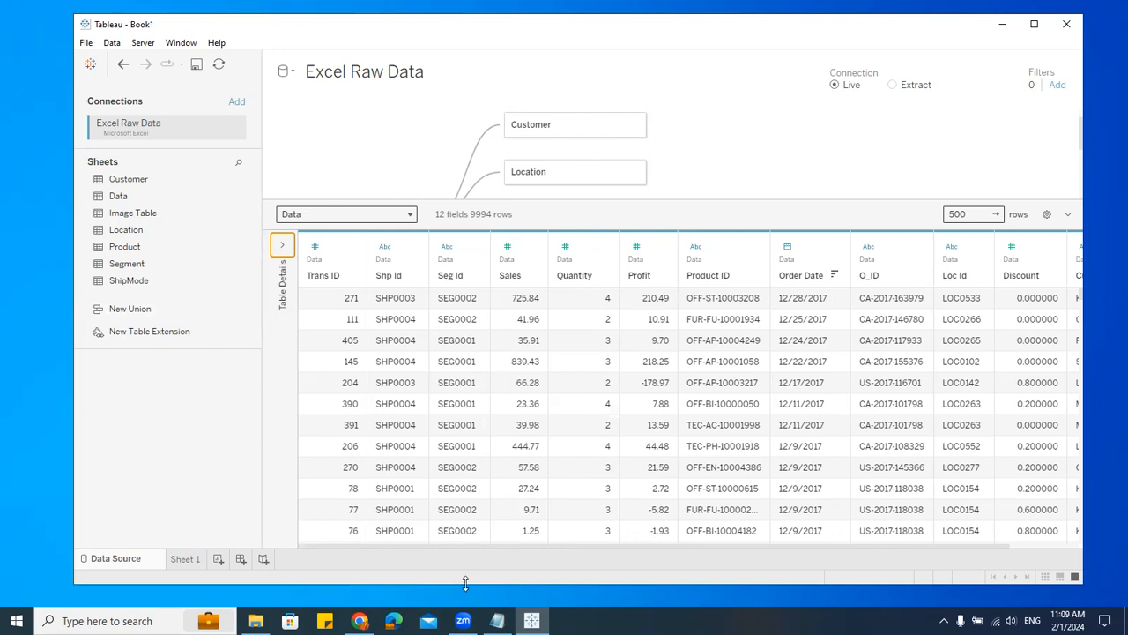
Step: Switch to Notepad and add a new bullet line "- Tableau Desktop" to the session notes
{"action": "left_click", "coordinate": [1001, 23]}
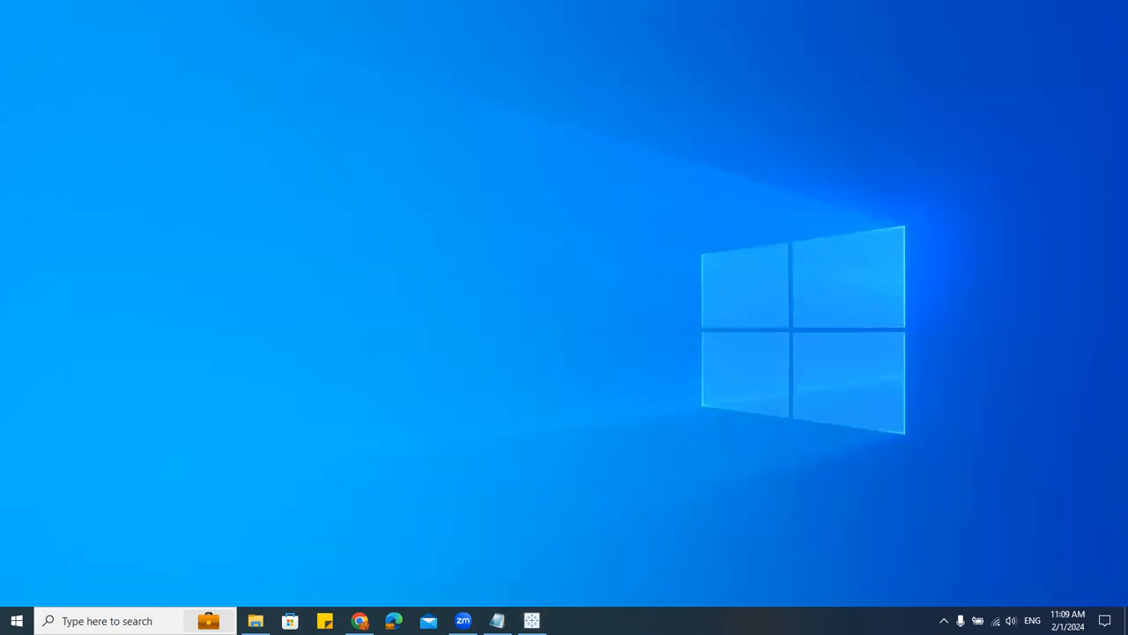
{"action": "left_click", "coordinate": [498, 621]}
{"action": "left_click", "coordinate": [299, 292]}
{"action": "key", "text": "Return"}
{"action": "key", "text": "Return"}
{"action": "type", "text": "- Tableau Server"}
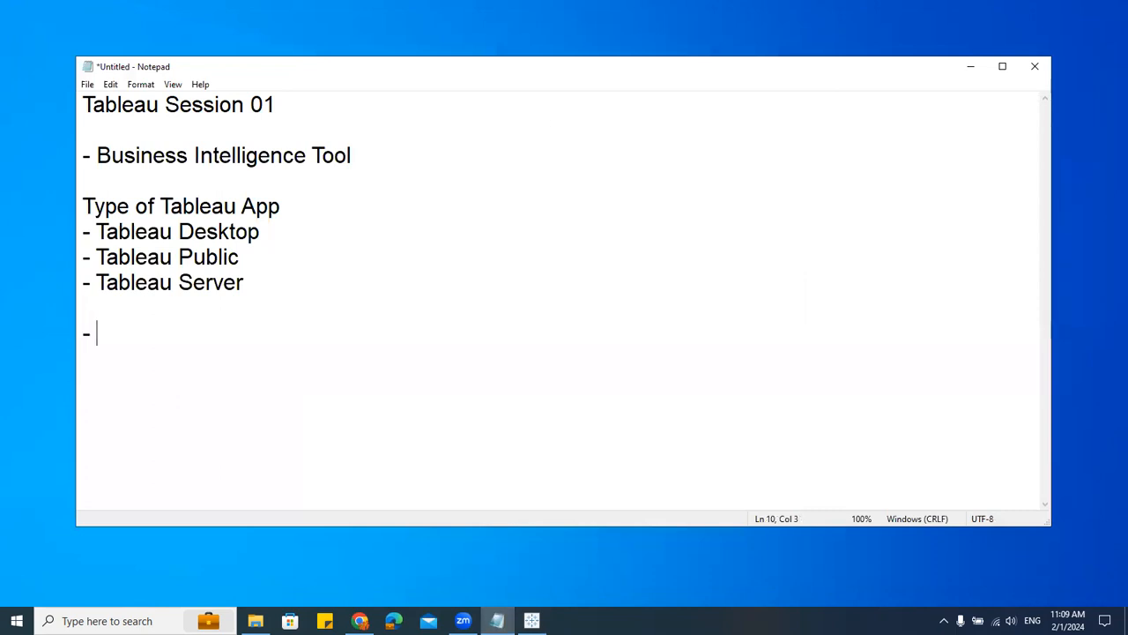
{"action": "type", "text": "sktop"}
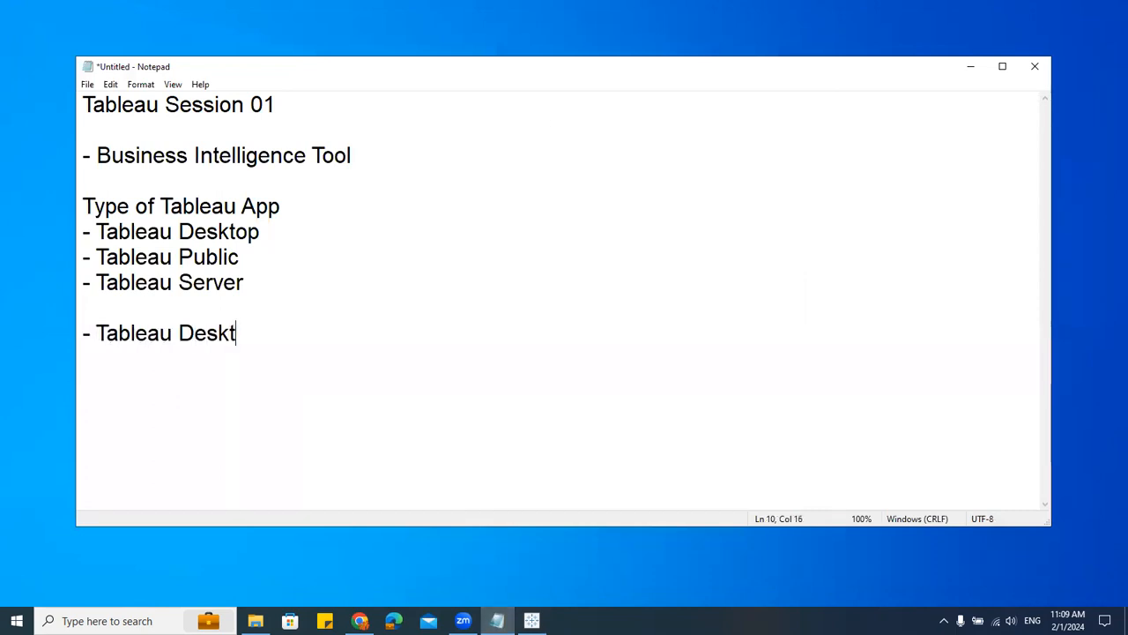
Step: Add an indented sub-bullet "- Data Source" under Tableau Desktop in the notes
{"action": "key", "text": "Return"}
{"action": "key", "text": "Return"}
{"action": "key", "text": "BackSpace"}
{"action": "type", "text": "- Data"}
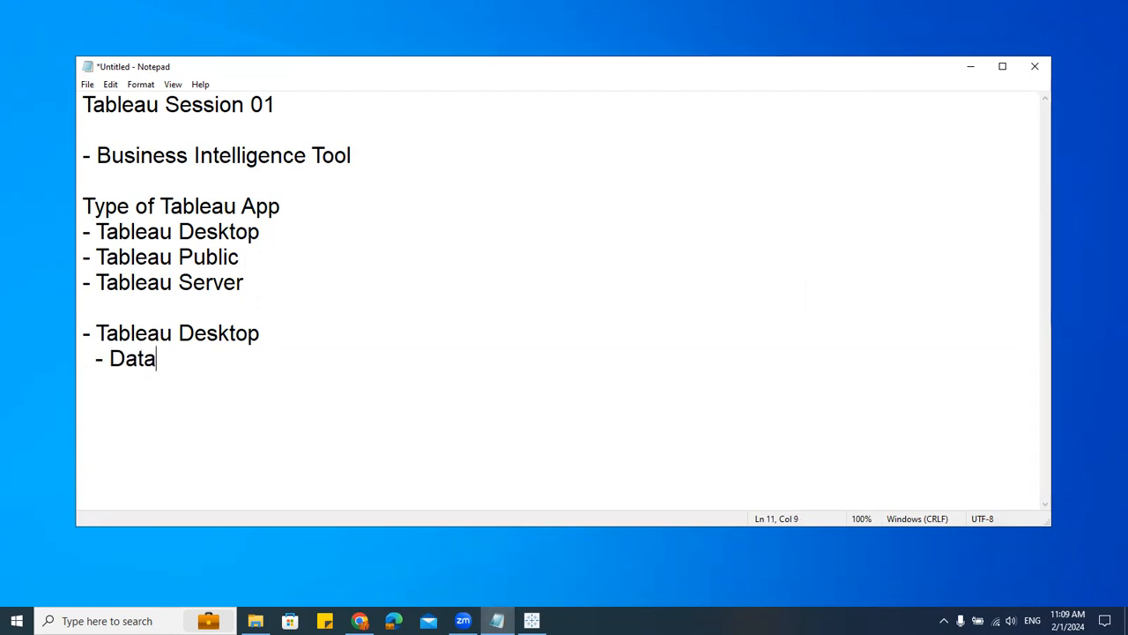
{"action": "type", "text": " Sourxe"}
{"action": "key", "text": "Return"}
{"action": "key", "text": "BackSpace"}
{"action": "key", "text": "BackSpace"}
{"action": "key", "text": "BackSpace"}
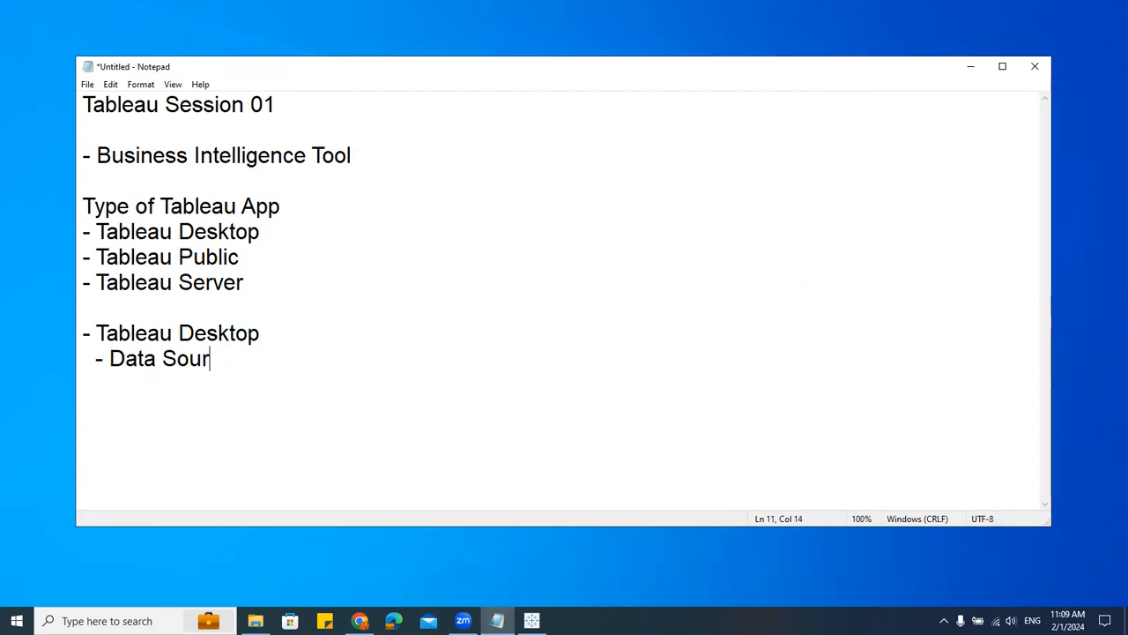
{"action": "type", "text": "ce"}
{"action": "key", "text": "Return"}
{"action": "key", "text": "Return"}
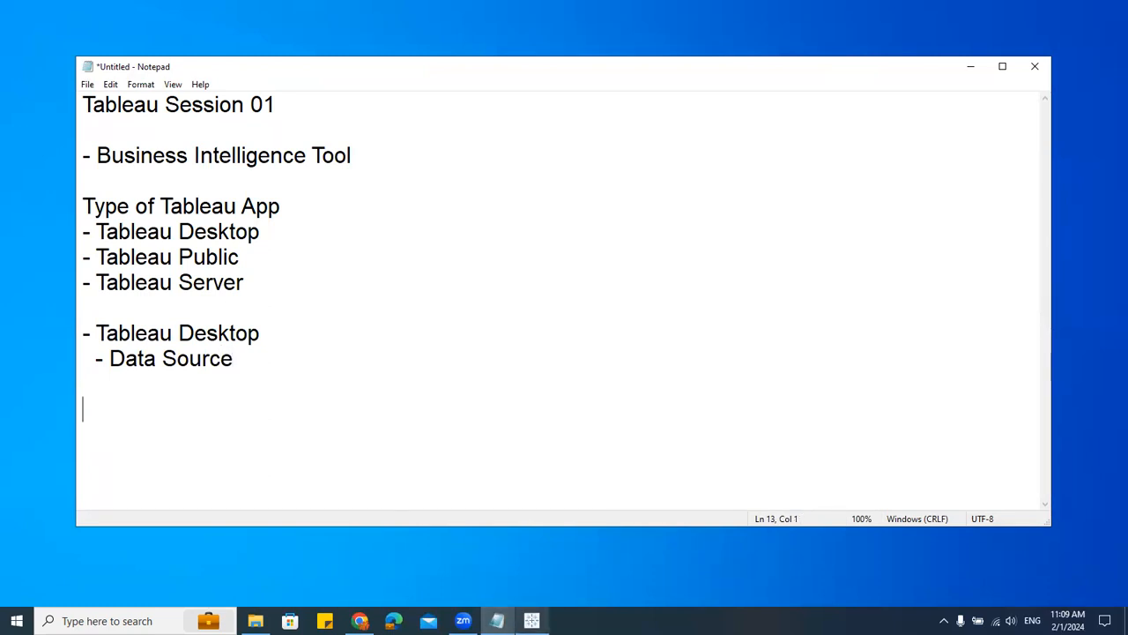
Step: Return to Tableau, open Sheet 1, and collapse every table in the Data pane
{"action": "left_click", "coordinate": [531, 621]}
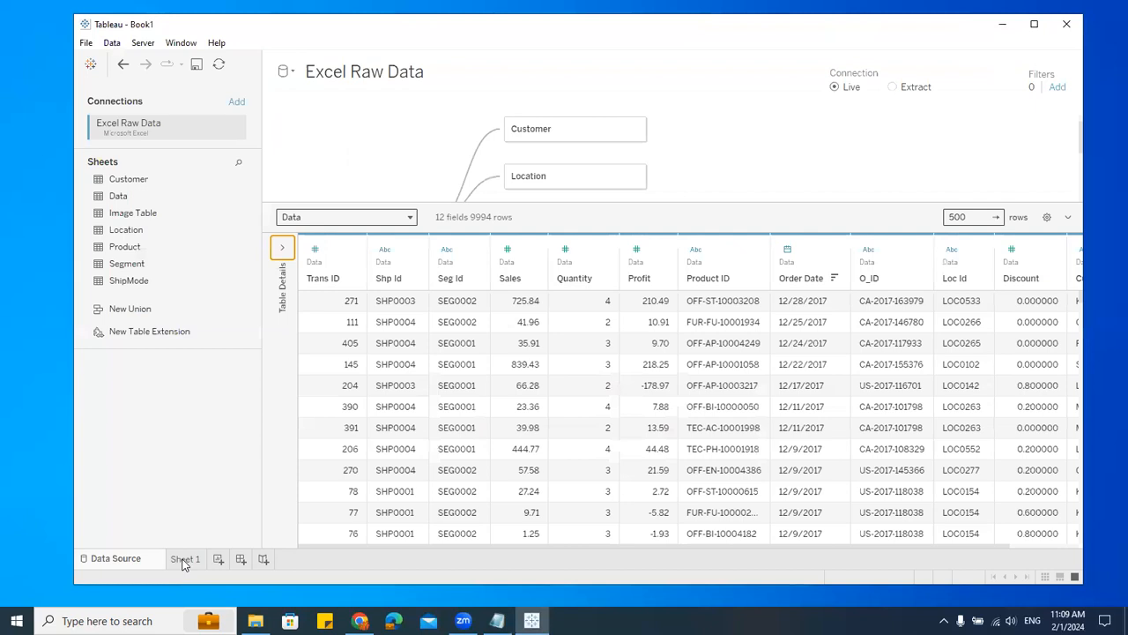
{"action": "left_click", "coordinate": [184, 561]}
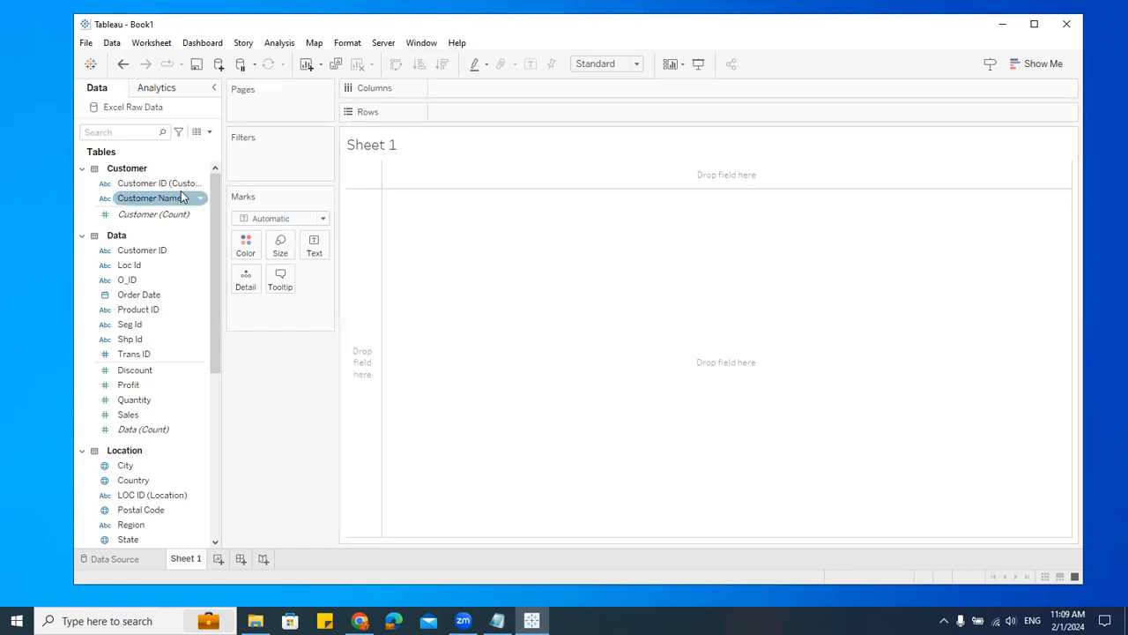
{"action": "left_click", "coordinate": [81, 168]}
{"action": "left_click", "coordinate": [81, 187]}
{"action": "left_click", "coordinate": [81, 206]}
{"action": "left_click", "coordinate": [81, 225]}
{"action": "left_click", "coordinate": [81, 245]}
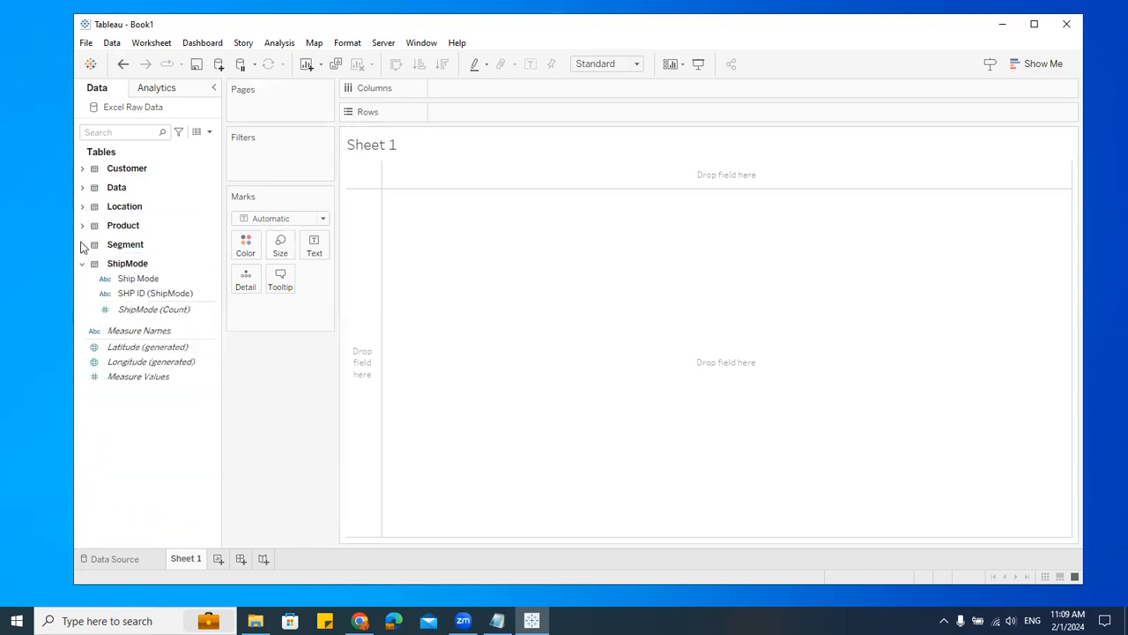
{"action": "left_click", "coordinate": [84, 266]}
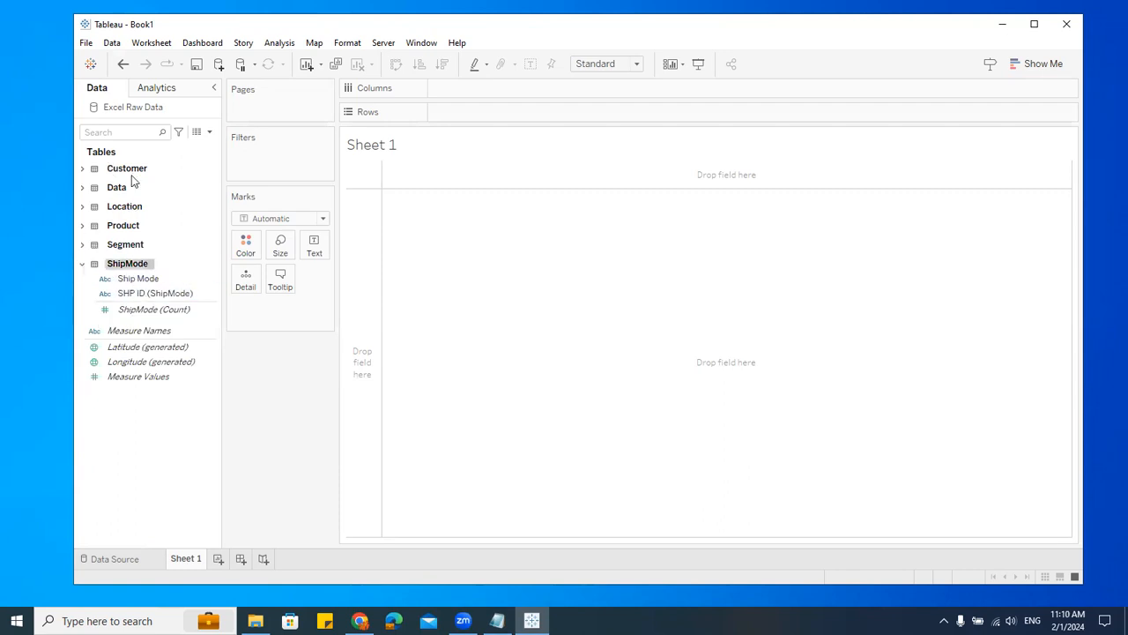
{"action": "left_click", "coordinate": [82, 264]}
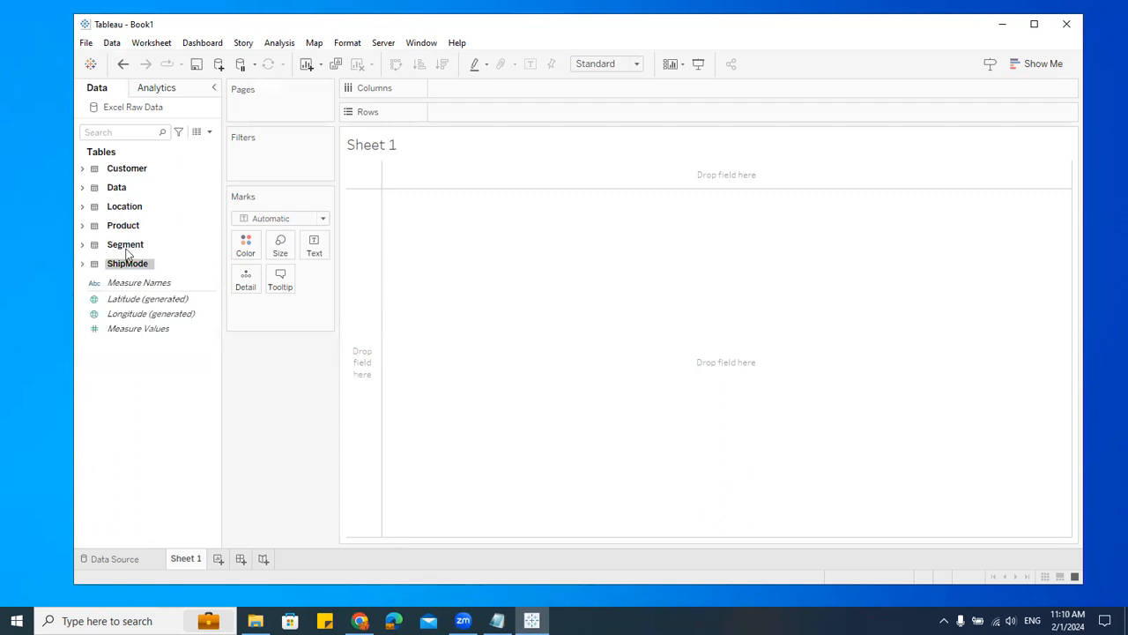
Step: Expand the Data, Customer, Product and Location tables in the Data pane to browse their fields
{"action": "left_click", "coordinate": [155, 439]}
{"action": "left_click", "coordinate": [137, 315]}
{"action": "left_click", "coordinate": [82, 189]}
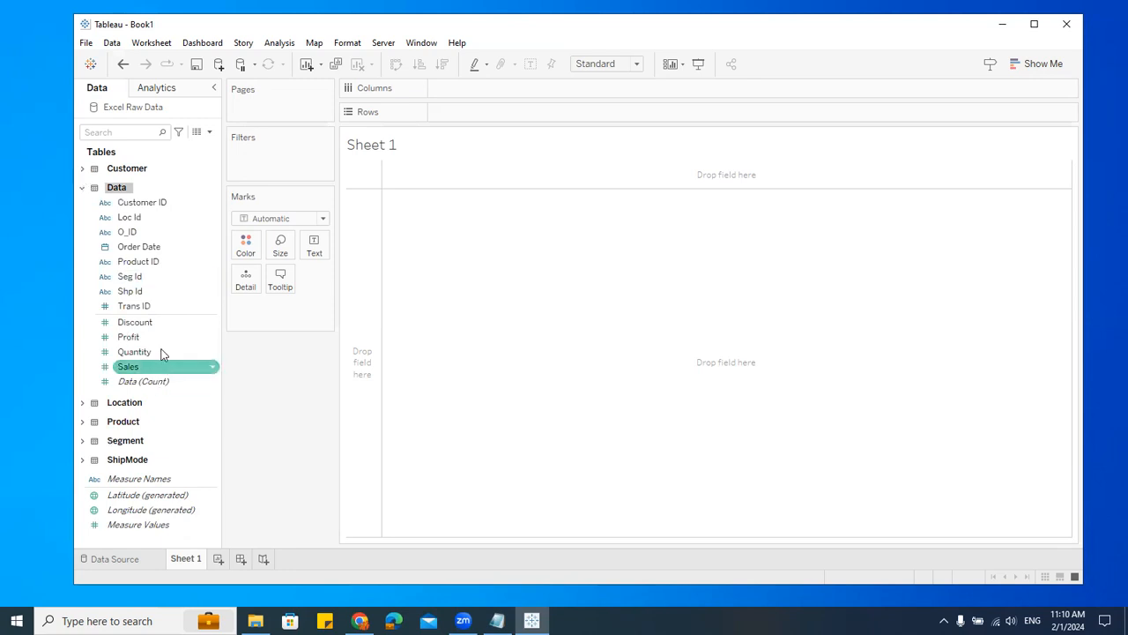
{"action": "left_click", "coordinate": [121, 321]}
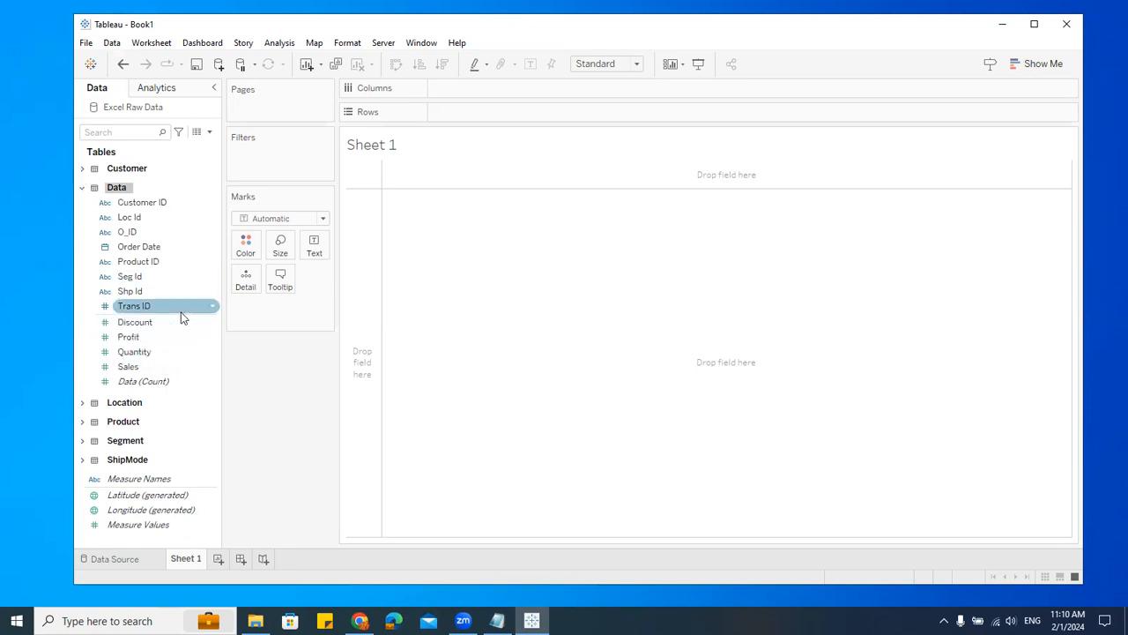
{"action": "left_click", "coordinate": [126, 338]}
{"action": "left_click", "coordinate": [129, 291]}
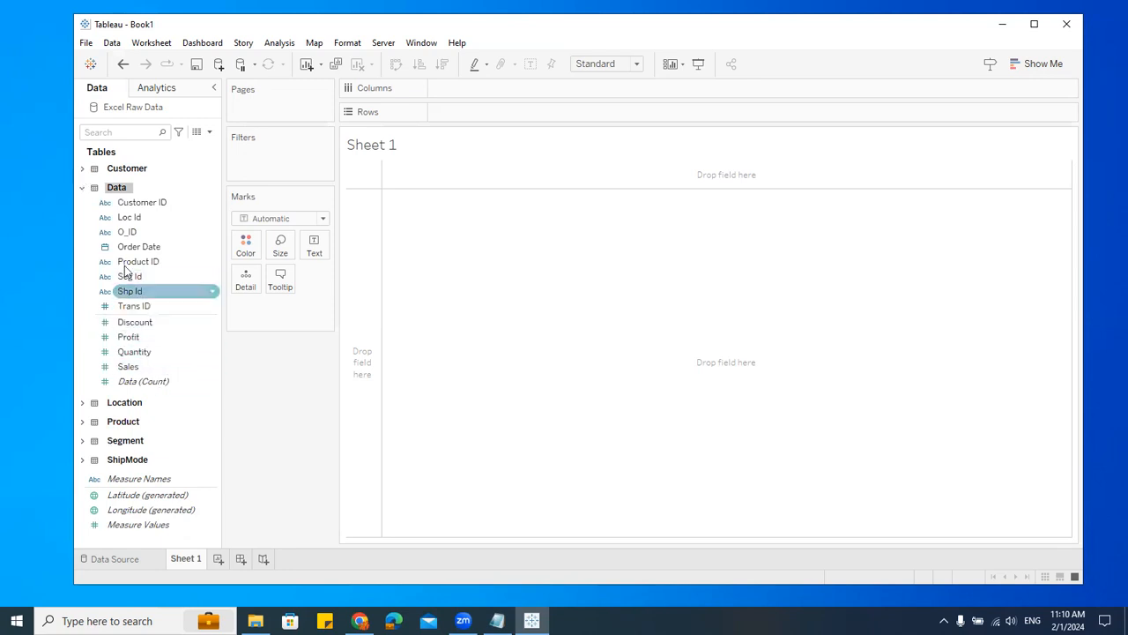
{"action": "left_click", "coordinate": [82, 168]}
{"action": "scroll", "coordinate": [130, 392], "scroll_direction": "down", "scroll_amount": 2}
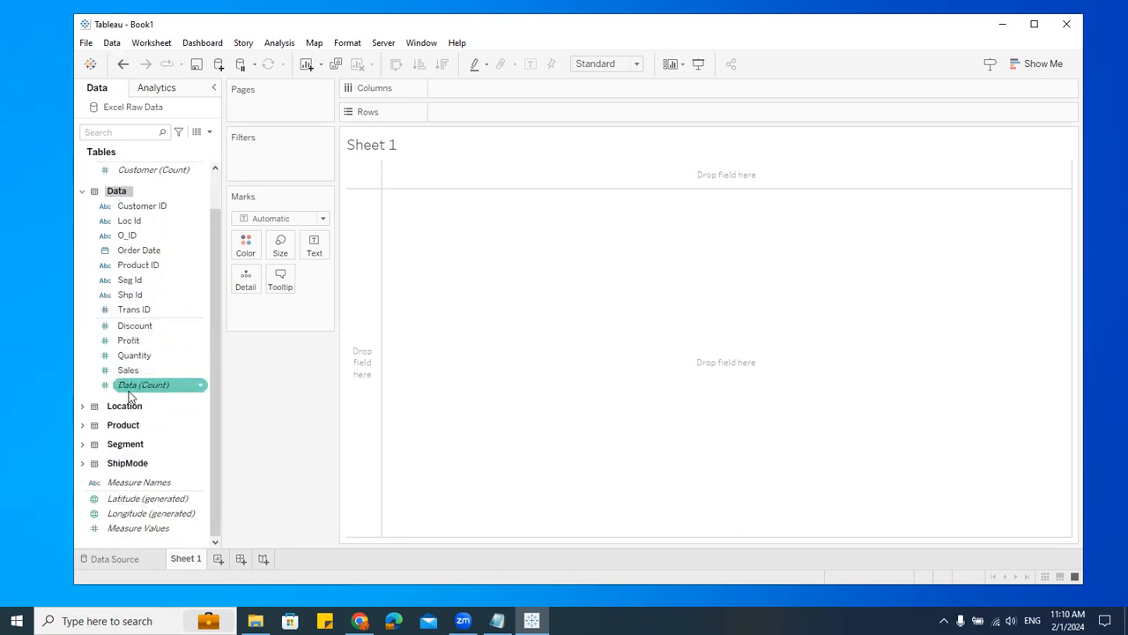
{"action": "left_click", "coordinate": [87, 427]}
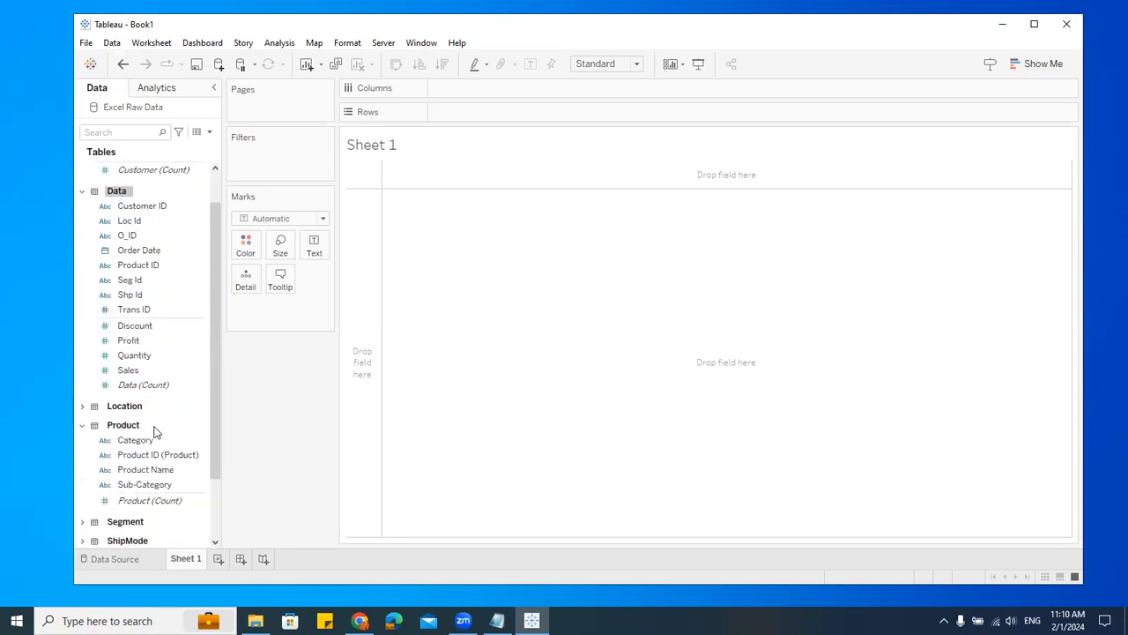
{"action": "scroll", "coordinate": [156, 431], "scroll_direction": "down", "scroll_amount": 3}
{"action": "left_click", "coordinate": [123, 392]}
{"action": "left_click", "coordinate": [82, 339]}
{"action": "scroll", "coordinate": [159, 423], "scroll_direction": "down", "scroll_amount": 5}
{"action": "scroll", "coordinate": [170, 438], "scroll_direction": "up", "scroll_amount": 8}
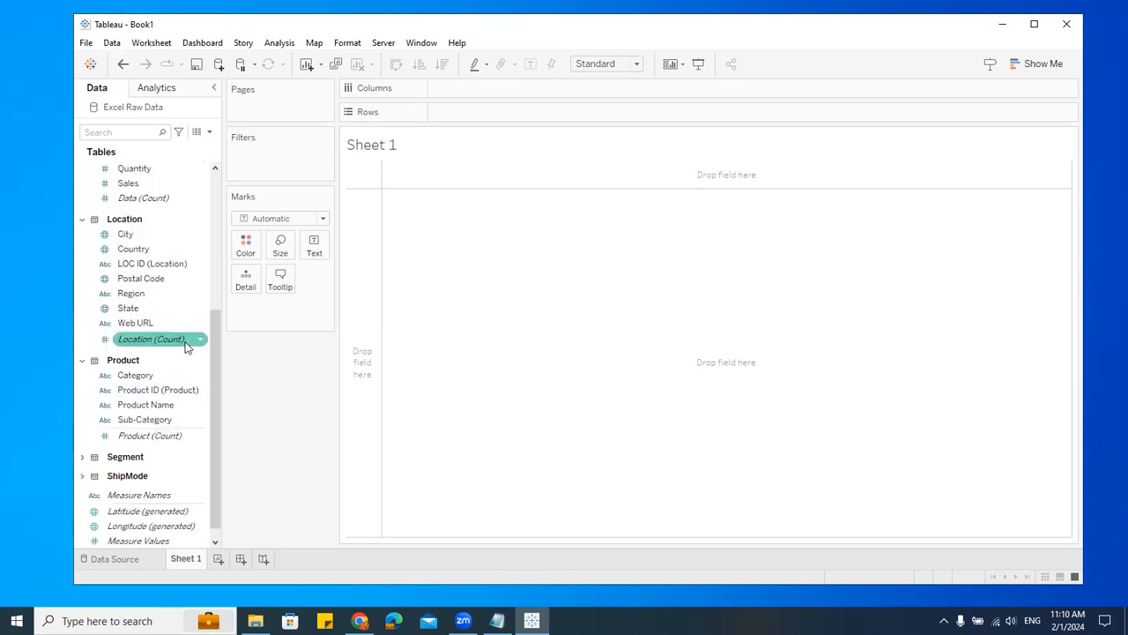
{"action": "left_click", "coordinate": [152, 208]}
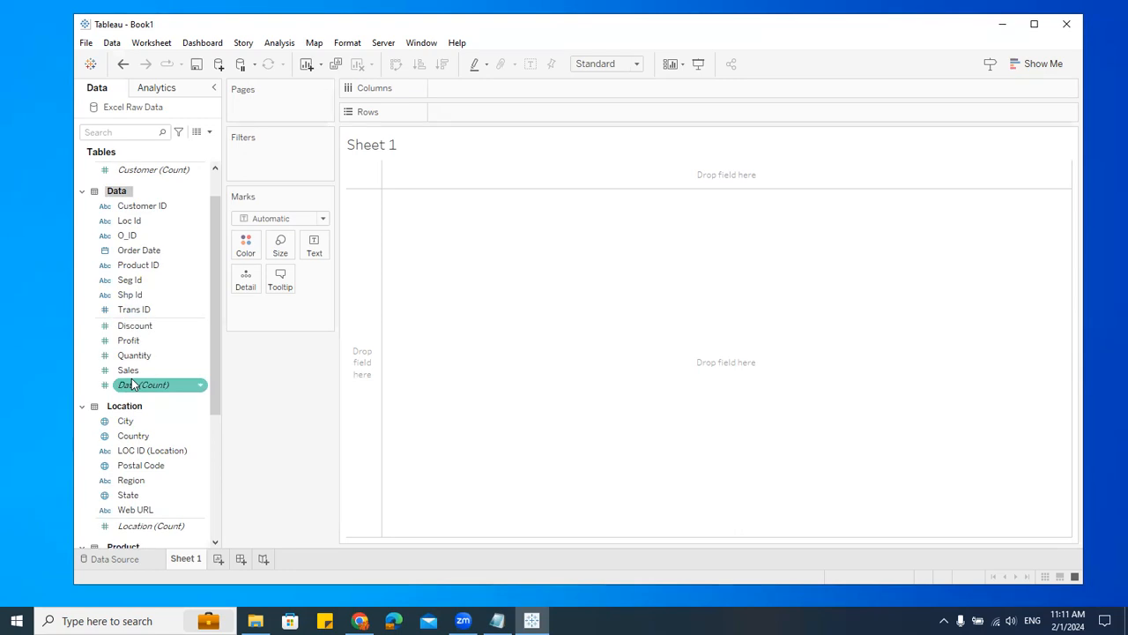
{"action": "scroll", "coordinate": [167, 184], "scroll_direction": "up", "scroll_amount": 1}
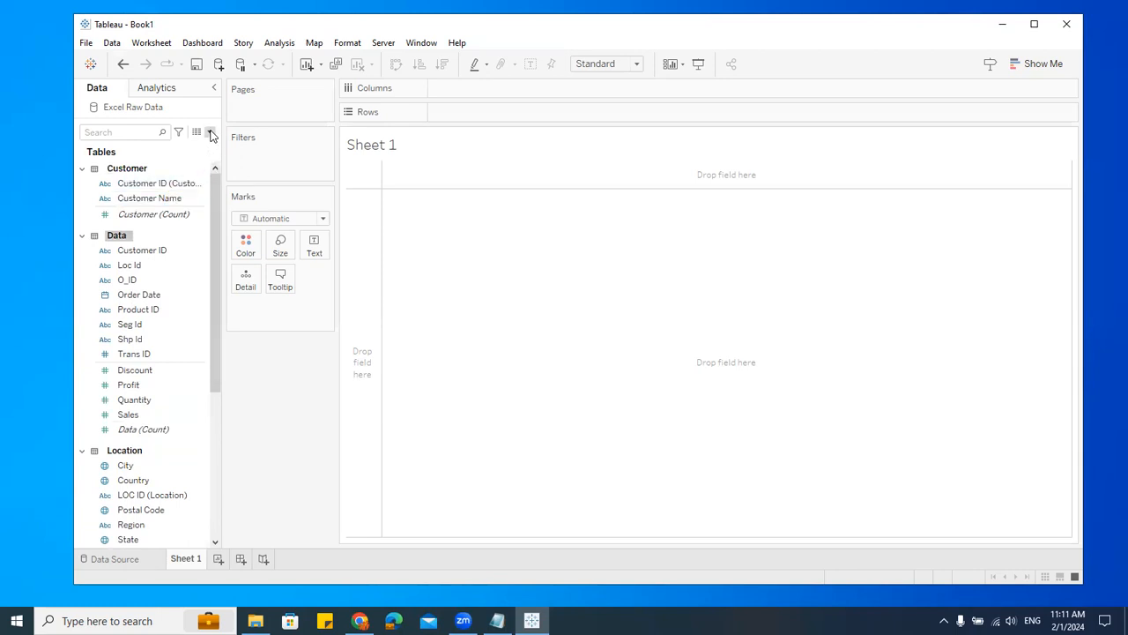
Step: Switch the Data pane to group fields by folder and scroll through the field list
{"action": "left_click", "coordinate": [209, 132]}
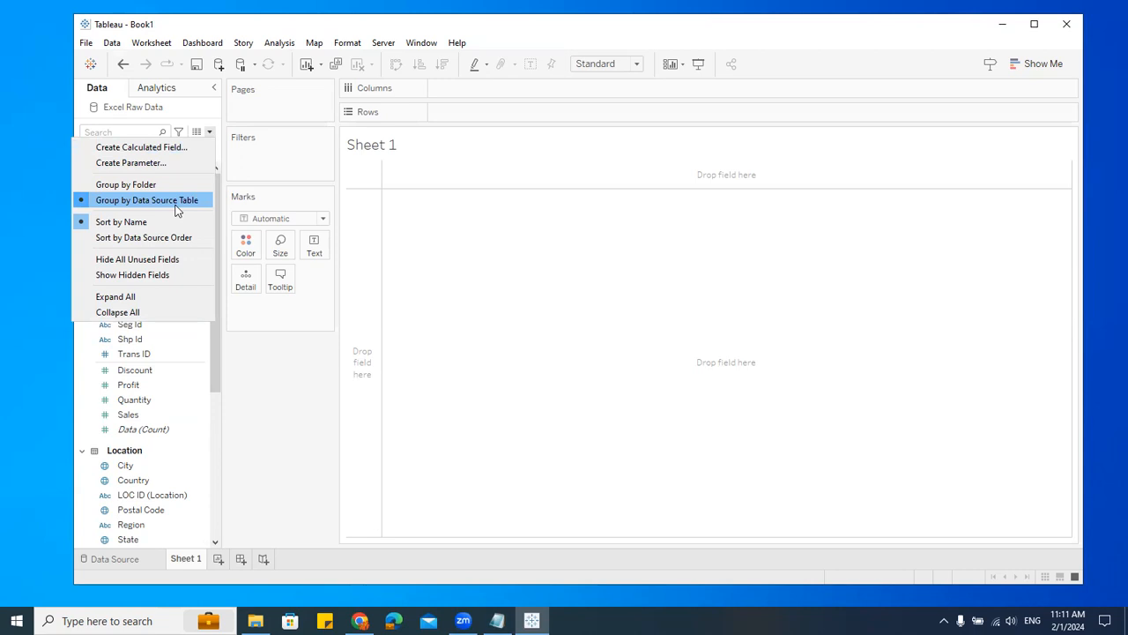
{"action": "left_click", "coordinate": [151, 184]}
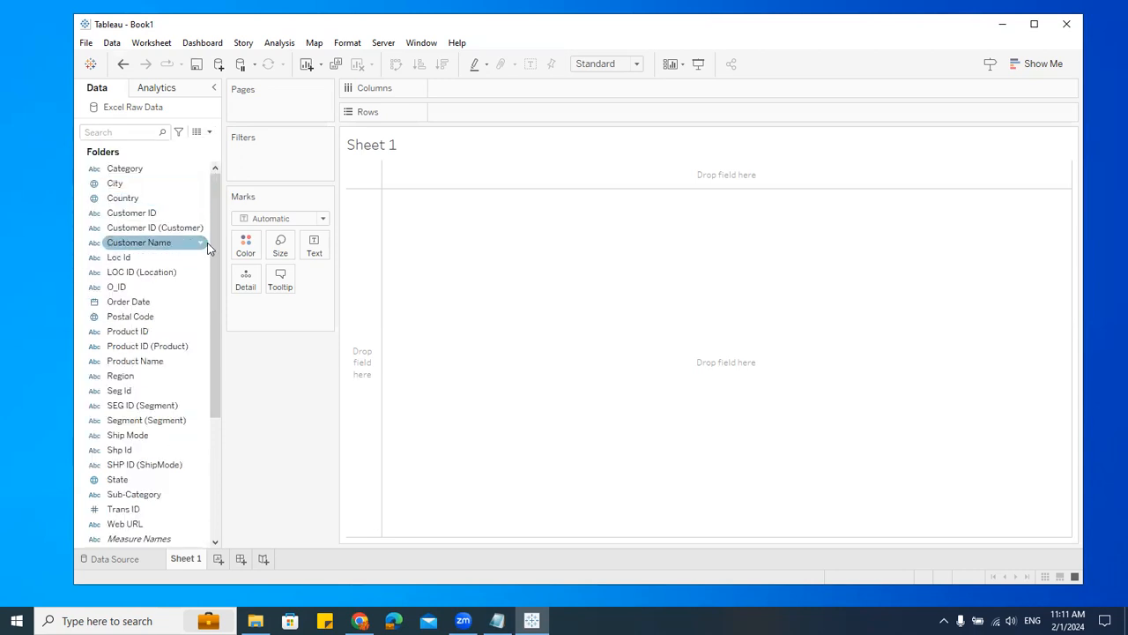
{"action": "left_click_drag", "start_coordinate": [214, 191], "coordinate": [227, 385]}
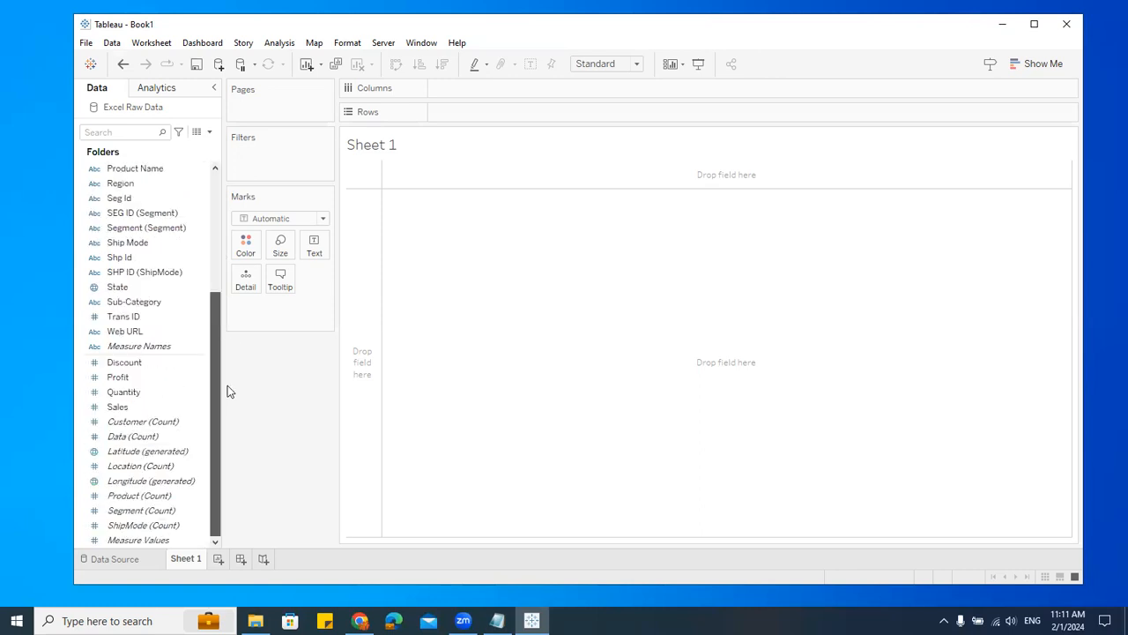
{"action": "scroll", "coordinate": [172, 321], "scroll_direction": "up", "scroll_amount": 5}
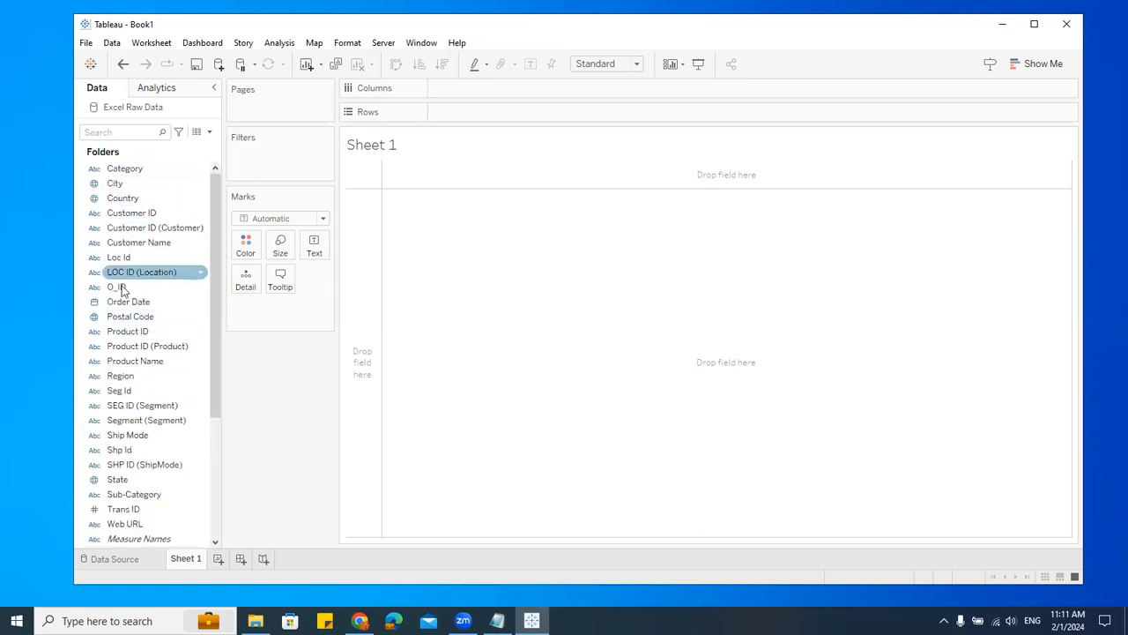
{"action": "scroll", "coordinate": [124, 396], "scroll_direction": "down", "scroll_amount": 5}
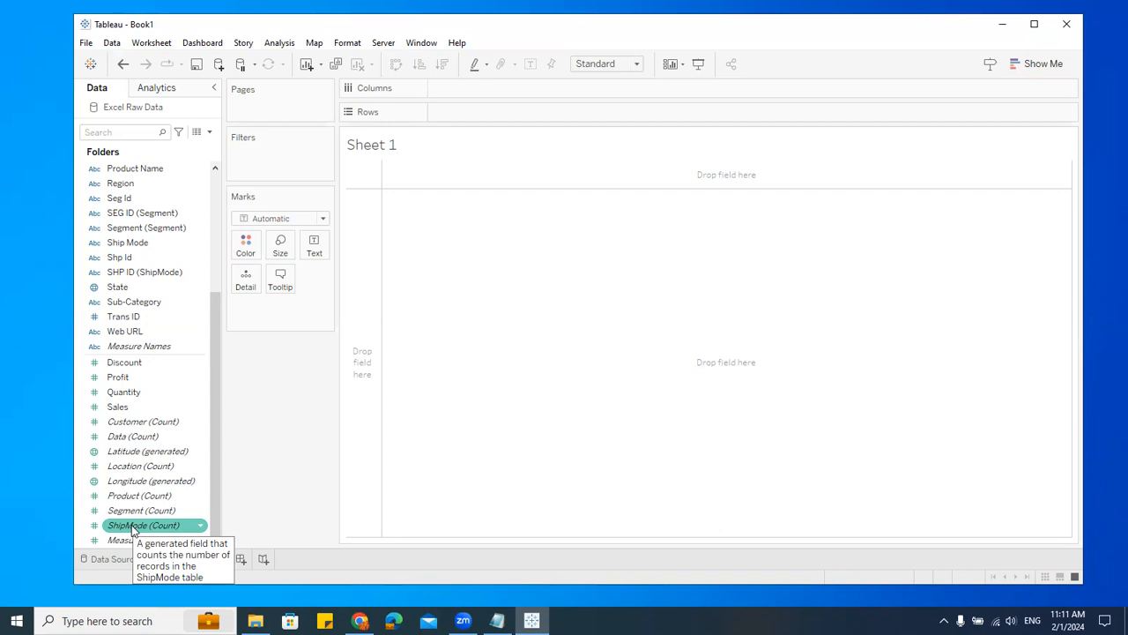
Step: Switch to the notes and add a bullet "- Data will be classified into" with indented sub-bullets "- Dimension" and "- Measure"
{"action": "left_click", "coordinate": [498, 620]}
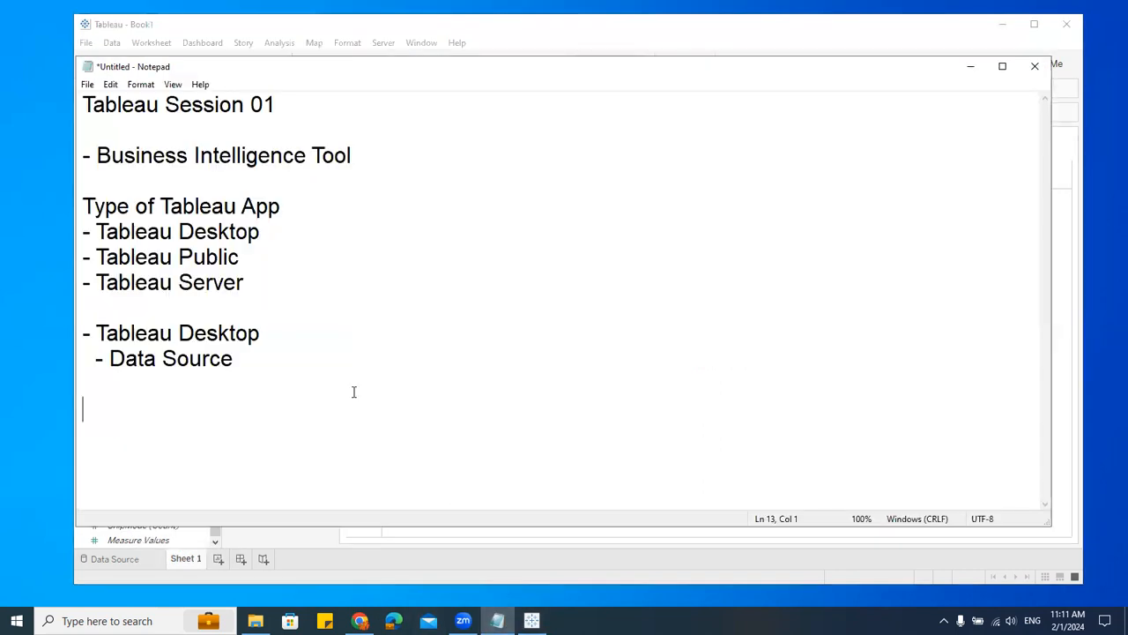
{"action": "left_click", "coordinate": [261, 374]}
{"action": "key", "text": "Return"}
{"action": "key", "text": "Return"}
{"action": "type", "text": "- Data will e"}
{"action": "key", "text": "BackSpace"}
{"action": "type", "text": "be clasi"}
{"action": "key", "text": "BackSpace"}
{"action": "type", "text": "sififed"}
{"action": "key", "text": "BackSpace"}
{"action": "key", "text": "BackSpace"}
{"action": "key", "text": "BackSpace"}
{"action": "key", "text": "BackSpace"}
{"action": "key", "text": "BackSpace"}
{"action": "type", "text": "fied it"}
{"action": "type", "text": "o"}
{"action": "key", "text": "BackSpace"}
{"action": "key", "text": "BackSpace"}
{"action": "type", "text": "nto"}
{"action": "key", "text": "Return"}
{"action": "type", "text": "- Dimension"}
{"action": "key", "text": "Return"}
{"action": "type", "text": "-"}
{"action": "key", "text": "BackSpace"}
{"action": "key", "text": "BackSpace"}
{"action": "type", "text": "- Measure"}
{"action": "scroll", "coordinate": [363, 301], "scroll_direction": "down", "scroll_amount": 1}
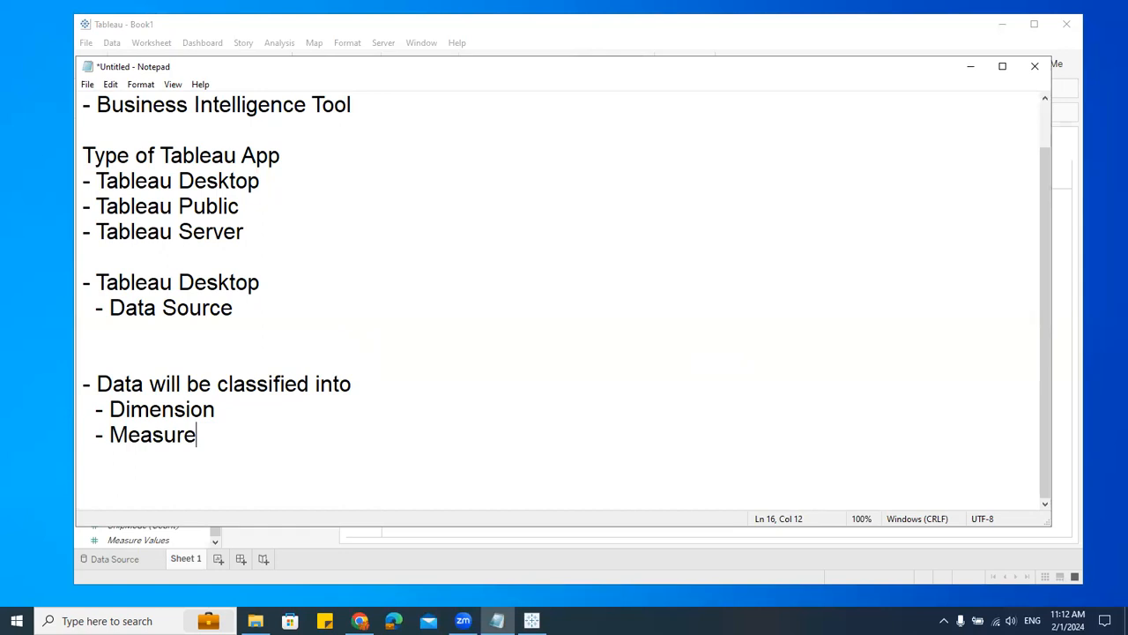
Step: Return to Tableau and build a bar chart with Region on Columns and Sales on Rows
{"action": "left_click", "coordinate": [531, 621]}
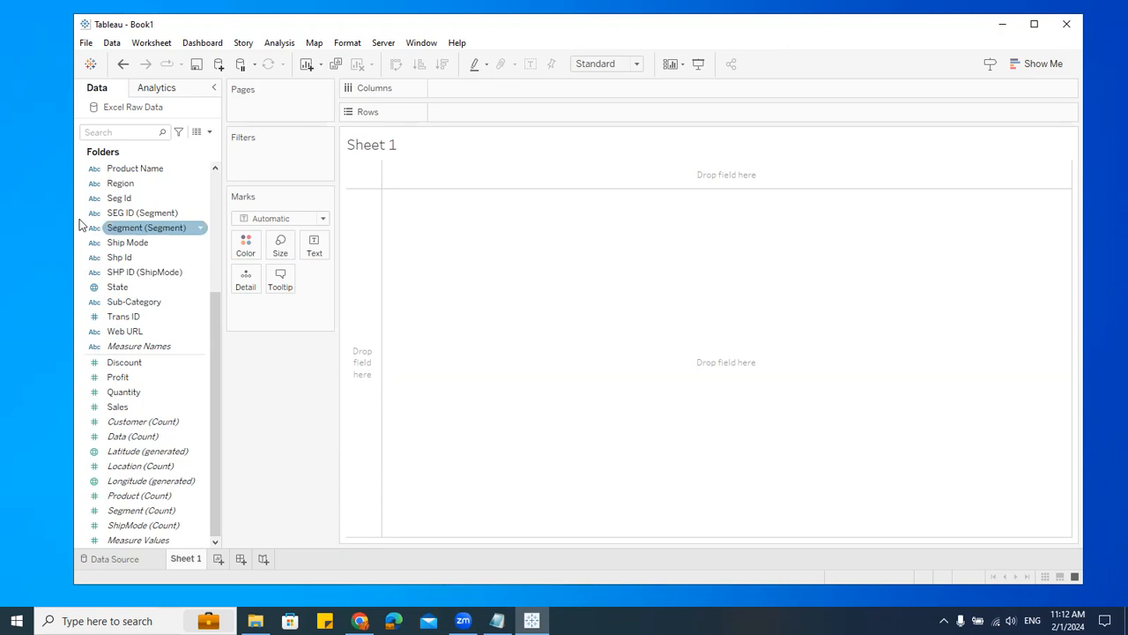
{"action": "scroll", "coordinate": [141, 227], "scroll_direction": "up", "scroll_amount": 3}
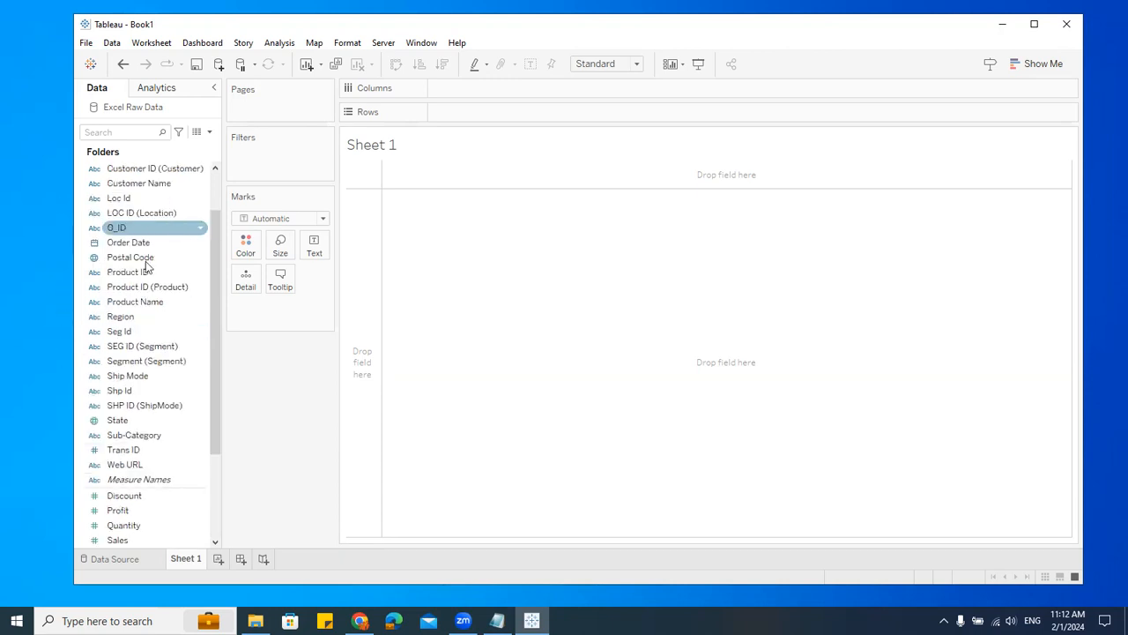
{"action": "left_click_drag", "start_coordinate": [487, 92], "coordinate": [487, 95]}
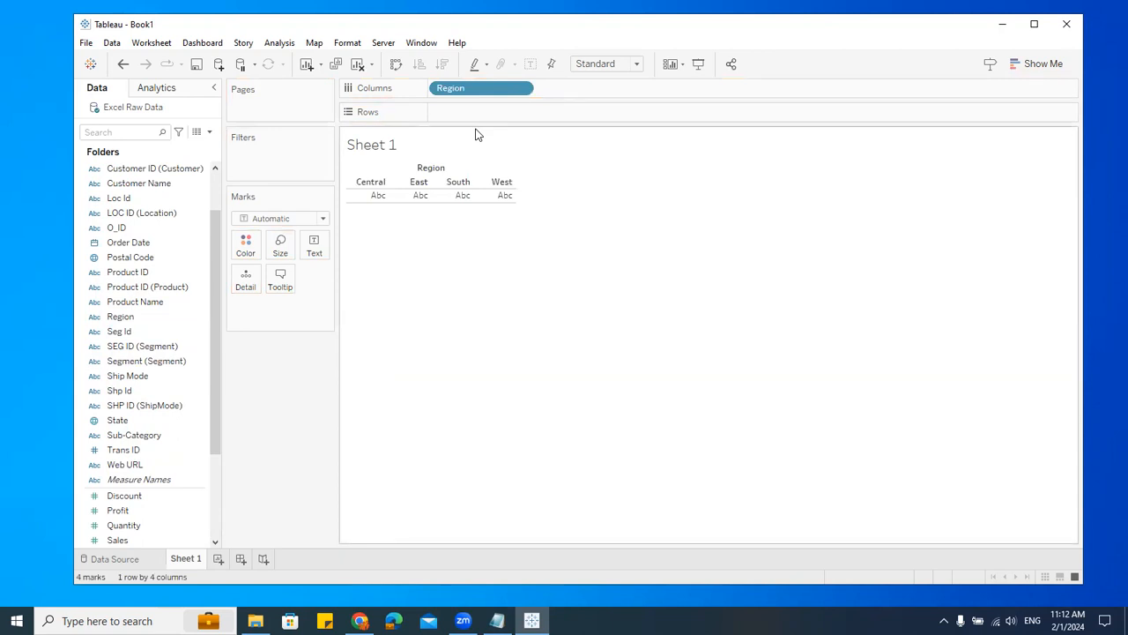
{"action": "scroll", "coordinate": [144, 396], "scroll_direction": "down", "scroll_amount": 3}
{"action": "left_click_drag", "start_coordinate": [117, 406], "coordinate": [494, 115]}
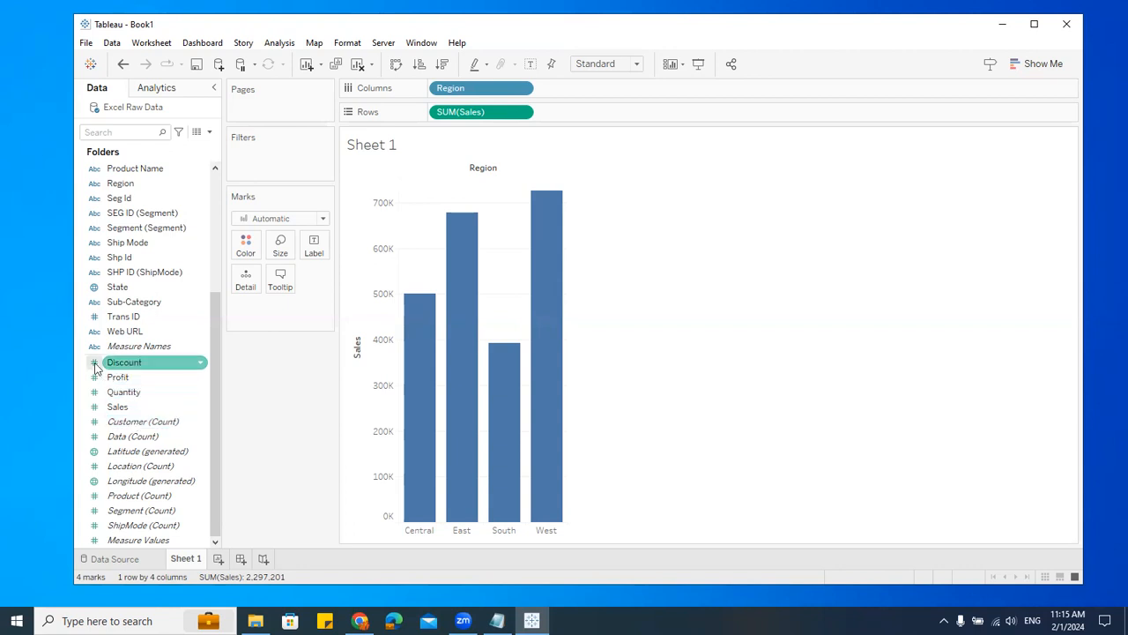
{"action": "mouse_move", "coordinate": [110, 497]}
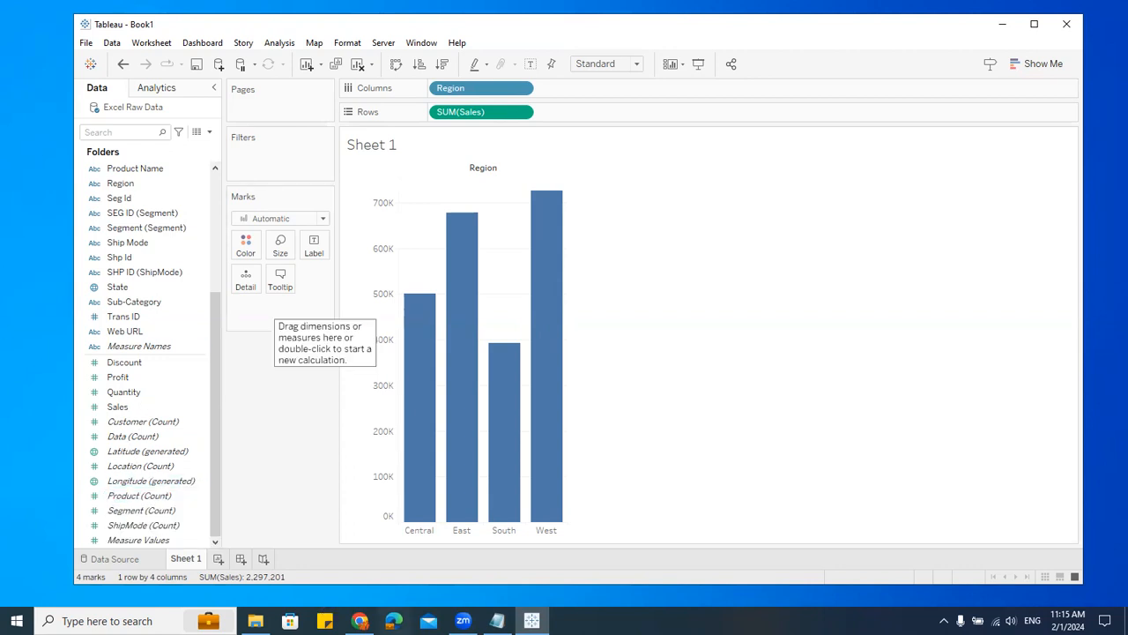
Step: Switch to the notes and add three blank lines after the Measure bullet
{"action": "left_click", "coordinate": [497, 621]}
{"action": "left_click_drag", "start_coordinate": [223, 429], "coordinate": [7, 406]}
{"action": "left_click", "coordinate": [231, 410]}
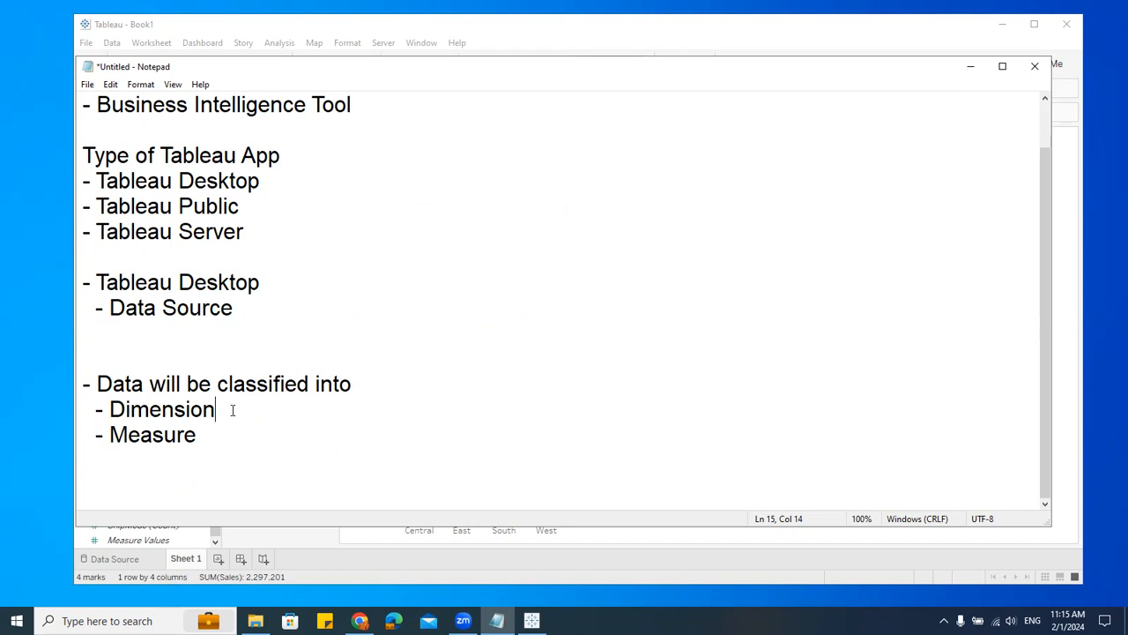
{"action": "left_click", "coordinate": [251, 444]}
{"action": "key", "text": "Return"}
{"action": "key", "text": "Return"}
{"action": "key", "text": "Return"}
{"action": "key", "text": "Return"}
{"action": "key", "text": "Return"}
{"action": "key", "text": "Return"}
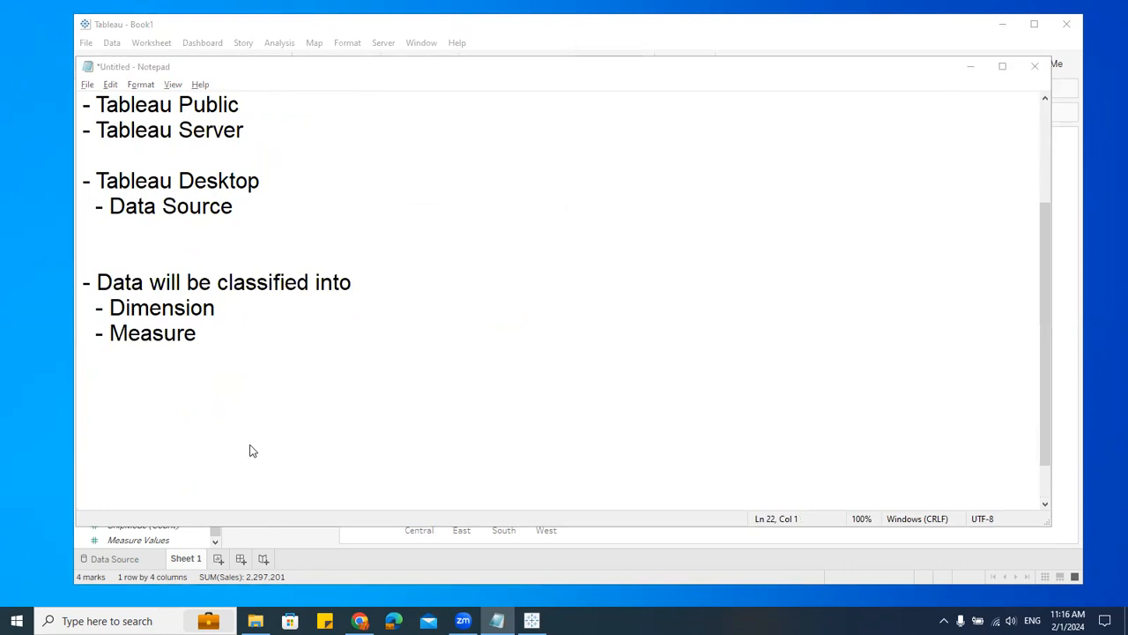
Step: Return to Tableau, add Order Date to Columns beside Region, and open the Order Date pill's options
{"action": "key", "text": "alt+Tab"}
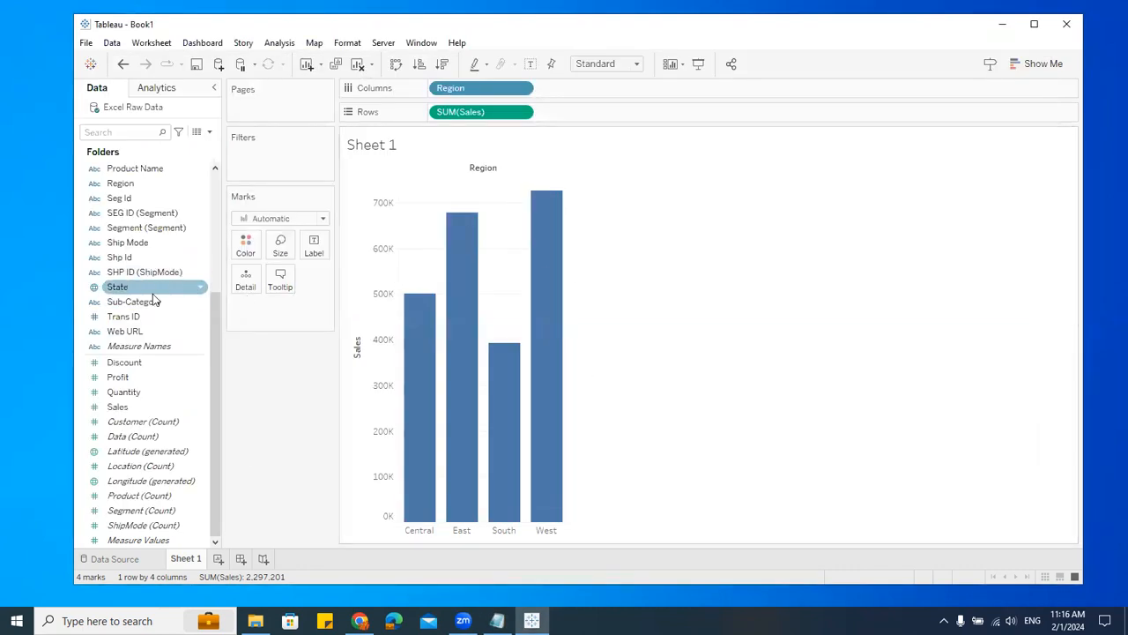
{"action": "scroll", "coordinate": [150, 309], "scroll_direction": "up", "scroll_amount": 5}
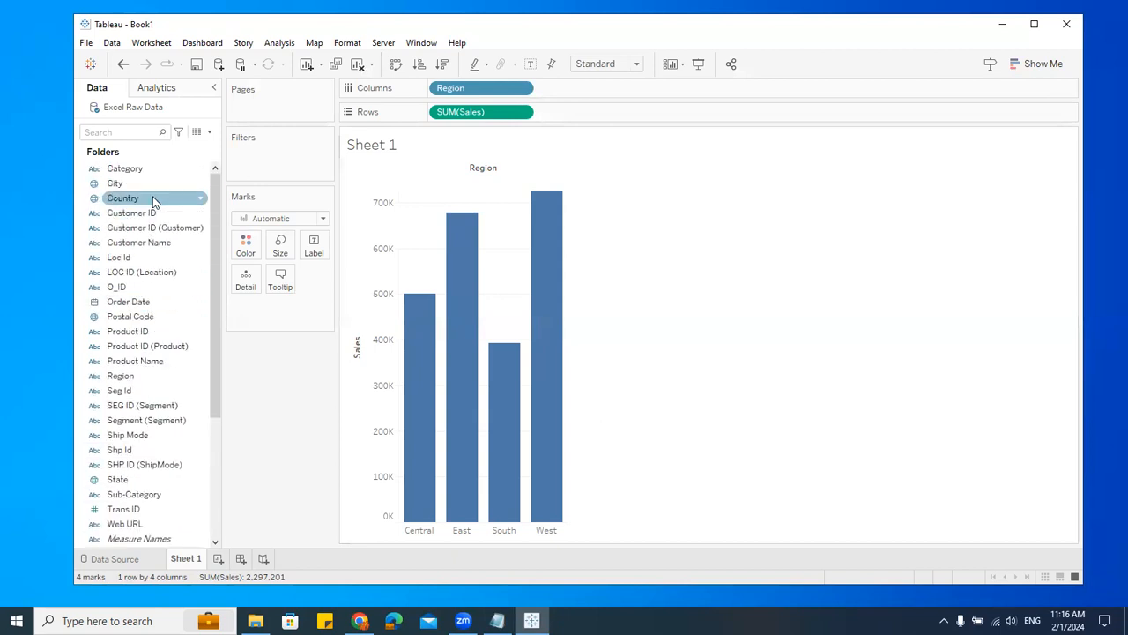
{"action": "left_click_drag", "start_coordinate": [141, 302], "coordinate": [672, 94]}
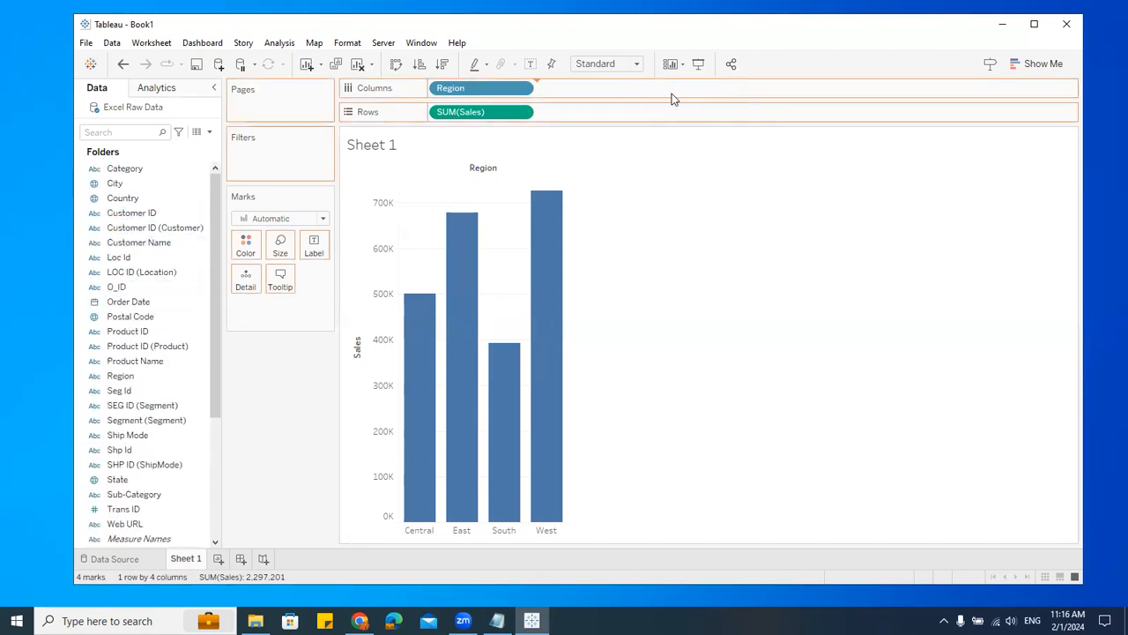
{"action": "left_click", "coordinate": [627, 89]}
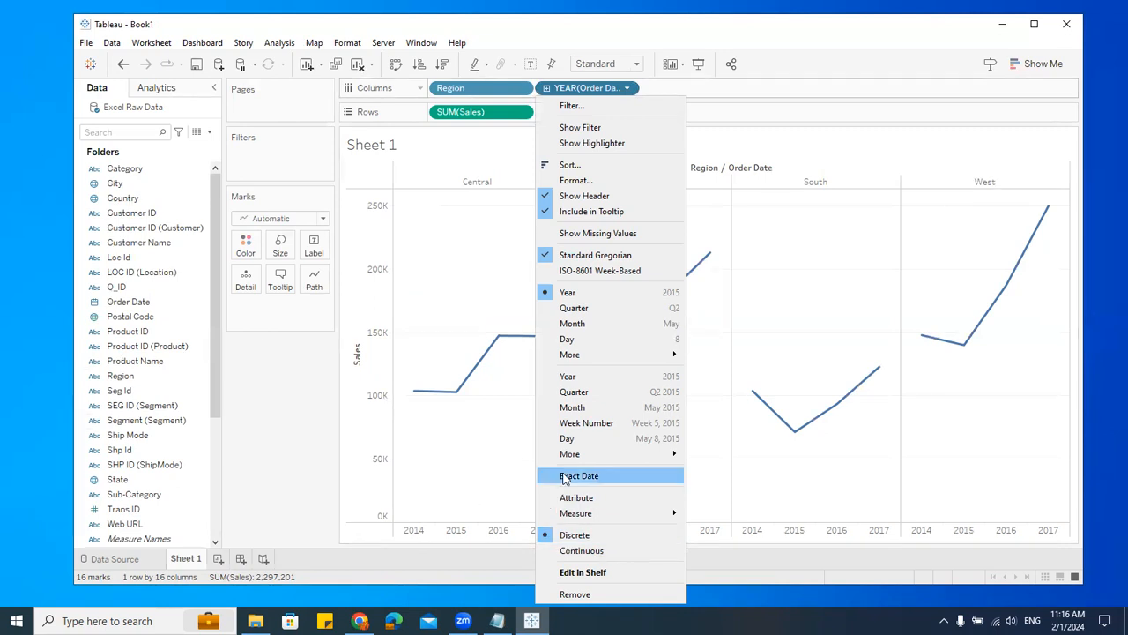
Step: Remove the SUM(Sales) and Region pills from the view
{"action": "left_click_drag", "start_coordinate": [467, 113], "coordinate": [297, 427]}
{"action": "left_click_drag", "start_coordinate": [455, 88], "coordinate": [310, 388]}
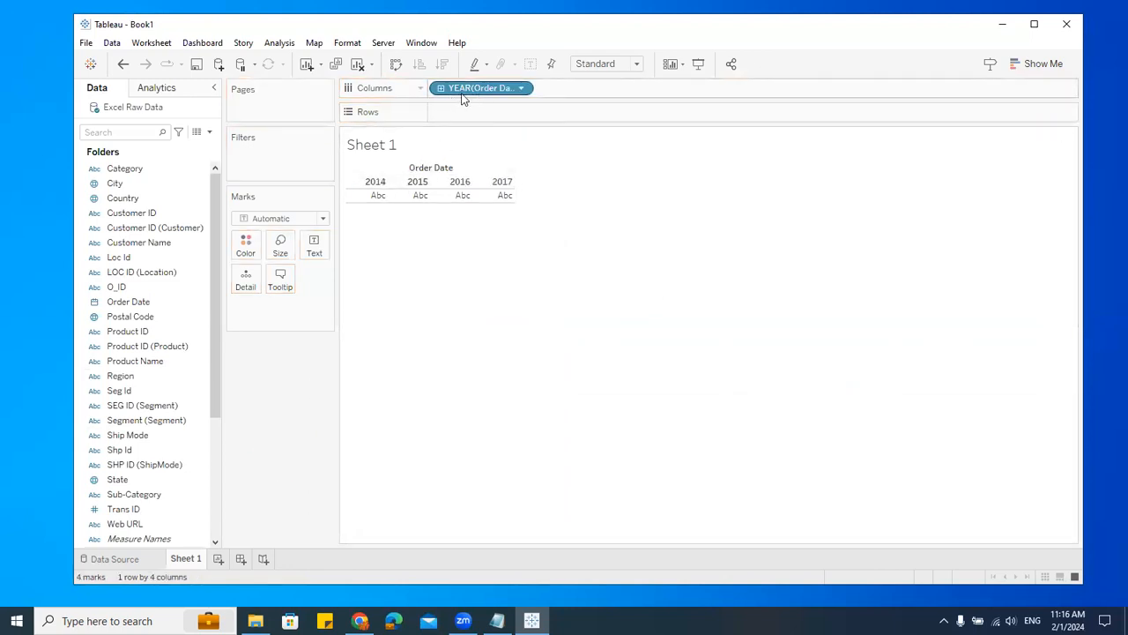
Step: Change the Order Date pill to continuous Quarter, then remove it from Columns to clear the sheet
{"action": "left_click", "coordinate": [521, 88]}
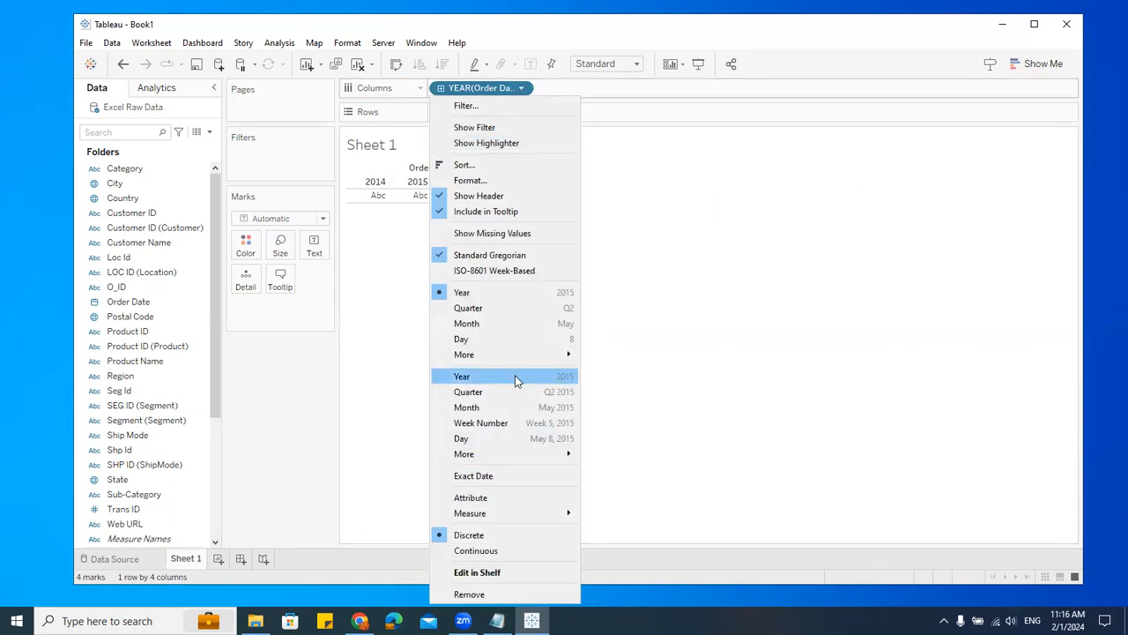
{"action": "left_click", "coordinate": [497, 397]}
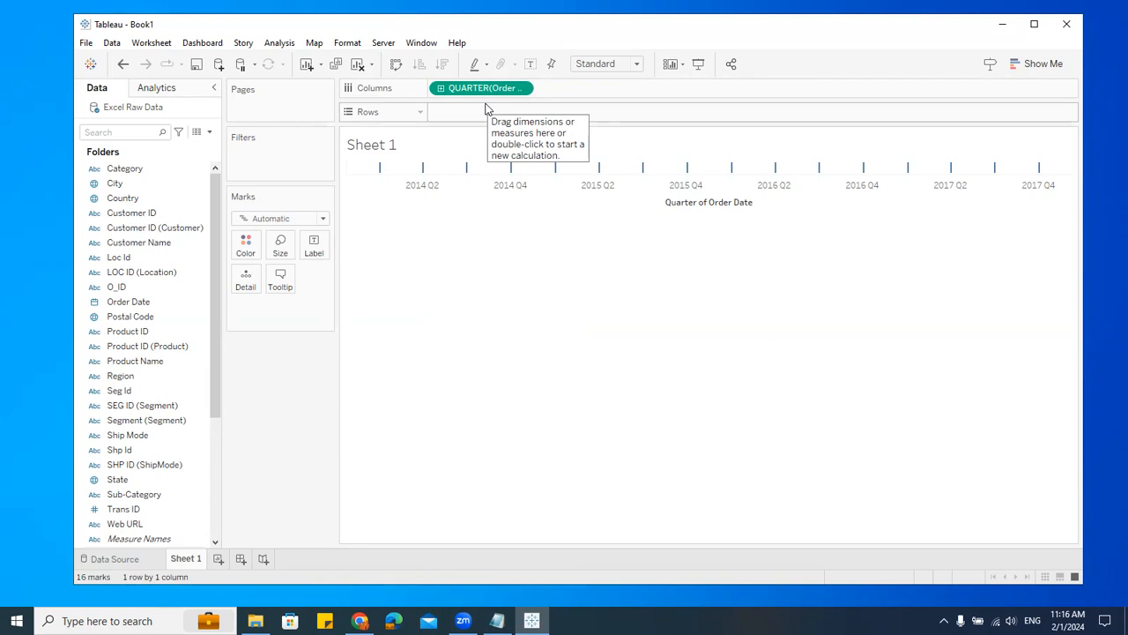
{"action": "left_click_drag", "start_coordinate": [483, 90], "coordinate": [311, 450]}
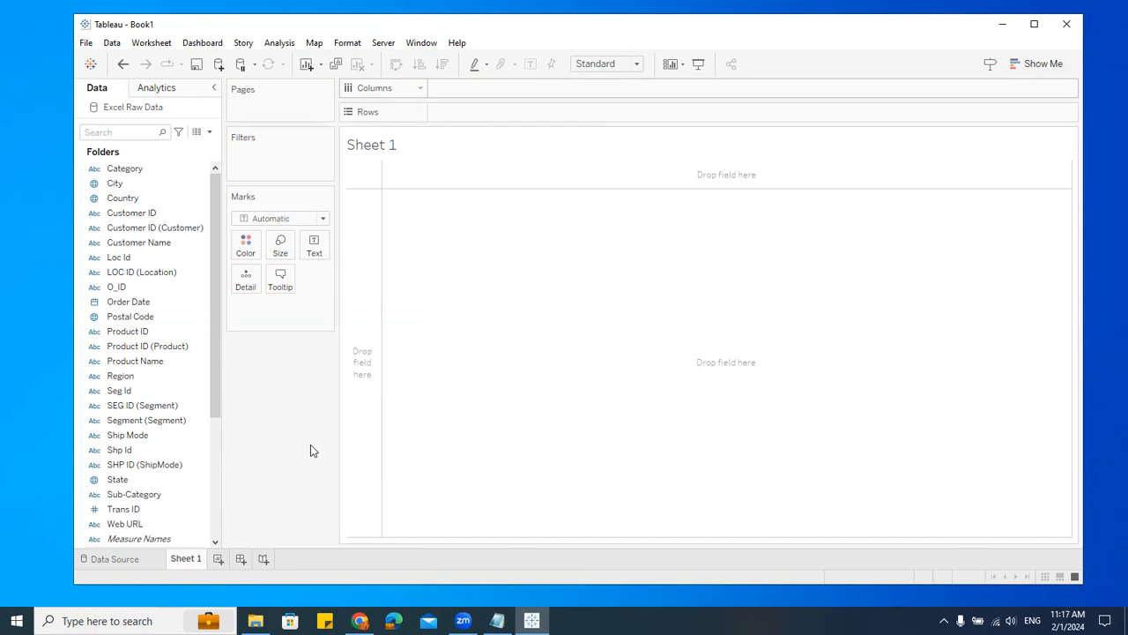
Step: Group the Data pane by data source table, collapse the tables, and switch back to grouping by folder
{"action": "left_click", "coordinate": [209, 131]}
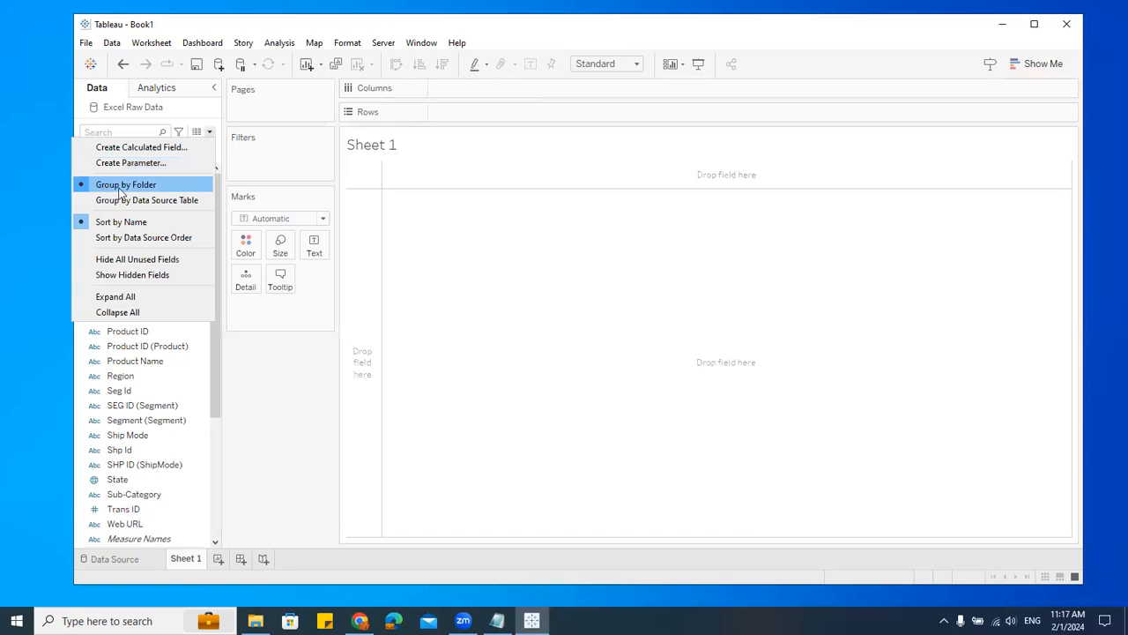
{"action": "left_click", "coordinate": [157, 201]}
{"action": "scroll", "coordinate": [189, 272], "scroll_direction": "up", "scroll_amount": 5}
{"action": "left_click", "coordinate": [82, 168]}
{"action": "left_click", "coordinate": [82, 187]}
{"action": "left_click", "coordinate": [82, 207]}
{"action": "left_click", "coordinate": [82, 225]}
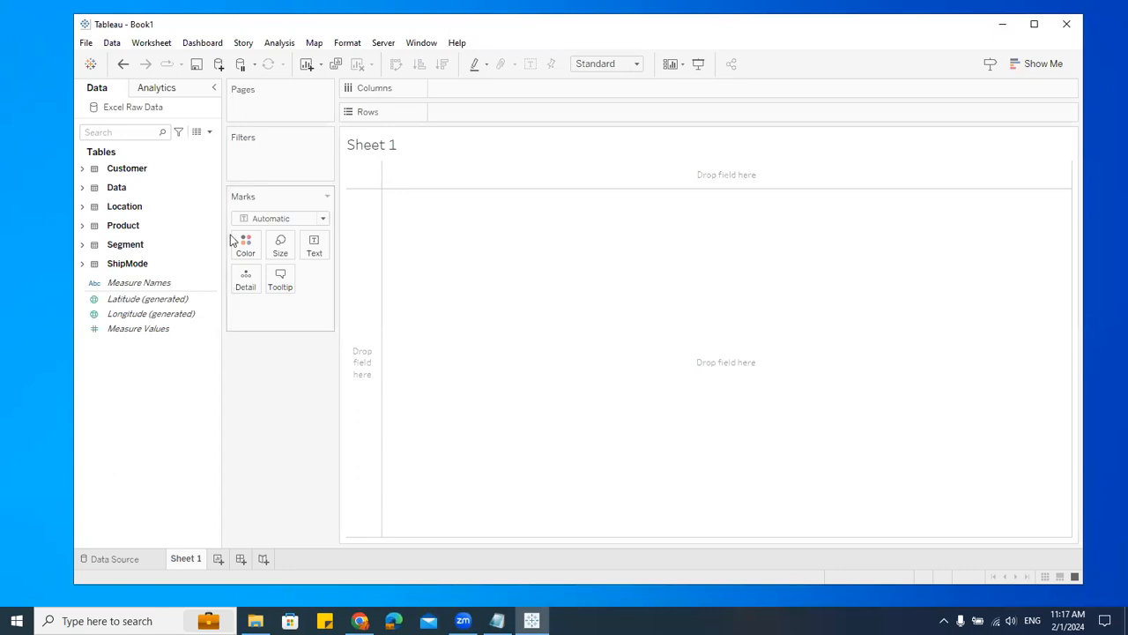
{"action": "left_click", "coordinate": [210, 132]}
{"action": "left_click", "coordinate": [126, 185]}
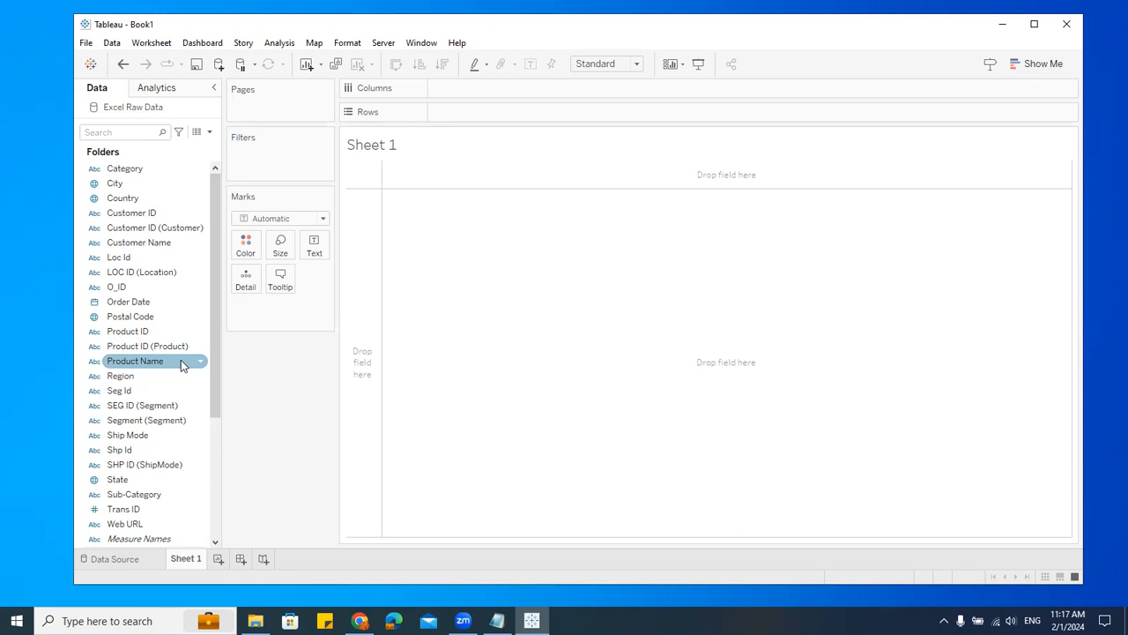
Step: Select Customer ID, Product ID, Product Name and Sub-Category in the Data pane to review the product-related fields
{"action": "left_click", "coordinate": [160, 449]}
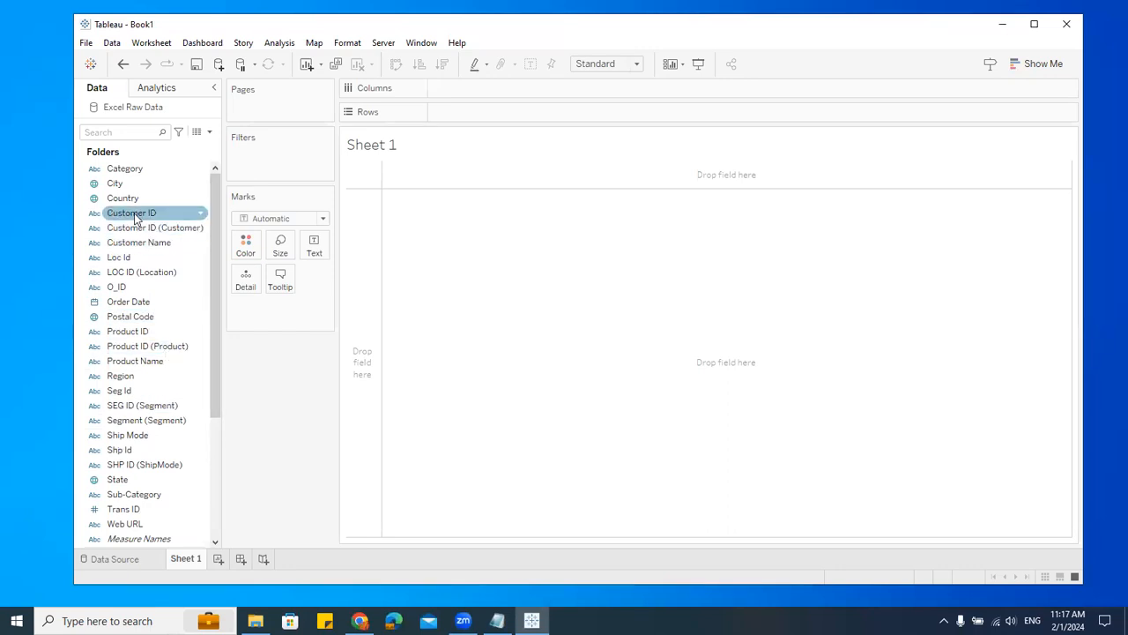
{"action": "left_click", "coordinate": [135, 333]}
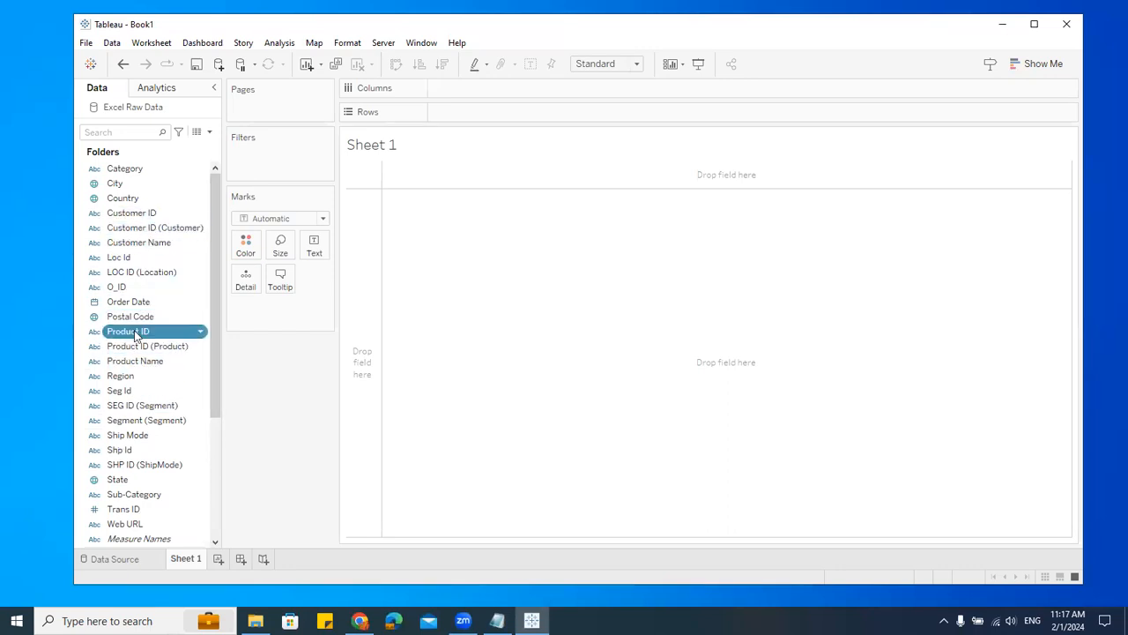
{"action": "left_click", "coordinate": [152, 362]}
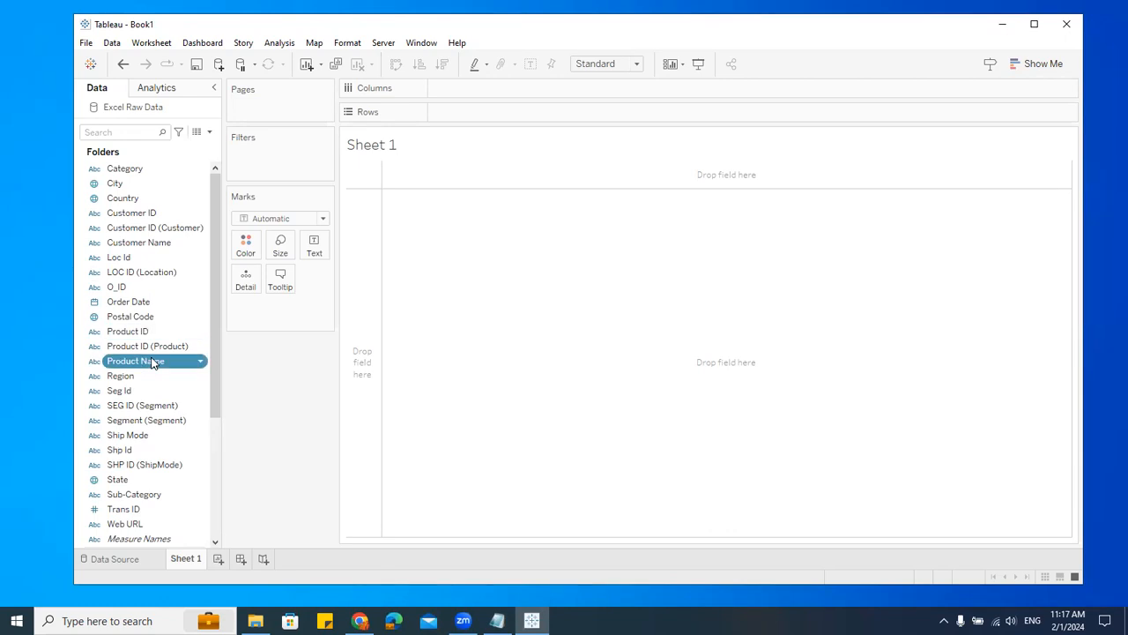
{"action": "scroll", "coordinate": [196, 405], "scroll_direction": "down", "scroll_amount": 3}
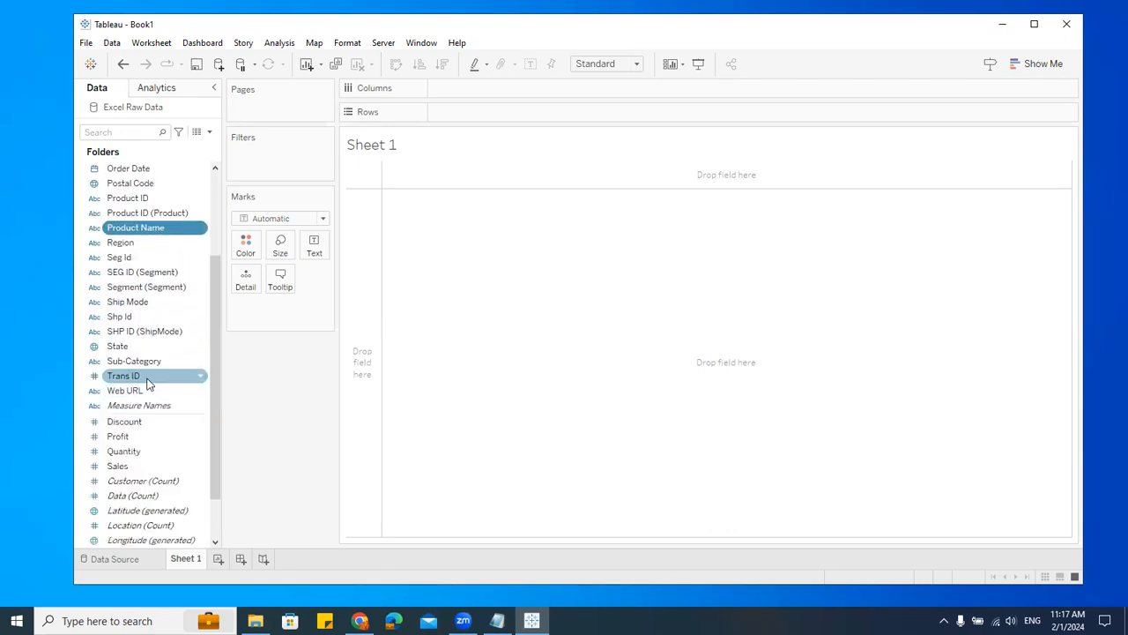
{"action": "left_click", "coordinate": [145, 361]}
{"action": "scroll", "coordinate": [148, 361], "scroll_direction": "up", "scroll_amount": 3}
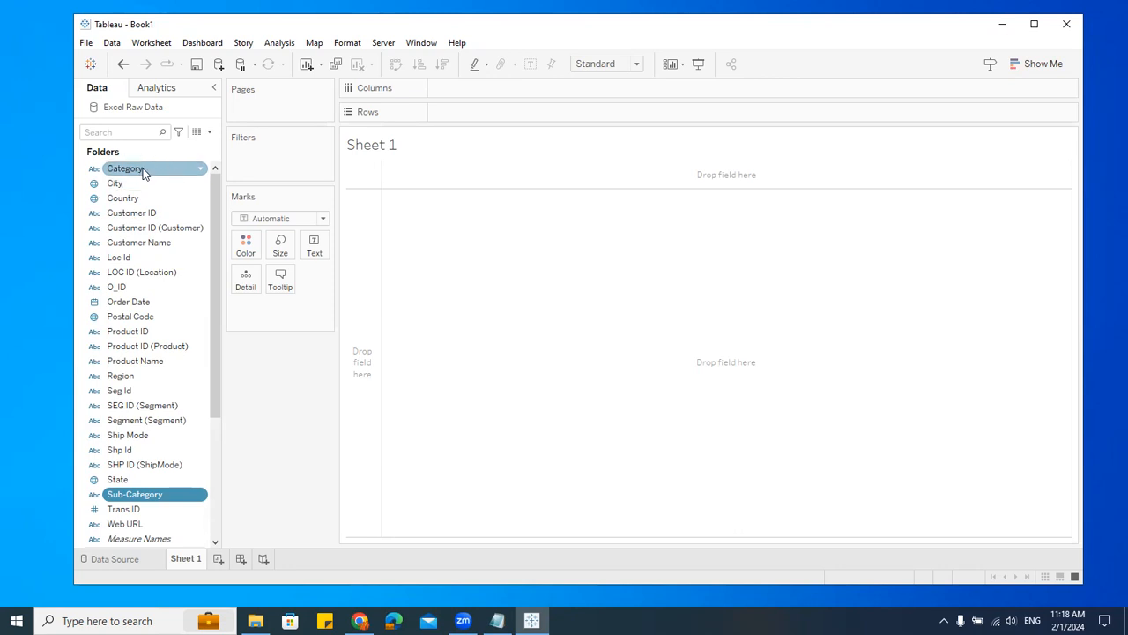
Step: Create a Data pane folder named "Product" from the Category field
{"action": "left_click", "coordinate": [143, 170]}
{"action": "right_click", "coordinate": [143, 170]}
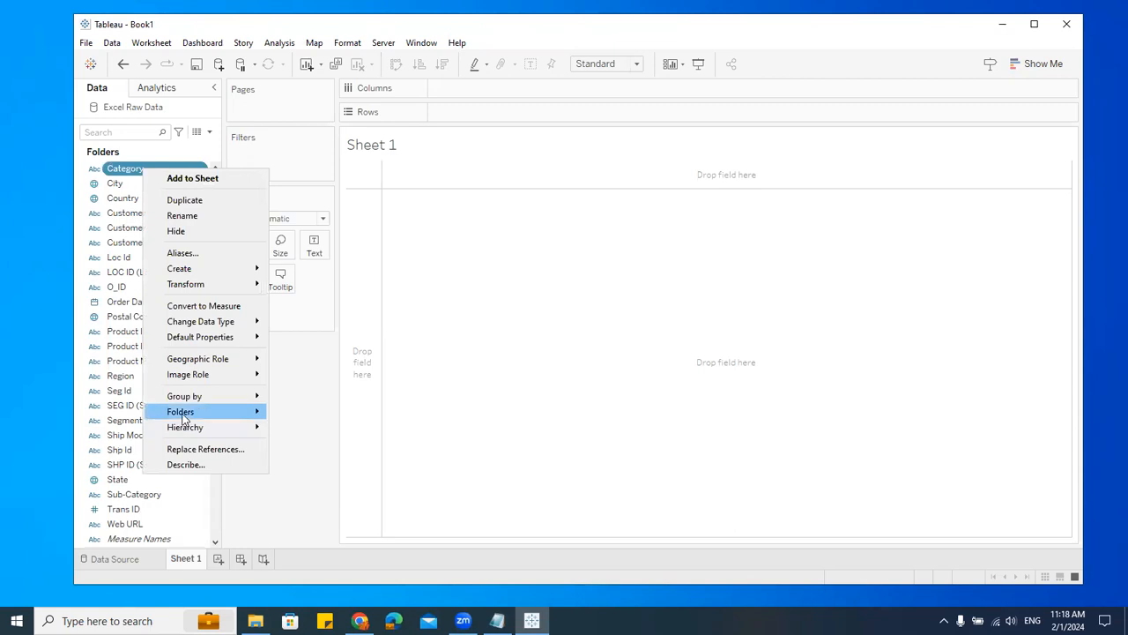
{"action": "mouse_move", "coordinate": [183, 417]}
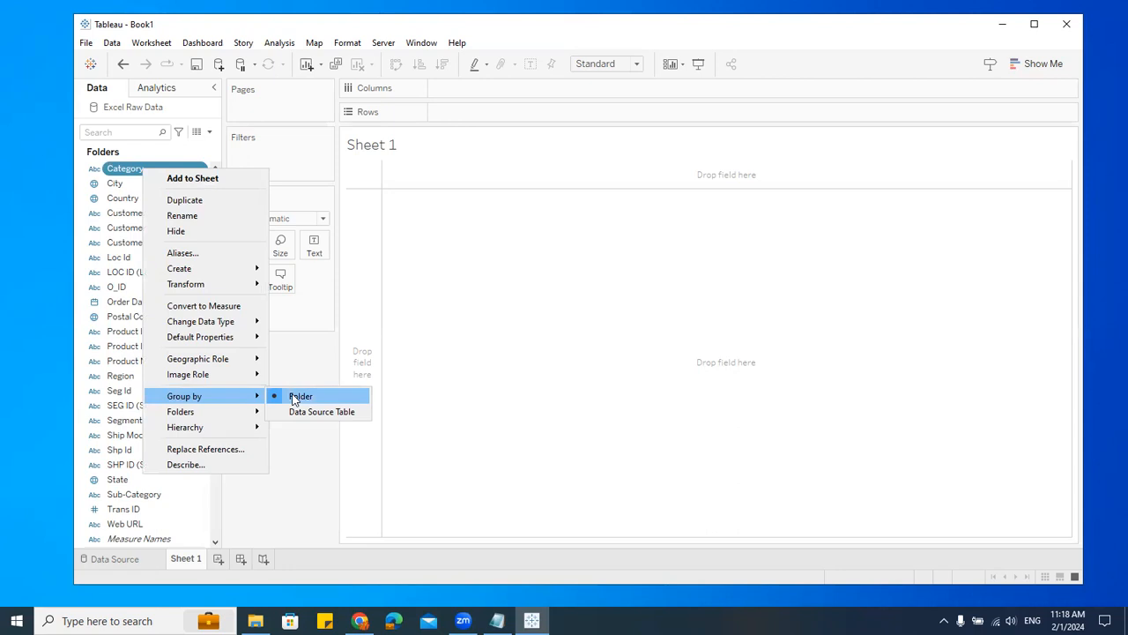
{"action": "mouse_move", "coordinate": [227, 416]}
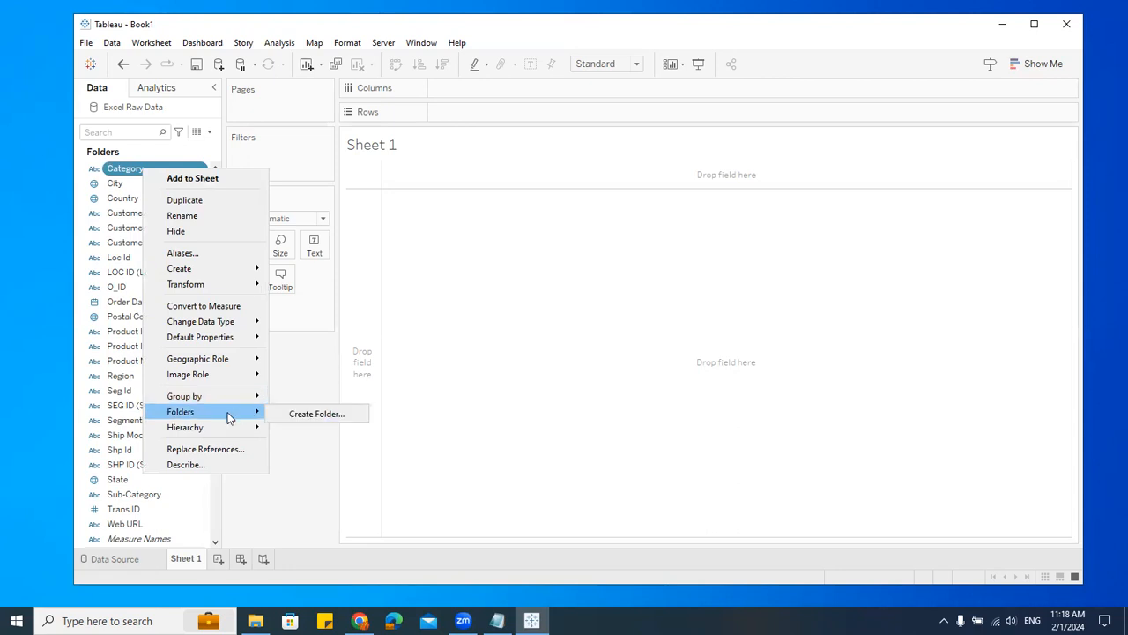
{"action": "left_click", "coordinate": [282, 414]}
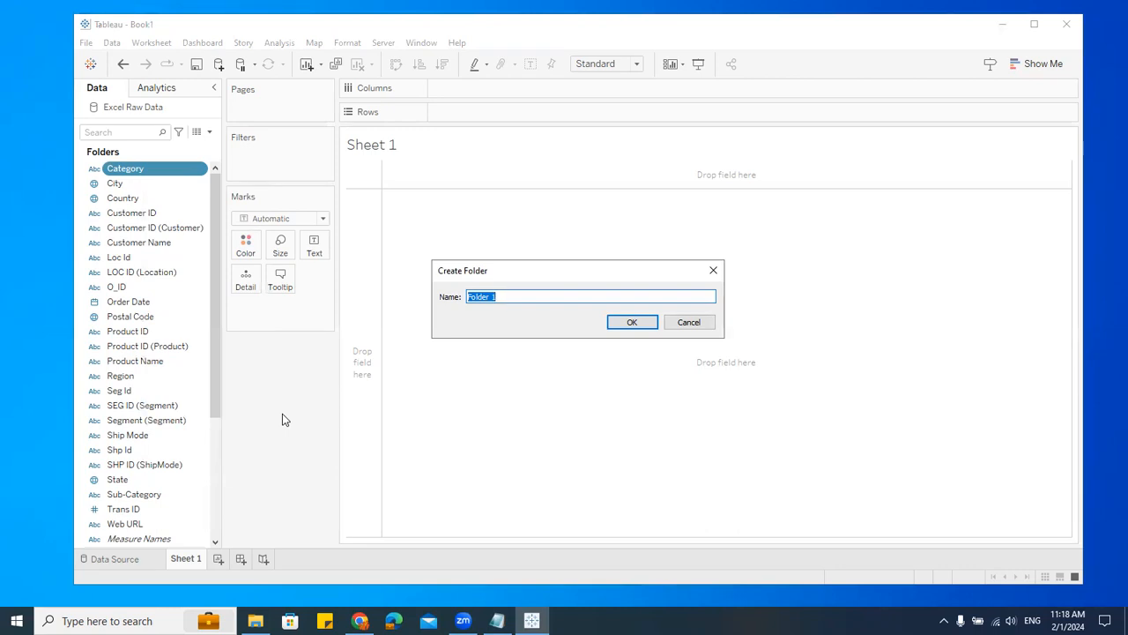
{"action": "type", "text": "Product"}
{"action": "left_click", "coordinate": [636, 323]}
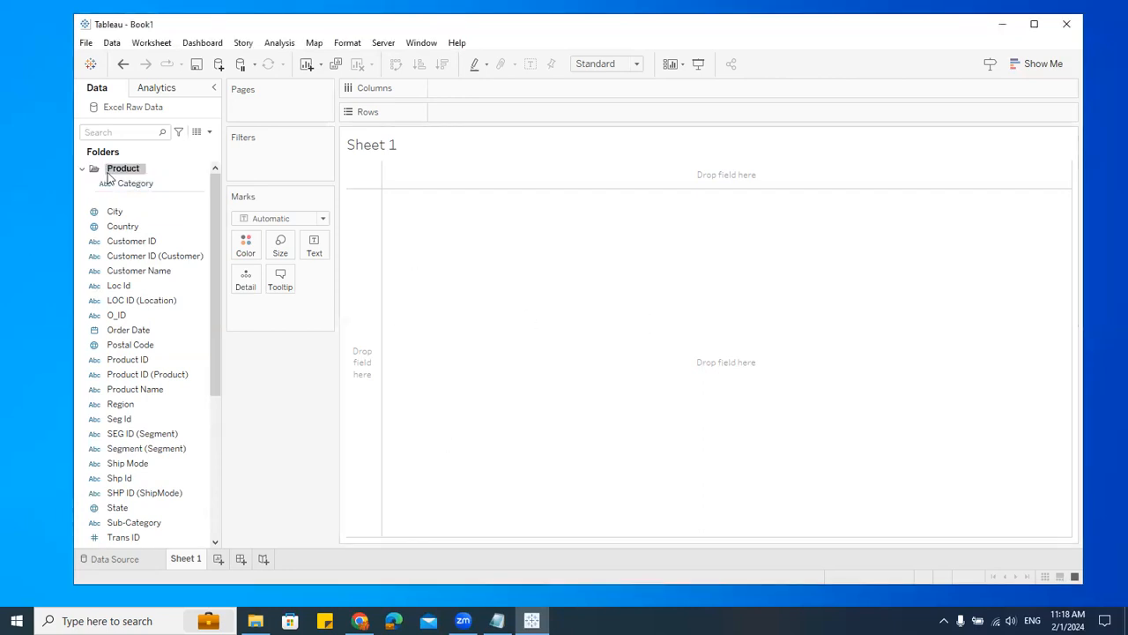
Step: Move Product ID and Product ID (Product) into the Product folder
{"action": "left_click_drag", "start_coordinate": [143, 359], "coordinate": [149, 177]}
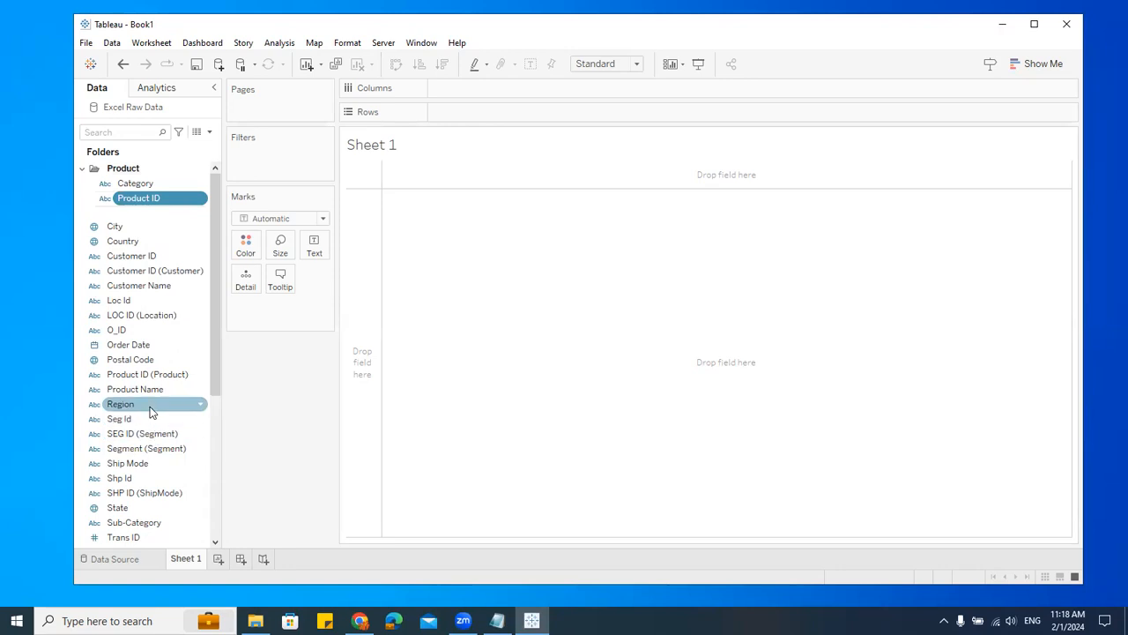
{"action": "left_click_drag", "start_coordinate": [151, 375], "coordinate": [148, 197]}
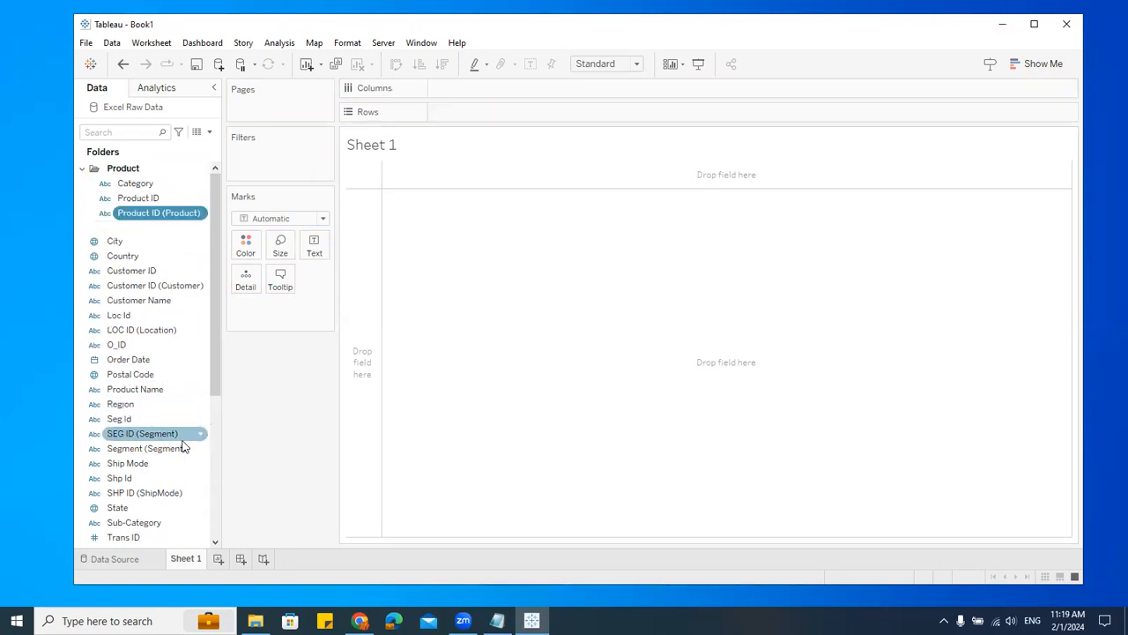
{"action": "scroll", "coordinate": [156, 495], "scroll_direction": "down", "scroll_amount": 3}
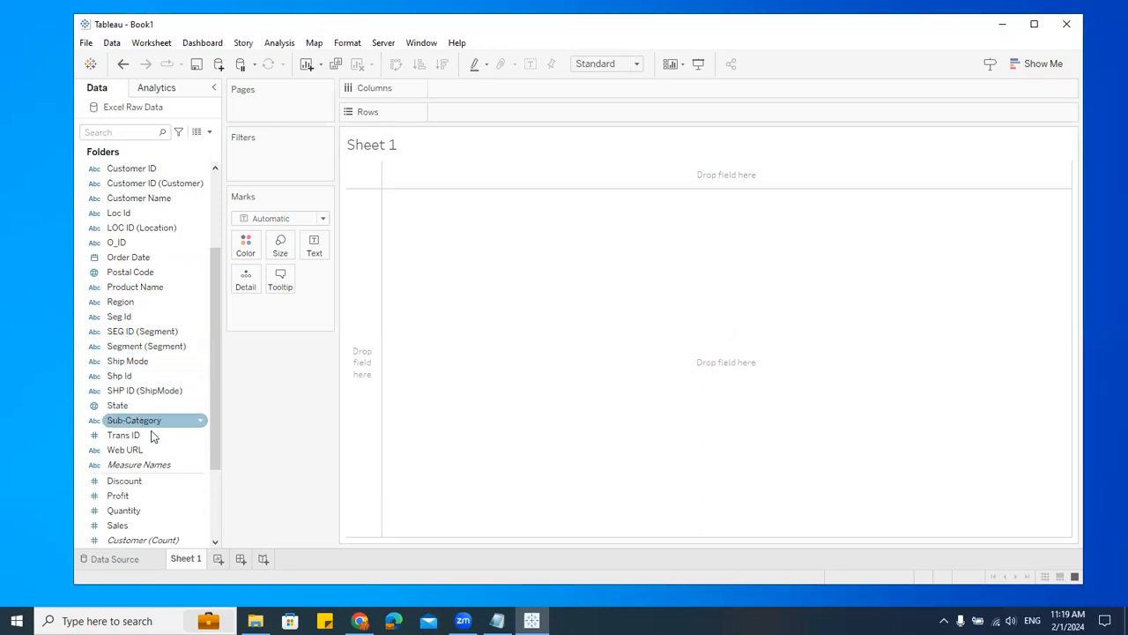
Step: Add the Sub-Category field to the Product folder
{"action": "scroll", "coordinate": [150, 433], "scroll_direction": "down", "scroll_amount": 3}
{"action": "right_click", "coordinate": [148, 302]}
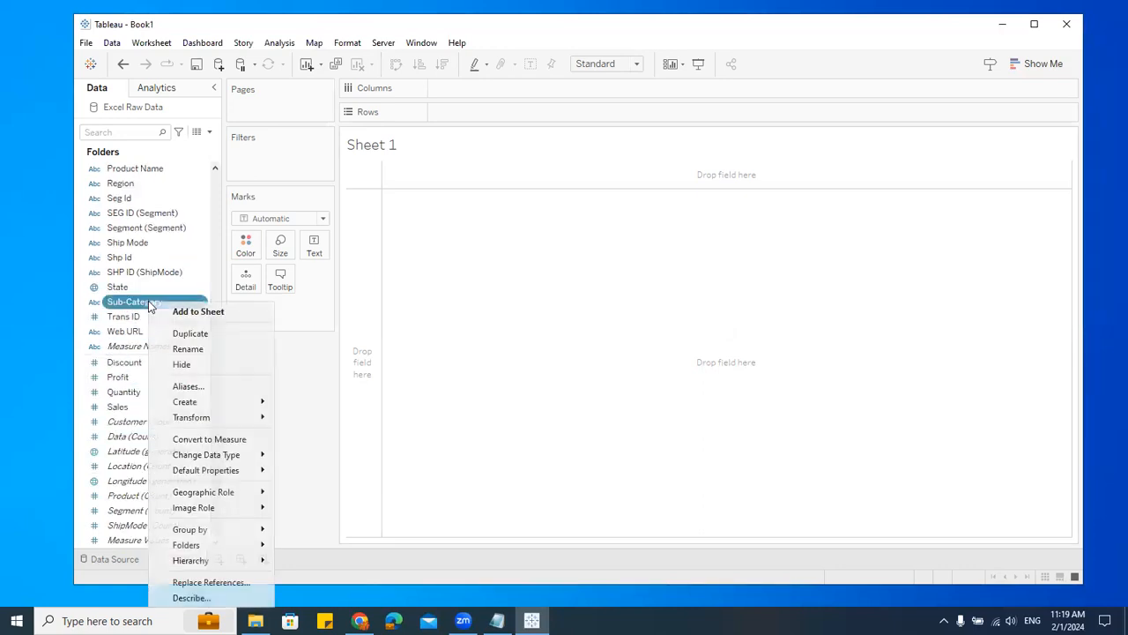
{"action": "mouse_move", "coordinate": [200, 547]}
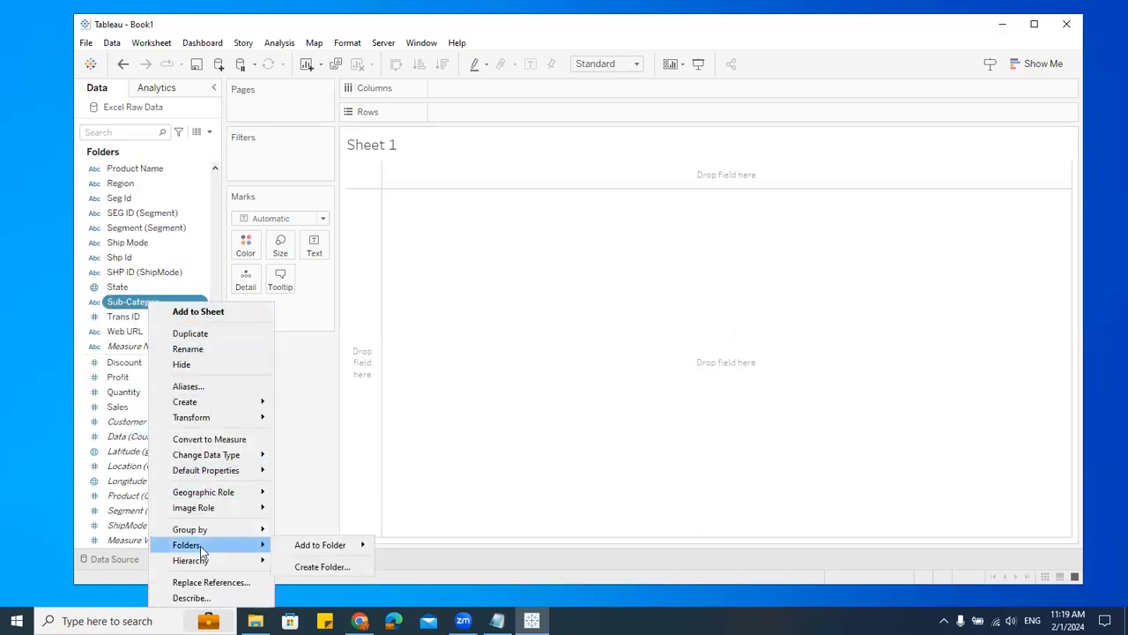
{"action": "mouse_move", "coordinate": [300, 546]}
{"action": "left_click", "coordinate": [409, 547]}
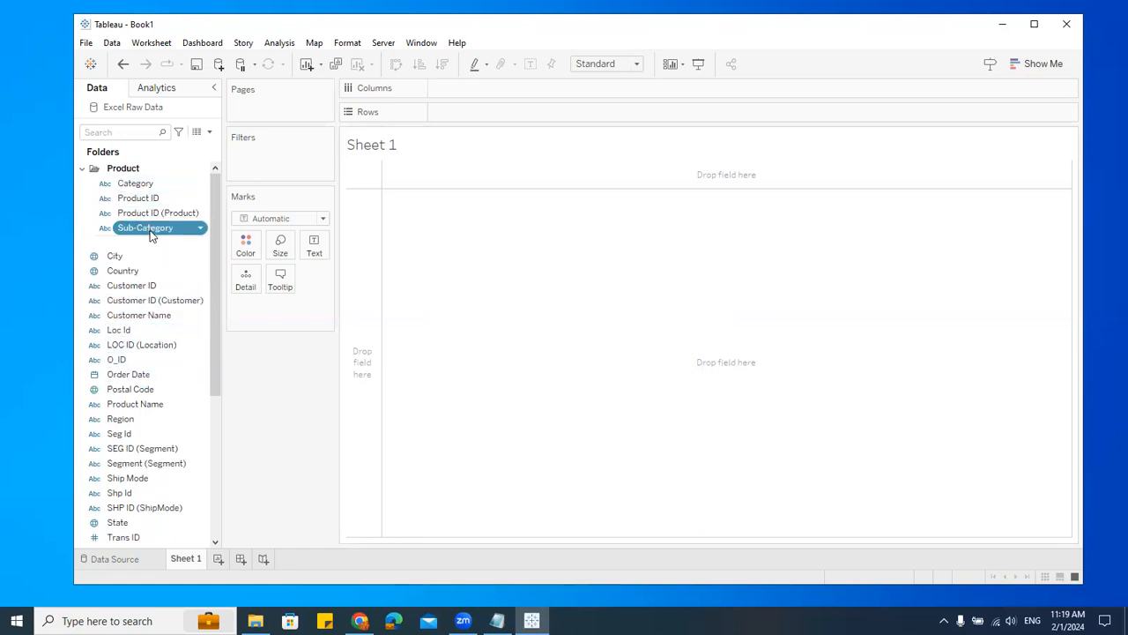
Step: Collapse the Product folder in the Data pane
{"action": "left_click", "coordinate": [83, 167]}
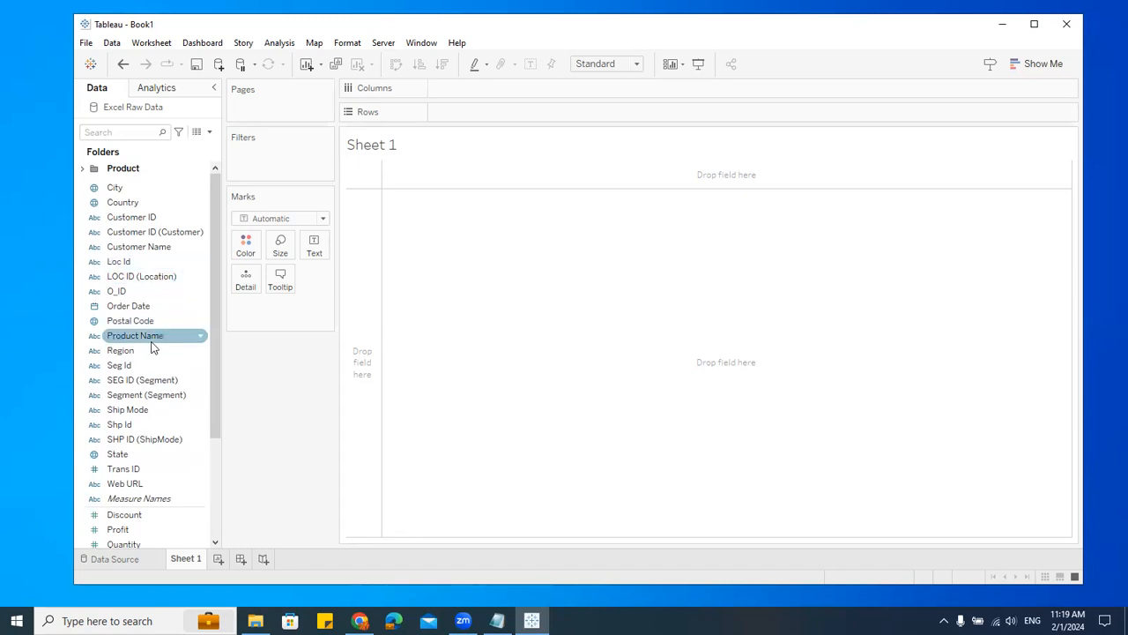
{"action": "scroll", "coordinate": [171, 465], "scroll_direction": "down", "scroll_amount": 3}
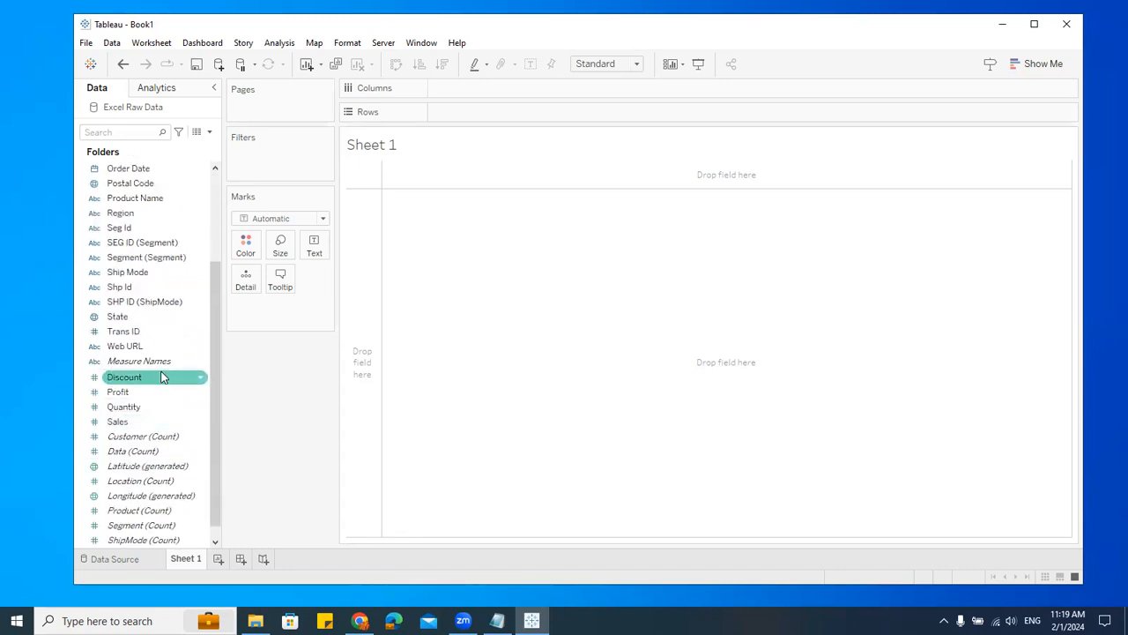
{"action": "scroll", "coordinate": [162, 377], "scroll_direction": "up", "scroll_amount": 2}
{"action": "scroll", "coordinate": [161, 377], "scroll_direction": "up", "scroll_amount": 1}
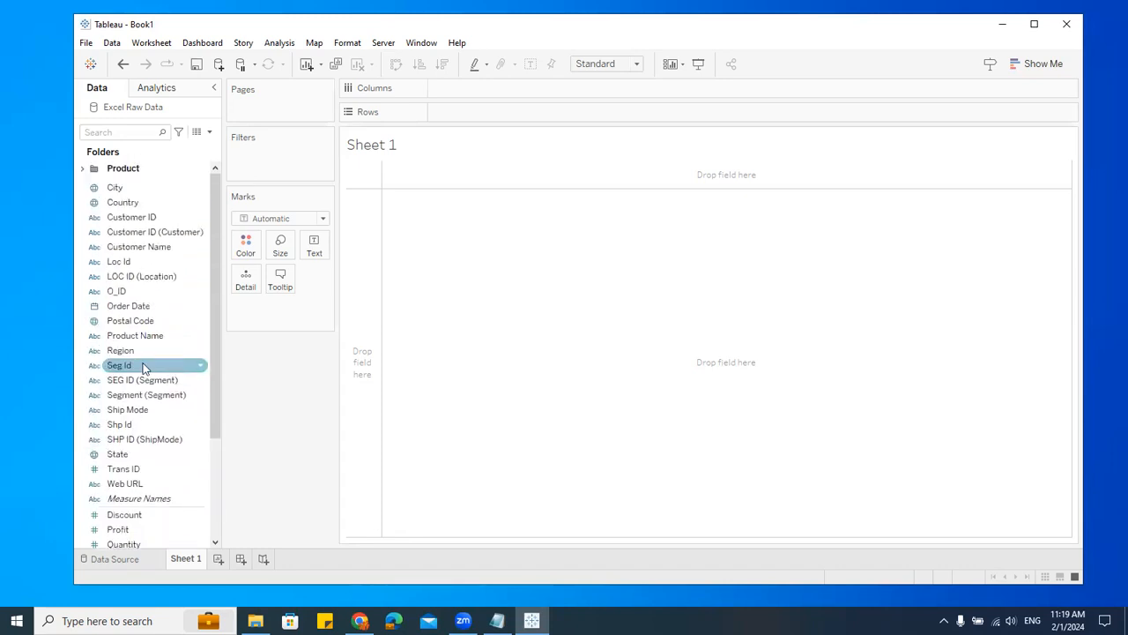
{"action": "right_click", "coordinate": [132, 338]}
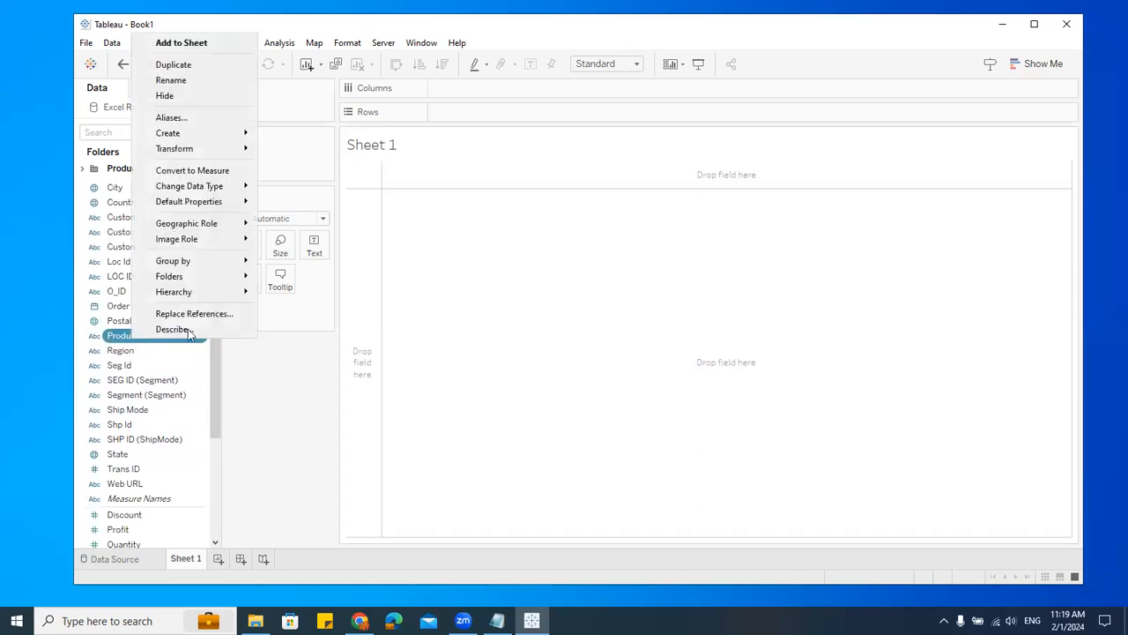
{"action": "left_click", "coordinate": [215, 364]}
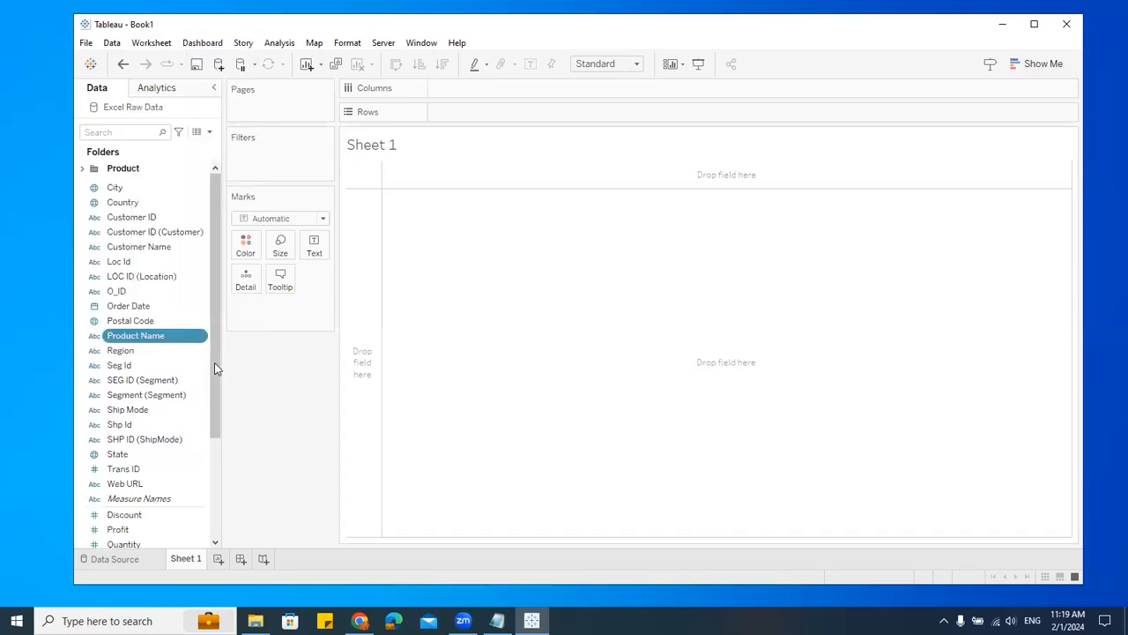
Step: Create a Data pane folder named "Customer" from the Customer ID field
{"action": "right_click", "coordinate": [143, 218]}
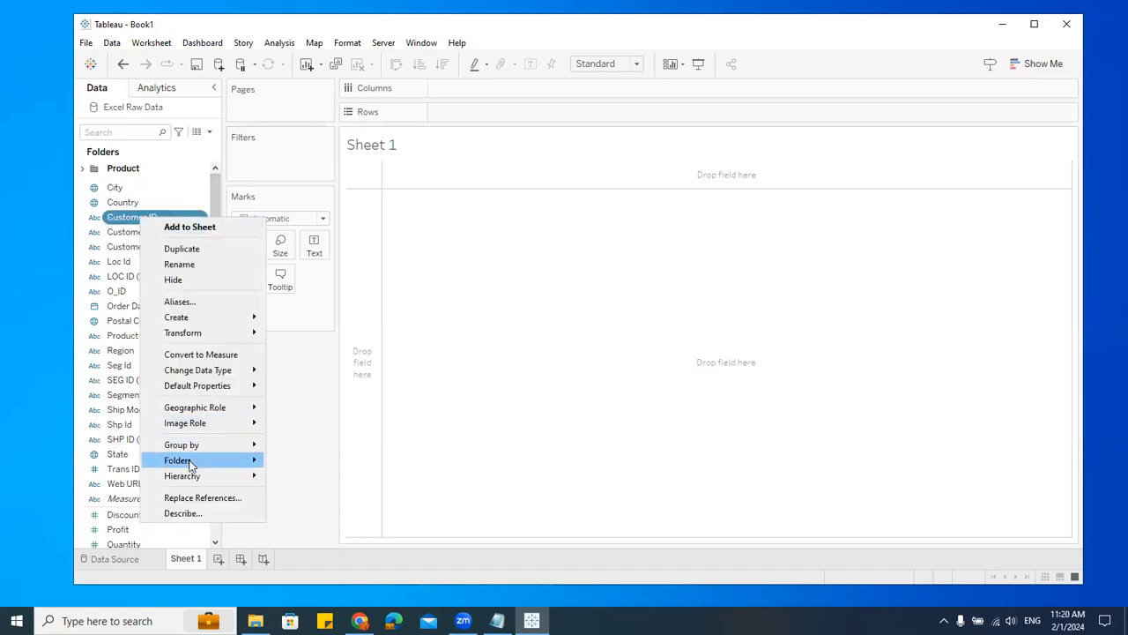
{"action": "mouse_move", "coordinate": [227, 462]}
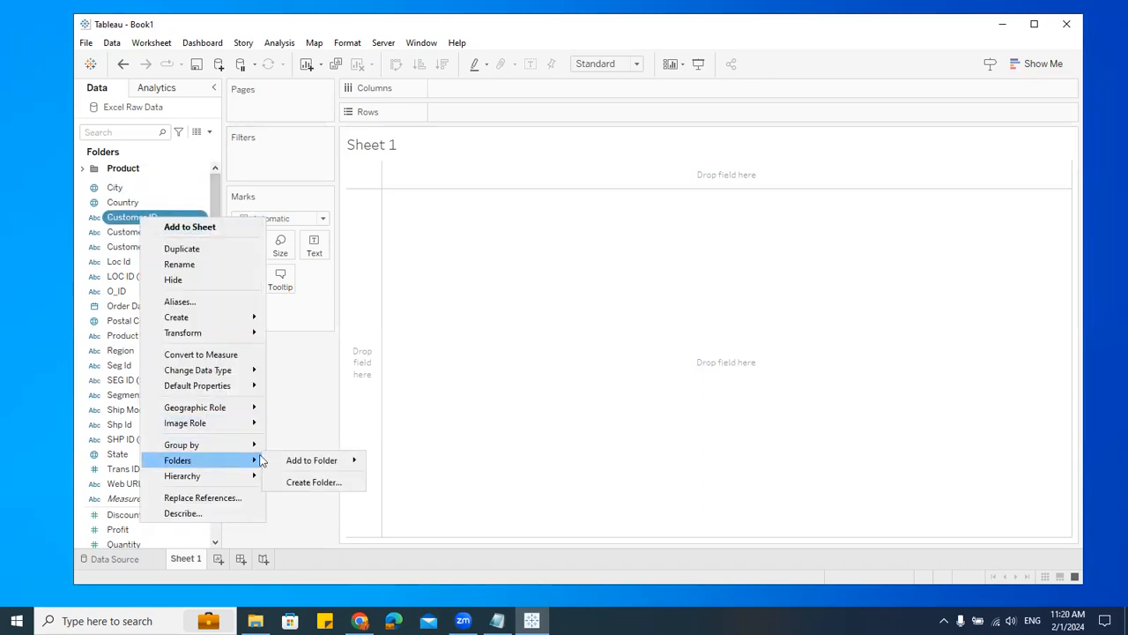
{"action": "left_click", "coordinate": [301, 483]}
{"action": "type", "text": "Customer"}
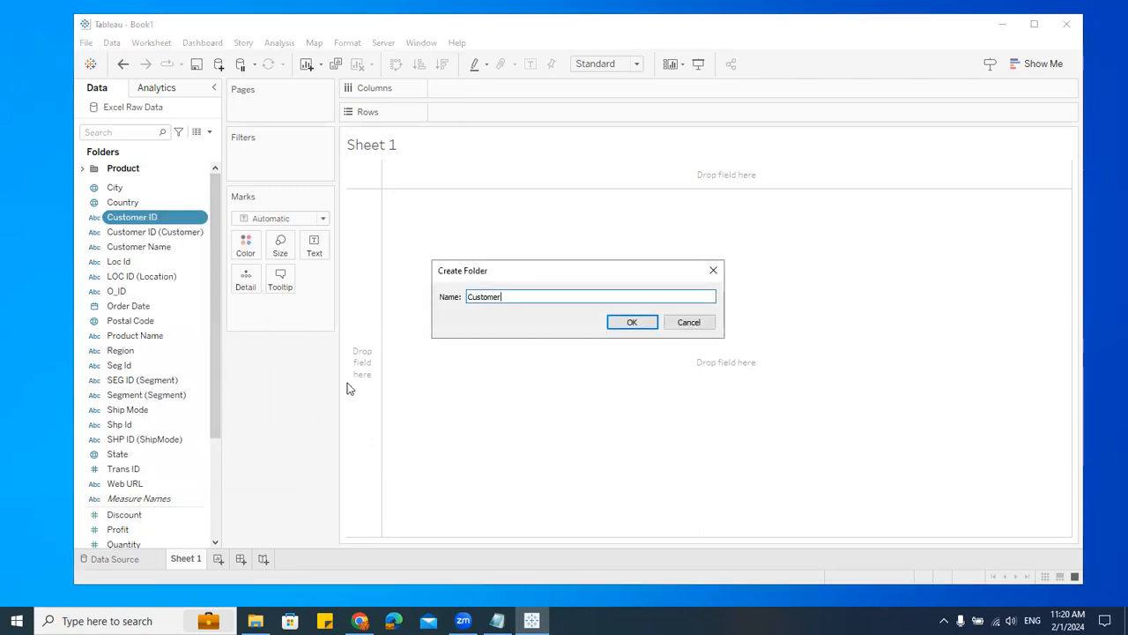
{"action": "left_click", "coordinate": [641, 322]}
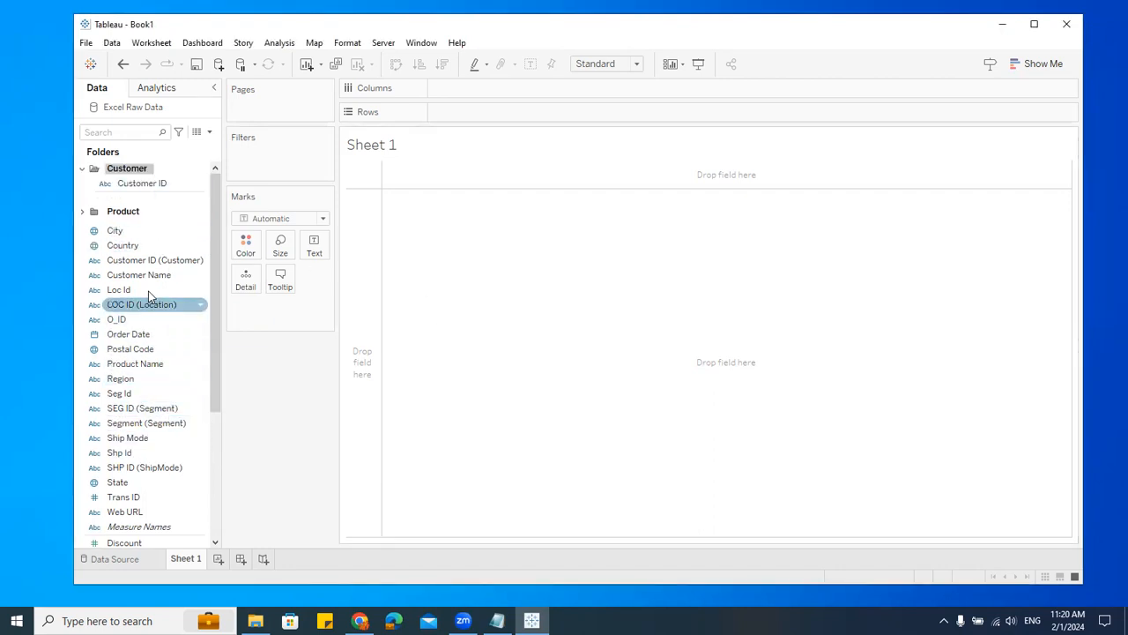
Step: Move Customer ID (Customer) and Customer Name into the Customer folder
{"action": "left_click_drag", "start_coordinate": [148, 261], "coordinate": [154, 204]}
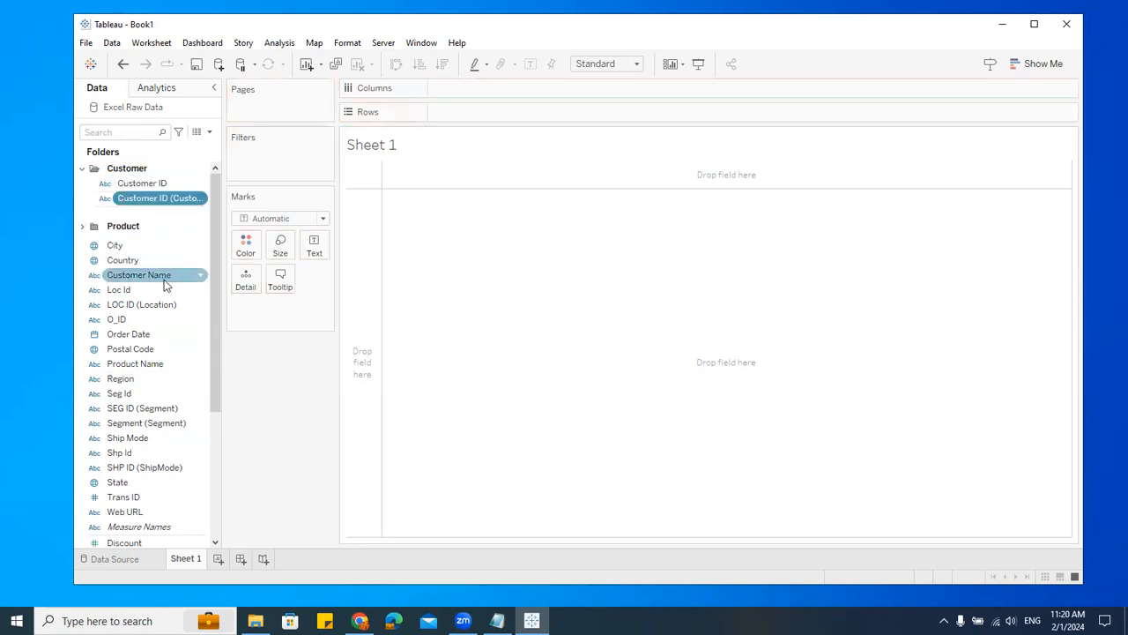
{"action": "right_click", "coordinate": [159, 276]}
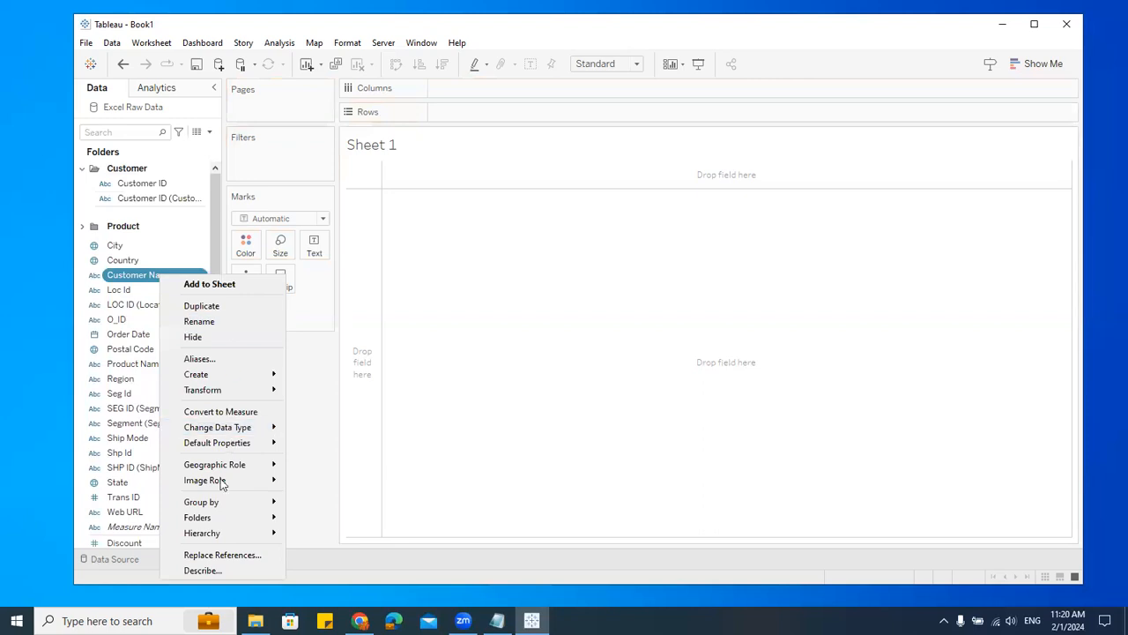
{"action": "mouse_move", "coordinate": [215, 526]}
{"action": "mouse_move", "coordinate": [311, 521]}
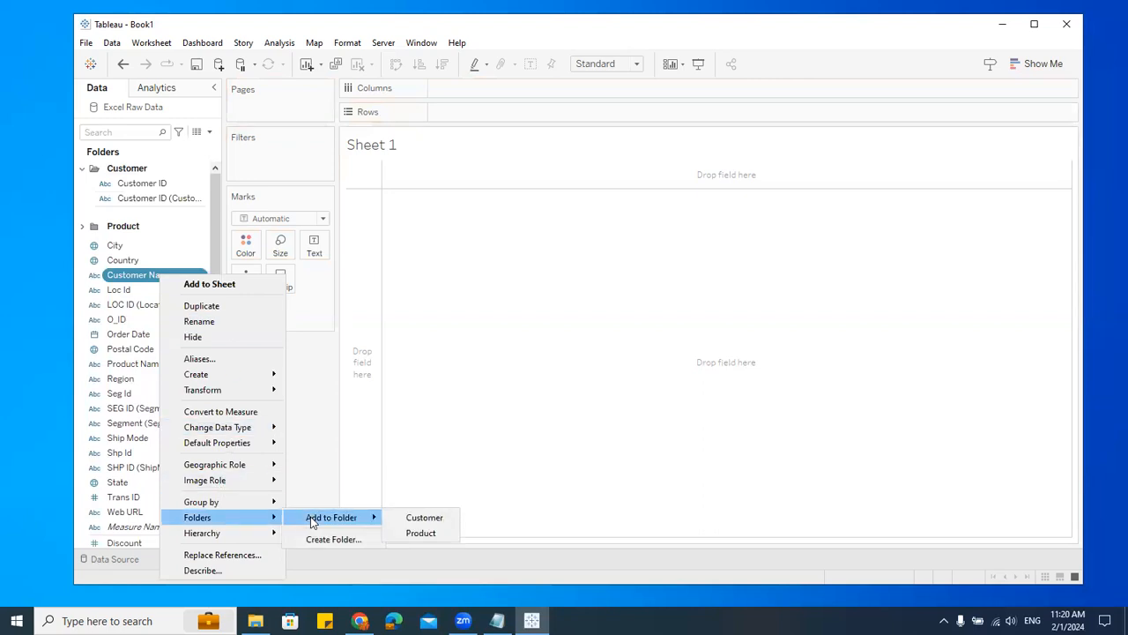
{"action": "left_click", "coordinate": [431, 519]}
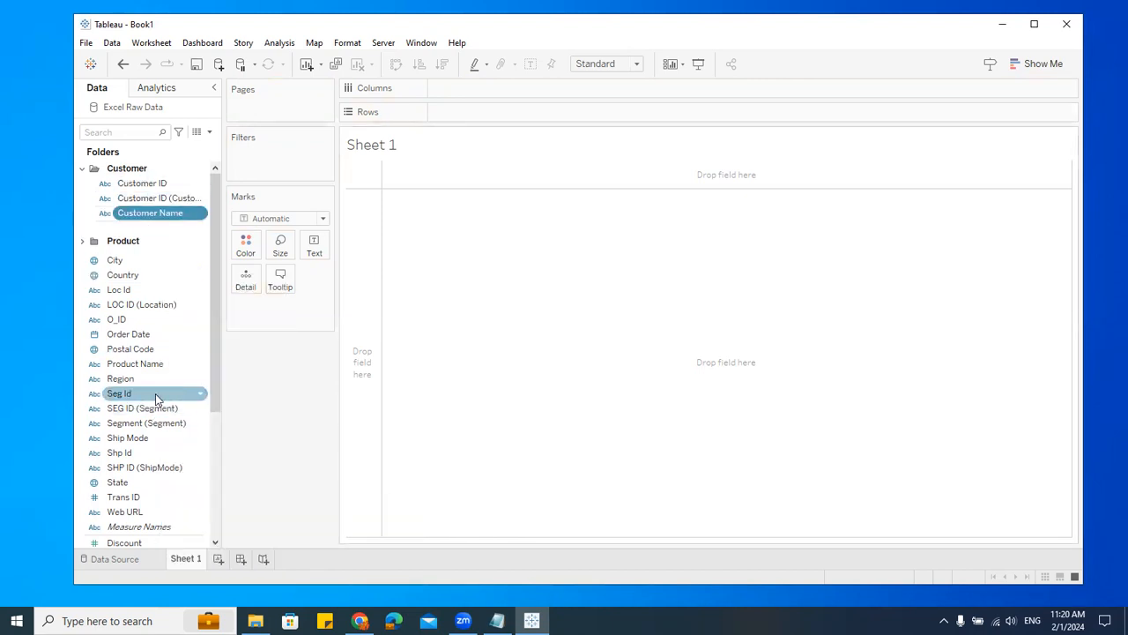
Step: Add Product Name to the Product folder, then collapse both the Customer and Product folders
{"action": "scroll", "coordinate": [155, 393], "scroll_direction": "down", "scroll_amount": 3}
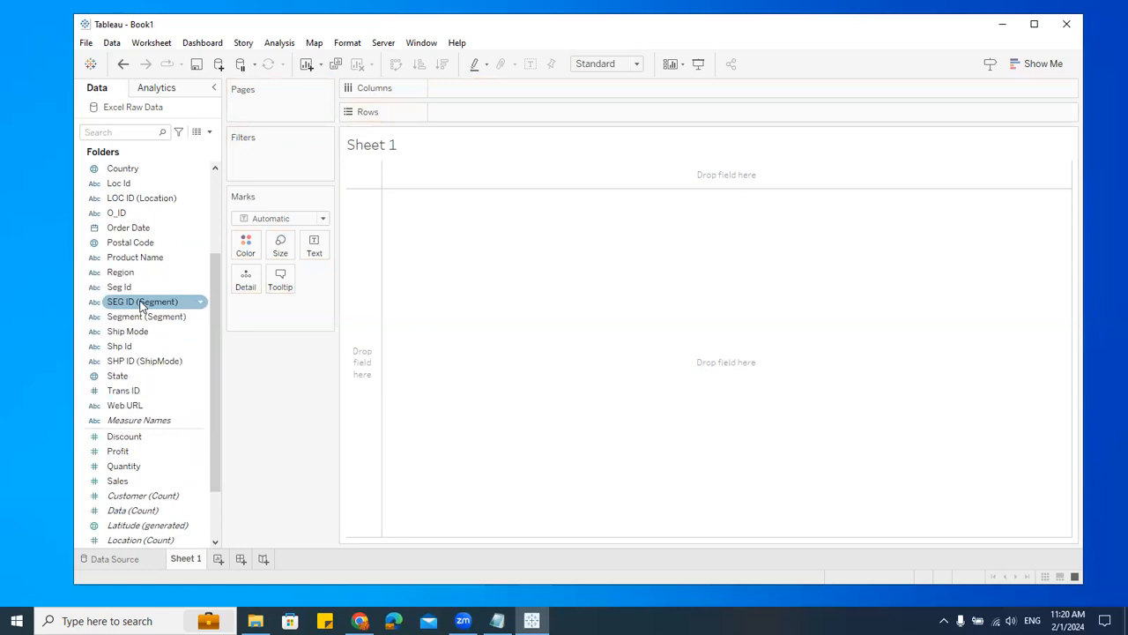
{"action": "right_click", "coordinate": [136, 258]}
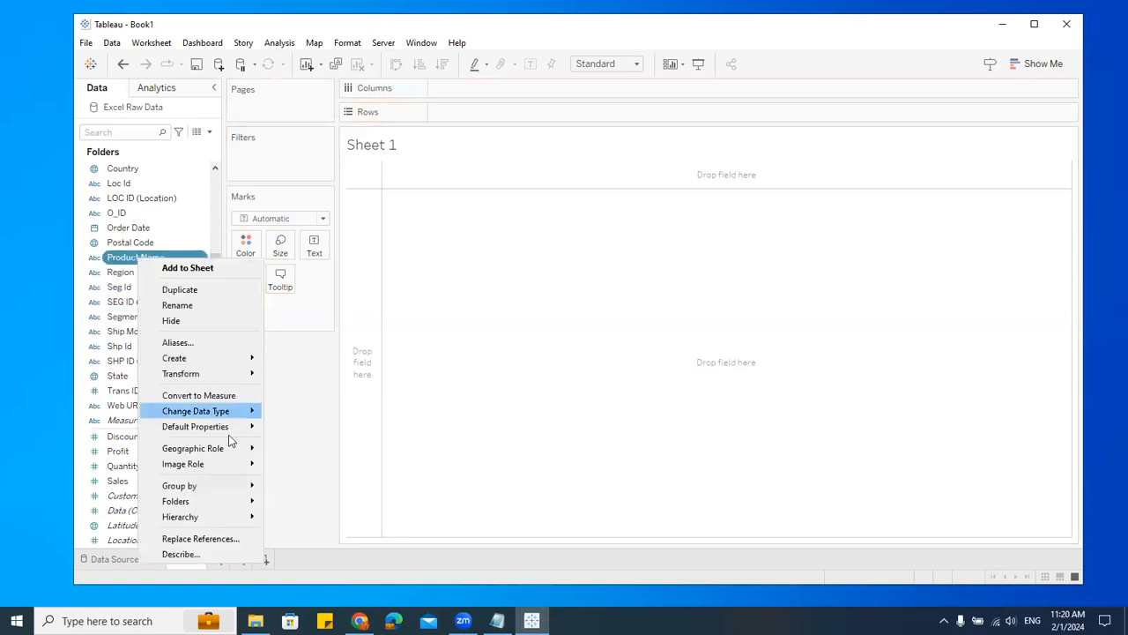
{"action": "mouse_move", "coordinate": [209, 504]}
{"action": "mouse_move", "coordinate": [325, 503]}
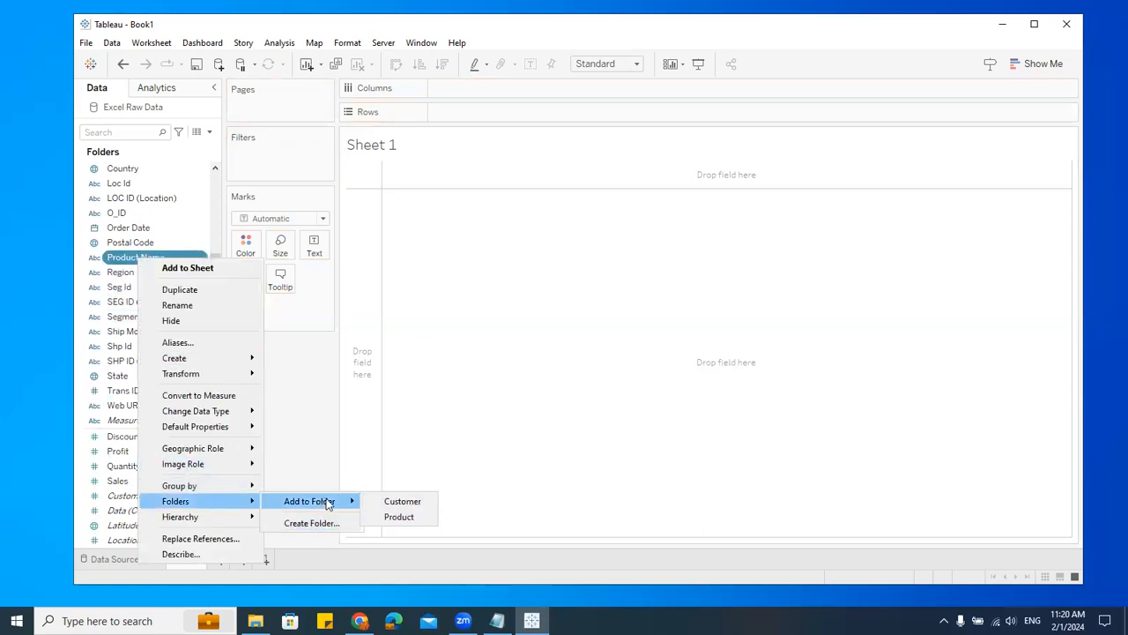
{"action": "left_click", "coordinate": [406, 520]}
{"action": "scroll", "coordinate": [176, 264], "scroll_direction": "up", "scroll_amount": 3}
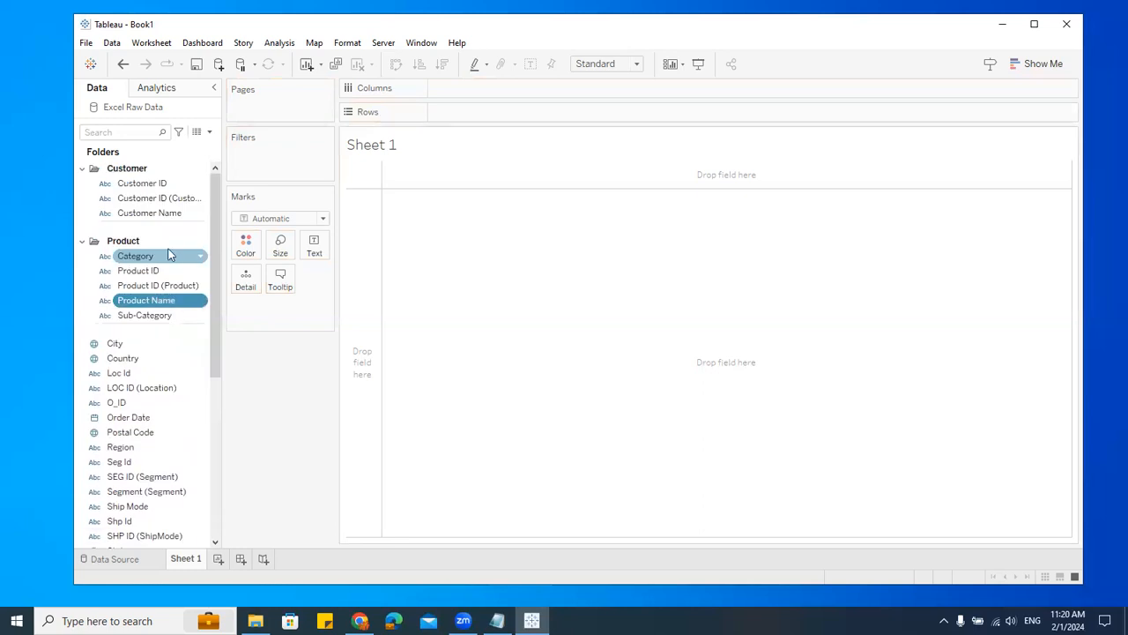
{"action": "left_click", "coordinate": [83, 169]}
{"action": "left_click", "coordinate": [82, 187]}
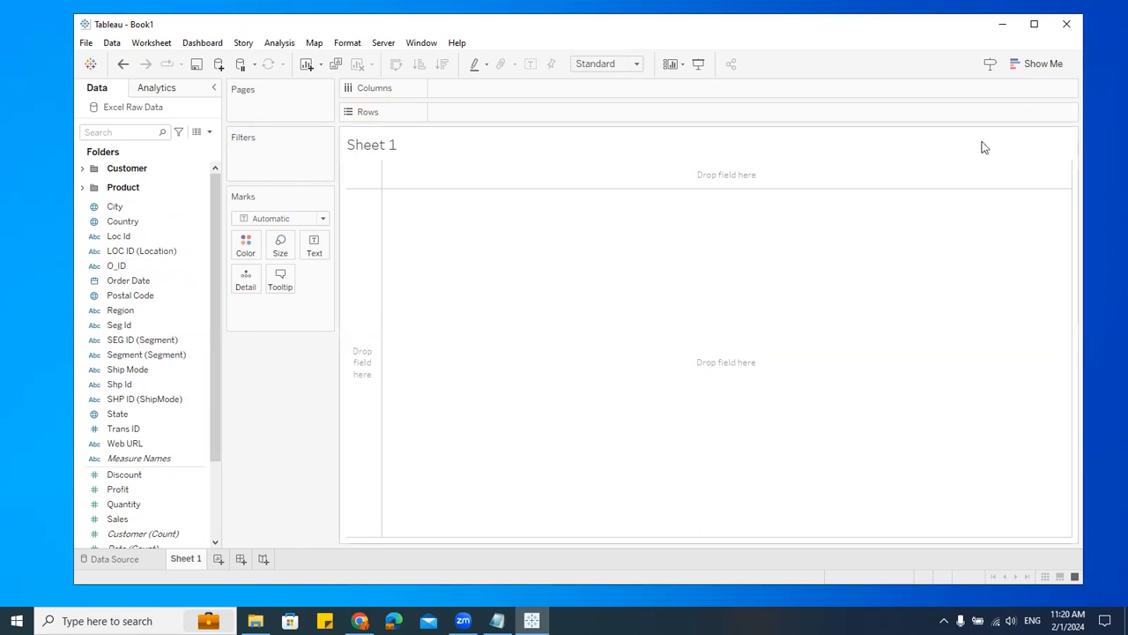
Step: Switch to Notepad and add a "Layout" heading with a "- Data Pane" entry below the notes
{"action": "left_click_drag", "start_coordinate": [587, 28], "coordinate": [582, 22]}
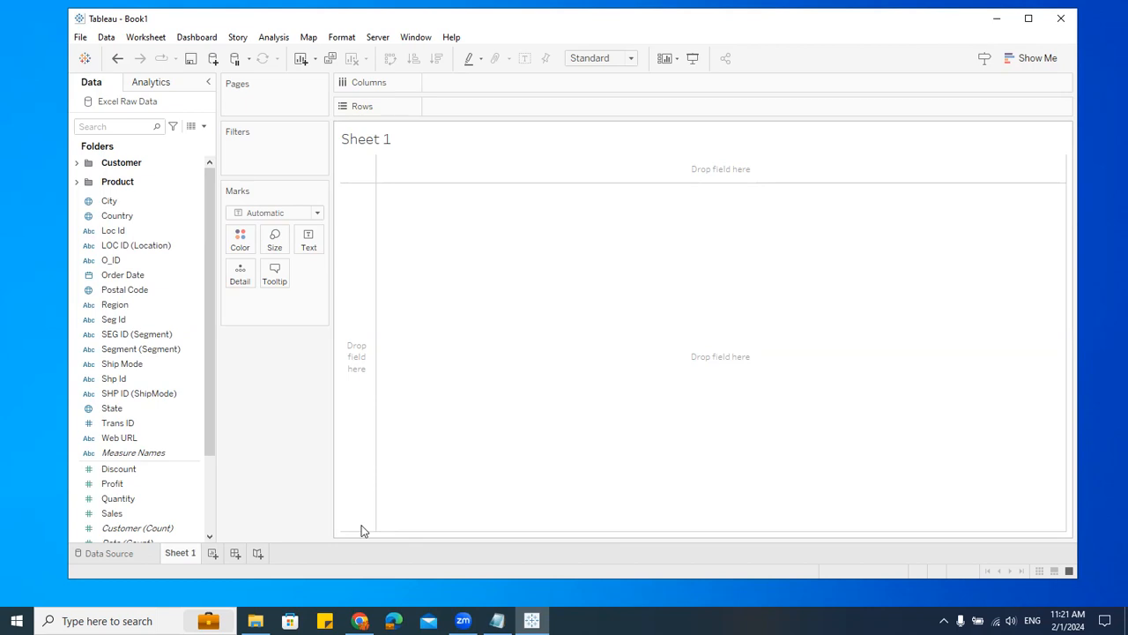
{"action": "left_click", "coordinate": [497, 620]}
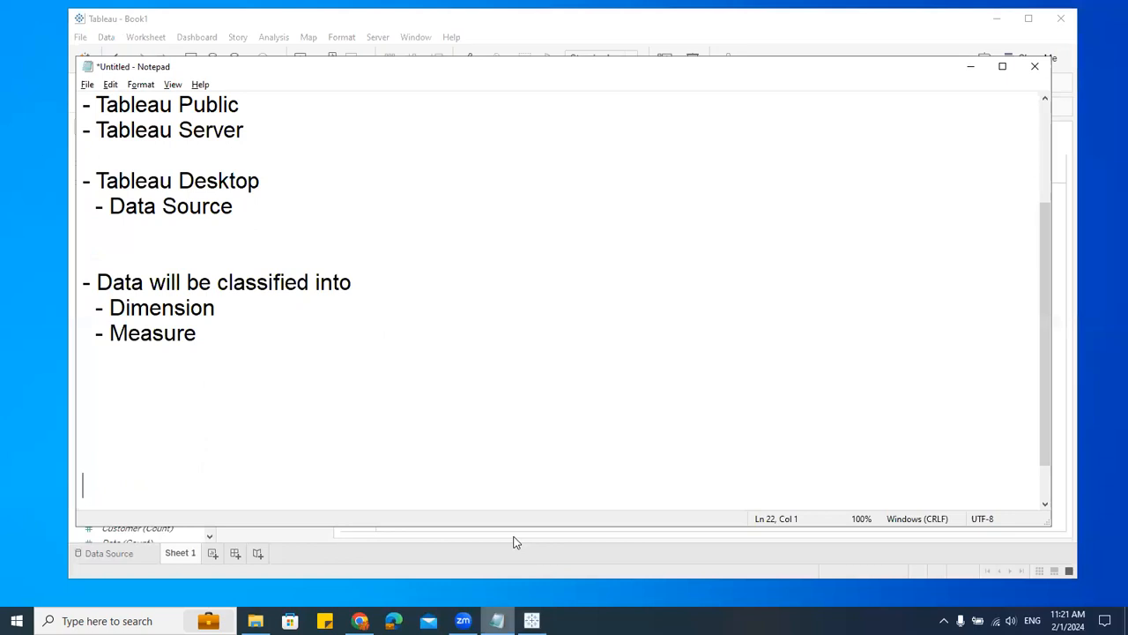
{"action": "left_click_drag", "start_coordinate": [278, 76], "coordinate": [532, 33]}
{"action": "left_click", "coordinate": [491, 280]}
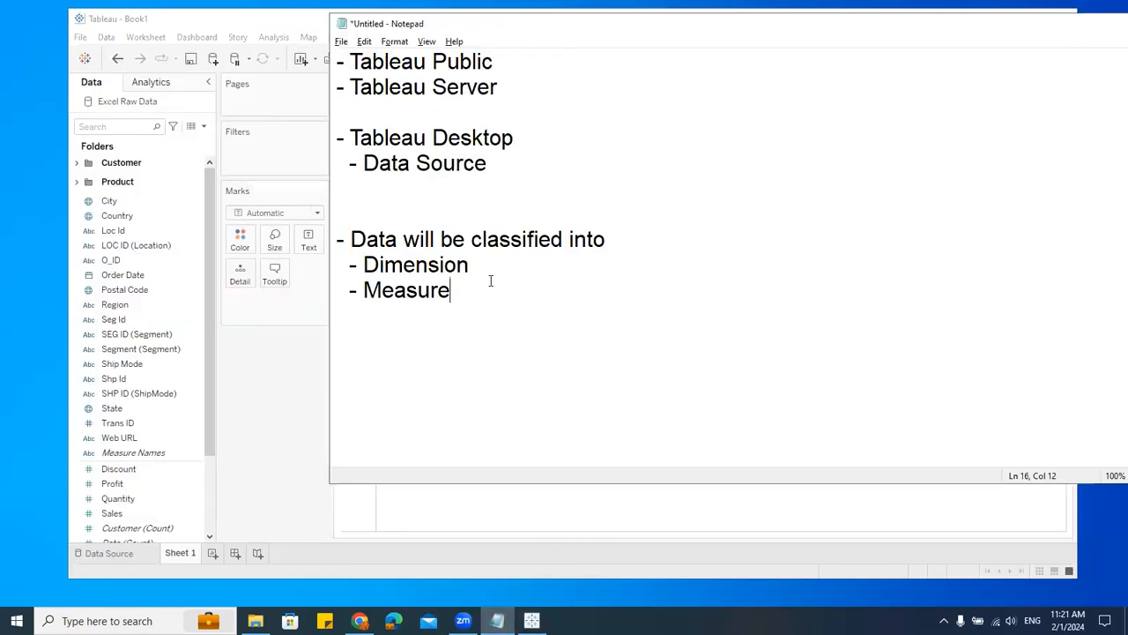
{"action": "key", "text": "Return"}
{"action": "key", "text": "Return"}
{"action": "key", "text": "Return"}
{"action": "type", "text": "Layout"}
{"action": "key", "text": "Return"}
{"action": "type", "text": "-"}
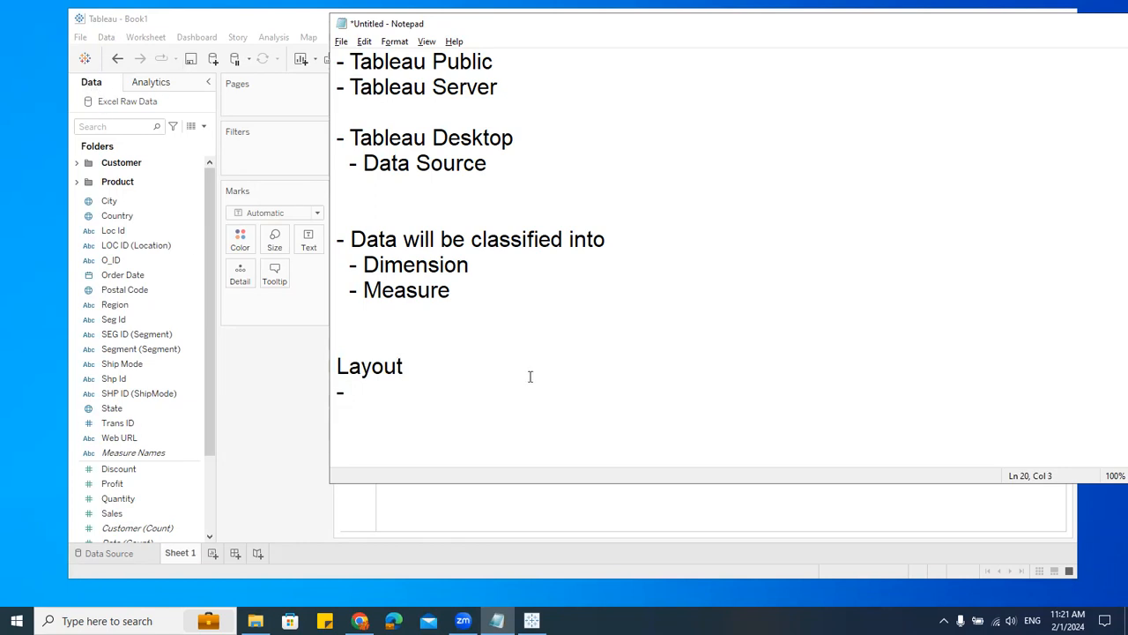
{"action": "type", "text": "Data Pane"}
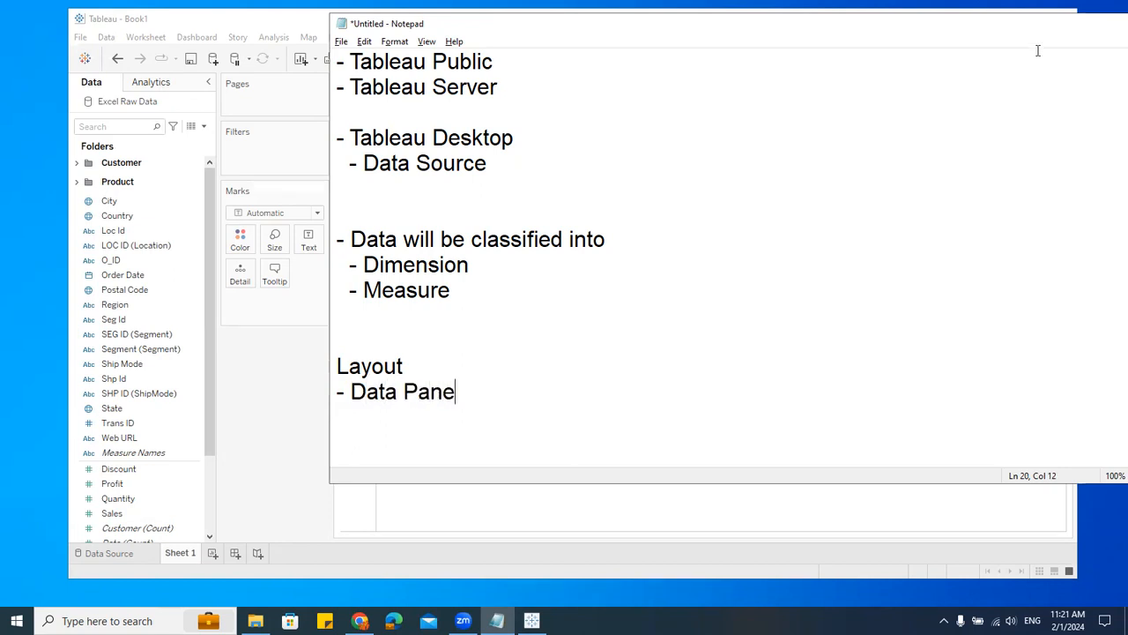
Step: Return to Tableau and examine the Worksheet menu and the Analytics and Data panes
{"action": "left_click", "coordinate": [991, 23]}
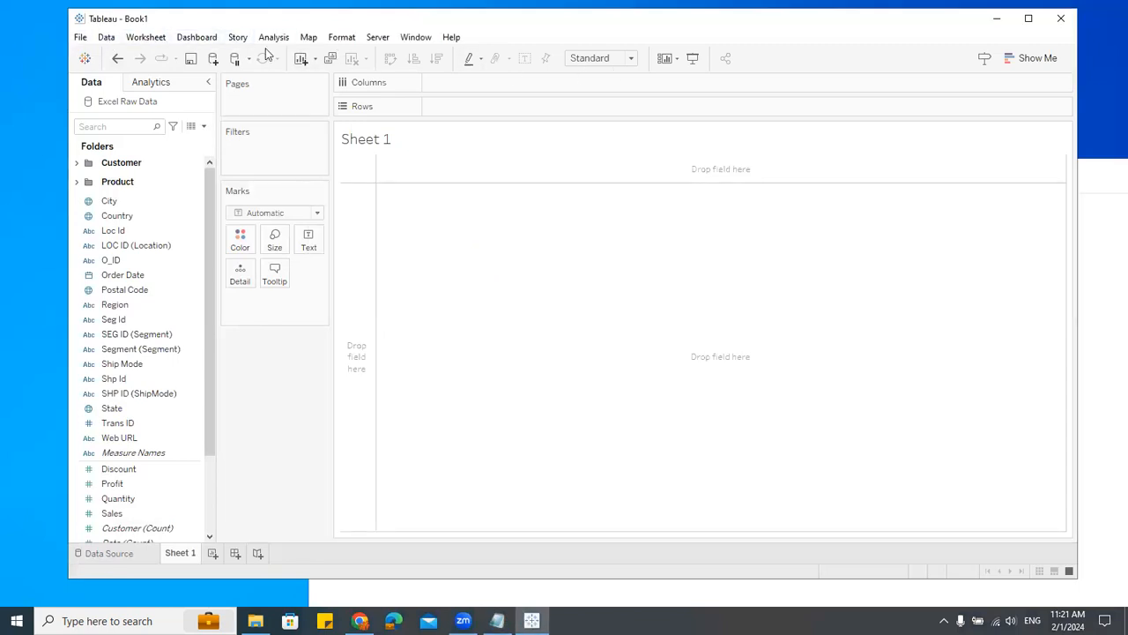
{"action": "left_click", "coordinate": [151, 37]}
{"action": "left_click", "coordinate": [151, 37]}
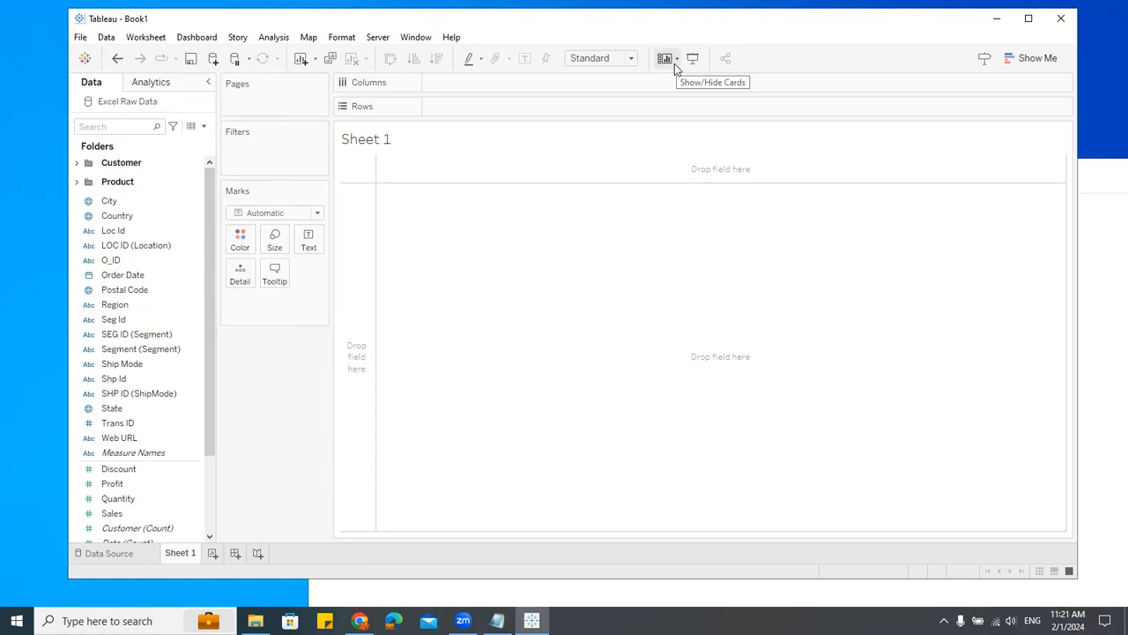
{"action": "left_click", "coordinate": [141, 83]}
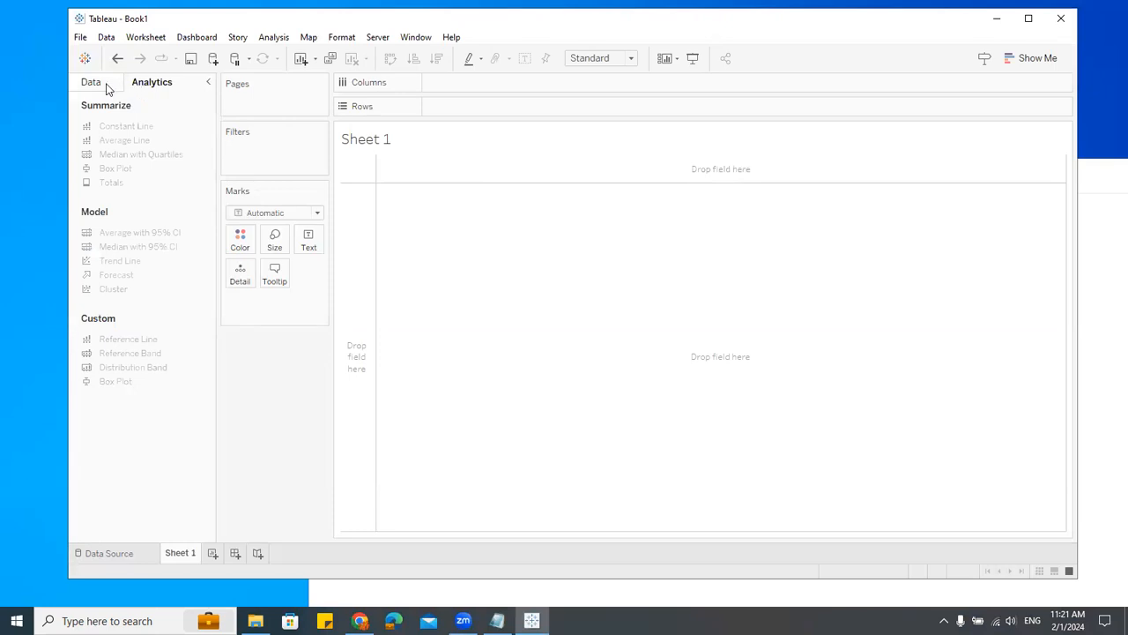
{"action": "left_click", "coordinate": [106, 88]}
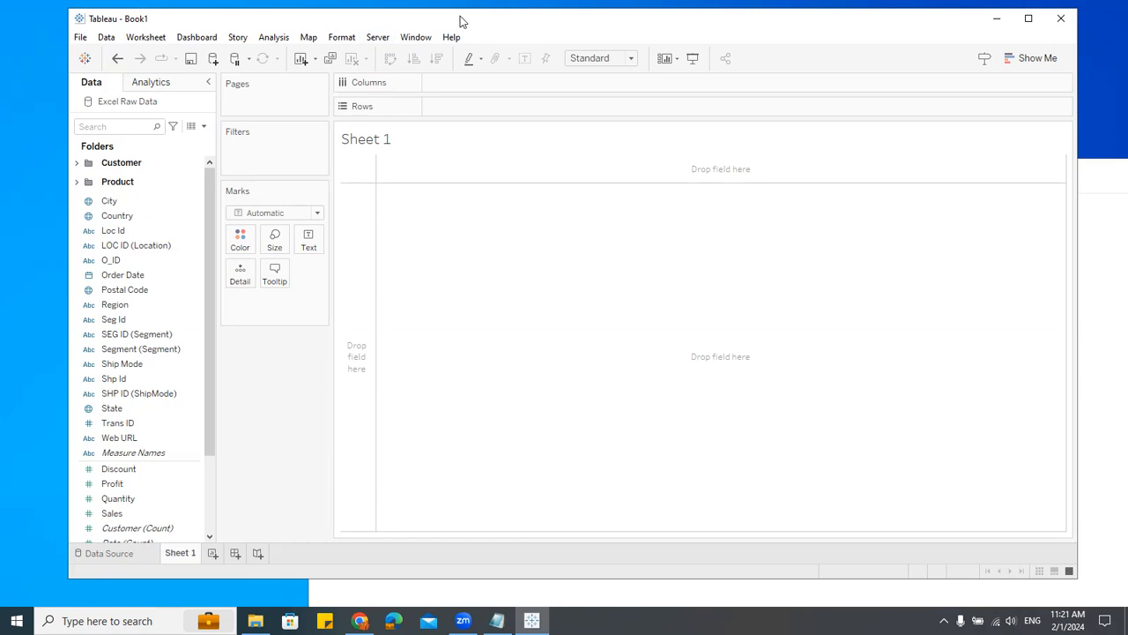
{"action": "left_click_drag", "start_coordinate": [458, 21], "coordinate": [447, 20]}
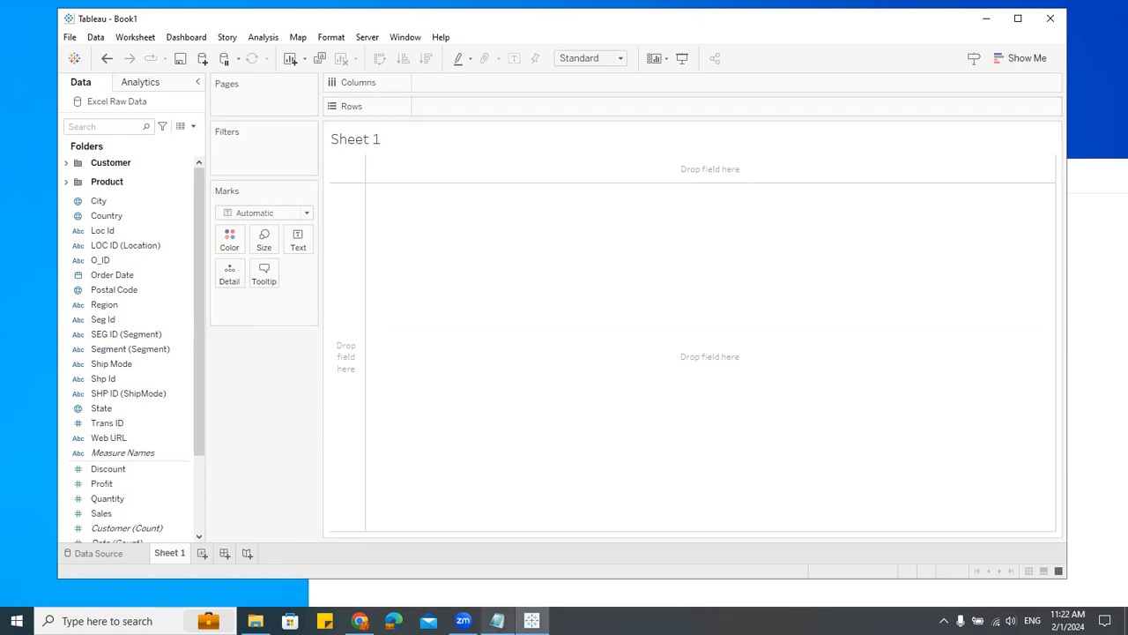
Step: Add "- Shelves" with "- Pages" and "- Filters" sub-entries under Layout in the notes
{"action": "left_click", "coordinate": [497, 620]}
{"action": "key", "text": "Return"}
{"action": "type", "text": "- Shelves"}
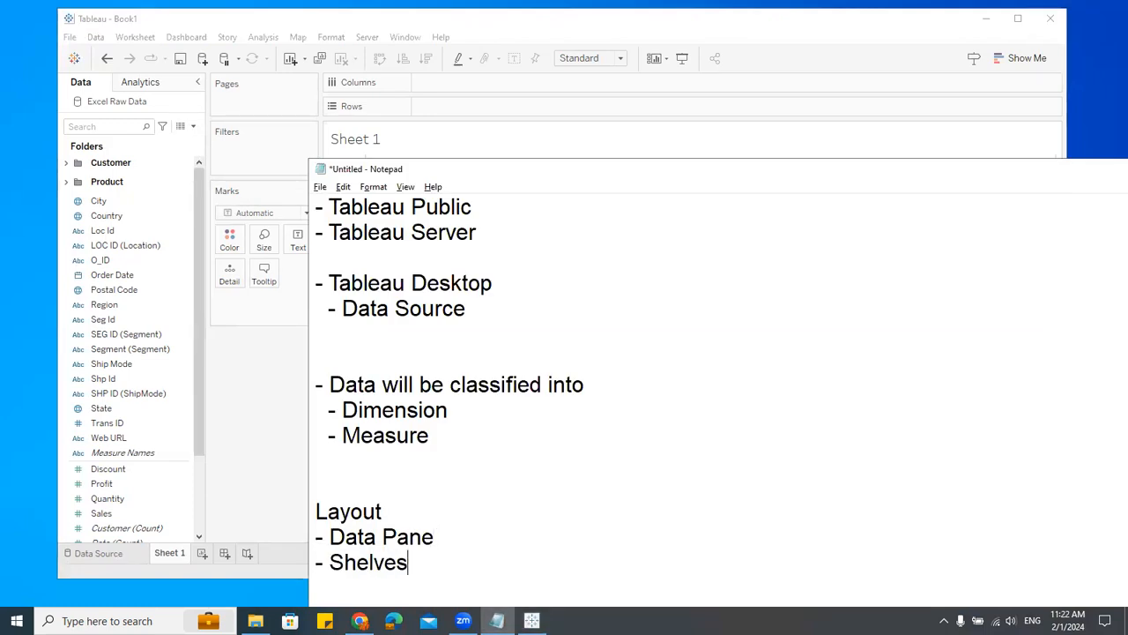
{"action": "key", "text": "Return"}
{"action": "type", "text": "- Pages"}
{"action": "key", "text": "Return"}
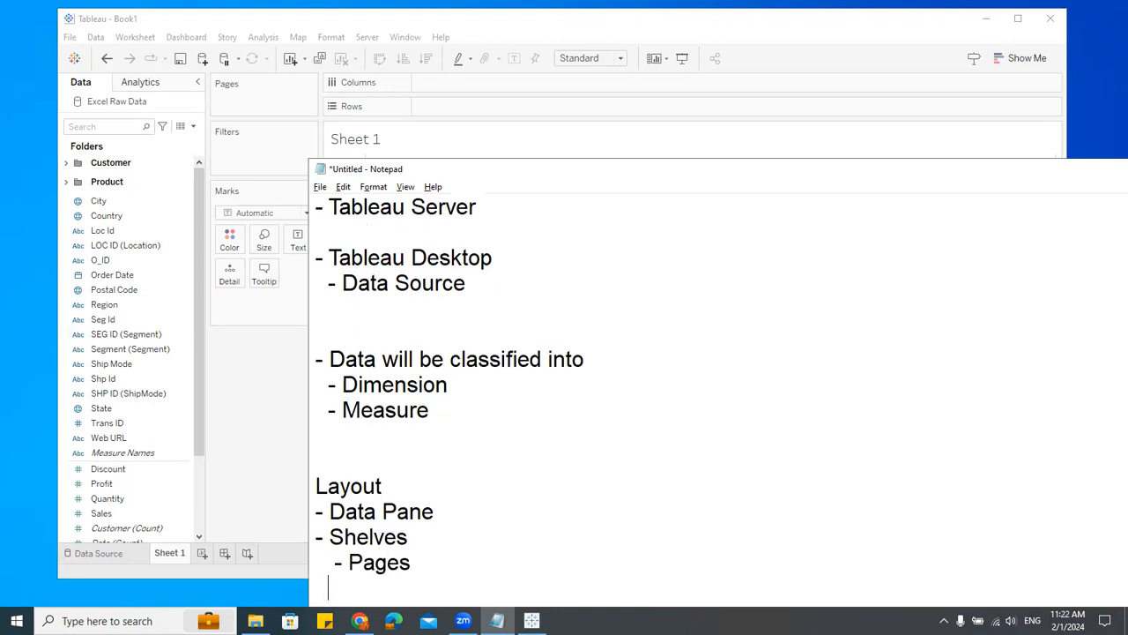
{"action": "type", "text": "- Filters"}
Step: Add "- Marks", "- Rows" and "- Columns" entries under Shelves in the notes
{"action": "scroll", "coordinate": [524, 493], "scroll_direction": "down", "scroll_amount": 3}
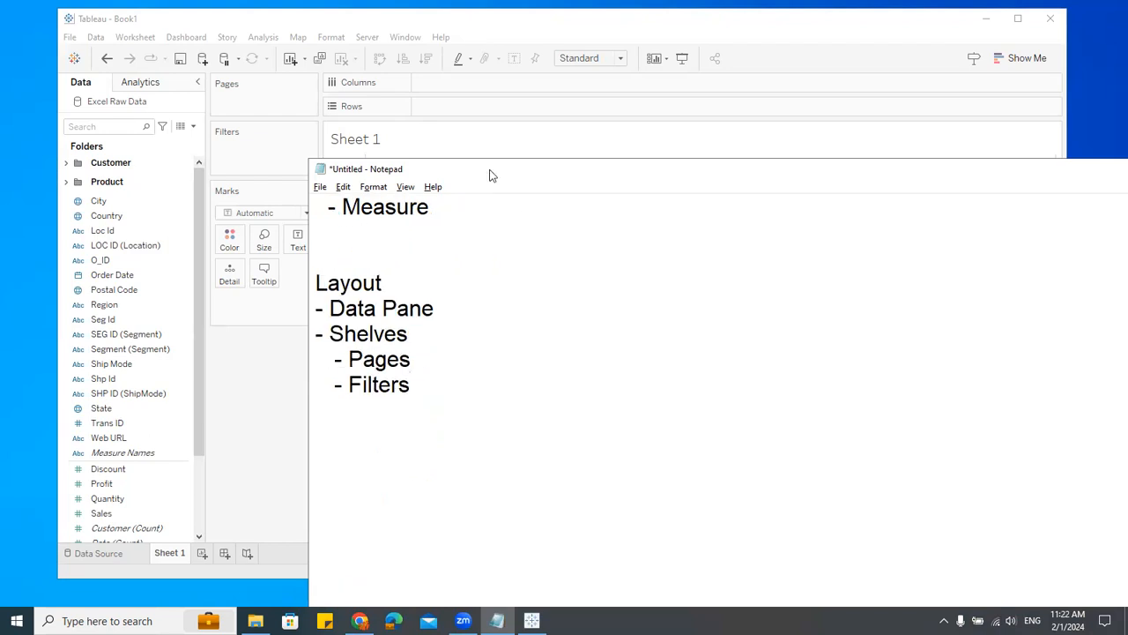
{"action": "left_click_drag", "start_coordinate": [491, 176], "coordinate": [566, 79]}
{"action": "key", "text": "Return"}
{"action": "type", "text": "- Marks"}
{"action": "key", "text": "Return"}
{"action": "type", "text": "- Rows"}
{"action": "key", "text": "Return"}
{"action": "type", "text": "- COoluim"}
{"action": "key", "text": "BackSpace"}
{"action": "key", "text": "BackSpace"}
{"action": "key", "text": "BackSpace"}
{"action": "type", "text": "oluimn"}
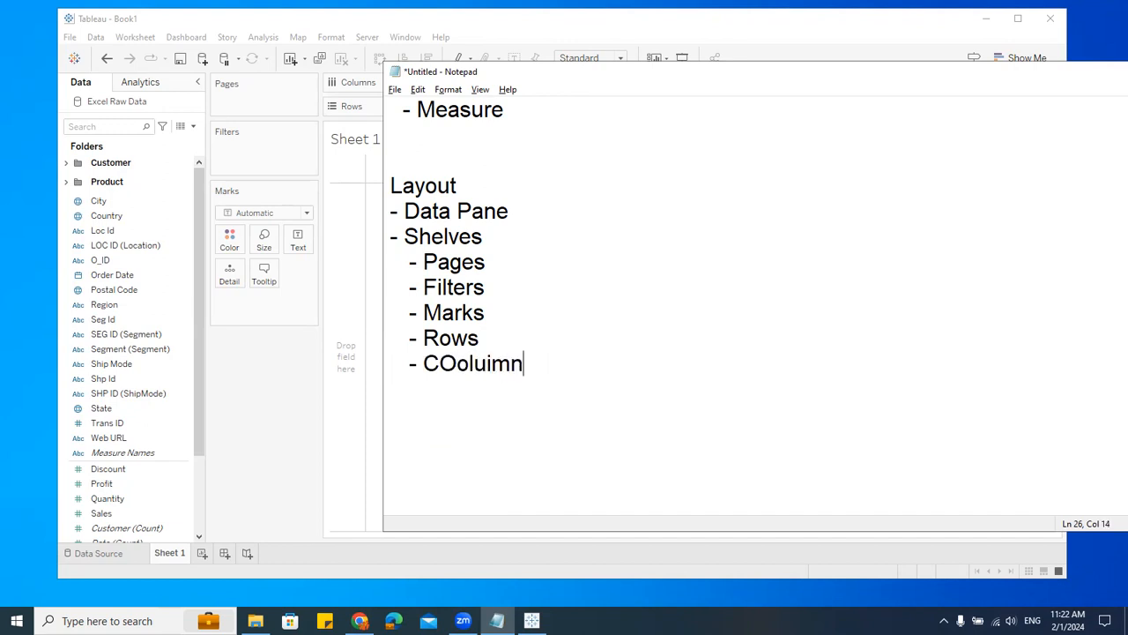
{"action": "key", "text": "BackSpace"}
{"action": "key", "text": "BackSpace"}
{"action": "key", "text": "BackSpace"}
{"action": "key", "text": "BackSpace"}
{"action": "key", "text": "BackSpace"}
{"action": "key", "text": "BackSpace"}
{"action": "key", "text": "BackSpace"}
{"action": "type", "text": "olumns"}
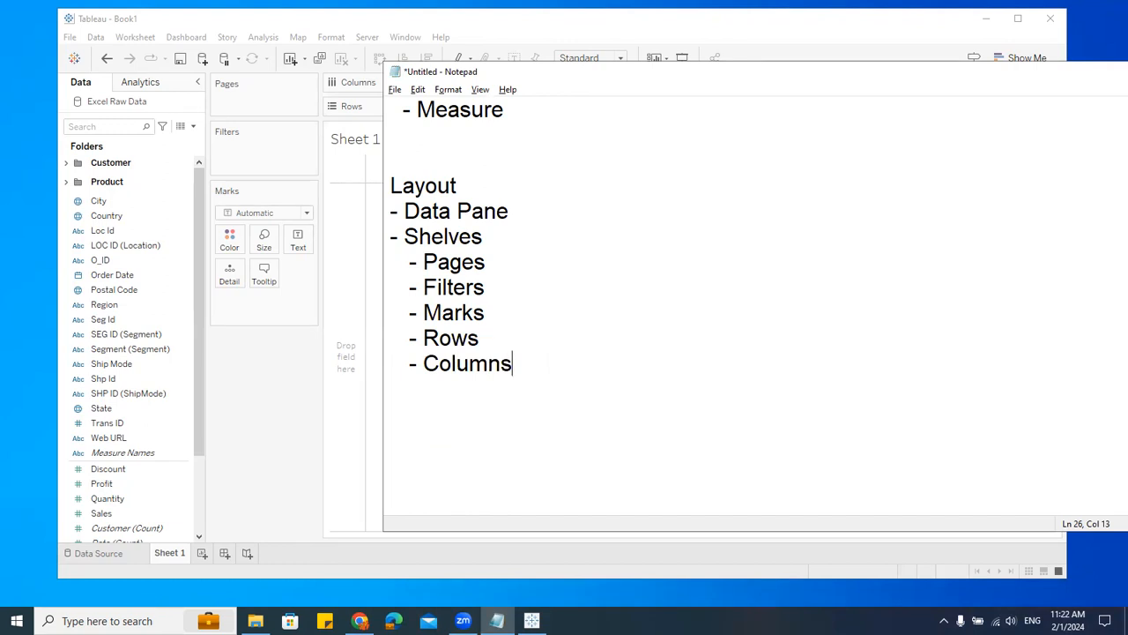
Step: Add a "- Workspace / Canvas" entry under Shelves in the notes and return to Tableau
{"action": "left_click", "coordinate": [297, 382]}
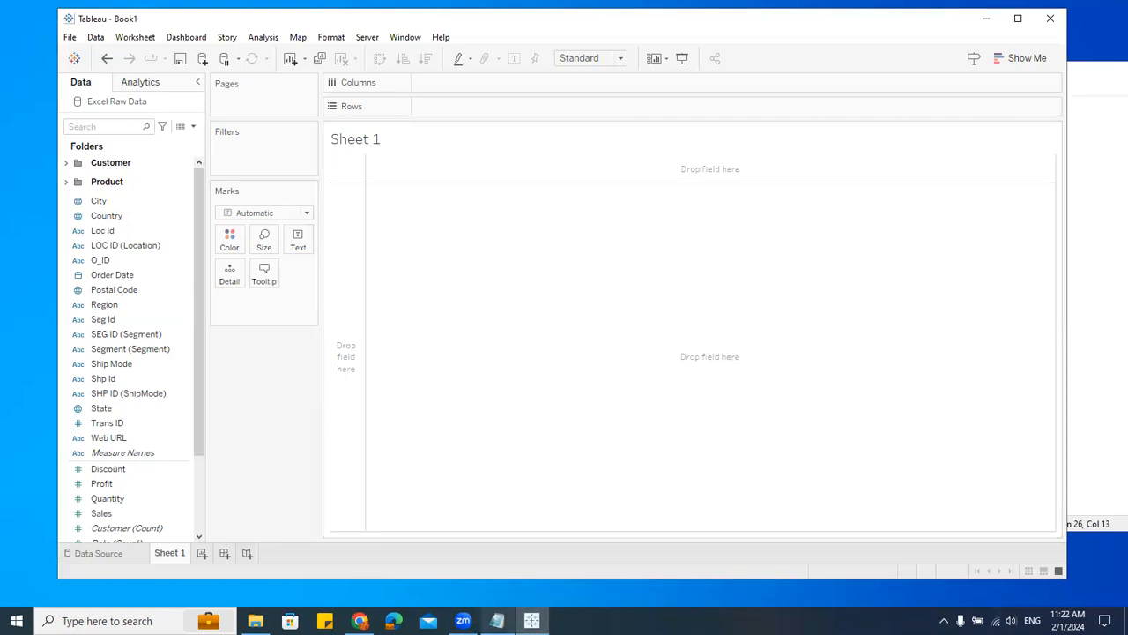
{"action": "left_click", "coordinate": [497, 621]}
{"action": "key", "text": "Return"}
{"action": "type", "text": "- EO"}
{"action": "key", "text": "BackSpace"}
{"action": "key", "text": "BackSpace"}
{"action": "type", "text": "Workspace / C"}
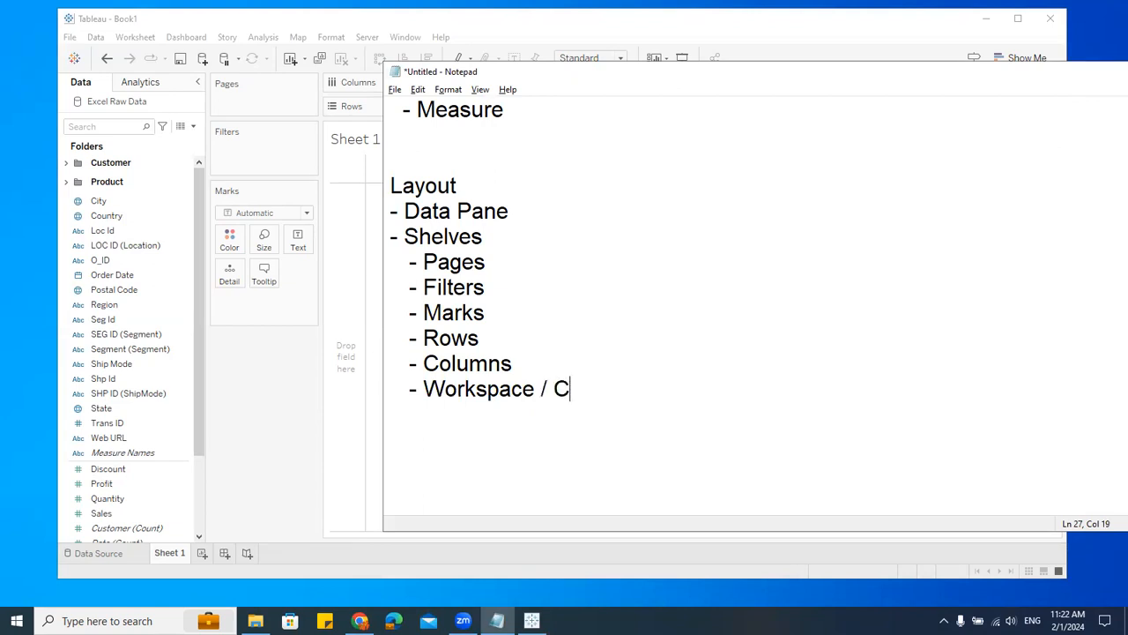
{"action": "type", "text": "anvas"}
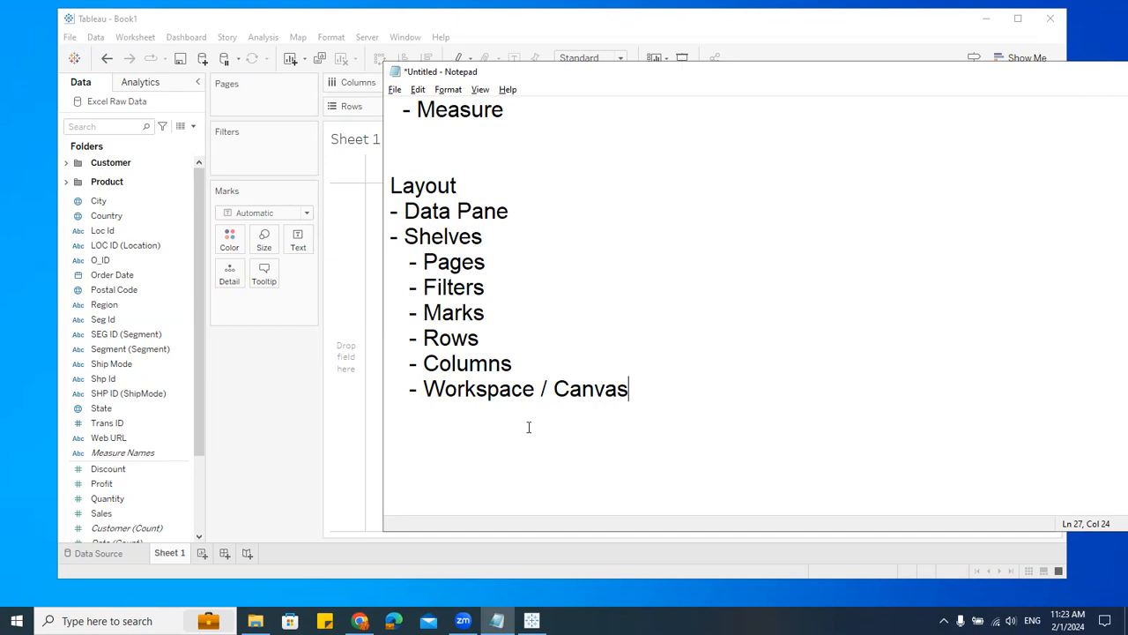
{"action": "left_click", "coordinate": [296, 394]}
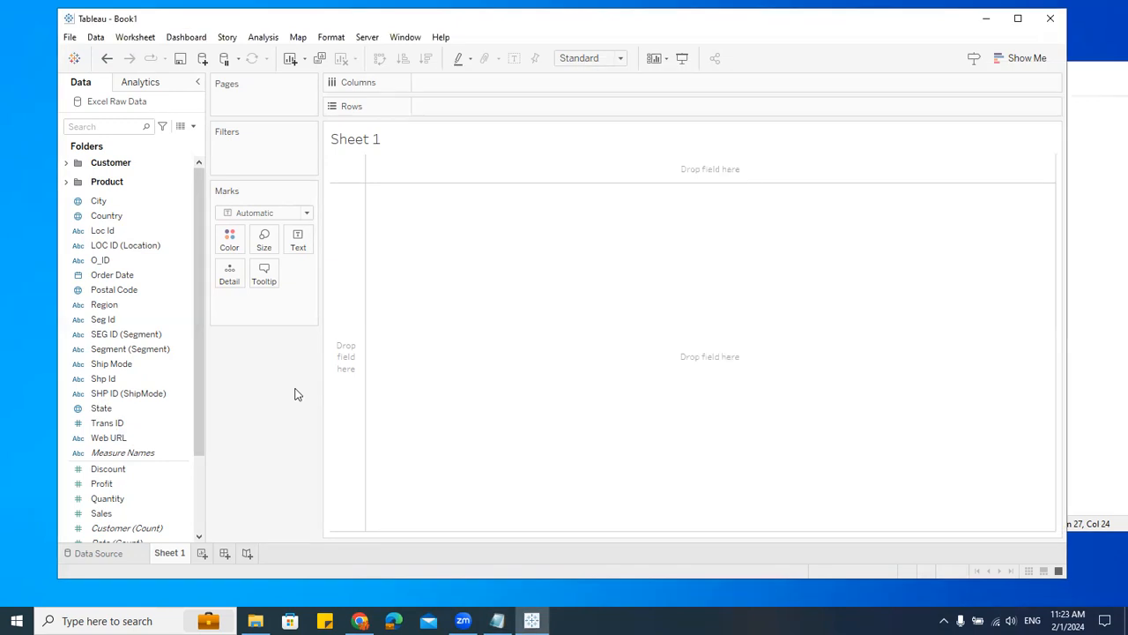
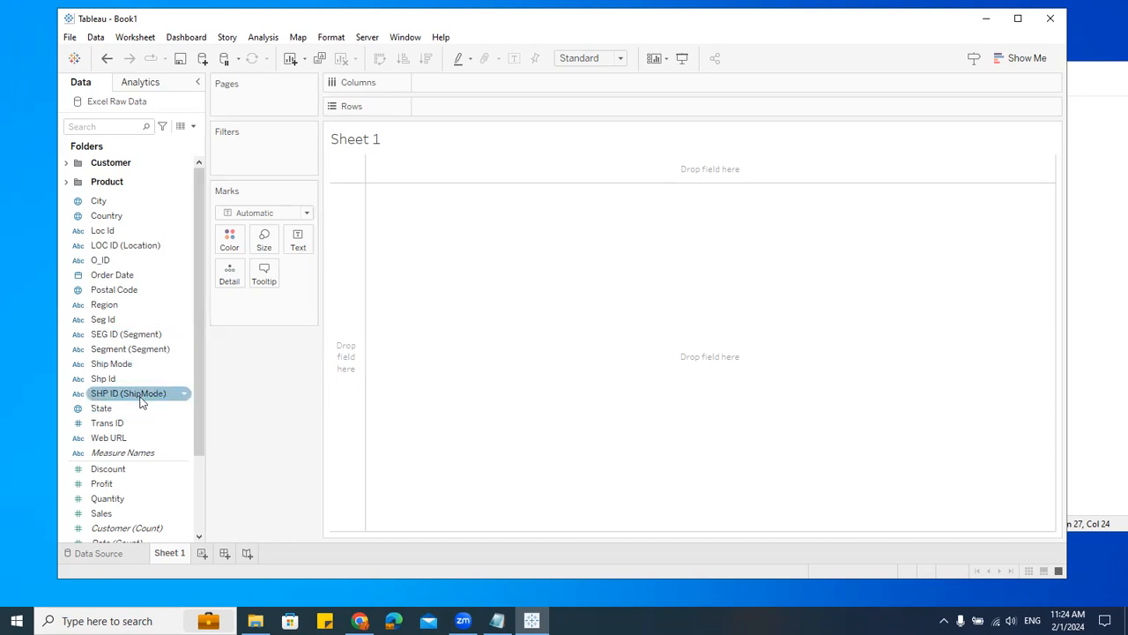
Step: Expand the Customer and Product folders and browse through the Data pane's dimension and measure fields
{"action": "left_click", "coordinate": [103, 309]}
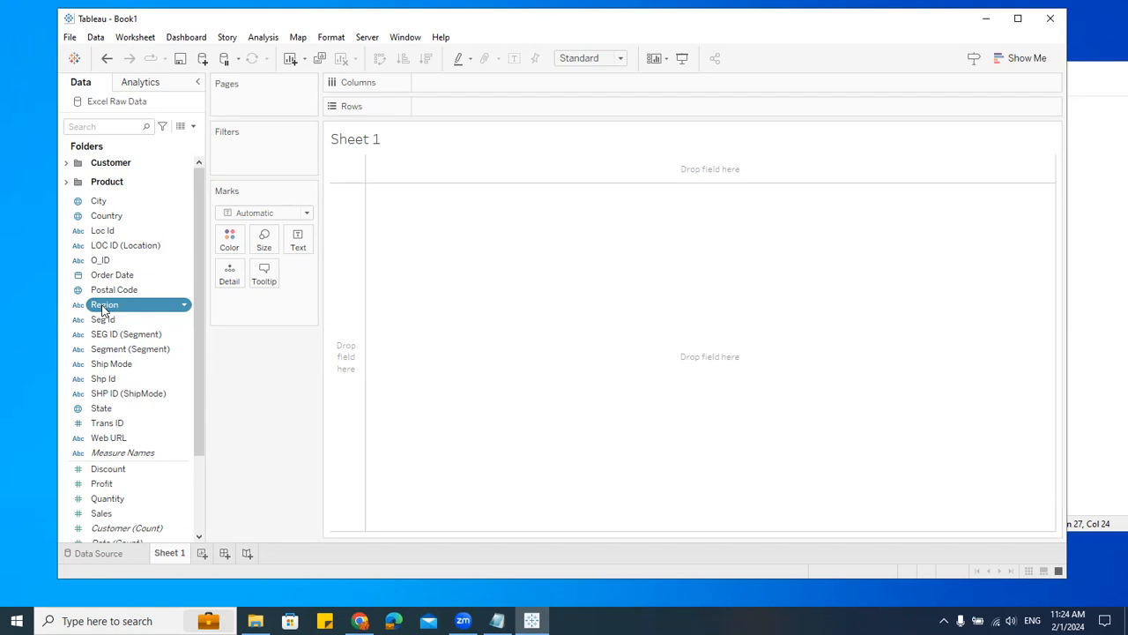
{"action": "left_click_drag", "start_coordinate": [103, 309], "coordinate": [132, 320]}
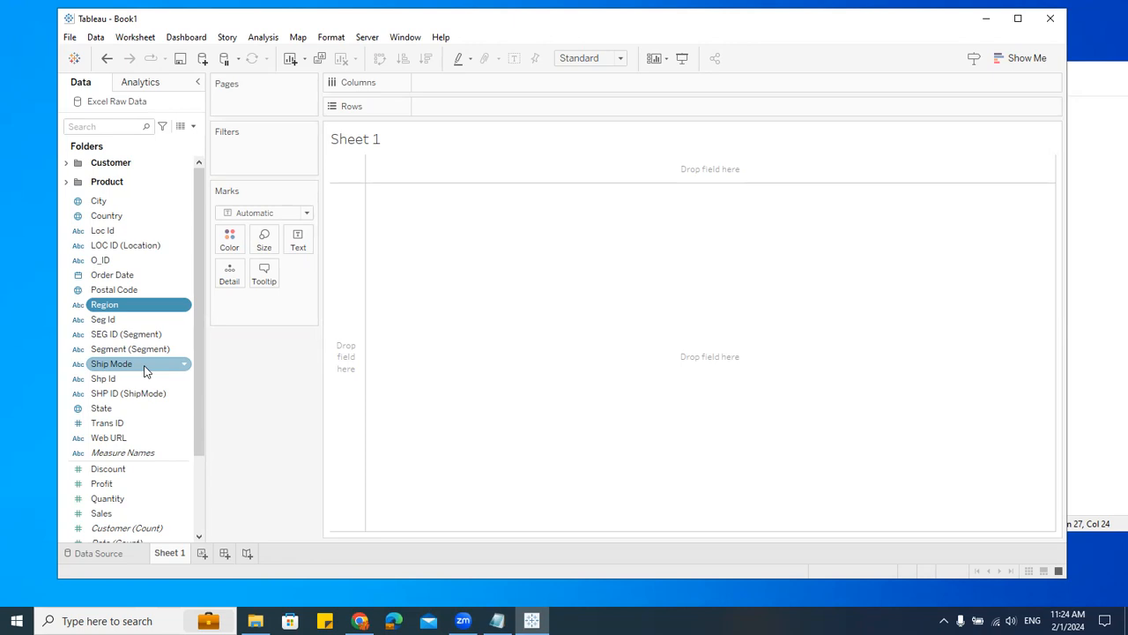
{"action": "left_click", "coordinate": [66, 182]}
{"action": "left_click", "coordinate": [67, 163]}
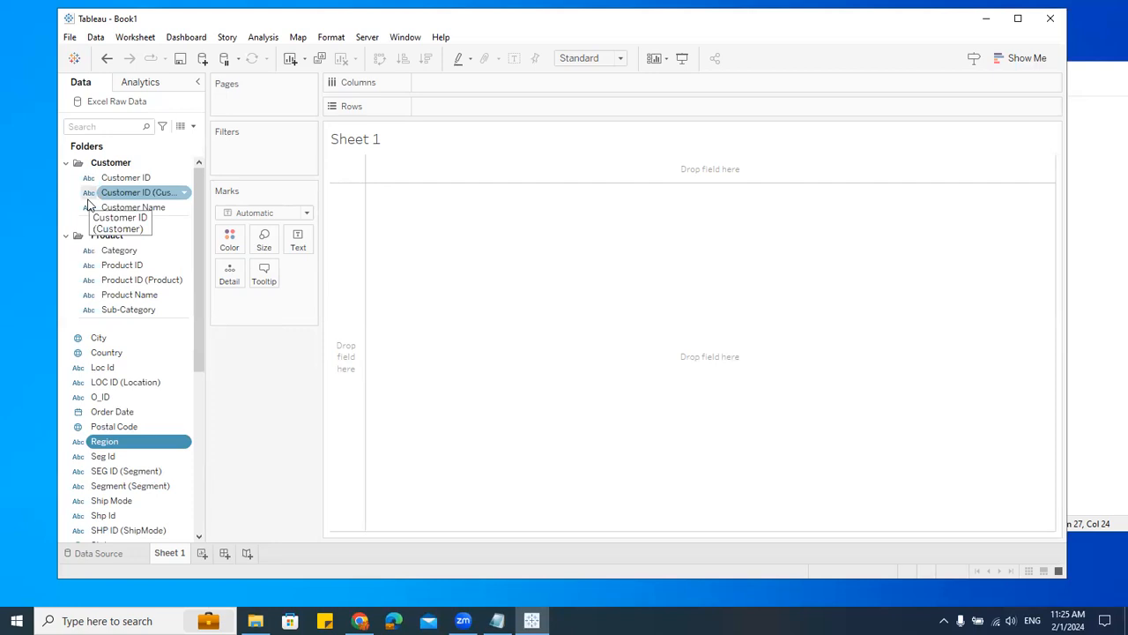
{"action": "scroll", "coordinate": [115, 291], "scroll_direction": "down", "scroll_amount": 3}
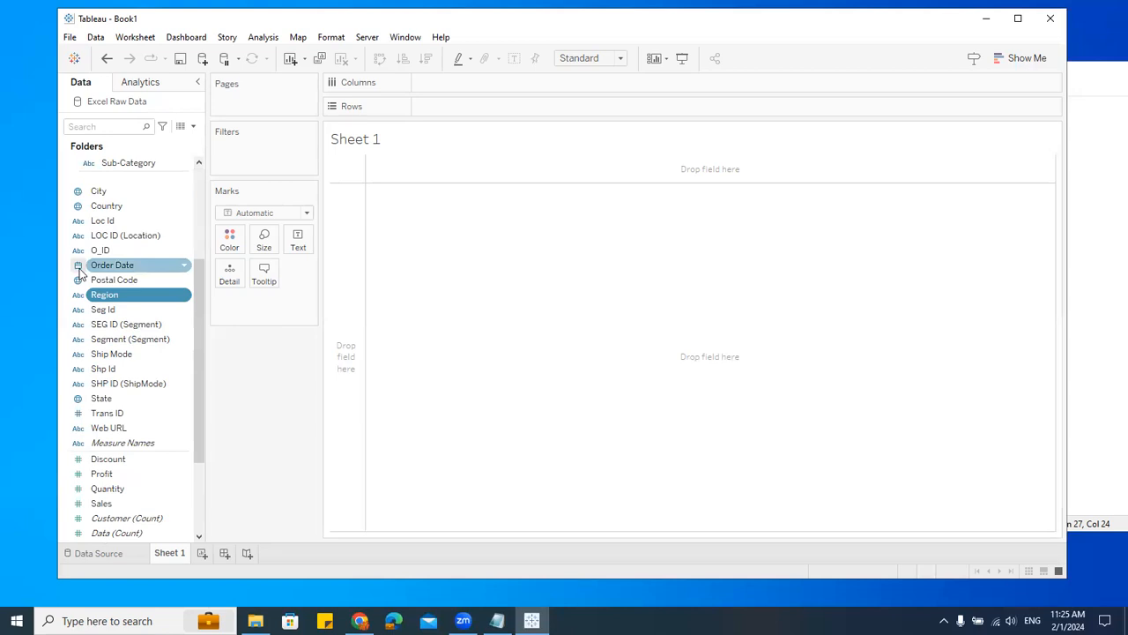
{"action": "scroll", "coordinate": [93, 368], "scroll_direction": "down", "scroll_amount": 1}
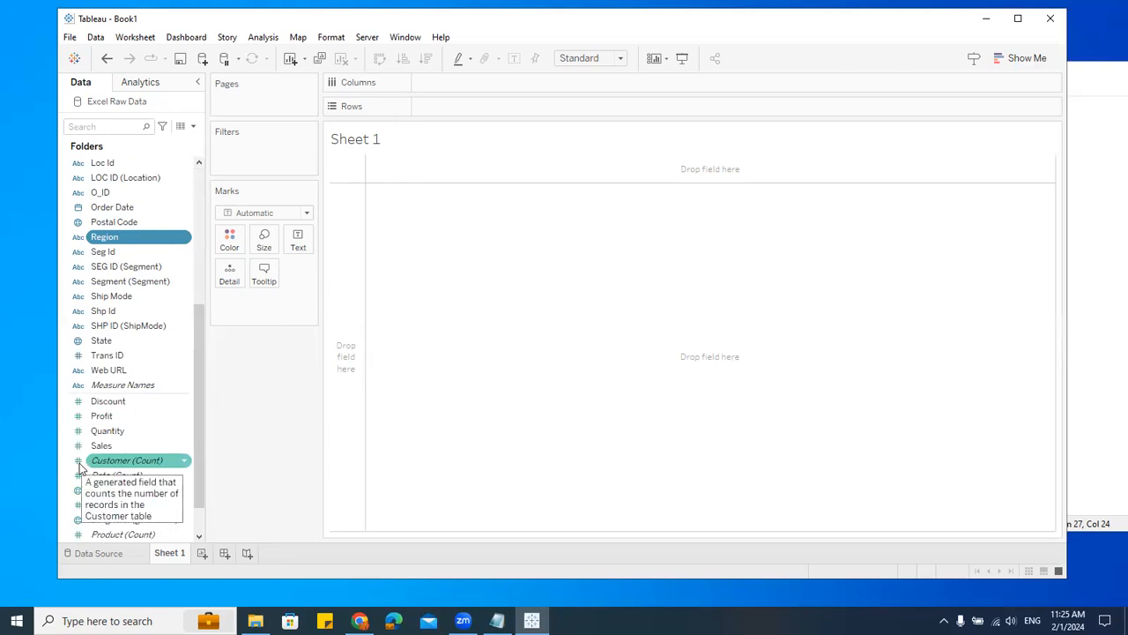
{"action": "scroll", "coordinate": [79, 467], "scroll_direction": "up", "scroll_amount": 1}
{"action": "scroll", "coordinate": [84, 414], "scroll_direction": "down", "scroll_amount": 2}
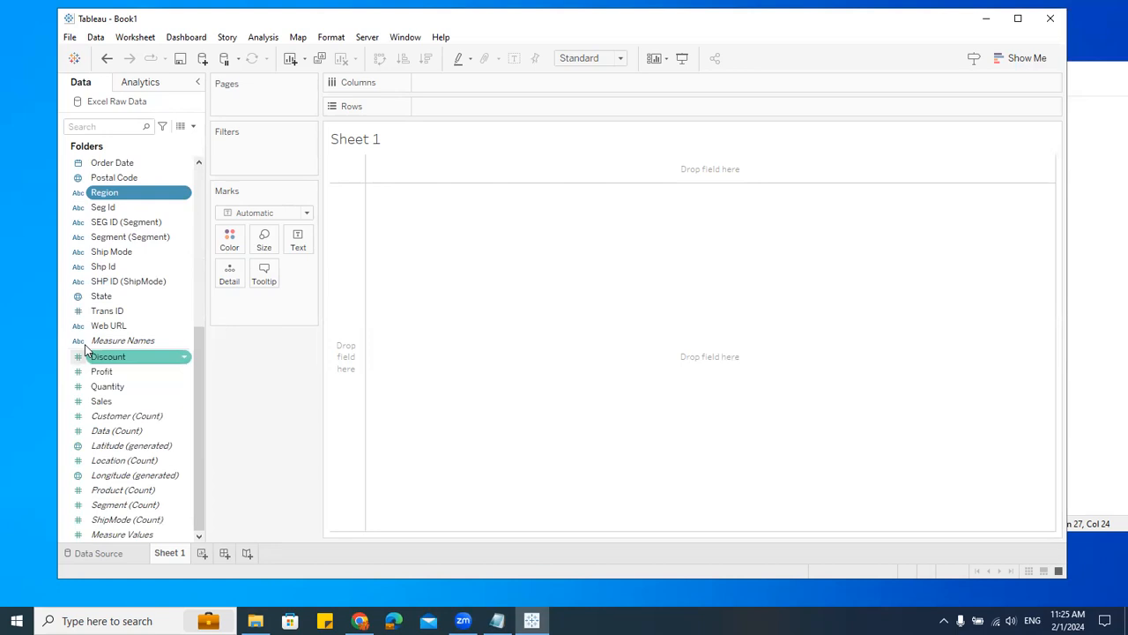
{"action": "scroll", "coordinate": [81, 335], "scroll_direction": "up", "scroll_amount": 3}
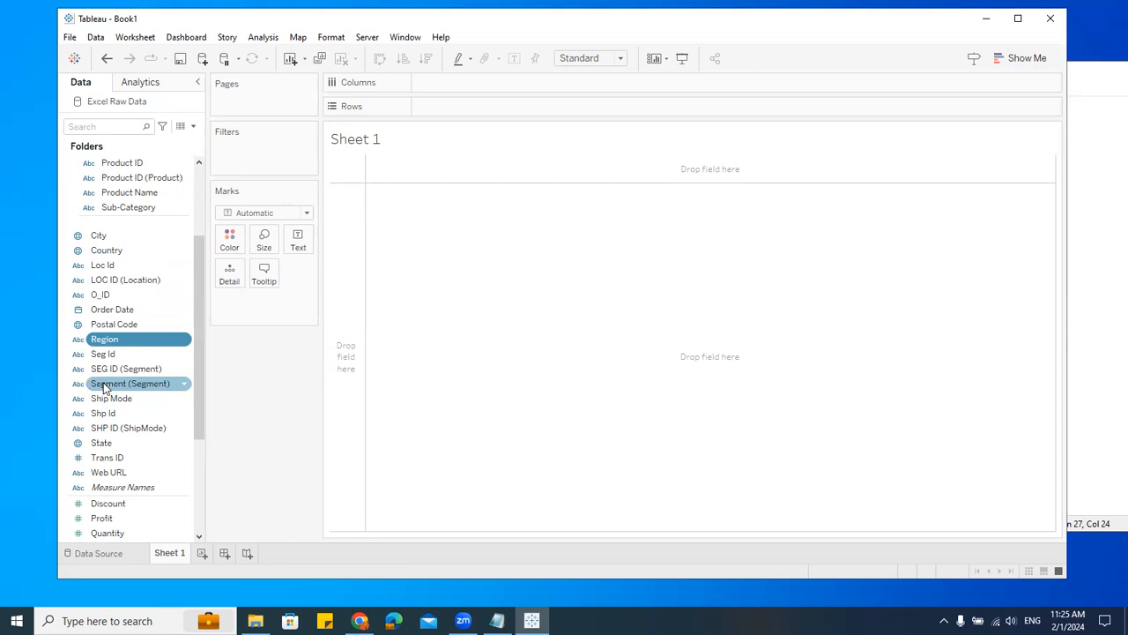
{"action": "scroll", "coordinate": [103, 388], "scroll_direction": "up", "scroll_amount": 3}
Step: Inspect the data type options for Customer Name, close them, and collapse the Customer and Product folders
{"action": "left_click", "coordinate": [88, 207]}
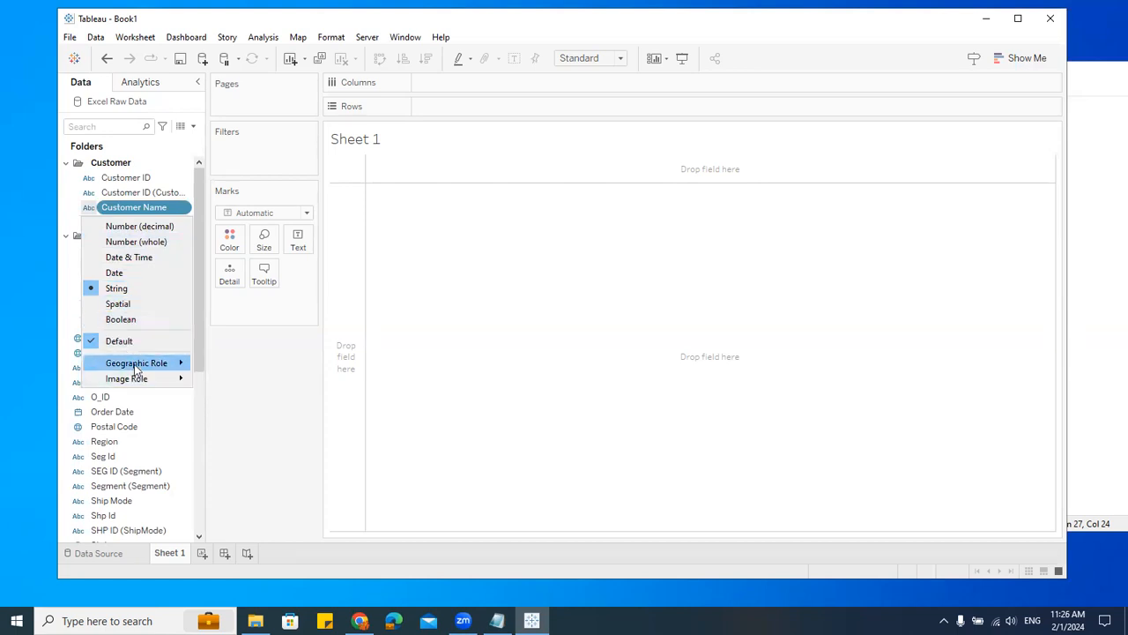
{"action": "mouse_move", "coordinate": [141, 380]}
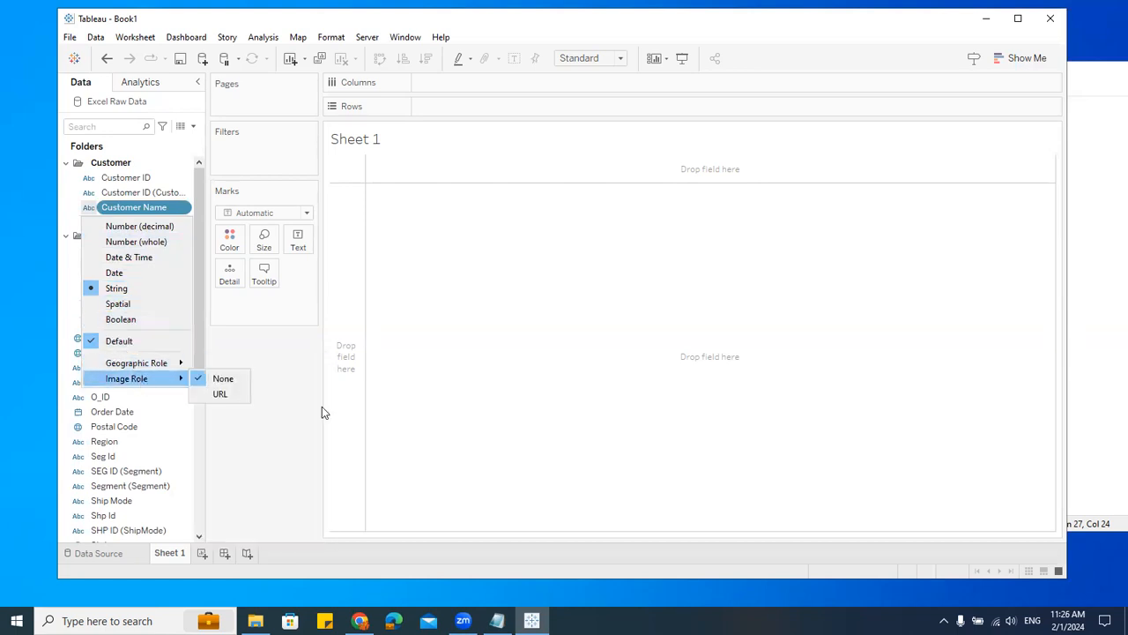
{"action": "left_click", "coordinate": [318, 445]}
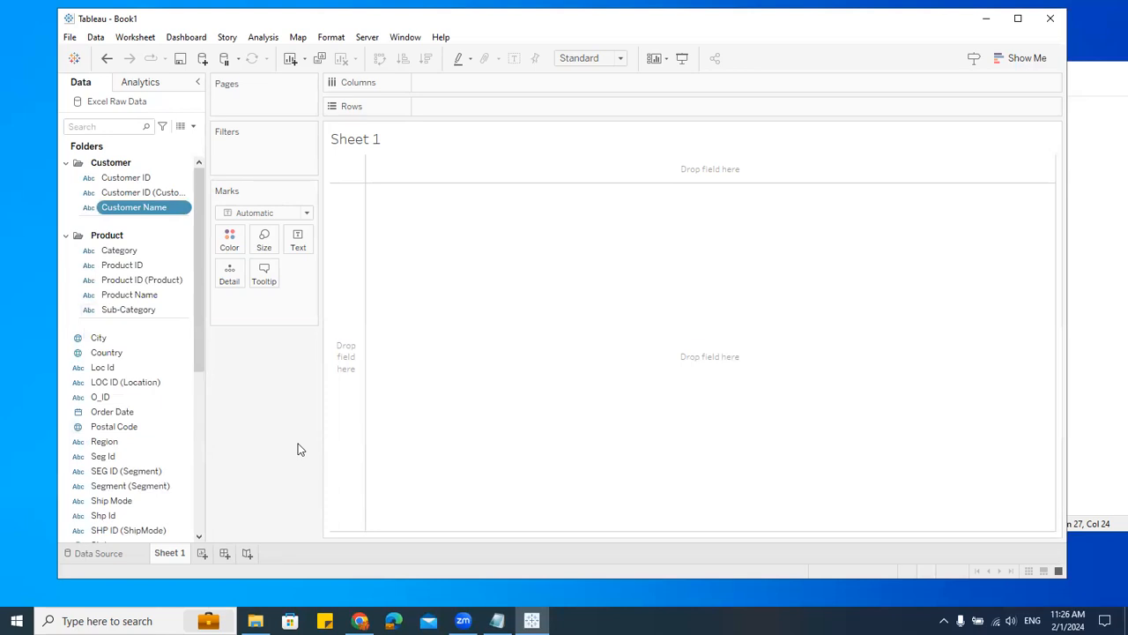
{"action": "left_click", "coordinate": [71, 169]}
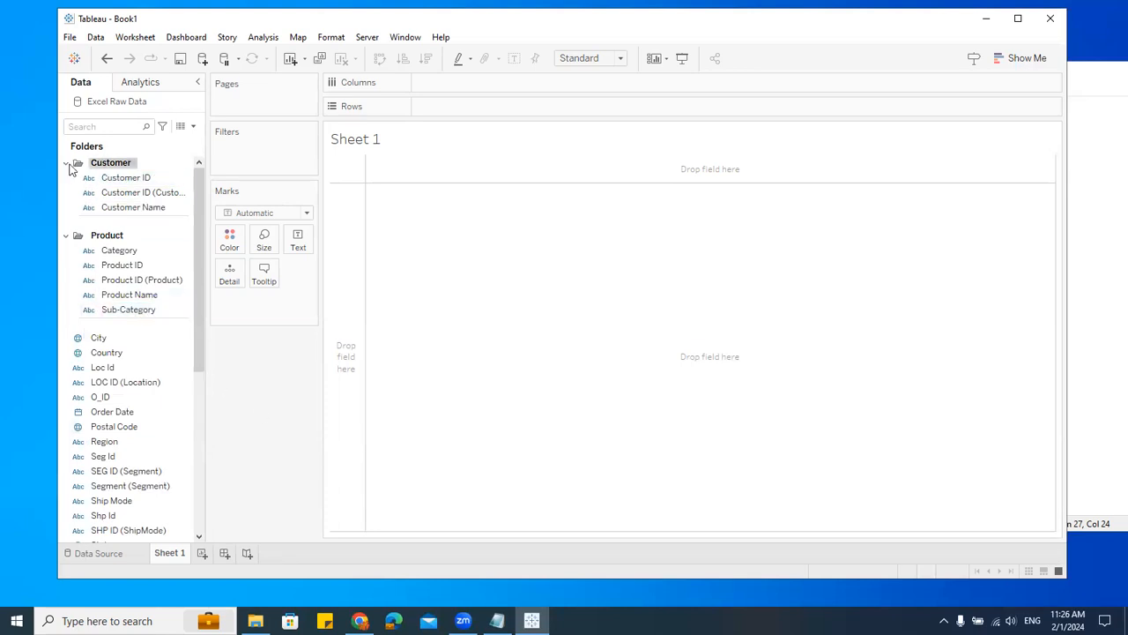
{"action": "left_click", "coordinate": [66, 164]}
{"action": "left_click", "coordinate": [66, 183]}
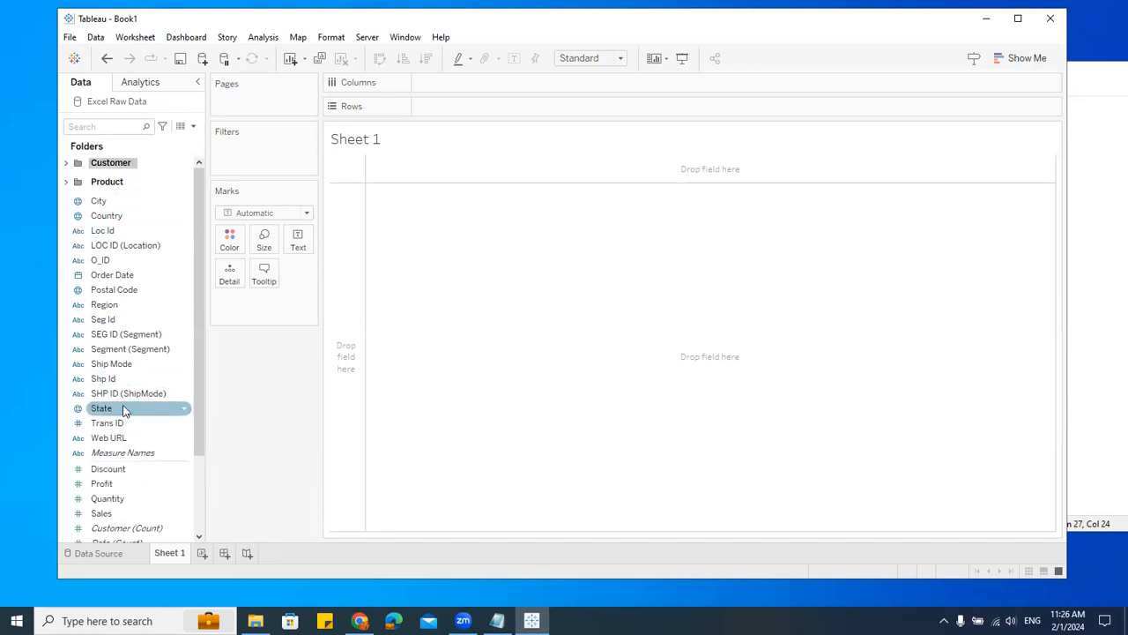
Step: Place the Region field on Columns, then move it to the Rows shelf
{"action": "left_click_drag", "start_coordinate": [104, 303], "coordinate": [451, 88]}
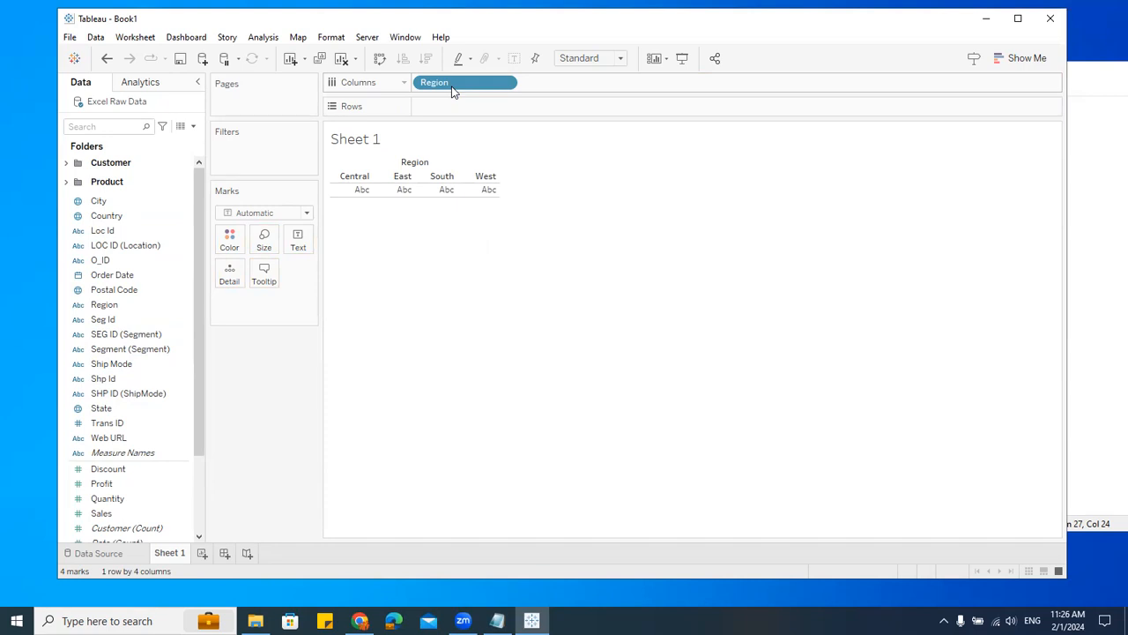
{"action": "left_click_drag", "start_coordinate": [452, 89], "coordinate": [459, 111]}
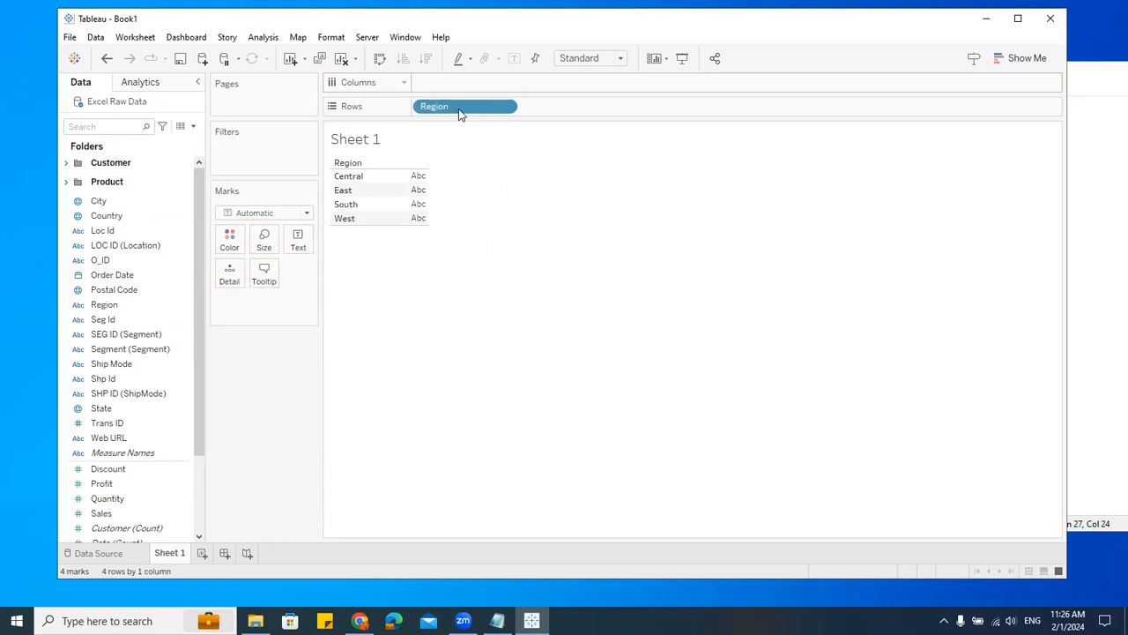
{"action": "mouse_move", "coordinate": [458, 108]}
{"action": "left_mouse_down"}
{"action": "mouse_move", "coordinate": [459, 87]}
{"action": "mouse_move", "coordinate": [453, 117]}
{"action": "left_mouse_up"}
{"action": "left_click_drag", "start_coordinate": [449, 107], "coordinate": [479, 169]}
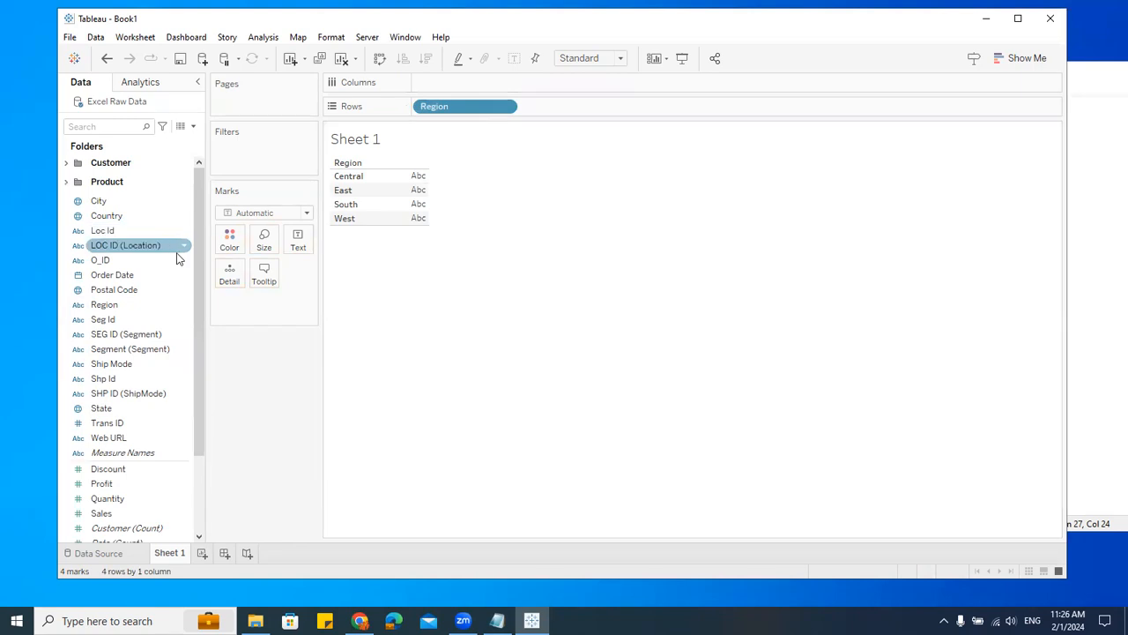
Step: Add Ship Mode to the view and move it onto the Columns shelf
{"action": "scroll", "coordinate": [149, 377], "scroll_direction": "down", "scroll_amount": 3}
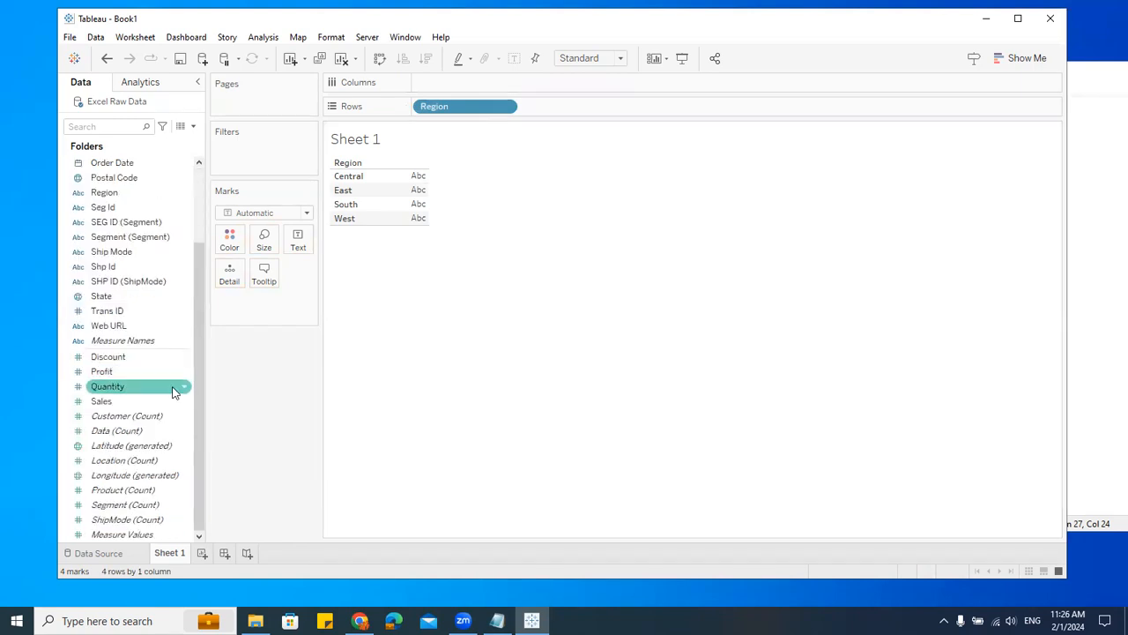
{"action": "left_click_drag", "start_coordinate": [195, 402], "coordinate": [202, 306]}
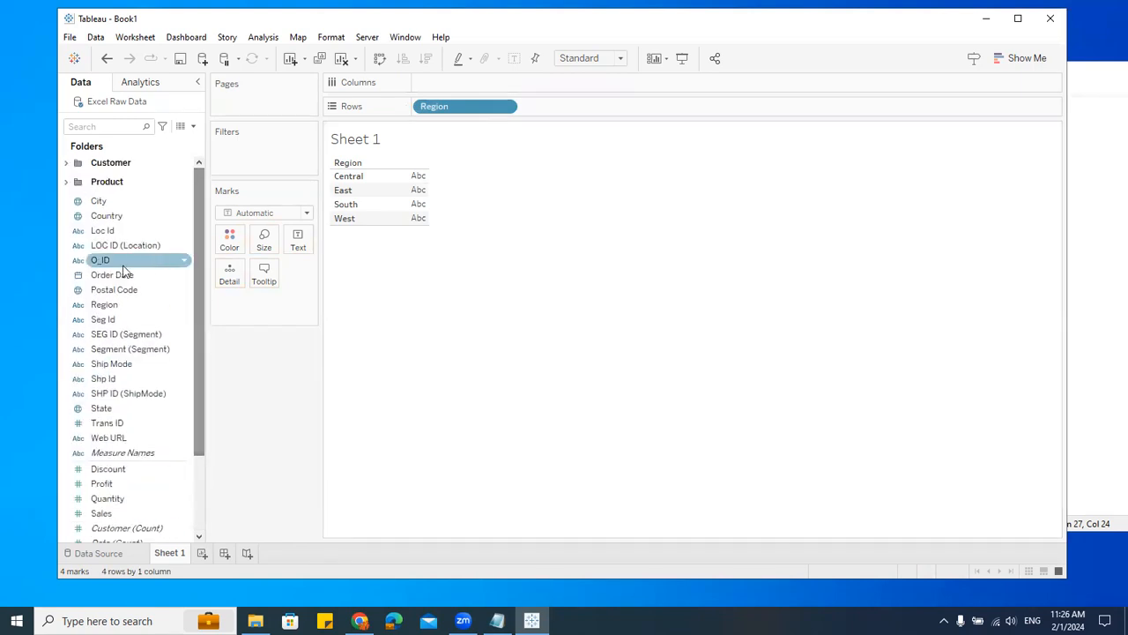
{"action": "left_click_drag", "start_coordinate": [120, 369], "coordinate": [591, 118]}
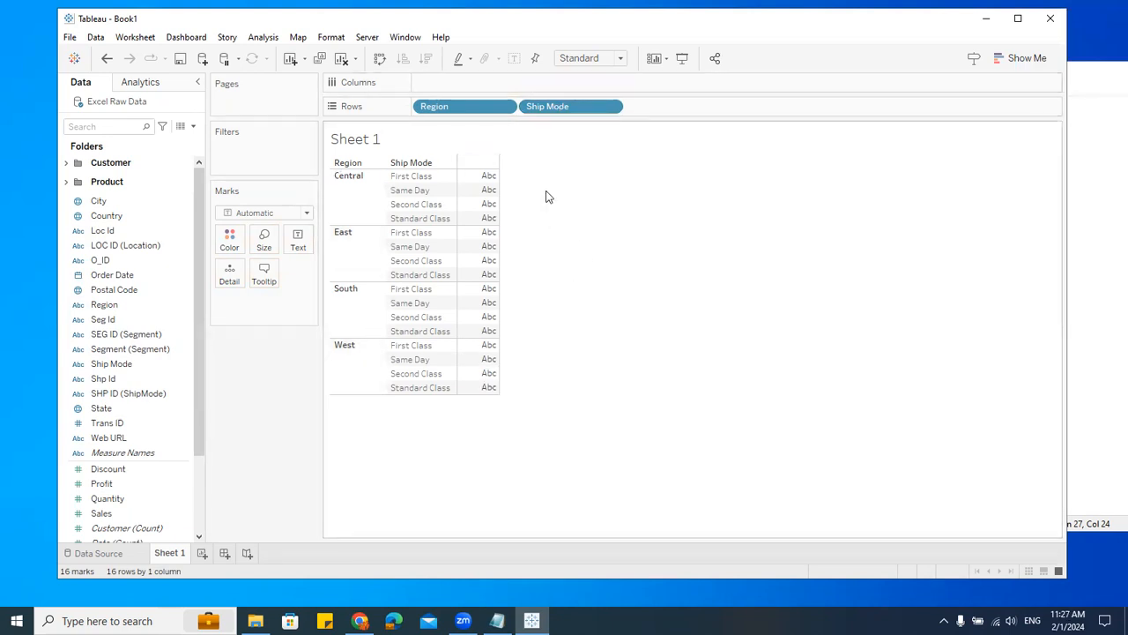
{"action": "left_click_drag", "start_coordinate": [552, 105], "coordinate": [508, 87]}
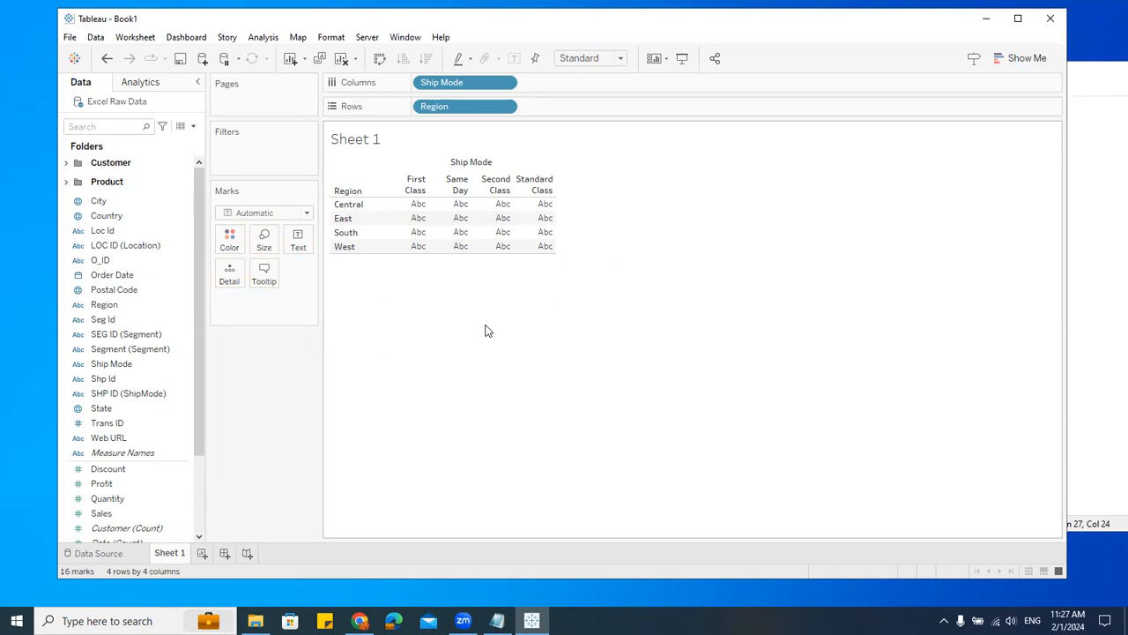
Step: Drop Sales into the view as text to show sales per region and ship mode
{"action": "scroll", "coordinate": [141, 450], "scroll_direction": "down", "scroll_amount": 3}
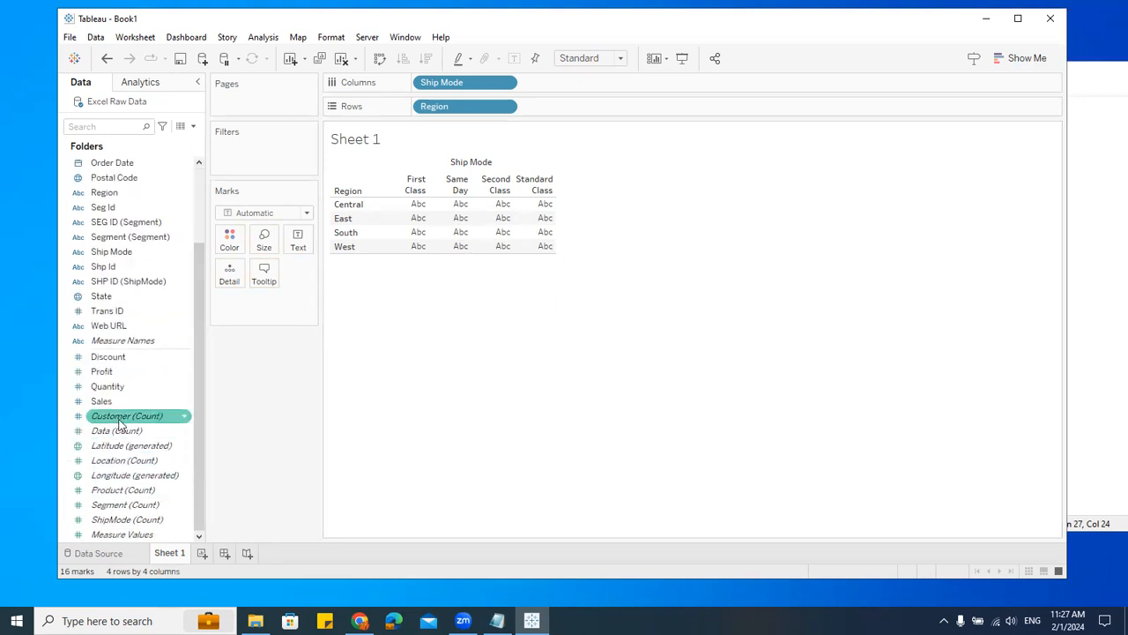
{"action": "left_click_drag", "start_coordinate": [119, 409], "coordinate": [468, 232]}
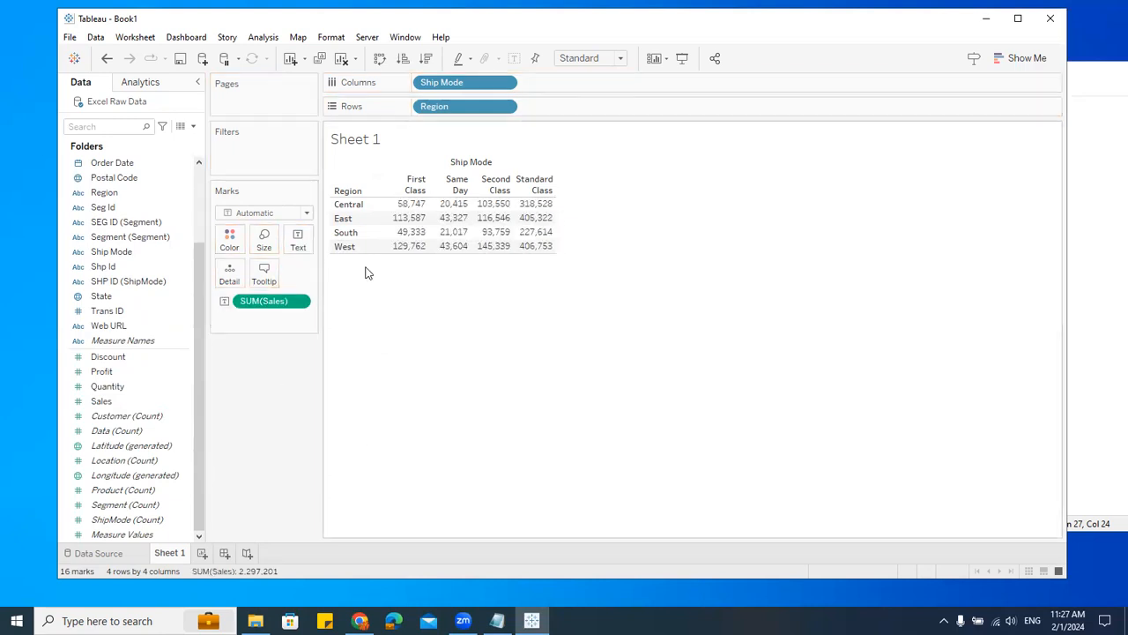
Step: Remove Ship Mode from the Columns shelf
{"action": "left_click_drag", "start_coordinate": [256, 304], "coordinate": [484, 451]}
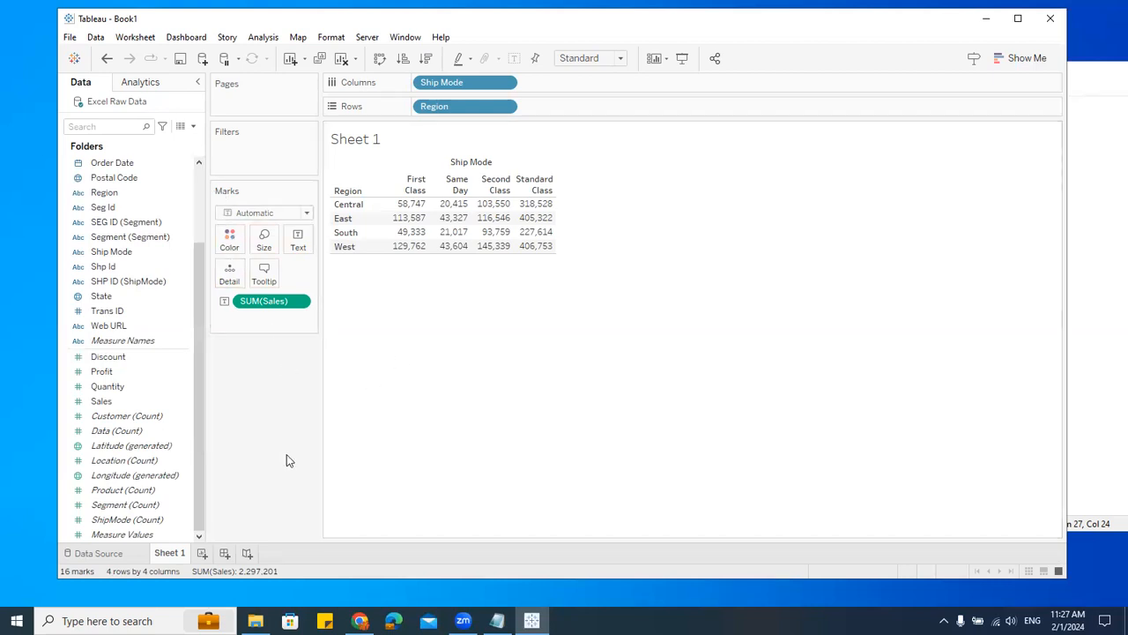
{"action": "left_click_drag", "start_coordinate": [272, 304], "coordinate": [155, 429]}
{"action": "left_click_drag", "start_coordinate": [114, 398], "coordinate": [299, 240]}
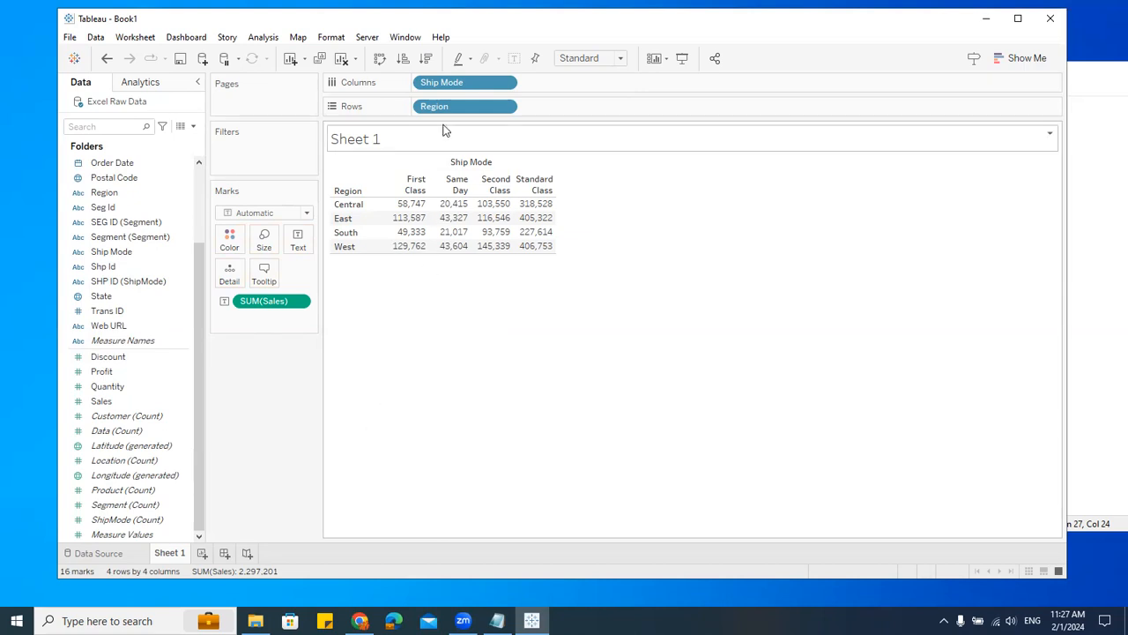
{"action": "left_click_drag", "start_coordinate": [443, 84], "coordinate": [262, 463]}
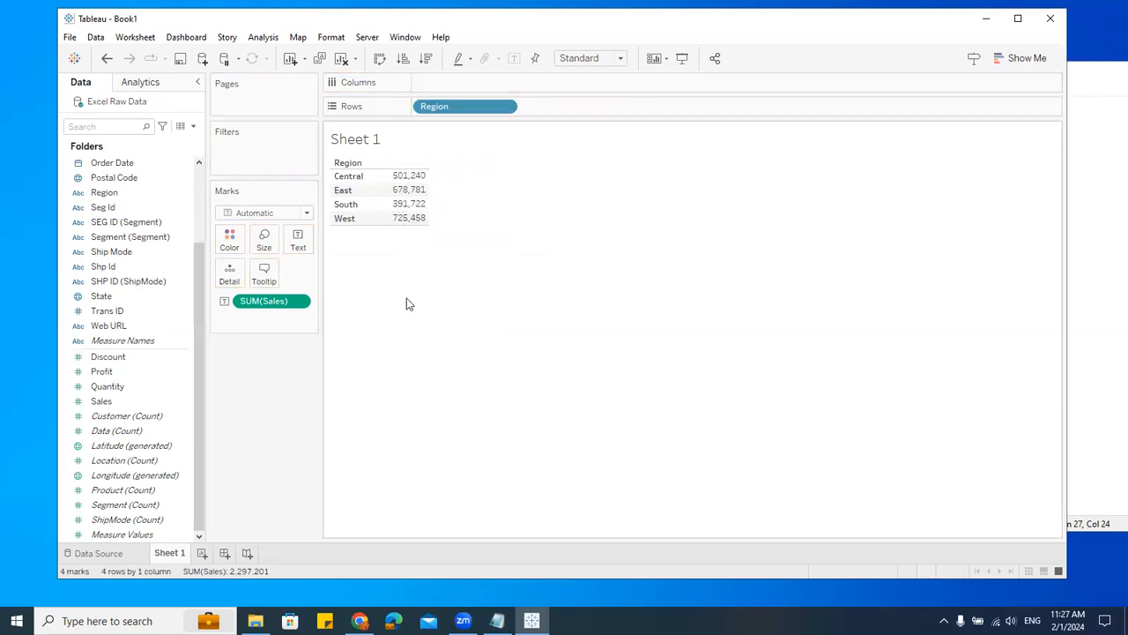
Step: Turn the table into a vertical bar chart with Region on Columns and SUM(Sales) on Rows
{"action": "left_click_drag", "start_coordinate": [267, 303], "coordinate": [461, 83]}
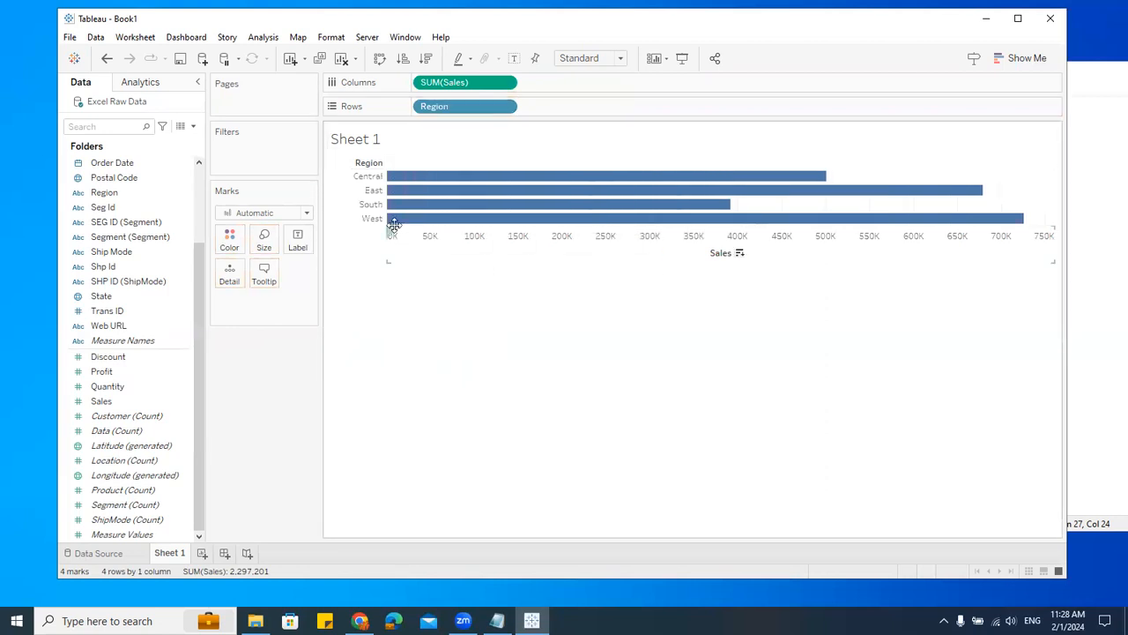
{"action": "left_click_drag", "start_coordinate": [394, 224], "coordinate": [589, 103]}
{"action": "left_click_drag", "start_coordinate": [465, 108], "coordinate": [464, 85]}
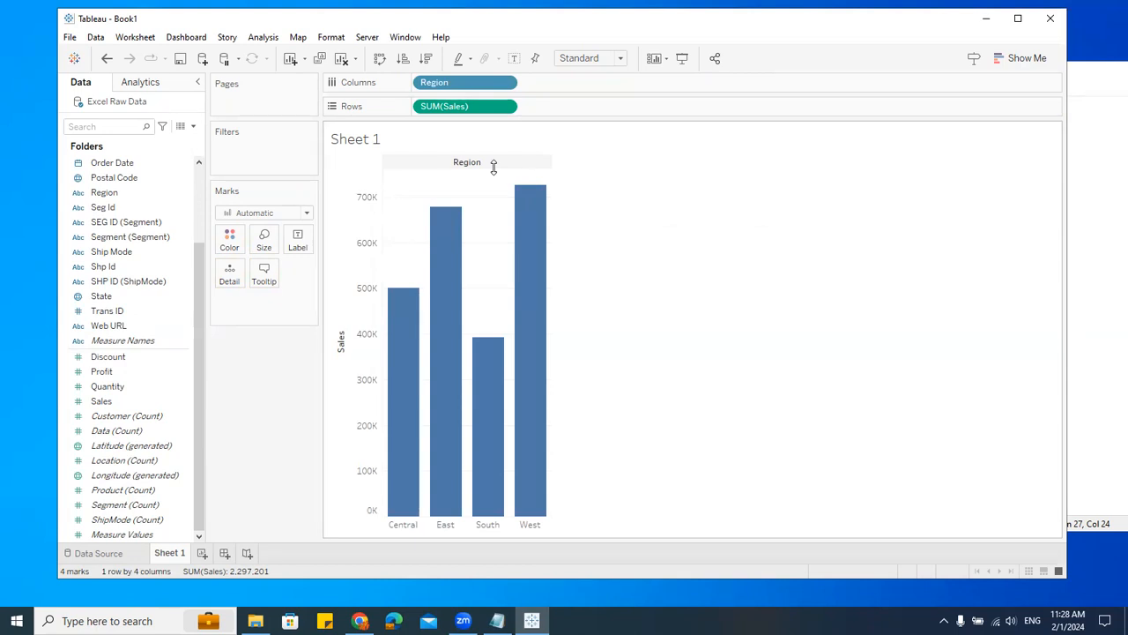
Step: Swap rows and columns and swap them back again
{"action": "left_click", "coordinate": [379, 59]}
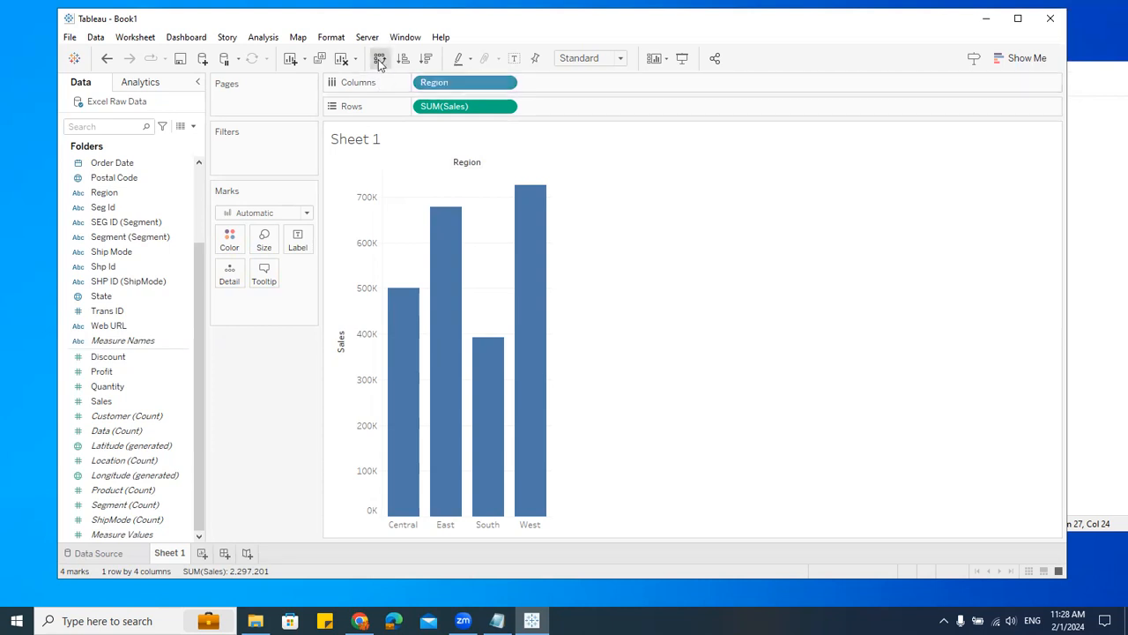
{"action": "left_click", "coordinate": [379, 59]}
{"action": "mouse_move", "coordinate": [498, 439]}
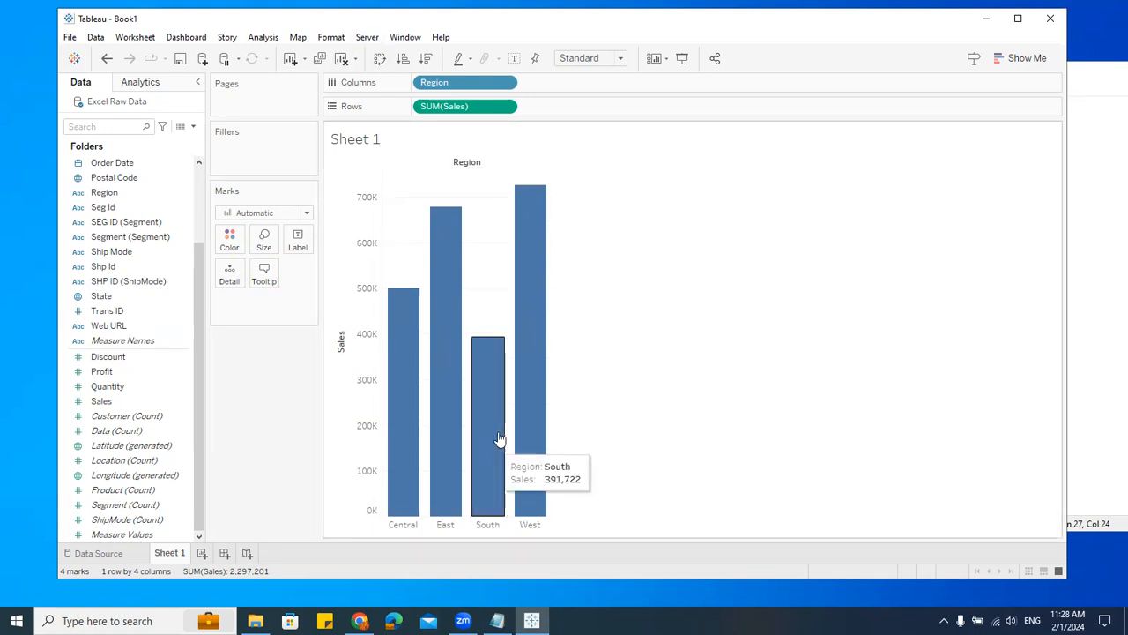
{"action": "left_click", "coordinate": [164, 407]}
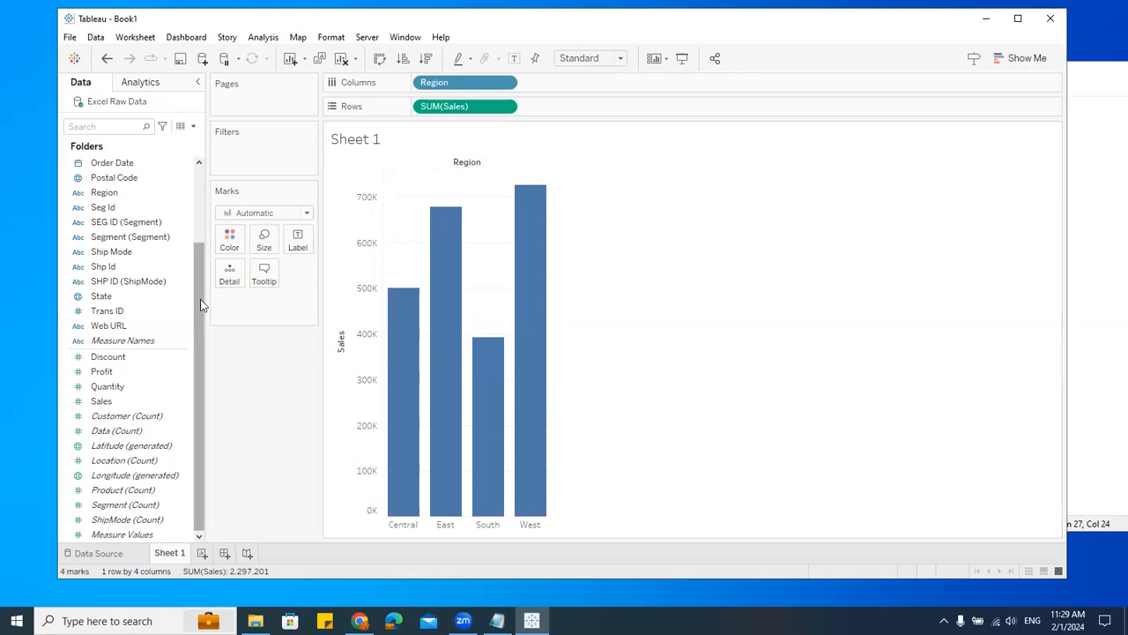
Step: Hover over the bars to read the region sales tooltips
{"action": "mouse_move", "coordinate": [418, 386]}
{"action": "mouse_move", "coordinate": [499, 436]}
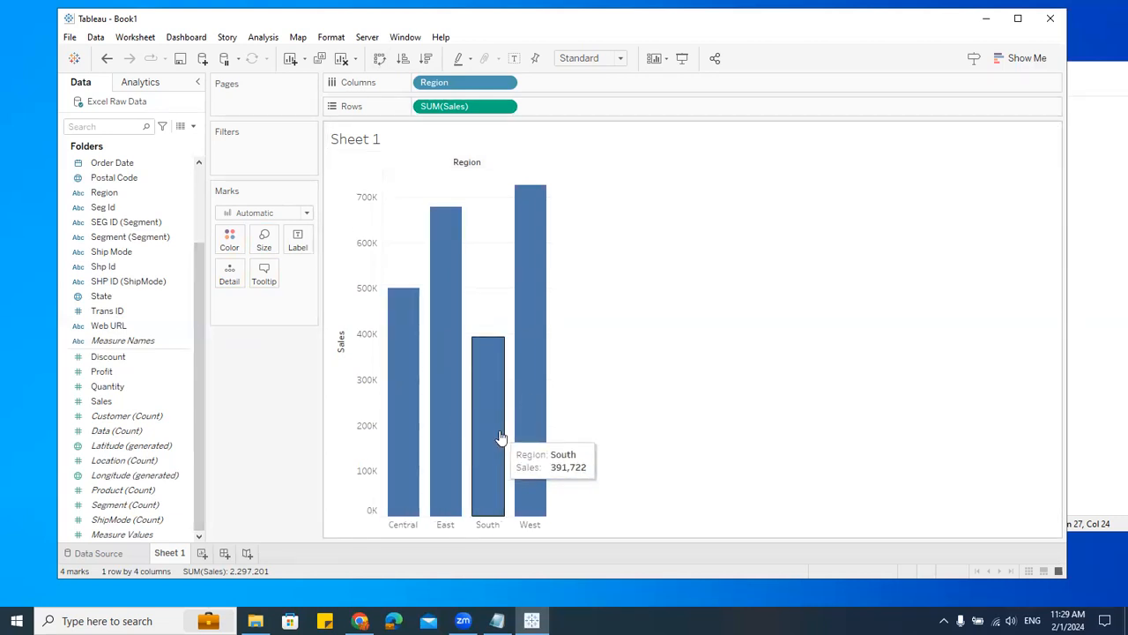
{"action": "mouse_move", "coordinate": [512, 465]}
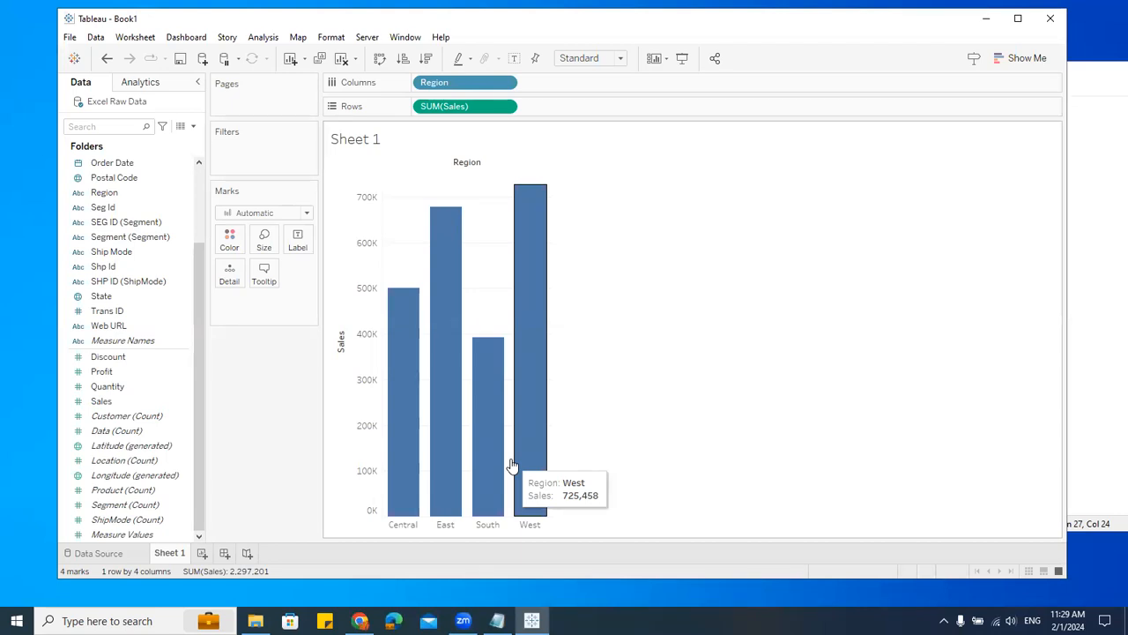
Step: Put Sales on the Size mark and remove it again
{"action": "left_click_drag", "start_coordinate": [127, 403], "coordinate": [264, 247]}
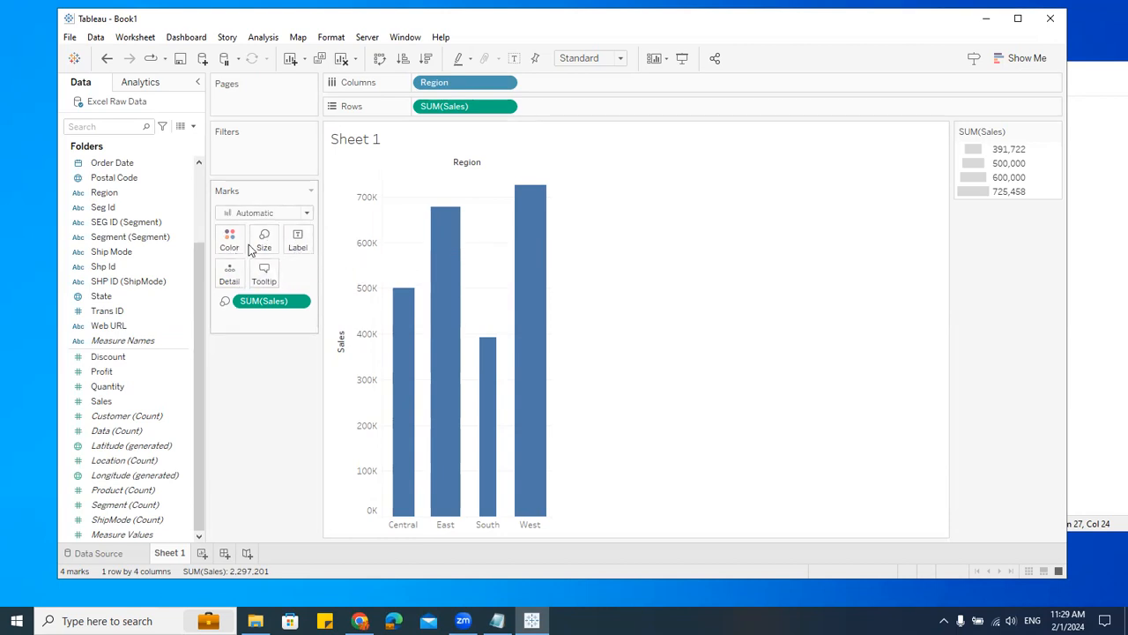
{"action": "mouse_move", "coordinate": [469, 442]}
{"action": "left_click_drag", "start_coordinate": [275, 305], "coordinate": [297, 467]}
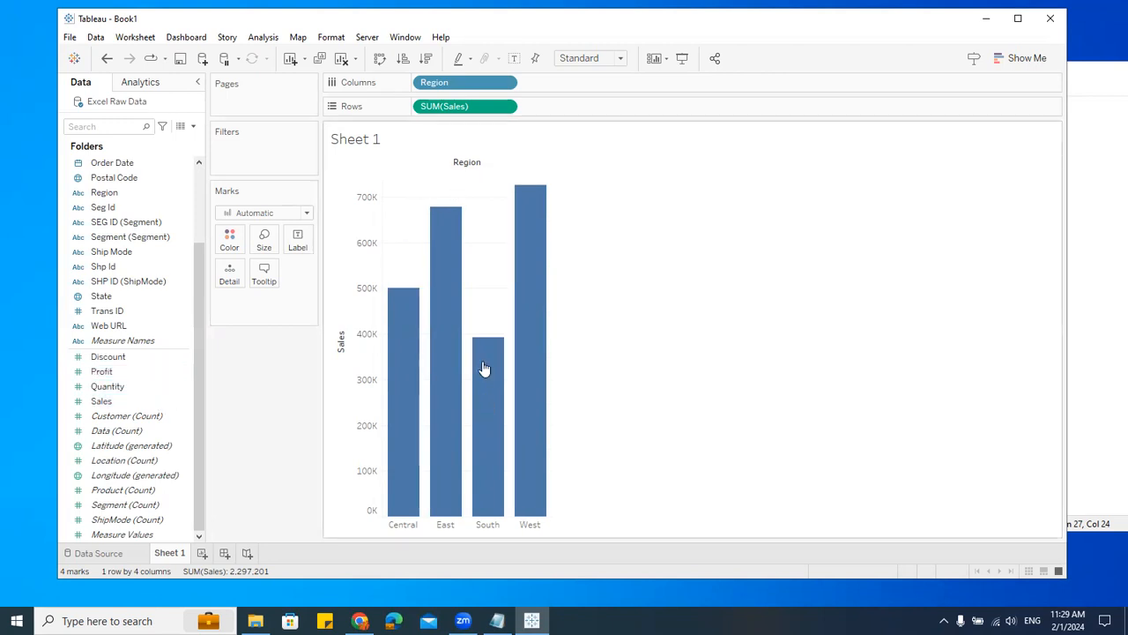
Step: Label the bars with SUM(Sales) by adding Sales to the Label mark
{"action": "mouse_move", "coordinate": [462, 465]}
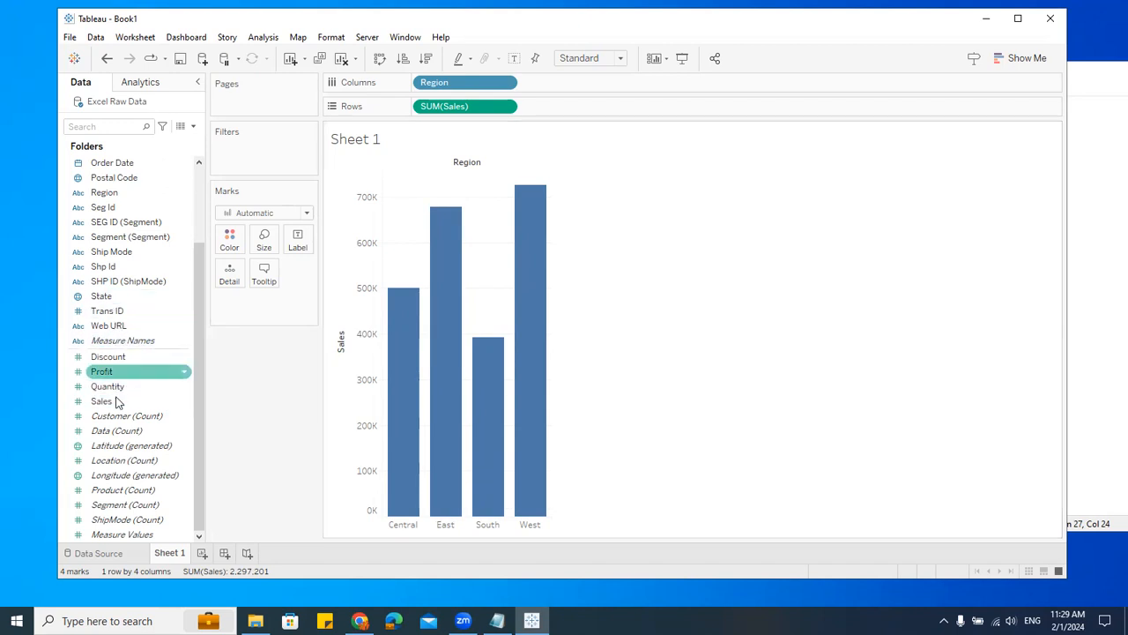
{"action": "left_click_drag", "start_coordinate": [118, 404], "coordinate": [300, 251]}
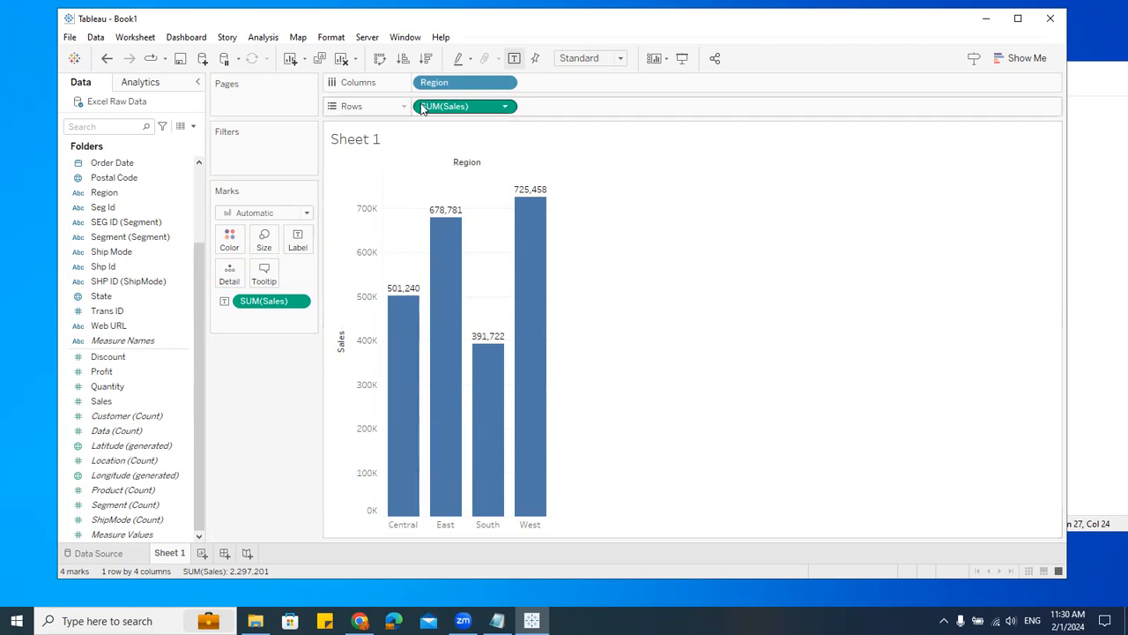
{"action": "left_click_drag", "start_coordinate": [441, 83], "coordinate": [434, 88]}
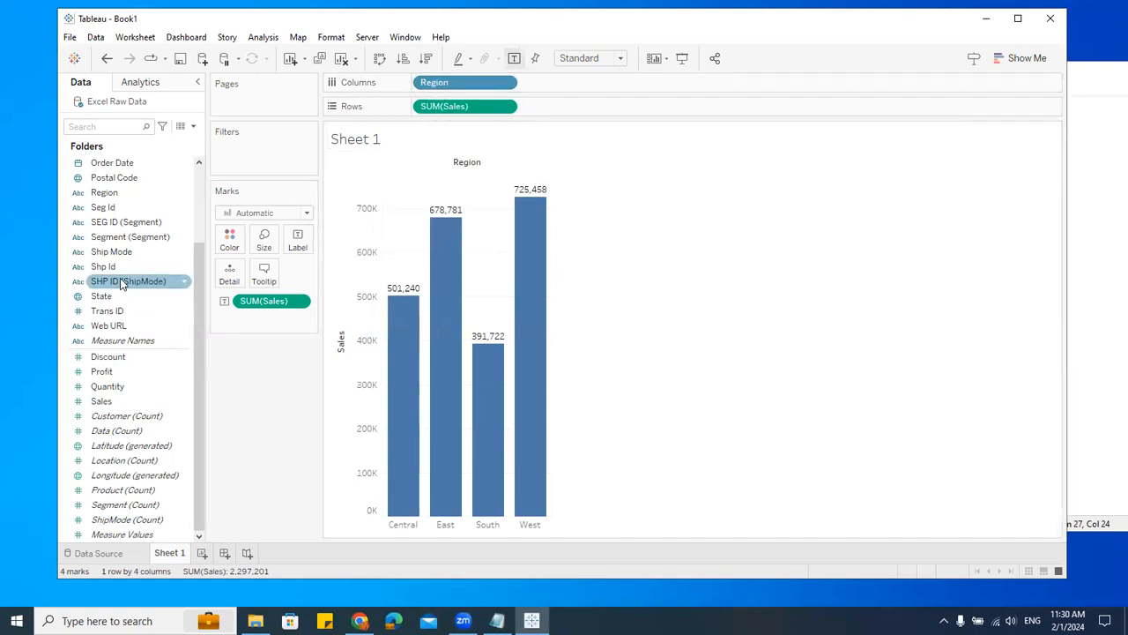
Step: Color the bars by Region and move the Region field onto the Filters shelf with all four regions kept
{"action": "left_click_drag", "start_coordinate": [126, 200], "coordinate": [230, 240]}
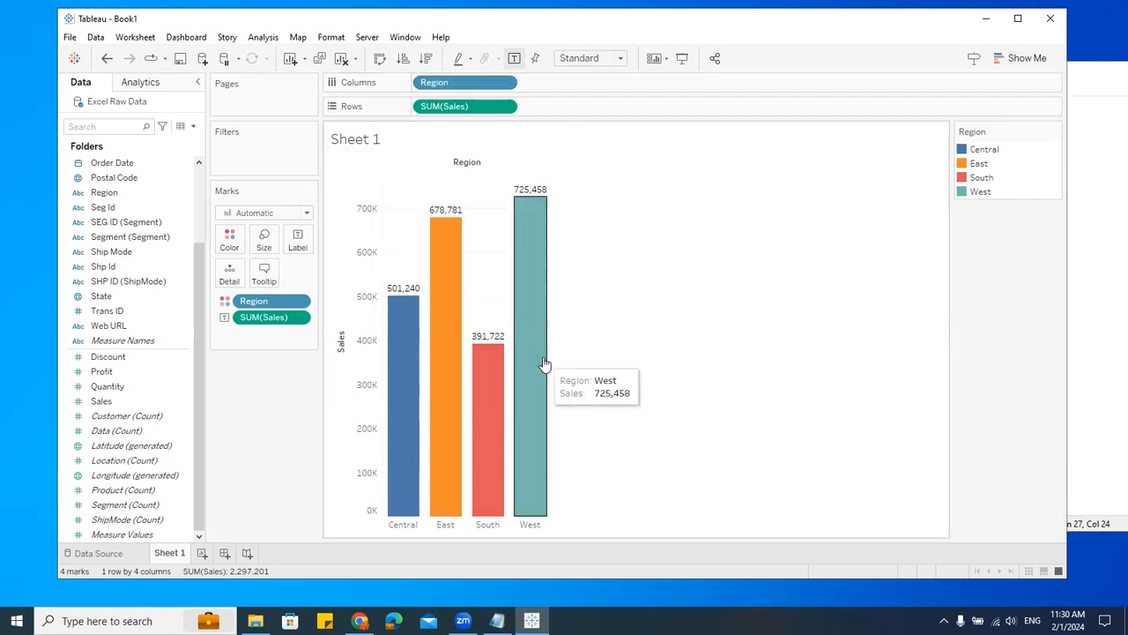
{"action": "left_click_drag", "start_coordinate": [434, 85], "coordinate": [246, 162]}
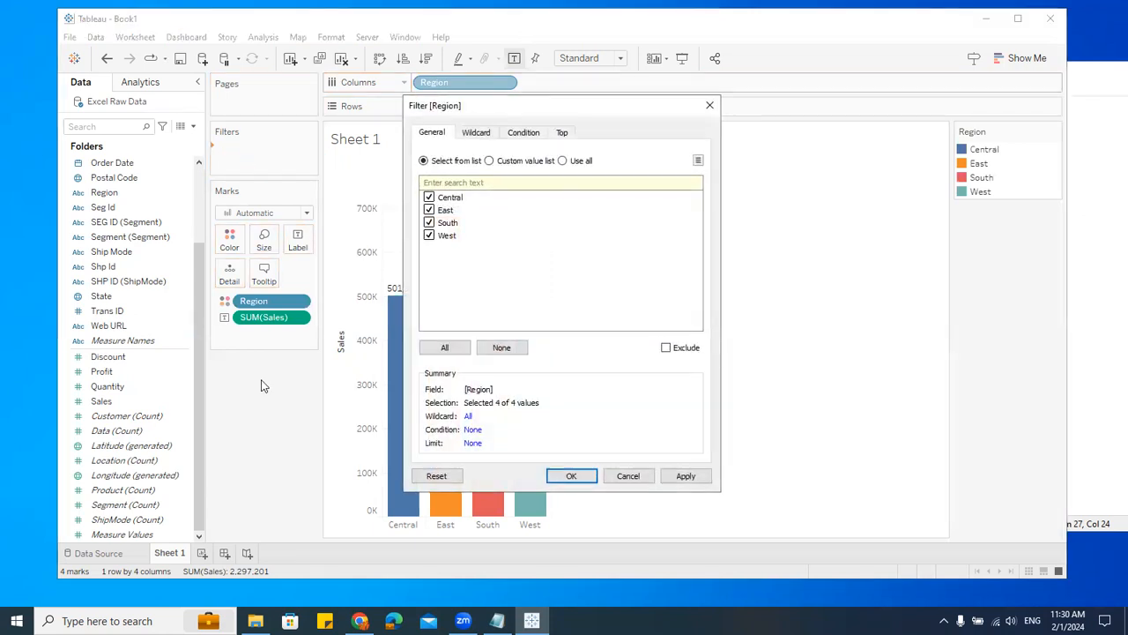
{"action": "left_click", "coordinate": [571, 476]}
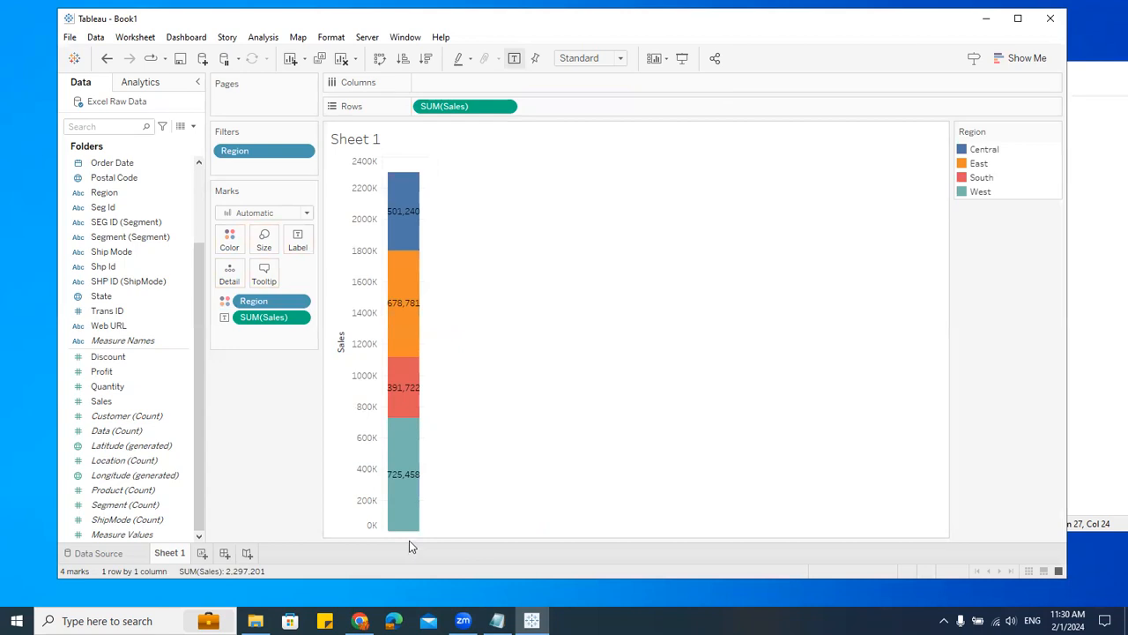
Step: Put State on Columns and edit the Region filter to show only East
{"action": "left_click_drag", "start_coordinate": [107, 297], "coordinate": [457, 89]}
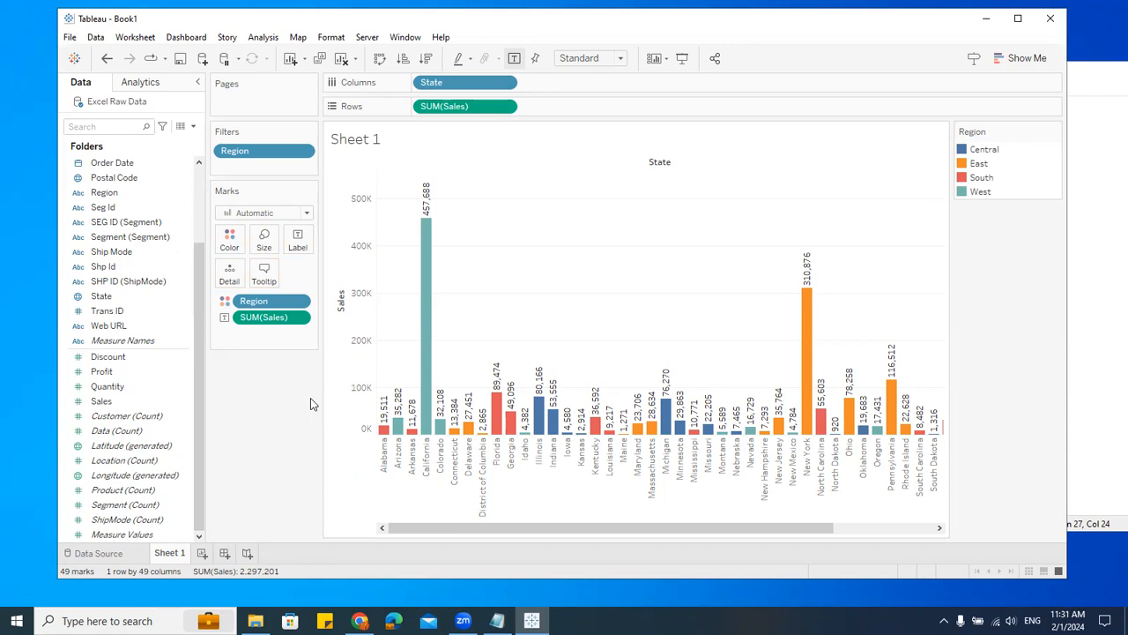
{"action": "left_click", "coordinate": [303, 151]}
{"action": "left_click", "coordinate": [291, 168]}
{"action": "left_click", "coordinate": [429, 198]}
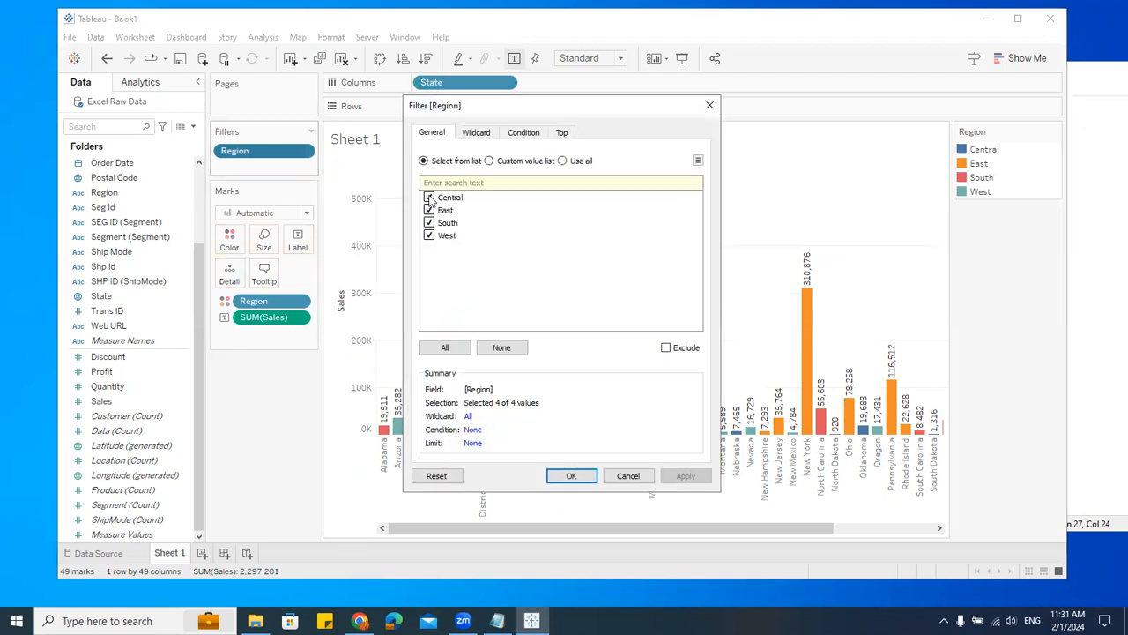
{"action": "left_click", "coordinate": [429, 236]}
{"action": "left_click", "coordinate": [429, 223]}
{"action": "left_click", "coordinate": [571, 476]}
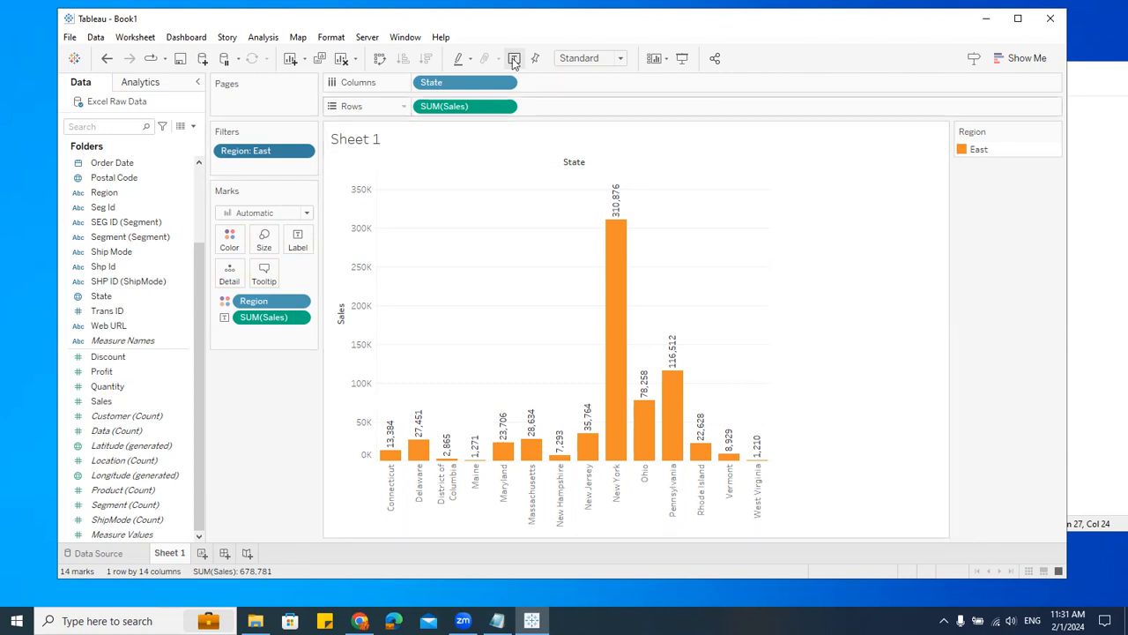
Step: Clear the worksheet of all fields and filters
{"action": "left_click_drag", "start_coordinate": [540, 27], "coordinate": [544, 23]}
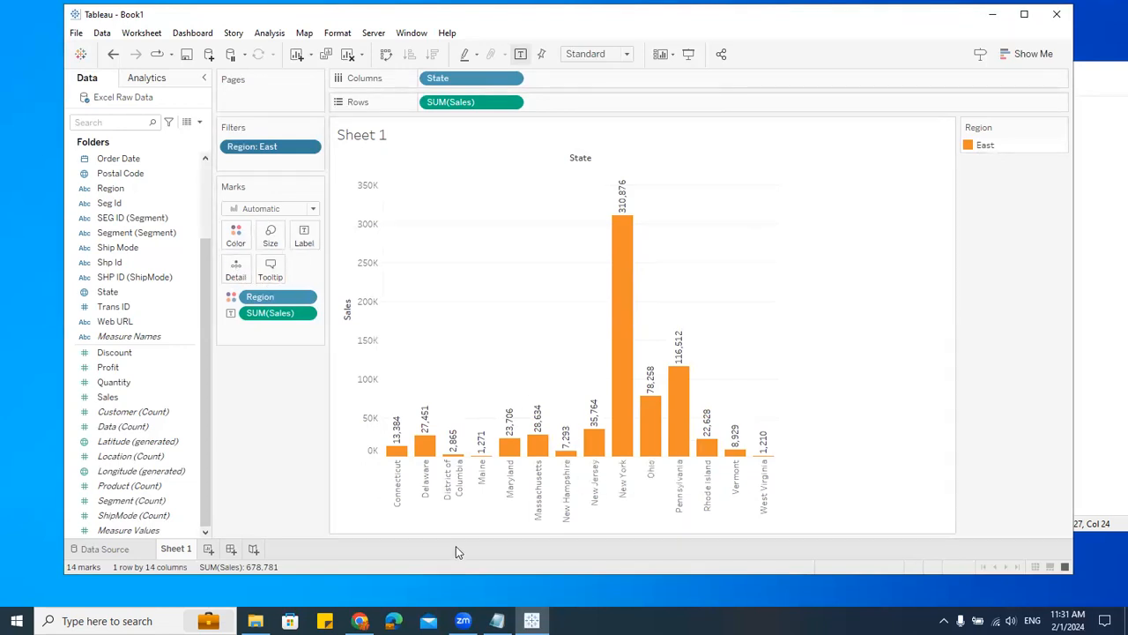
{"action": "mouse_move", "coordinate": [683, 419]}
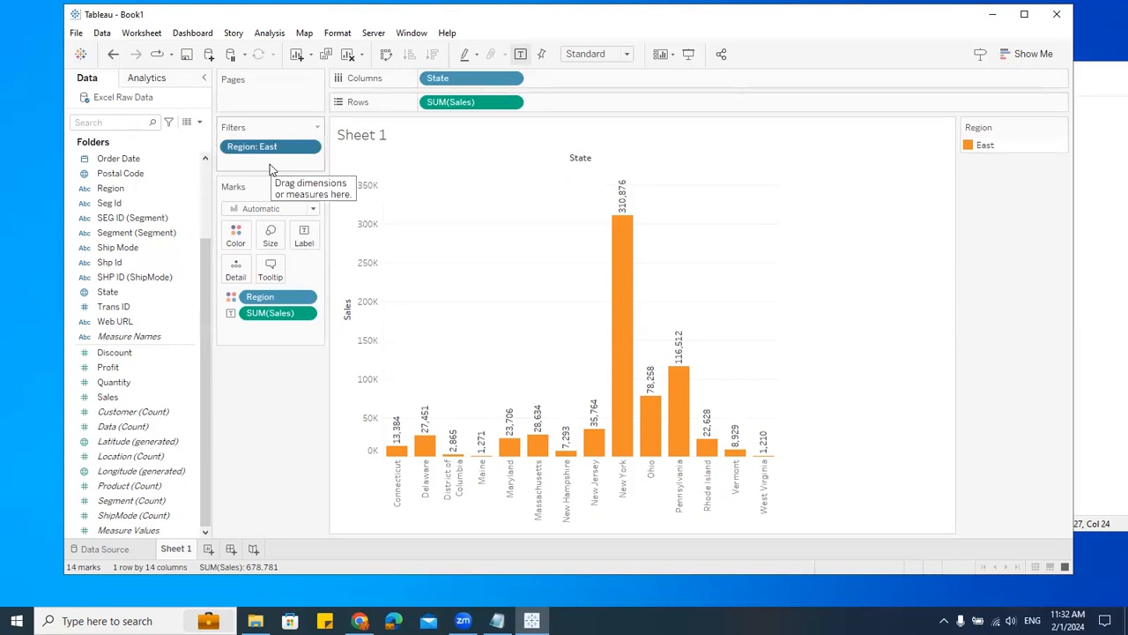
{"action": "left_click", "coordinate": [348, 55]}
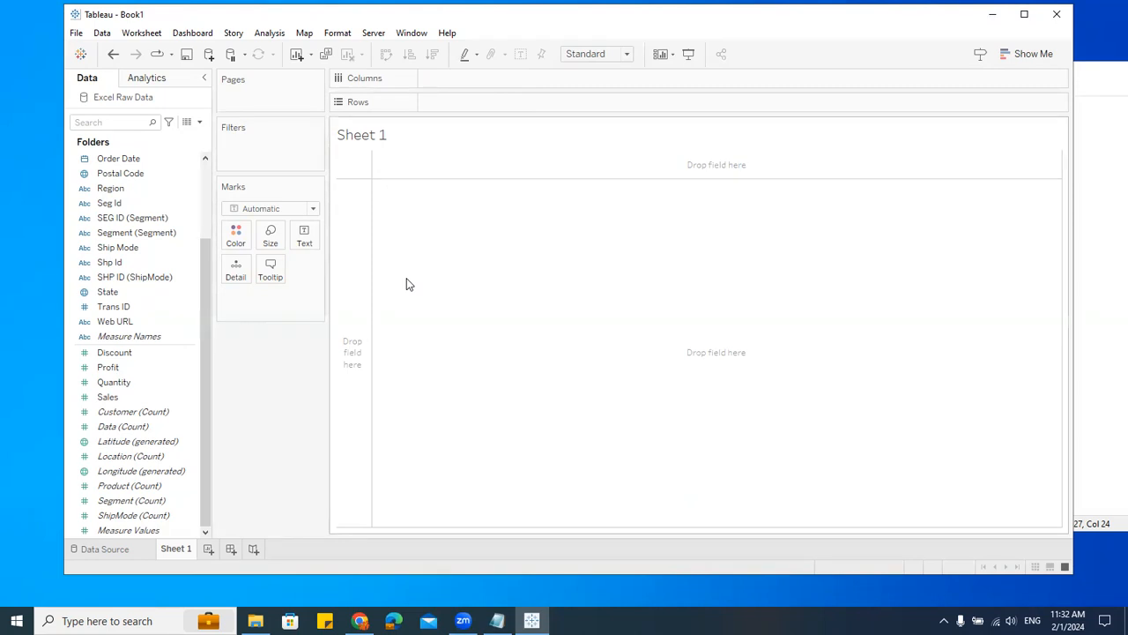
Step: Open the Show Me panel
{"action": "left_click", "coordinate": [1024, 57]}
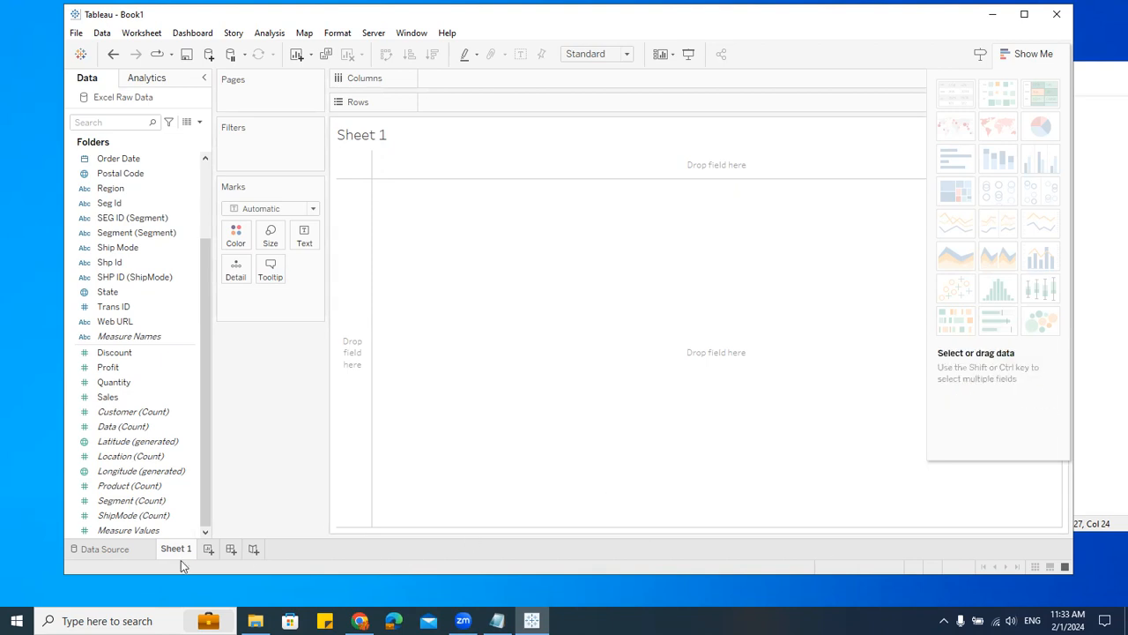
{"action": "mouse_move", "coordinate": [179, 552]}
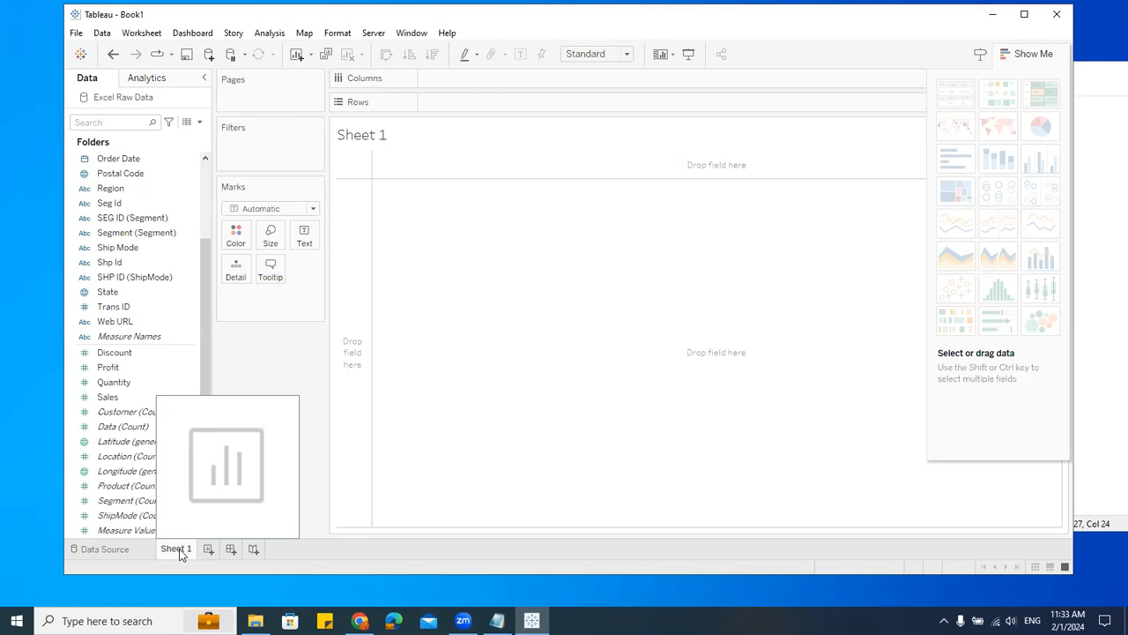
Step: View the Data Source page and return to Sheet 1
{"action": "left_click", "coordinate": [97, 549]}
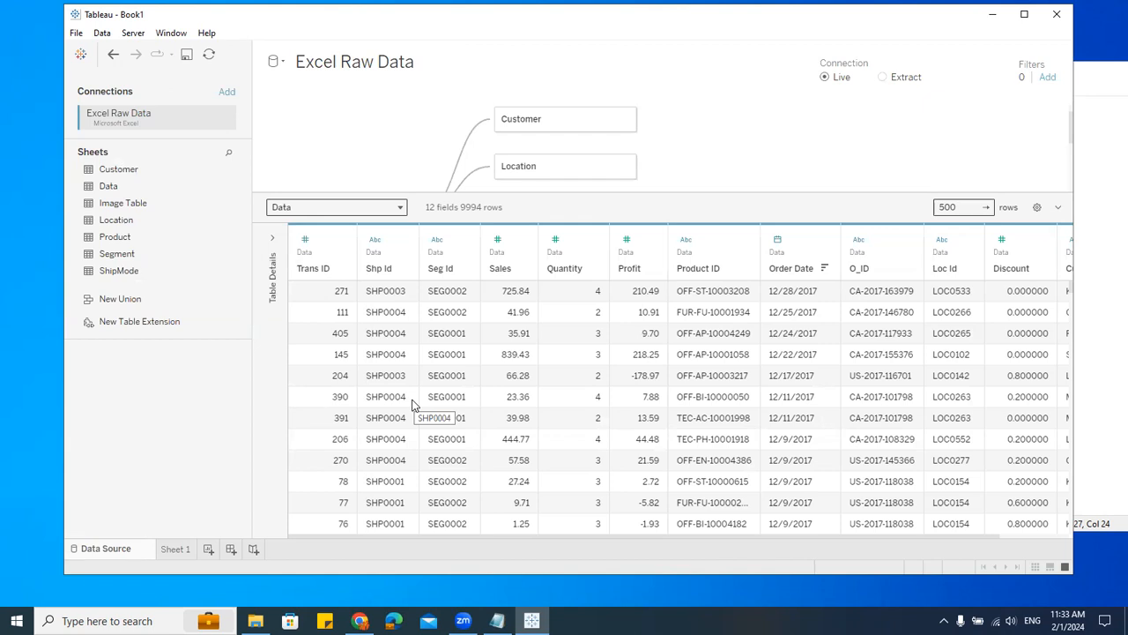
{"action": "left_click", "coordinate": [187, 550]}
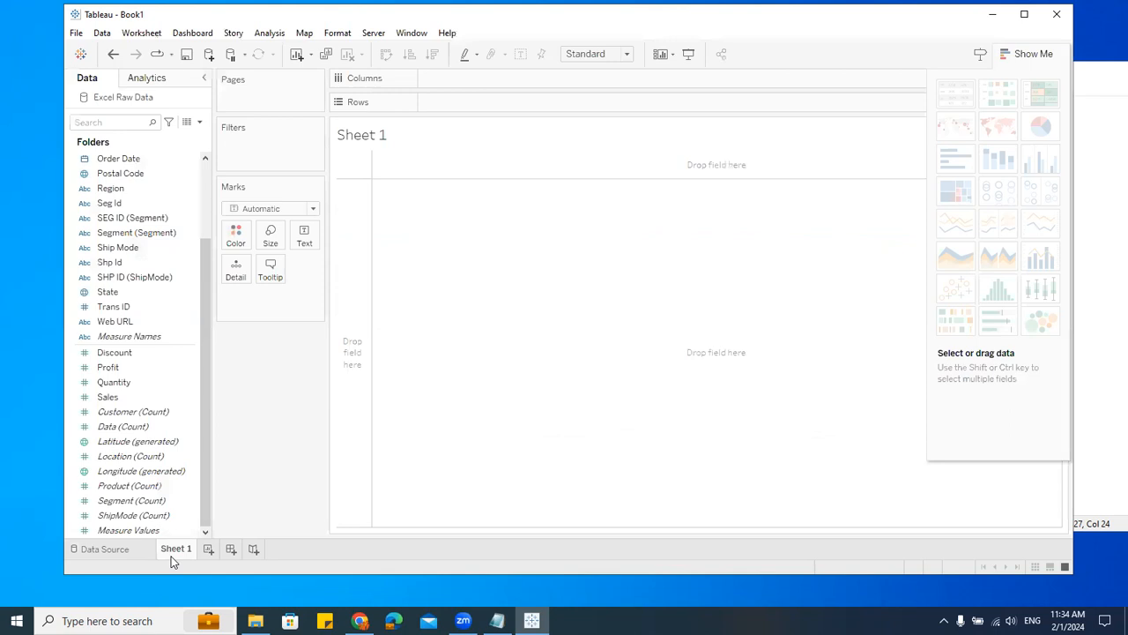
{"action": "mouse_move", "coordinate": [173, 557]}
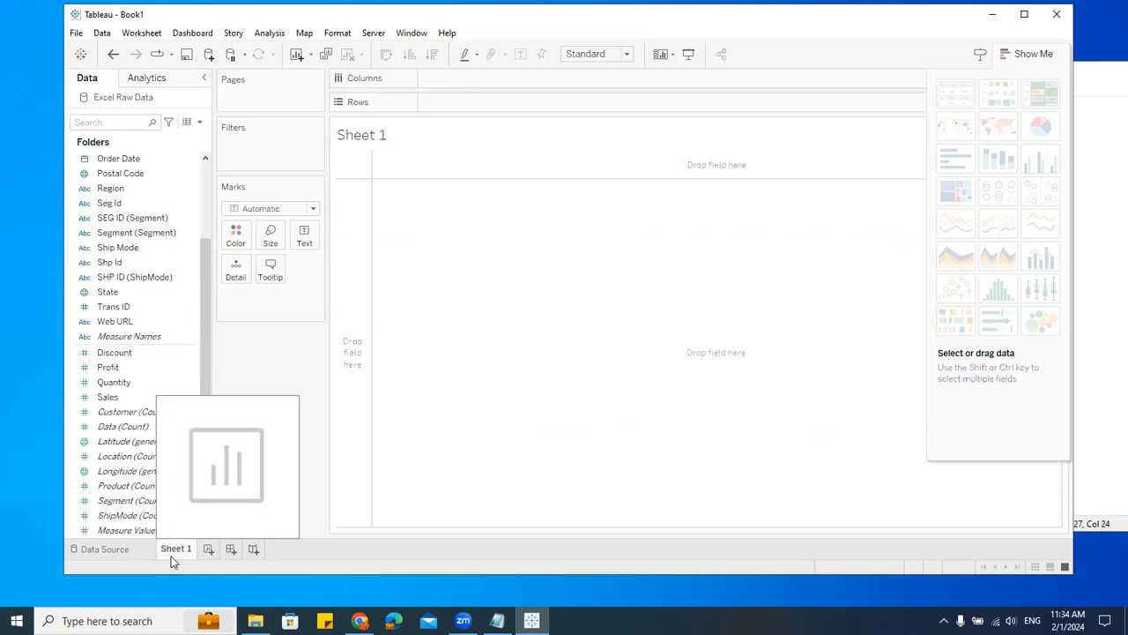
Step: In Notepad, add a 'Three Types' list with the items Sheet, Dashboard and Storyboard
{"action": "left_click", "coordinate": [497, 621]}
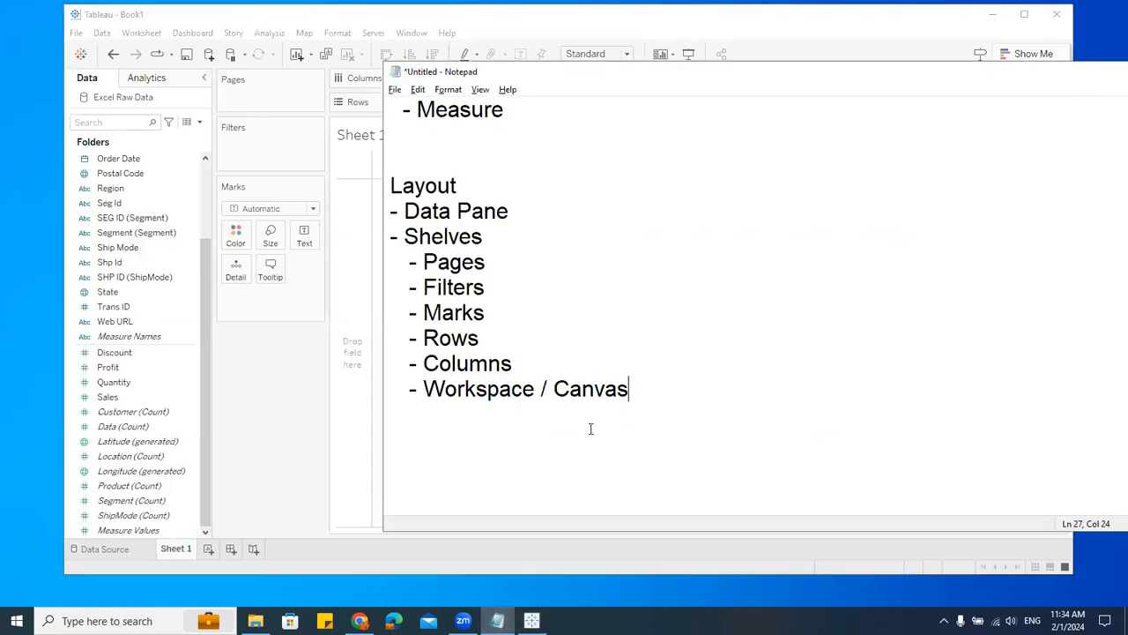
{"action": "key", "text": "Return"}
{"action": "key", "text": "Return"}
{"action": "key", "text": "Return"}
{"action": "type", "text": "Three Types"}
{"action": "key", "text": "Return"}
{"action": "type", "text": "- Sheet"}
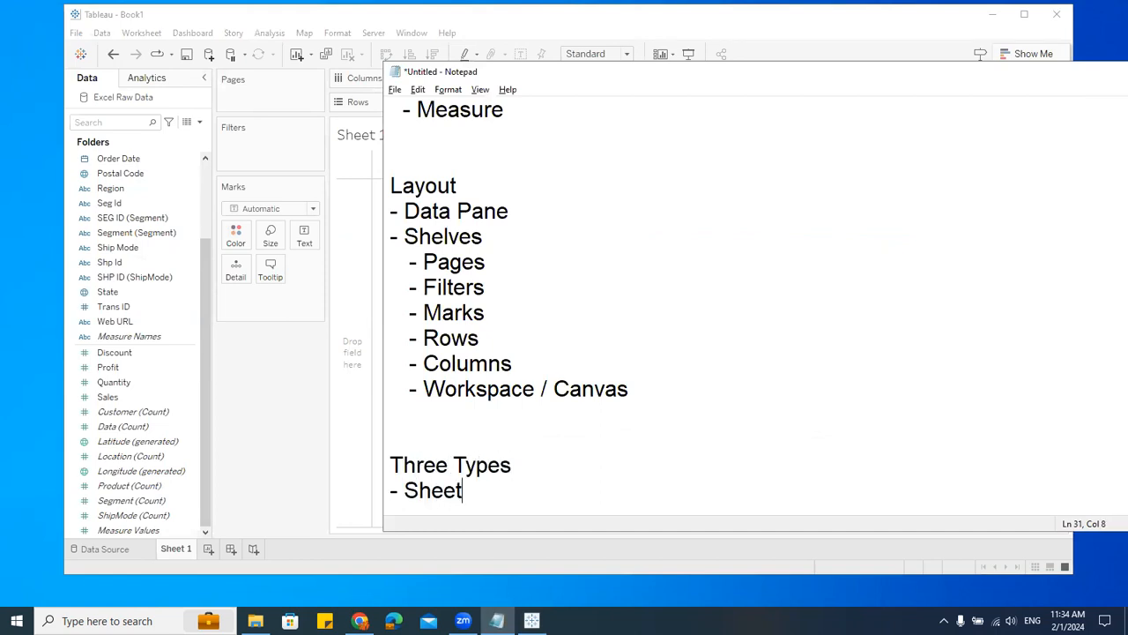
{"action": "key", "text": "Return"}
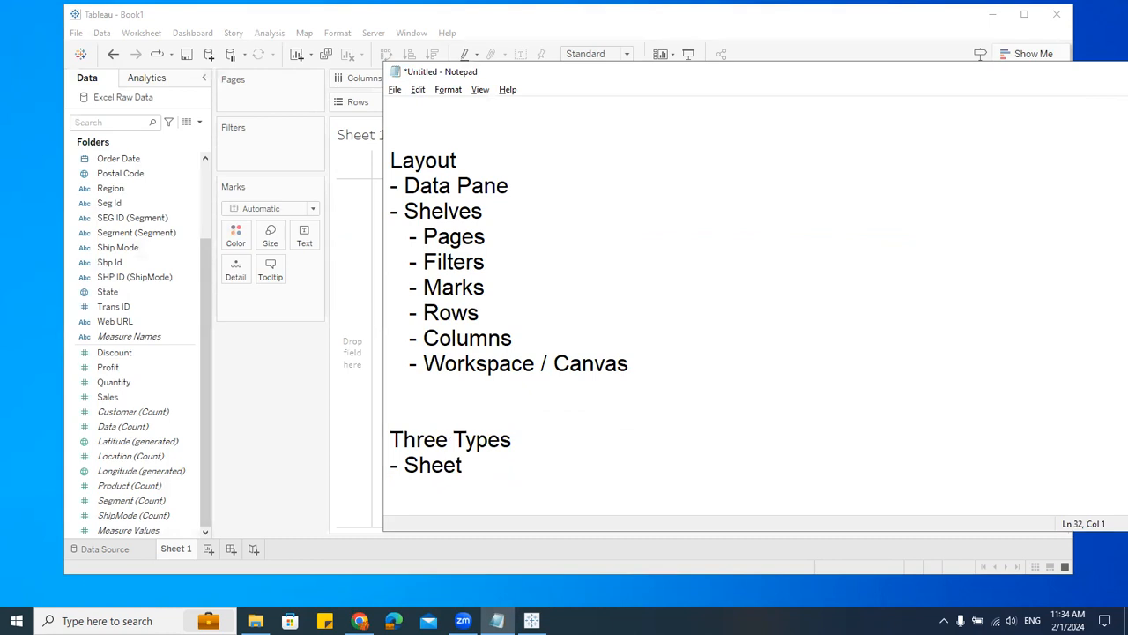
{"action": "type", "text": "- Dashboard"}
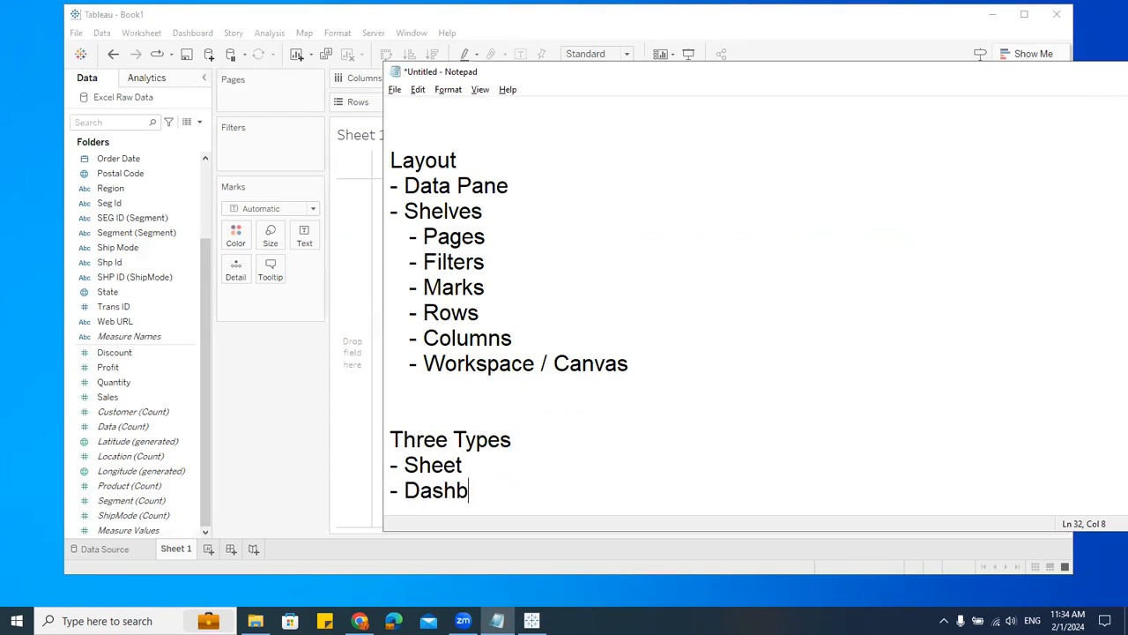
{"action": "key", "text": "Return"}
{"action": "type", "text": "- Storyboard"}
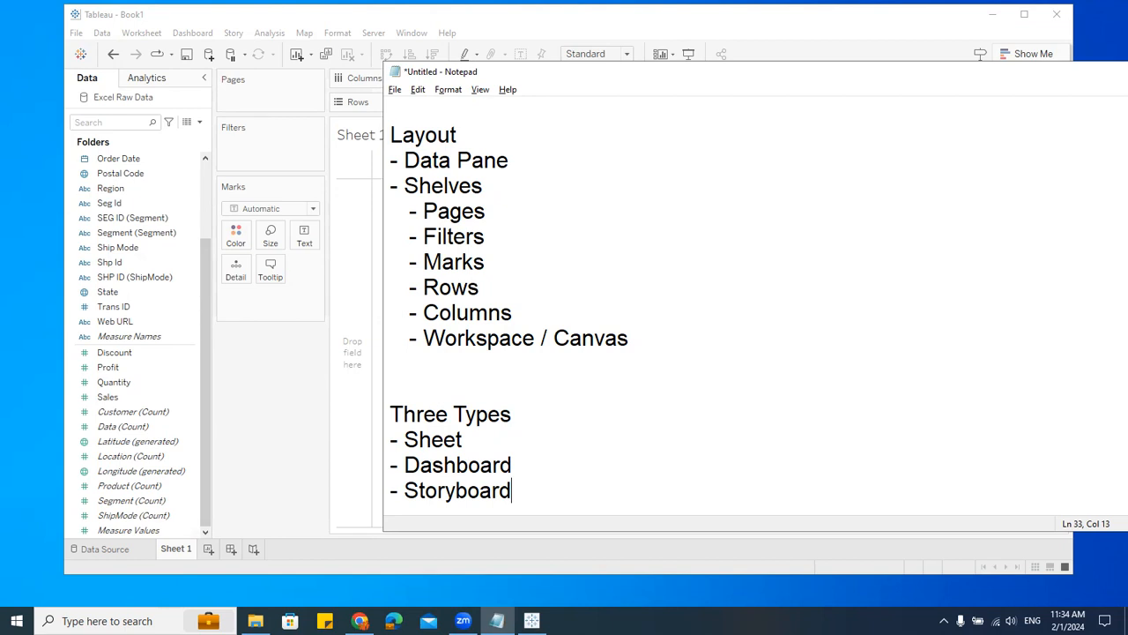
Step: Return to Tableau and add a new dashboard, switching between Sheet 1 and Dashboard 1
{"action": "left_click", "coordinate": [273, 389]}
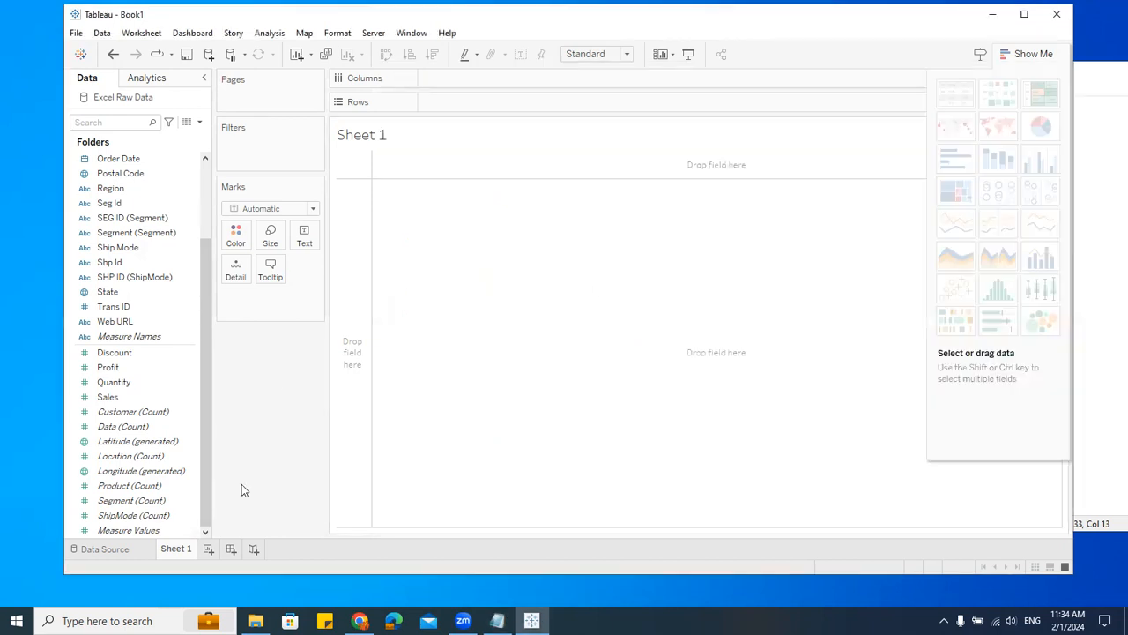
{"action": "mouse_move", "coordinate": [161, 558]}
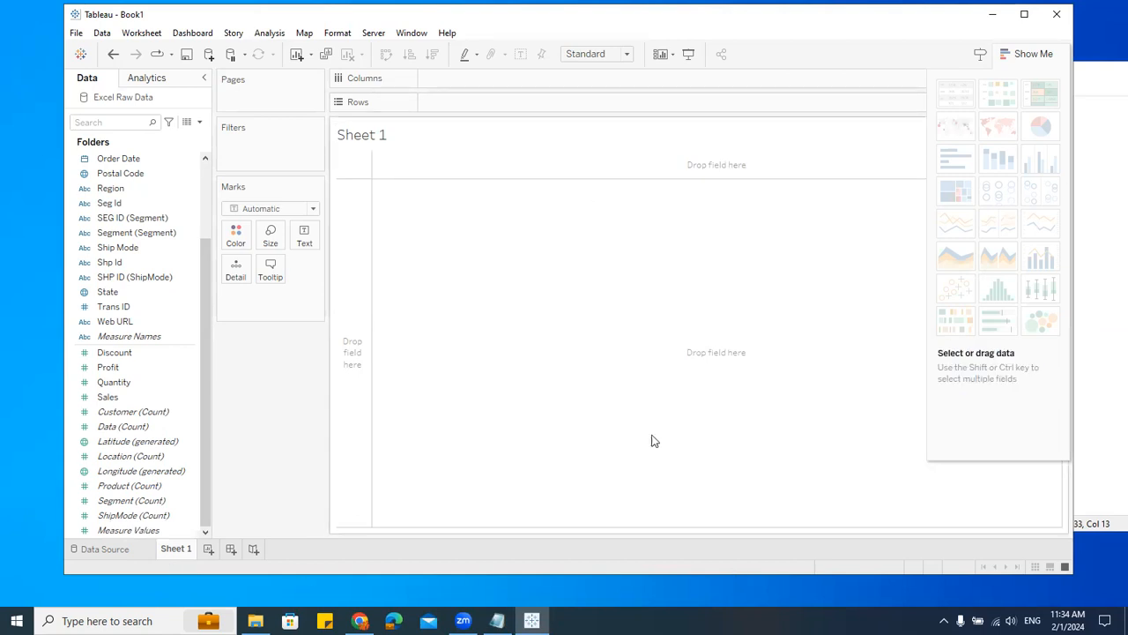
{"action": "left_click", "coordinate": [231, 550]}
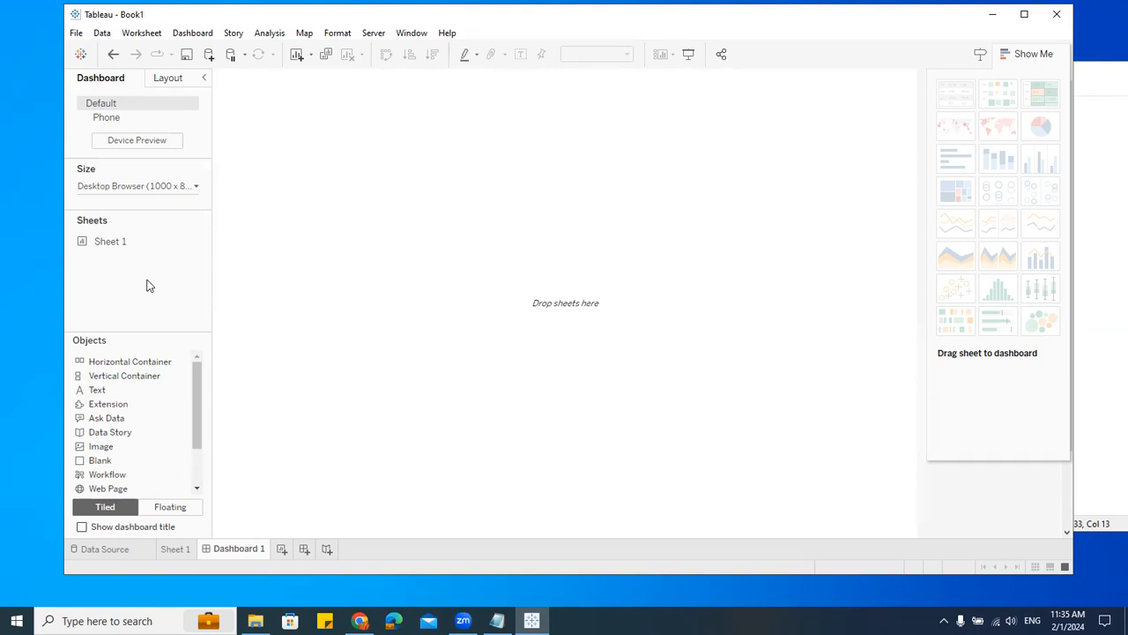
{"action": "left_click", "coordinate": [170, 549]}
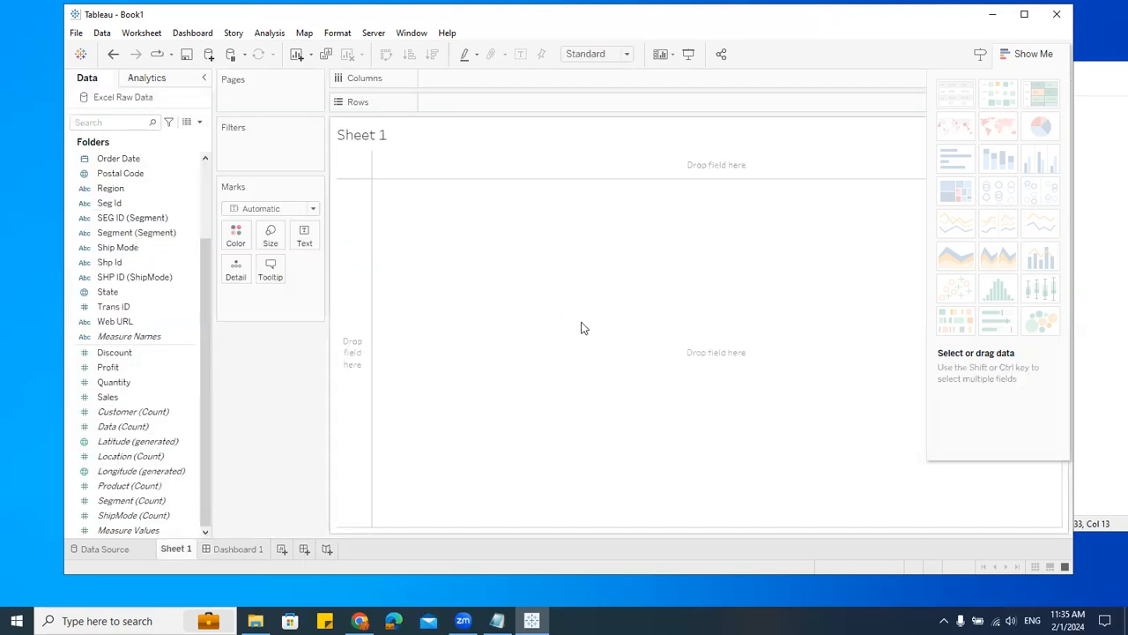
{"action": "left_click", "coordinate": [234, 548]}
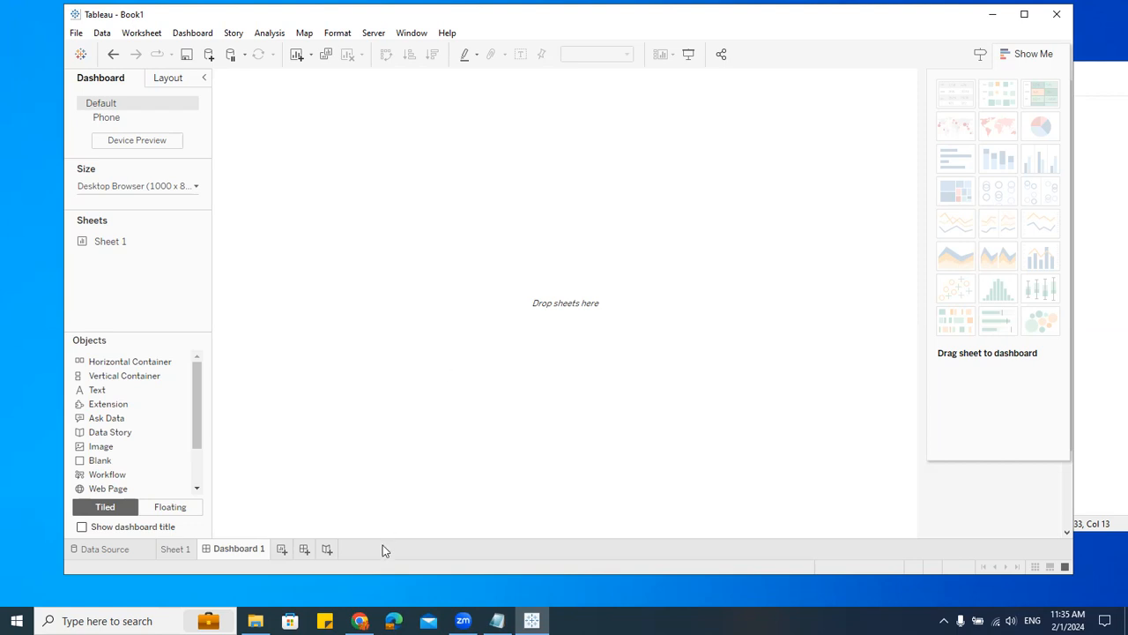
Step: Add a new story and return to Sheet 1
{"action": "left_click", "coordinate": [327, 549]}
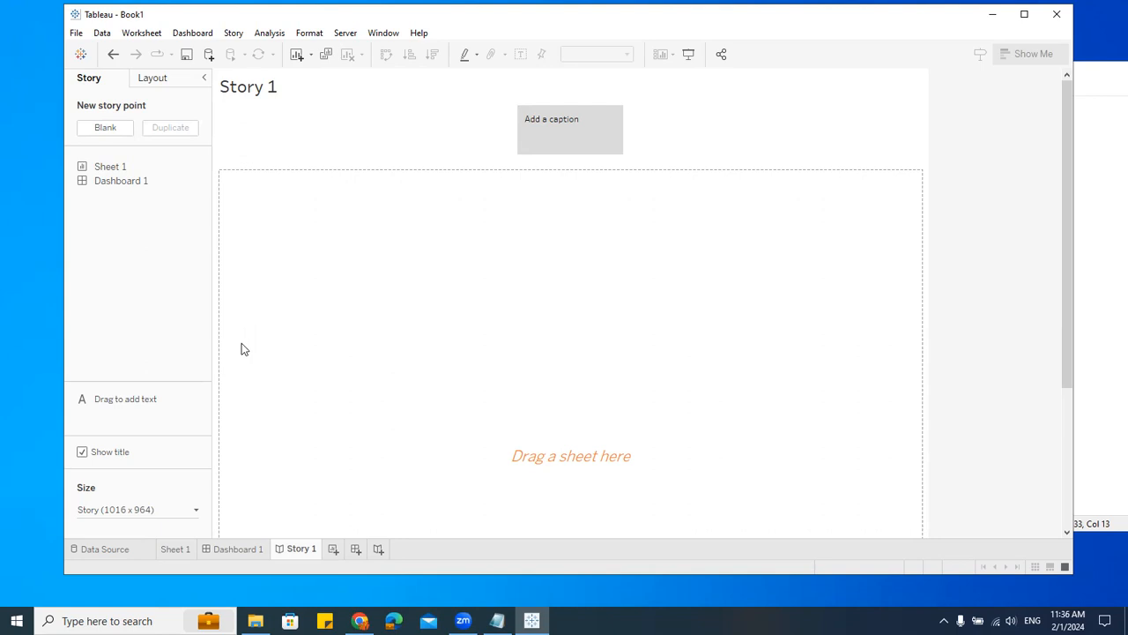
{"action": "left_click", "coordinate": [176, 549]}
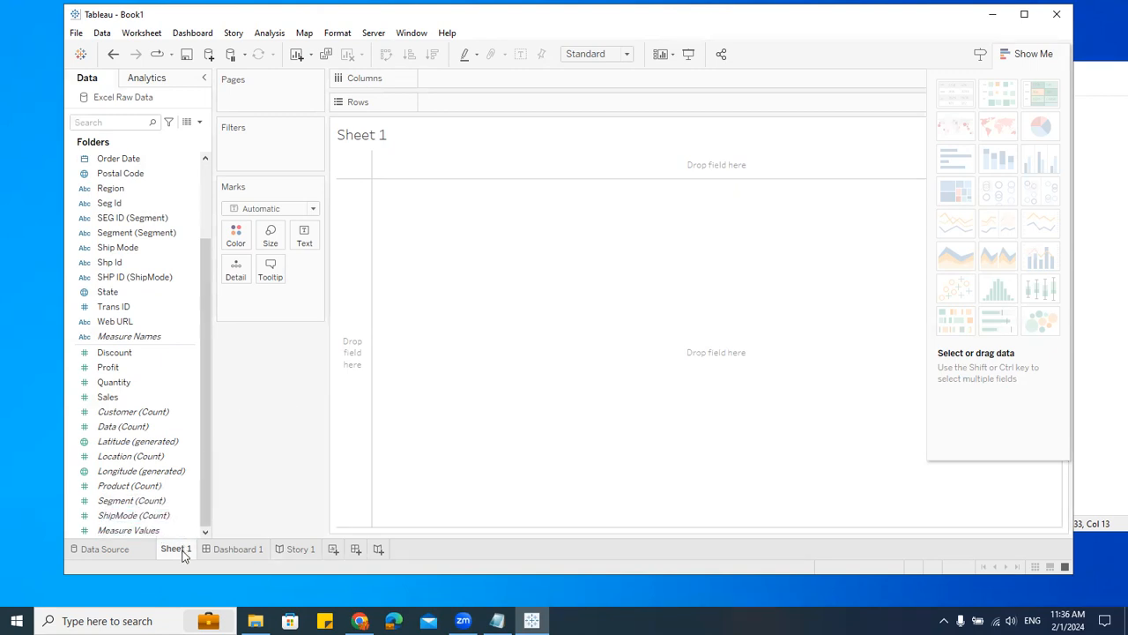
Step: Build a bar chart with Region on Columns and Sales on Rows
{"action": "mouse_move", "coordinate": [184, 554]}
{"action": "left_click", "coordinate": [119, 367]}
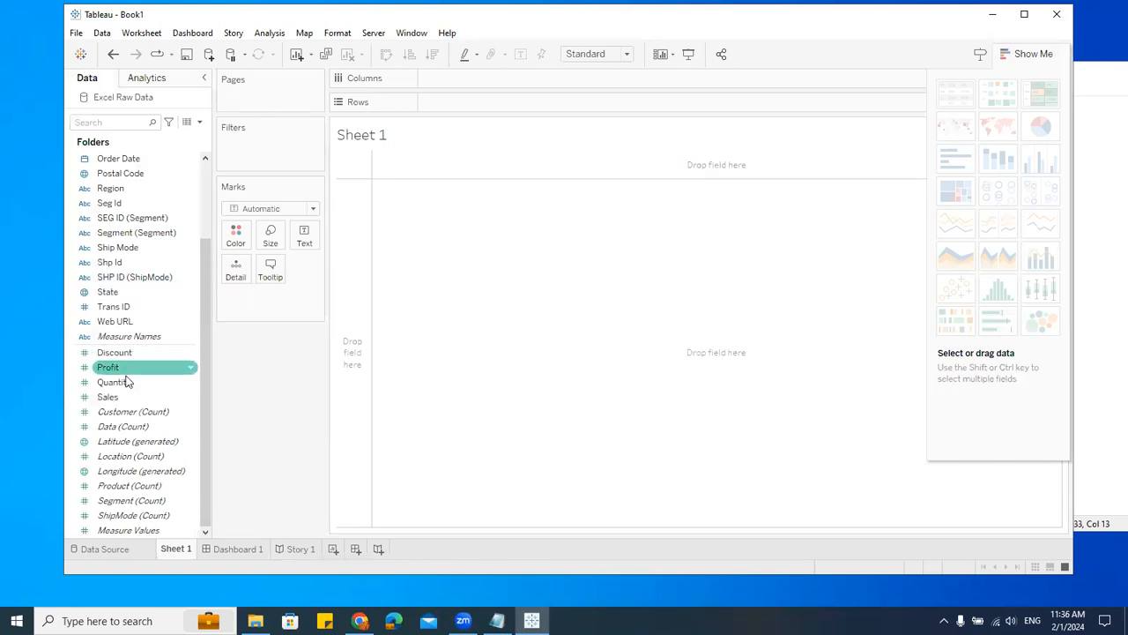
{"action": "scroll", "coordinate": [141, 229], "scroll_direction": "up", "scroll_amount": 3}
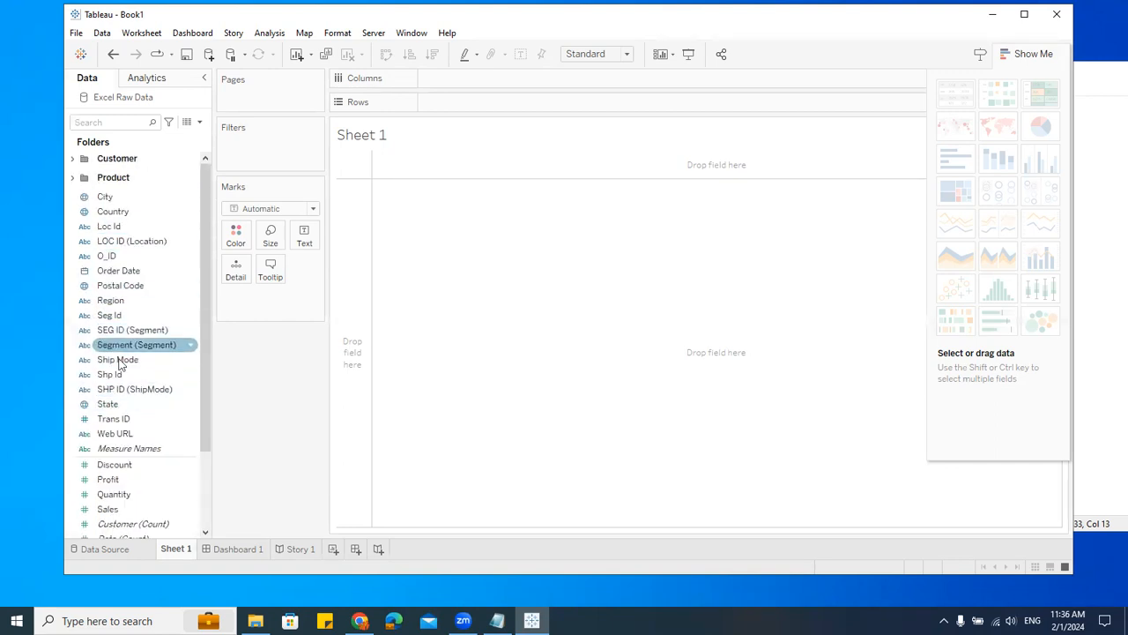
{"action": "scroll", "coordinate": [123, 370], "scroll_direction": "down", "scroll_amount": 3}
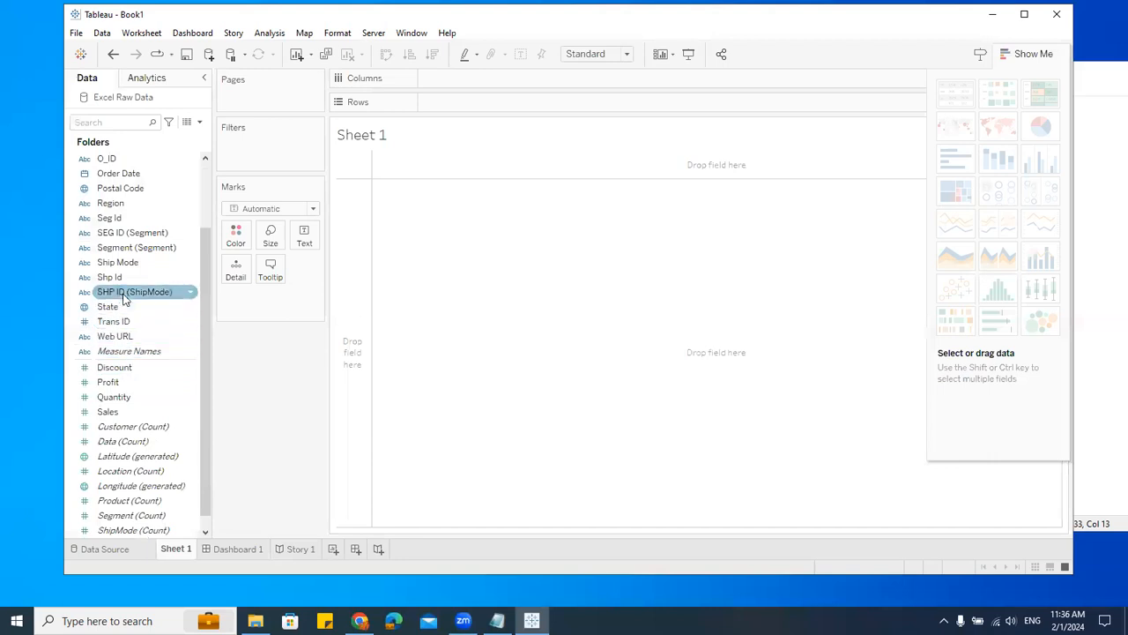
{"action": "left_click_drag", "start_coordinate": [113, 204], "coordinate": [489, 88]}
{"action": "left_click_drag", "start_coordinate": [132, 411], "coordinate": [500, 109]}
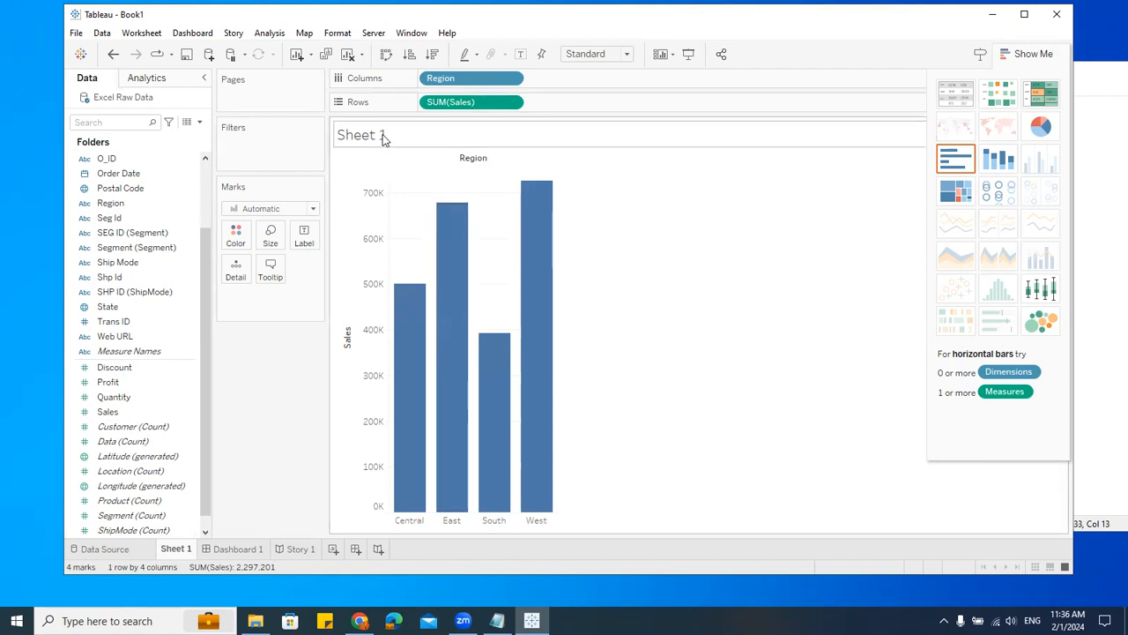
Step: Swap rows and columns and swap them back
{"action": "left_click", "coordinate": [385, 55]}
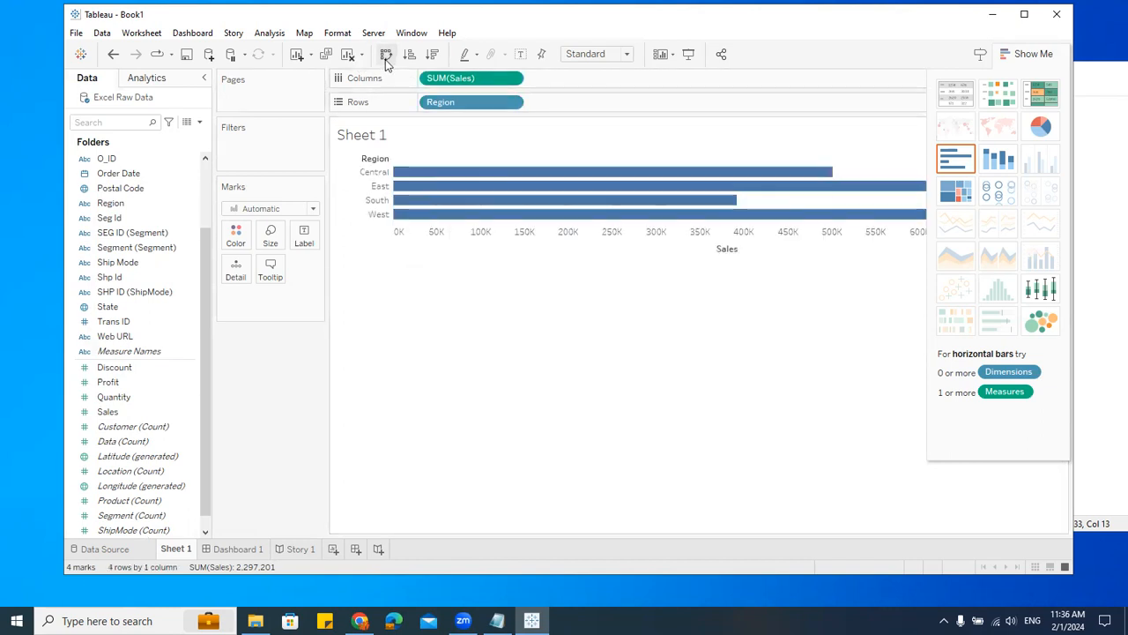
{"action": "left_click", "coordinate": [385, 57]}
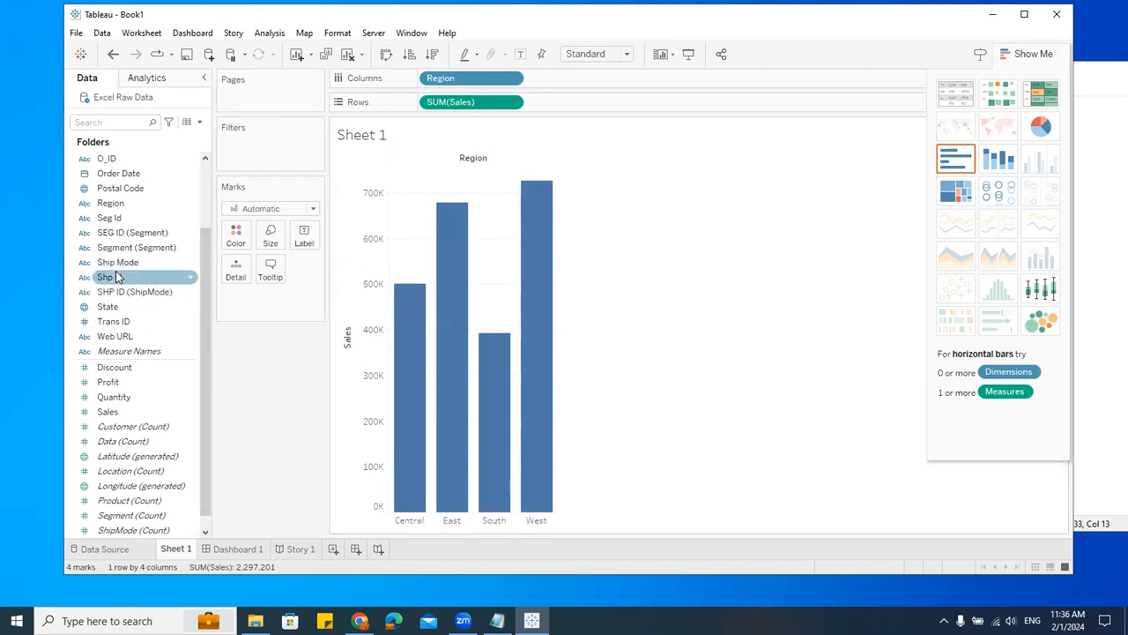
Step: Label the bars with SUM(Sales) by putting Sales on the Label mark
{"action": "left_click_drag", "start_coordinate": [120, 414], "coordinate": [303, 240]}
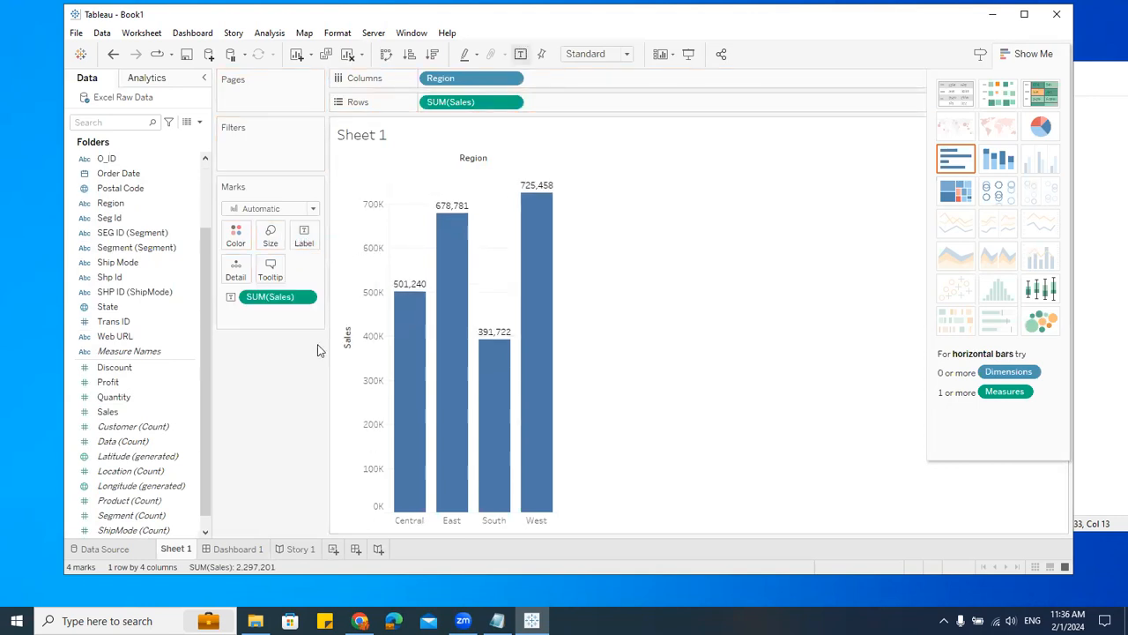
{"action": "left_click_drag", "start_coordinate": [299, 297], "coordinate": [298, 441]}
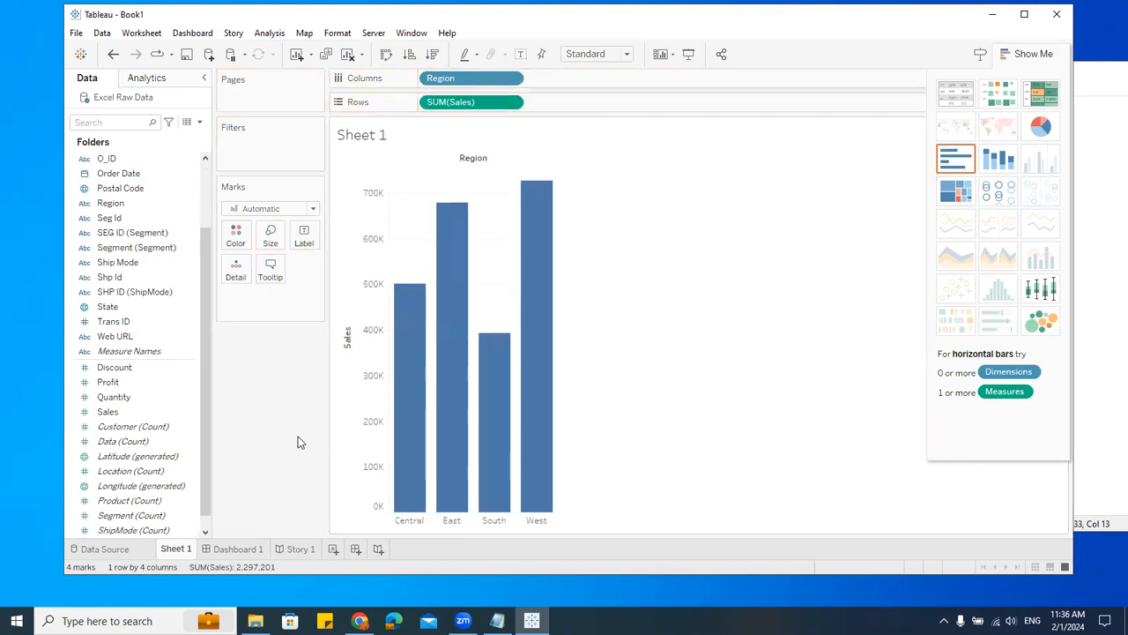
{"action": "left_click_drag", "start_coordinate": [439, 102], "coordinate": [302, 241]}
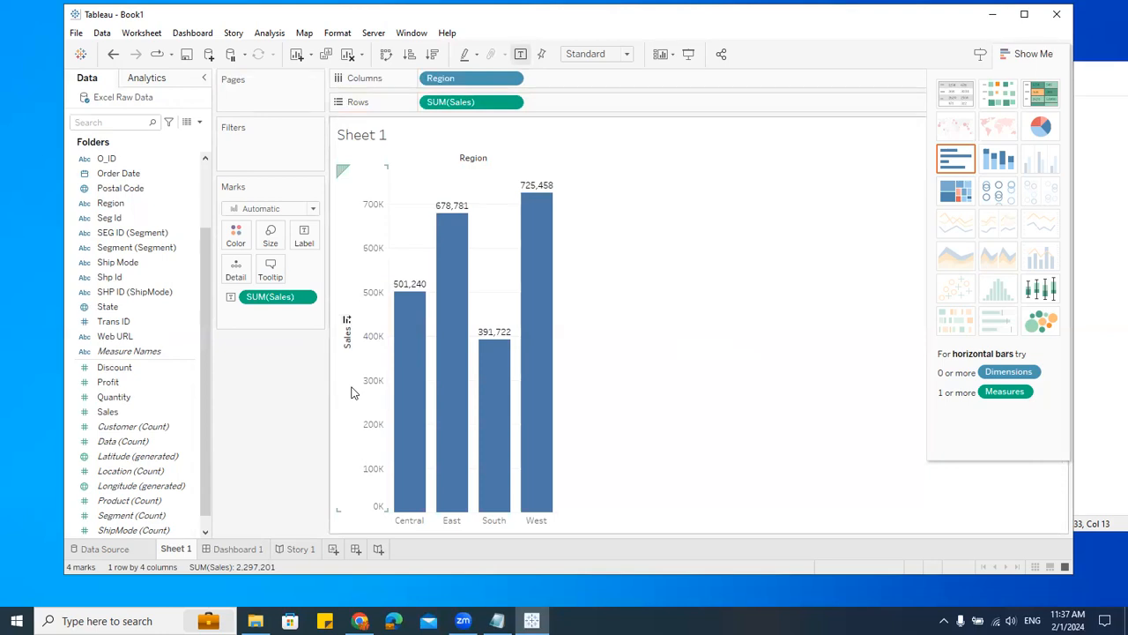
Step: Add a new worksheet, and delete both Dashboard 1 and Story 1
{"action": "left_click", "coordinate": [335, 553]}
{"action": "left_click", "coordinate": [224, 549]}
{"action": "right_click", "coordinate": [222, 553]}
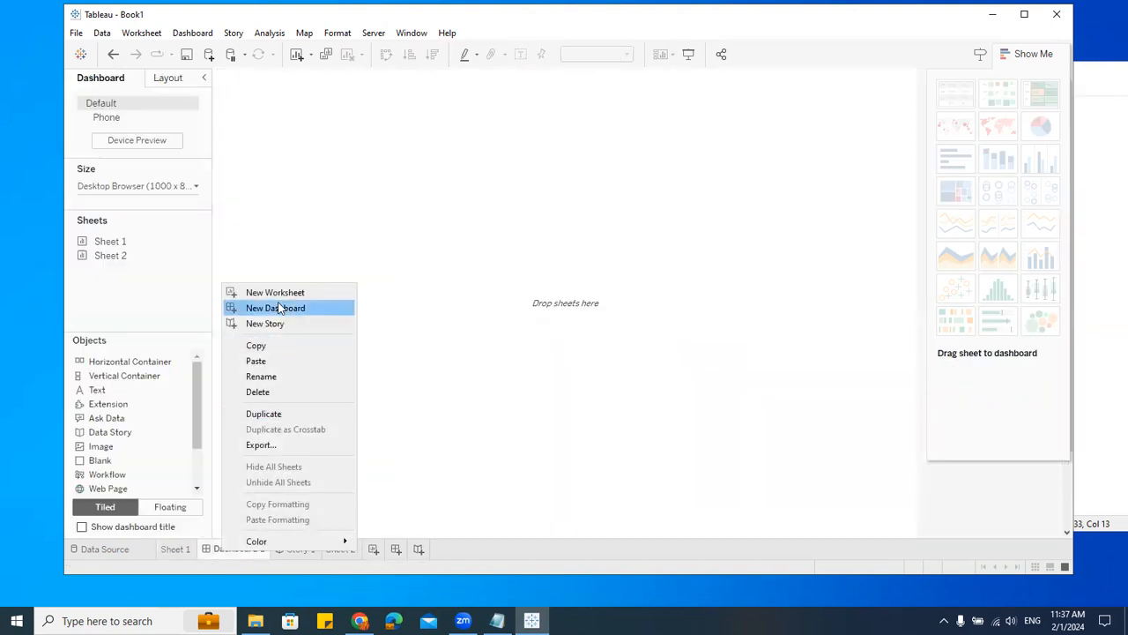
{"action": "left_click", "coordinate": [277, 392]}
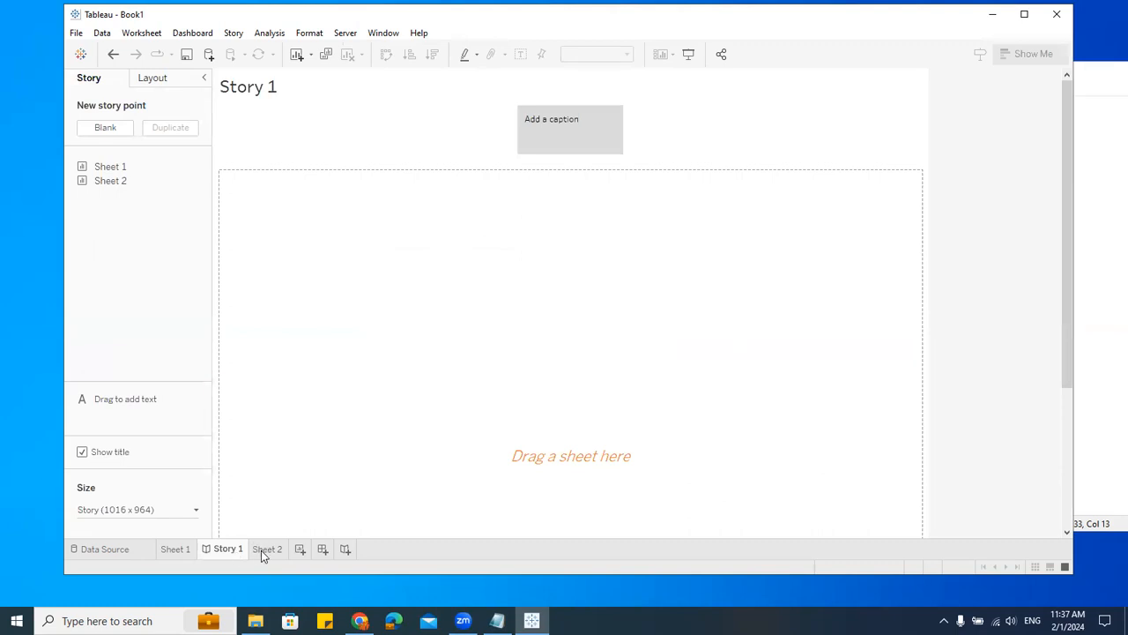
{"action": "right_click", "coordinate": [231, 550]}
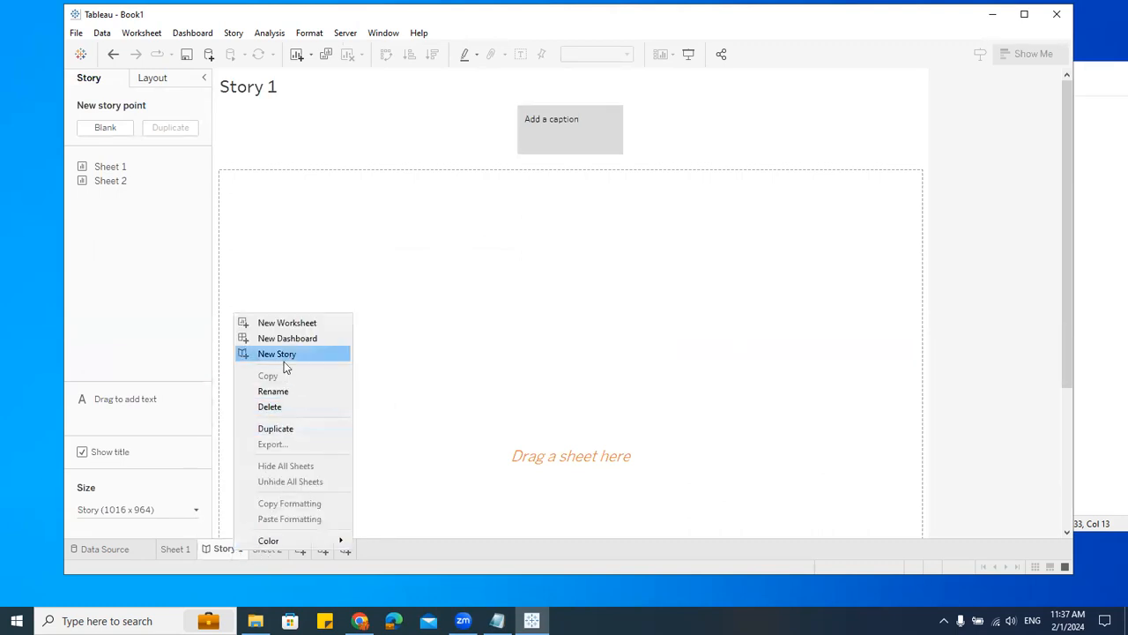
{"action": "left_click", "coordinate": [282, 408]}
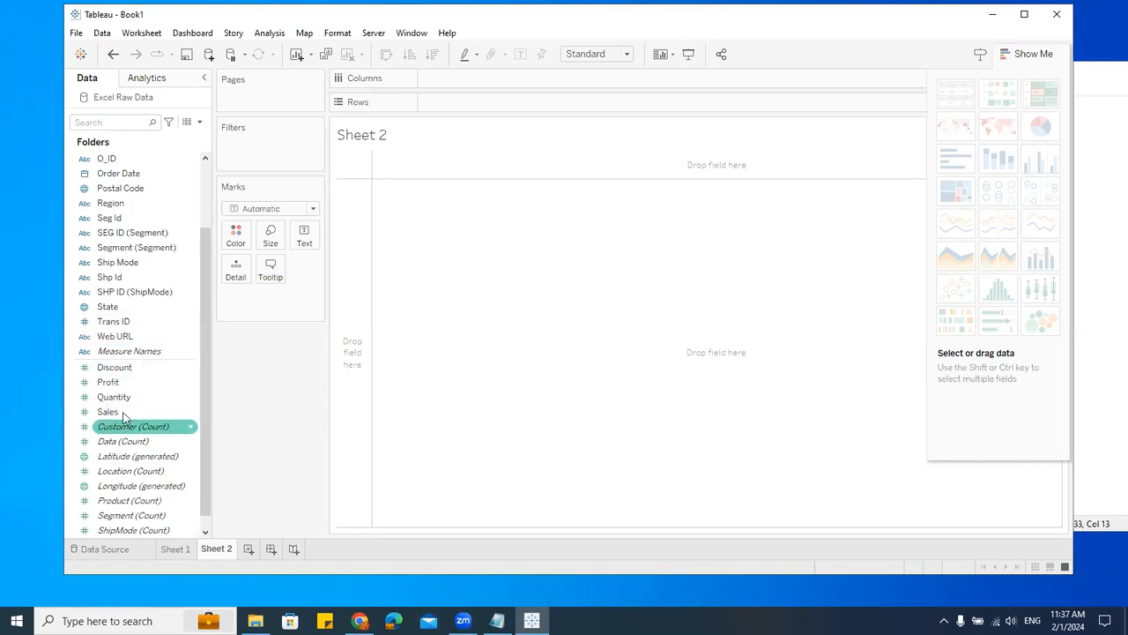
Step: Build a bar chart on Sheet 2 with Sales on Rows and Region on Columns
{"action": "left_click_drag", "start_coordinate": [123, 412], "coordinate": [522, 102]}
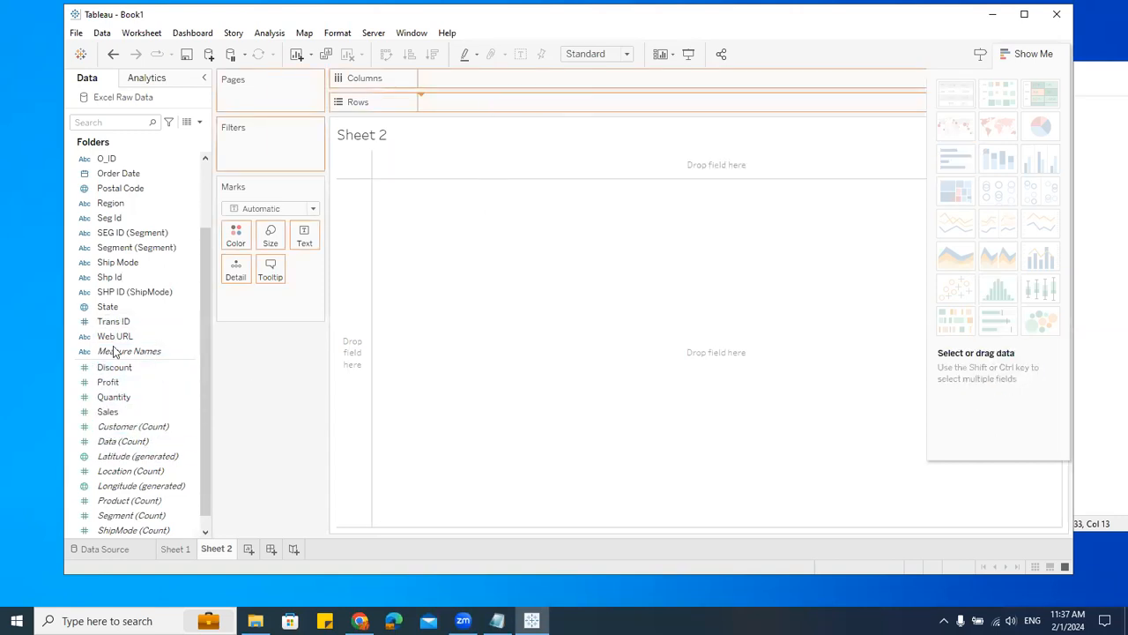
{"action": "left_click_drag", "start_coordinate": [110, 203], "coordinate": [522, 82]}
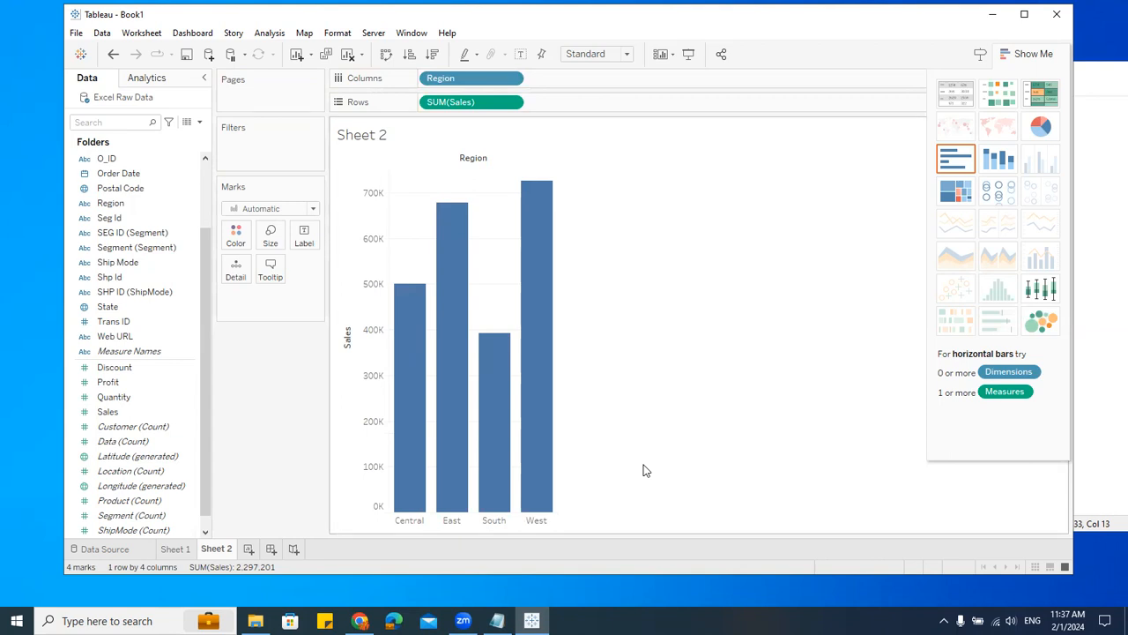
Step: Expand the Product folder and color the bars by Category to stack them
{"action": "scroll", "coordinate": [157, 282], "scroll_direction": "up", "scroll_amount": 5}
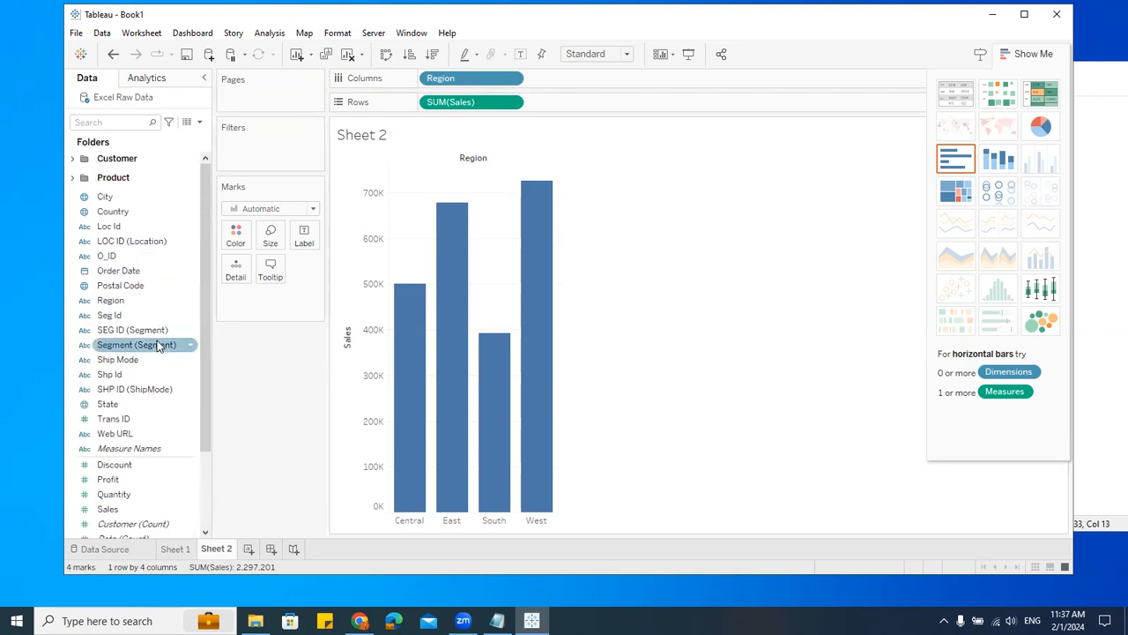
{"action": "left_click", "coordinate": [74, 178]}
{"action": "left_click", "coordinate": [125, 197]}
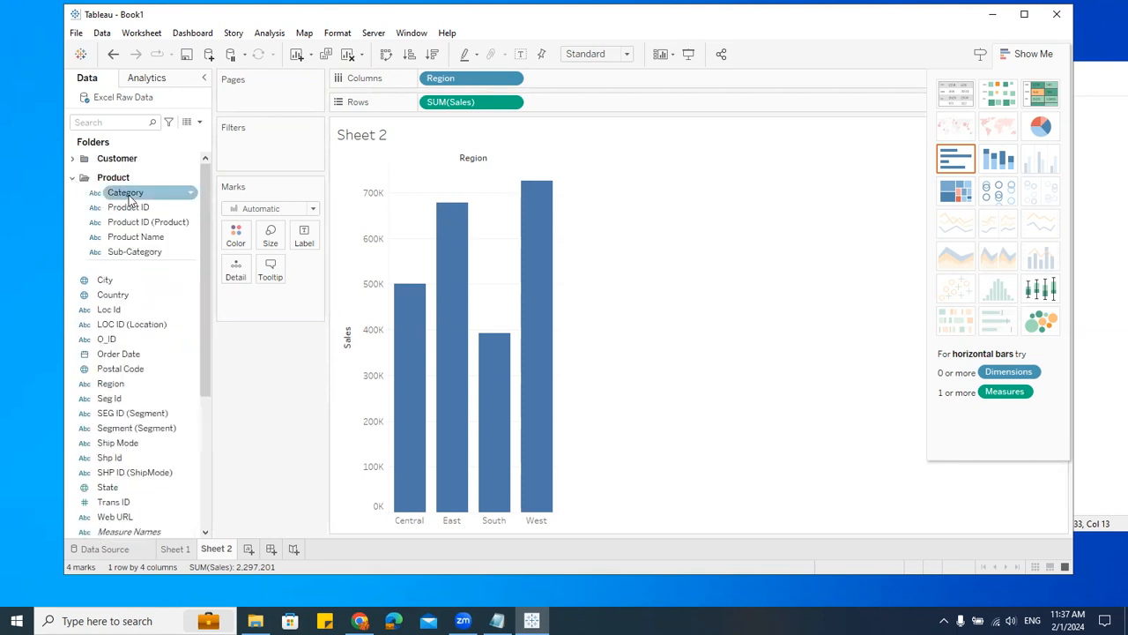
{"action": "left_click_drag", "start_coordinate": [129, 199], "coordinate": [279, 404]}
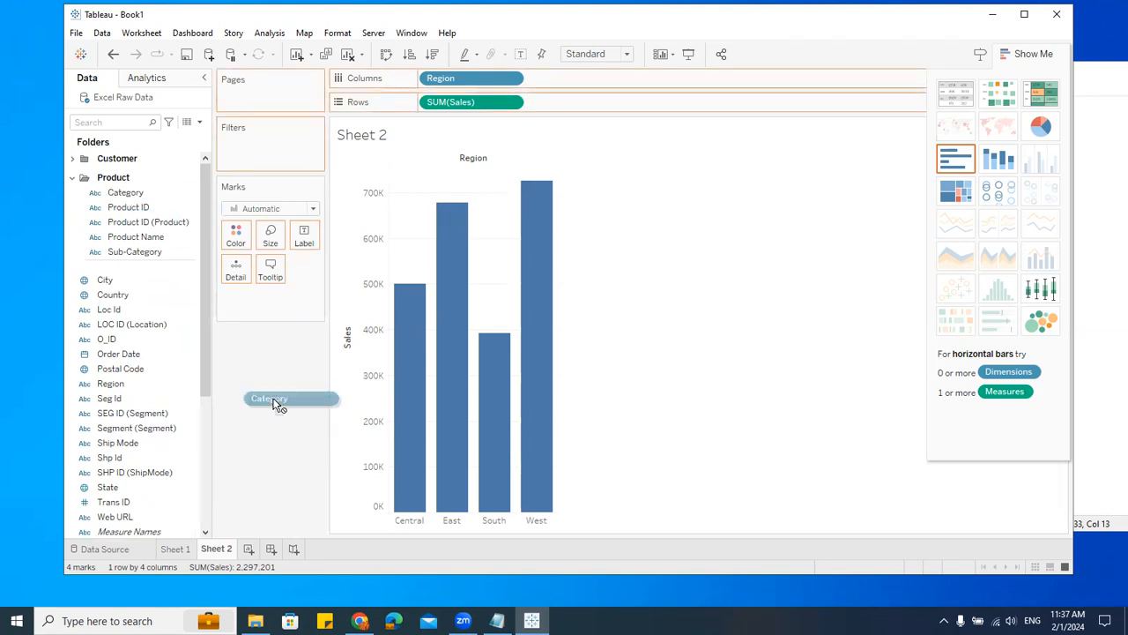
{"action": "left_click_drag", "start_coordinate": [279, 404], "coordinate": [238, 240]}
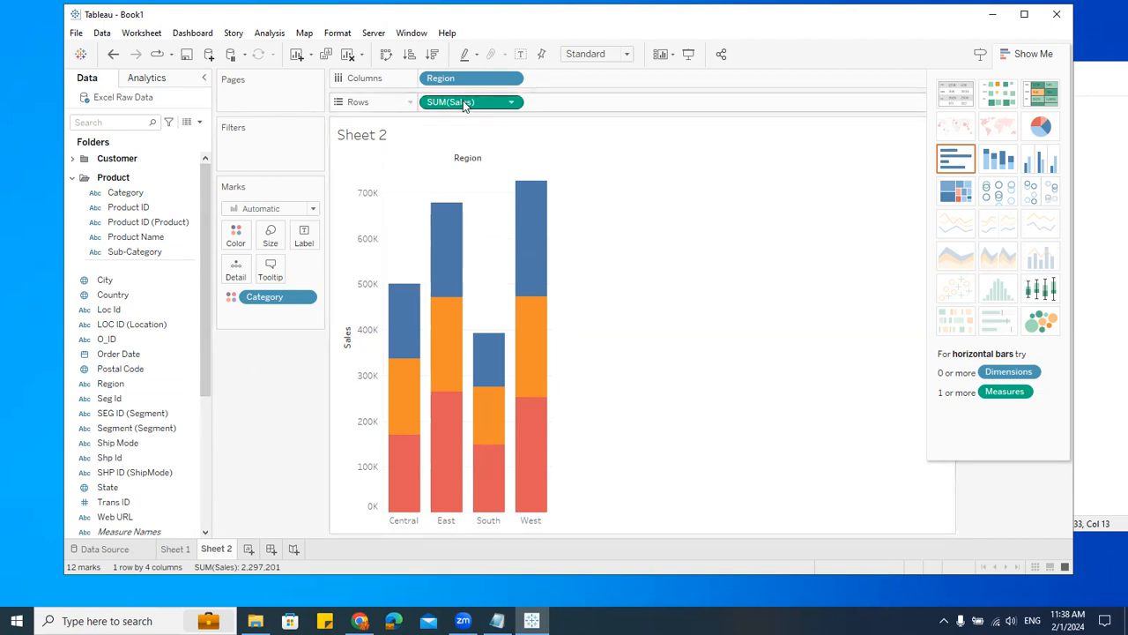
Step: Put SUM(Sales) on both the Label and Size marks of the stacked chart
{"action": "left_click_drag", "start_coordinate": [453, 106], "coordinate": [304, 247]}
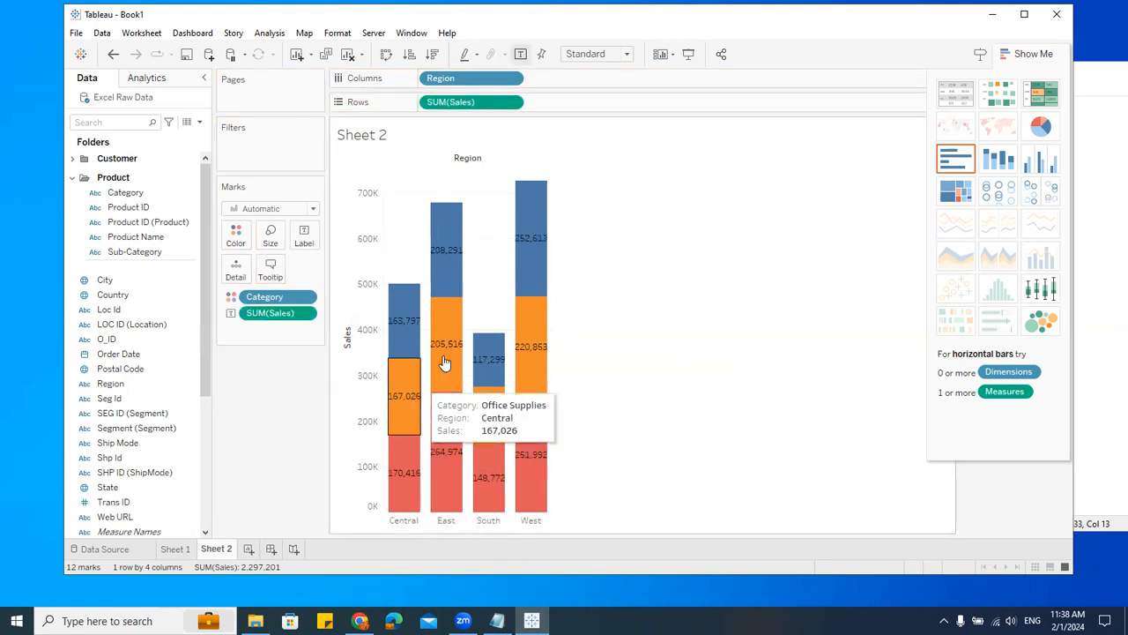
{"action": "mouse_move", "coordinate": [535, 410]}
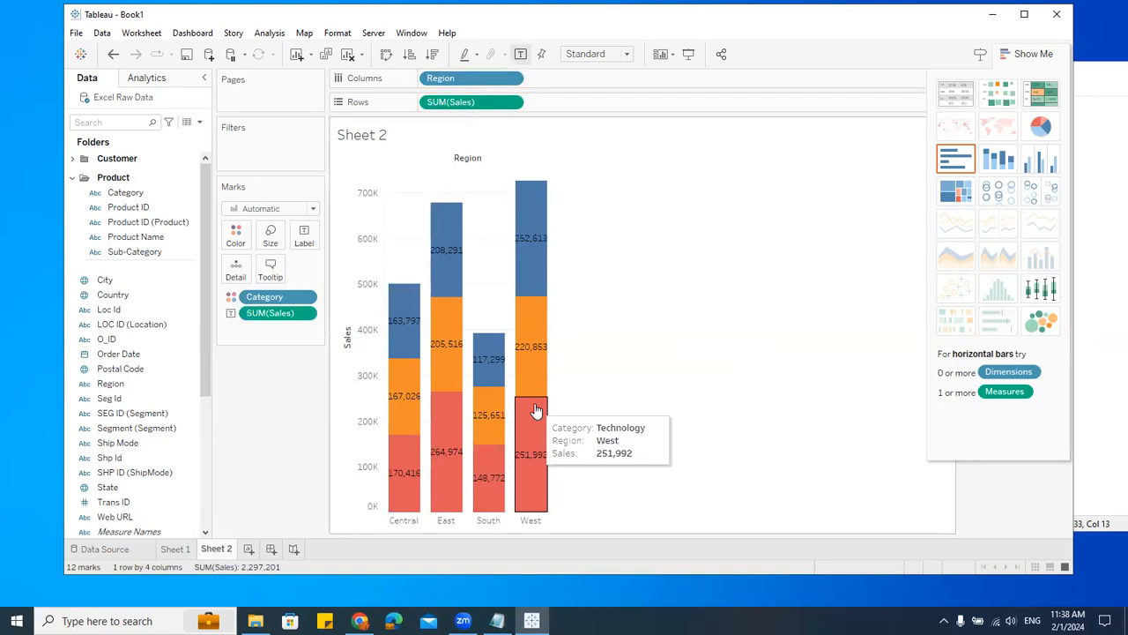
{"action": "left_click_drag", "start_coordinate": [272, 317], "coordinate": [271, 270]}
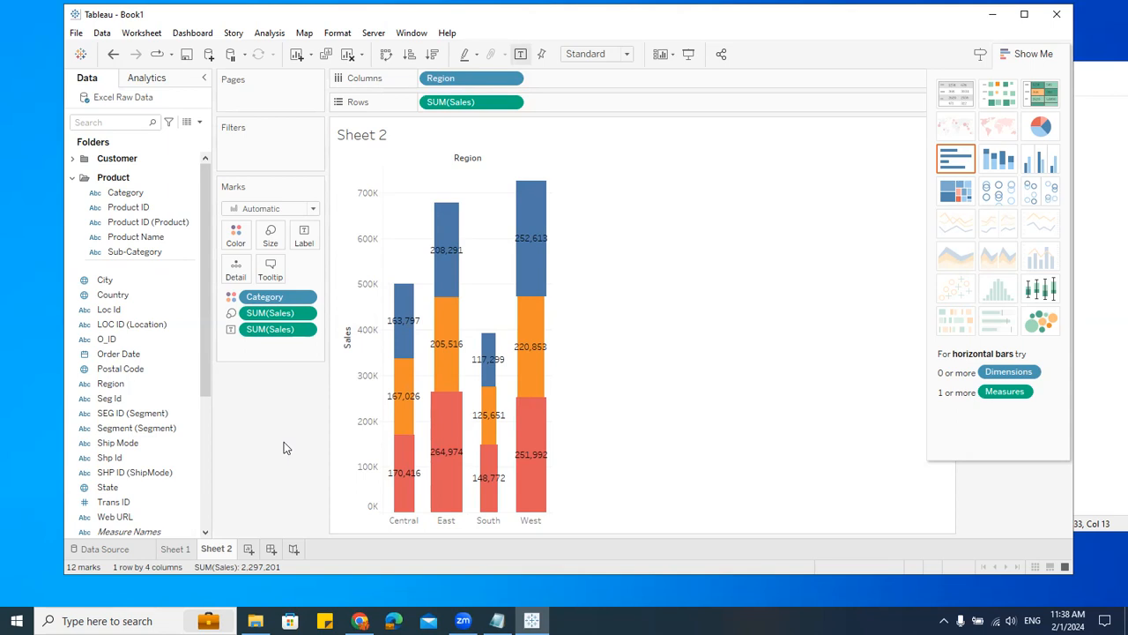
Step: Swap rows and columns for horizontal stacked bars and enlarge the row height
{"action": "left_click", "coordinate": [387, 56]}
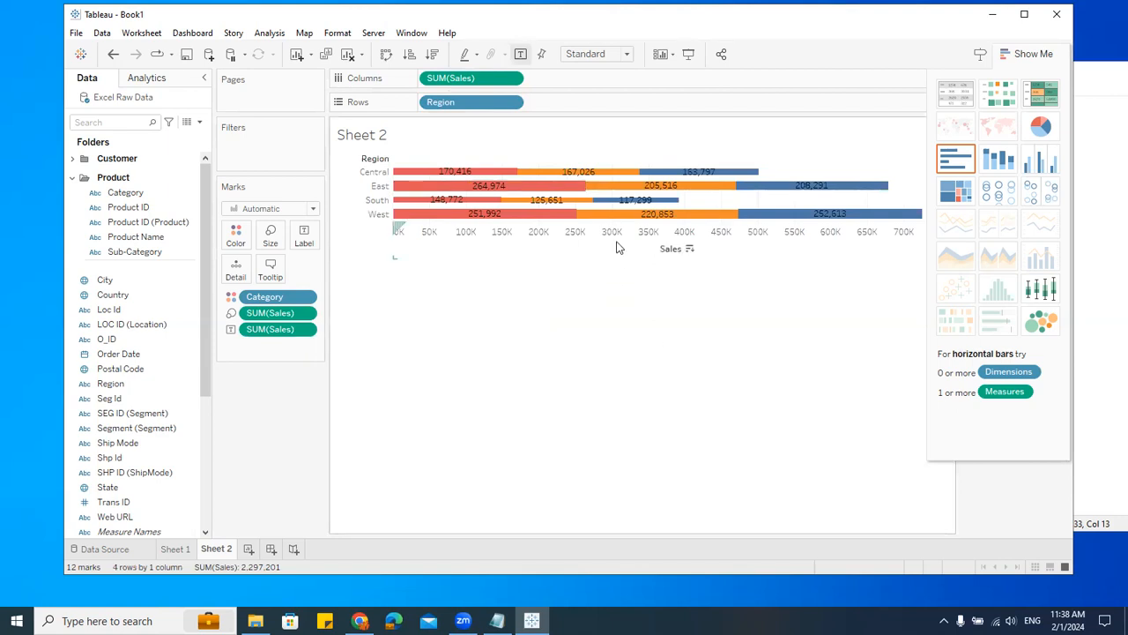
{"action": "left_click_drag", "start_coordinate": [631, 220], "coordinate": [649, 284]}
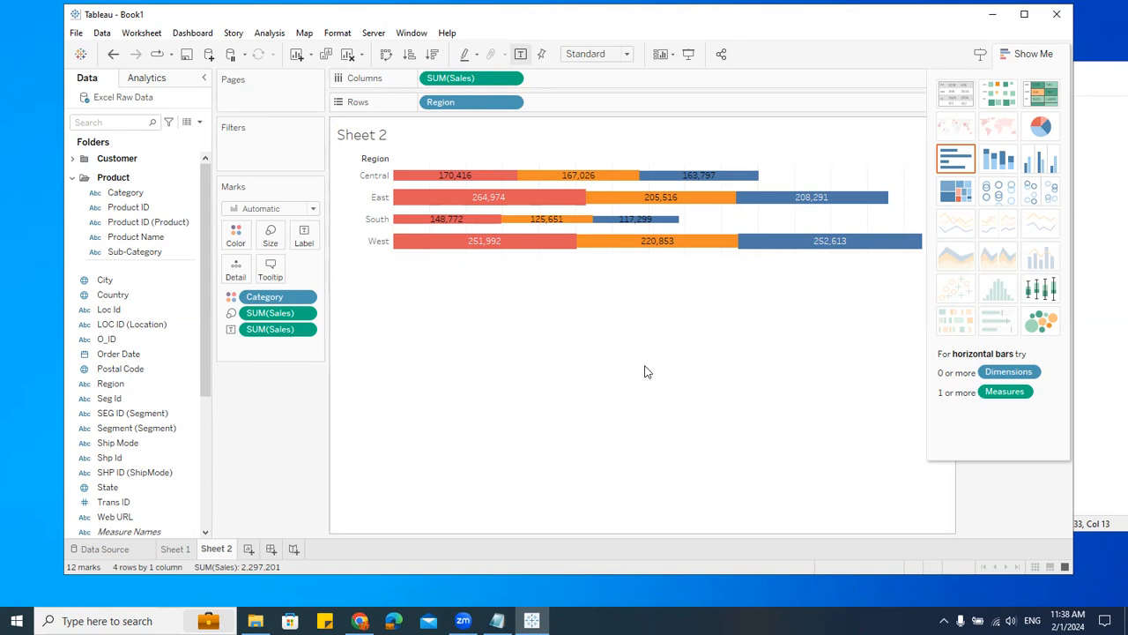
Step: On a new worksheet, build a bar chart with Region on Columns and Sales on Rows
{"action": "left_click", "coordinate": [248, 548]}
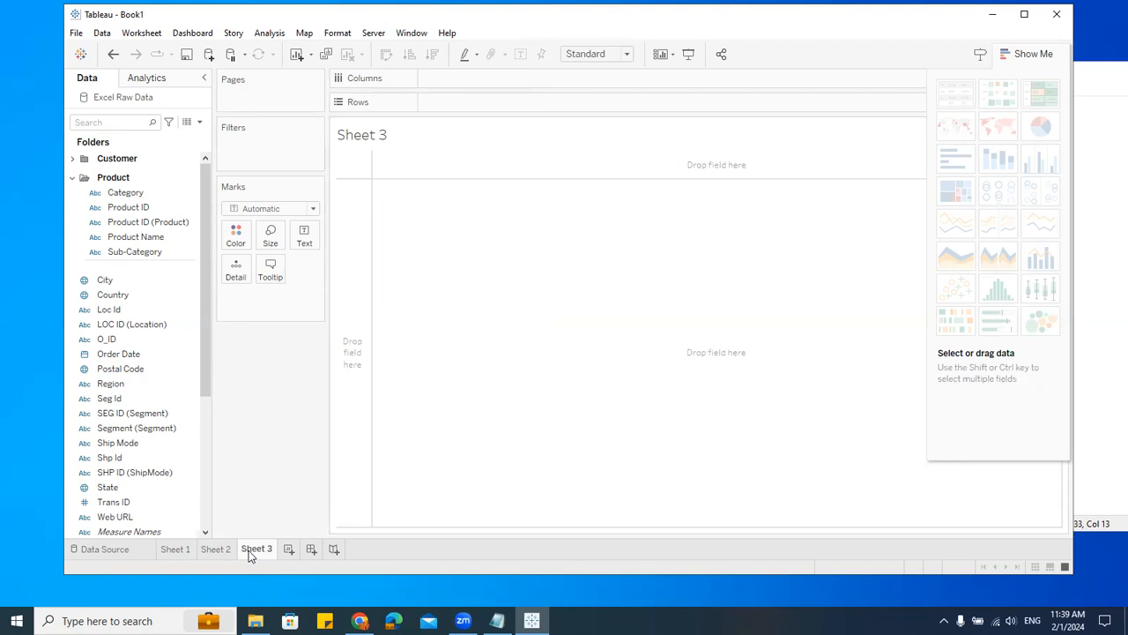
{"action": "left_click", "coordinate": [121, 385]}
{"action": "left_click_drag", "start_coordinate": [121, 388], "coordinate": [511, 79]}
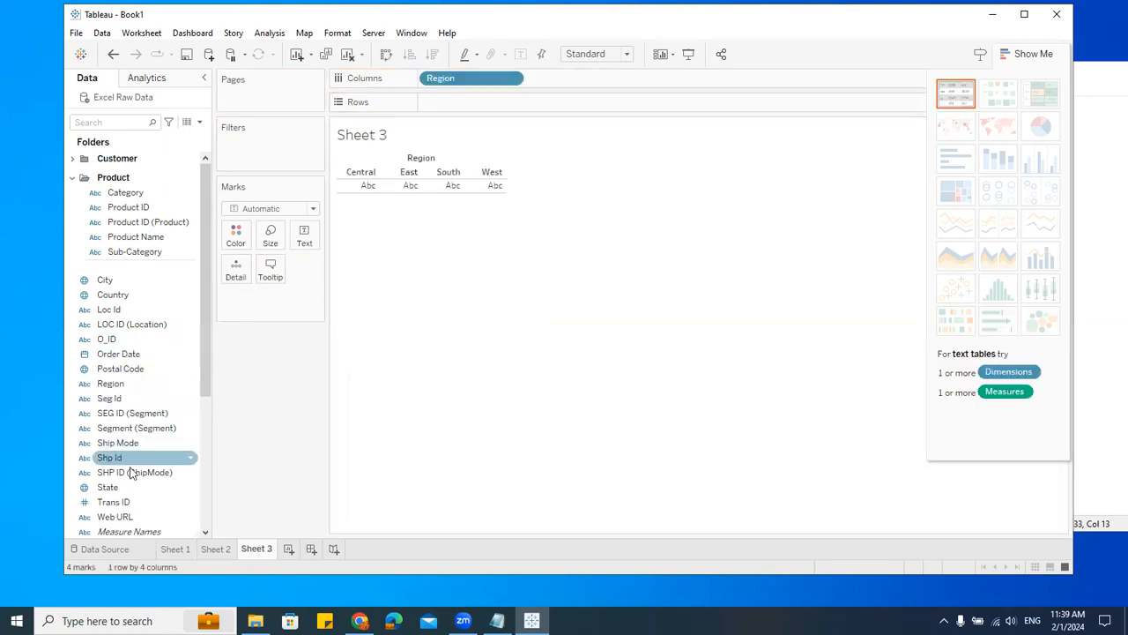
{"action": "scroll", "coordinate": [146, 393], "scroll_direction": "down", "scroll_amount": 3}
{"action": "left_click_drag", "start_coordinate": [141, 441], "coordinate": [493, 103]}
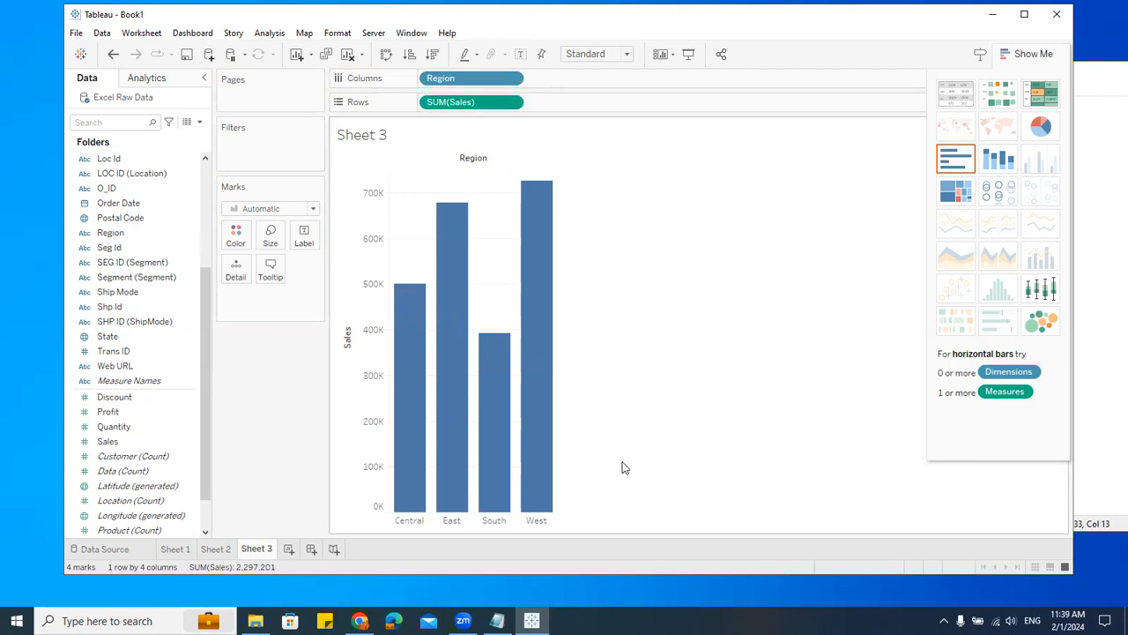
Step: Add Profit to Rows as a second measure next to Sales
{"action": "mouse_move", "coordinate": [490, 427]}
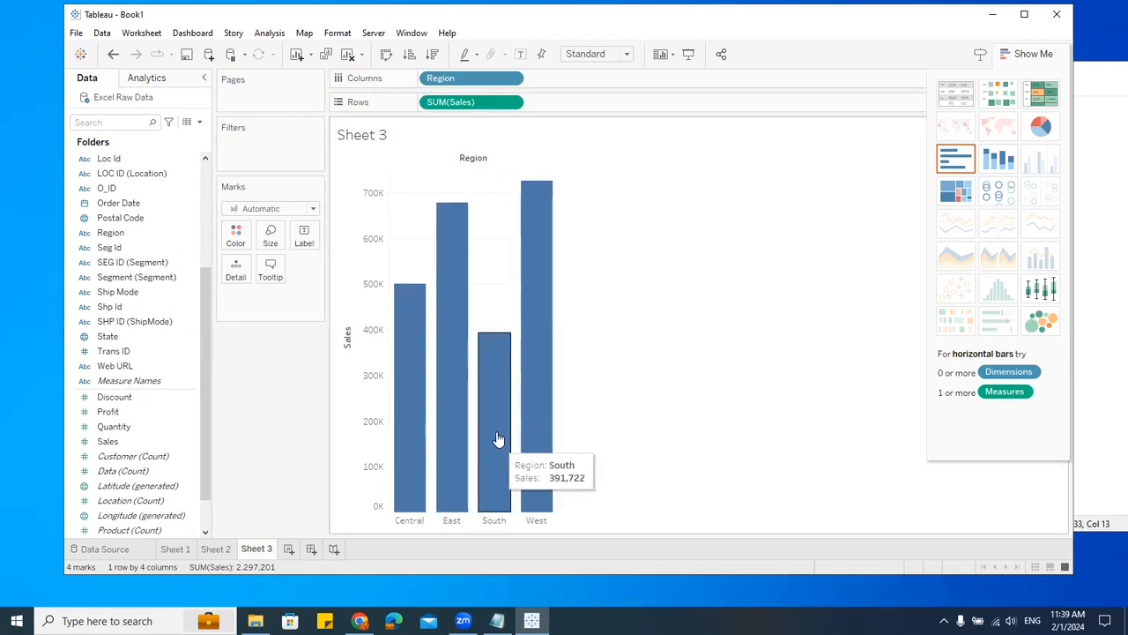
{"action": "left_click_drag", "start_coordinate": [111, 411], "coordinate": [595, 106]}
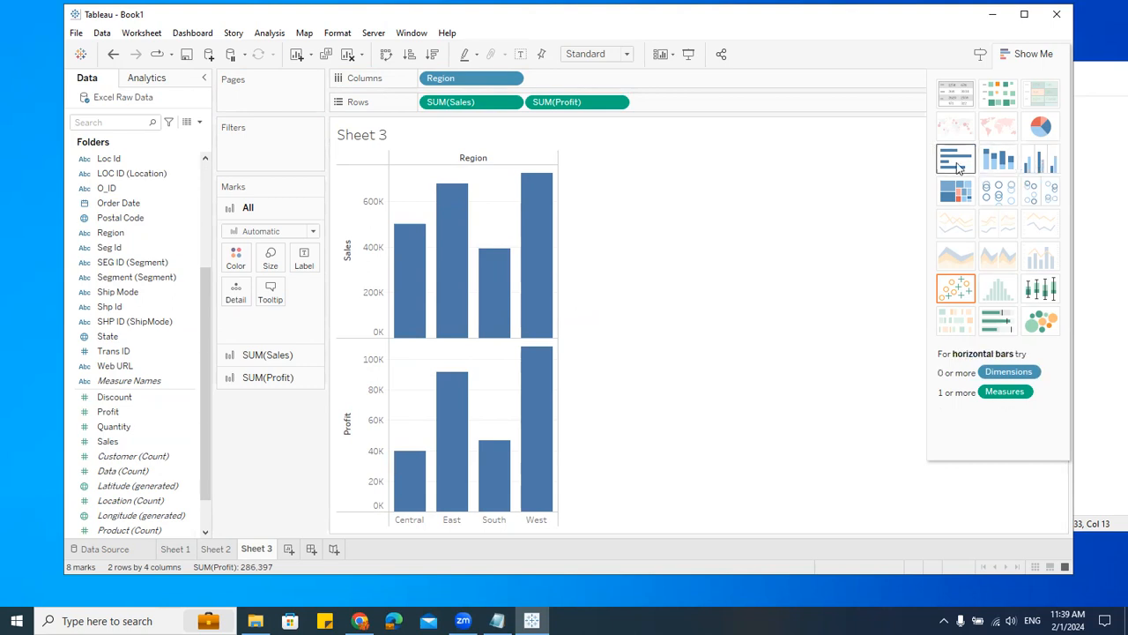
Step: Convert the chart to side-by-side bars and swap rows and columns for horizontal bars
{"action": "left_click", "coordinate": [1044, 166]}
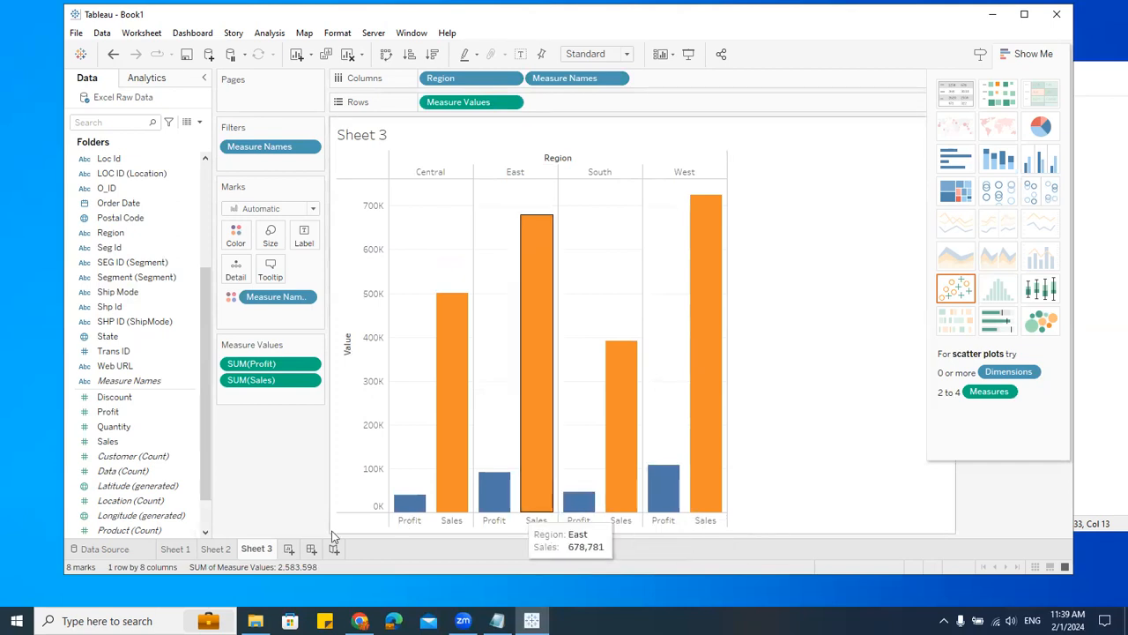
{"action": "left_click", "coordinate": [385, 54]}
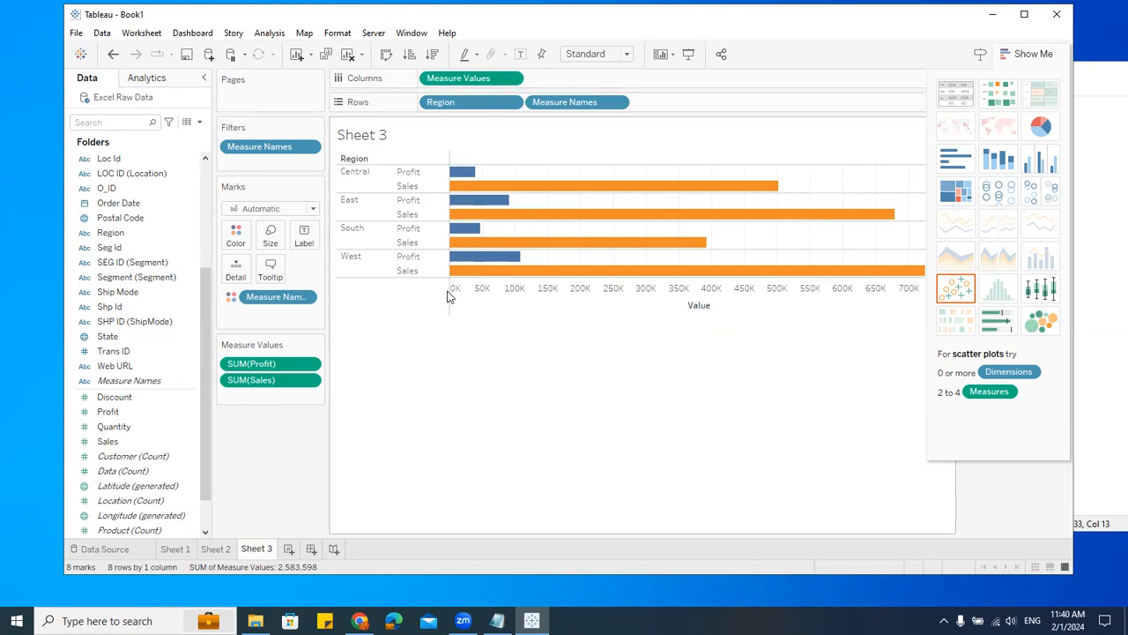
Step: On a new worksheet, build a vertical bar chart of Sales by Region
{"action": "left_click", "coordinate": [291, 551]}
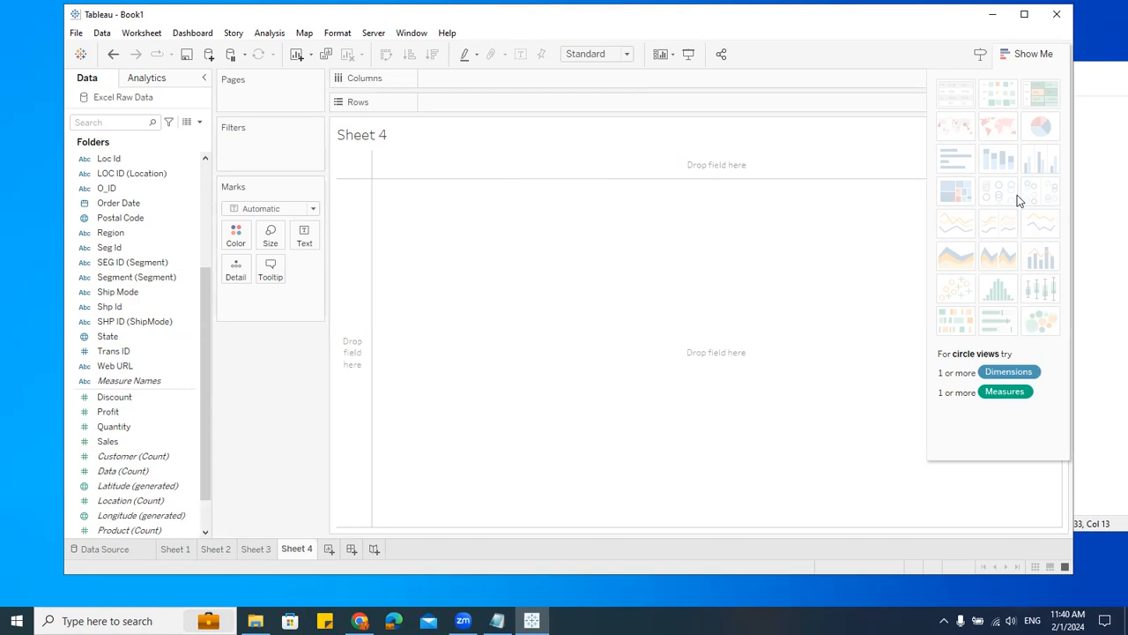
{"action": "left_click_drag", "start_coordinate": [112, 232], "coordinate": [542, 101]}
{"action": "left_click_drag", "start_coordinate": [107, 441], "coordinate": [469, 77]}
{"action": "mouse_move", "coordinate": [471, 212]}
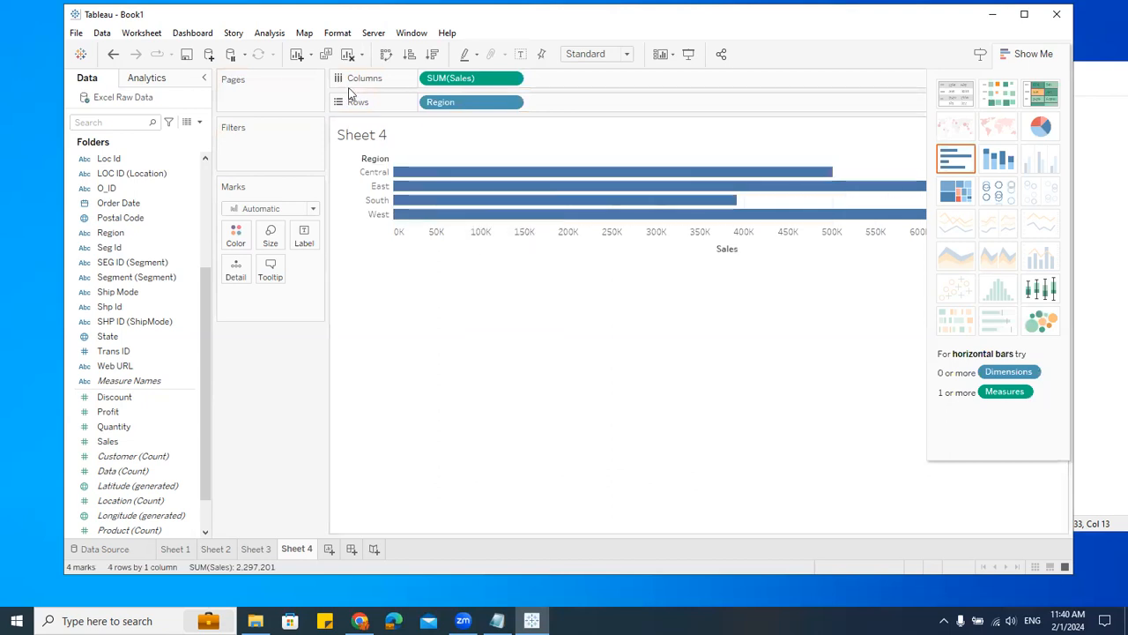
{"action": "left_click", "coordinate": [385, 53]}
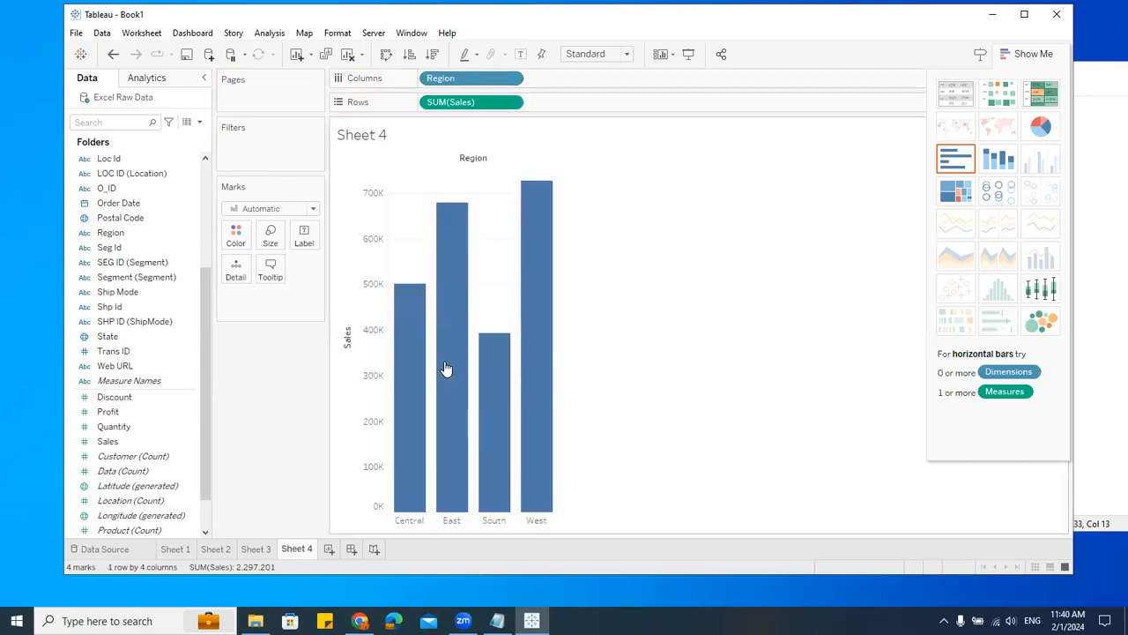
Step: Switch to circle marks, move Region back to Columns, and widen the view
{"action": "left_click", "coordinate": [1001, 199]}
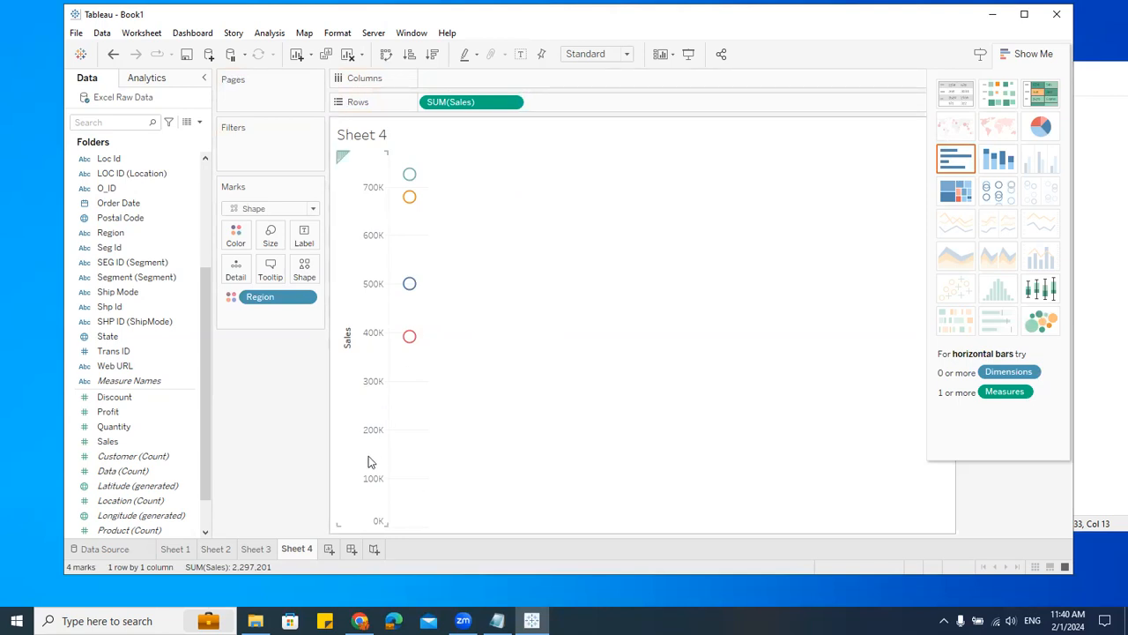
{"action": "left_click_drag", "start_coordinate": [291, 306], "coordinate": [469, 81]}
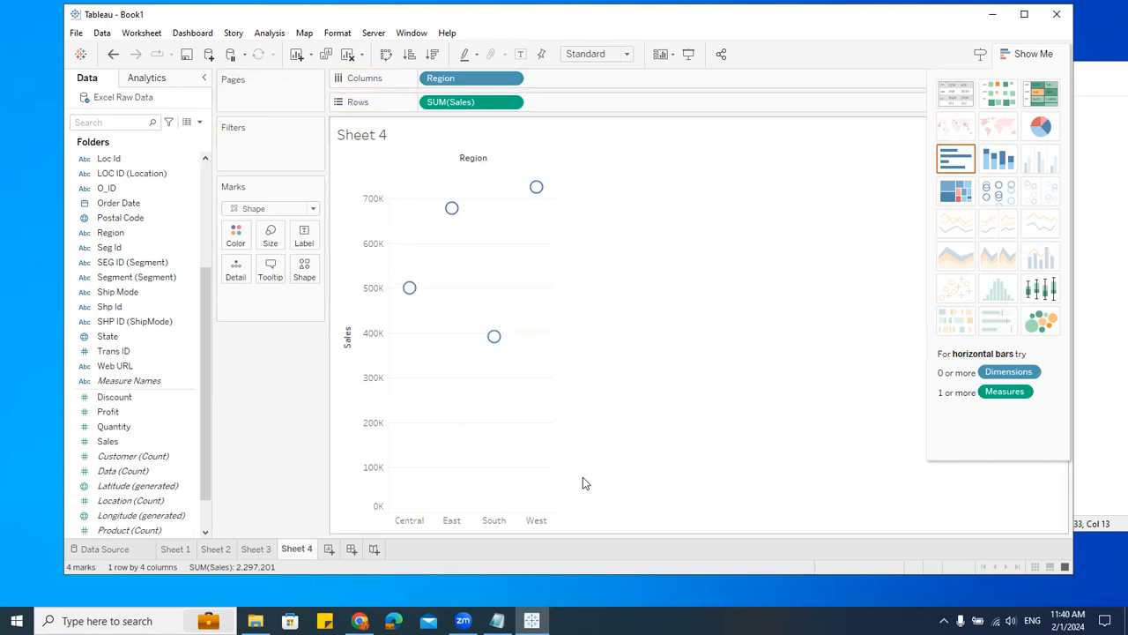
{"action": "left_click_drag", "start_coordinate": [558, 272], "coordinate": [736, 273]}
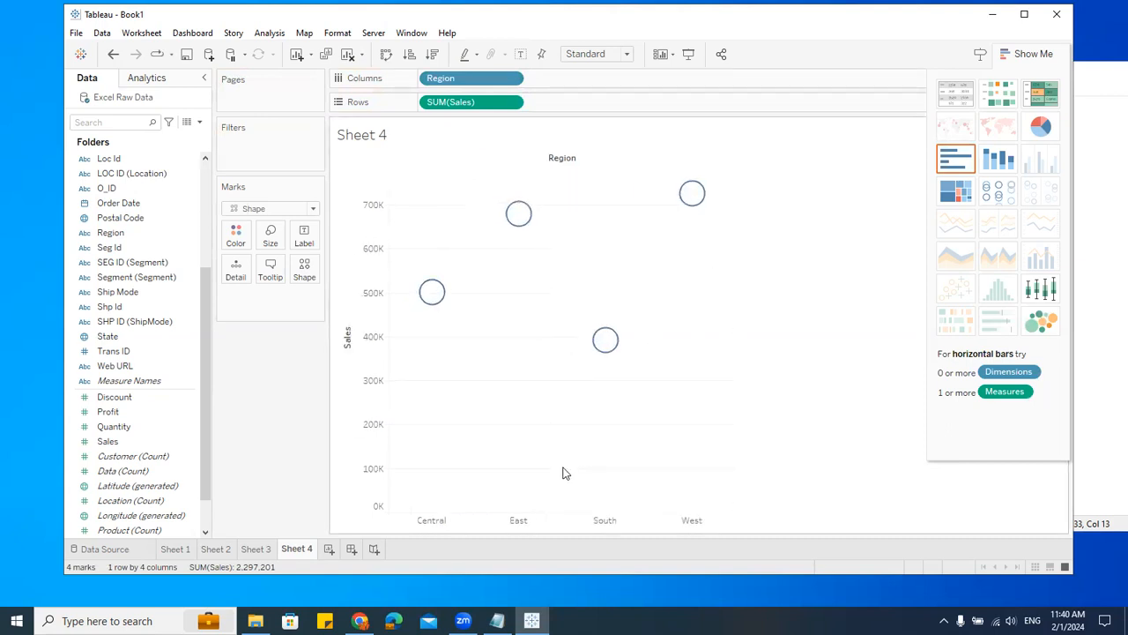
Step: Set the mark shape to a filled downward-pointing triangle
{"action": "mouse_move", "coordinate": [513, 218]}
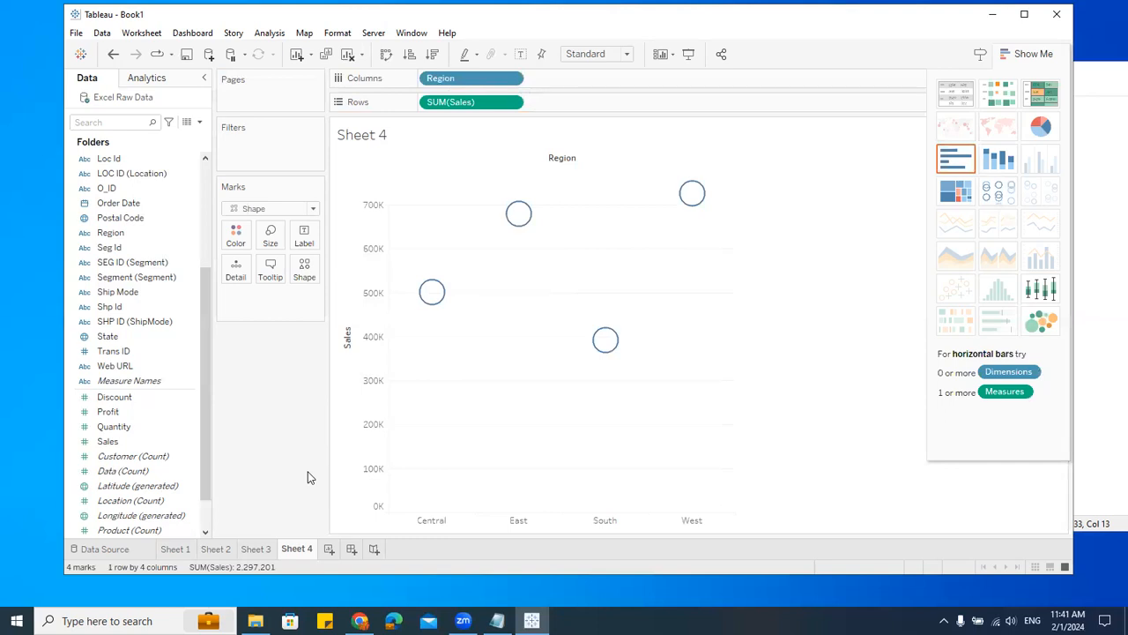
{"action": "left_click", "coordinate": [309, 278]}
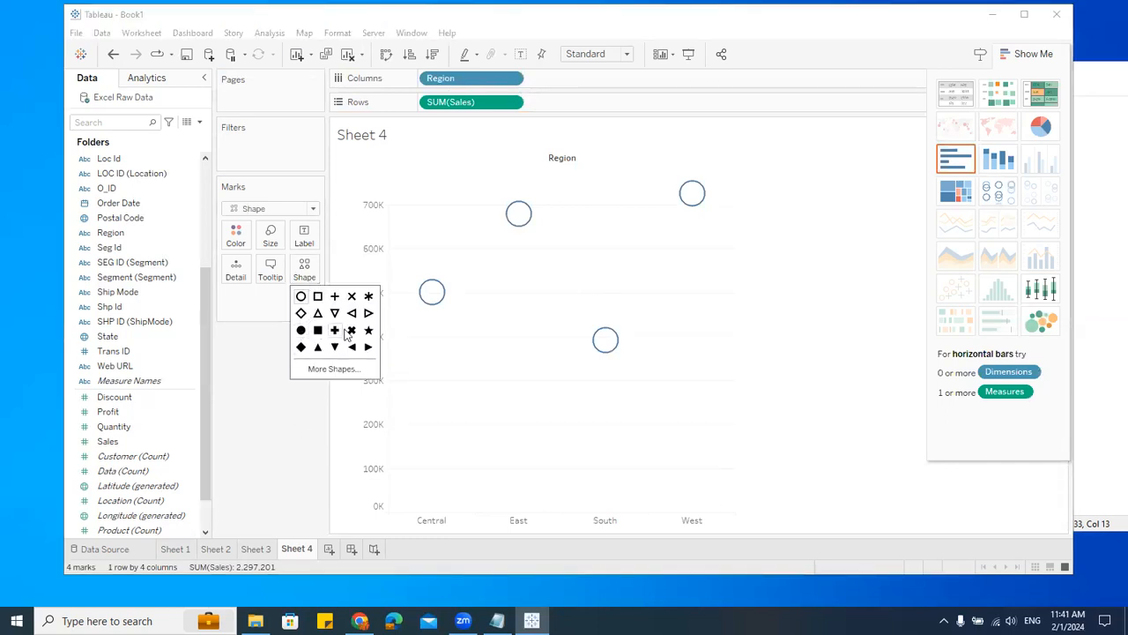
{"action": "left_click", "coordinate": [301, 329]}
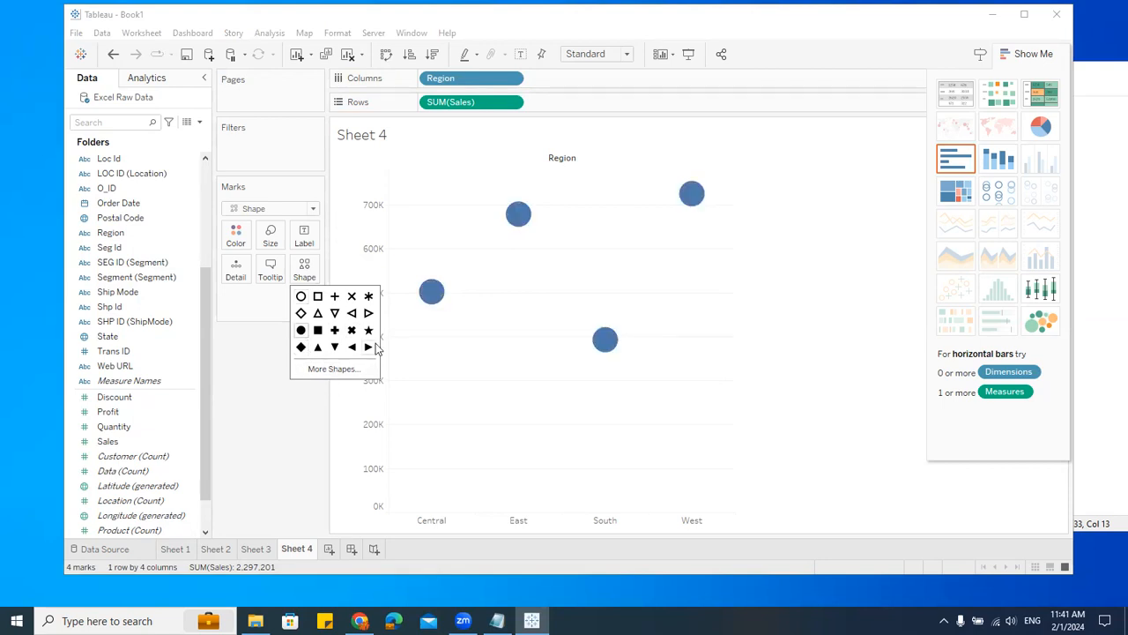
{"action": "left_click", "coordinate": [369, 297]}
{"action": "left_click", "coordinate": [368, 330]}
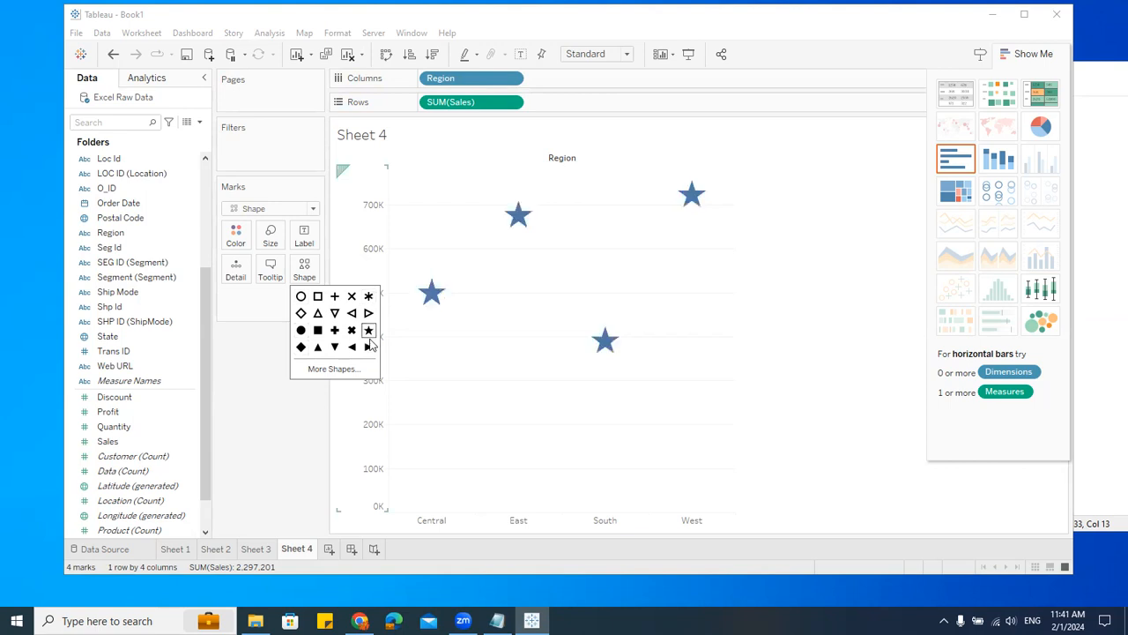
{"action": "left_click", "coordinate": [352, 347]}
{"action": "left_click", "coordinate": [335, 346]}
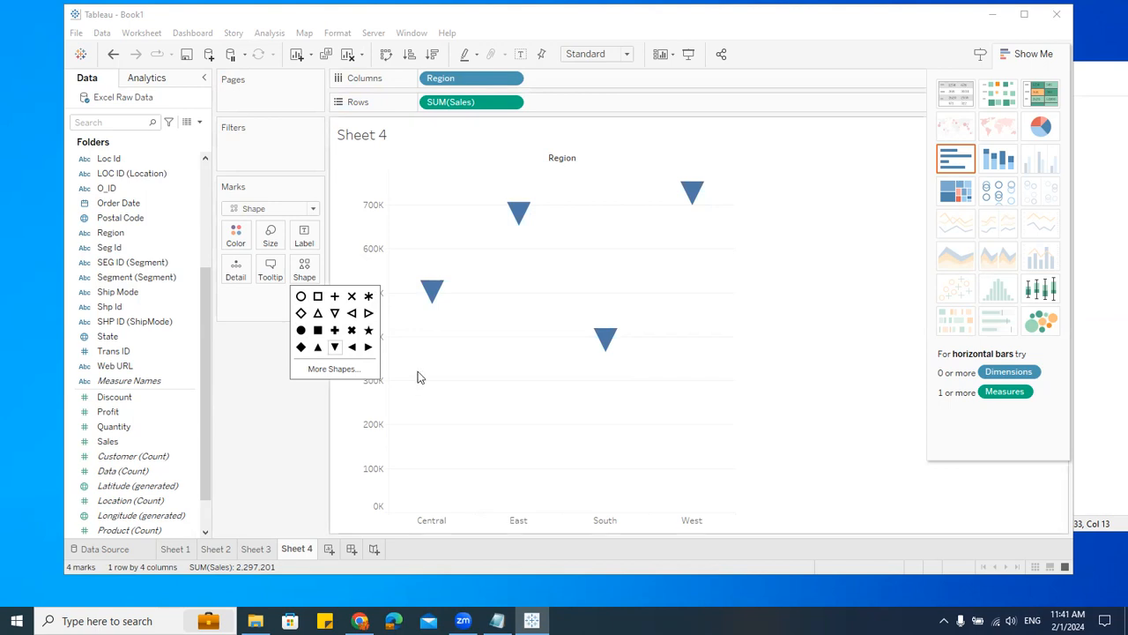
Step: Replace the mark shape with the red target shape from the Ratings shape palette
{"action": "left_click", "coordinate": [348, 374]}
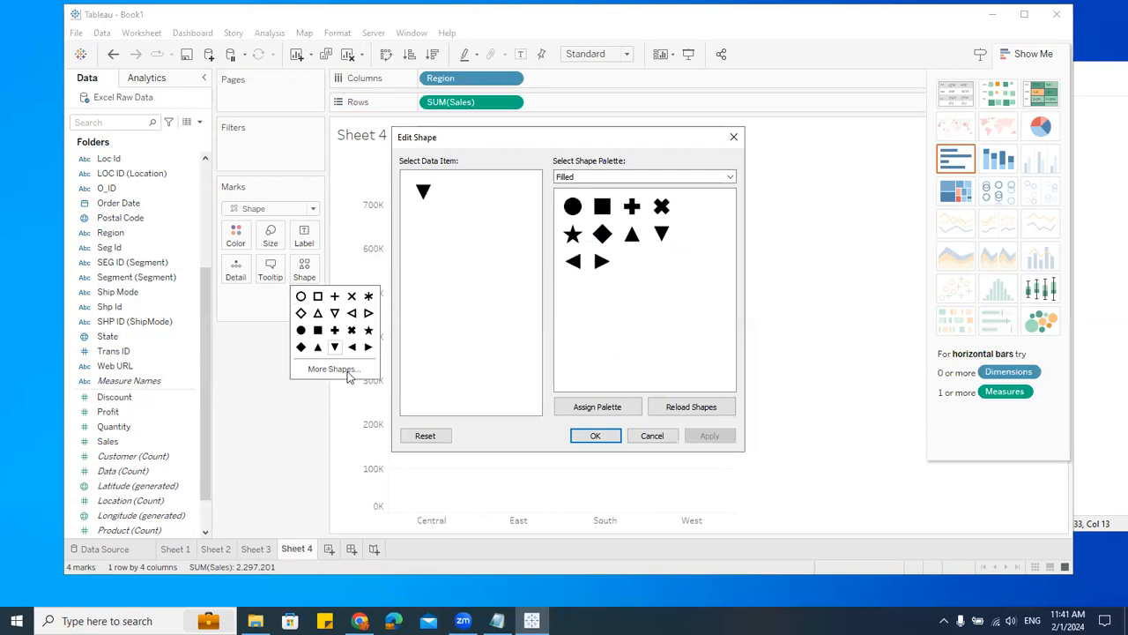
{"action": "left_click", "coordinate": [633, 178]}
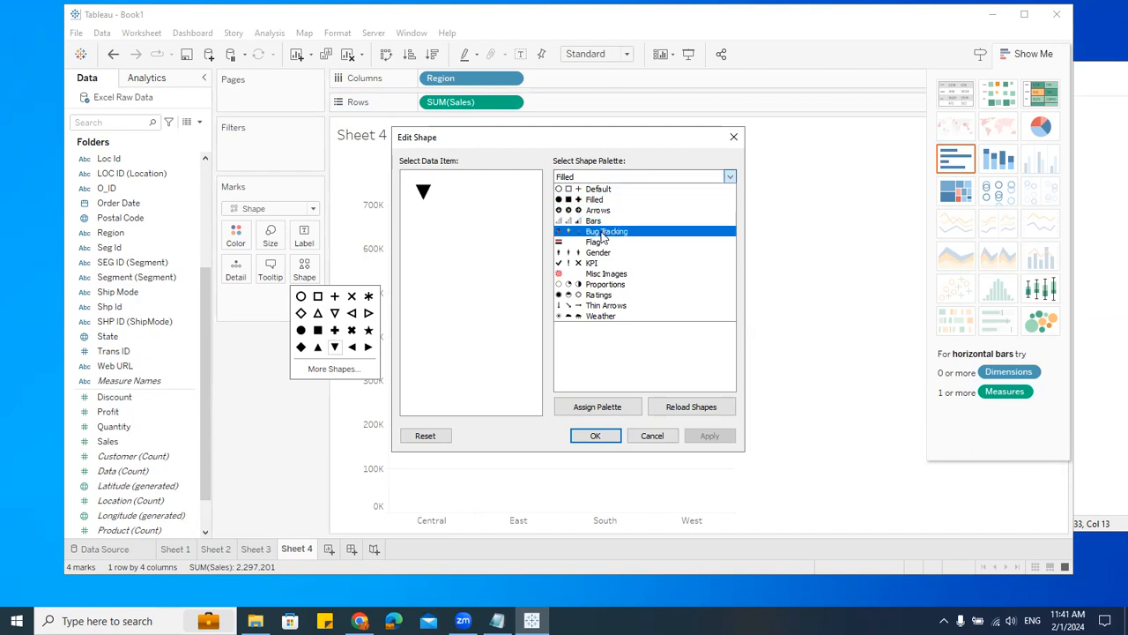
{"action": "left_click", "coordinate": [606, 294]}
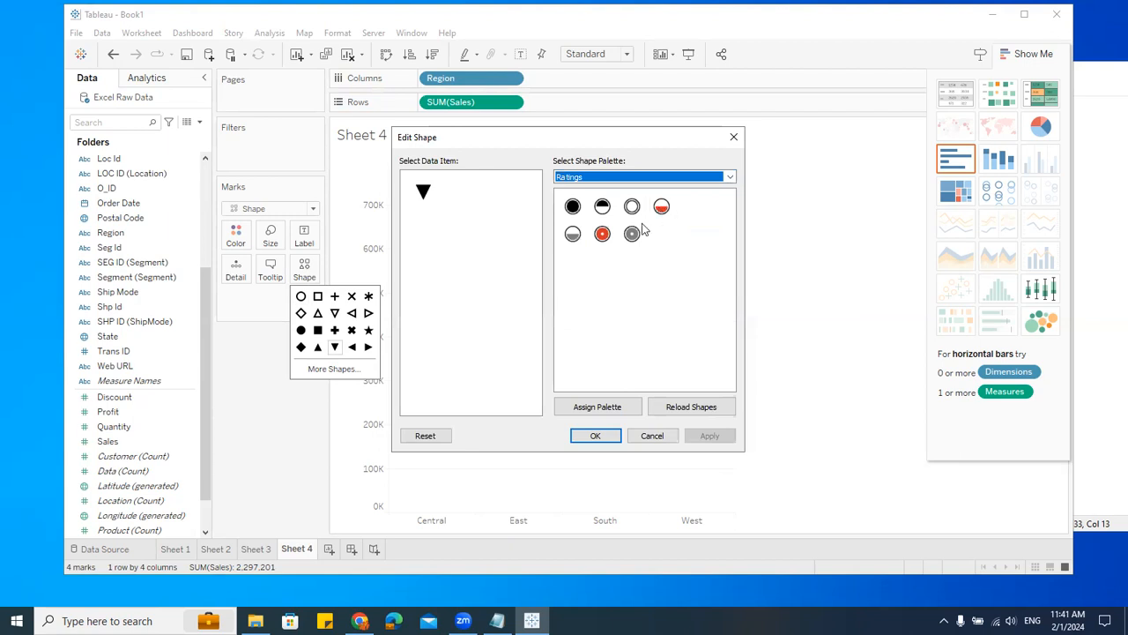
{"action": "left_click", "coordinate": [602, 234]}
{"action": "left_click", "coordinate": [595, 435]}
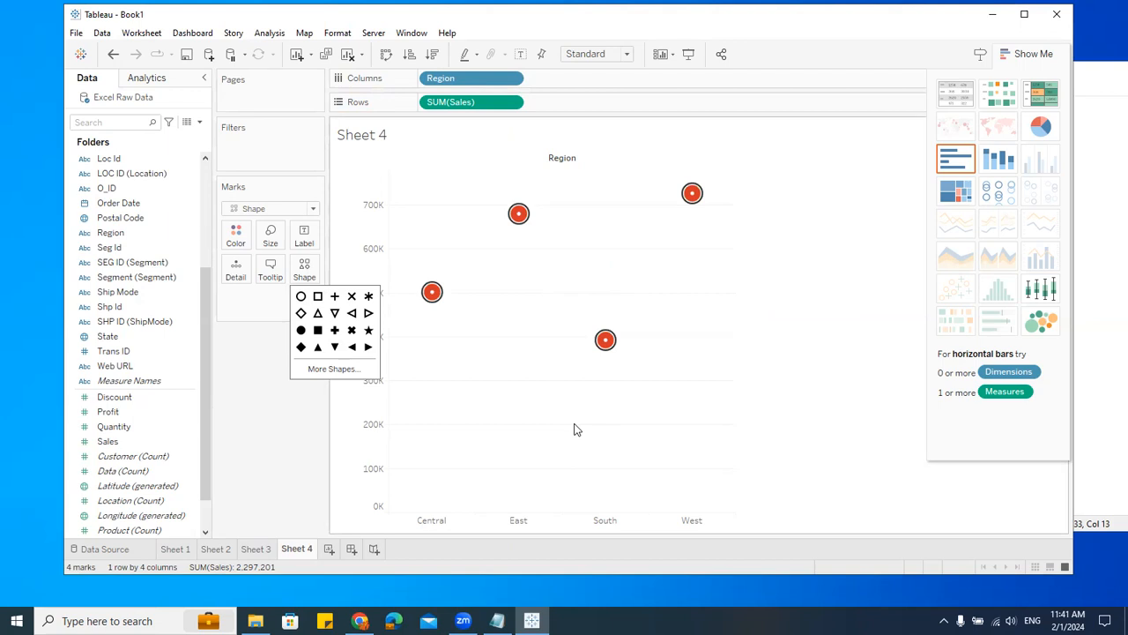
Step: On a new worksheet, build a horizontal bar chart of Sales by Region
{"action": "left_click", "coordinate": [329, 550]}
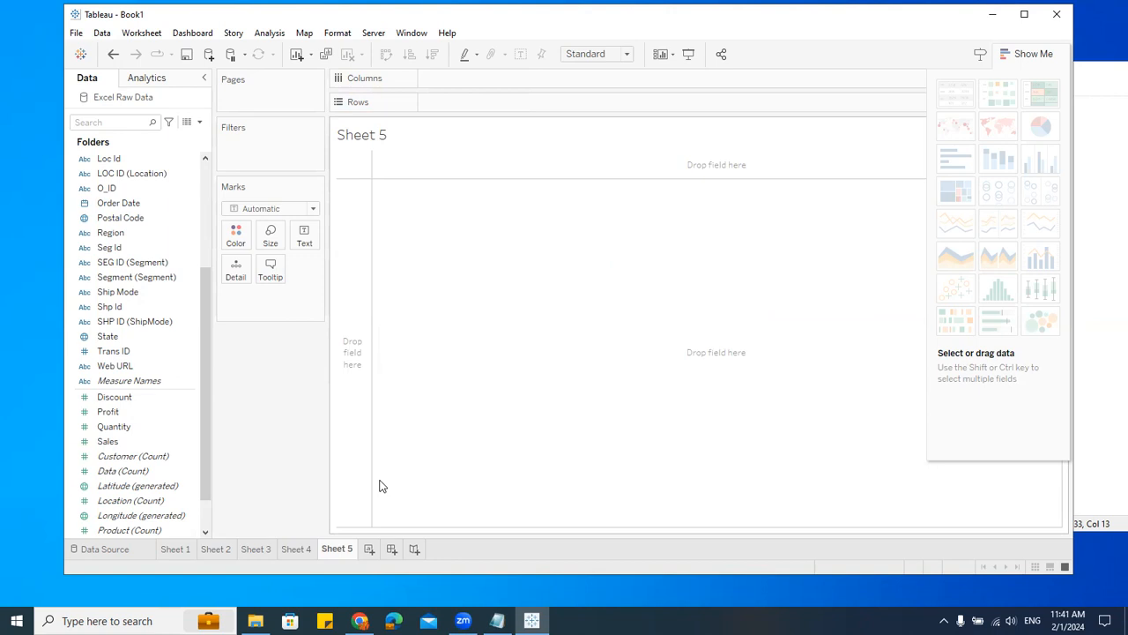
{"action": "double_click", "coordinate": [133, 234]}
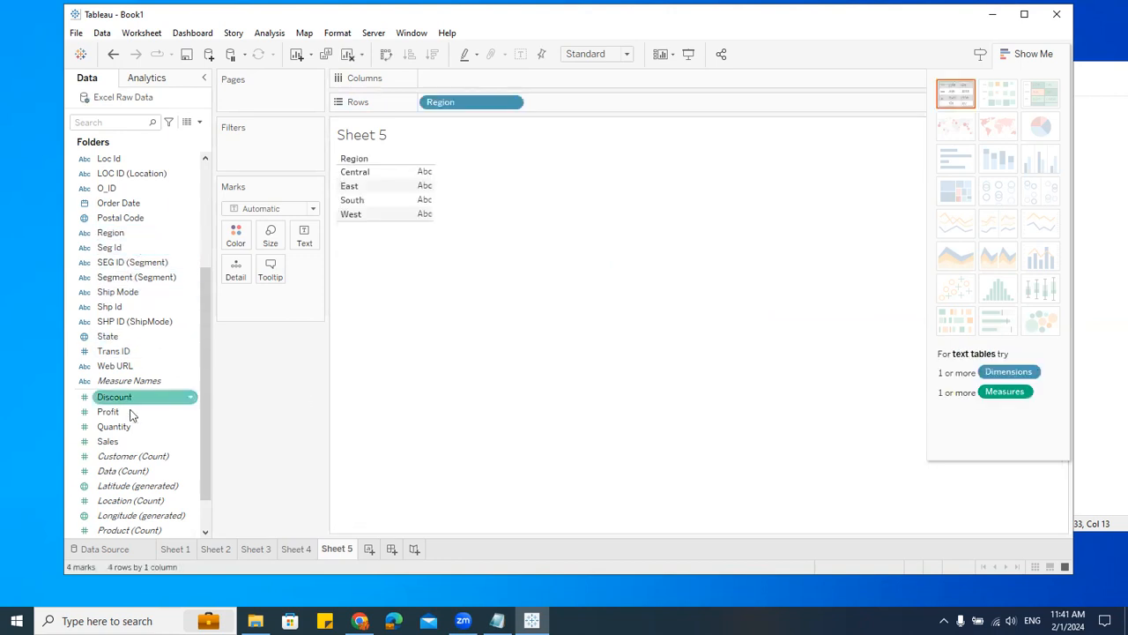
{"action": "double_click", "coordinate": [124, 443]}
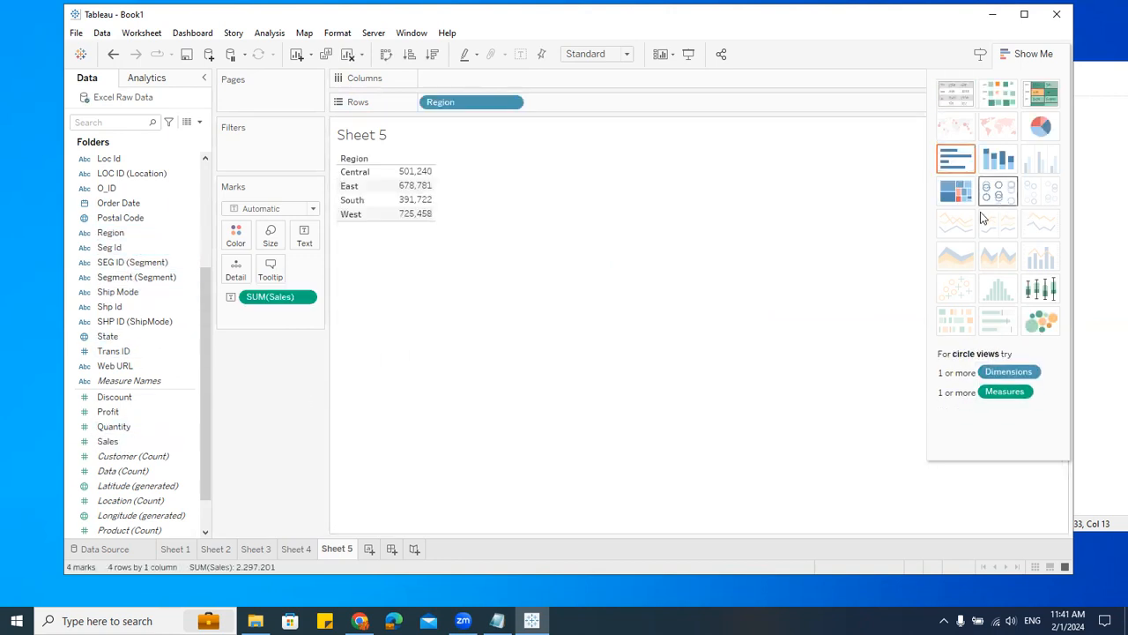
{"action": "mouse_move", "coordinate": [270, 296]}
{"action": "left_mouse_down"}
{"action": "mouse_move", "coordinate": [390, 254]}
{"action": "mouse_move", "coordinate": [497, 82]}
{"action": "mouse_move", "coordinate": [432, 81]}
{"action": "left_mouse_up"}
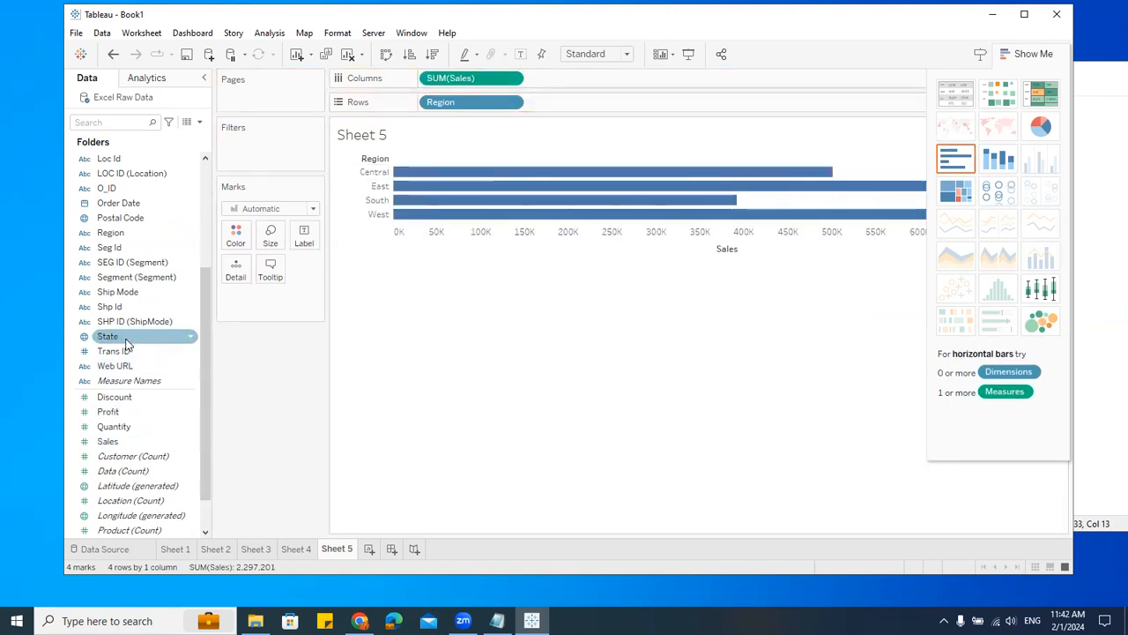
Step: Colour the bars by Category to stack them
{"action": "scroll", "coordinate": [125, 344], "scroll_direction": "up", "scroll_amount": 5}
{"action": "left_click_drag", "start_coordinate": [130, 196], "coordinate": [235, 236]}
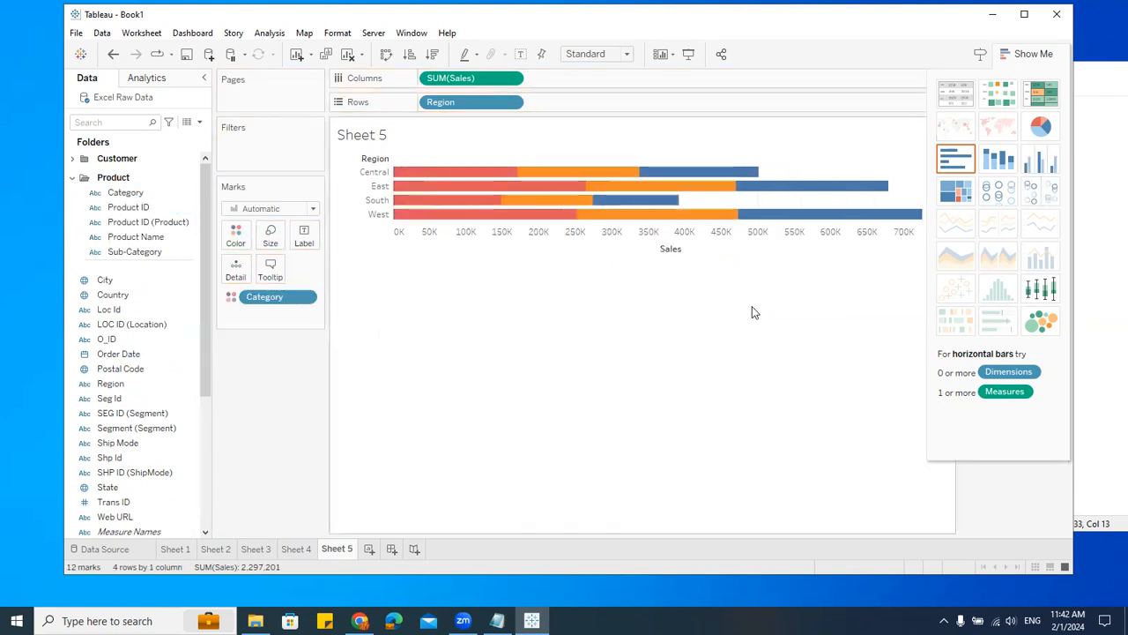
Step: Convert the chart to side-by-side circles and set the mark shape to a filled circle
{"action": "left_click", "coordinate": [1040, 194]}
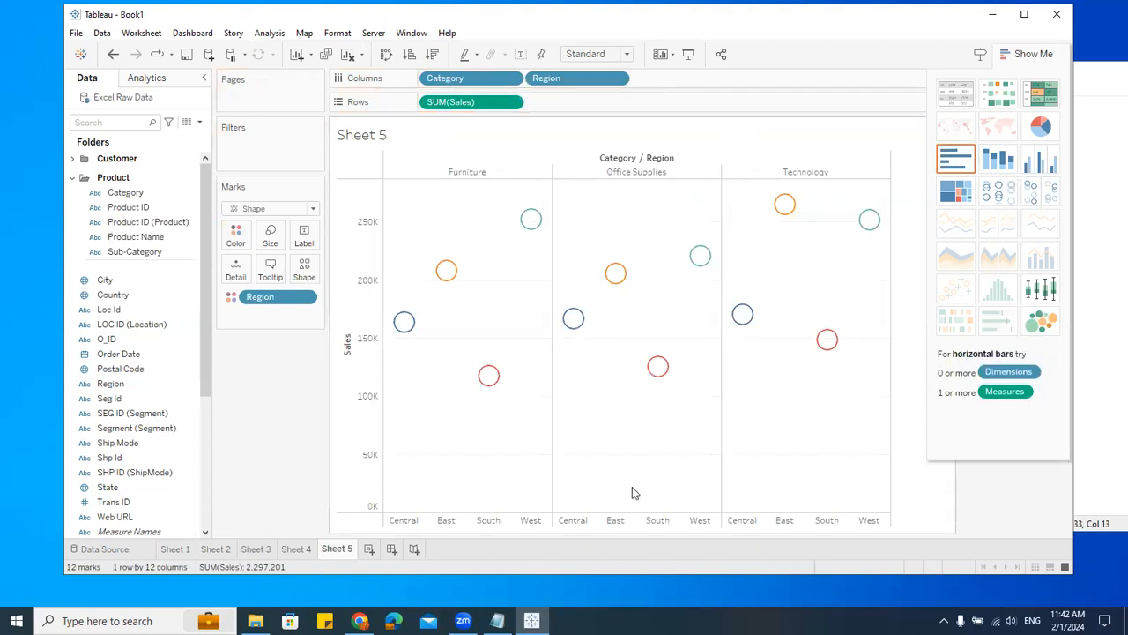
{"action": "left_click", "coordinate": [304, 269]}
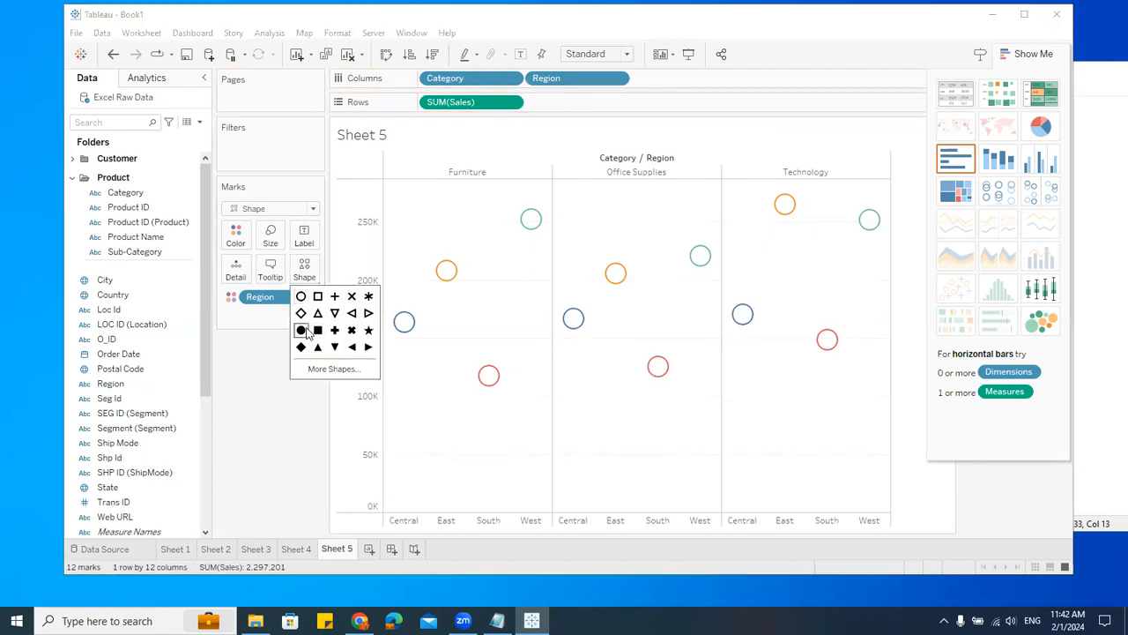
{"action": "left_click", "coordinate": [301, 330]}
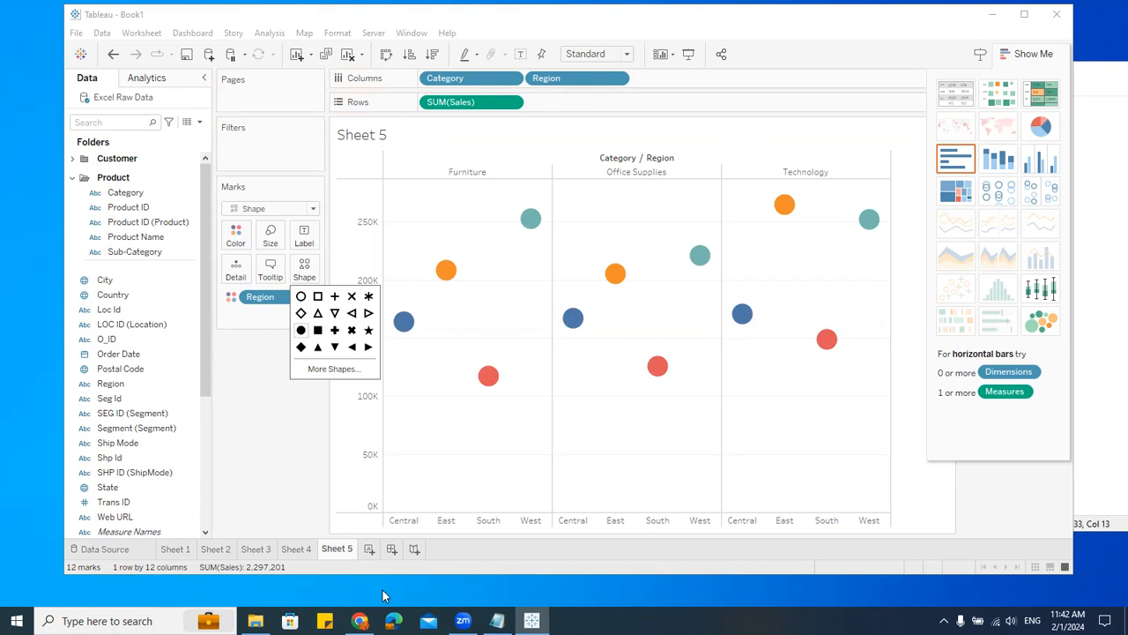
Step: On a new worksheet, build a continuous line chart of Sales over the years of Order Date
{"action": "left_click", "coordinate": [370, 549]}
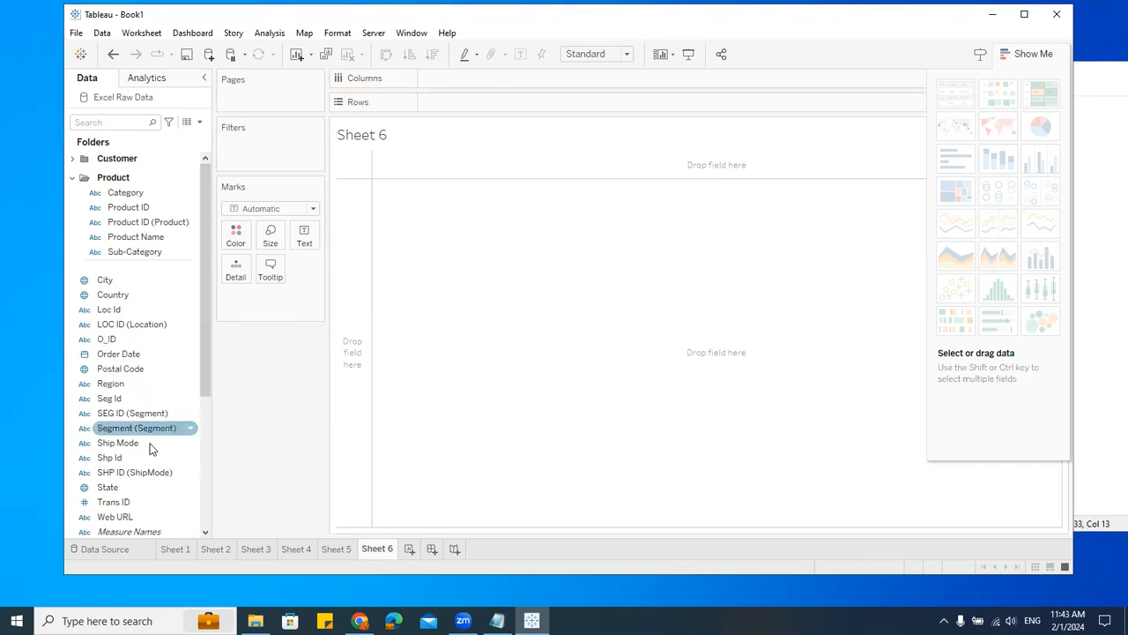
{"action": "left_click_drag", "start_coordinate": [145, 444], "coordinate": [458, 102]}
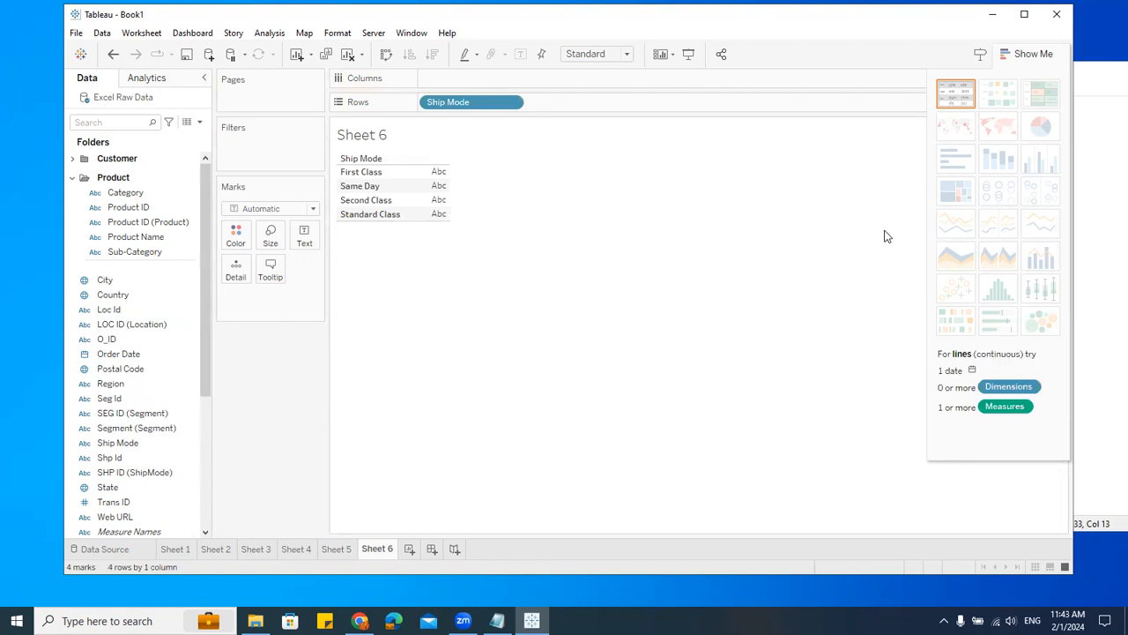
{"action": "left_click_drag", "start_coordinate": [476, 101], "coordinate": [276, 472]}
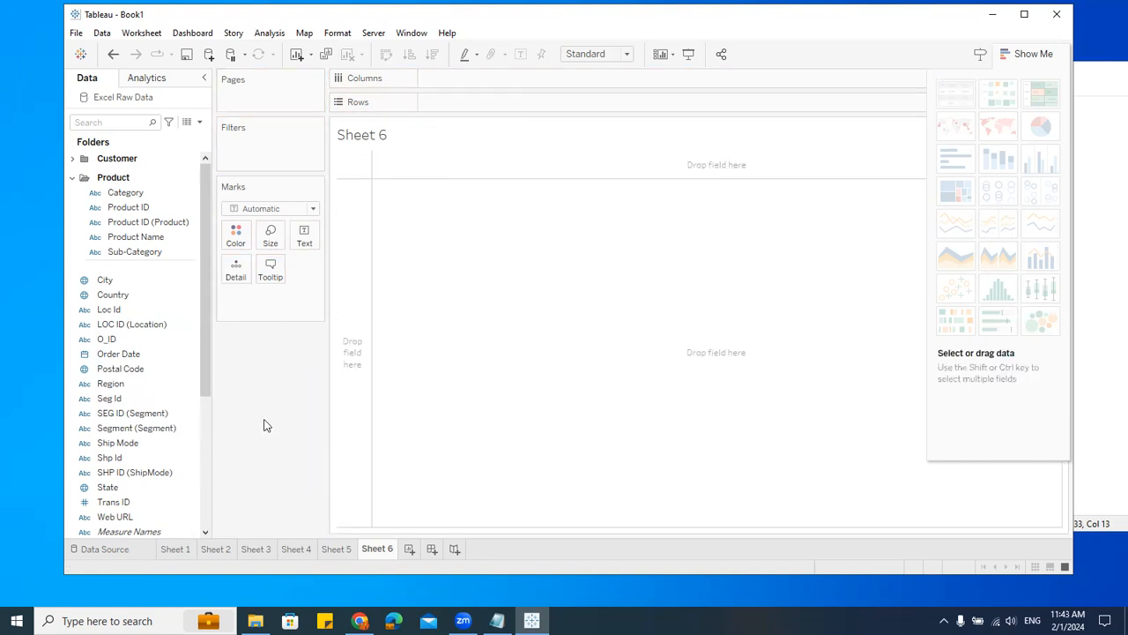
{"action": "left_click_drag", "start_coordinate": [137, 357], "coordinate": [459, 78]}
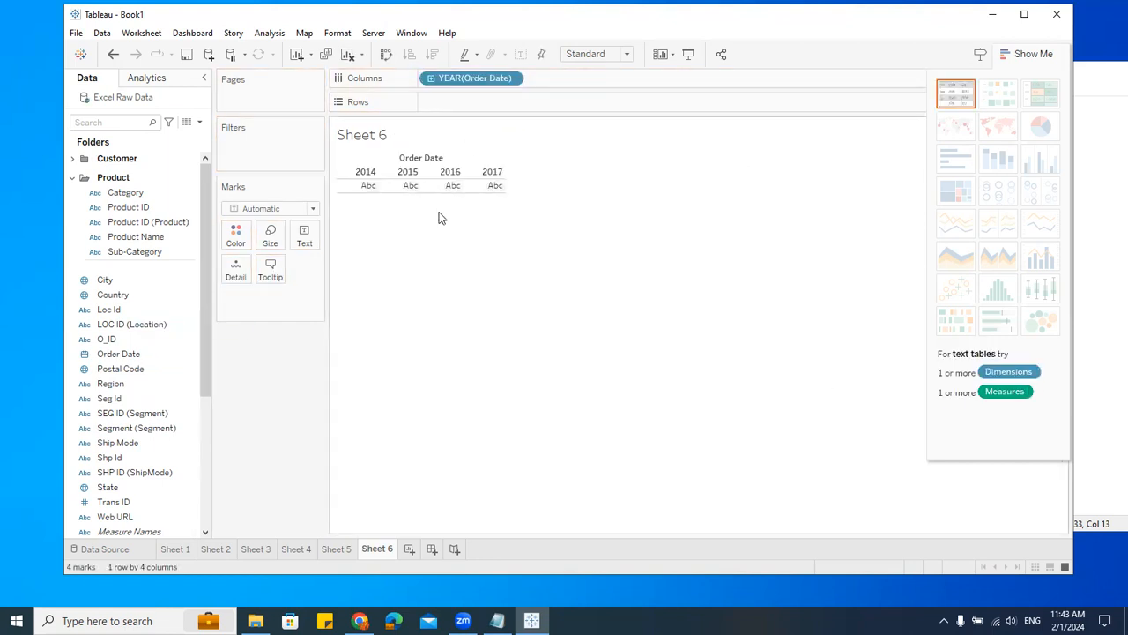
{"action": "scroll", "coordinate": [141, 414], "scroll_direction": "down", "scroll_amount": 3}
{"action": "left_click_drag", "start_coordinate": [134, 444], "coordinate": [489, 104]}
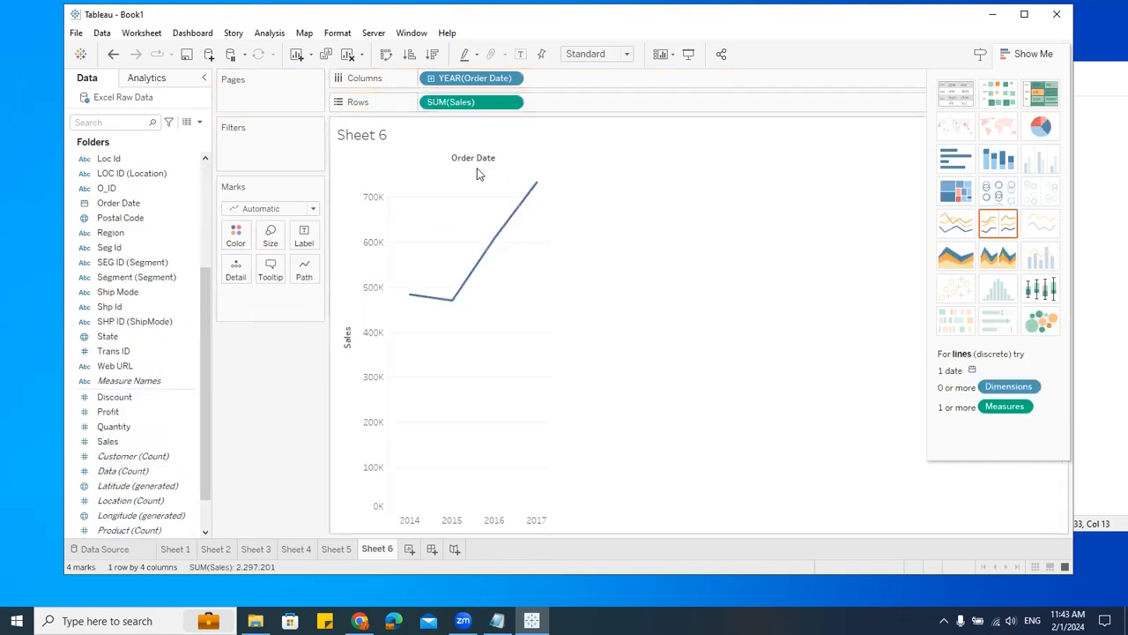
{"action": "left_click", "coordinate": [955, 228]}
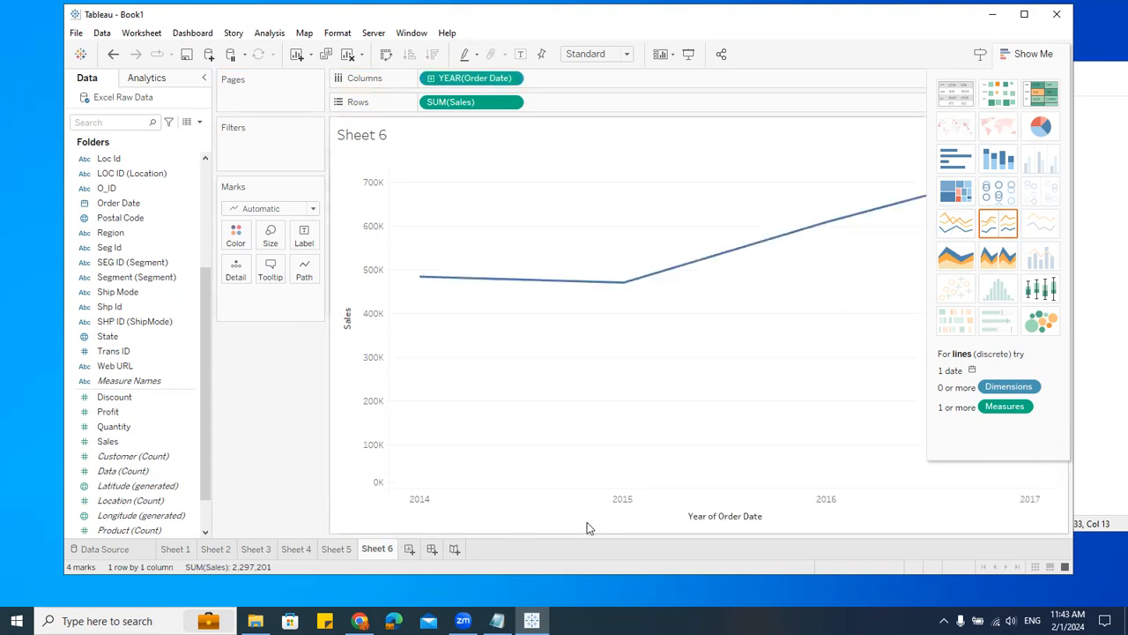
Step: Step the continuous Order Date through quarter, month and week levels
{"action": "left_click", "coordinate": [1027, 53]}
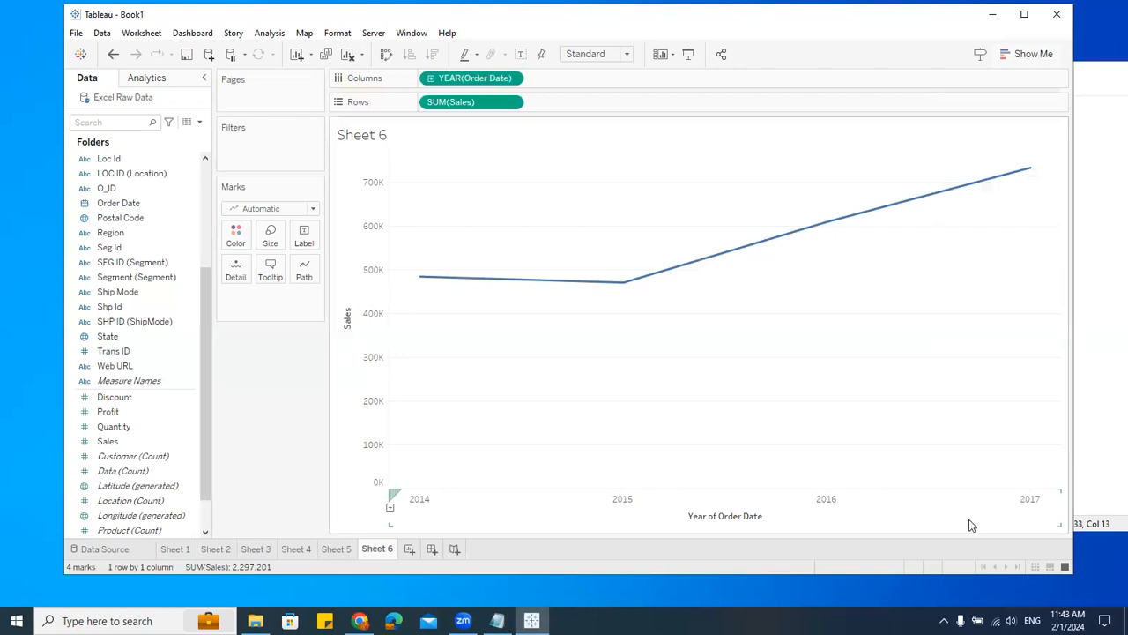
{"action": "left_click", "coordinate": [431, 79]}
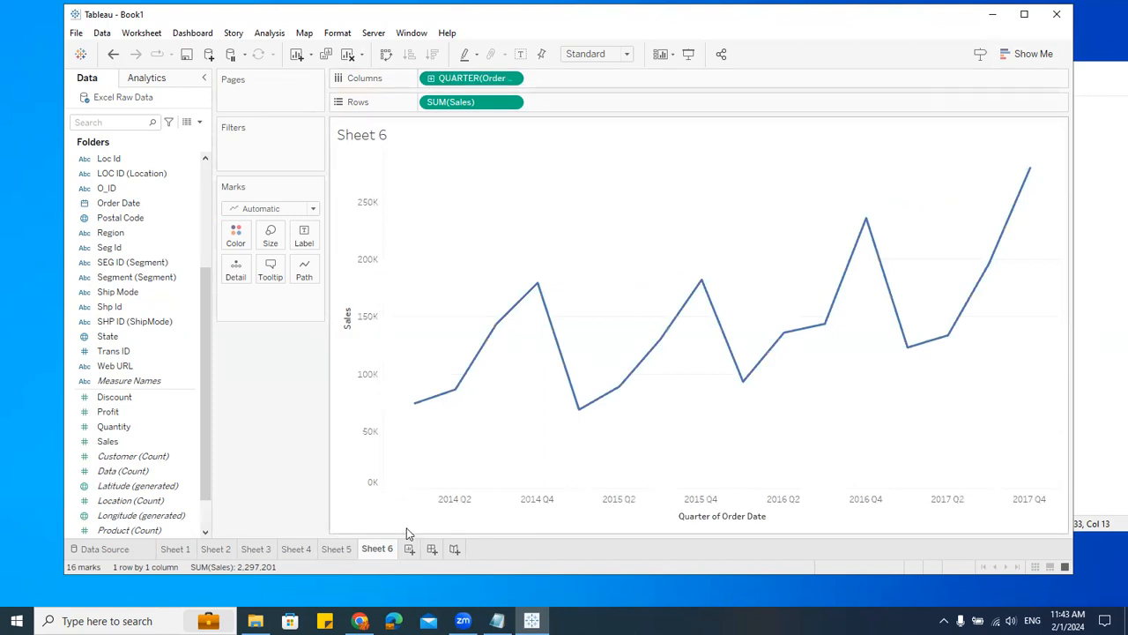
{"action": "left_click", "coordinate": [431, 79]}
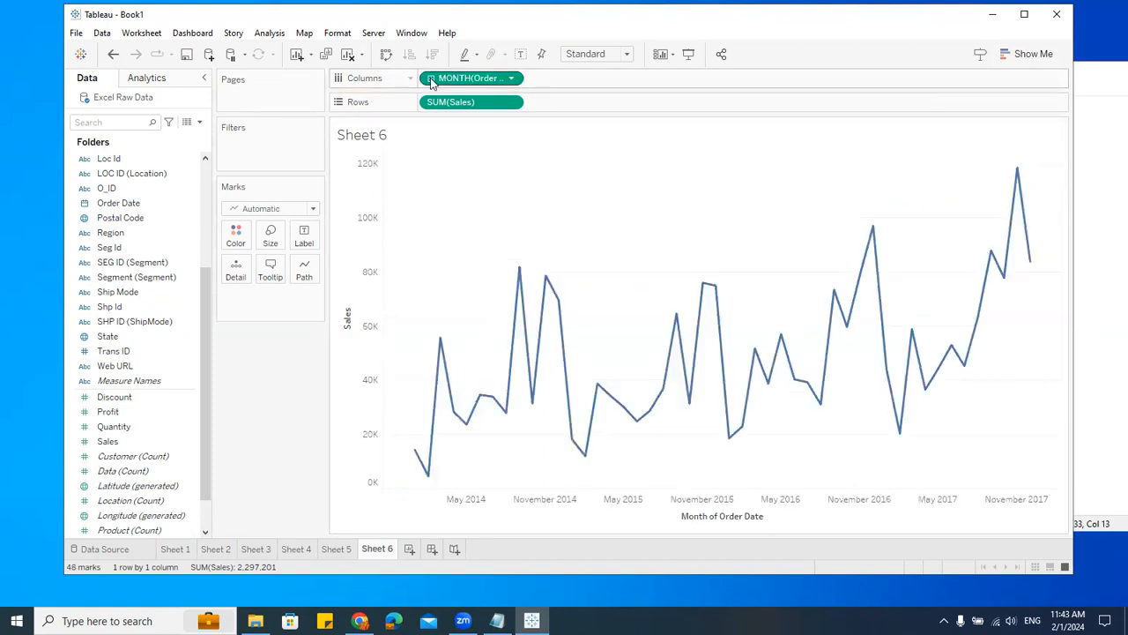
{"action": "left_click", "coordinate": [431, 79]}
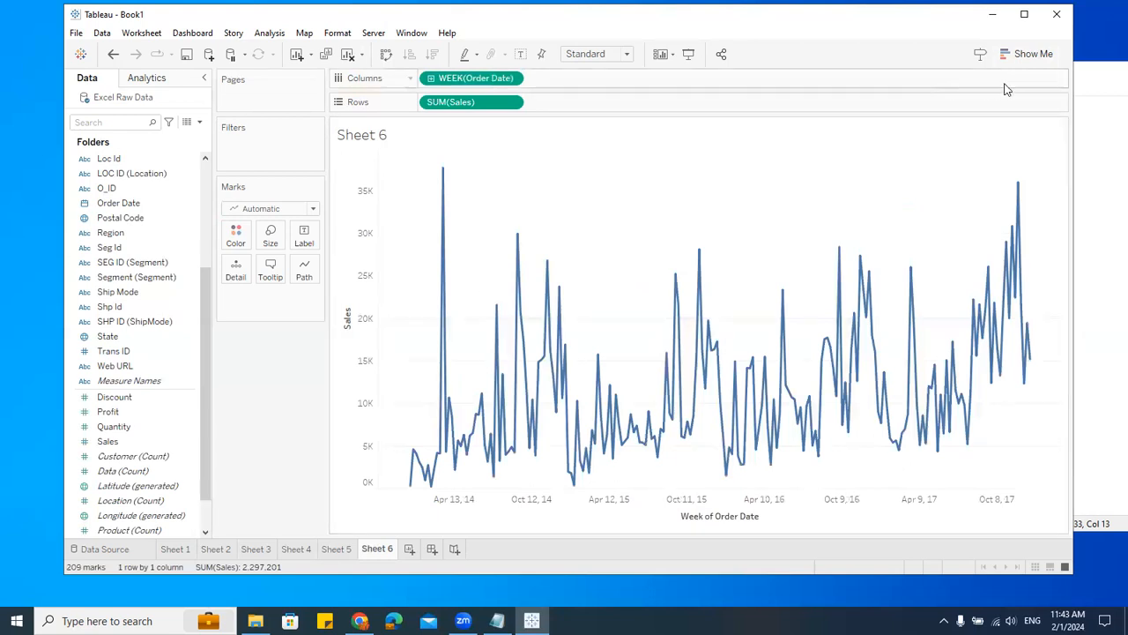
Step: Change the Order Date field back to discrete Year
{"action": "left_click", "coordinate": [1031, 55]}
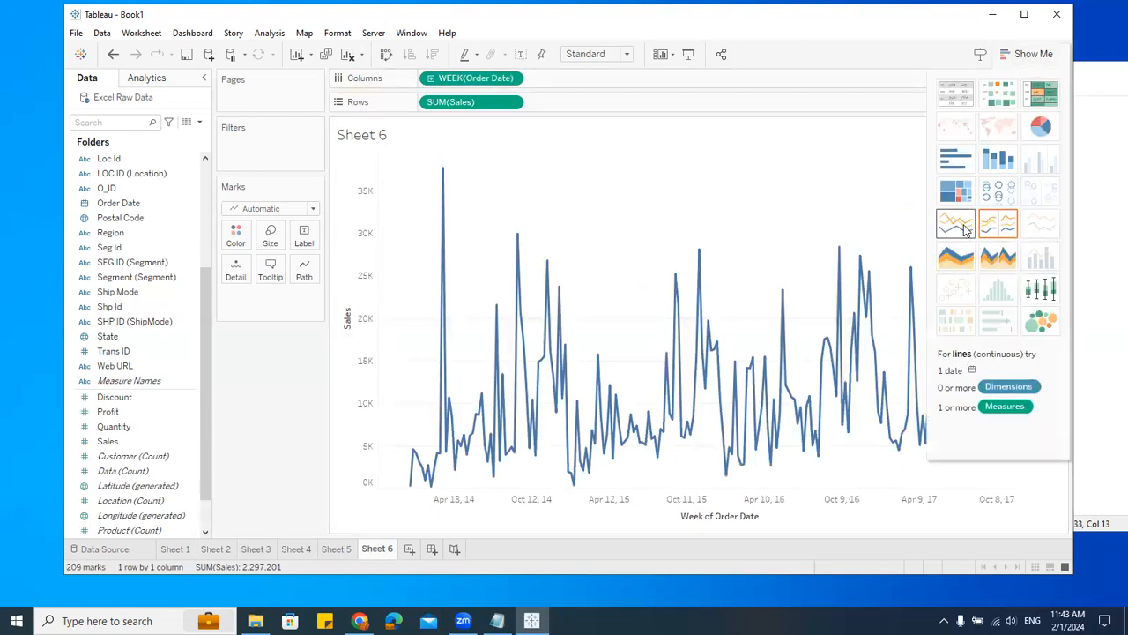
{"action": "left_click", "coordinate": [511, 79]}
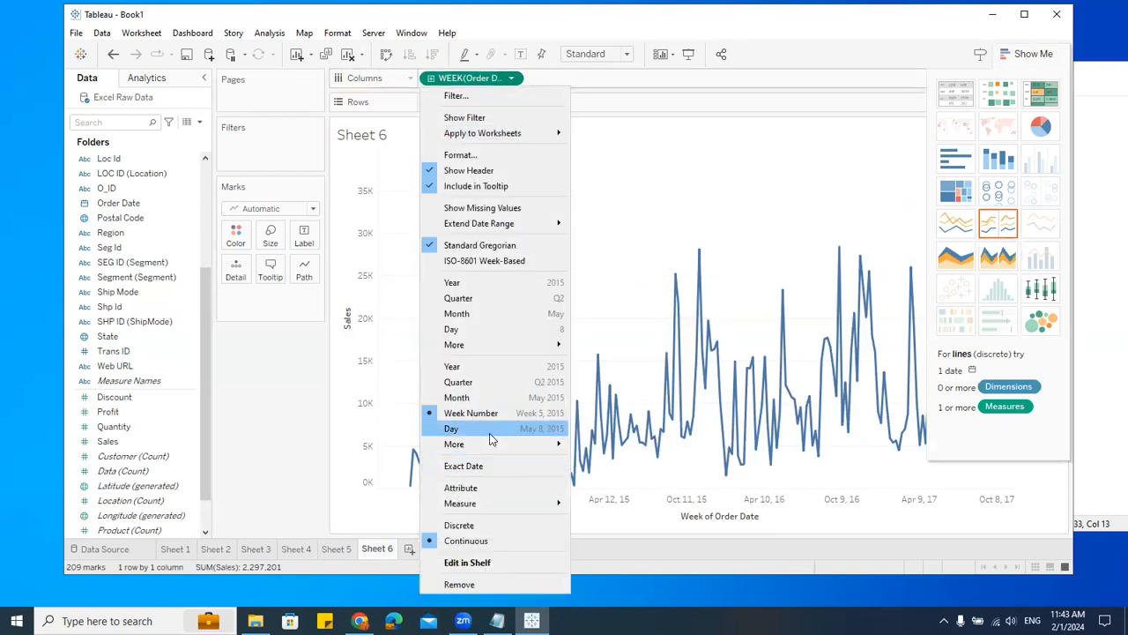
{"action": "left_click", "coordinate": [454, 282]}
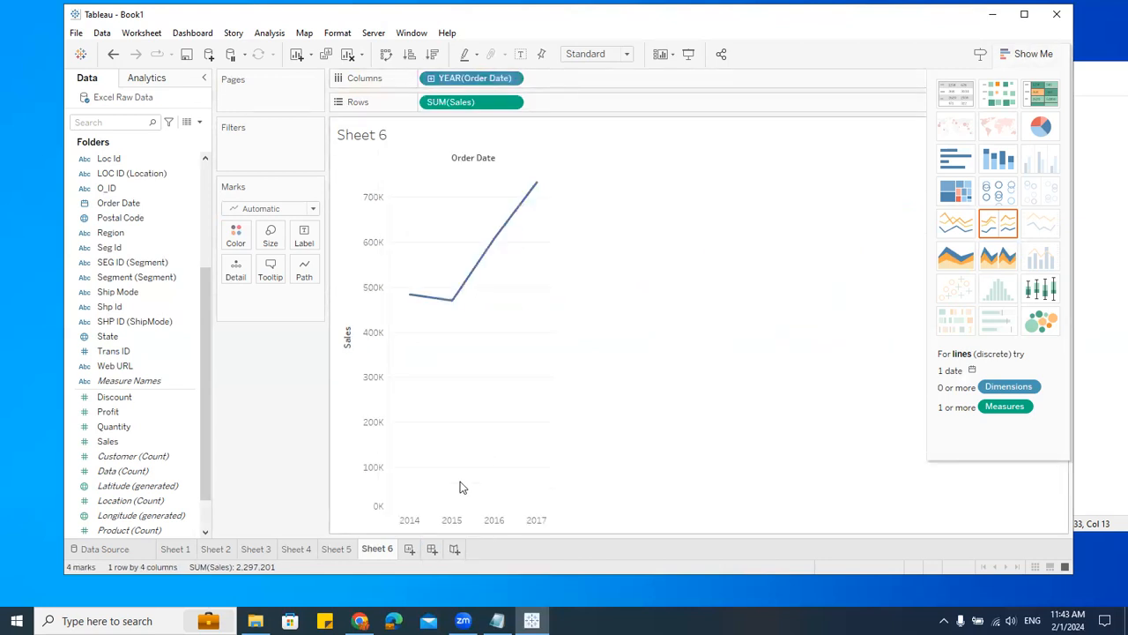
Step: Drill the Order Date hierarchy down through quarter, month and day
{"action": "left_click", "coordinate": [431, 80]}
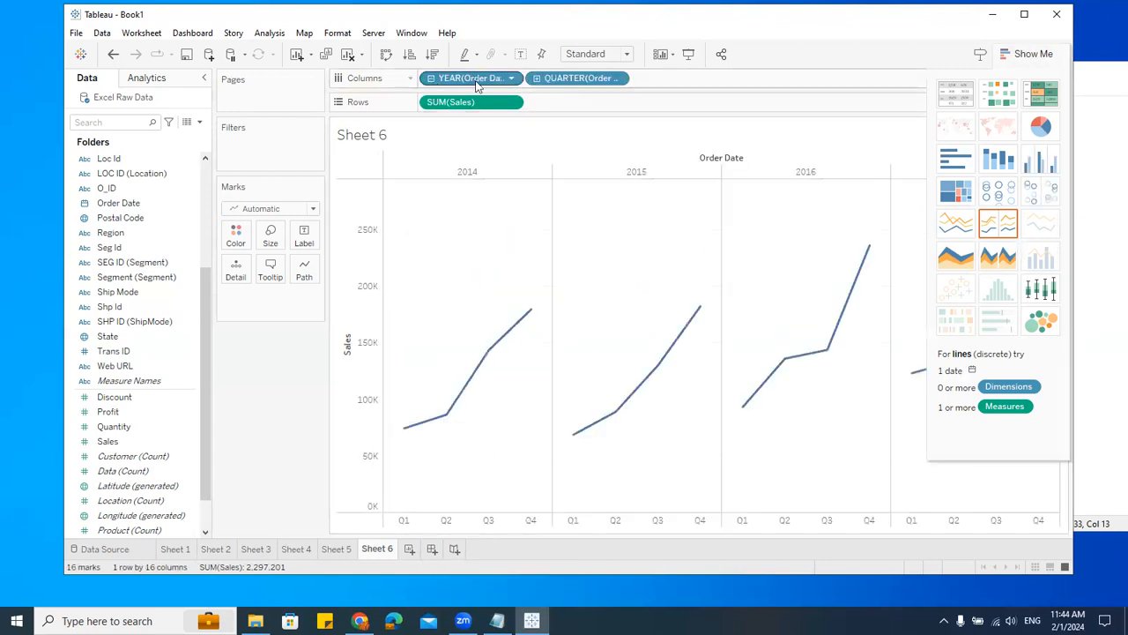
{"action": "left_click", "coordinate": [535, 79]}
{"action": "left_click", "coordinate": [643, 79]}
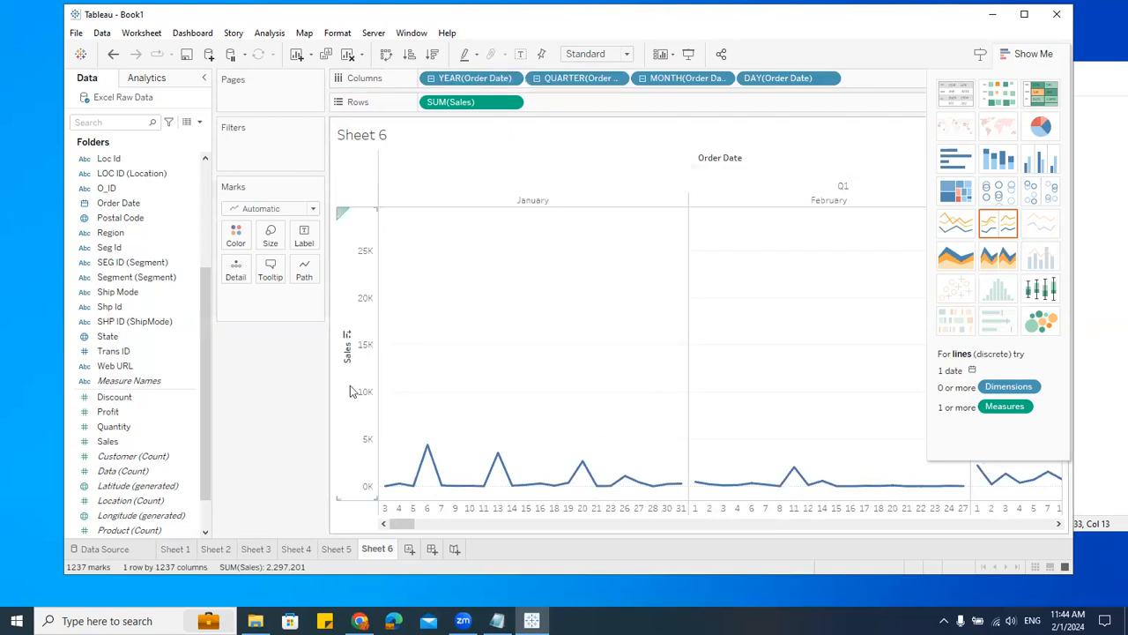
Step: On a new worksheet, build a table of Sales by Sub-Category
{"action": "left_click", "coordinate": [408, 549]}
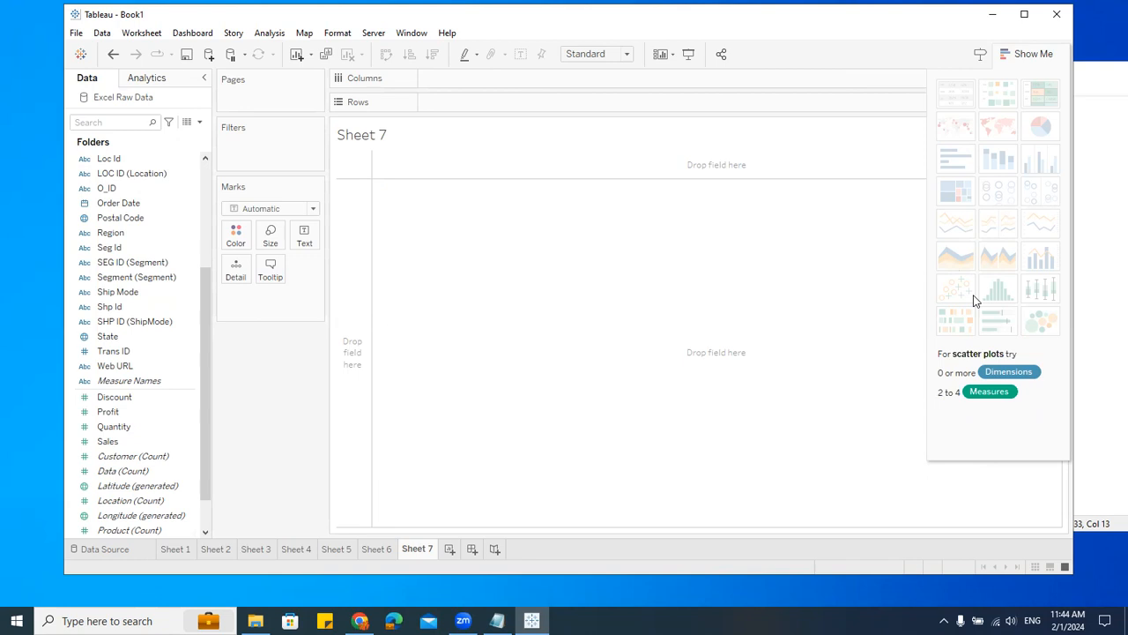
{"action": "scroll", "coordinate": [159, 361], "scroll_direction": "down", "scroll_amount": 1}
{"action": "left_click", "coordinate": [150, 367]}
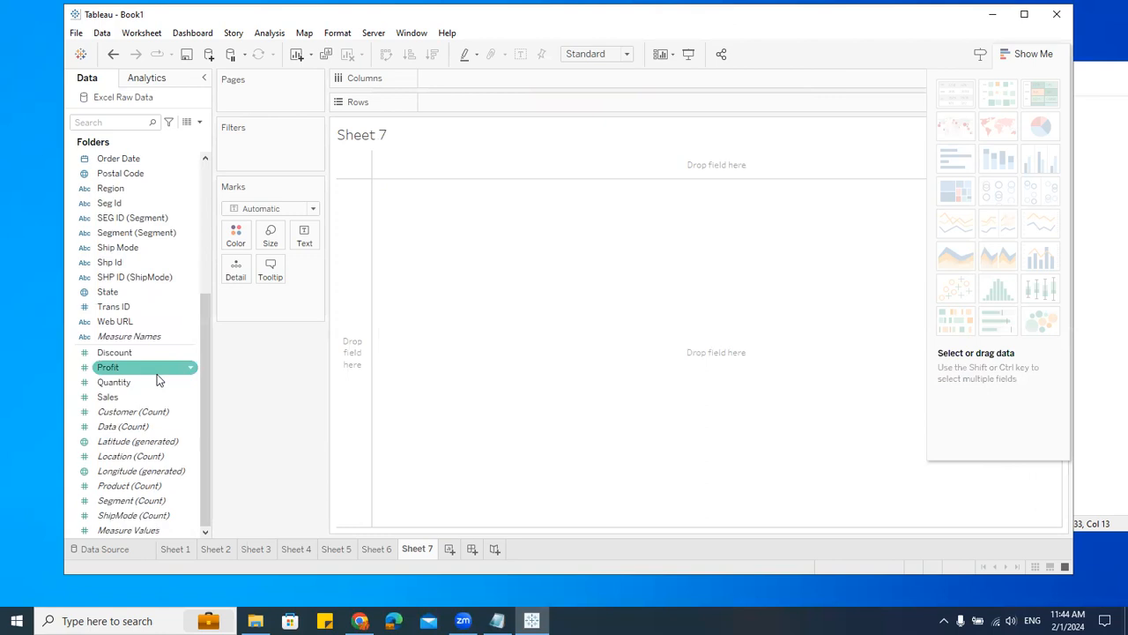
{"action": "scroll", "coordinate": [163, 375], "scroll_direction": "up", "scroll_amount": 4}
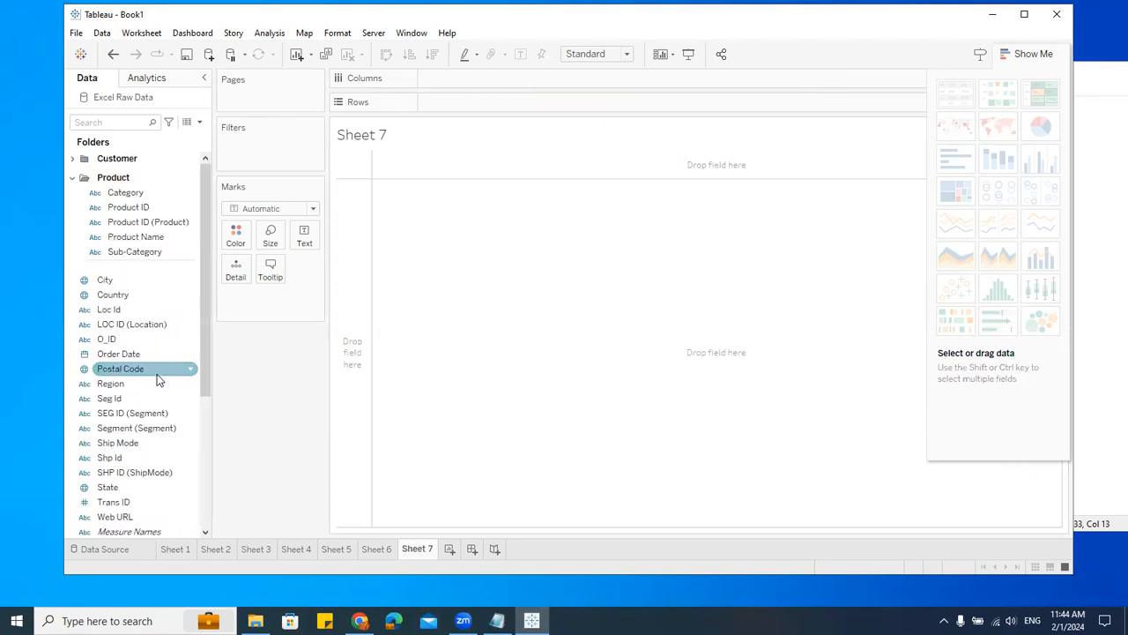
{"action": "double_click", "coordinate": [140, 253]}
{"action": "scroll", "coordinate": [142, 430], "scroll_direction": "down", "scroll_amount": 2}
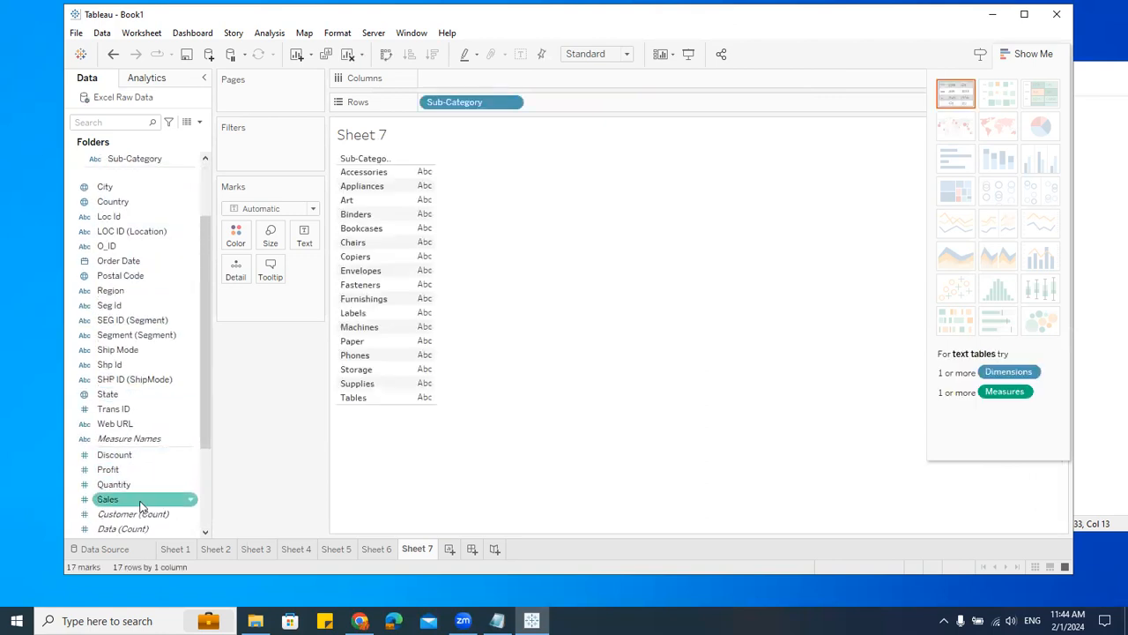
{"action": "double_click", "coordinate": [137, 500]}
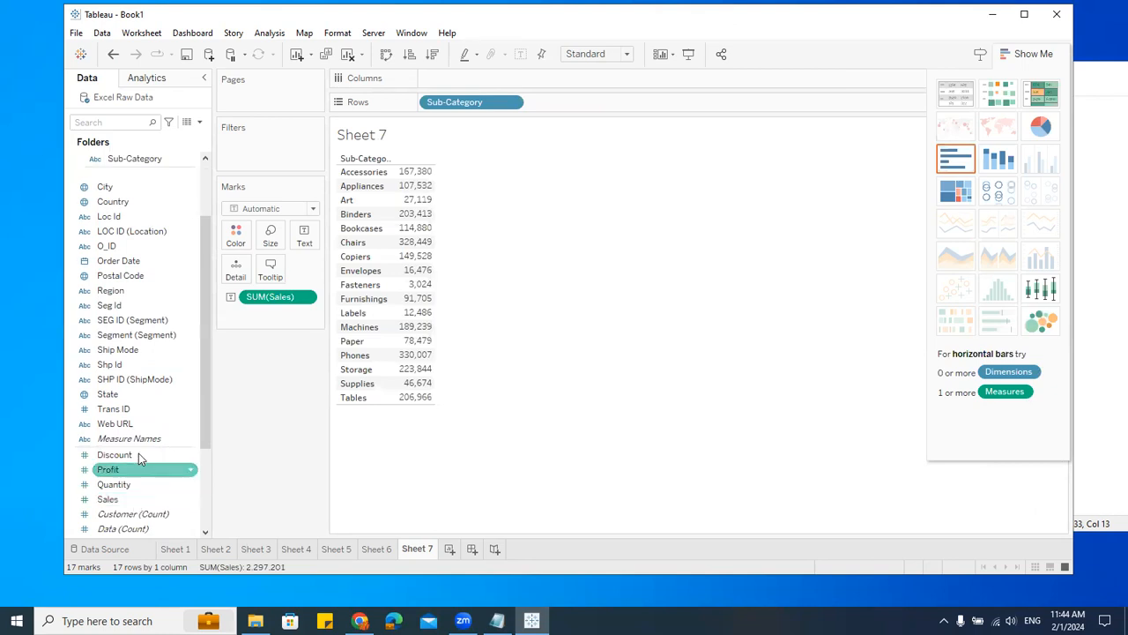
Step: Add Discount to the table and convert it to horizontal bars
{"action": "scroll", "coordinate": [138, 467], "scroll_direction": "down", "scroll_amount": 3}
{"action": "left_click", "coordinate": [122, 354]}
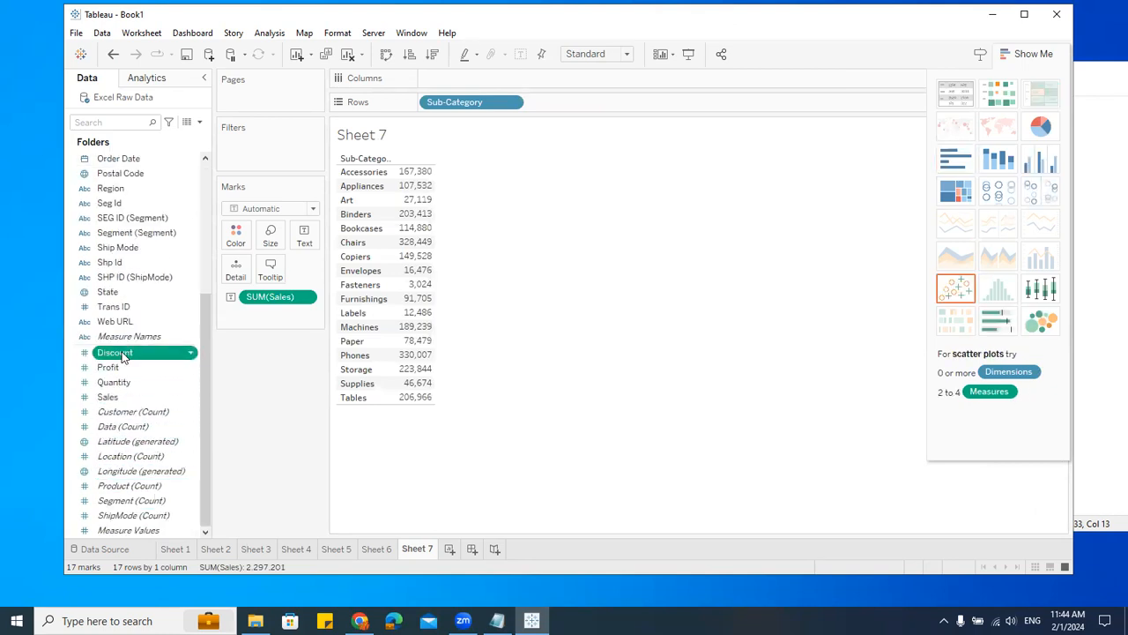
{"action": "double_click", "coordinate": [121, 354]}
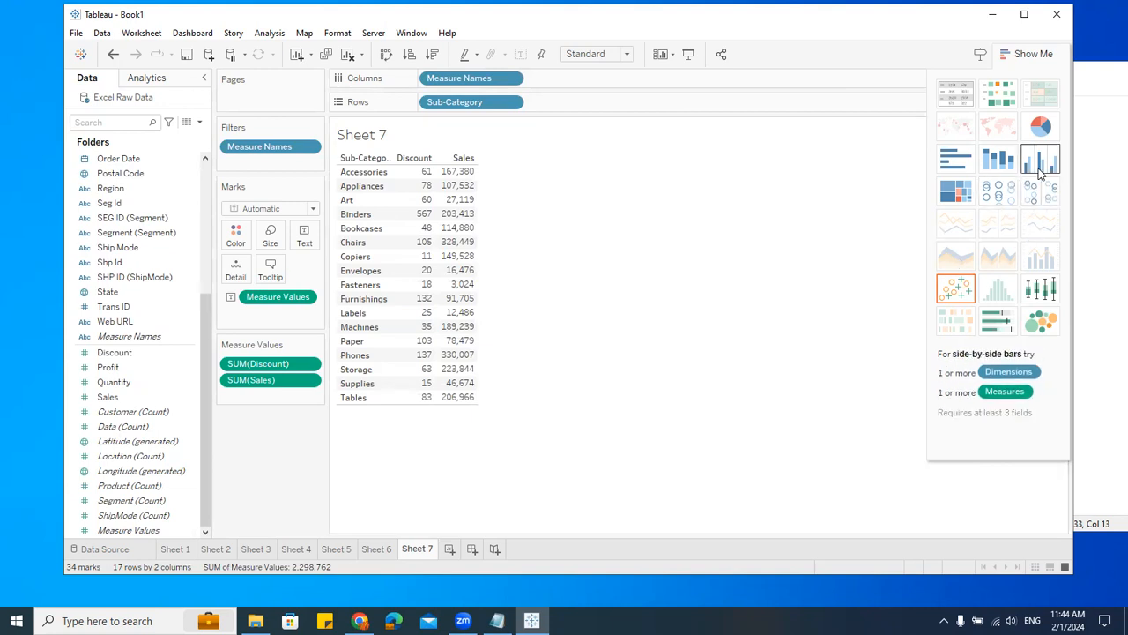
{"action": "left_click", "coordinate": [952, 164]}
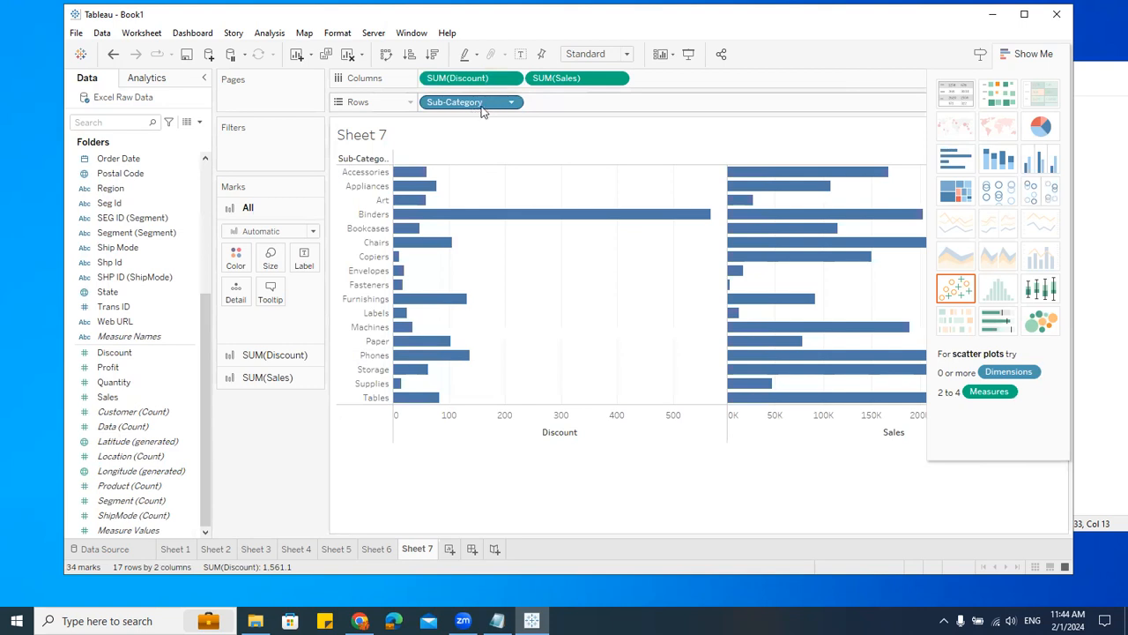
Step: Swap rows and columns so Discount and Sales show as vertical bars by Sub-Category
{"action": "left_click_drag", "start_coordinate": [481, 102], "coordinate": [458, 102]}
{"action": "left_click_drag", "start_coordinate": [582, 78], "coordinate": [623, 165]}
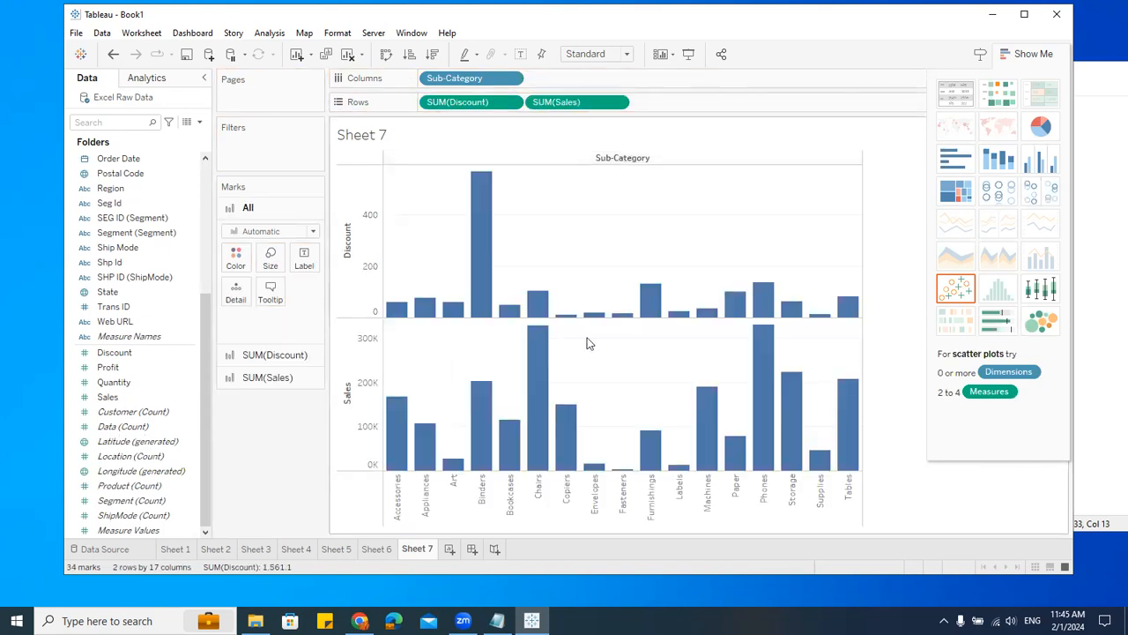
{"action": "mouse_move", "coordinate": [566, 417]}
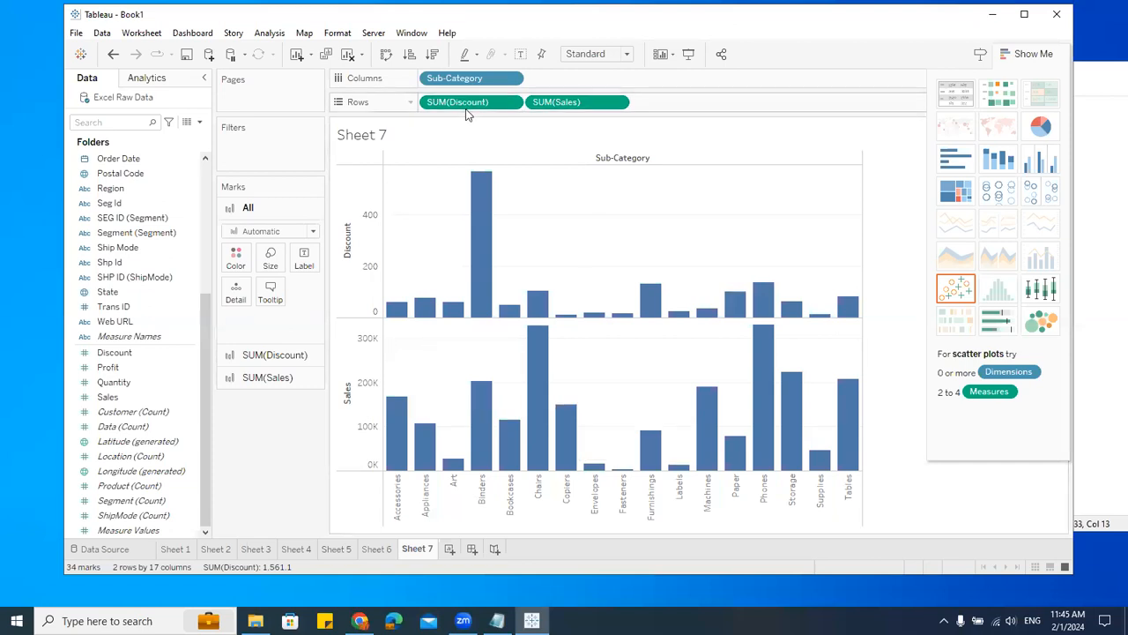
Step: Move Sales above Discount on Rows and put Discount on a dual axis with Sales
{"action": "left_click_drag", "start_coordinate": [503, 104], "coordinate": [663, 122]}
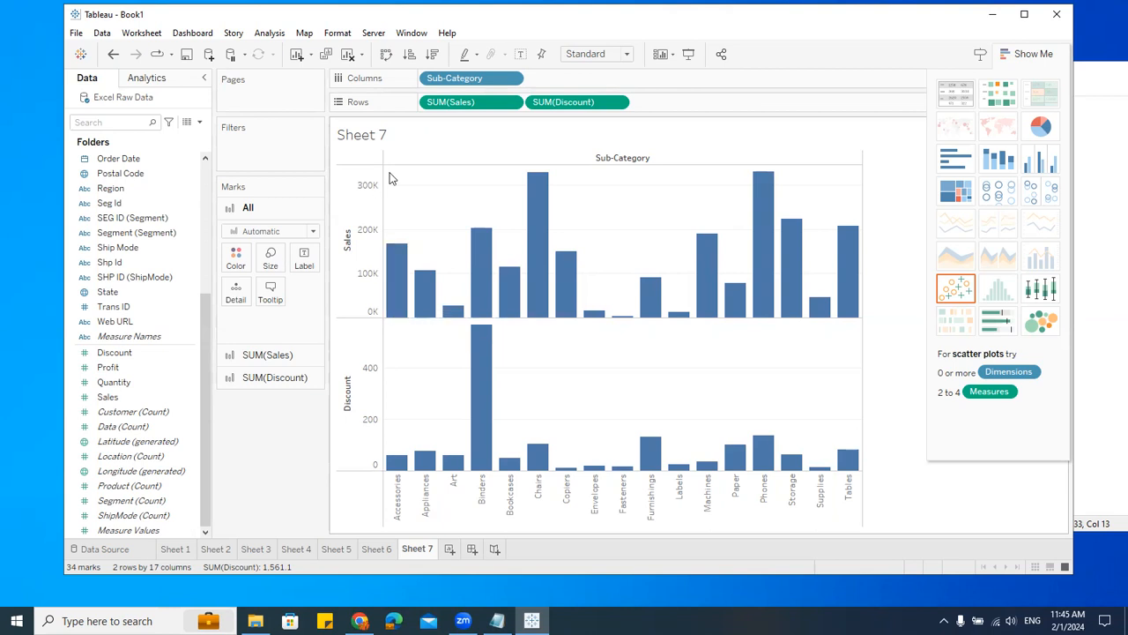
{"action": "left_click", "coordinate": [617, 103]}
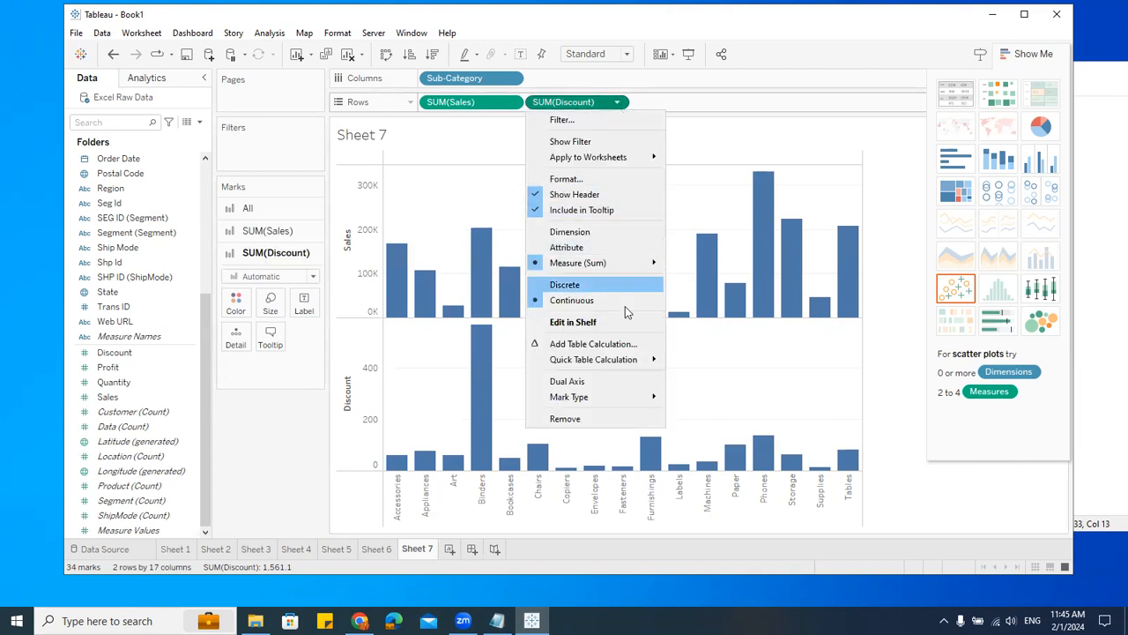
{"action": "left_click", "coordinate": [579, 385]}
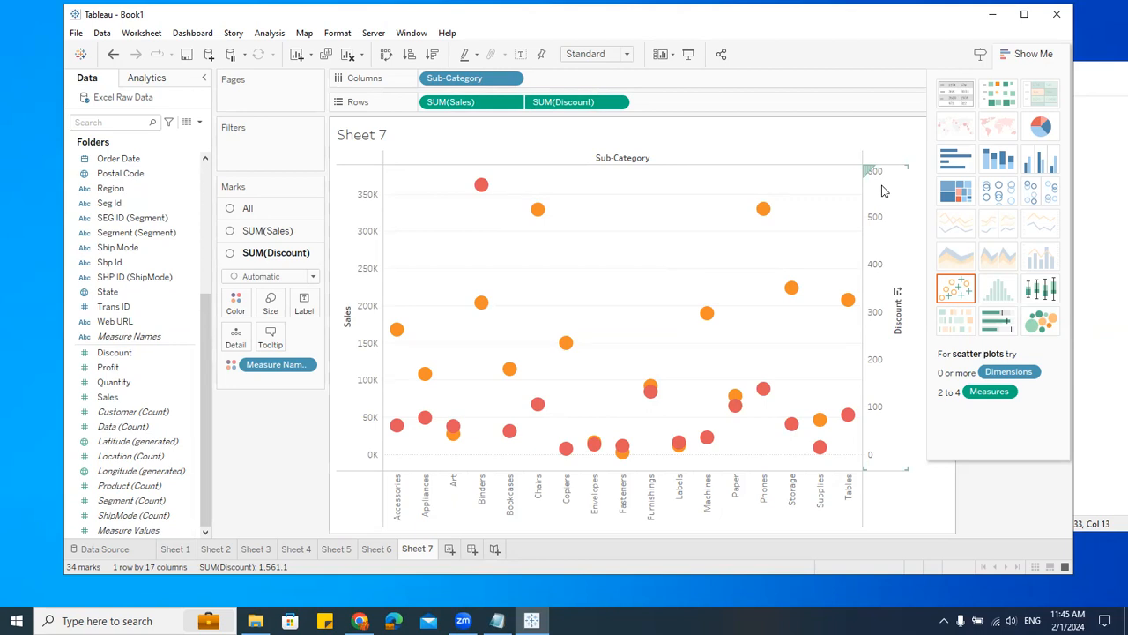
Step: Switch the chart to side-by-side bars, then to side-by-side circles with Show Me
{"action": "left_click", "coordinate": [1041, 159]}
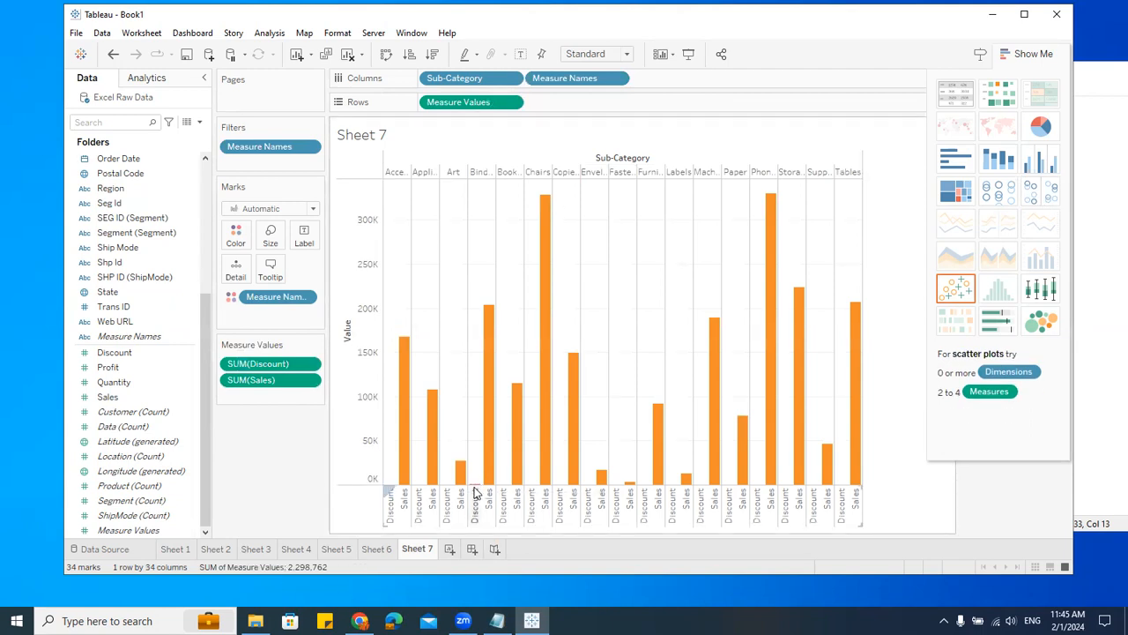
{"action": "left_click", "coordinate": [1043, 195]}
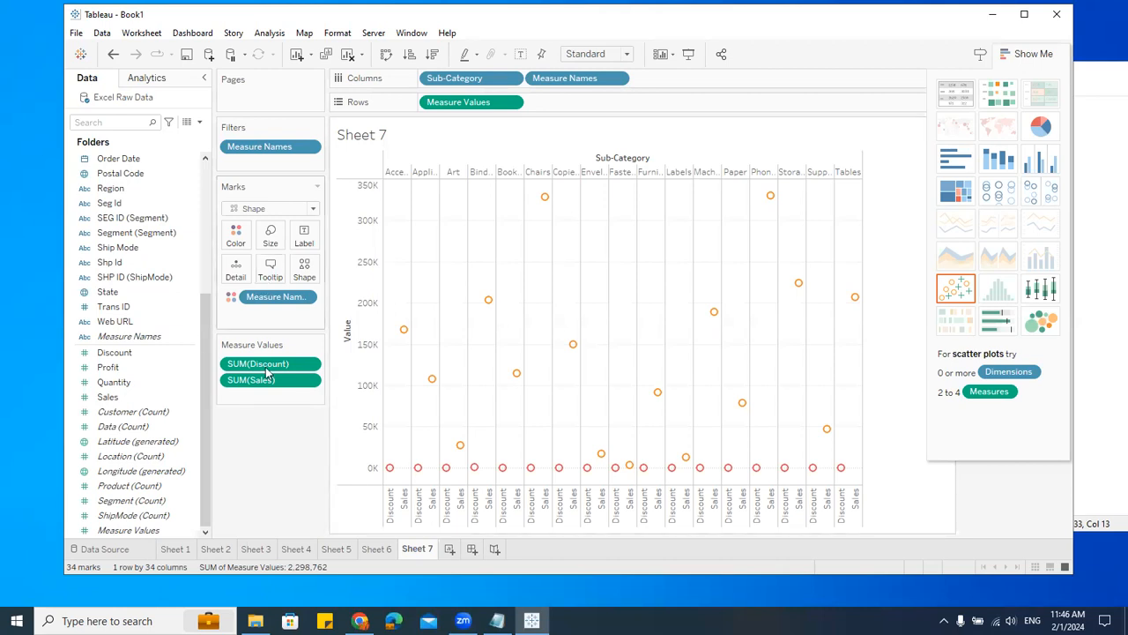
Step: Clear Measure Values and Measure Names from Rows, Columns, Filters and the color card
{"action": "left_click_drag", "start_coordinate": [464, 105], "coordinate": [271, 547]}
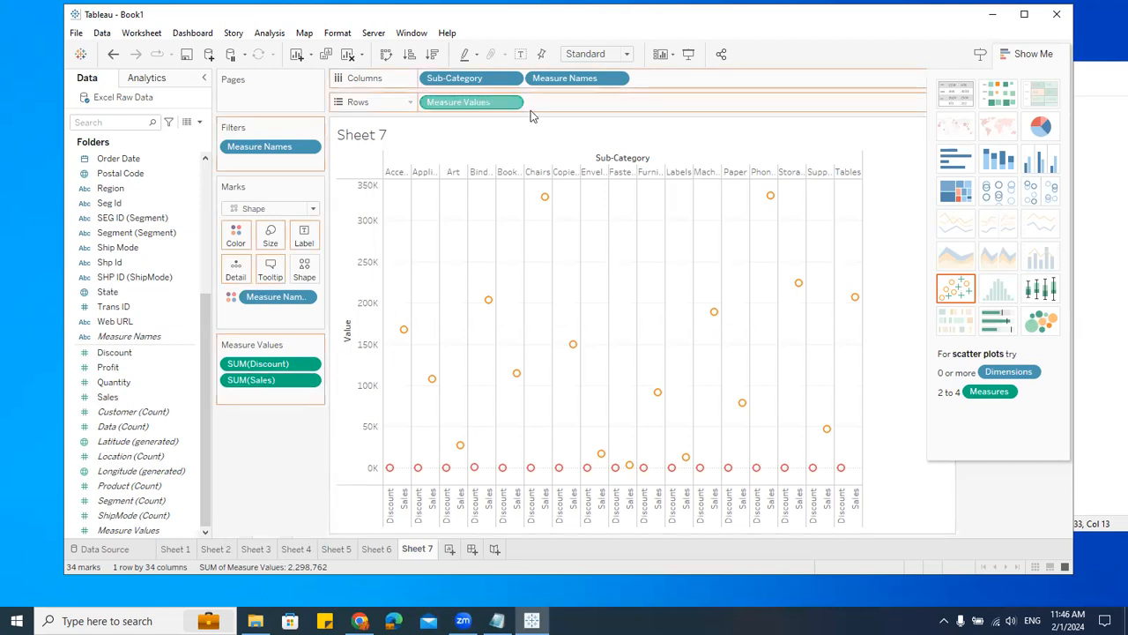
{"action": "left_click_drag", "start_coordinate": [549, 80], "coordinate": [266, 401]}
{"action": "left_click_drag", "start_coordinate": [254, 145], "coordinate": [295, 405]}
{"action": "left_click_drag", "start_coordinate": [273, 304], "coordinate": [284, 507]}
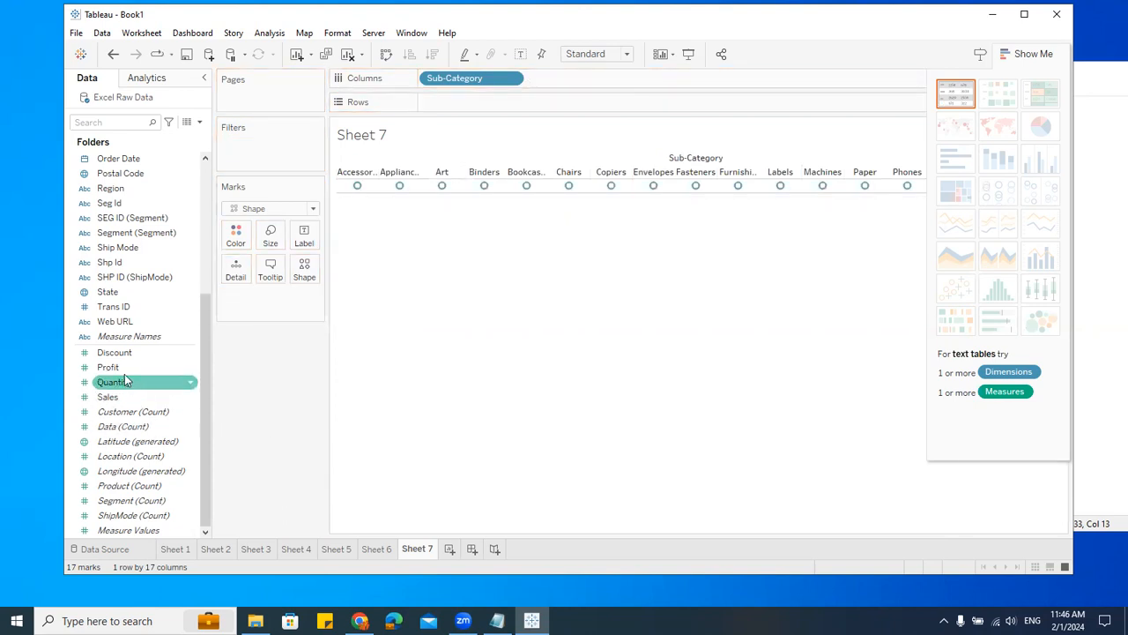
Step: Rebuild the chart with SUM(Sales) on Rows as circle shapes across Sub-Category
{"action": "scroll", "coordinate": [126, 388], "scroll_direction": "up", "scroll_amount": 1}
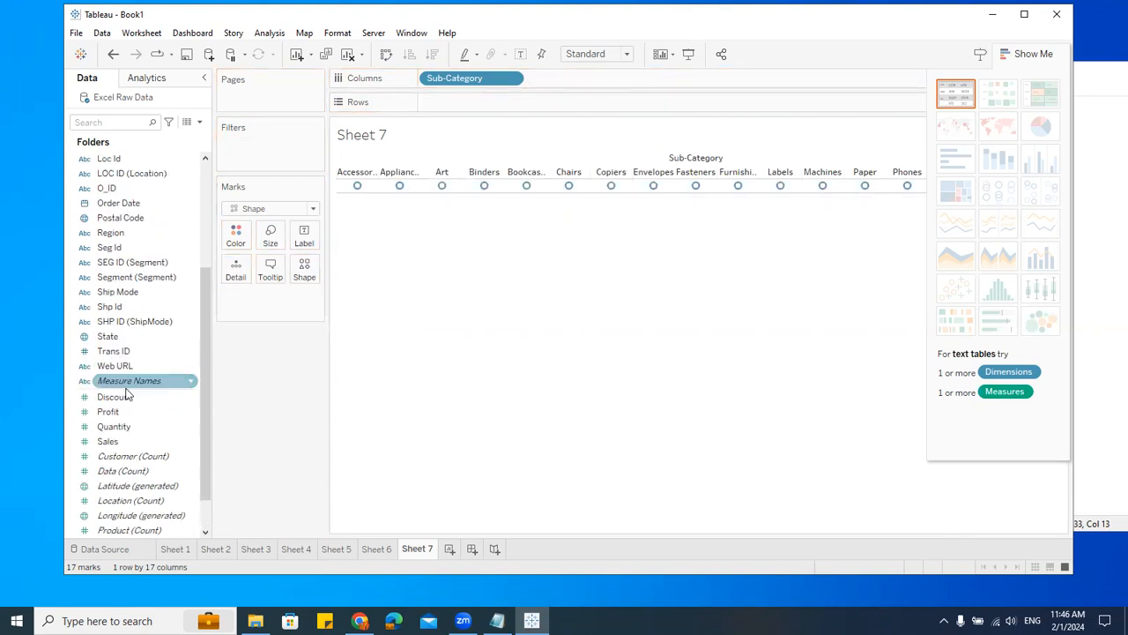
{"action": "left_click", "coordinate": [126, 398]}
{"action": "double_click", "coordinate": [125, 400]}
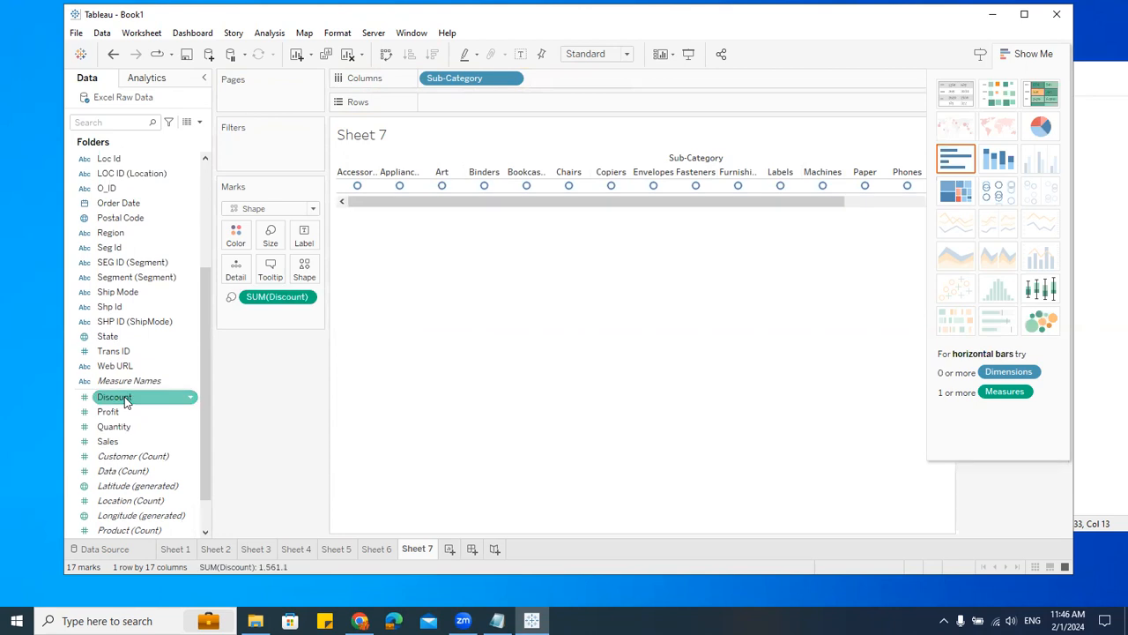
{"action": "double_click", "coordinate": [130, 441]}
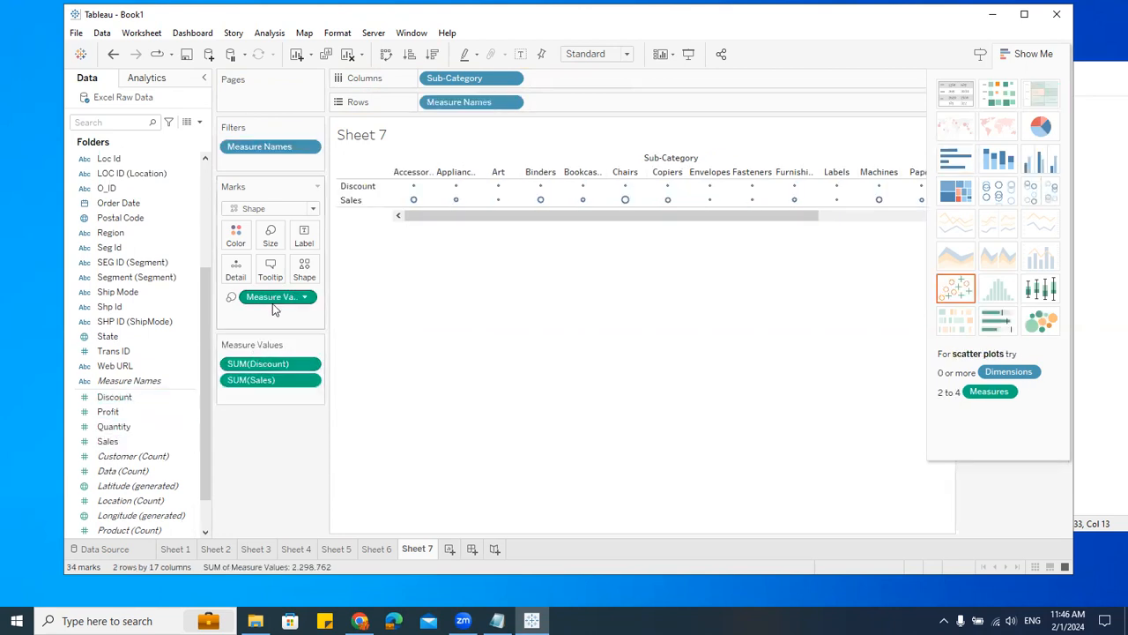
{"action": "left_click_drag", "start_coordinate": [270, 364], "coordinate": [496, 103]}
{"action": "left_click_drag", "start_coordinate": [493, 103], "coordinate": [304, 441]}
{"action": "left_click_drag", "start_coordinate": [279, 299], "coordinate": [506, 100]}
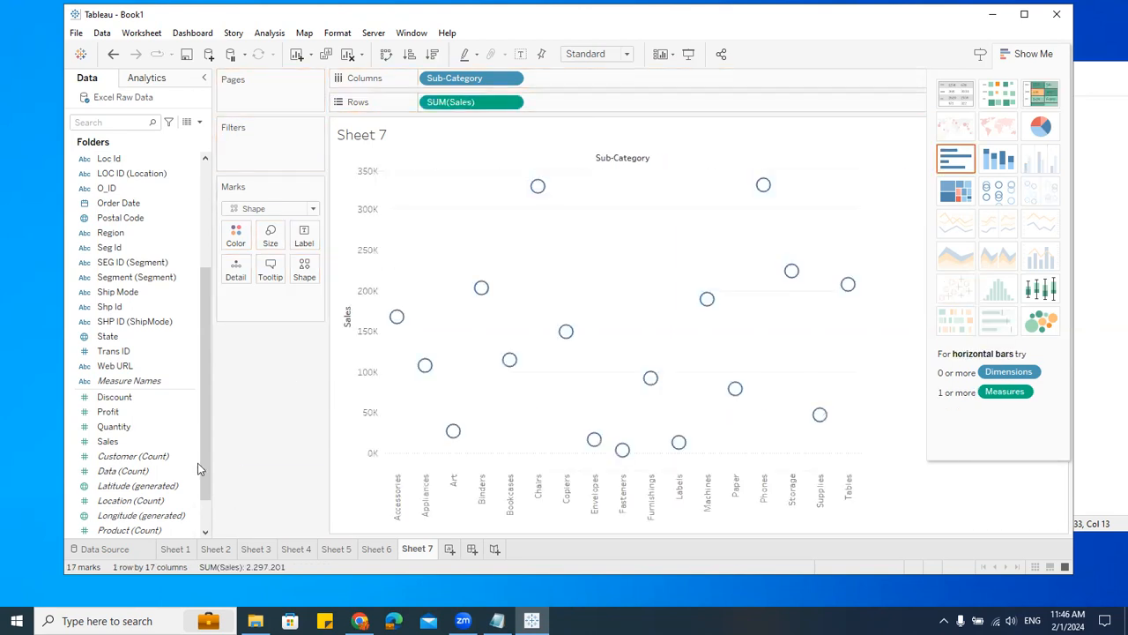
Step: Add Discount to Rows as a dual axis with Sales and give its marks a filled circle shape
{"action": "left_click_drag", "start_coordinate": [137, 407], "coordinate": [693, 109]}
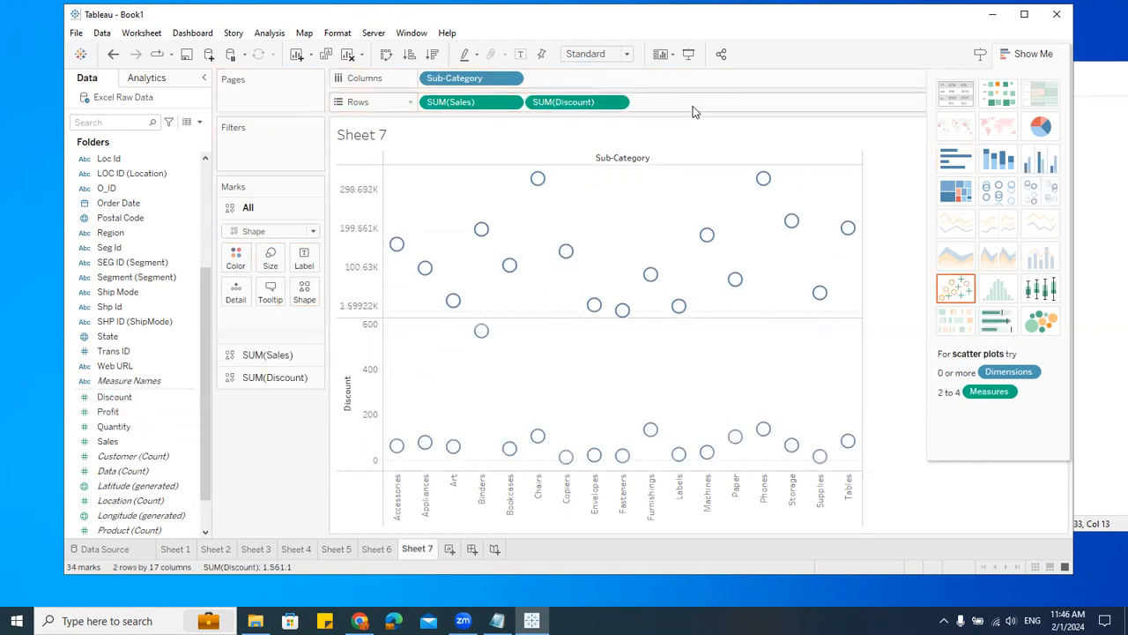
{"action": "left_click", "coordinate": [618, 103]}
{"action": "left_click", "coordinate": [589, 385]}
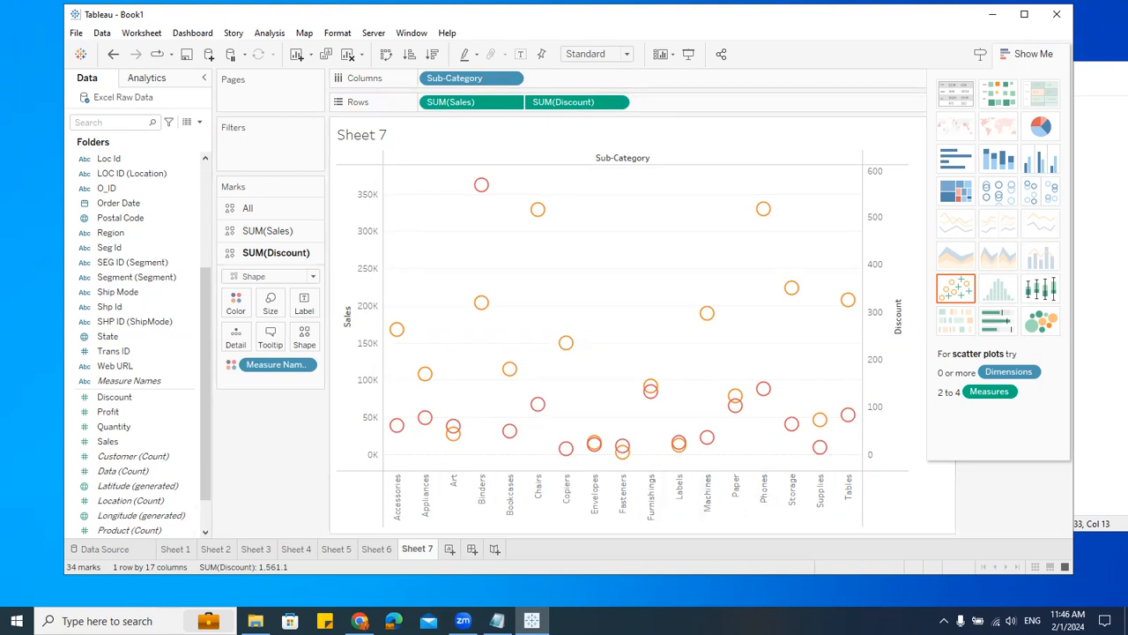
{"action": "left_click", "coordinate": [304, 337]}
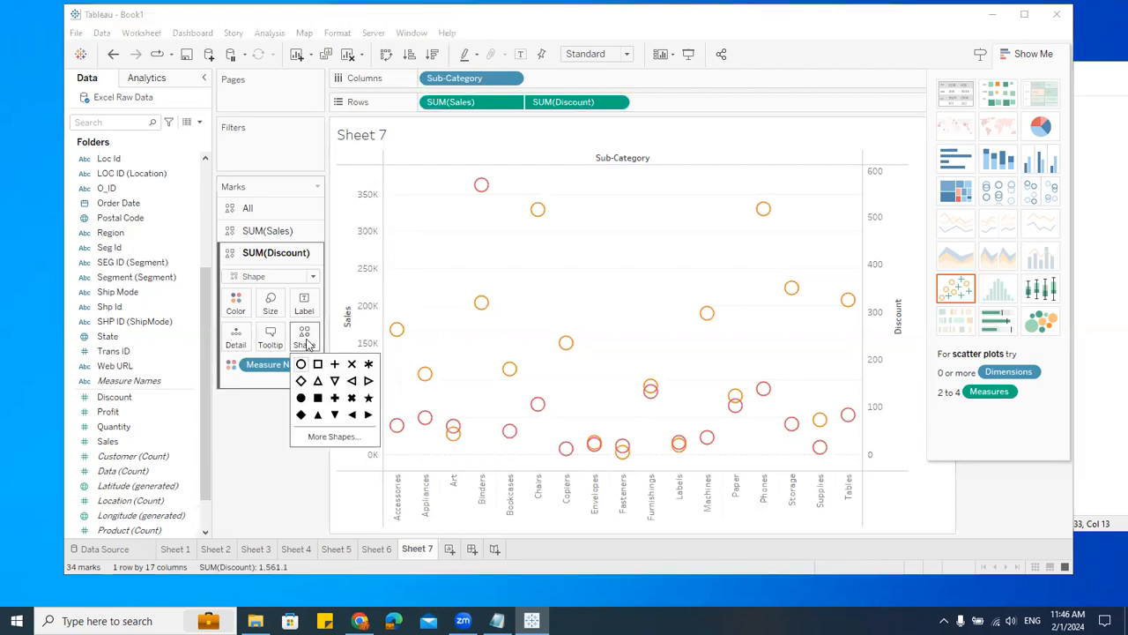
{"action": "left_click", "coordinate": [300, 398]}
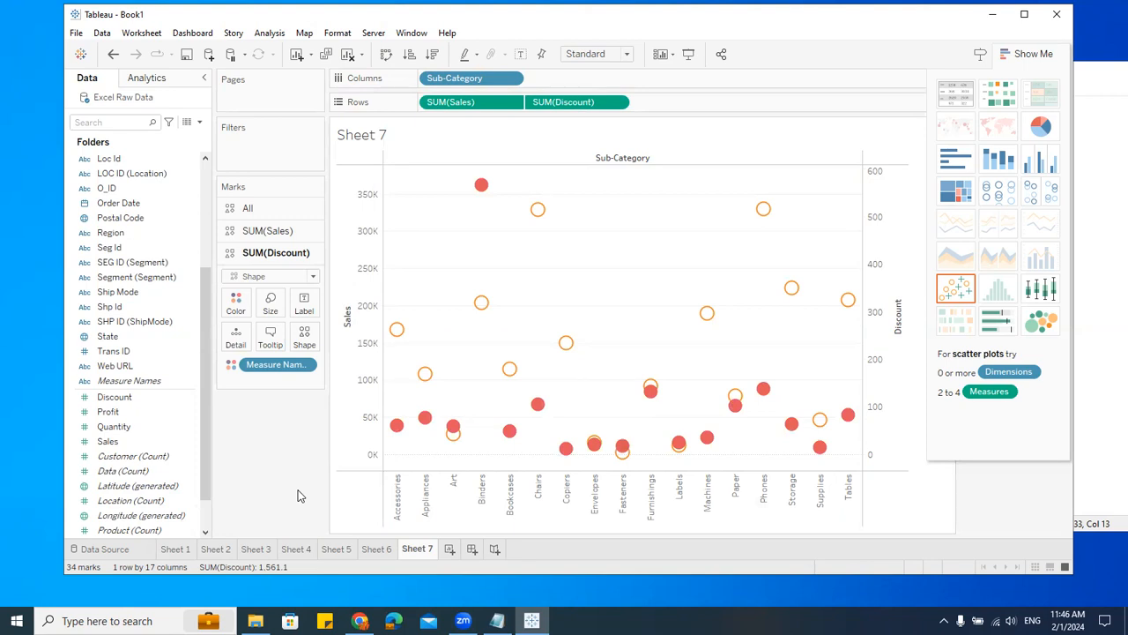
Step: On a new worksheet, chart SUM(Sales) as vertical bars by Sub-Category
{"action": "left_click", "coordinate": [449, 548]}
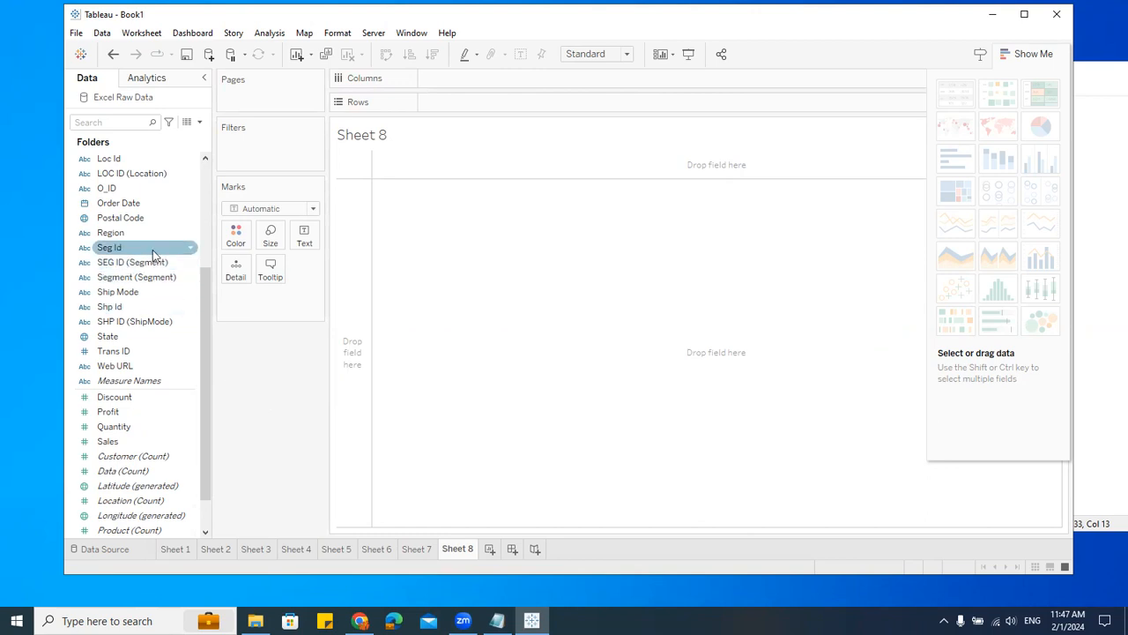
{"action": "scroll", "coordinate": [157, 291], "scroll_direction": "up", "scroll_amount": 3}
{"action": "left_click_drag", "start_coordinate": [148, 252], "coordinate": [582, 101]}
{"action": "scroll", "coordinate": [168, 476], "scroll_direction": "down", "scroll_amount": 5}
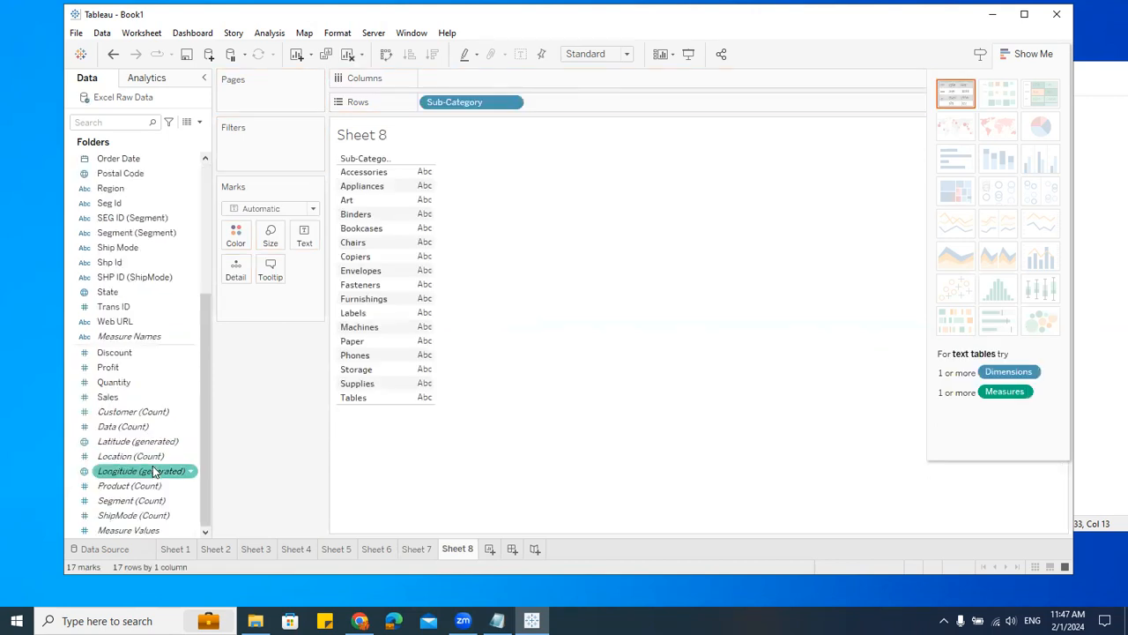
{"action": "left_click_drag", "start_coordinate": [119, 397], "coordinate": [515, 78]}
{"action": "left_click", "coordinate": [386, 53]}
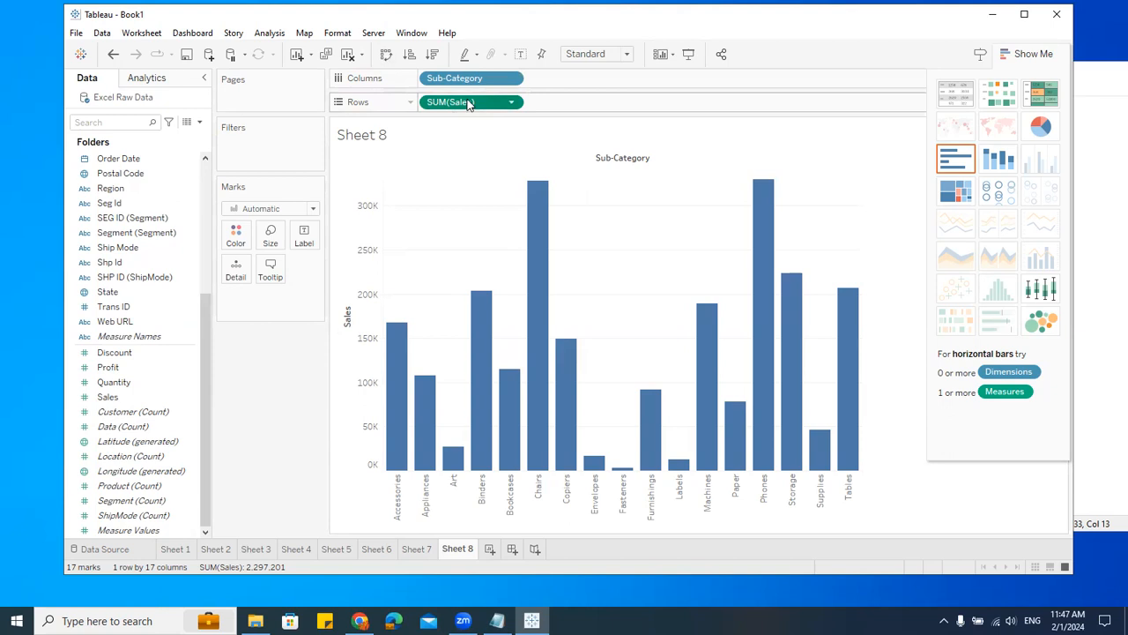
Step: Duplicate SUM(Sales) on Rows and combine the two copies on a dual axis
{"action": "left_click_drag", "start_coordinate": [464, 104], "coordinate": [636, 297]}
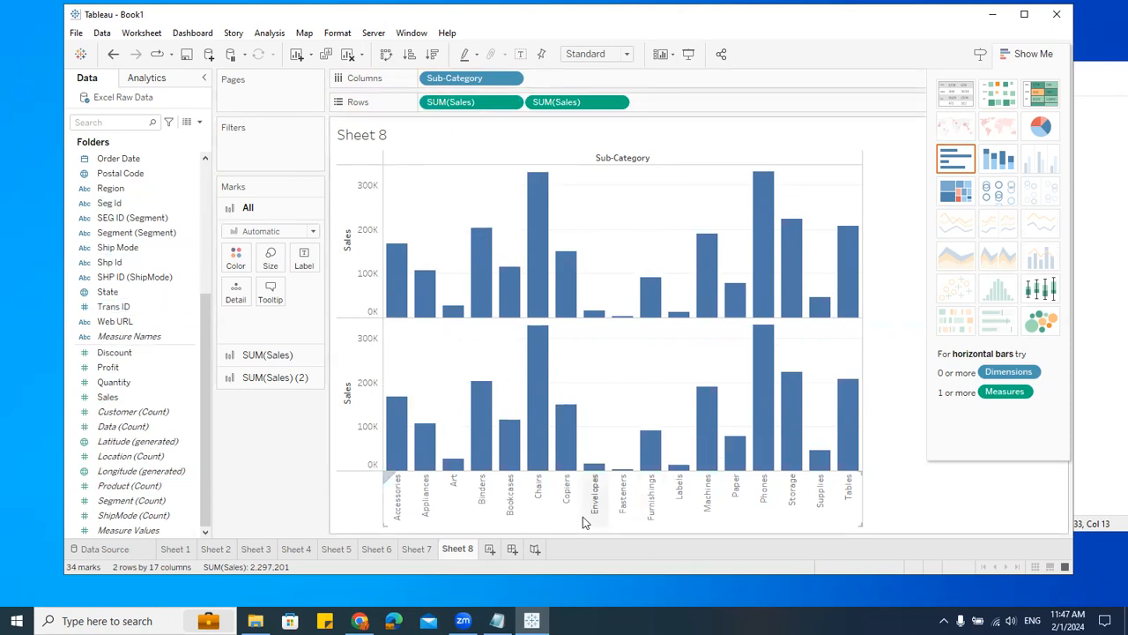
{"action": "left_click", "coordinate": [617, 102]}
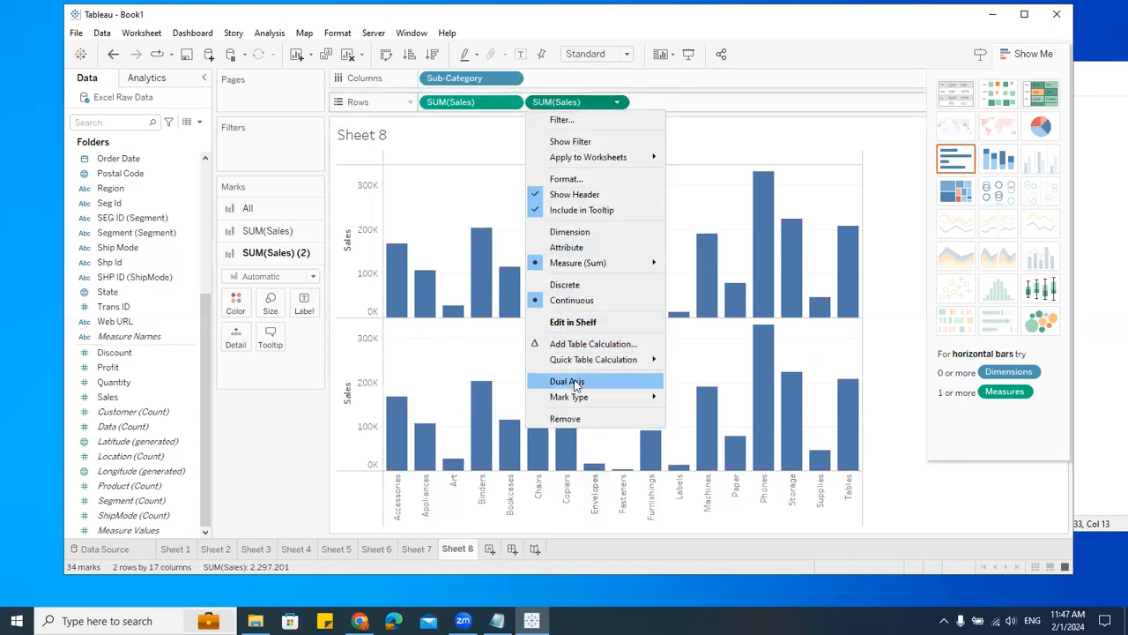
{"action": "left_click", "coordinate": [575, 383]}
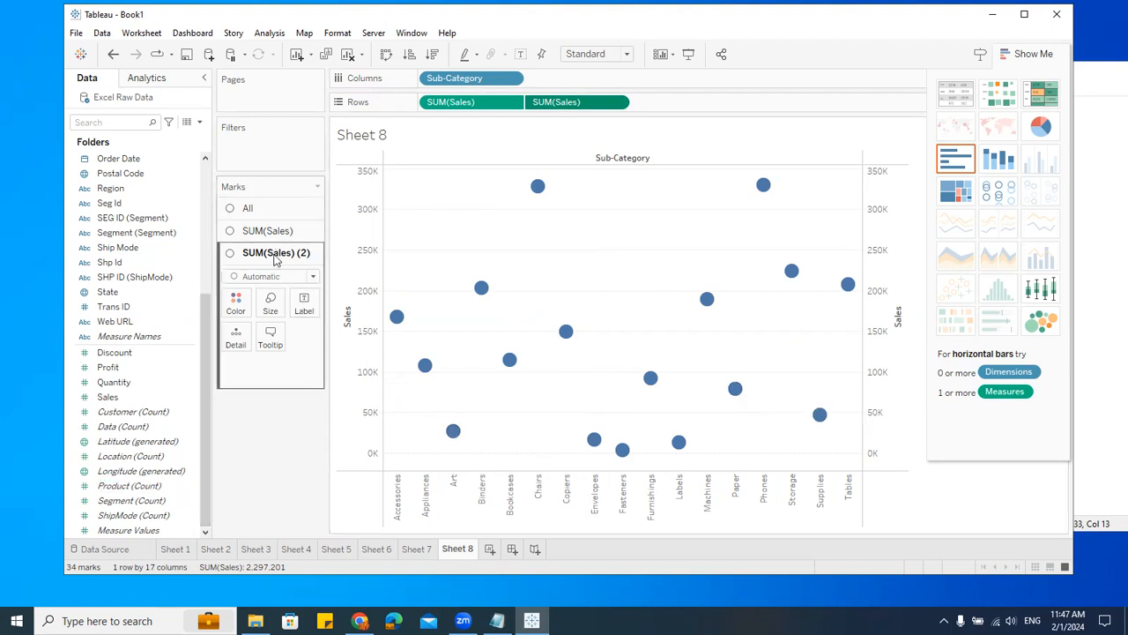
Step: Set the mark type of the first SUM(Sales) card to Bar
{"action": "left_click", "coordinate": [239, 209]}
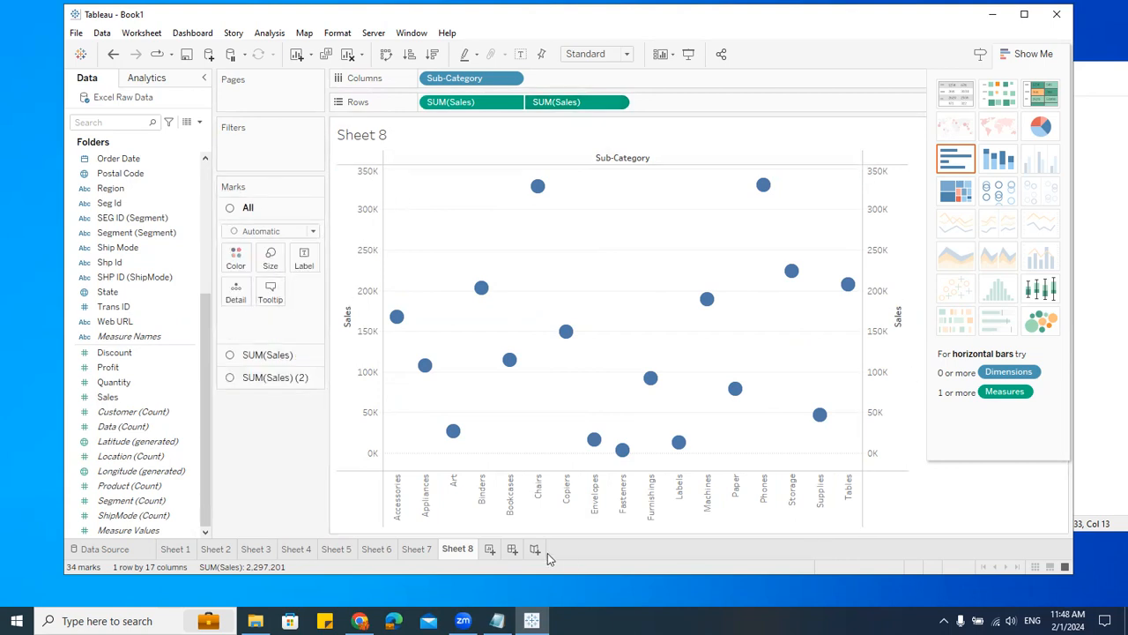
{"action": "left_click", "coordinate": [265, 354]}
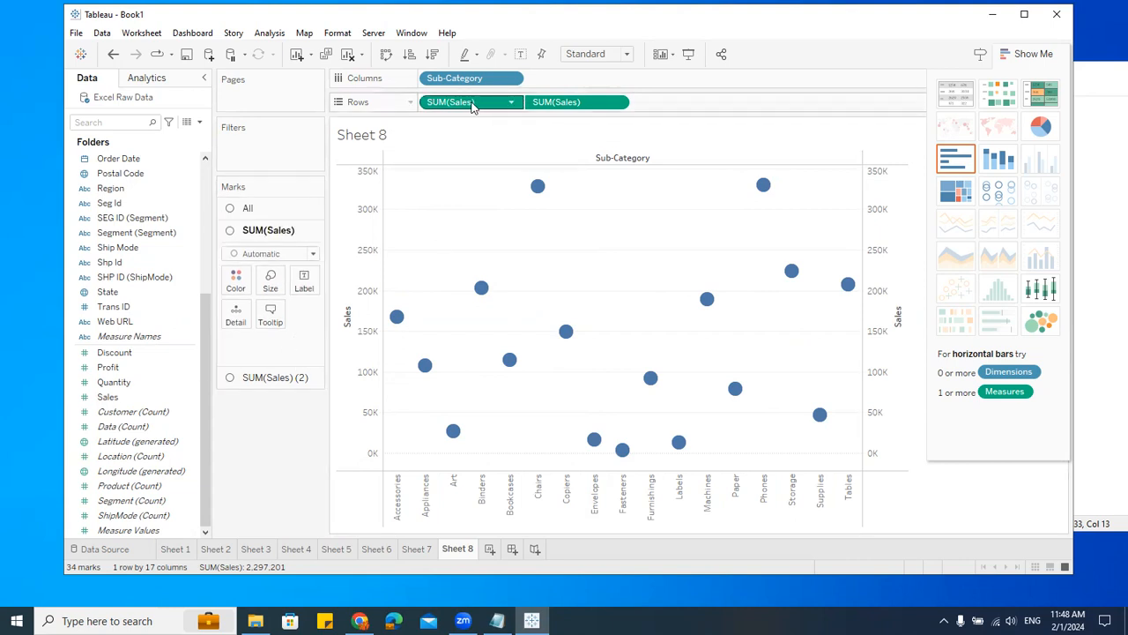
{"action": "left_click", "coordinate": [257, 384]}
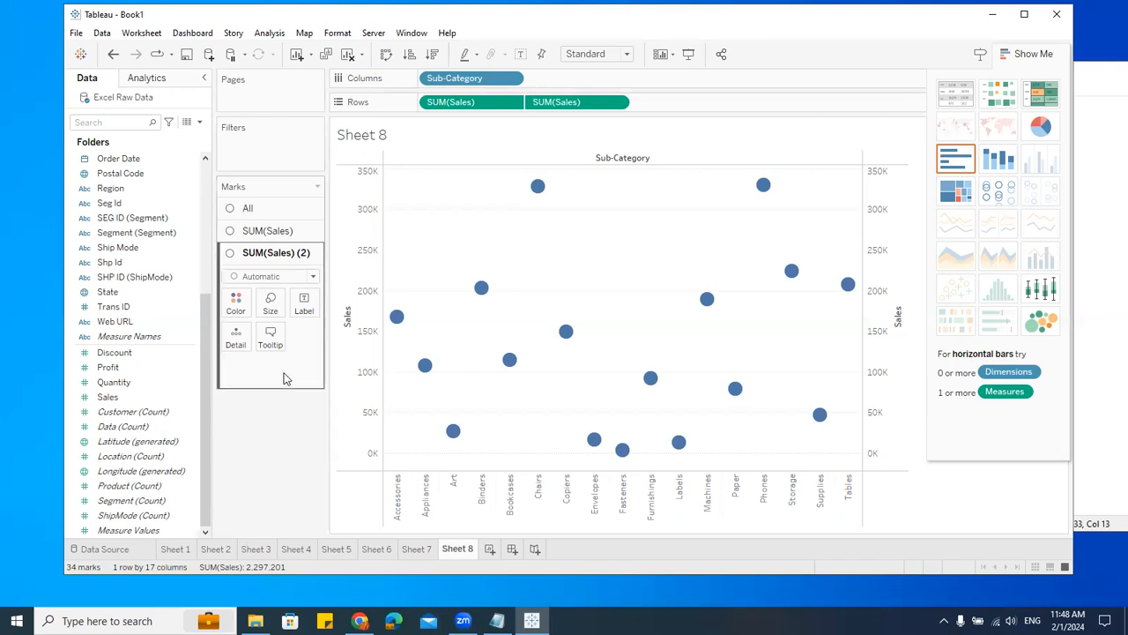
{"action": "left_click", "coordinate": [263, 230]}
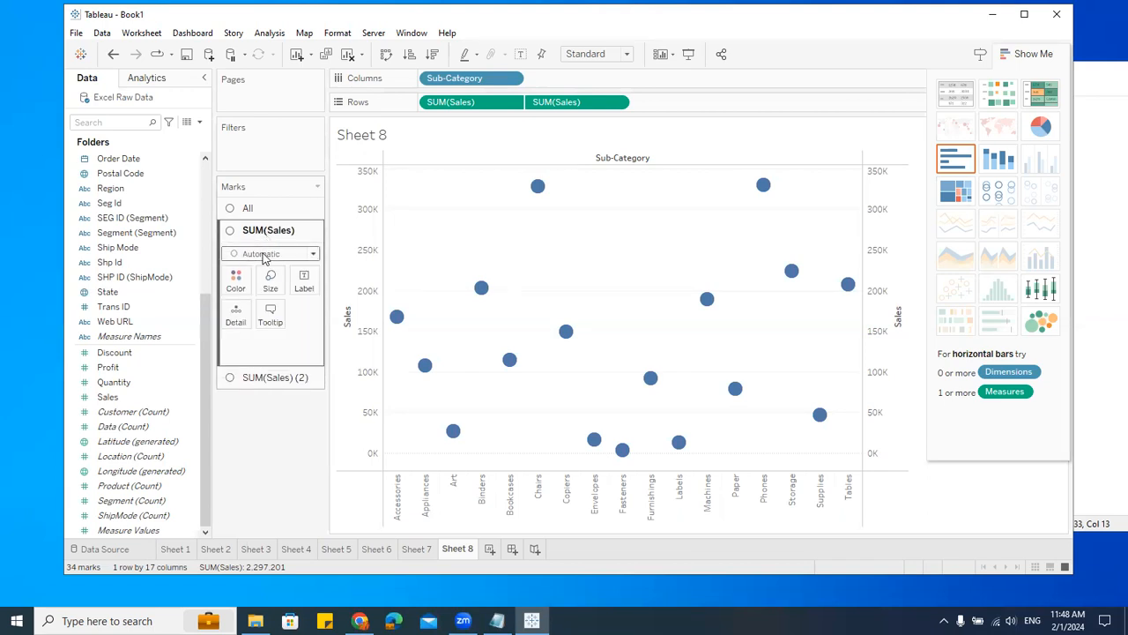
{"action": "left_click", "coordinate": [263, 254]}
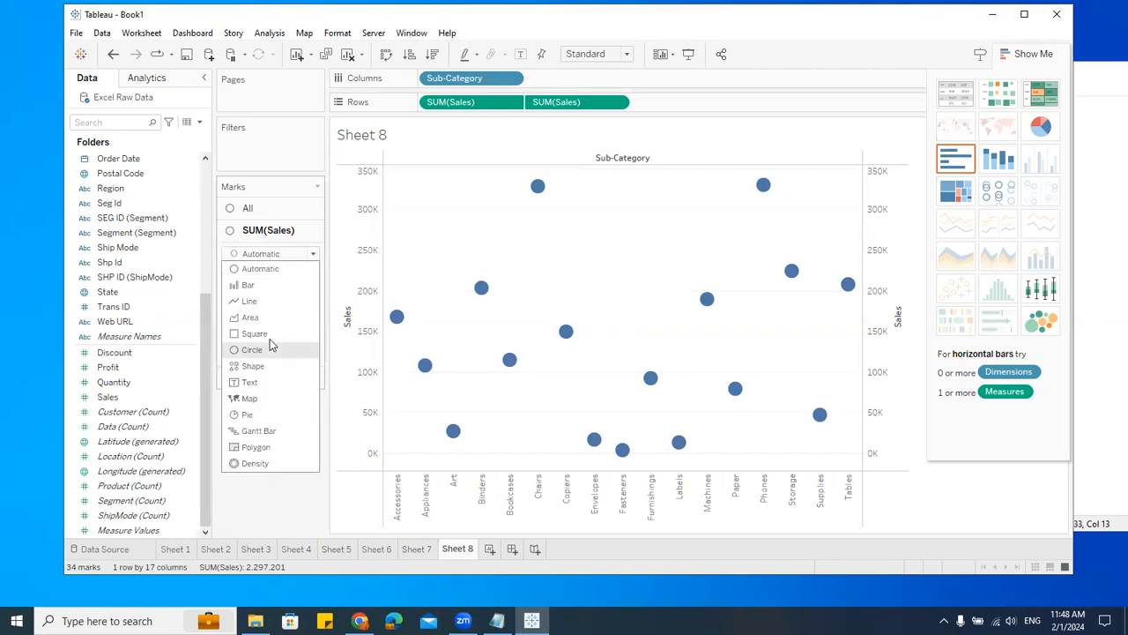
{"action": "left_click", "coordinate": [256, 285]}
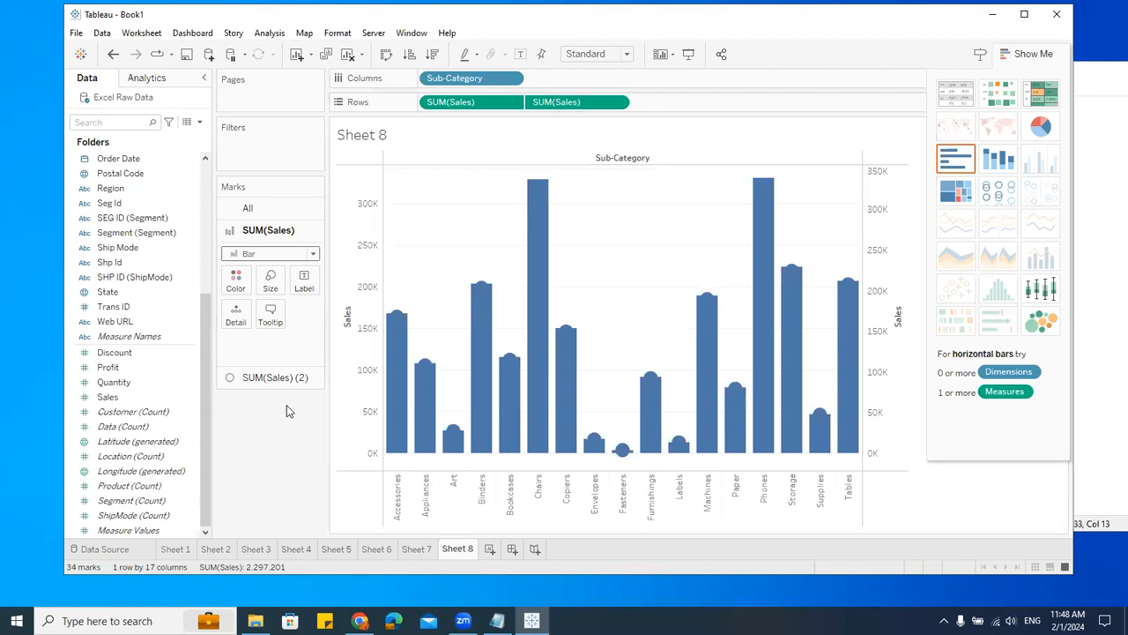
Step: Shrink the bar size to the minimum so the bars become thin lollipop stems
{"action": "left_click", "coordinate": [270, 284]}
{"action": "left_click_drag", "start_coordinate": [356, 315], "coordinate": [275, 460]}
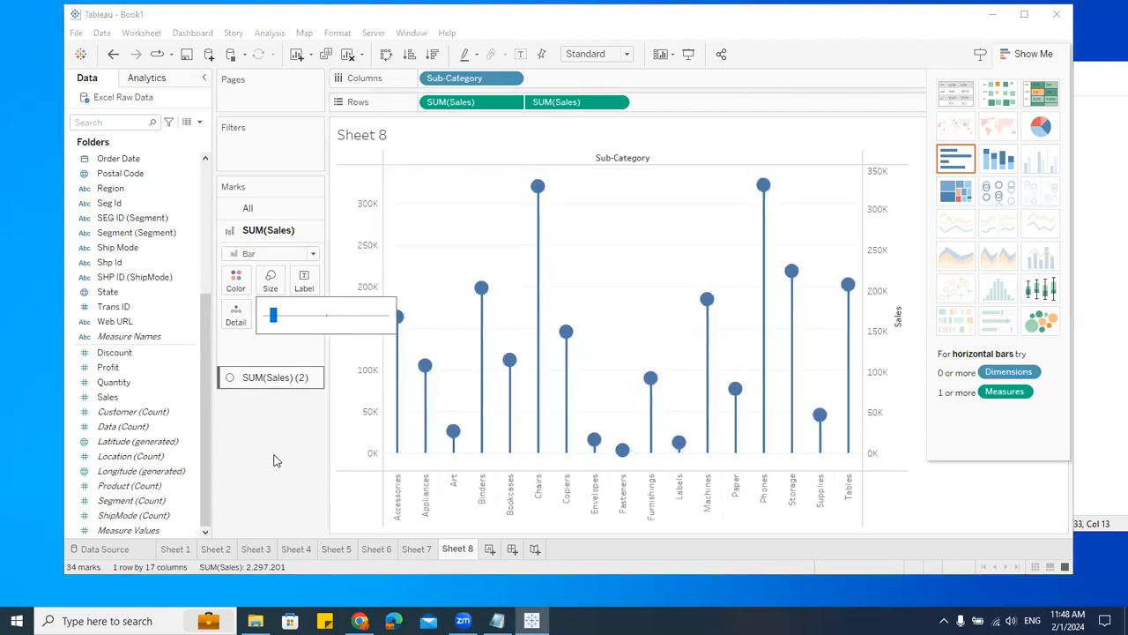
{"action": "left_click", "coordinate": [273, 349]}
Step: Enlarge the circle size on the second SUM(Sales) card
{"action": "left_click", "coordinate": [275, 377]}
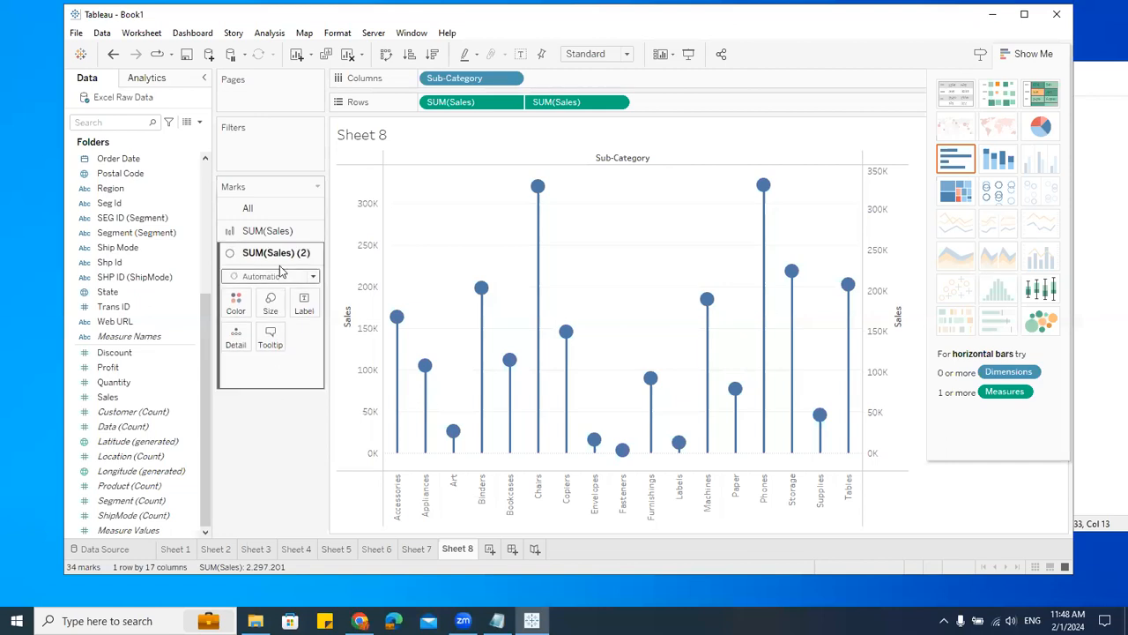
{"action": "left_click", "coordinate": [271, 304]}
{"action": "left_click_drag", "start_coordinate": [296, 337], "coordinate": [333, 345]}
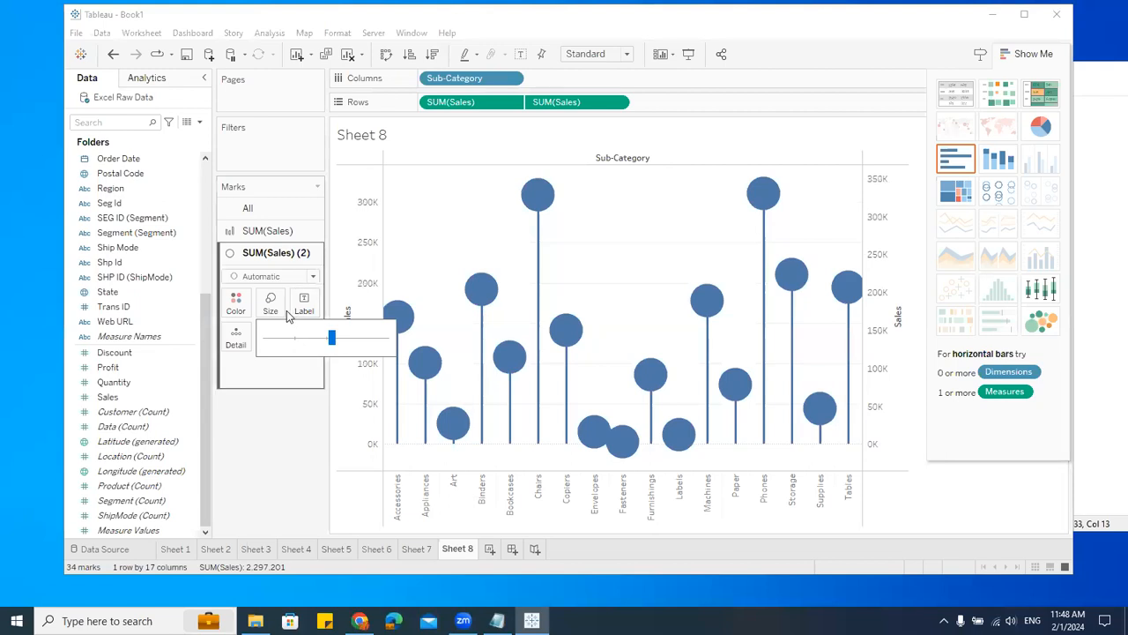
Step: Color the lollipop circles orange and inspect the Accessories mark
{"action": "left_click", "coordinate": [235, 302]}
{"action": "left_click", "coordinate": [272, 346]}
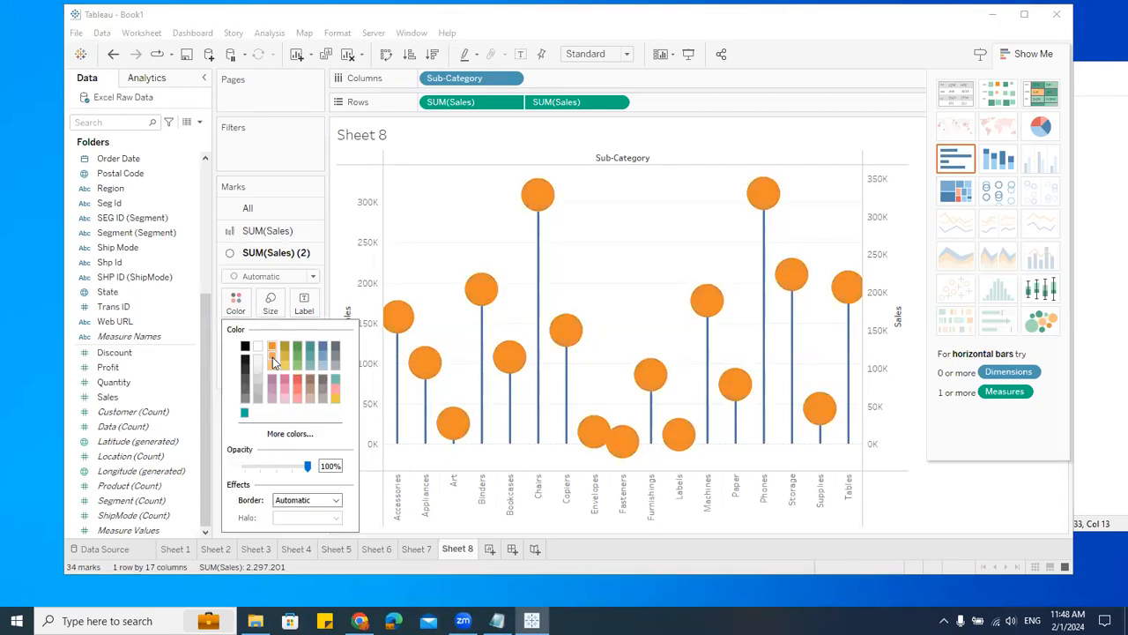
{"action": "left_click", "coordinate": [371, 303]}
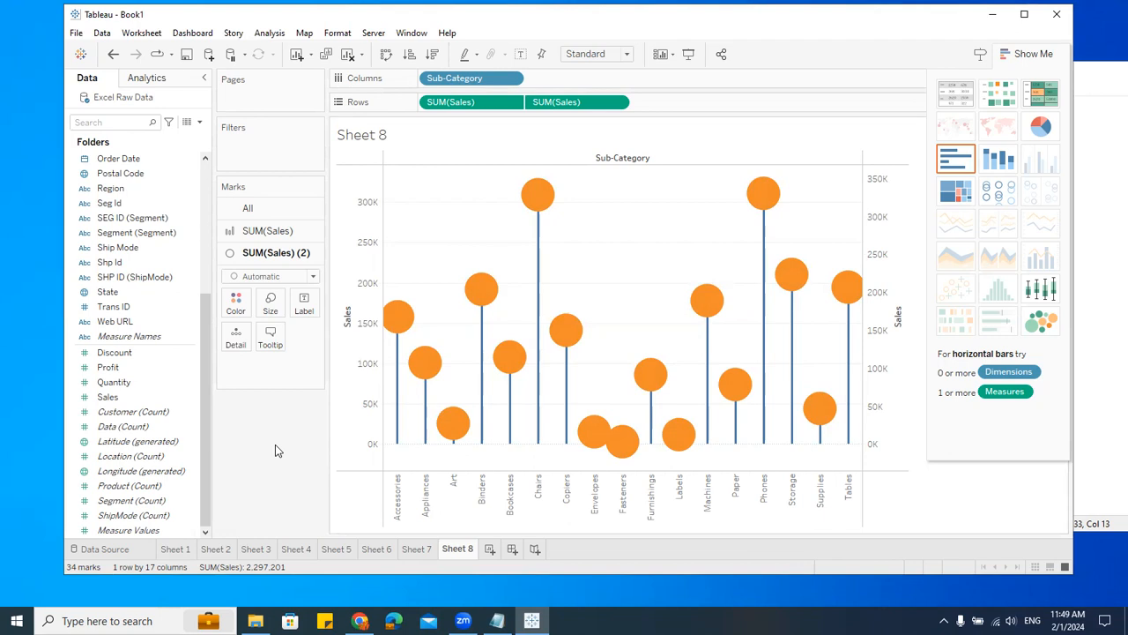
{"action": "left_click", "coordinate": [402, 315]}
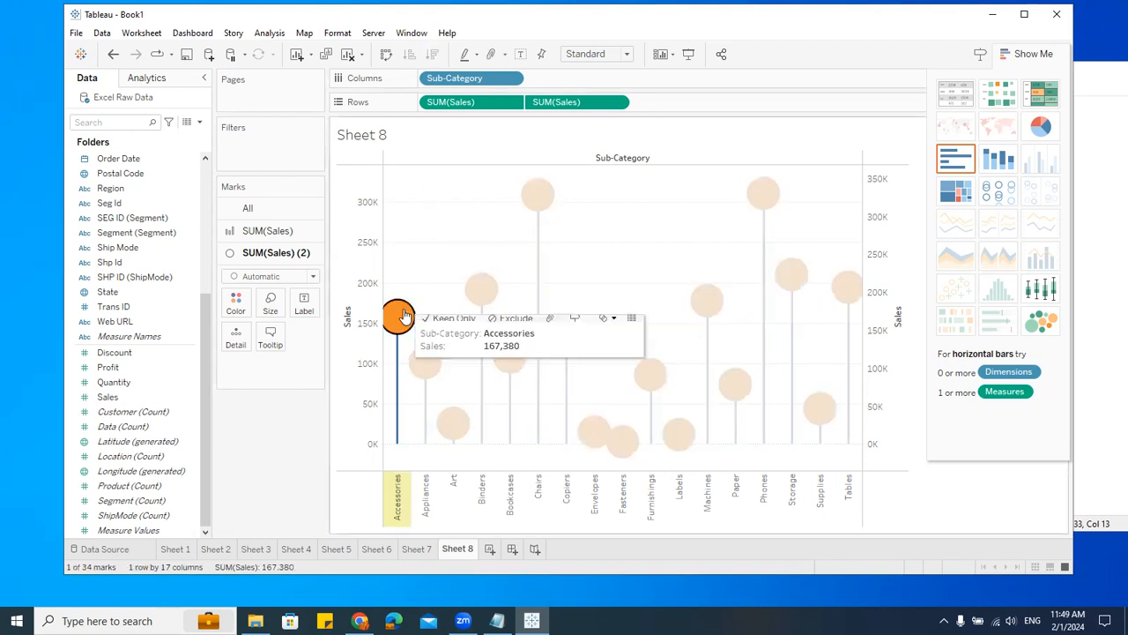
Step: Try the Shape mark type on the second SUM(Sales) card, then switch it back to Automatic
{"action": "left_click", "coordinate": [428, 228]}
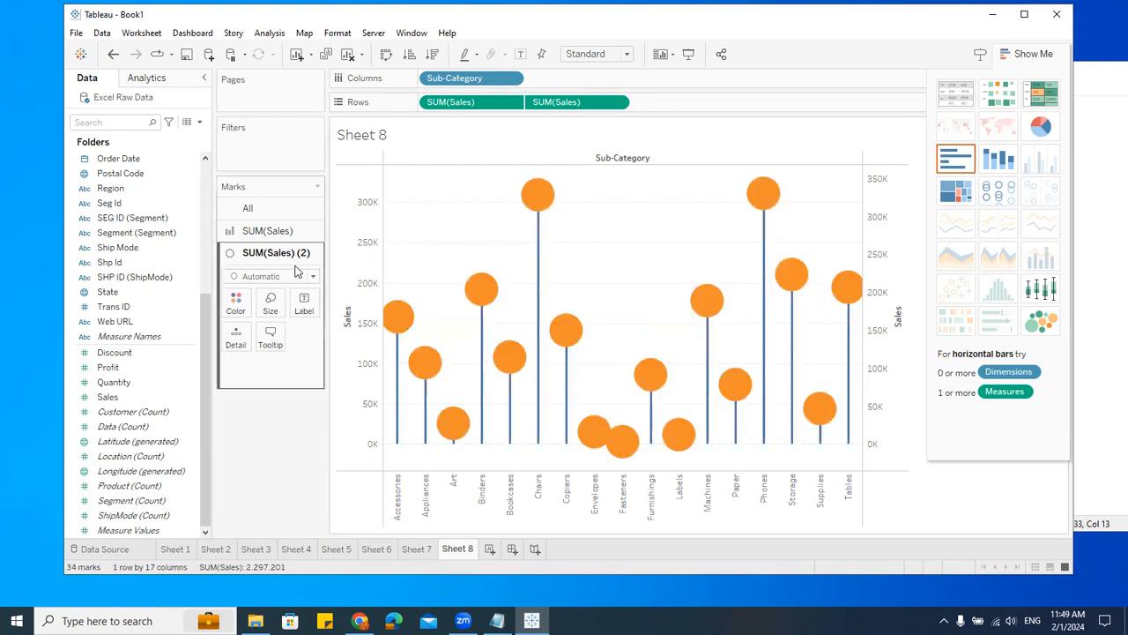
{"action": "left_click", "coordinate": [260, 233]}
{"action": "left_click", "coordinate": [260, 232]}
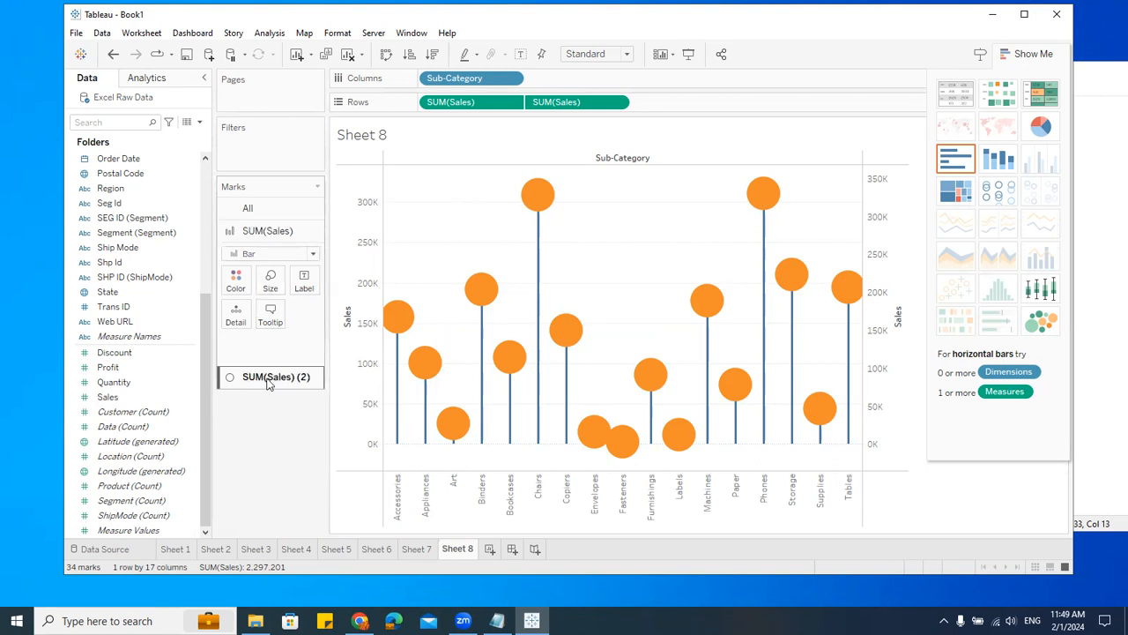
{"action": "left_click", "coordinate": [236, 378]}
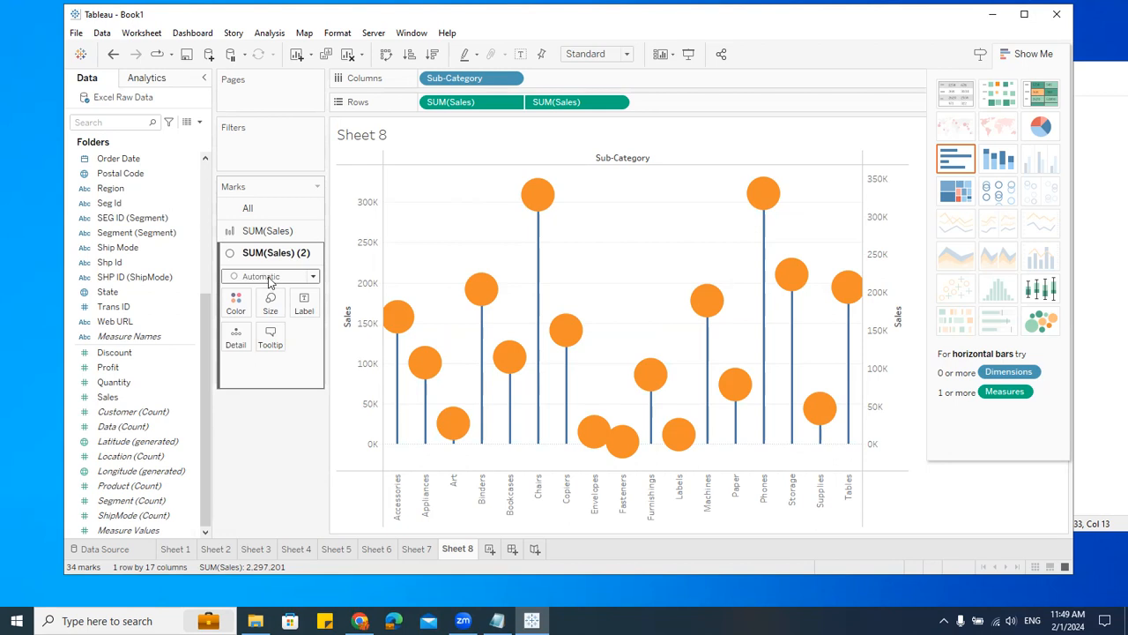
{"action": "left_click", "coordinate": [269, 281]}
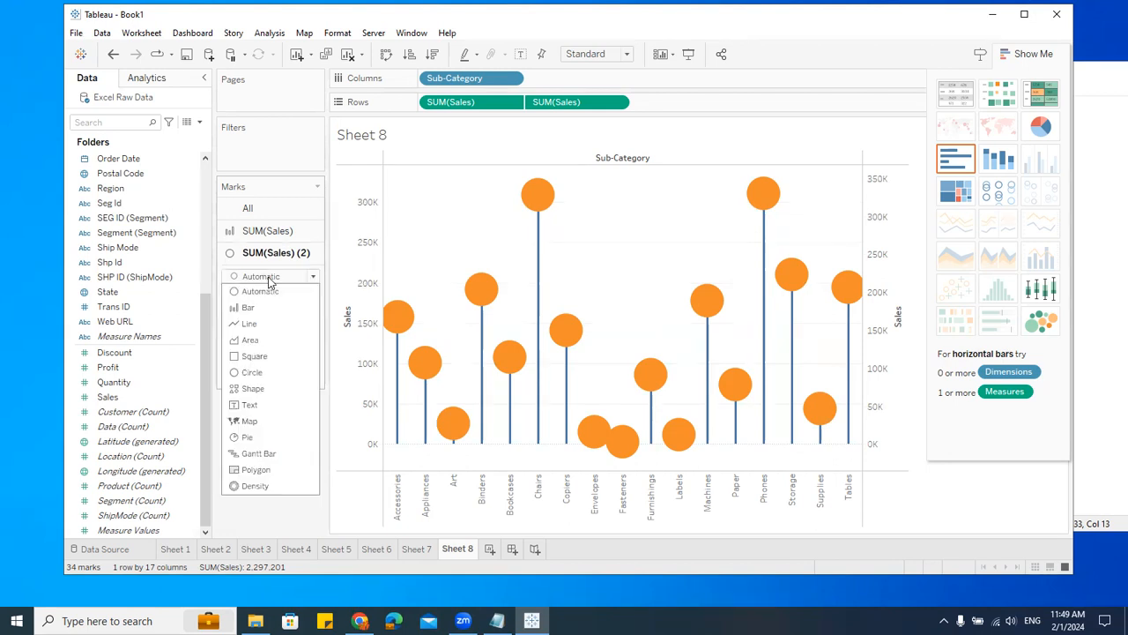
{"action": "left_click", "coordinate": [254, 388]}
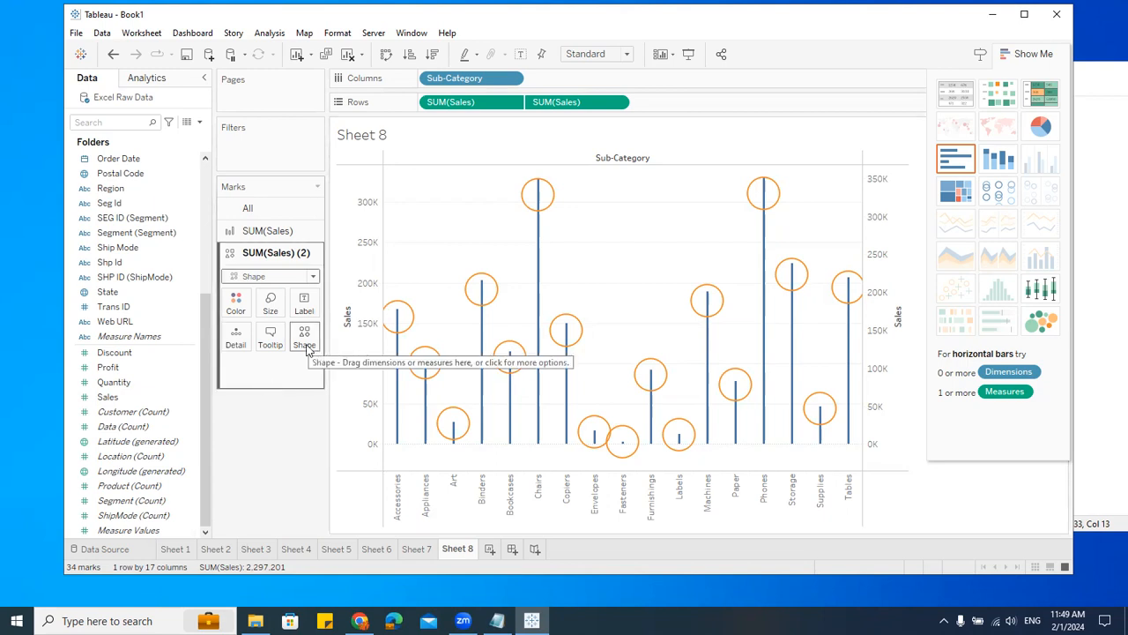
{"action": "left_click", "coordinate": [266, 276]}
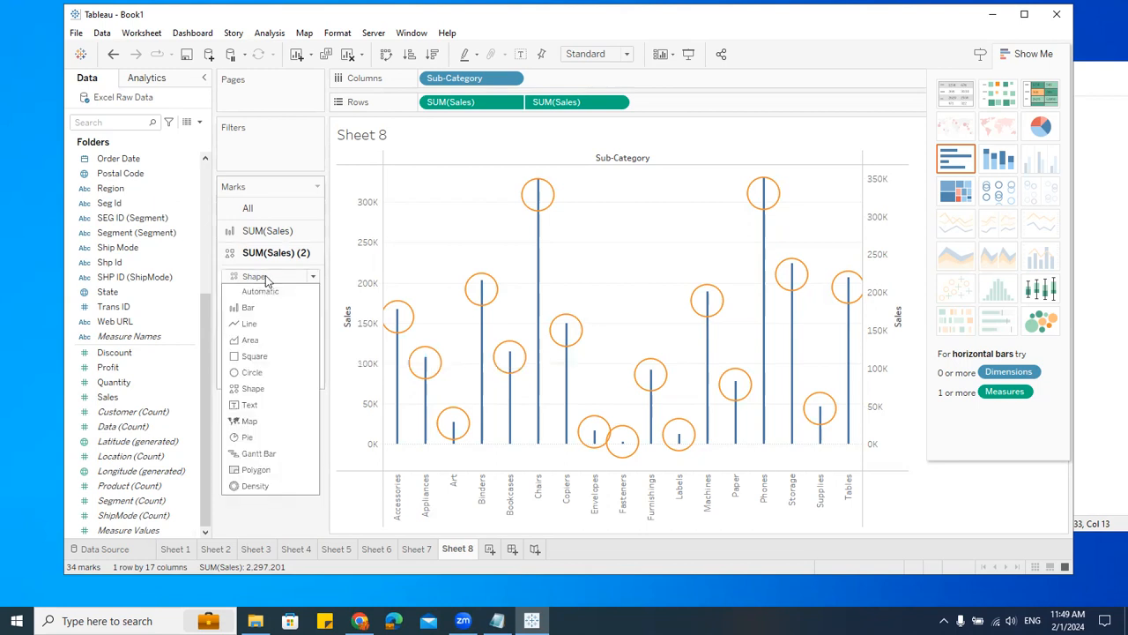
{"action": "left_click", "coordinate": [263, 290]}
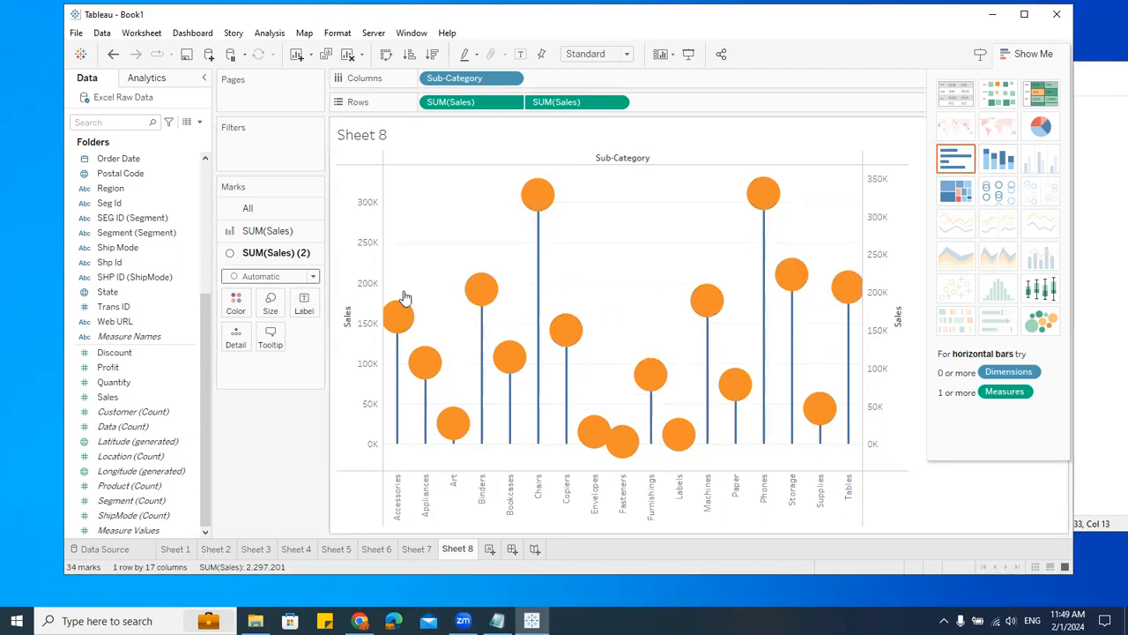
Step: Set the second SUM(Sales) card's mark type to Shape and pick the filled triangle shape for the lollipop heads
{"action": "left_click", "coordinate": [273, 277]}
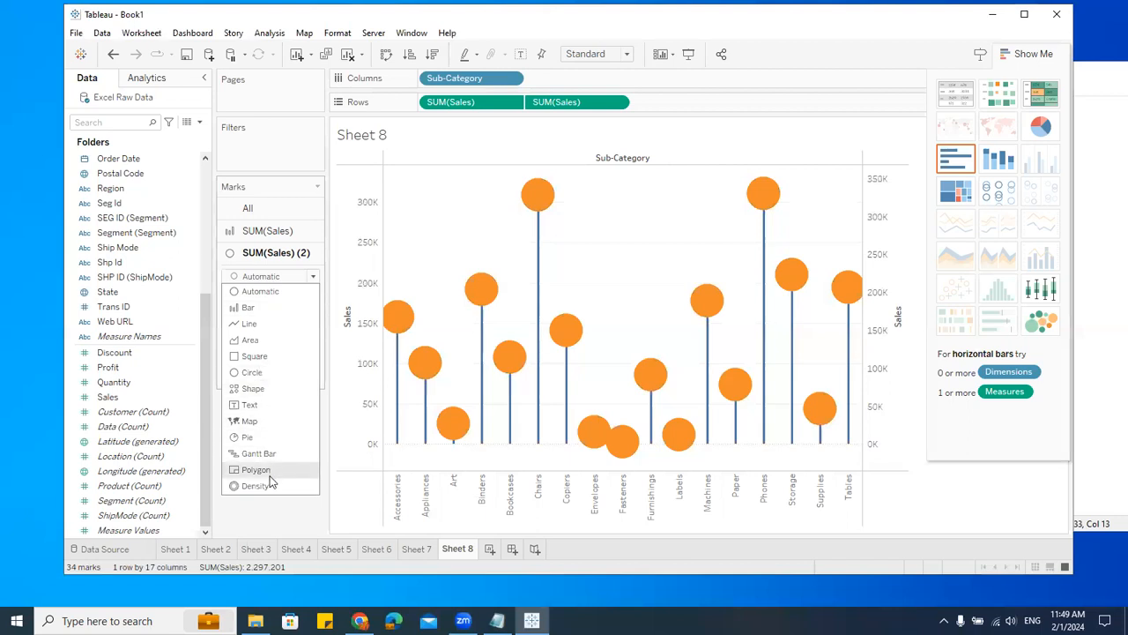
{"action": "left_click", "coordinate": [255, 387]}
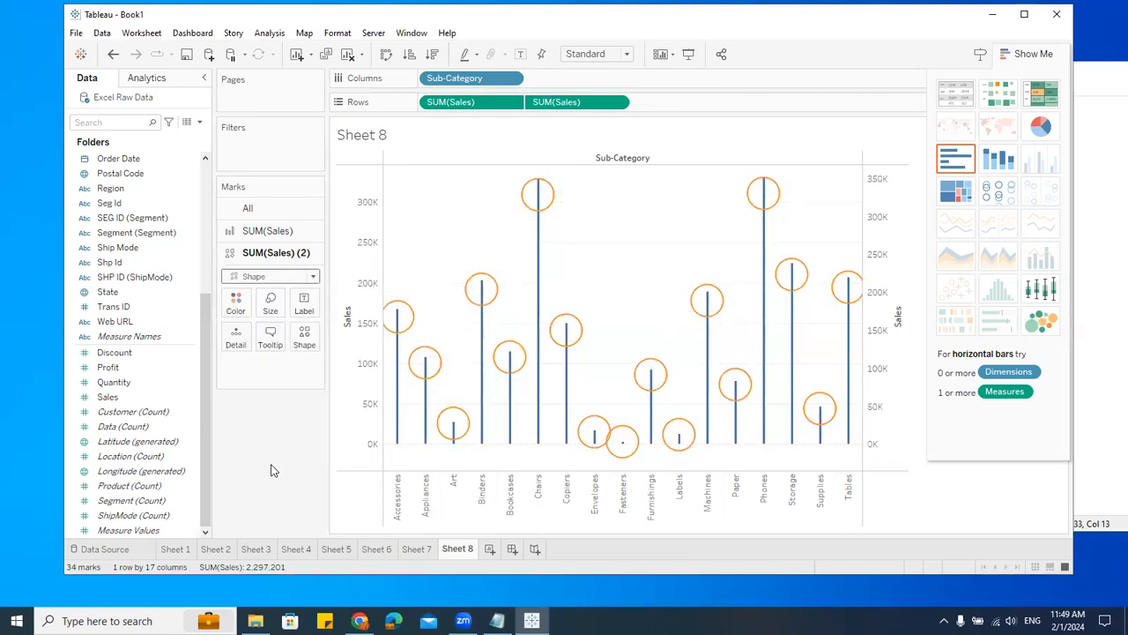
{"action": "left_click", "coordinate": [305, 335]}
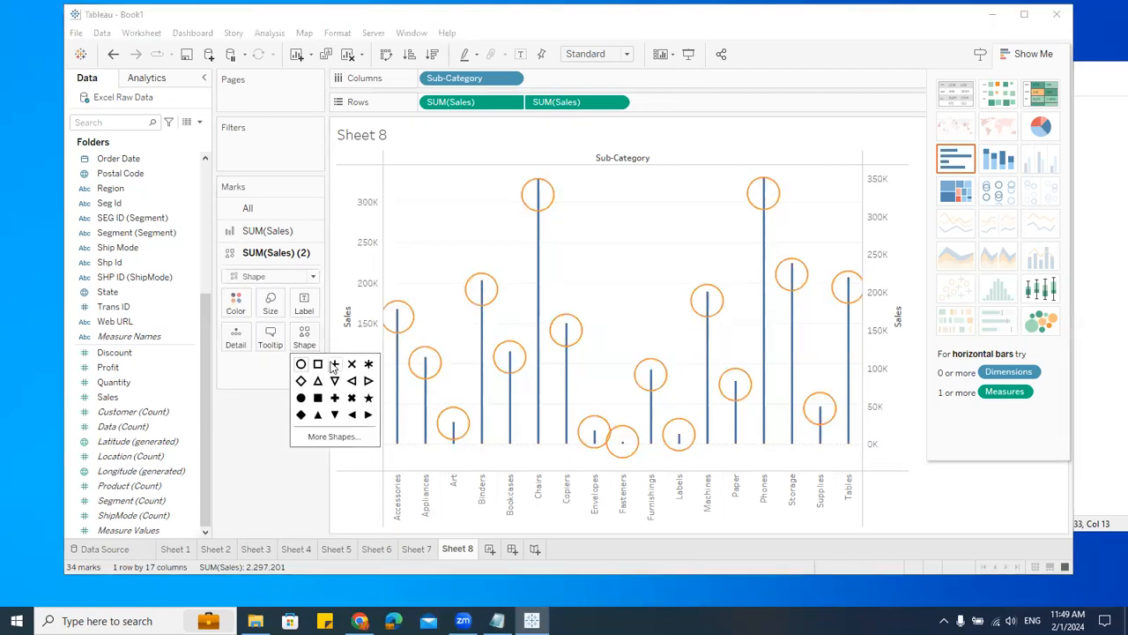
{"action": "left_click", "coordinate": [301, 414]}
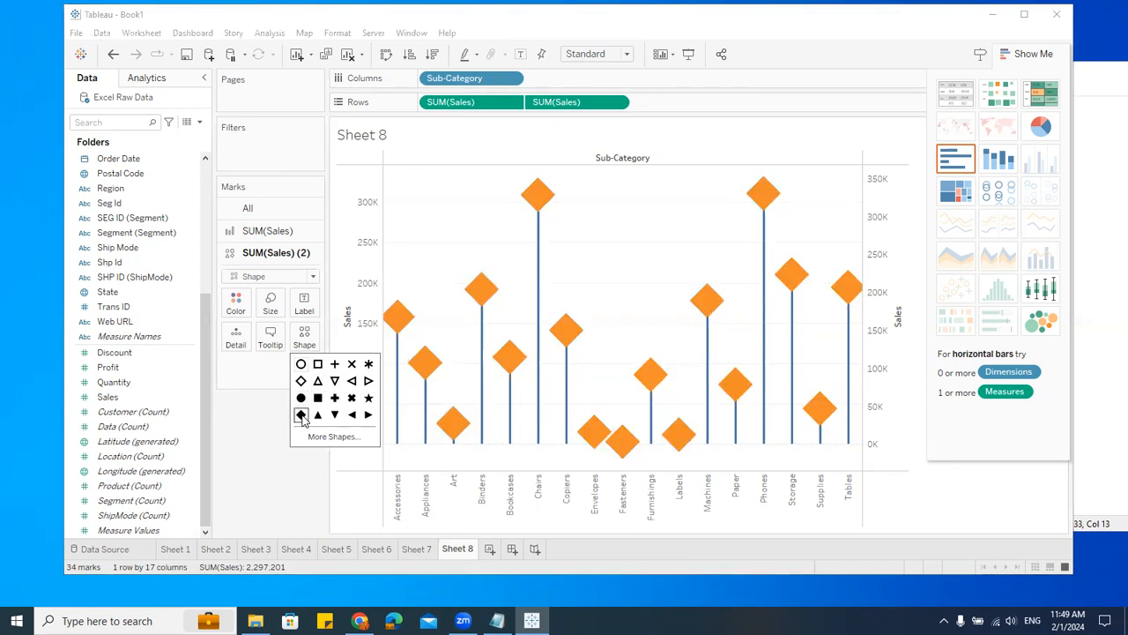
{"action": "left_click", "coordinate": [318, 397]}
{"action": "left_click", "coordinate": [317, 414]}
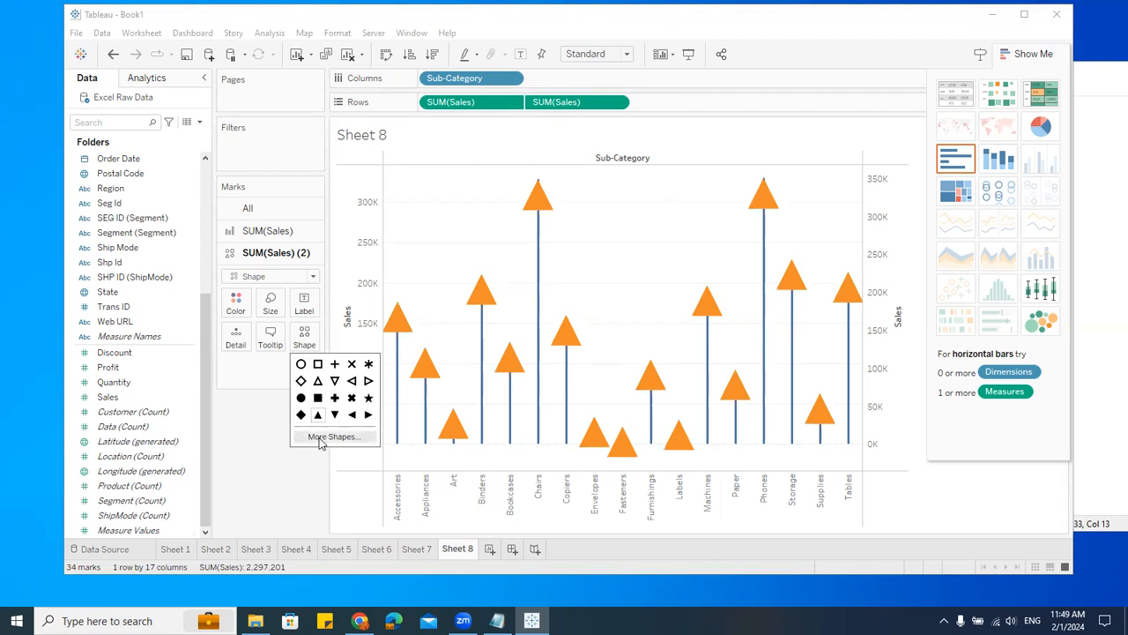
Step: Assign the ladybug shape from the Bug Tracking palette to the lollipop heads in the Edit Shape dialog
{"action": "left_click", "coordinate": [330, 436]}
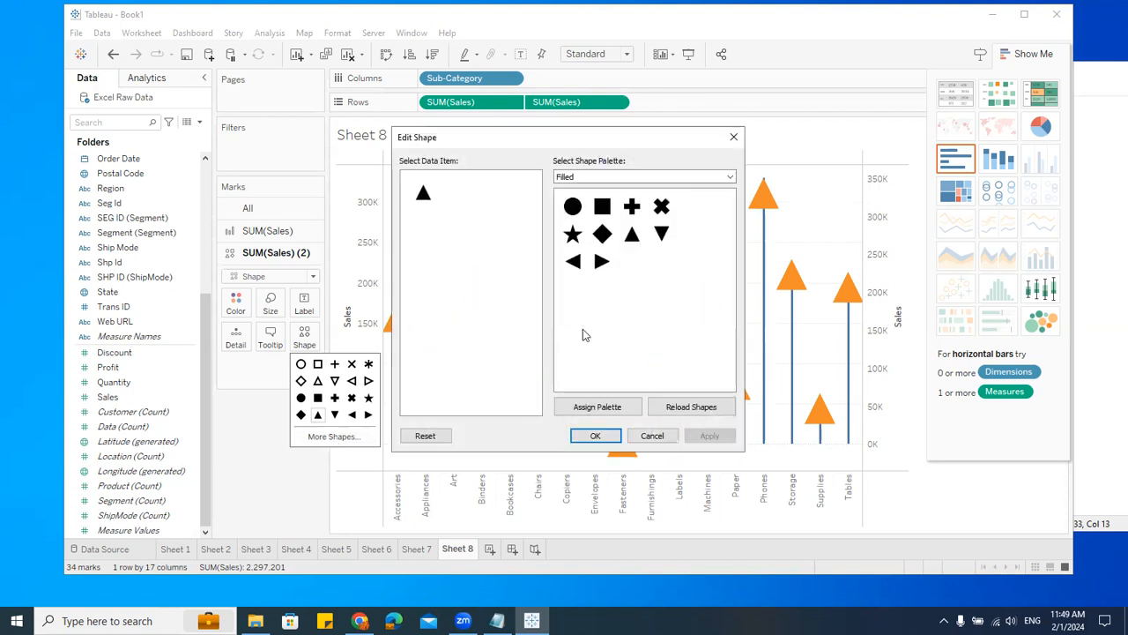
{"action": "left_click_drag", "start_coordinate": [605, 142], "coordinate": [650, 99]}
{"action": "left_click", "coordinate": [644, 132]}
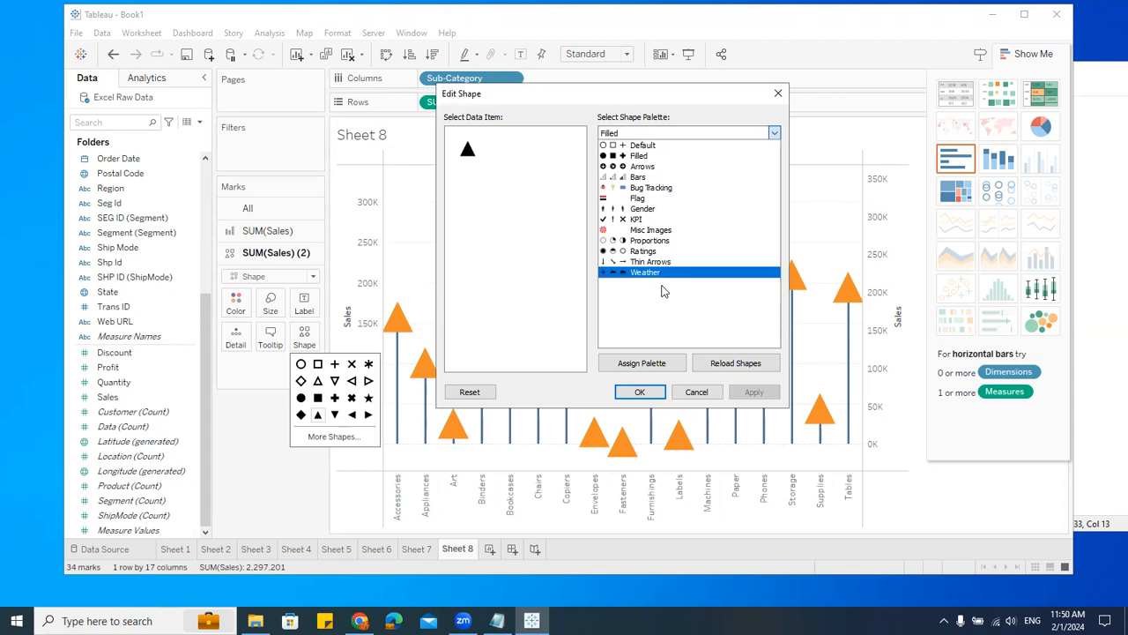
{"action": "left_click", "coordinate": [629, 189]}
{"action": "left_click", "coordinate": [616, 163]}
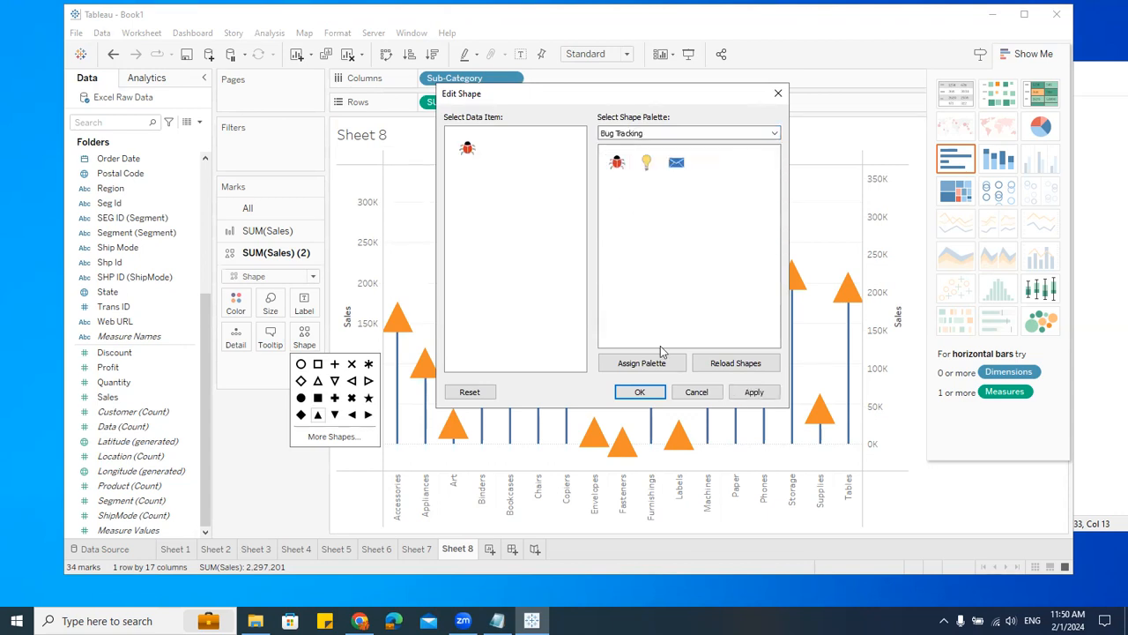
{"action": "left_click", "coordinate": [652, 391]}
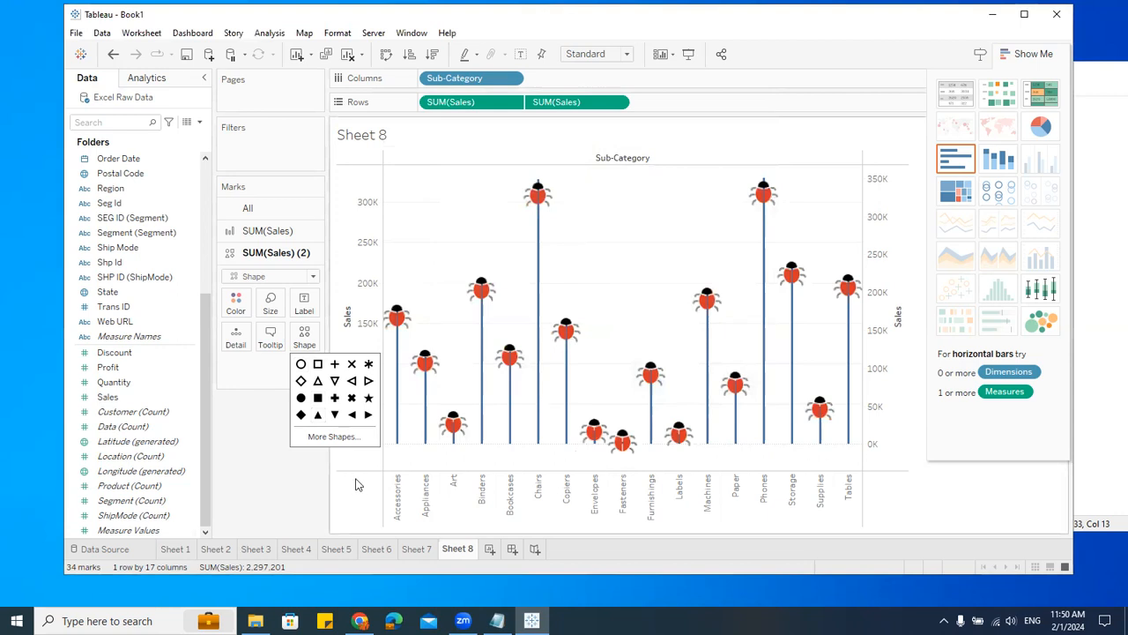
Step: Enlarge the shape size on the second SUM(Sales) card
{"action": "left_click", "coordinate": [270, 304]}
{"action": "left_click_drag", "start_coordinate": [330, 342], "coordinate": [352, 344]}
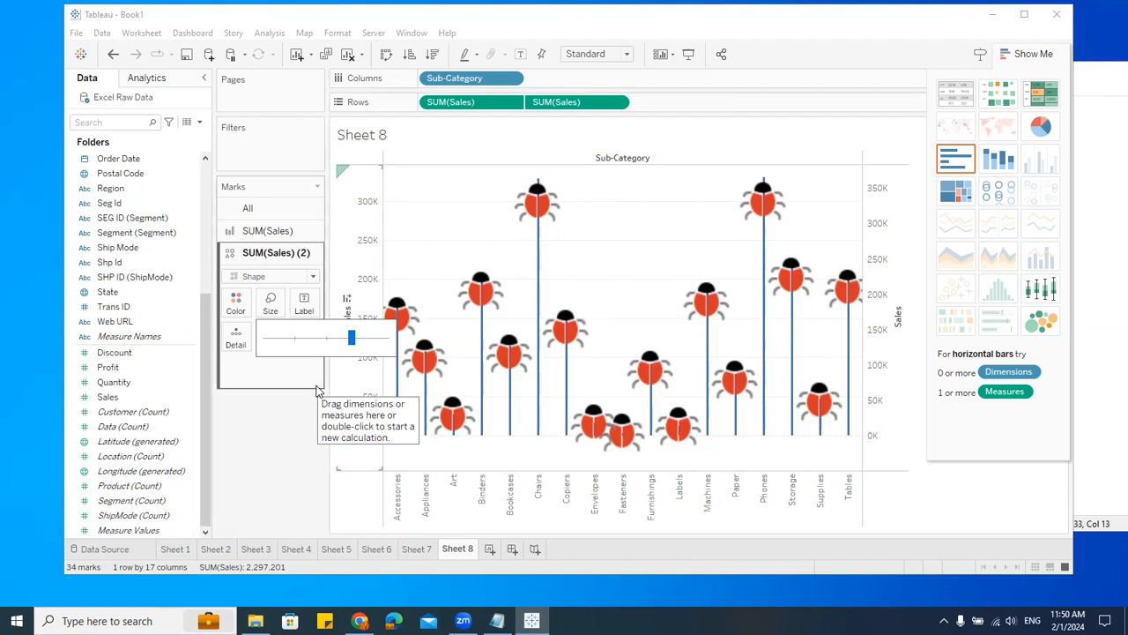
{"action": "left_click", "coordinate": [265, 425]}
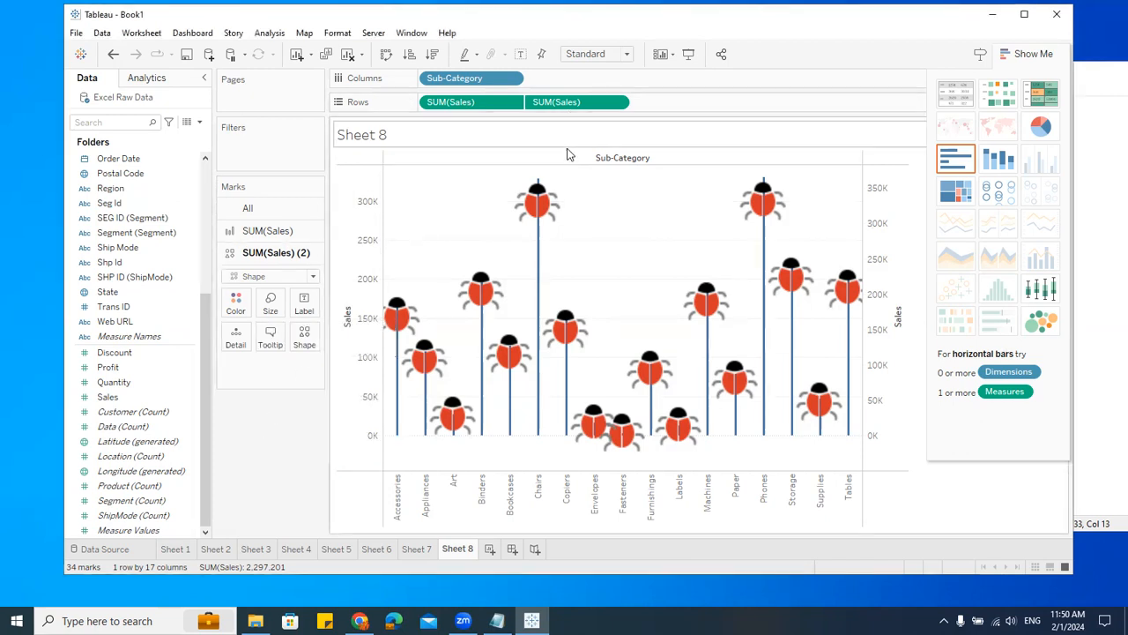
Step: Replace the lollipop heads with the peppermint image from the Misc Images shape palette
{"action": "left_click", "coordinate": [304, 338]}
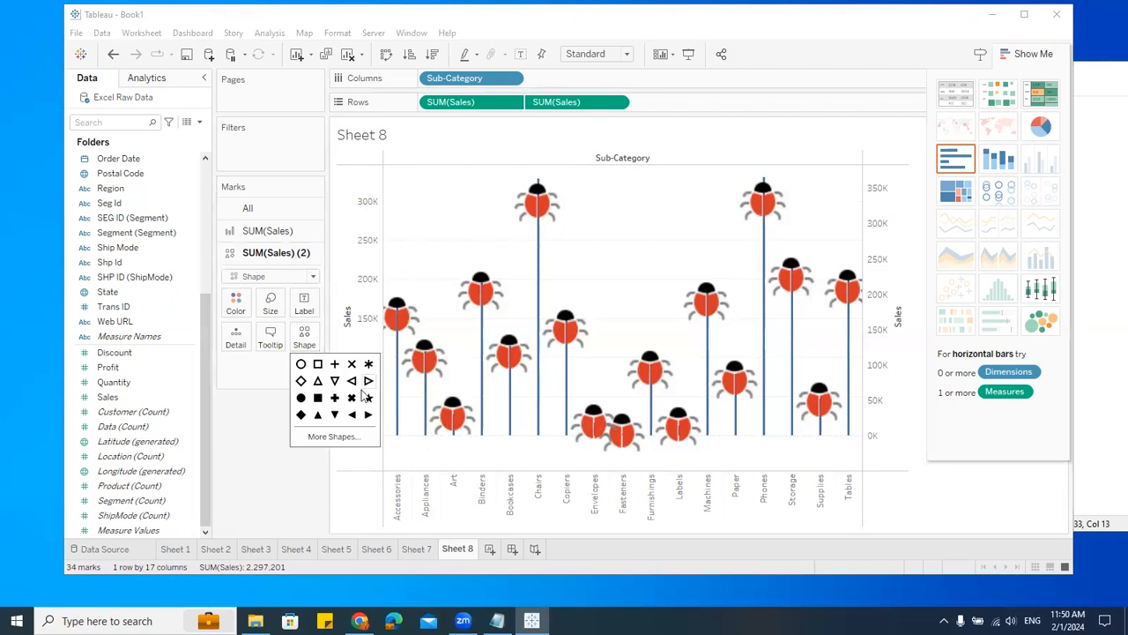
{"action": "left_click", "coordinate": [343, 443]}
{"action": "left_click", "coordinate": [608, 176]}
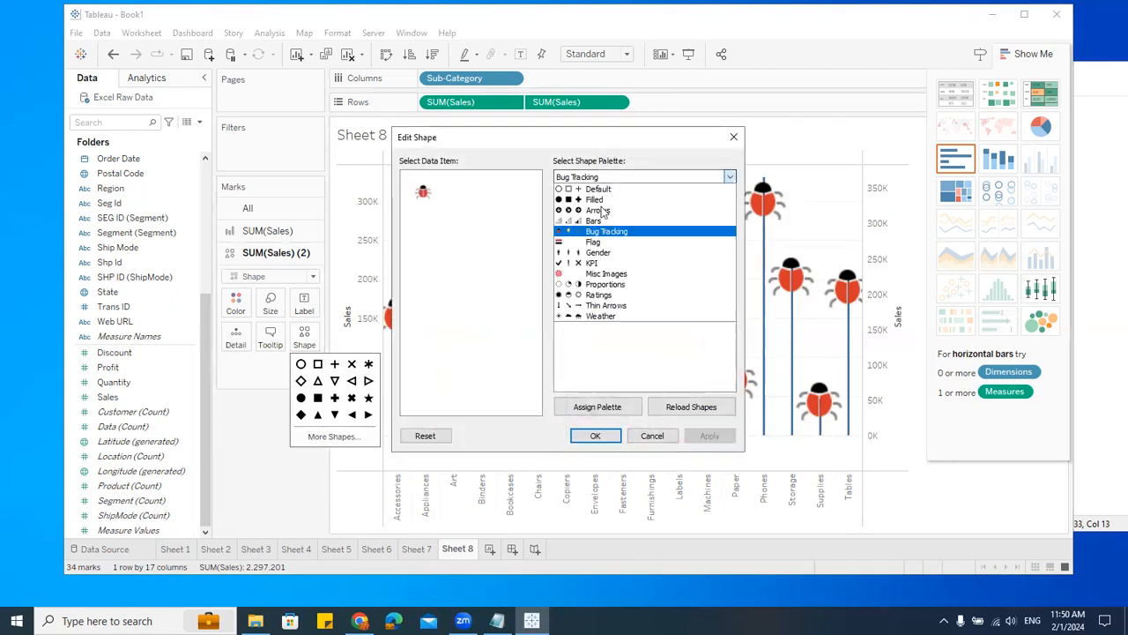
{"action": "left_click", "coordinate": [606, 273]}
{"action": "left_click", "coordinate": [573, 205]}
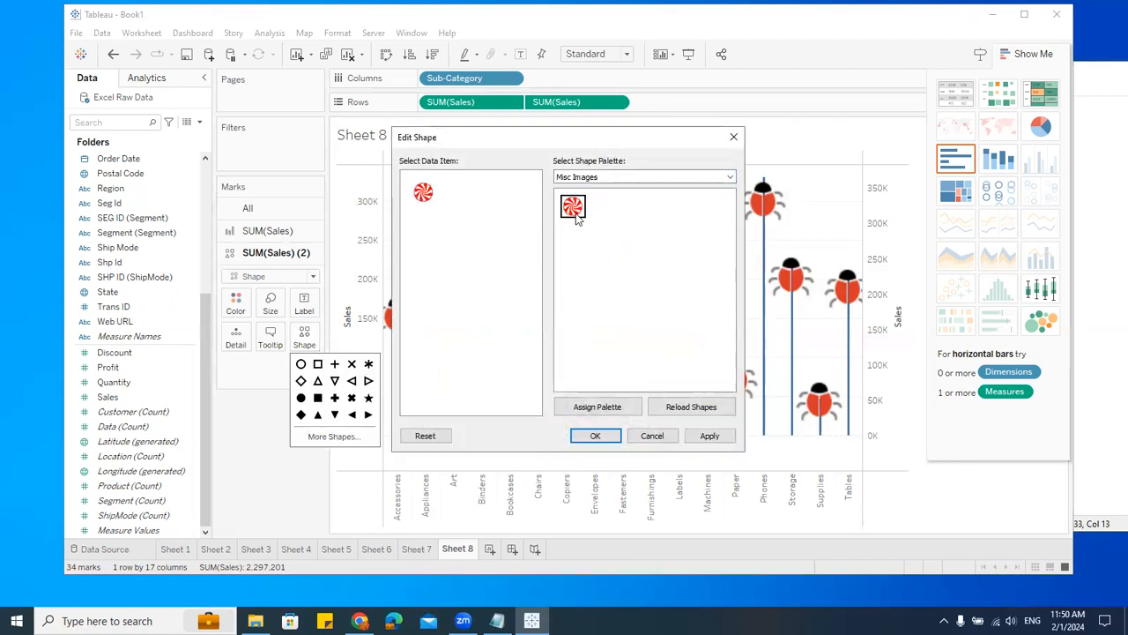
{"action": "left_click", "coordinate": [597, 435]}
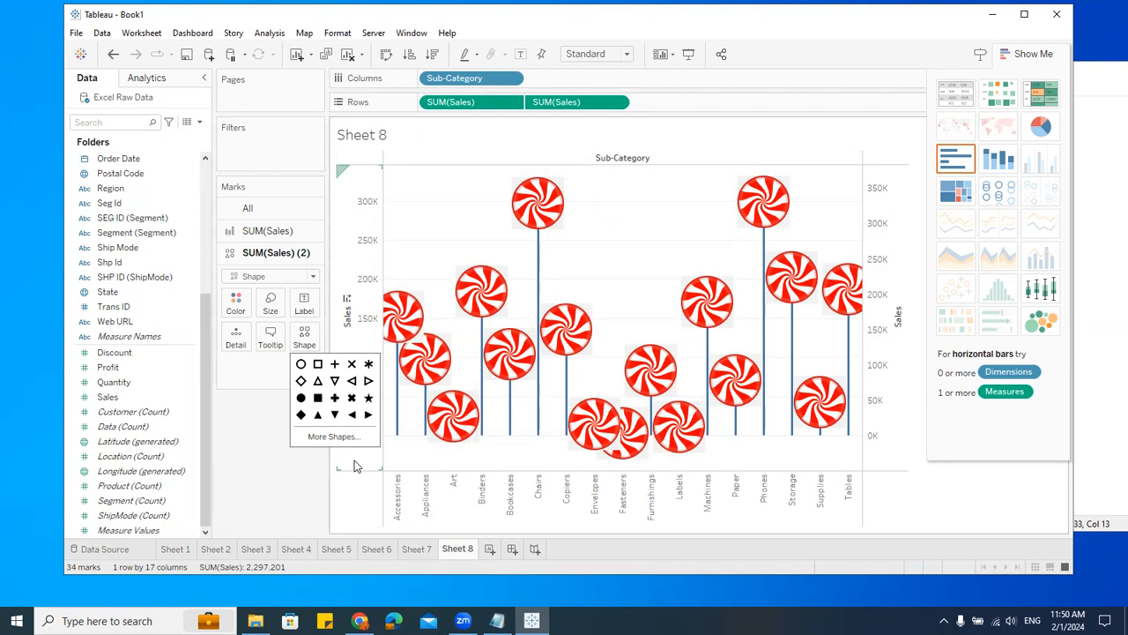
Step: Reopen the Edit Shape dialog and review the list of available shape palettes
{"action": "left_click", "coordinate": [510, 130]}
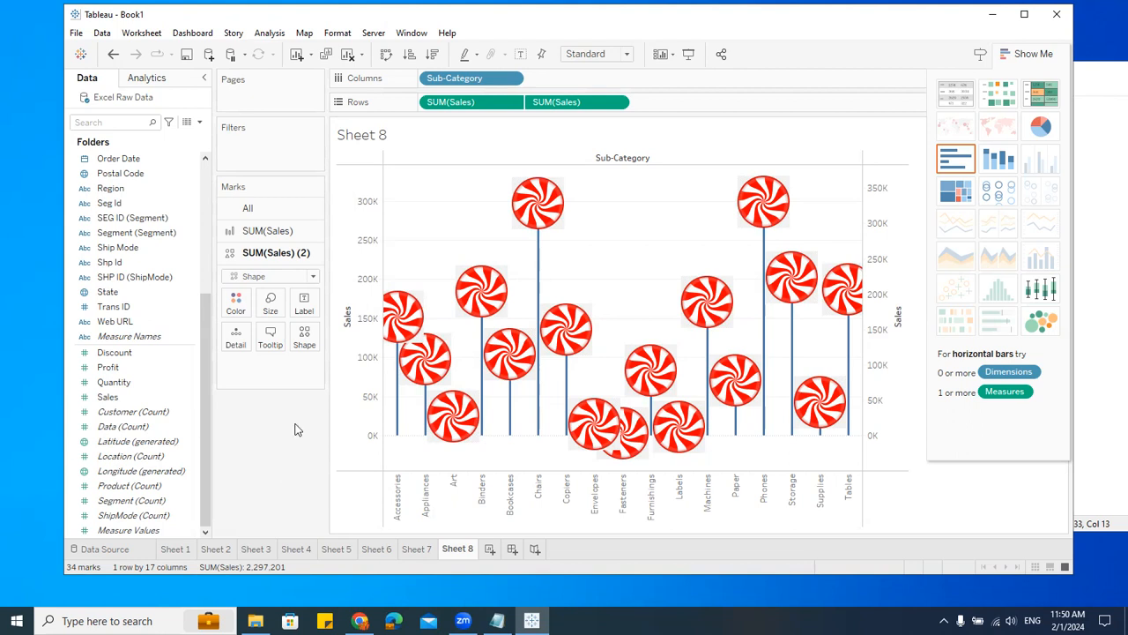
{"action": "left_click", "coordinate": [304, 335]}
{"action": "left_click", "coordinate": [333, 436]}
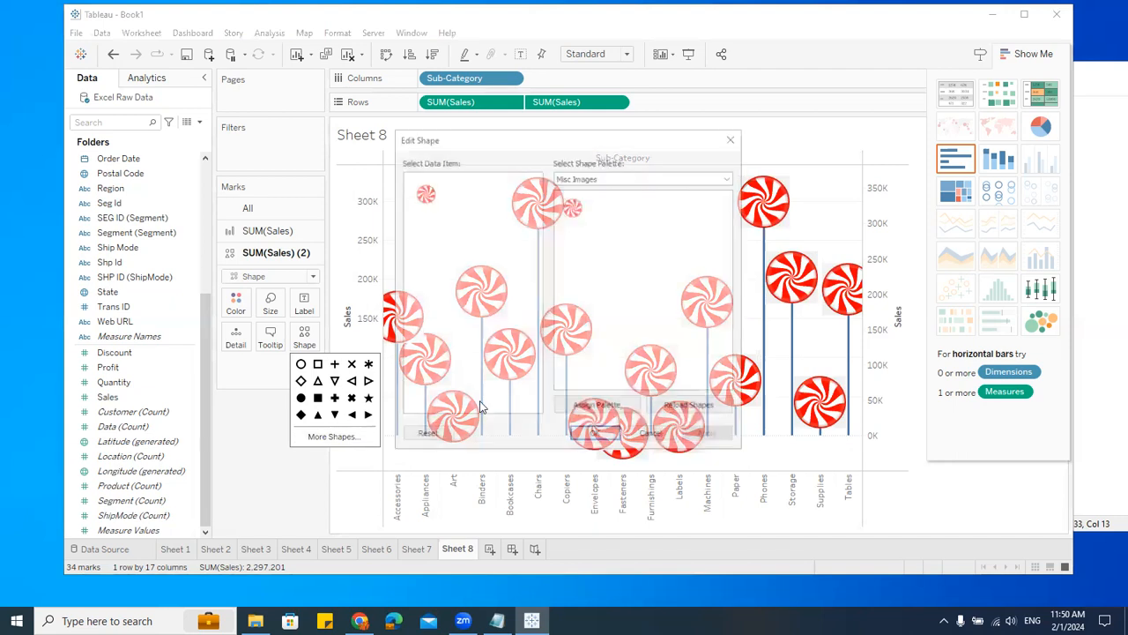
{"action": "left_click", "coordinate": [604, 176]}
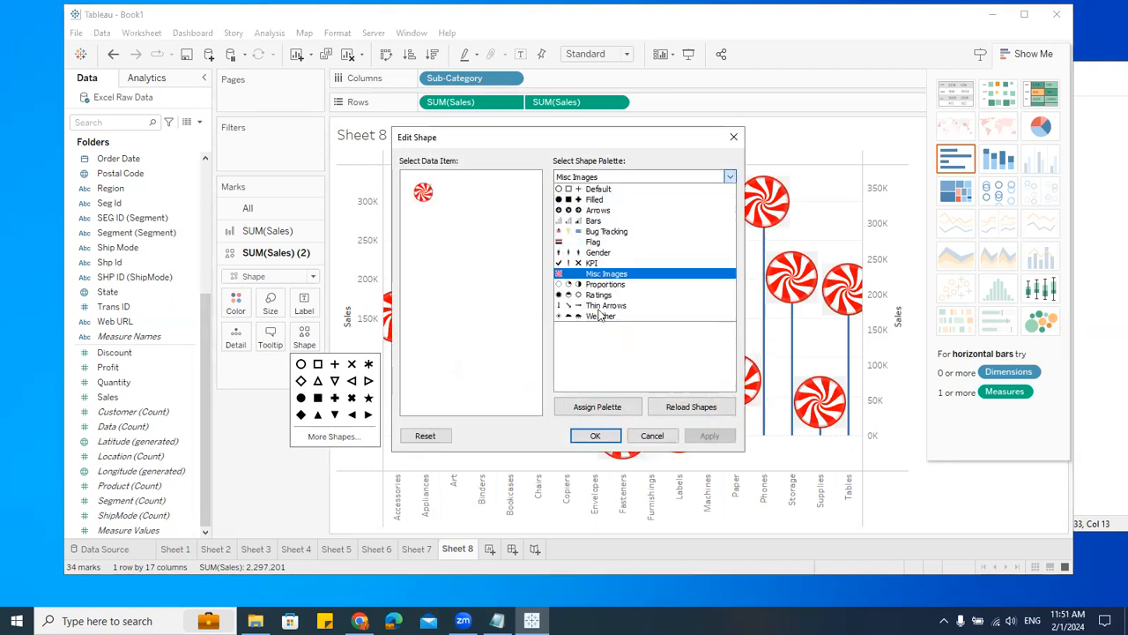
{"action": "left_click", "coordinate": [251, 506]}
Step: Switch to File Explorer and open the Program Files folder on Local Disk (C:)
{"action": "left_click", "coordinate": [255, 621]}
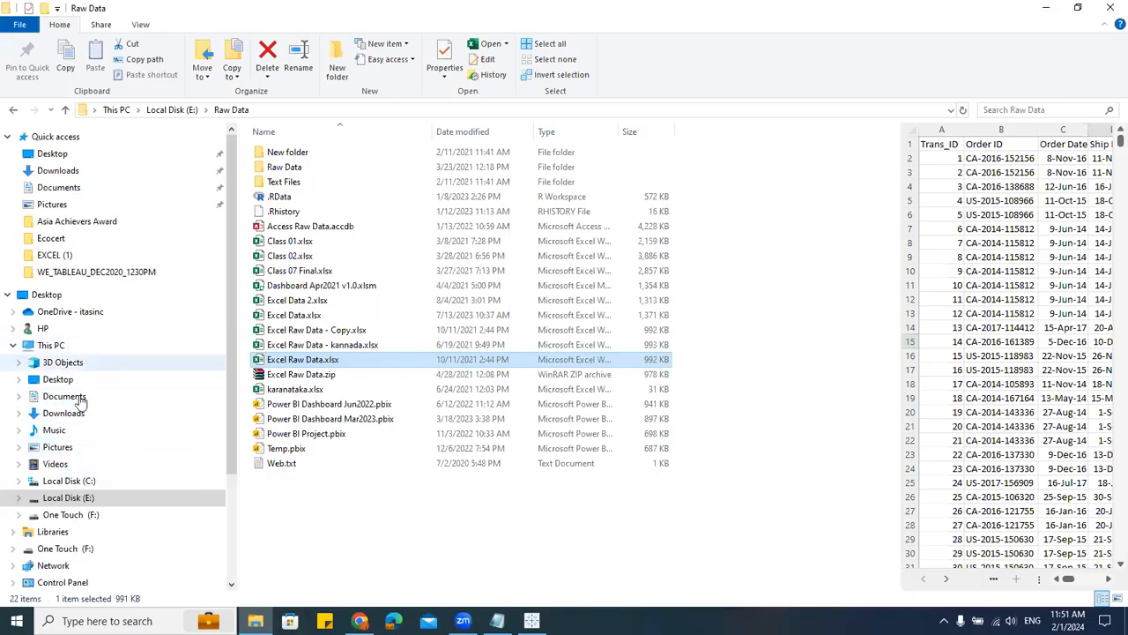
{"action": "left_click", "coordinate": [89, 482]}
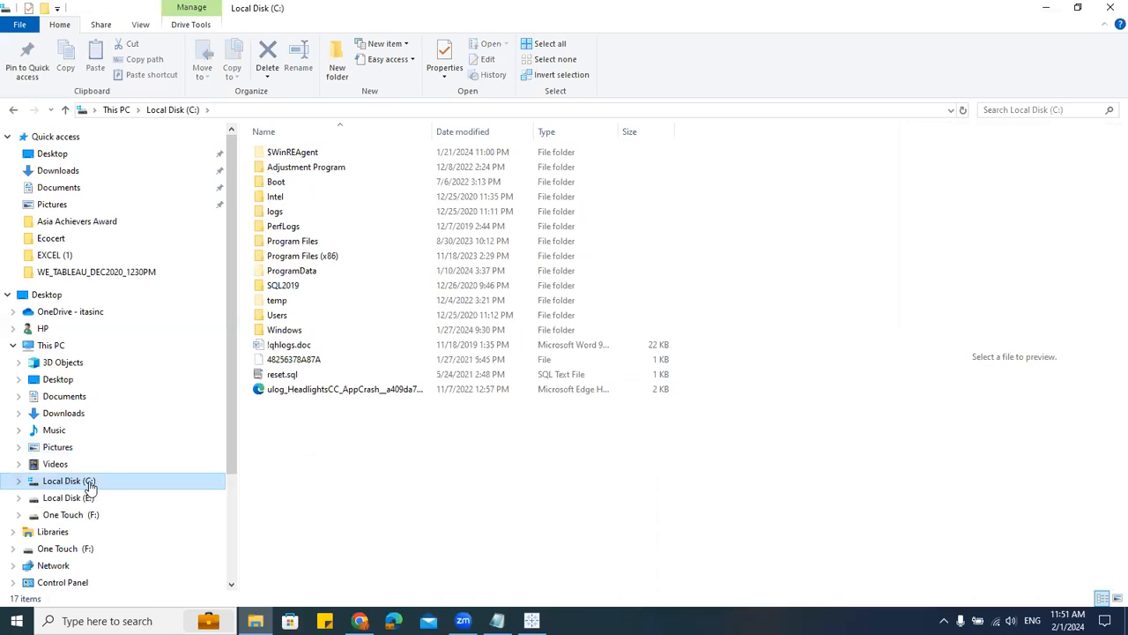
{"action": "left_click", "coordinate": [294, 245]}
{"action": "double_click", "coordinate": [296, 247]}
{"action": "scroll", "coordinate": [309, 309], "scroll_direction": "down", "scroll_amount": 10}
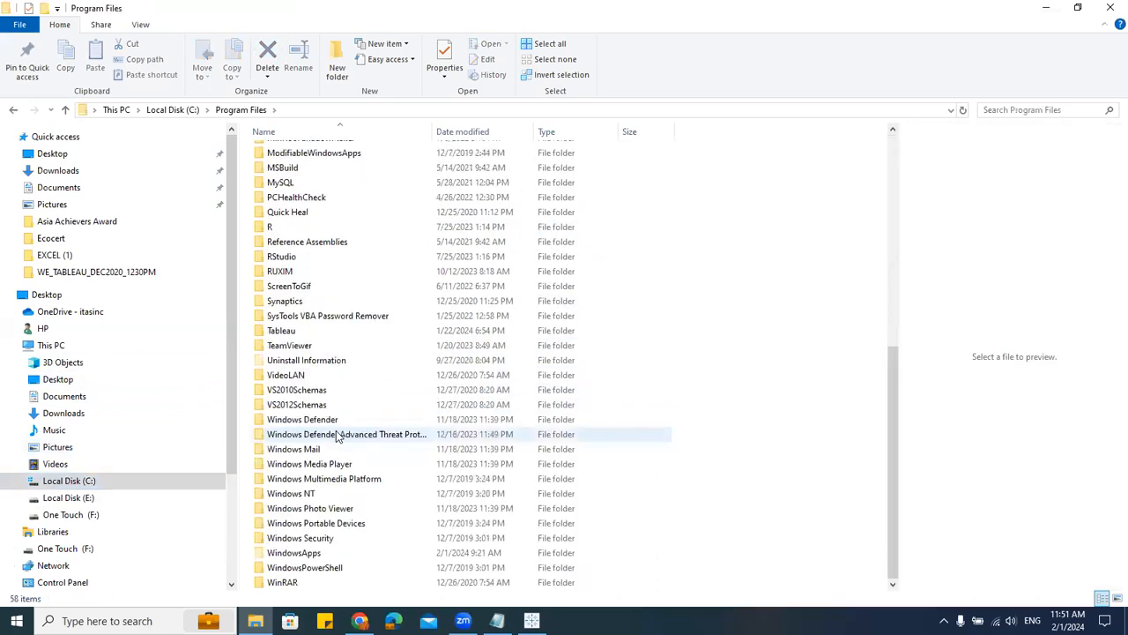
Step: Open the Tableau folder and then its Tableau 2023.3 installation folder
{"action": "scroll", "coordinate": [337, 436], "scroll_direction": "up", "scroll_amount": 3}
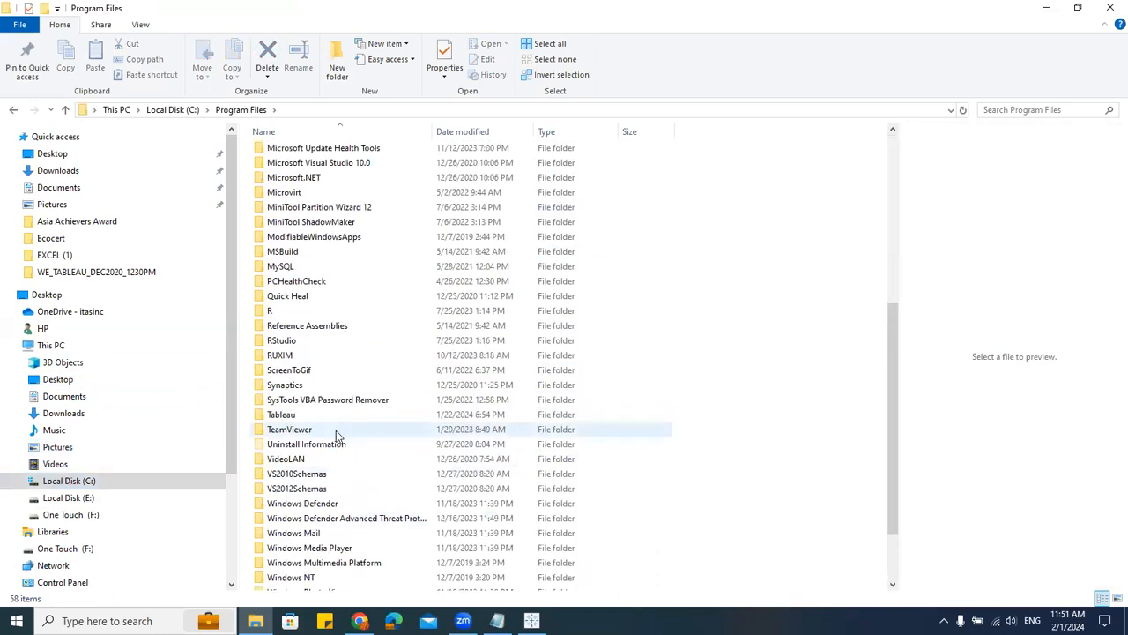
{"action": "scroll", "coordinate": [336, 430], "scroll_direction": "down", "scroll_amount": 3}
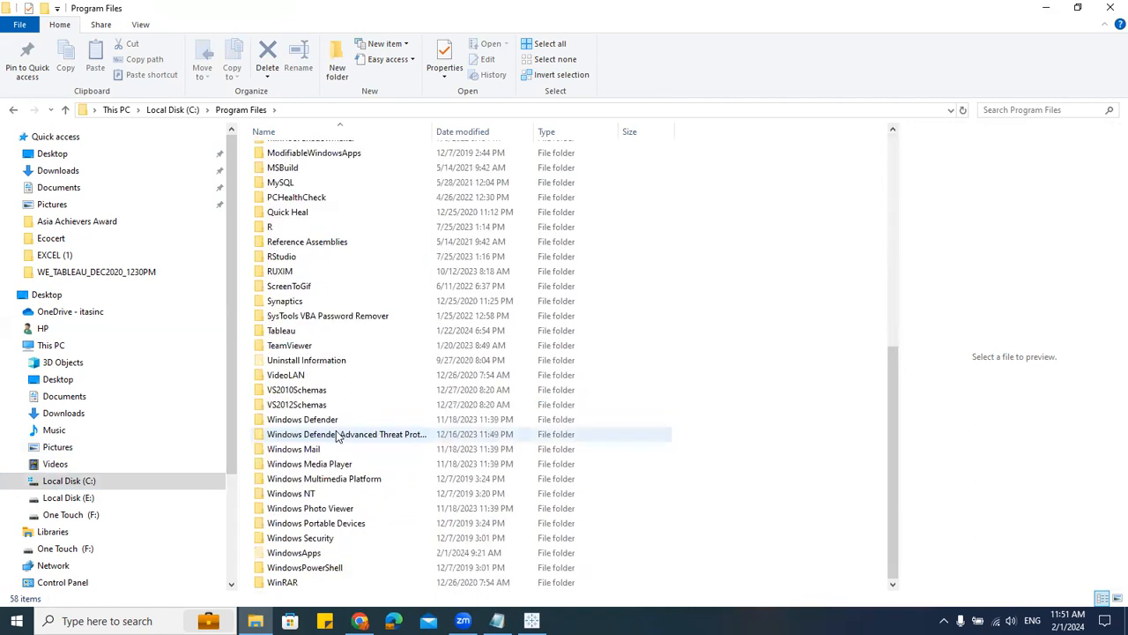
{"action": "double_click", "coordinate": [291, 332]}
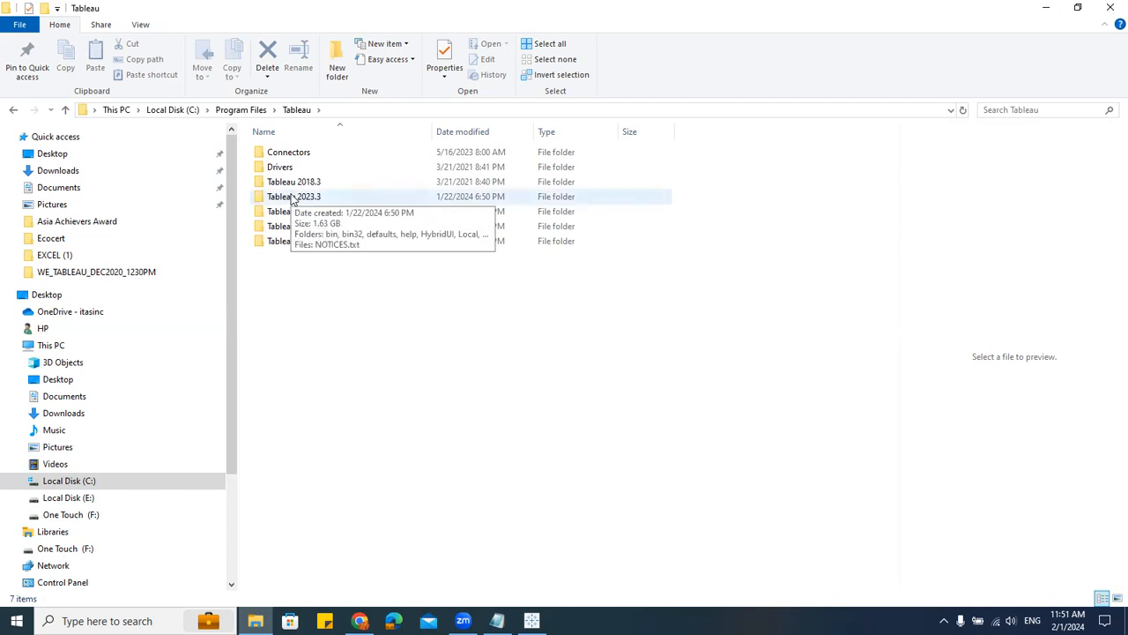
{"action": "double_click", "coordinate": [293, 198]}
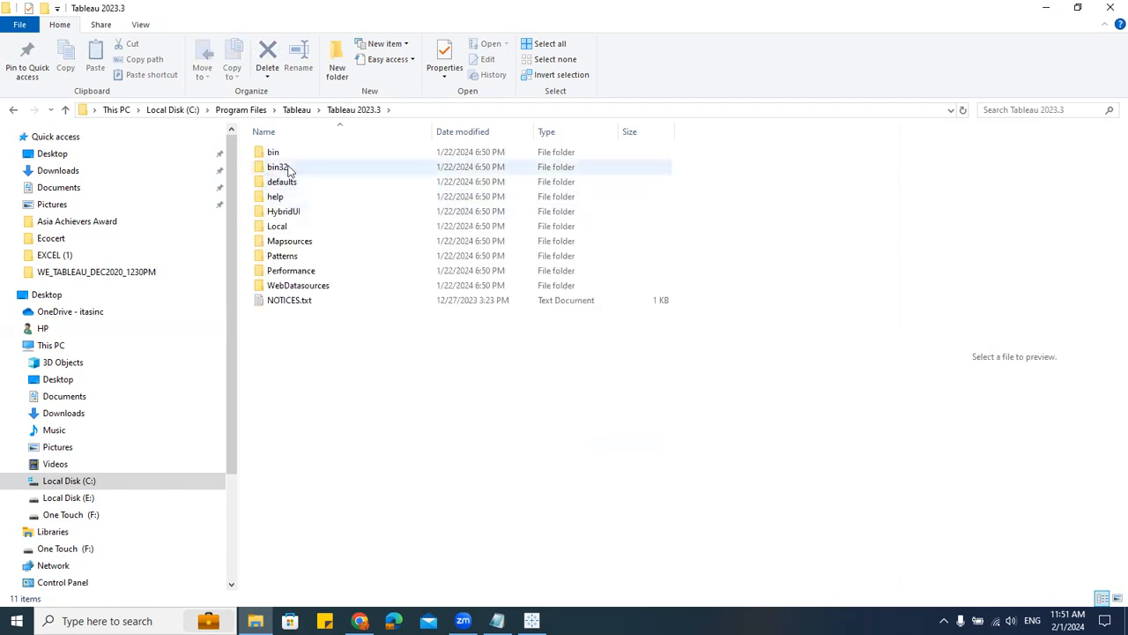
Step: Open the defaults folder inside the Tableau 2023.3 installation folder
{"action": "double_click", "coordinate": [302, 242]}
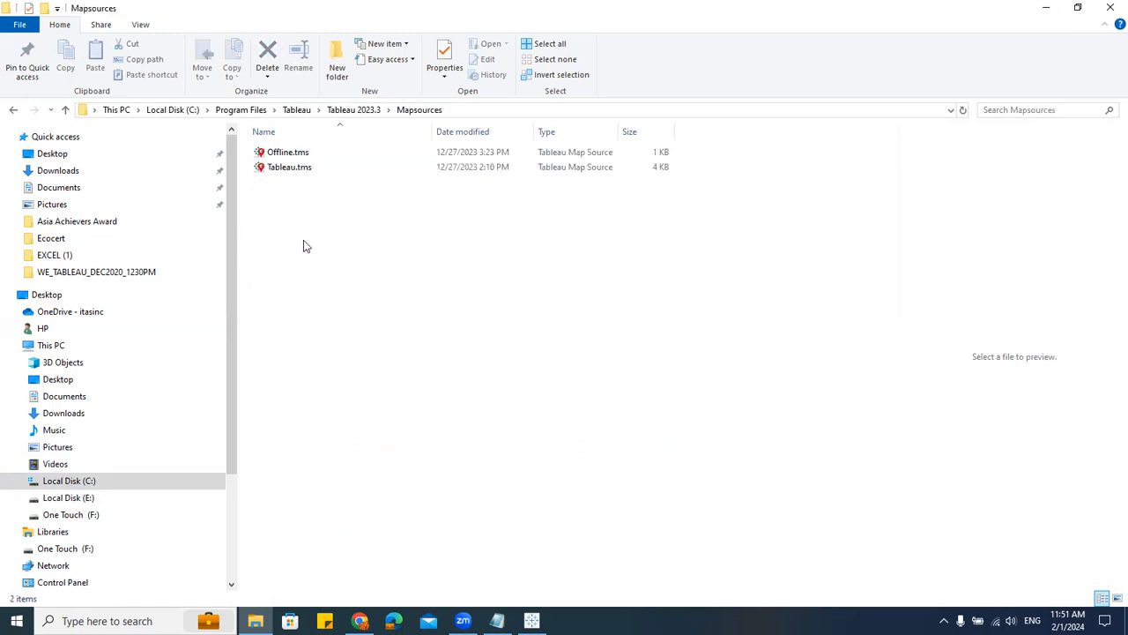
{"action": "left_click", "coordinate": [359, 113]}
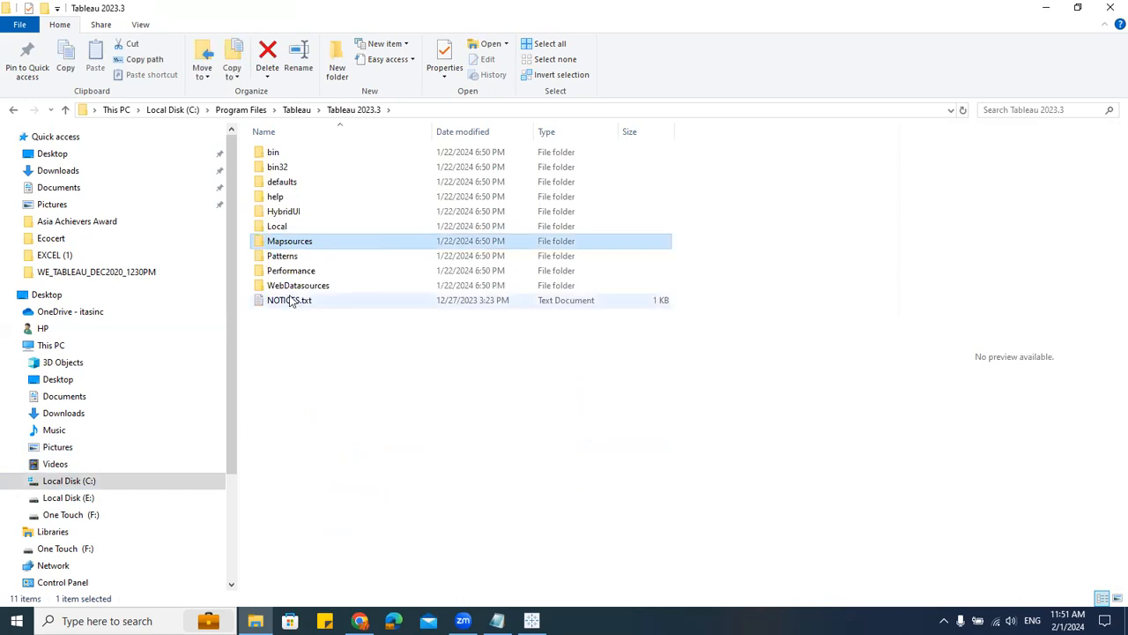
{"action": "double_click", "coordinate": [294, 182]}
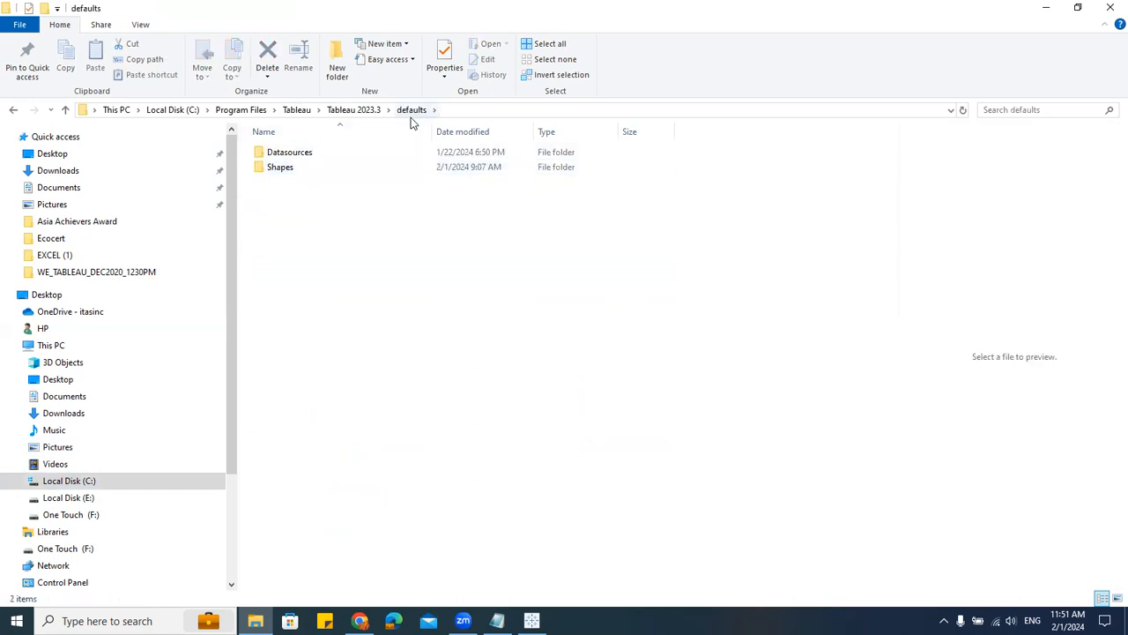
Step: Open the Shapes folder inside defaults and select its Misc Images folder
{"action": "double_click", "coordinate": [277, 173]}
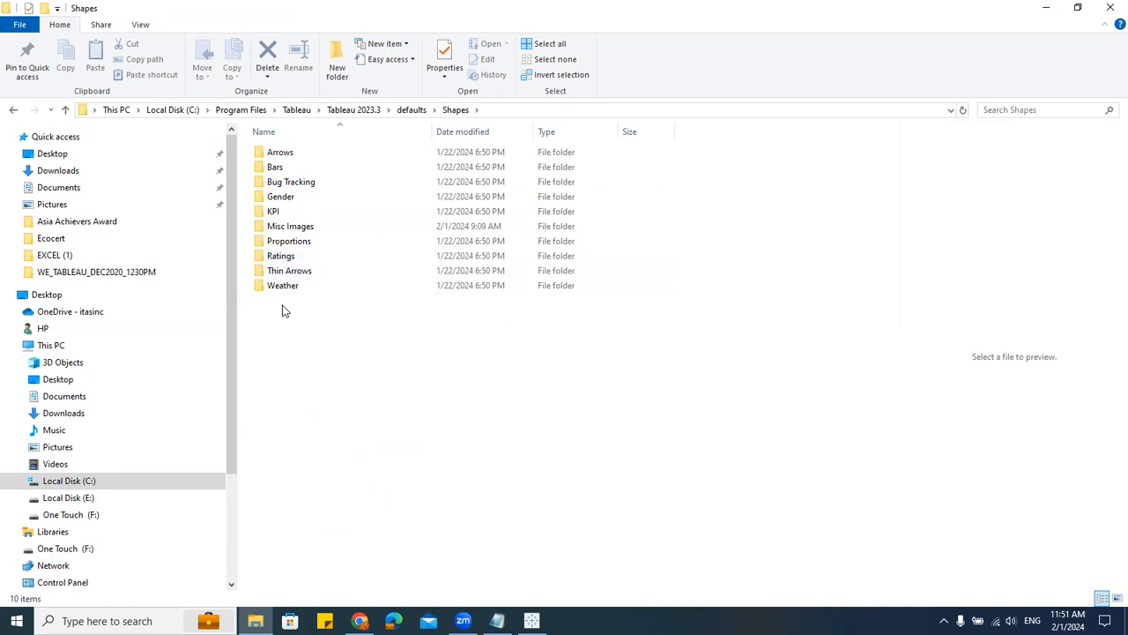
{"action": "left_click", "coordinate": [379, 226]}
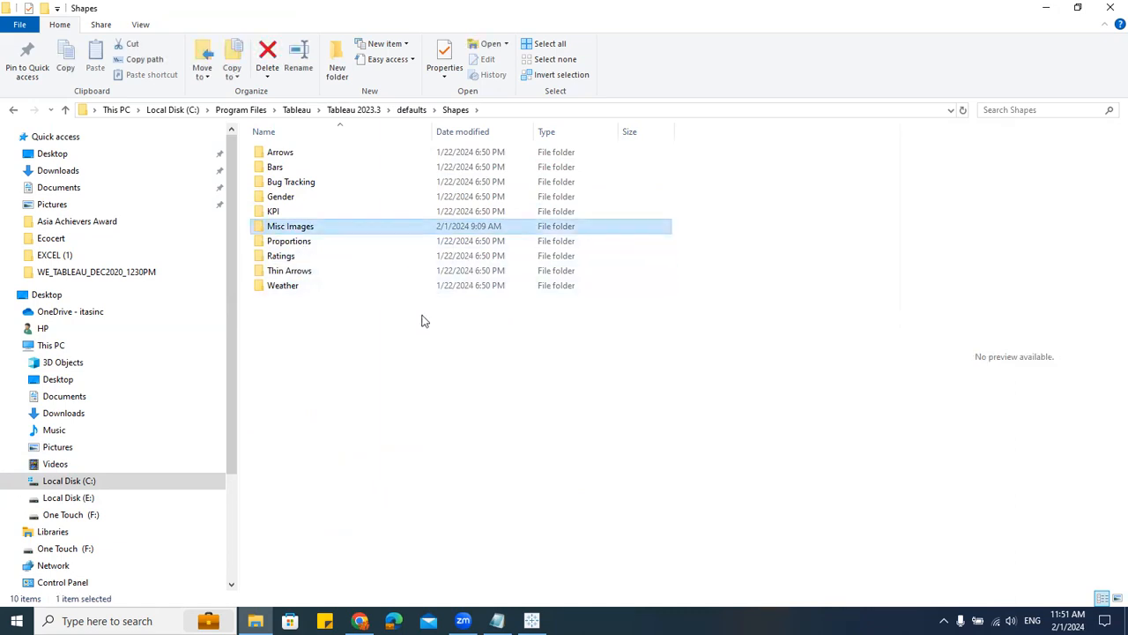
{"action": "right_click", "coordinate": [379, 345]}
{"action": "mouse_move", "coordinate": [520, 514]}
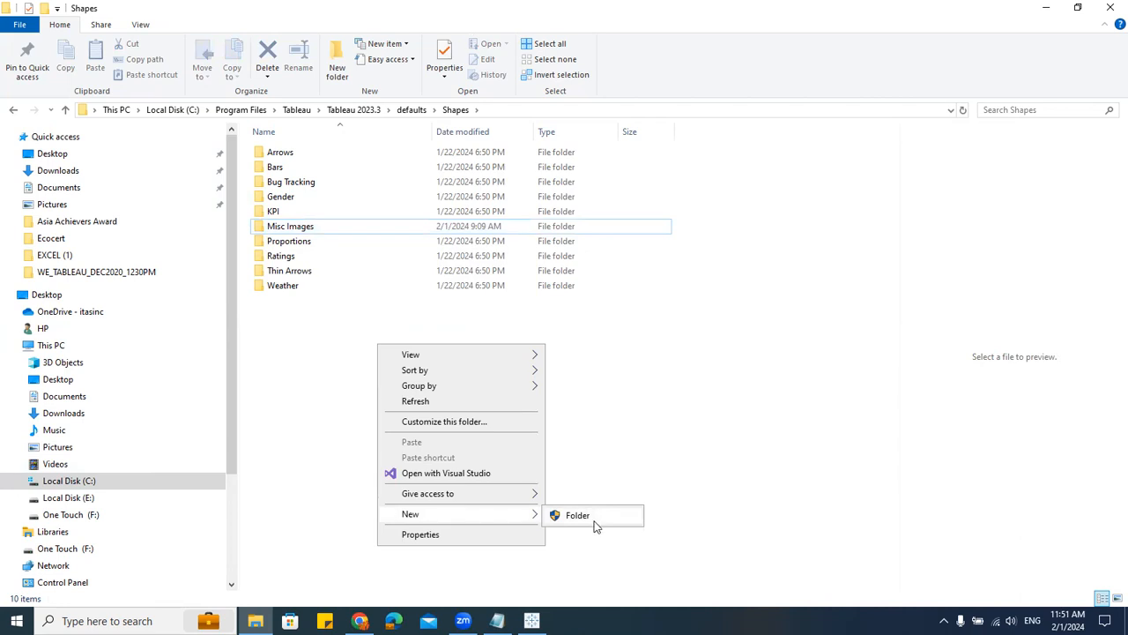
{"action": "left_click", "coordinate": [353, 366]}
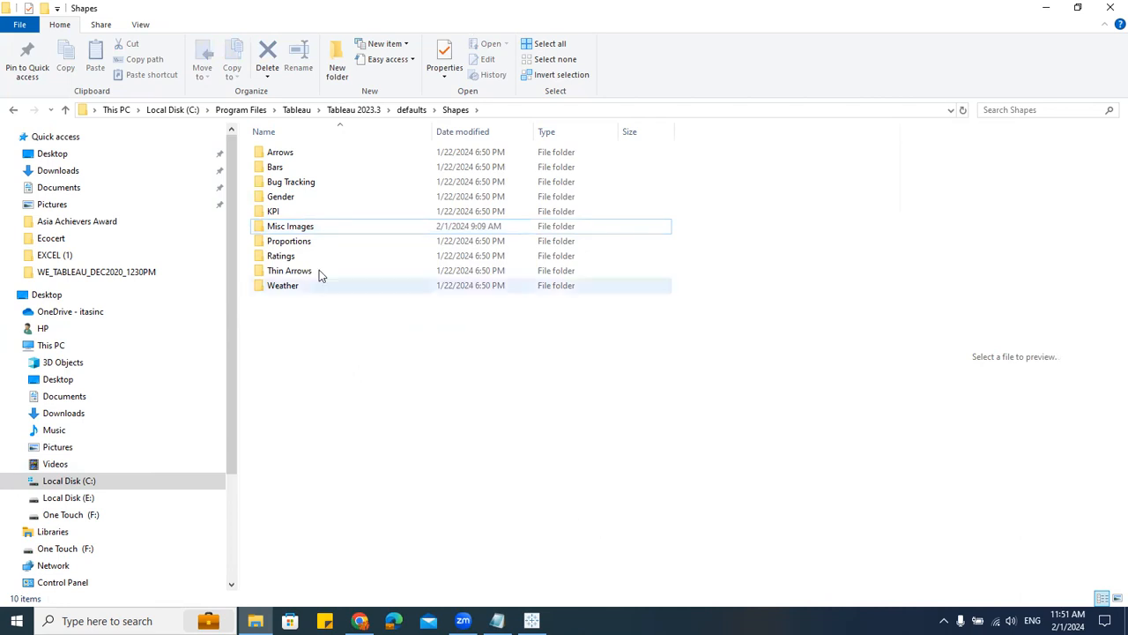
Step: Open the Misc Images folder to view the Lollipop.png image stored there
{"action": "left_click", "coordinate": [305, 230]}
{"action": "double_click", "coordinate": [305, 230]}
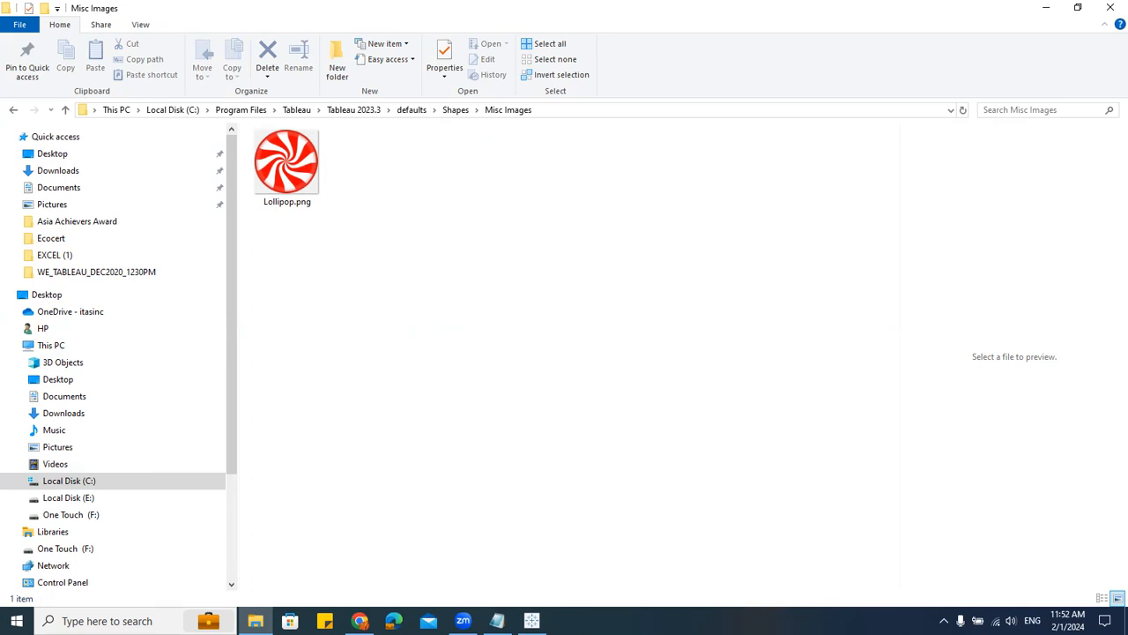
Step: Return to Tableau and review the Misc Images palette in the Edit Shape dialog, then close it without changes
{"action": "left_click", "coordinate": [532, 620]}
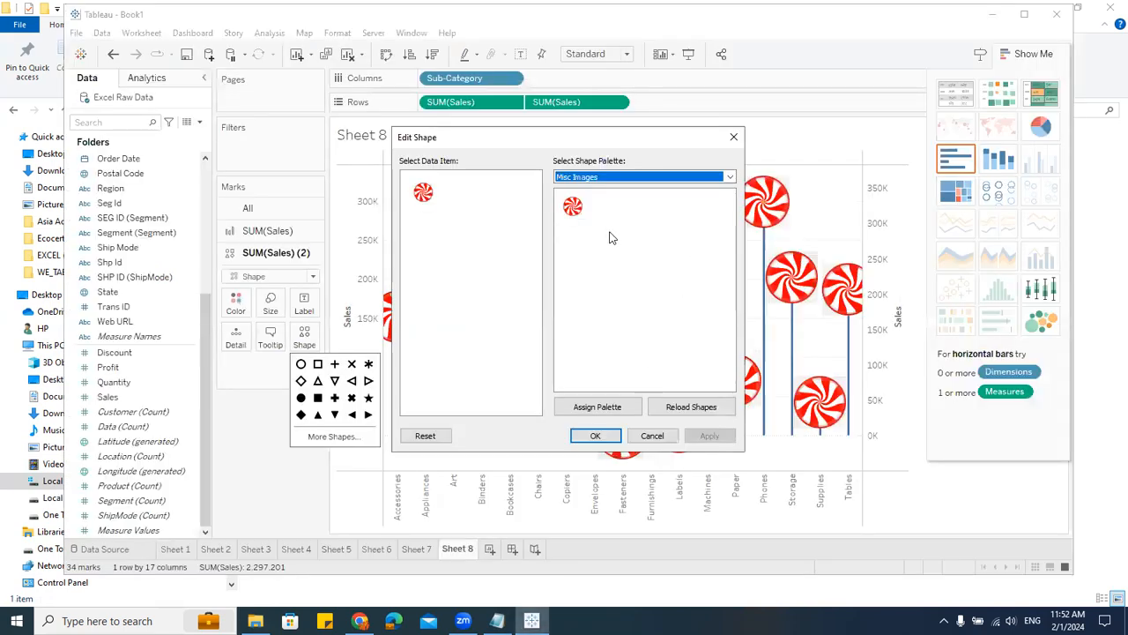
{"action": "left_click", "coordinate": [653, 436]}
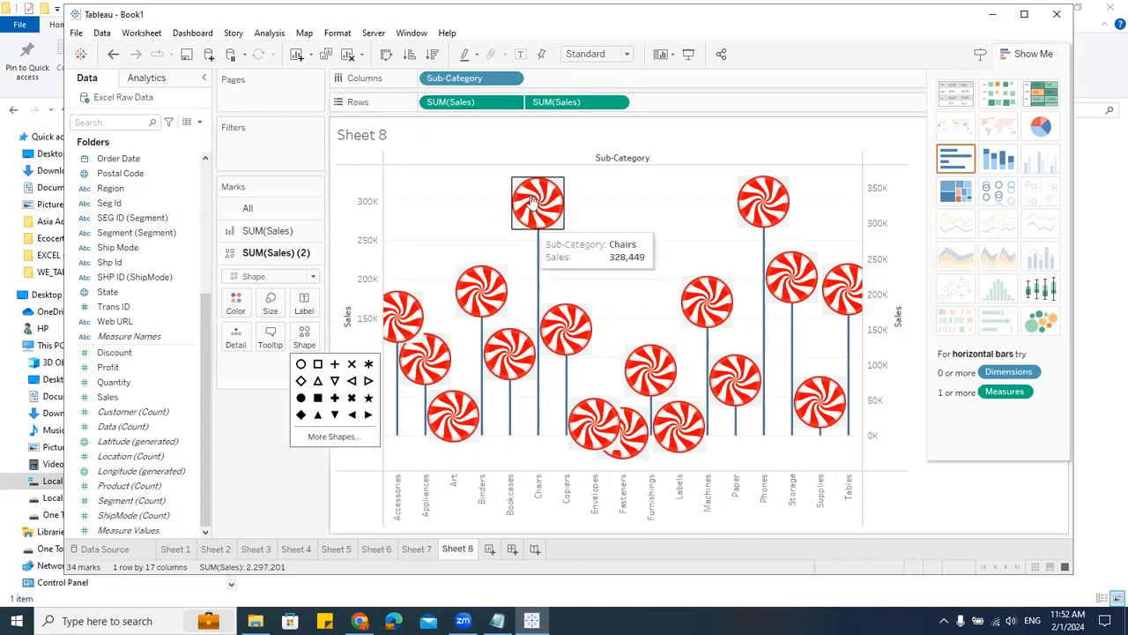
{"action": "left_click", "coordinate": [335, 437]}
{"action": "left_click", "coordinate": [622, 176]}
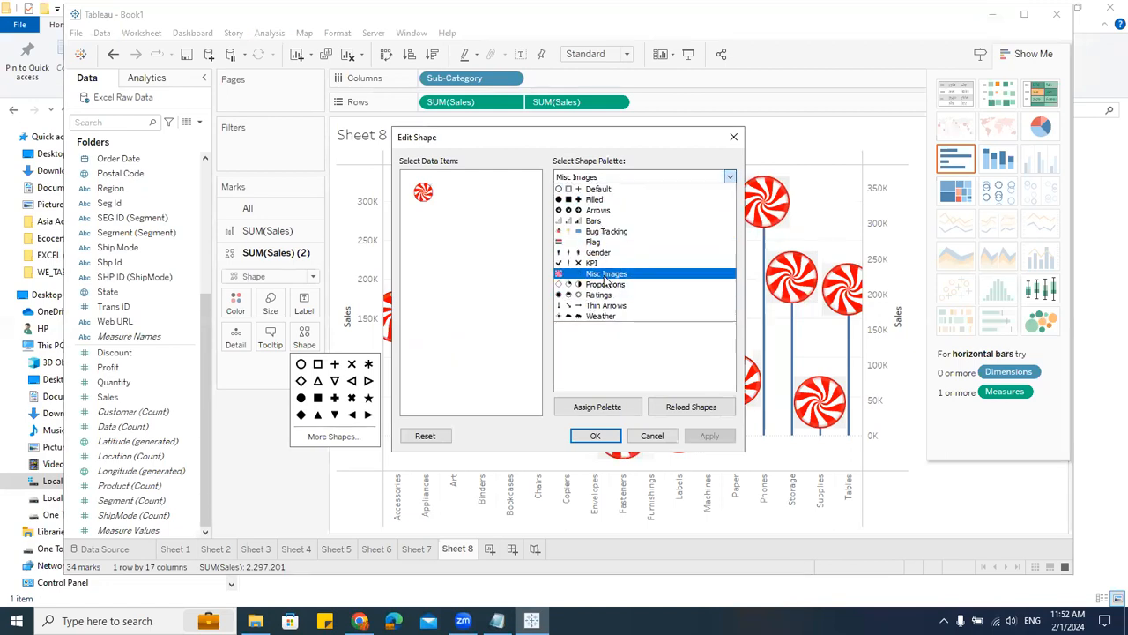
{"action": "left_click", "coordinate": [490, 553]}
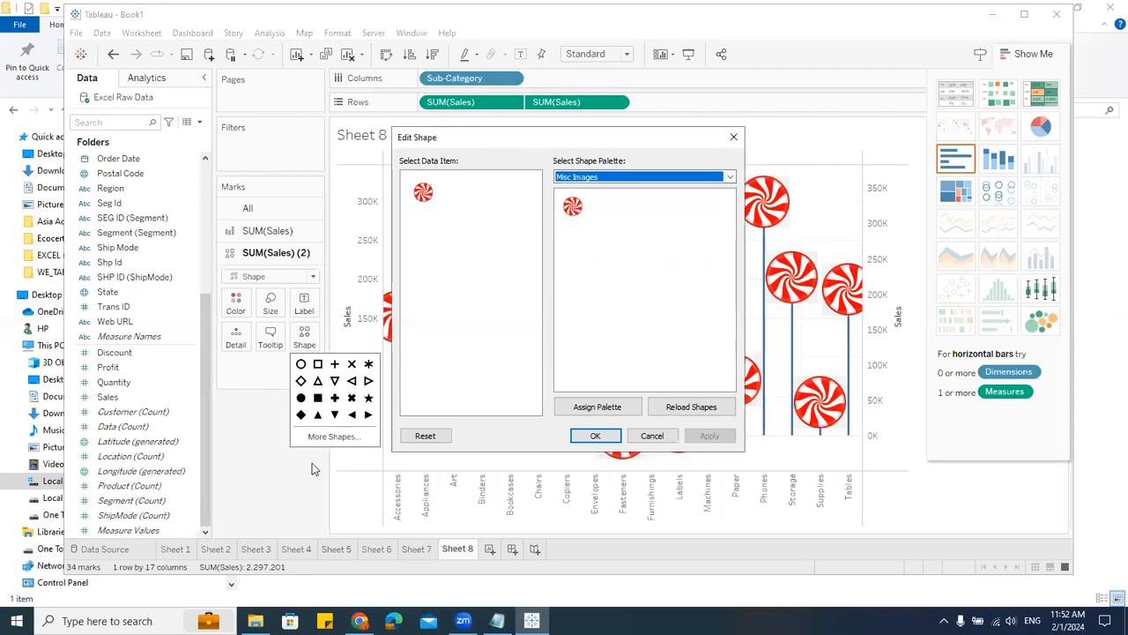
{"action": "left_click", "coordinate": [652, 435]}
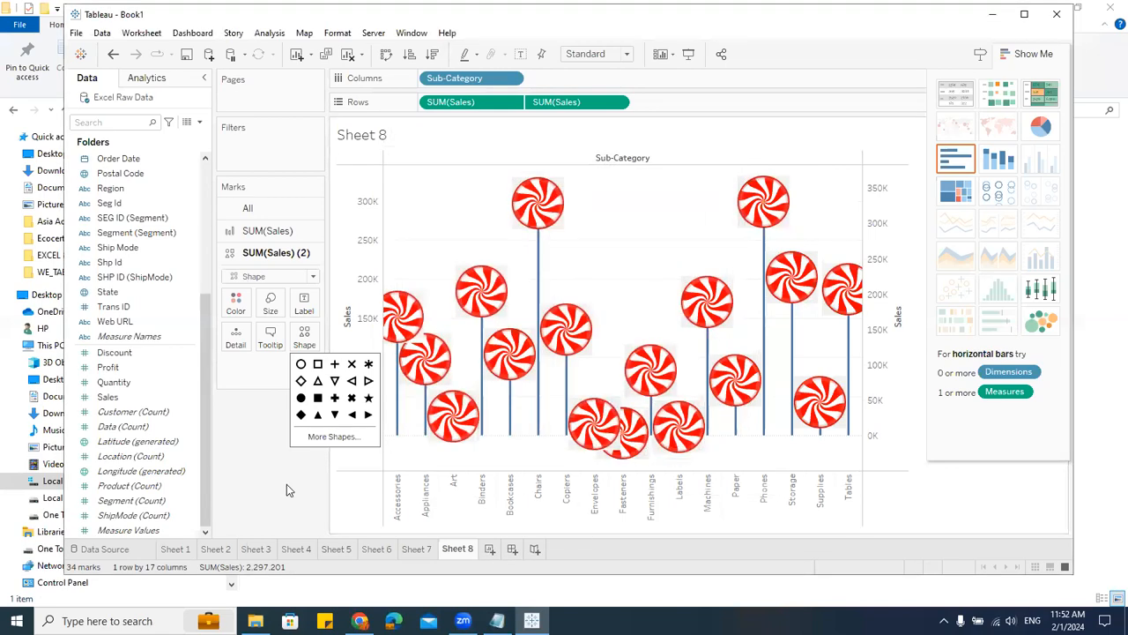
Step: Add a new worksheet and build a scatter plot with Sales on Columns and Profit on Rows
{"action": "left_click", "coordinate": [489, 550]}
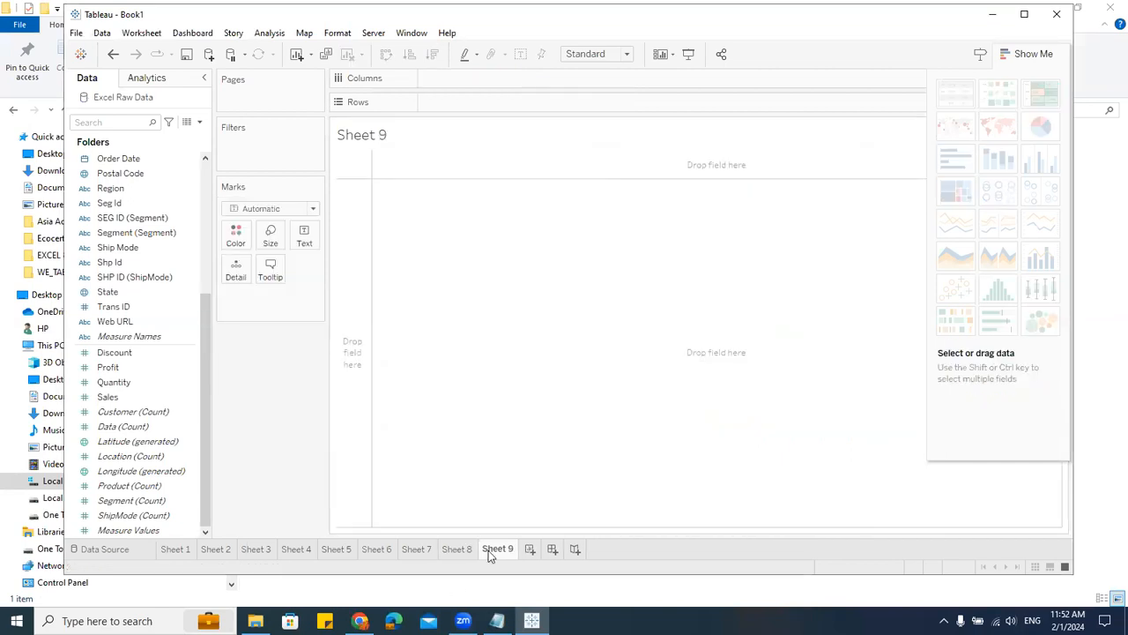
{"action": "left_click", "coordinate": [127, 397]}
{"action": "left_click_drag", "start_coordinate": [127, 398], "coordinate": [474, 111]}
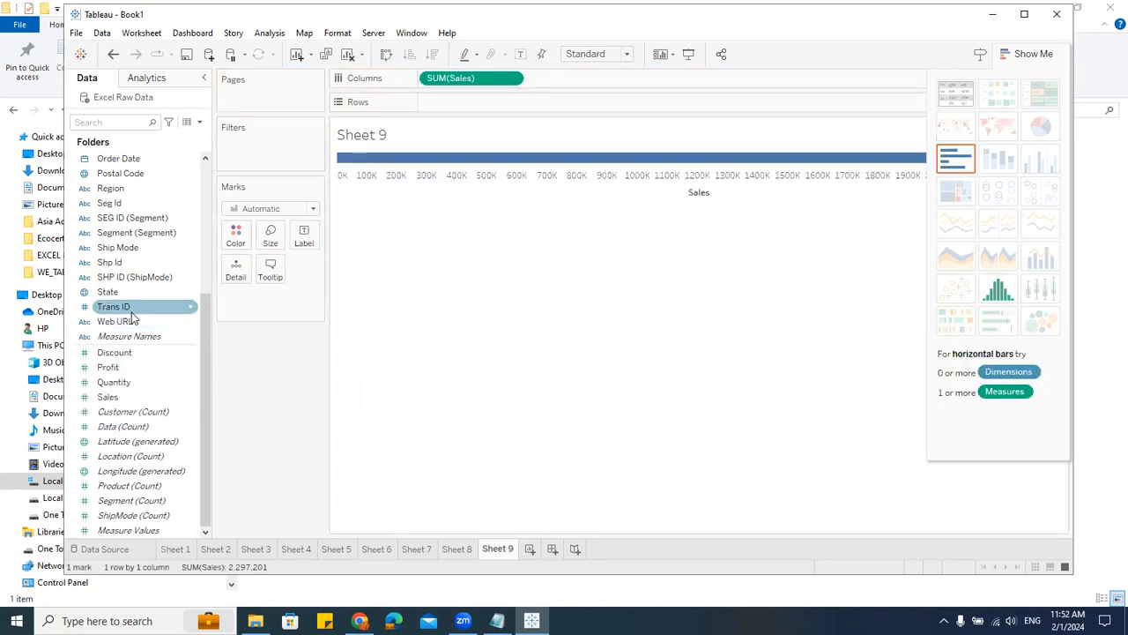
{"action": "left_click_drag", "start_coordinate": [111, 372], "coordinate": [470, 108]}
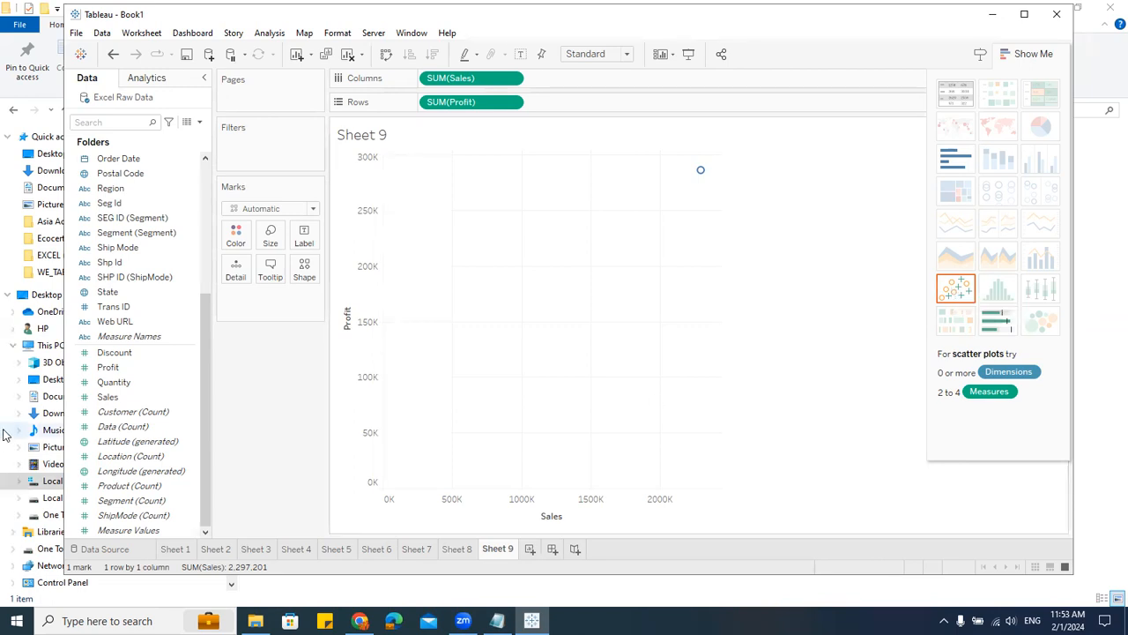
Step: Add State to the marks' Detail to split the scatter plot into one point per state
{"action": "scroll", "coordinate": [144, 414], "scroll_direction": "up", "scroll_amount": 1}
{"action": "scroll", "coordinate": [144, 414], "scroll_direction": "up", "scroll_amount": 3}
{"action": "scroll", "coordinate": [144, 415], "scroll_direction": "down", "scroll_amount": 2}
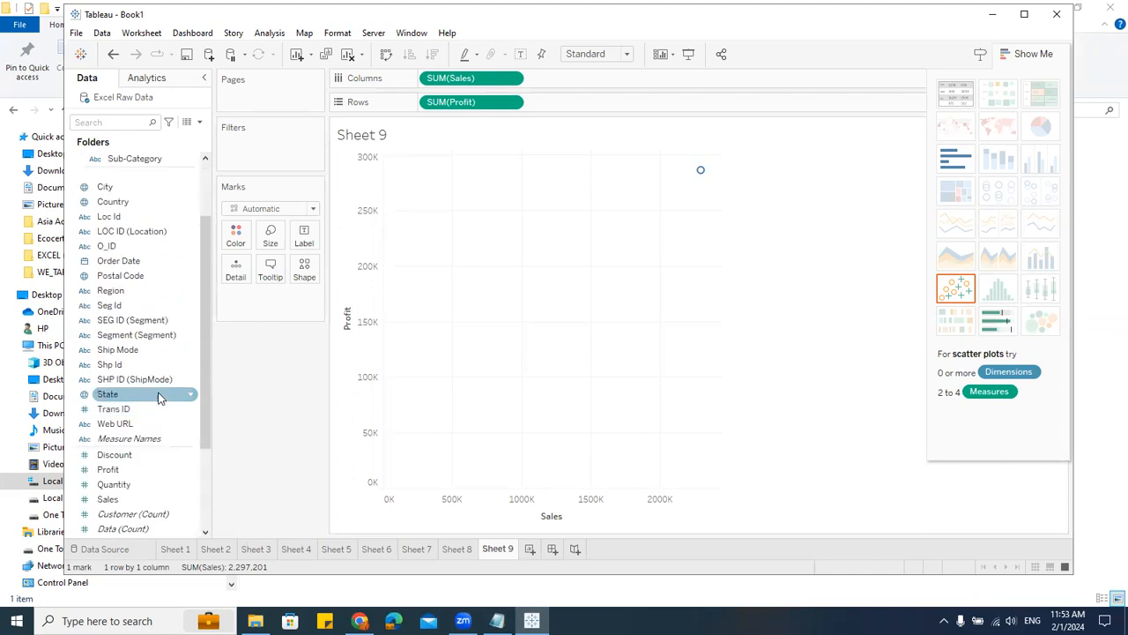
{"action": "left_click_drag", "start_coordinate": [130, 401], "coordinate": [265, 298]}
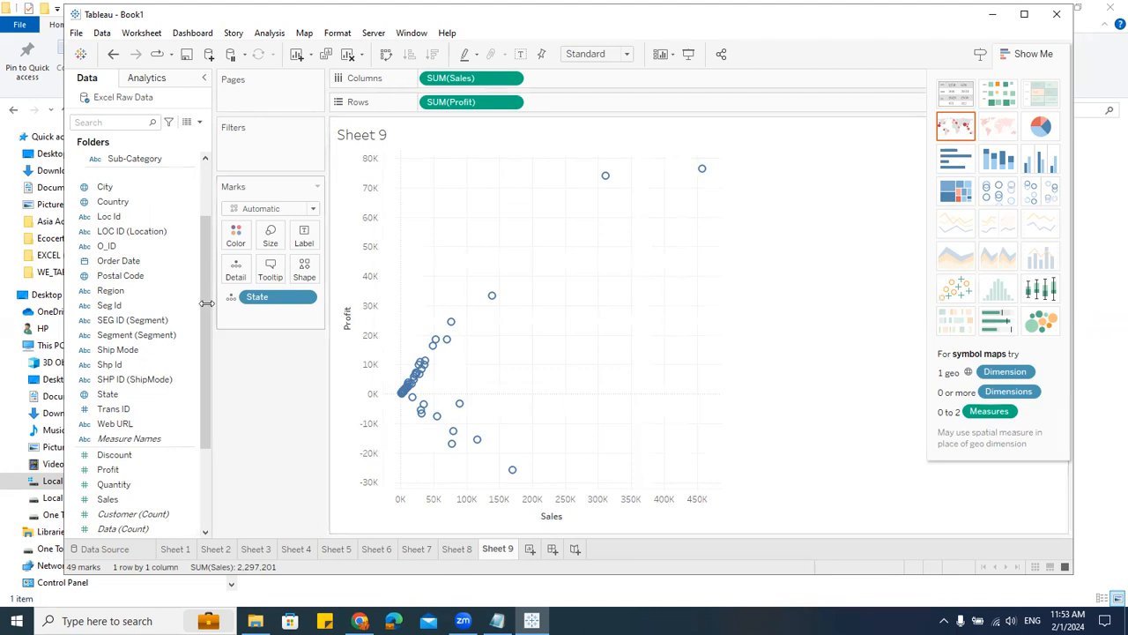
Step: Color the scatter plot's marks by Region
{"action": "scroll", "coordinate": [149, 370], "scroll_direction": "down", "scroll_amount": 2}
{"action": "scroll", "coordinate": [133, 380], "scroll_direction": "up", "scroll_amount": 2}
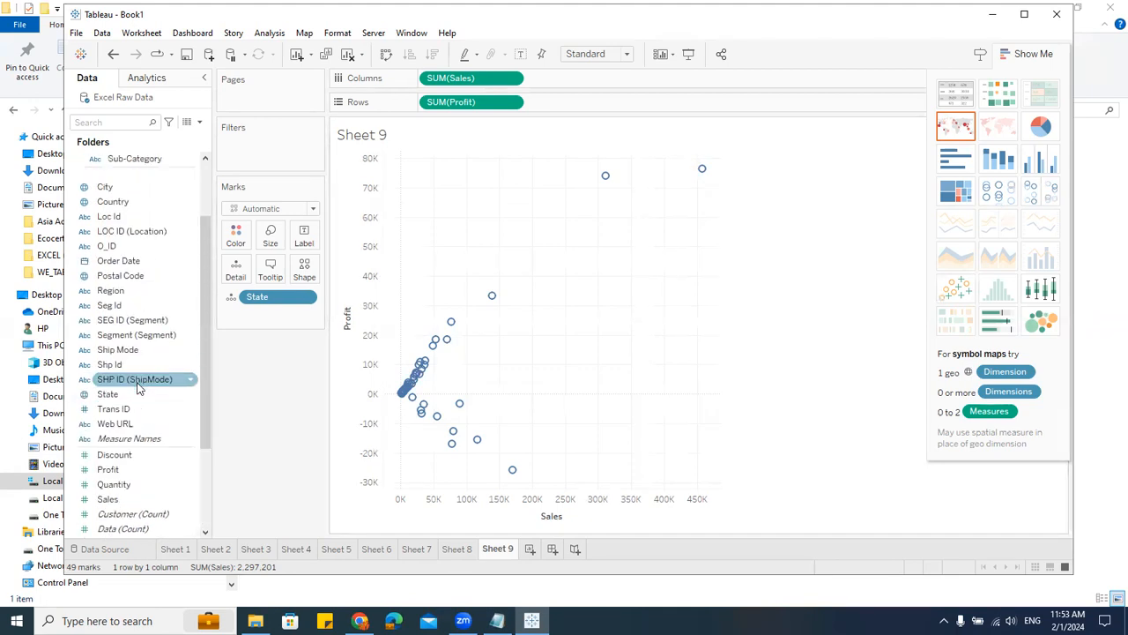
{"action": "left_click_drag", "start_coordinate": [134, 290], "coordinate": [245, 239]}
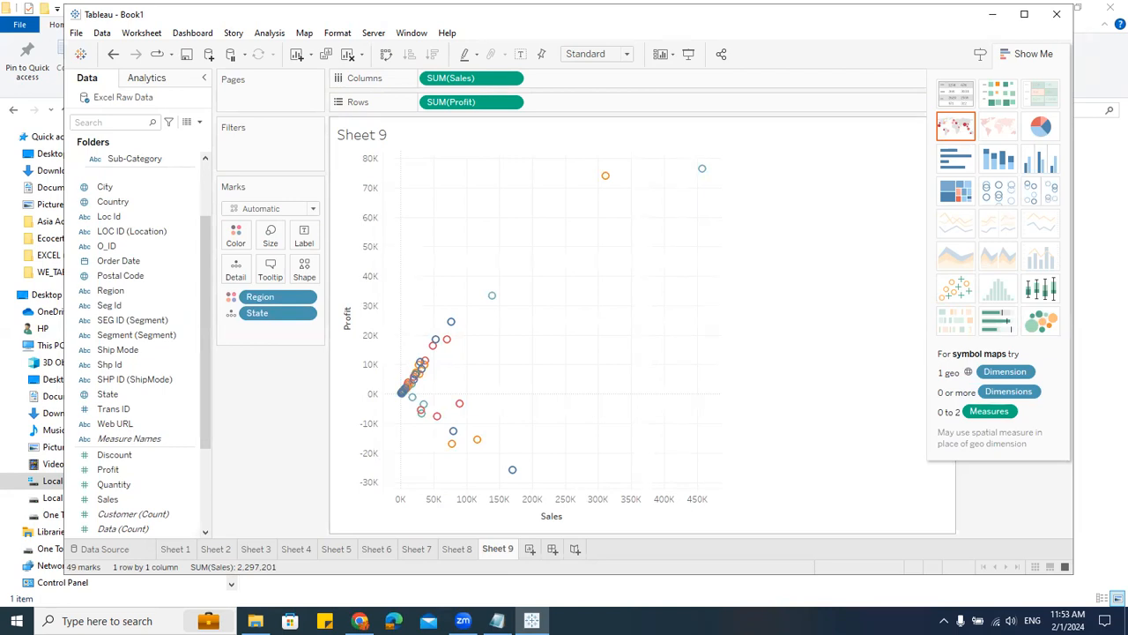
Step: Add a new worksheet and create a symbol map by adding State and then Sales to the view
{"action": "left_click", "coordinate": [533, 551]}
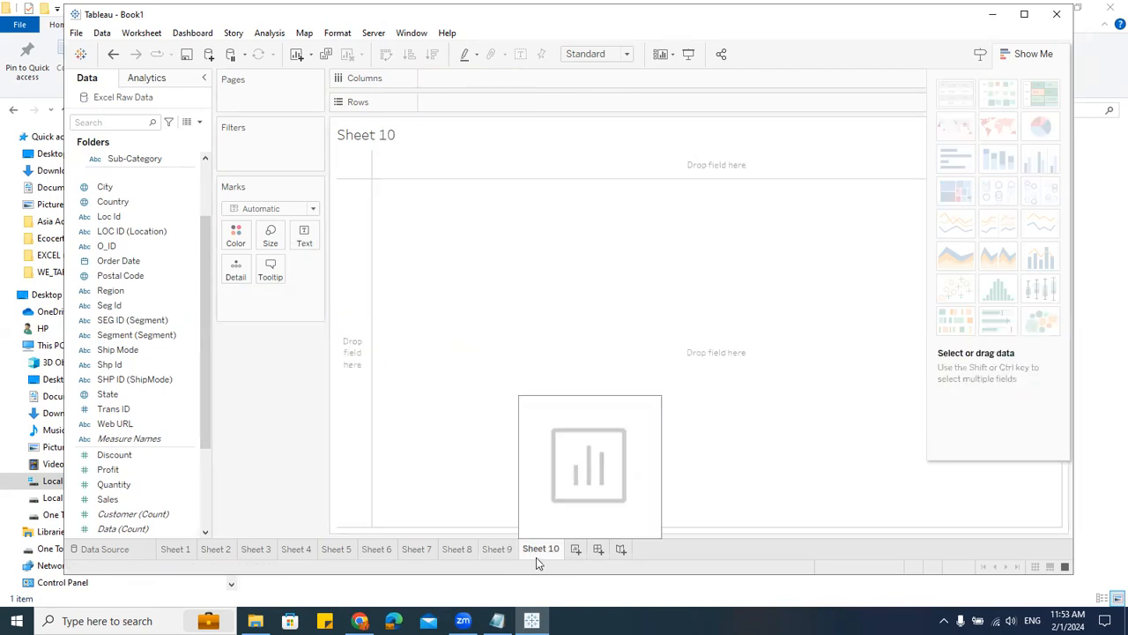
{"action": "left_click", "coordinate": [124, 400]}
{"action": "double_click", "coordinate": [124, 400]}
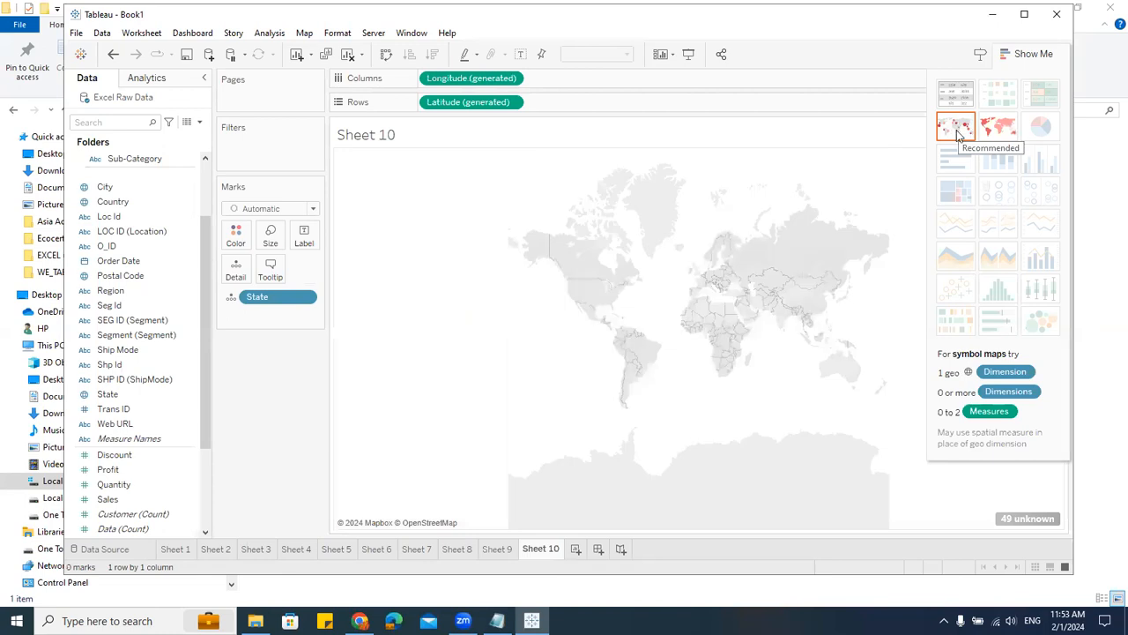
{"action": "left_click", "coordinate": [113, 500]}
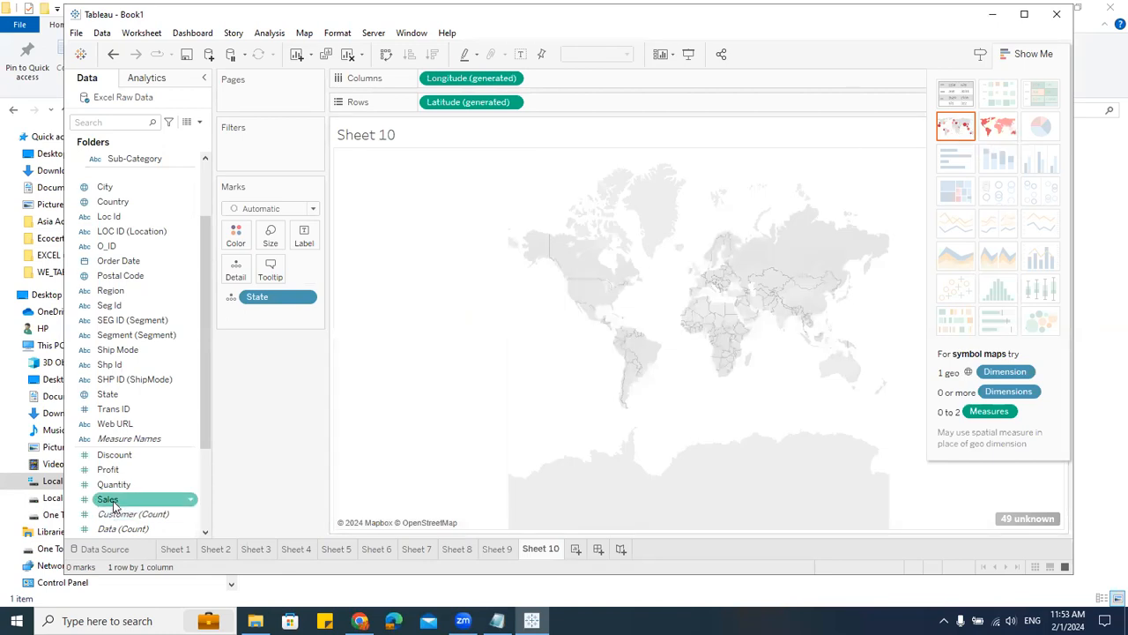
{"action": "double_click", "coordinate": [112, 499]}
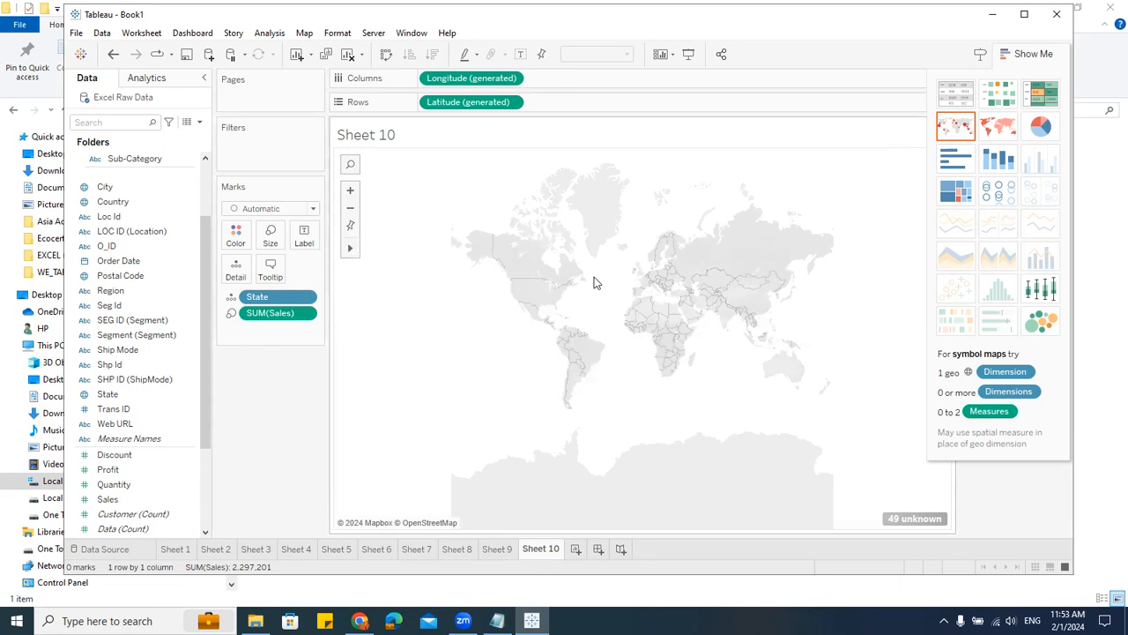
Step: Edit the map's unknown locations, setting Country/Region to come from the Country field
{"action": "mouse_move", "coordinate": [903, 524]}
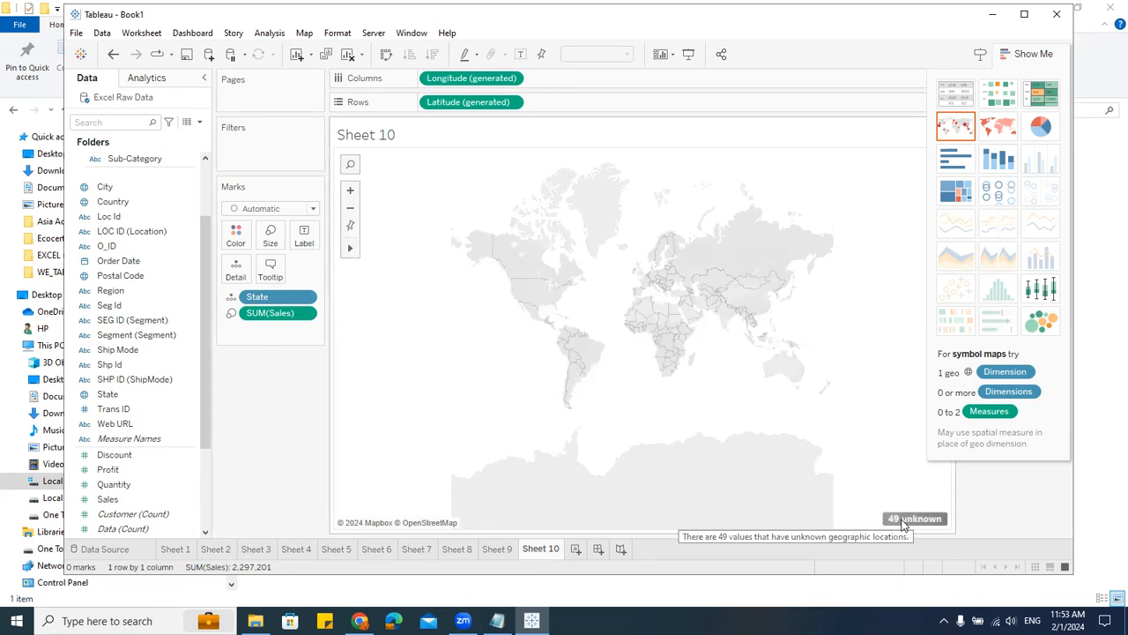
{"action": "left_click", "coordinate": [904, 521]}
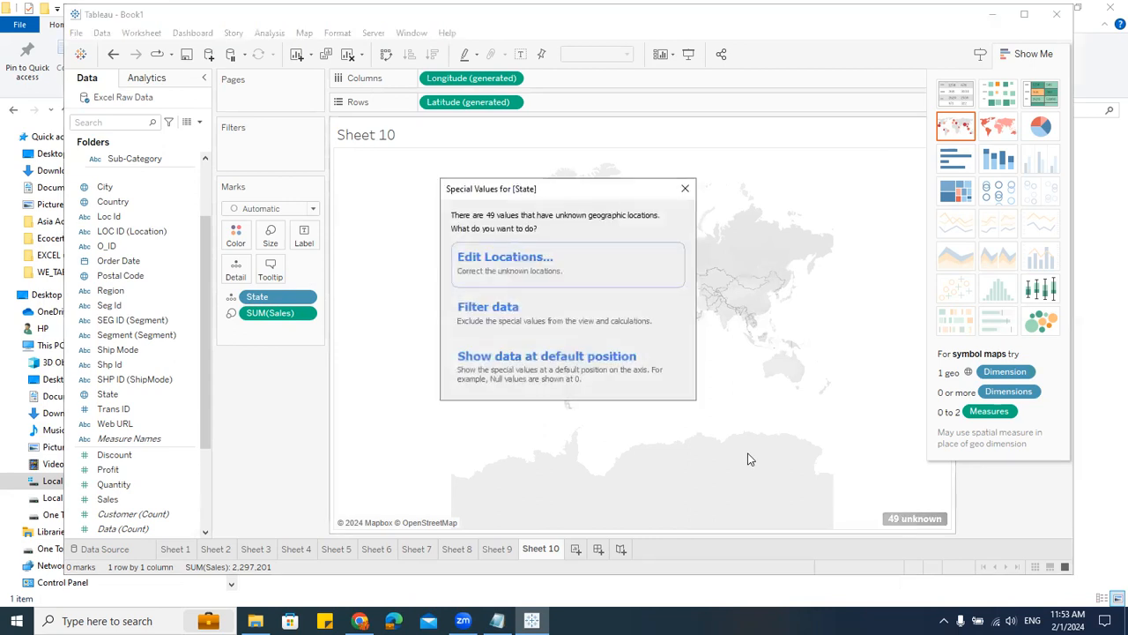
{"action": "left_click", "coordinate": [458, 262]}
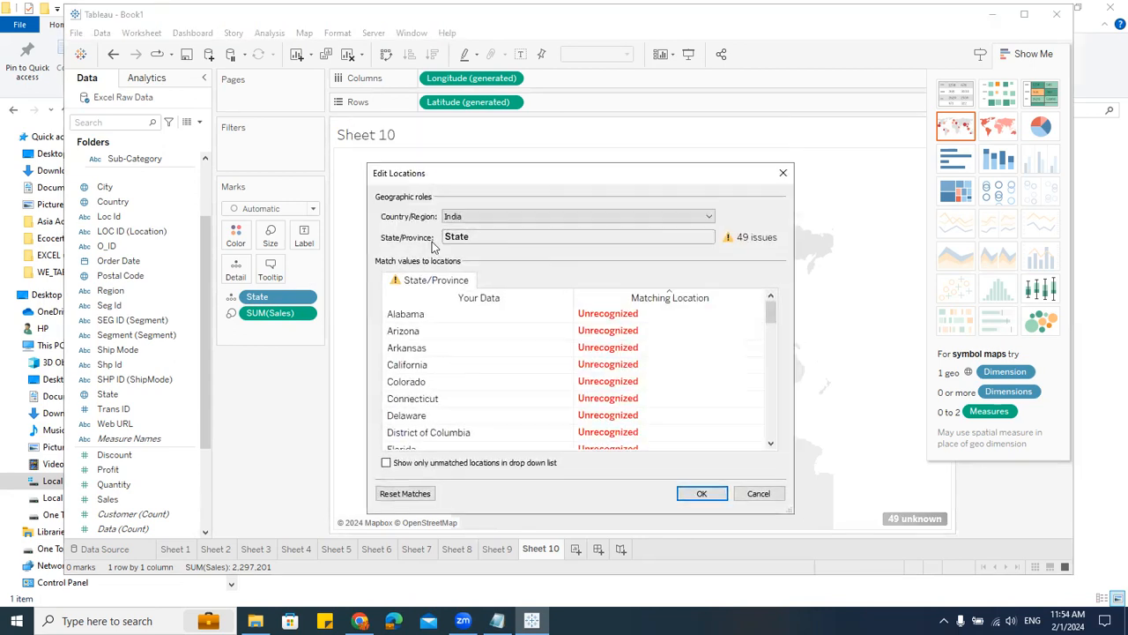
{"action": "left_click", "coordinate": [491, 220]}
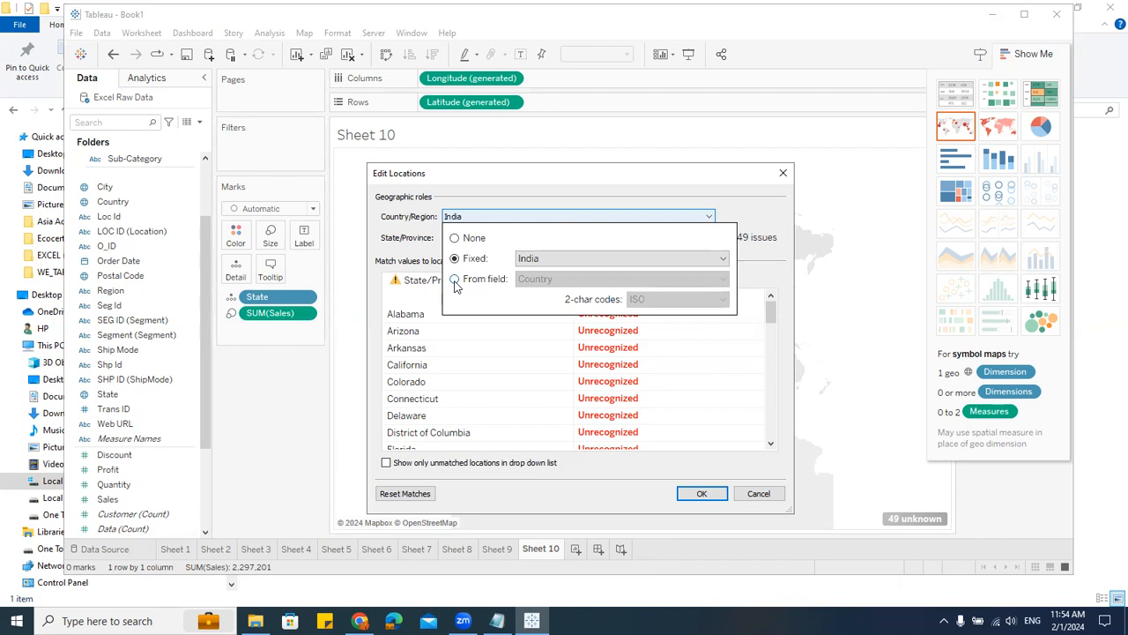
{"action": "left_click", "coordinate": [454, 280]}
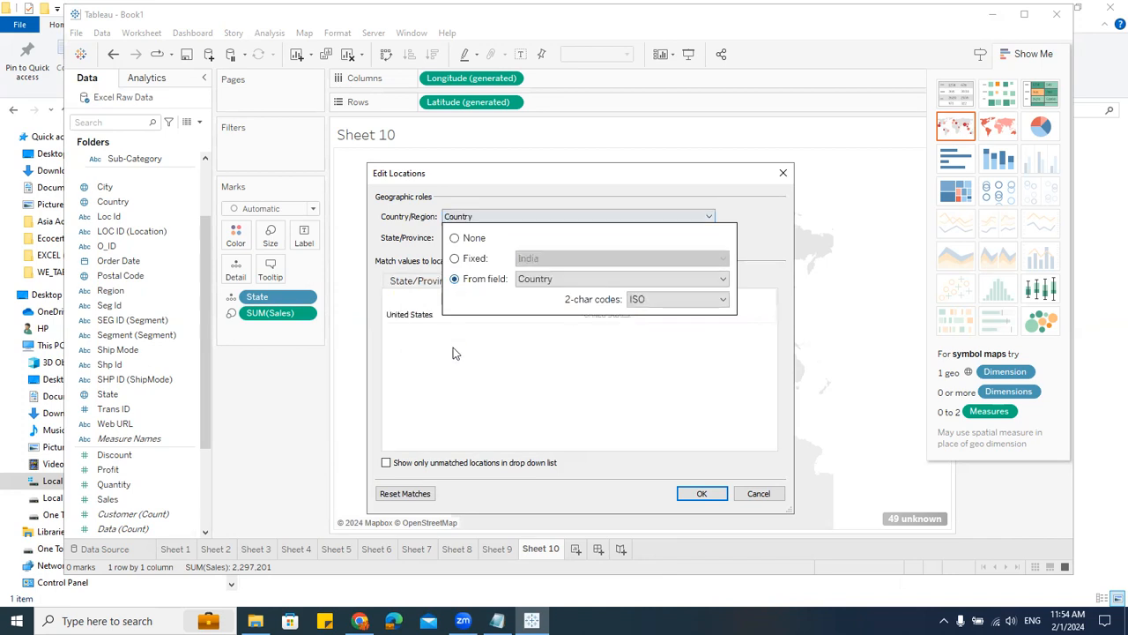
{"action": "left_click", "coordinate": [710, 395]}
{"action": "left_click", "coordinate": [702, 493]}
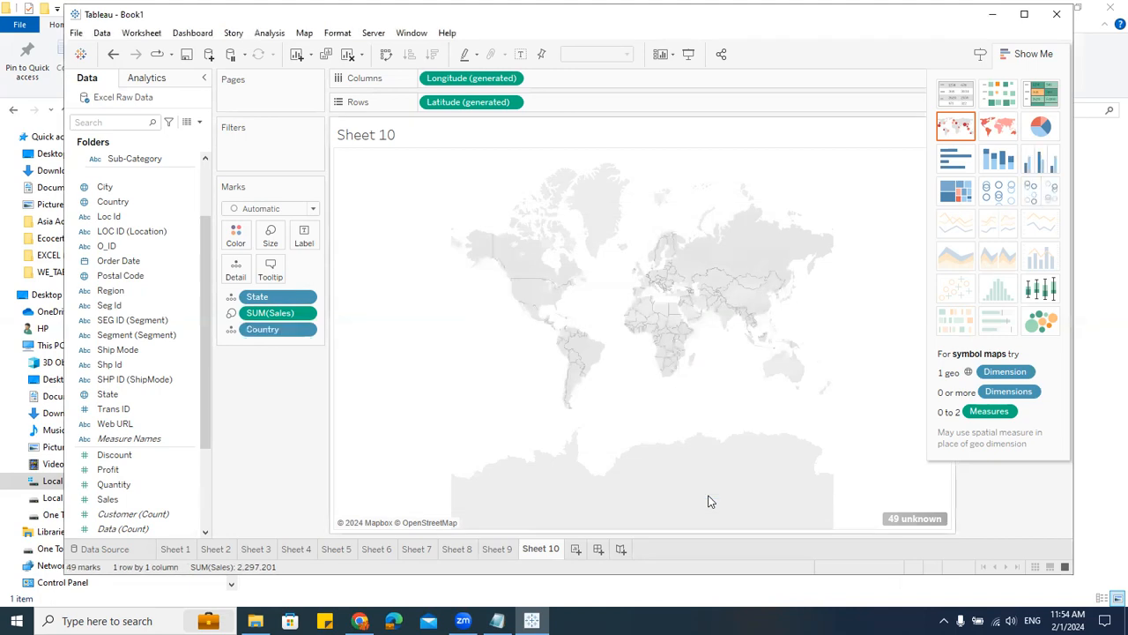
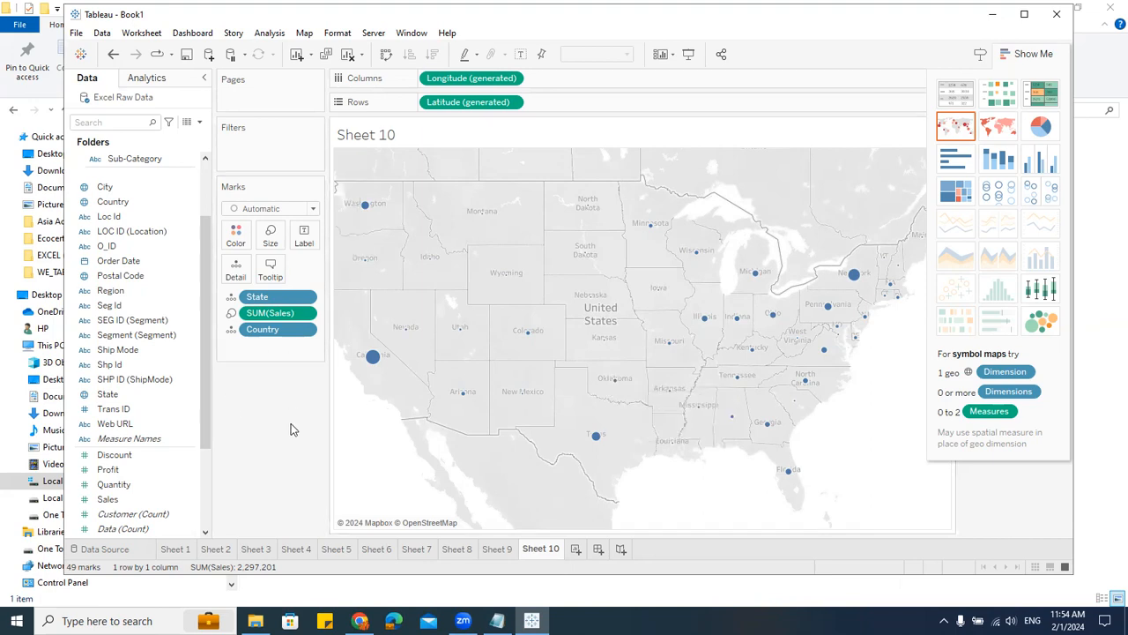
Step: Add a new worksheet and put State on it as a map view
{"action": "left_click", "coordinate": [578, 549]}
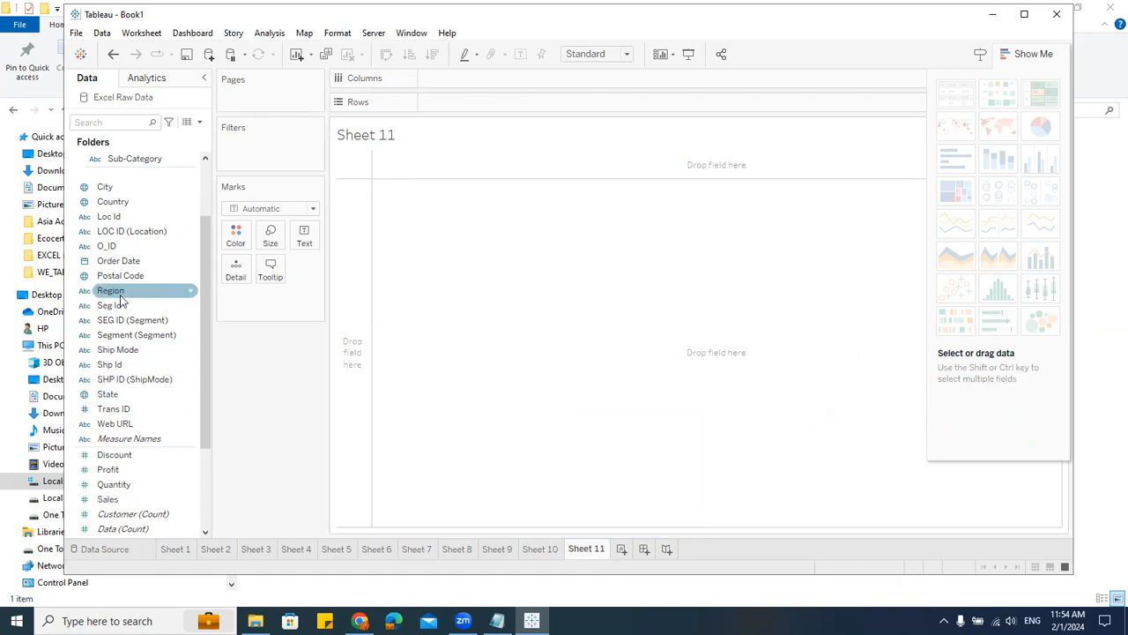
{"action": "double_click", "coordinate": [113, 394]}
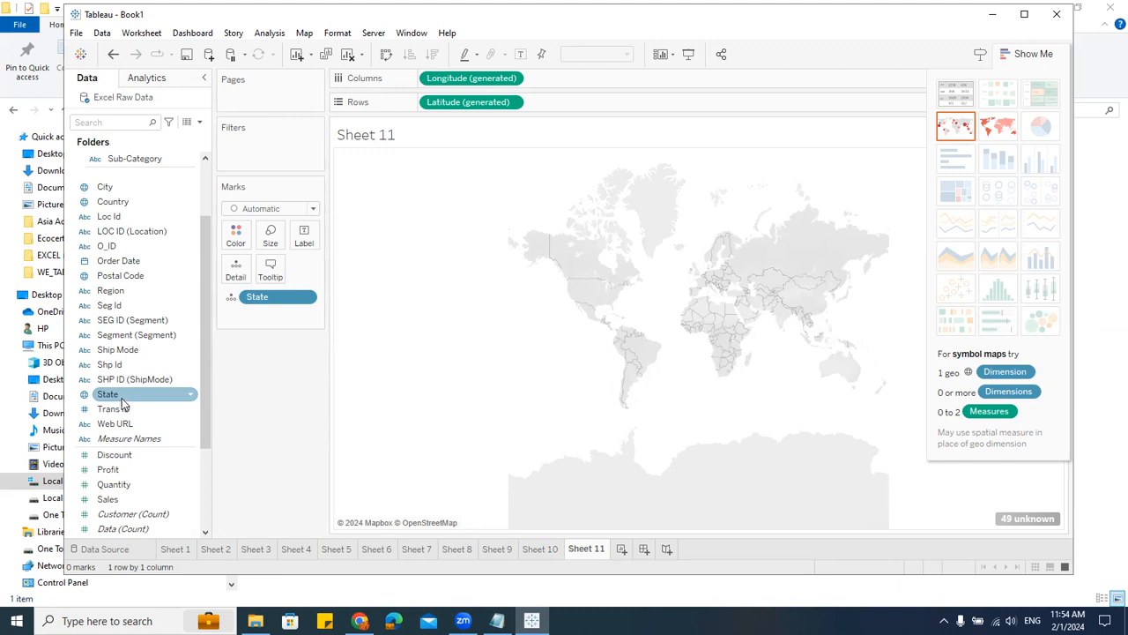
Step: Fix the map's unknown locations by taking Country/Region from the Country field
{"action": "left_click", "coordinate": [1021, 519]}
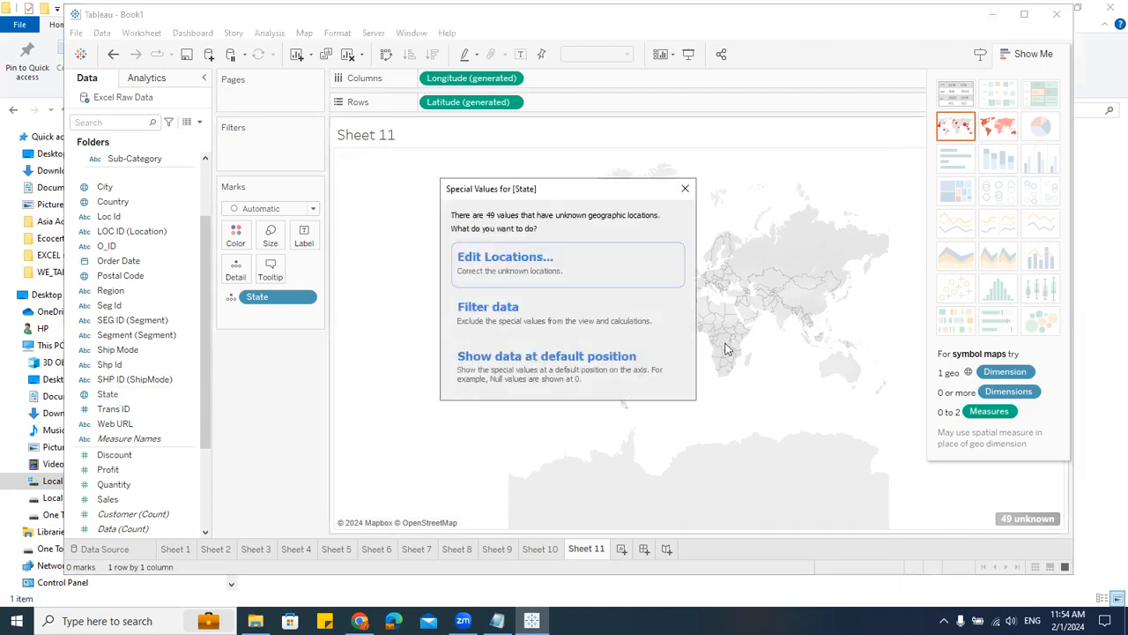
{"action": "left_click", "coordinate": [511, 260]}
{"action": "left_click", "coordinate": [459, 167]}
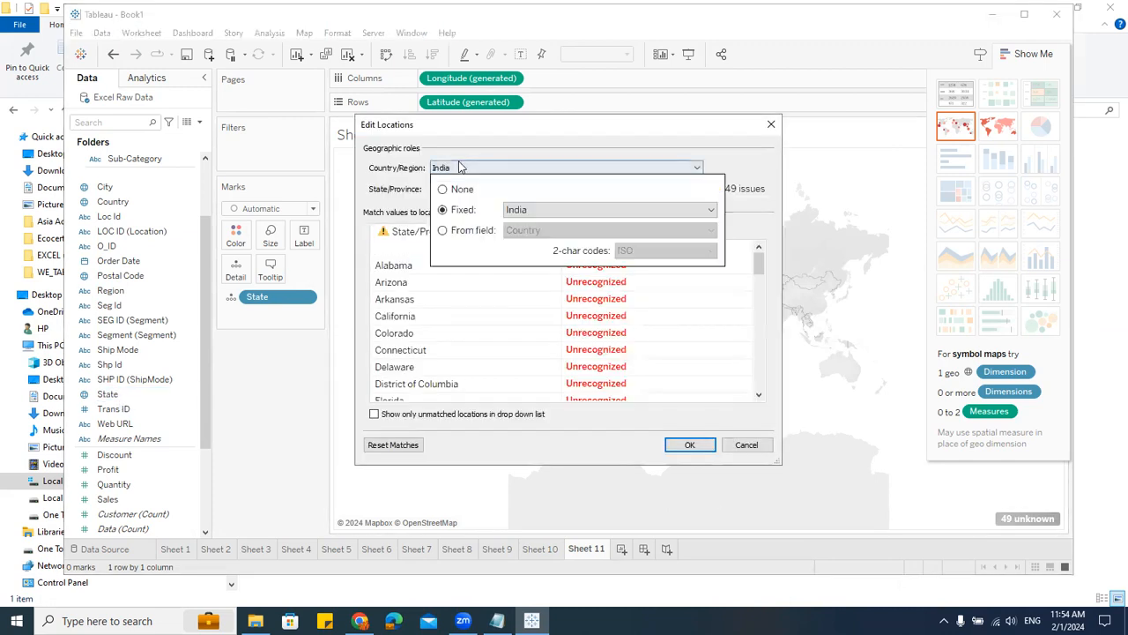
{"action": "left_click", "coordinate": [464, 230]}
{"action": "left_click", "coordinate": [681, 445]}
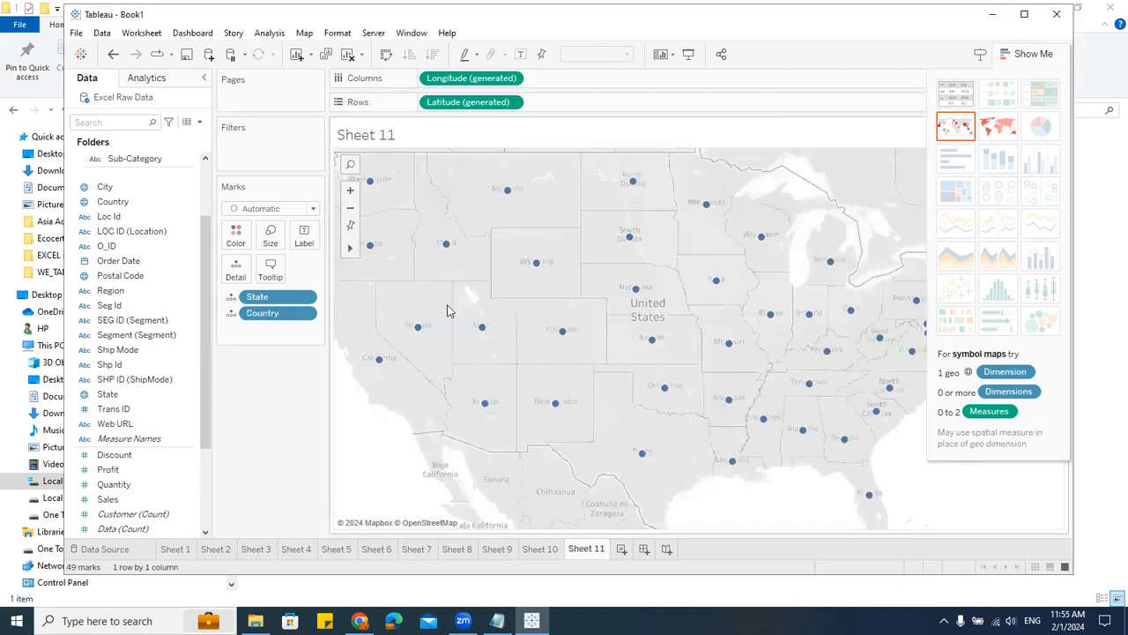
Step: Switch the view to a filled map and color the states by Region
{"action": "left_click", "coordinate": [998, 131]}
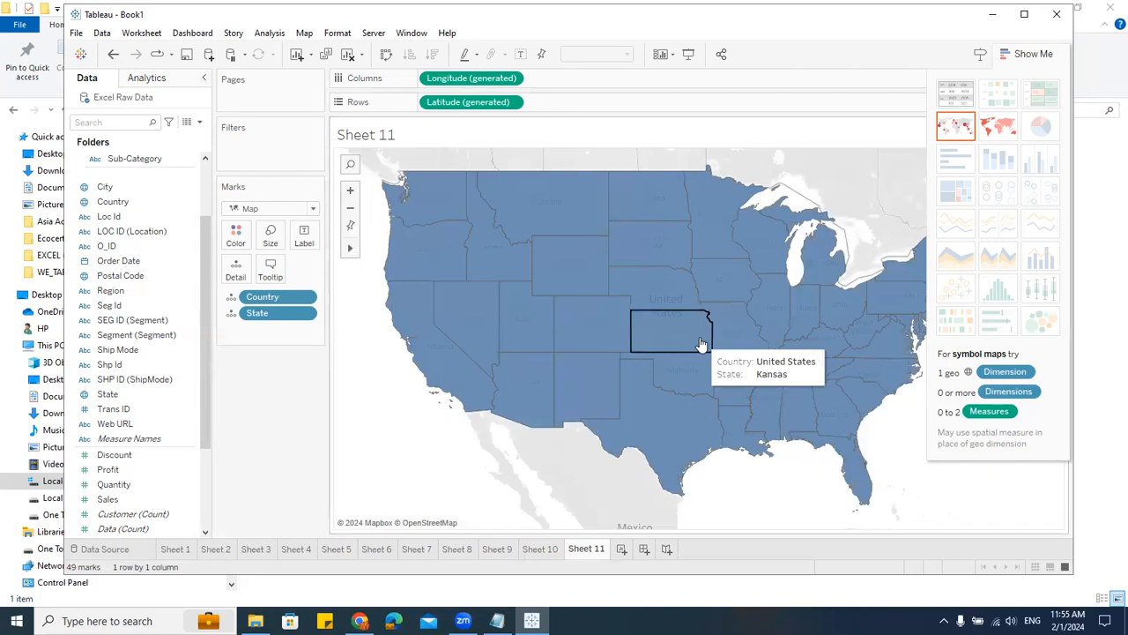
{"action": "left_click_drag", "start_coordinate": [110, 290], "coordinate": [237, 240]}
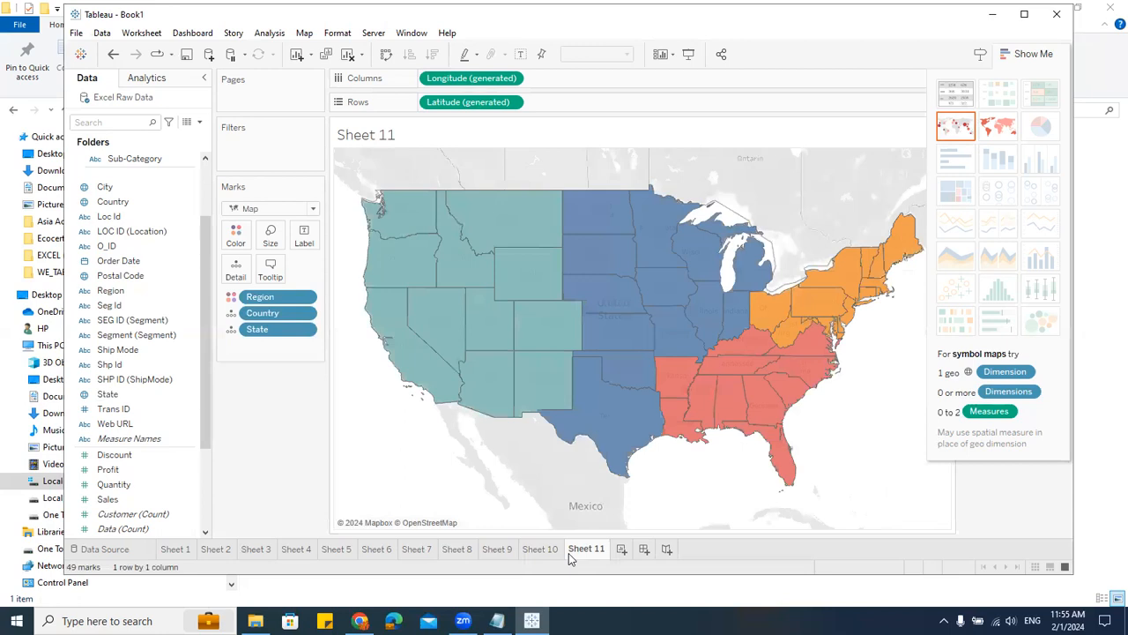
Step: Add another worksheet with a bar chart of Sales by State, swapping axes to vertical bars
{"action": "mouse_move", "coordinate": [569, 552]}
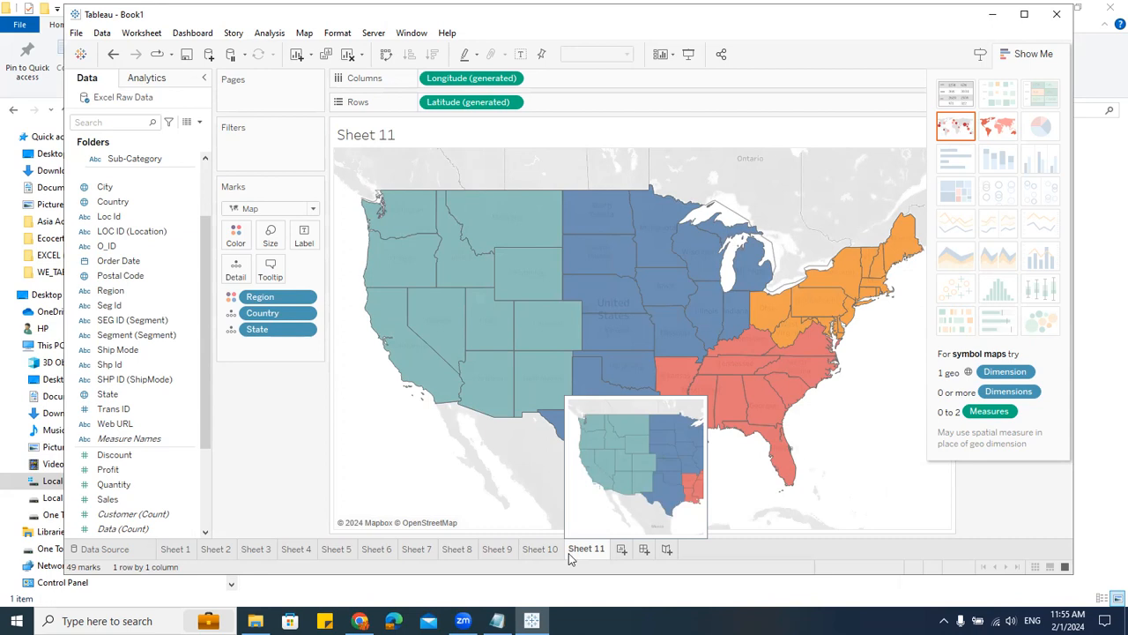
{"action": "left_click", "coordinate": [621, 549]}
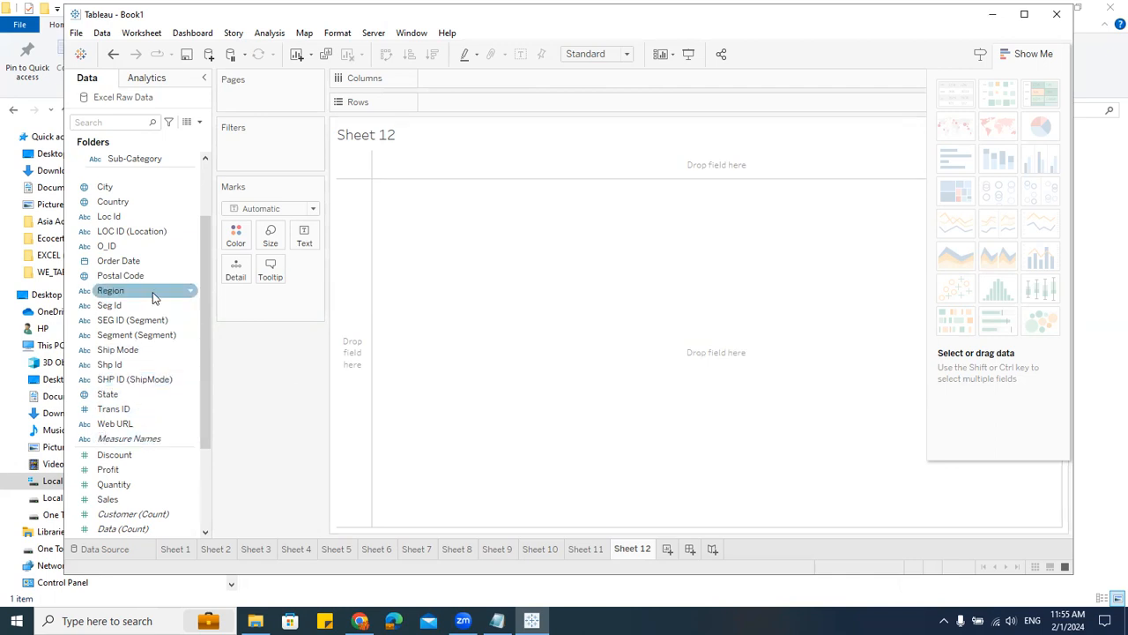
{"action": "scroll", "coordinate": [159, 430], "scroll_direction": "down", "scroll_amount": 3}
{"action": "scroll", "coordinate": [159, 430], "scroll_direction": "up", "scroll_amount": 5}
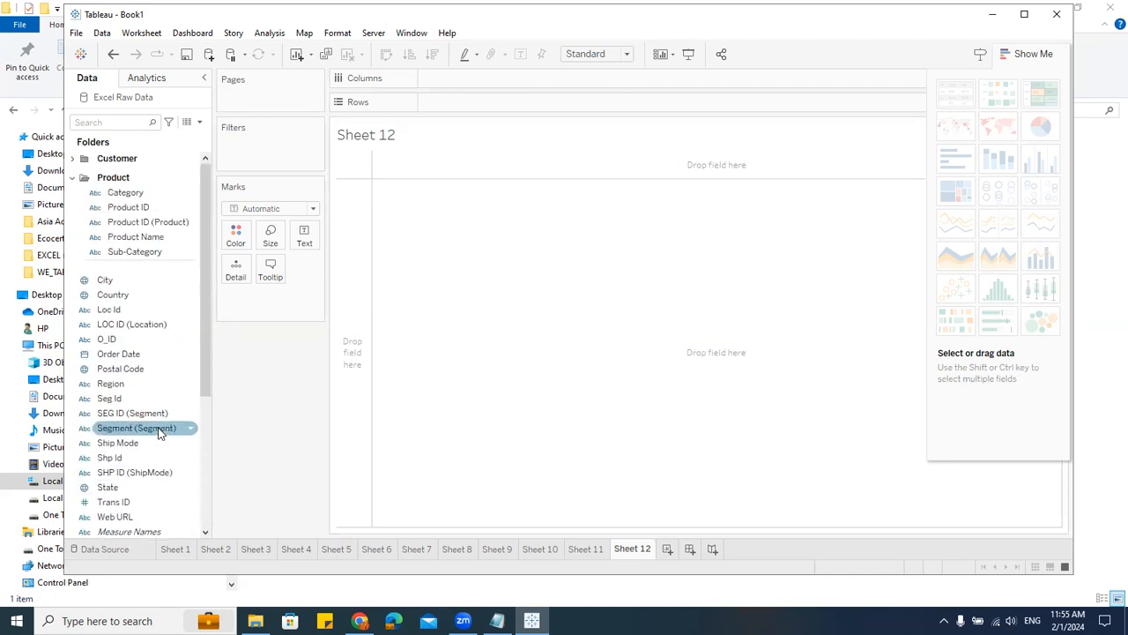
{"action": "scroll", "coordinate": [134, 402], "scroll_direction": "down", "scroll_amount": 3}
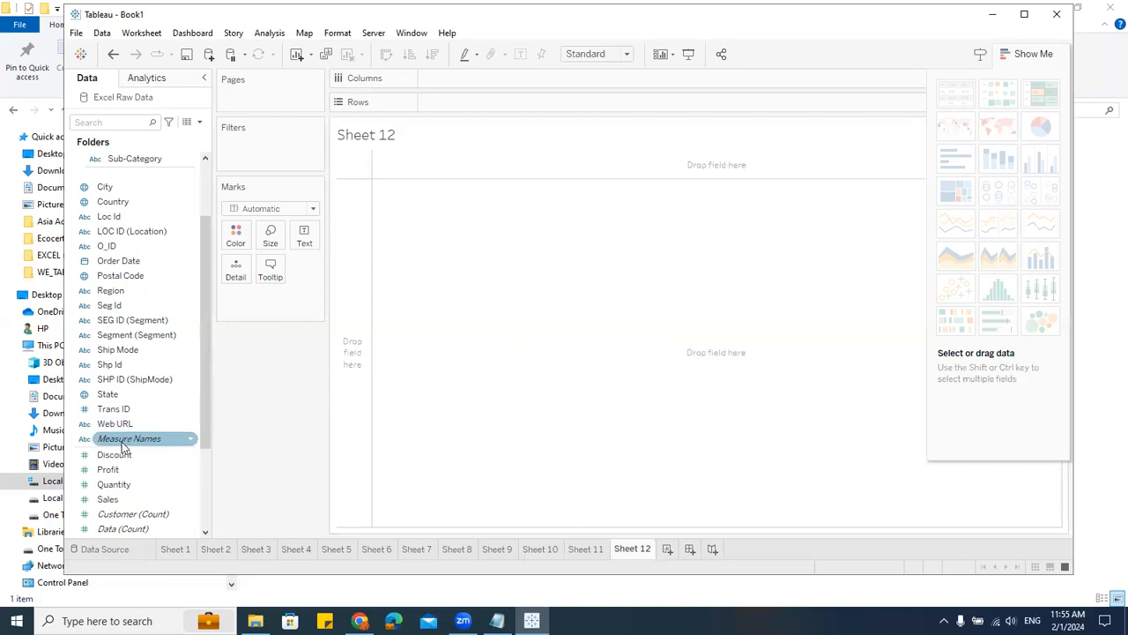
{"action": "left_click_drag", "start_coordinate": [132, 394], "coordinate": [480, 106]}
{"action": "mouse_move", "coordinate": [107, 499]}
{"action": "left_mouse_down"}
{"action": "mouse_move", "coordinate": [432, 106]}
{"action": "mouse_move", "coordinate": [476, 81]}
{"action": "left_mouse_up"}
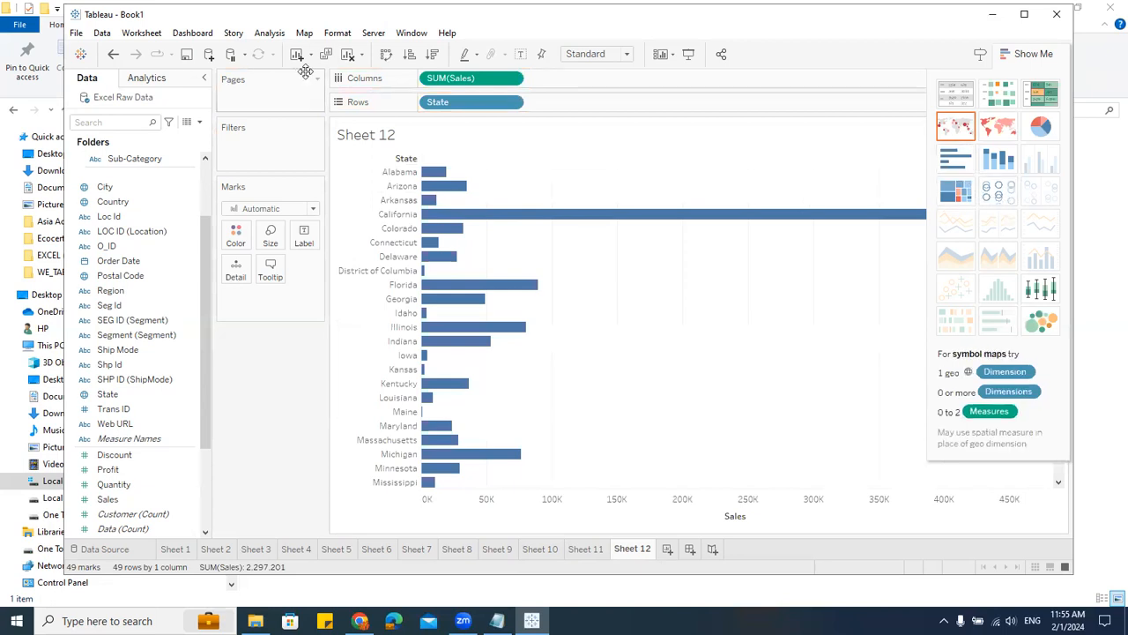
{"action": "left_click", "coordinate": [386, 55]}
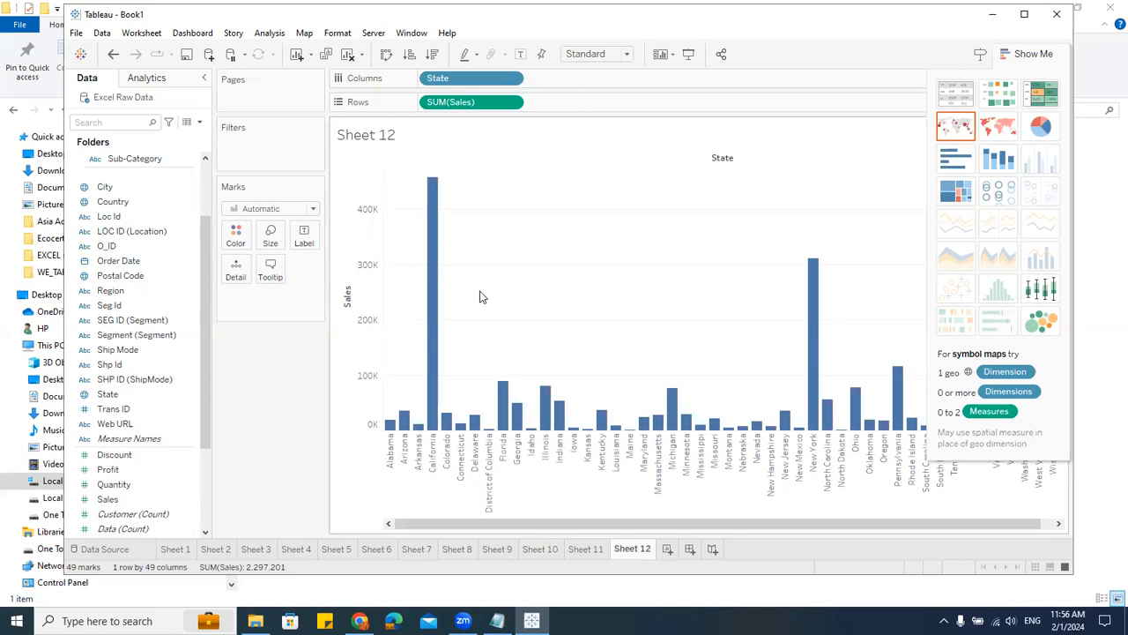
Step: Add Region to Filters with all of its values selected
{"action": "left_click", "coordinate": [155, 379]}
{"action": "left_click_drag", "start_coordinate": [111, 295], "coordinate": [258, 170]}
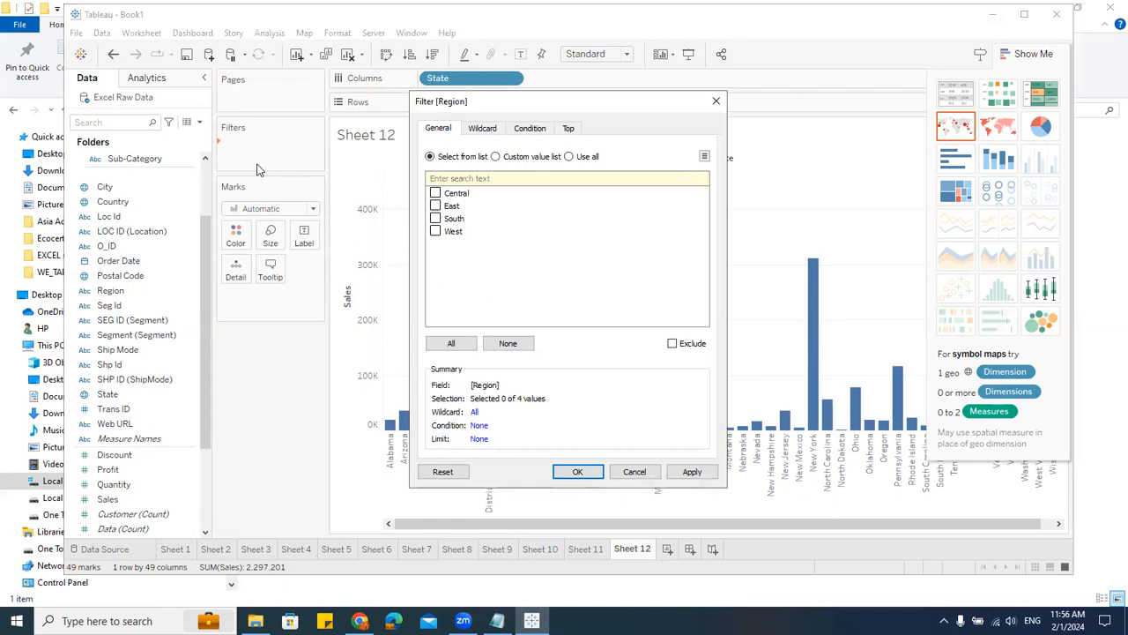
{"action": "left_click", "coordinate": [432, 343]}
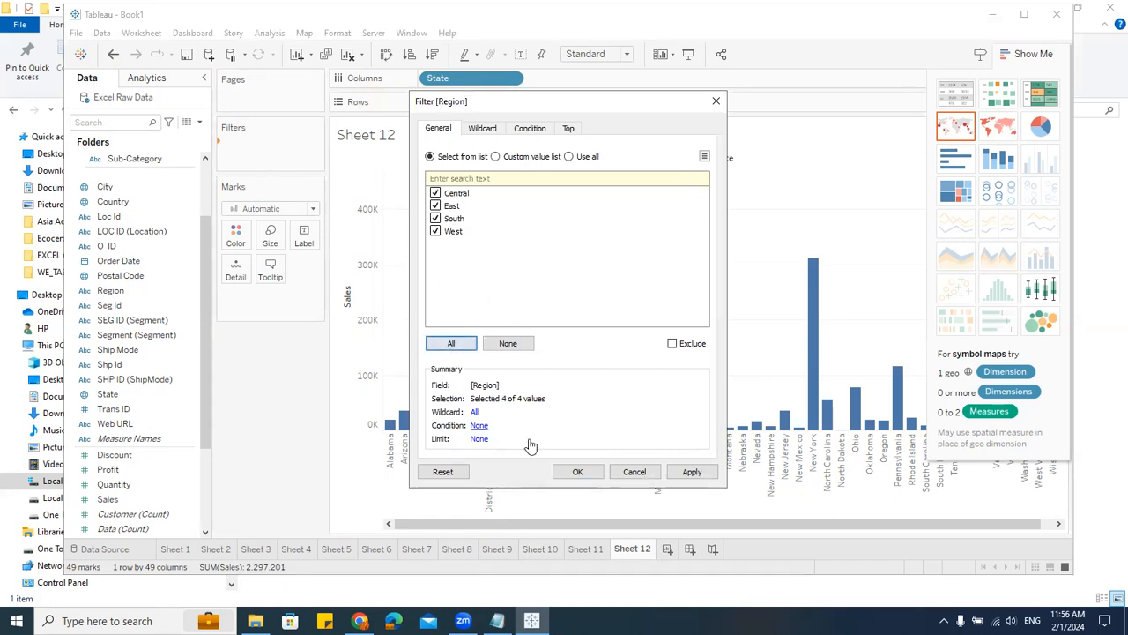
{"action": "left_click", "coordinate": [577, 472]}
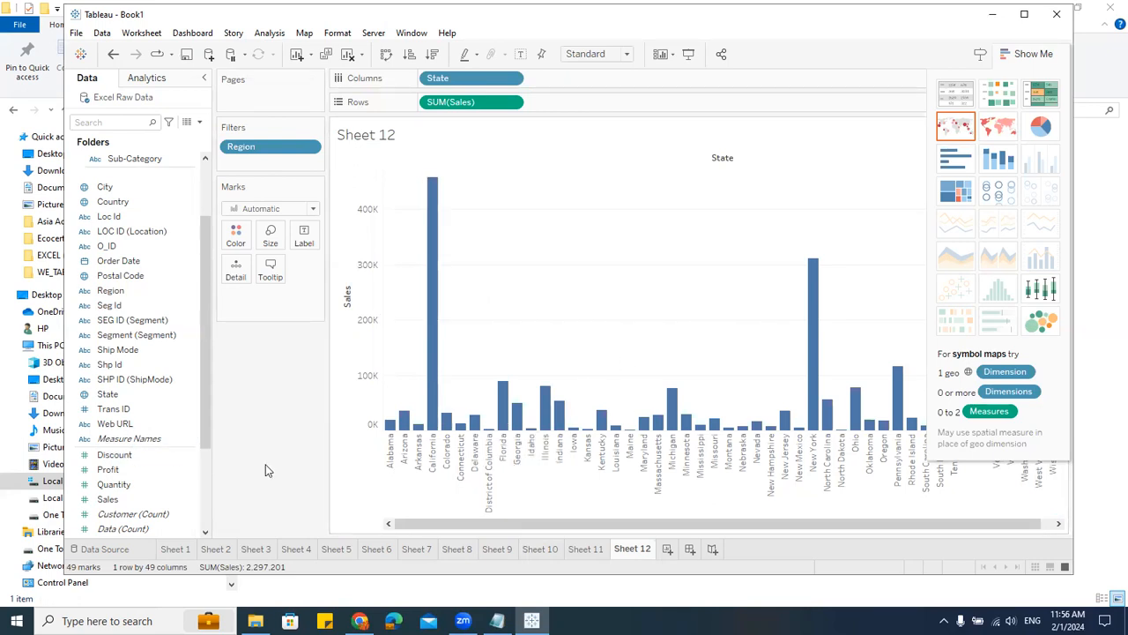
Step: Edit the Region filter to keep only East
{"action": "left_click", "coordinate": [310, 146]}
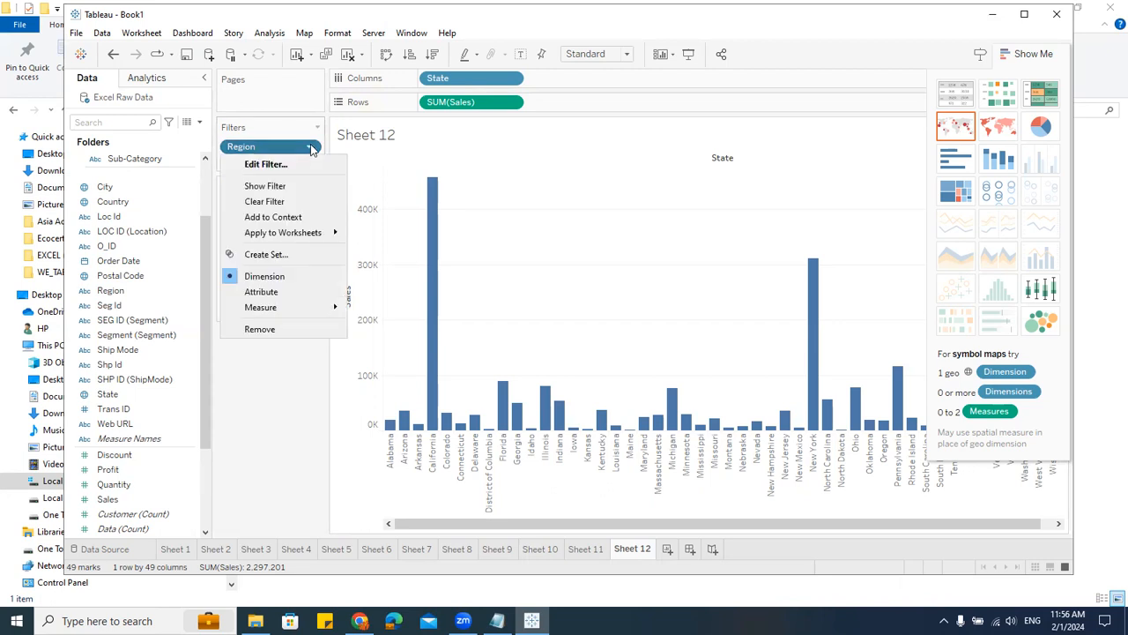
{"action": "left_click", "coordinate": [267, 165]}
{"action": "left_click", "coordinate": [436, 193]}
{"action": "left_click", "coordinate": [435, 218]}
{"action": "left_click", "coordinate": [436, 236]}
{"action": "left_click", "coordinate": [435, 231]}
{"action": "left_click", "coordinate": [578, 472]}
{"action": "left_click", "coordinate": [580, 479]}
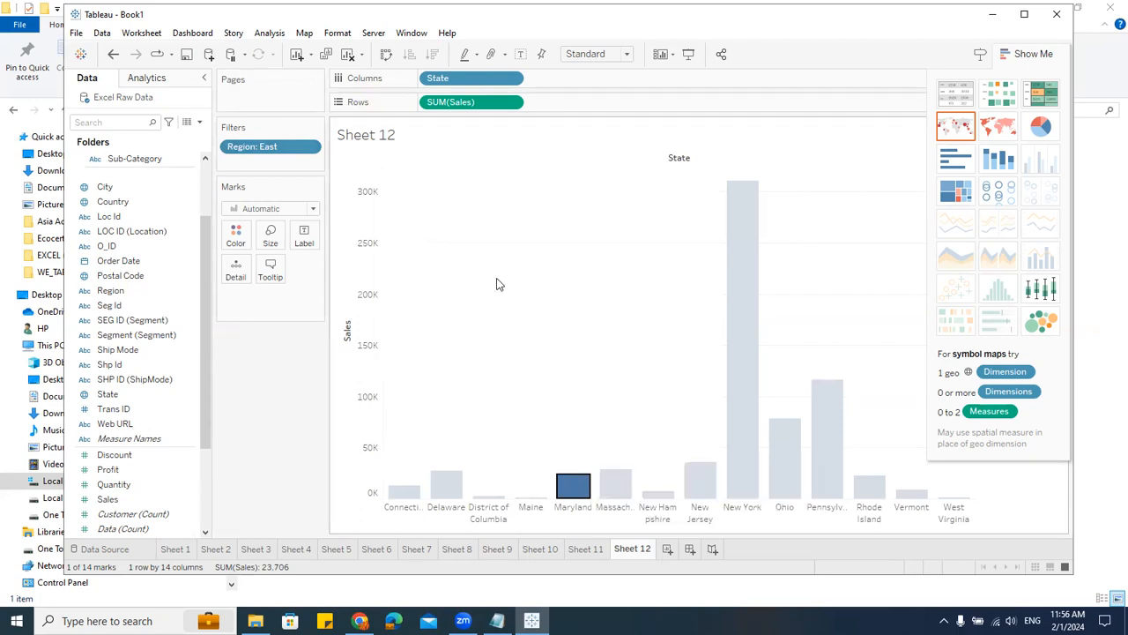
Step: Show the Region filter card on the sheet and collapse Show Me
{"action": "left_click", "coordinate": [310, 149]}
{"action": "left_click", "coordinate": [310, 148]}
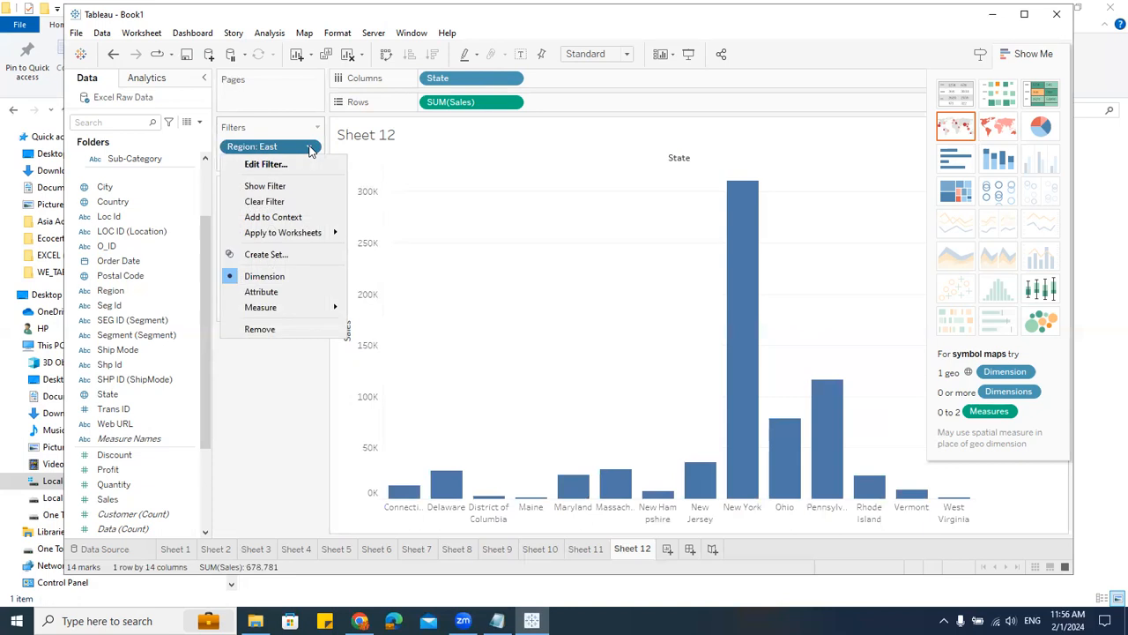
{"action": "left_click", "coordinate": [266, 187]}
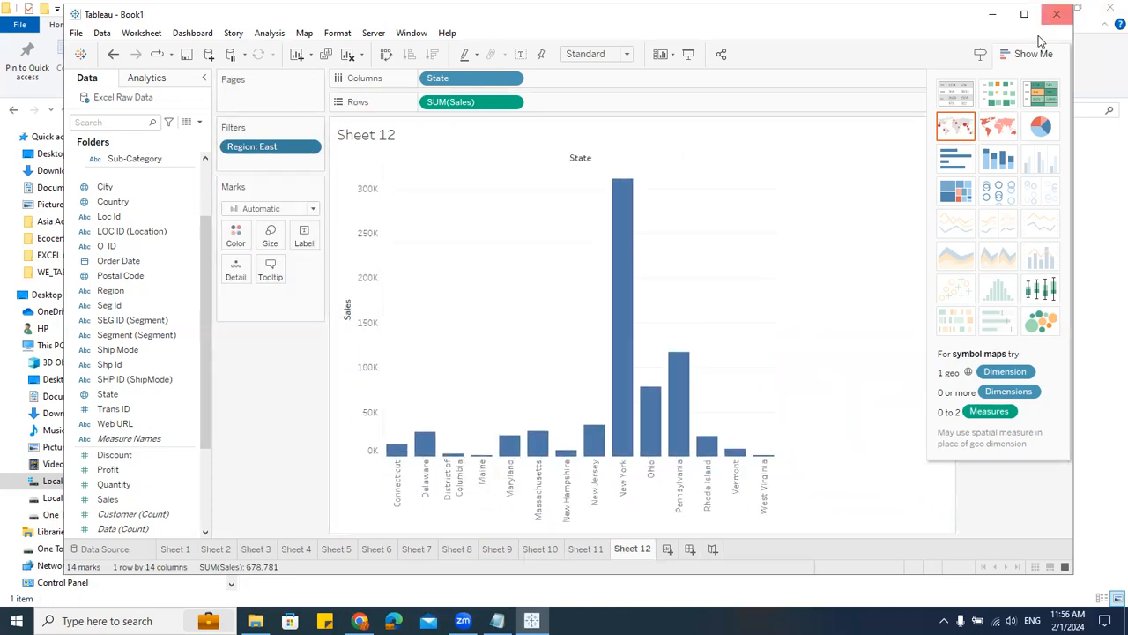
{"action": "left_click", "coordinate": [1028, 54]}
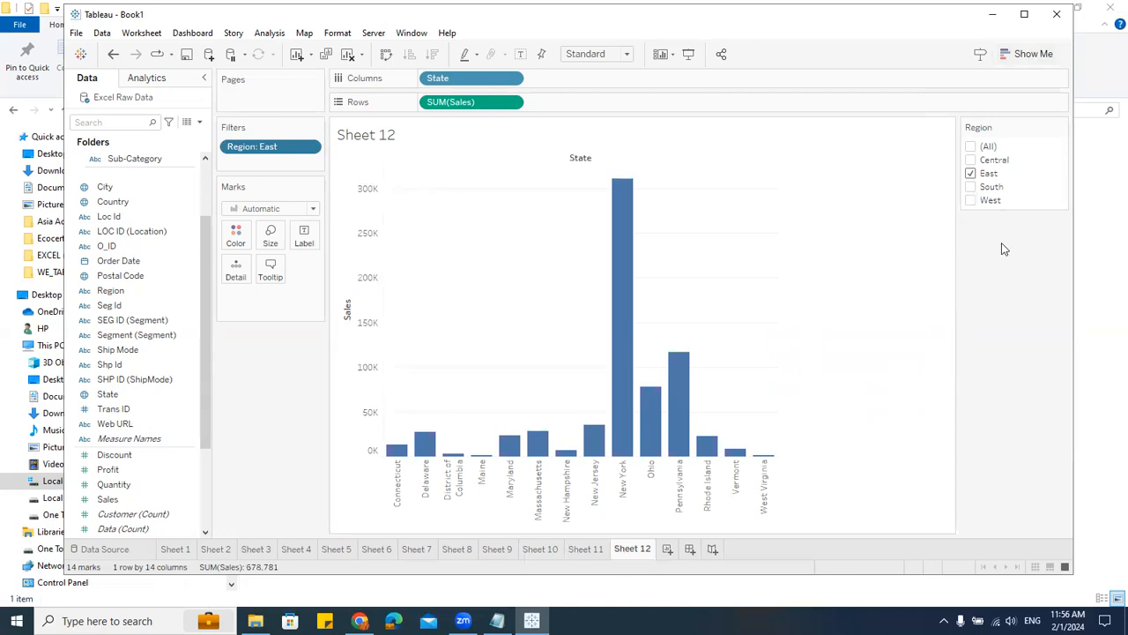
Step: In the Region filter card, select Central, South and West instead of East
{"action": "left_click", "coordinate": [971, 160]}
{"action": "left_click", "coordinate": [970, 174]}
{"action": "left_click", "coordinate": [970, 186]}
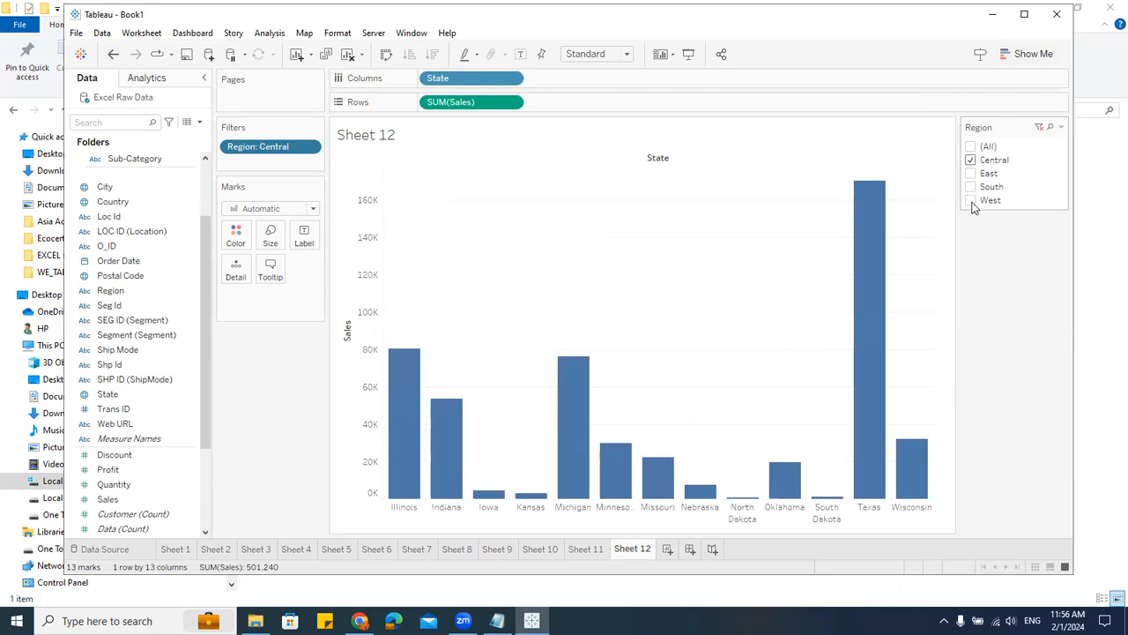
{"action": "left_click", "coordinate": [972, 201]}
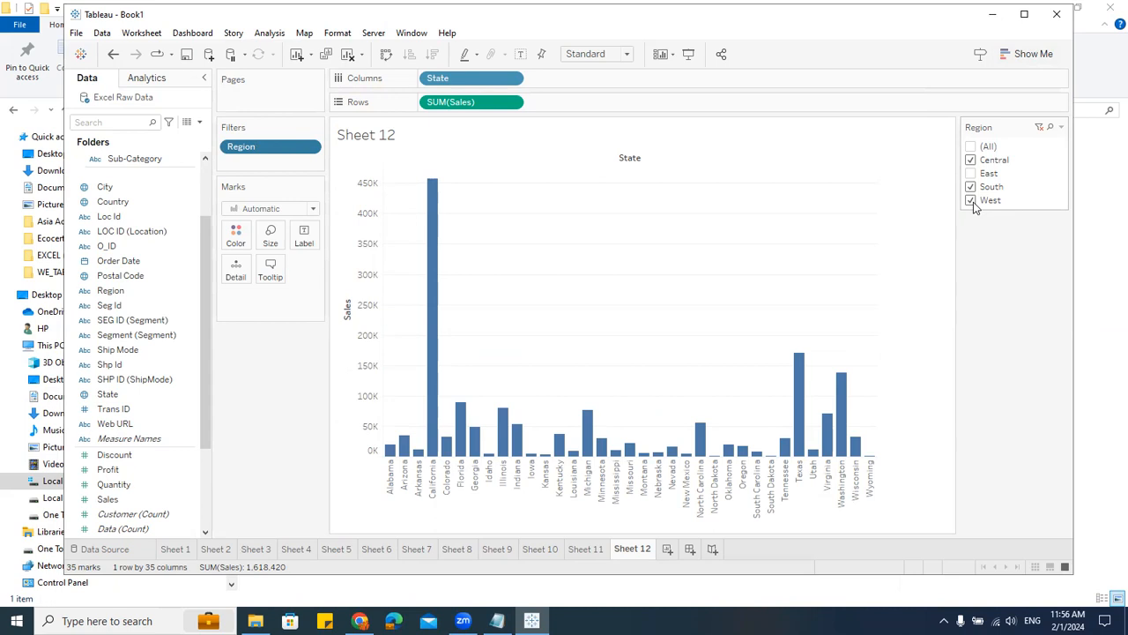
Step: Change the Region filter card to Single Value (list) and step through the regions, ending on West
{"action": "left_click", "coordinate": [1062, 129]}
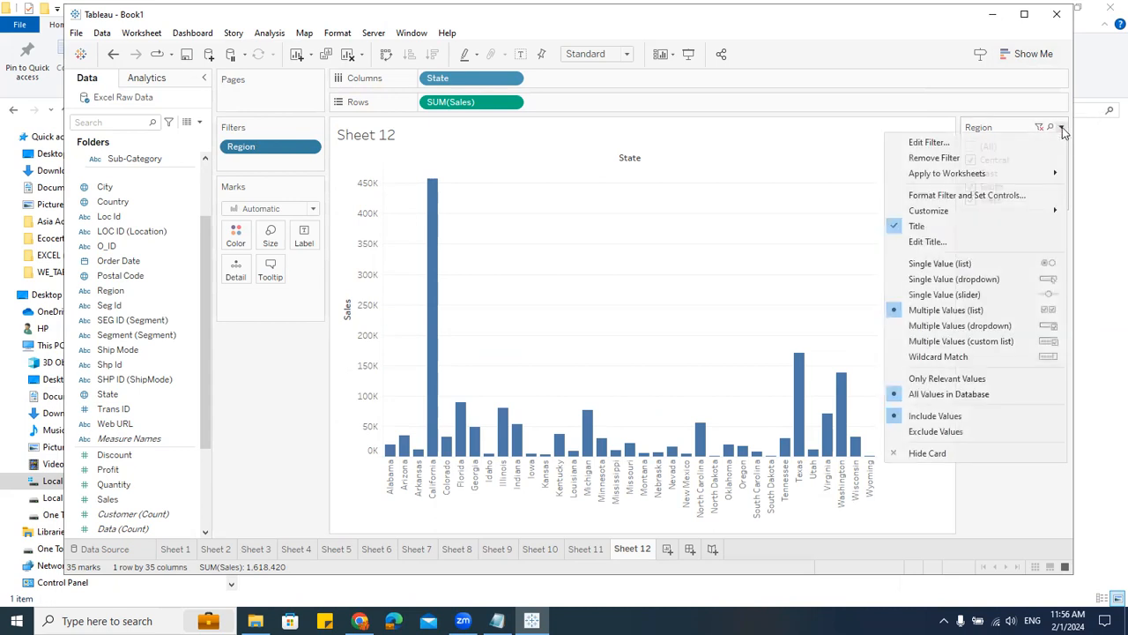
{"action": "left_click", "coordinate": [936, 263]}
{"action": "left_click", "coordinate": [971, 159]}
{"action": "left_click", "coordinate": [970, 173]}
{"action": "left_click", "coordinate": [972, 187]}
{"action": "left_click", "coordinate": [971, 200]}
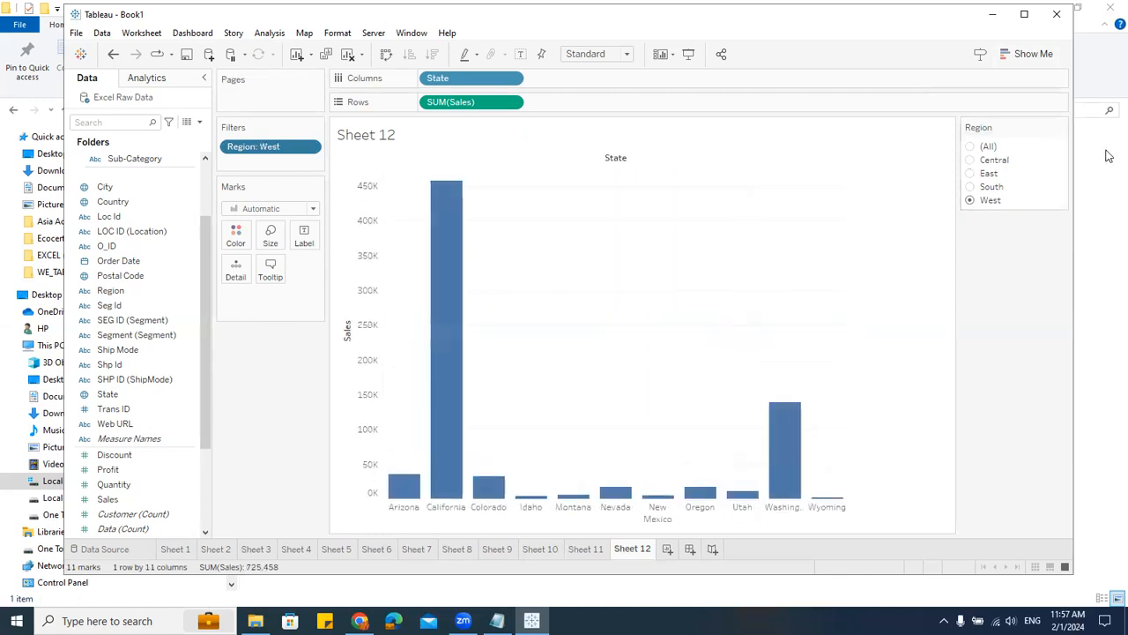
Step: Change the filter card to Single Value (dropdown) and choose Central, then East
{"action": "left_click", "coordinate": [1060, 127]}
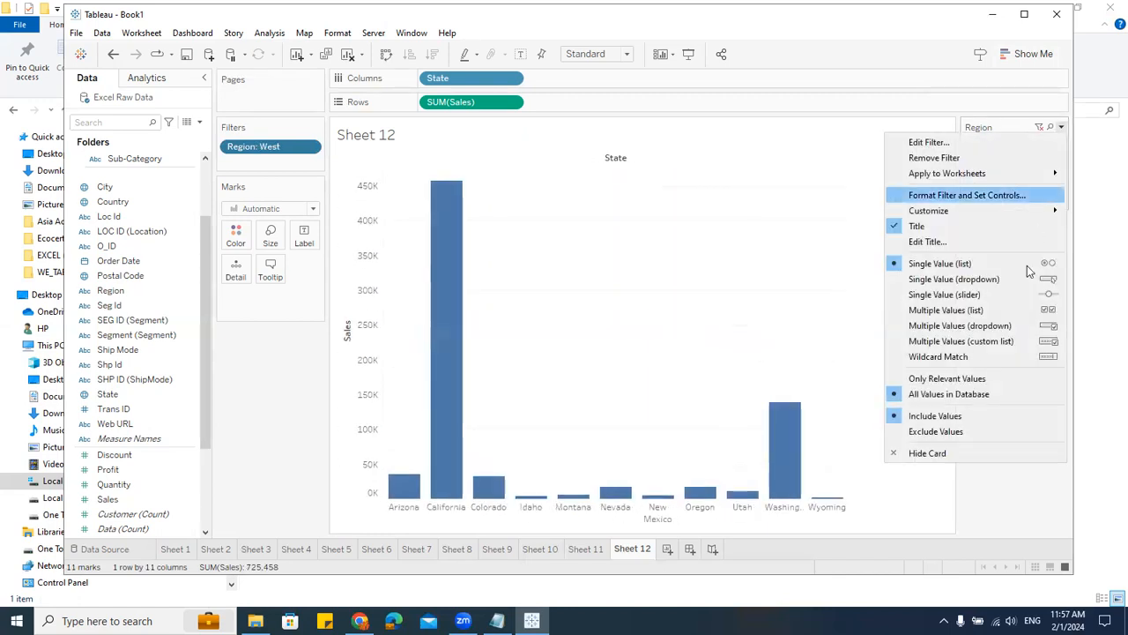
{"action": "left_click", "coordinate": [978, 279]}
{"action": "left_click", "coordinate": [1057, 148]}
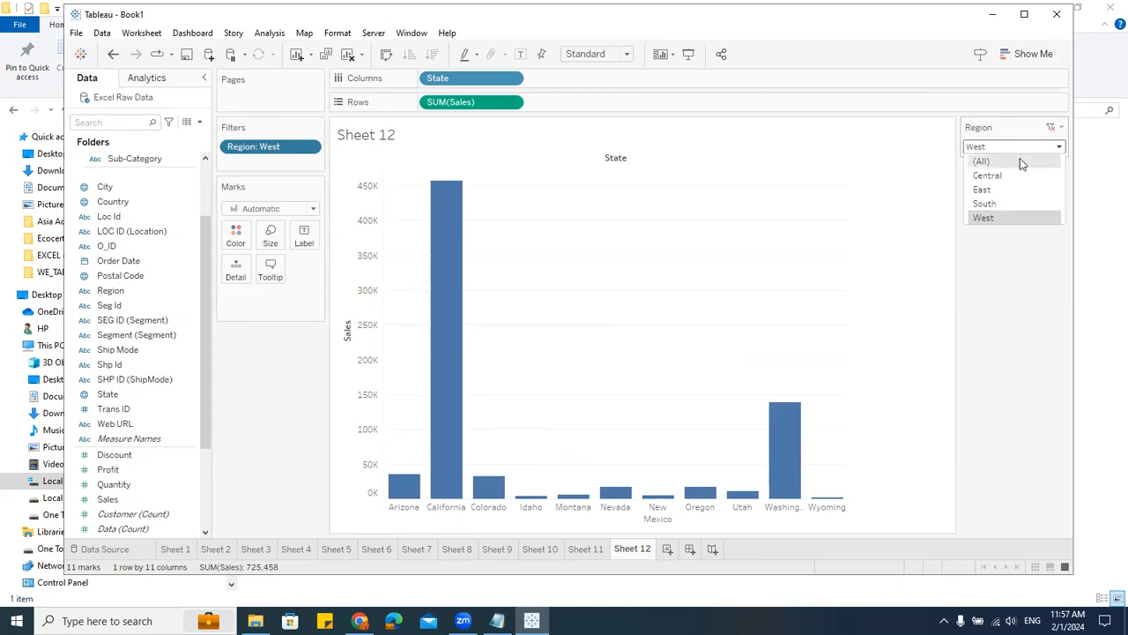
{"action": "left_click", "coordinate": [1028, 175]}
{"action": "left_click", "coordinate": [1059, 147]}
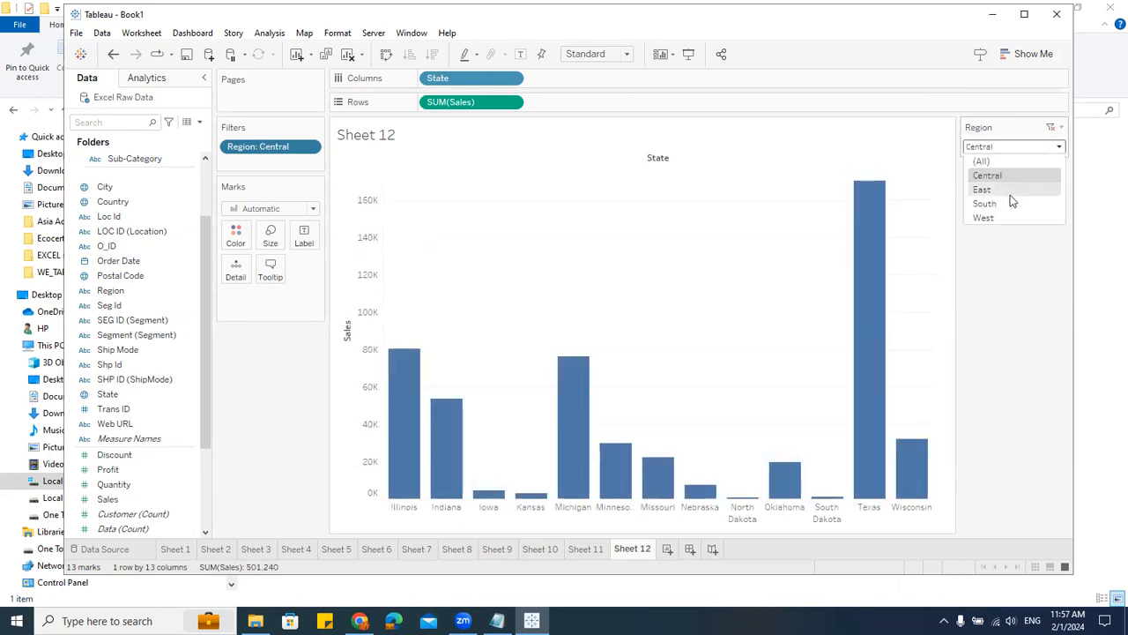
{"action": "left_click", "coordinate": [1010, 193]}
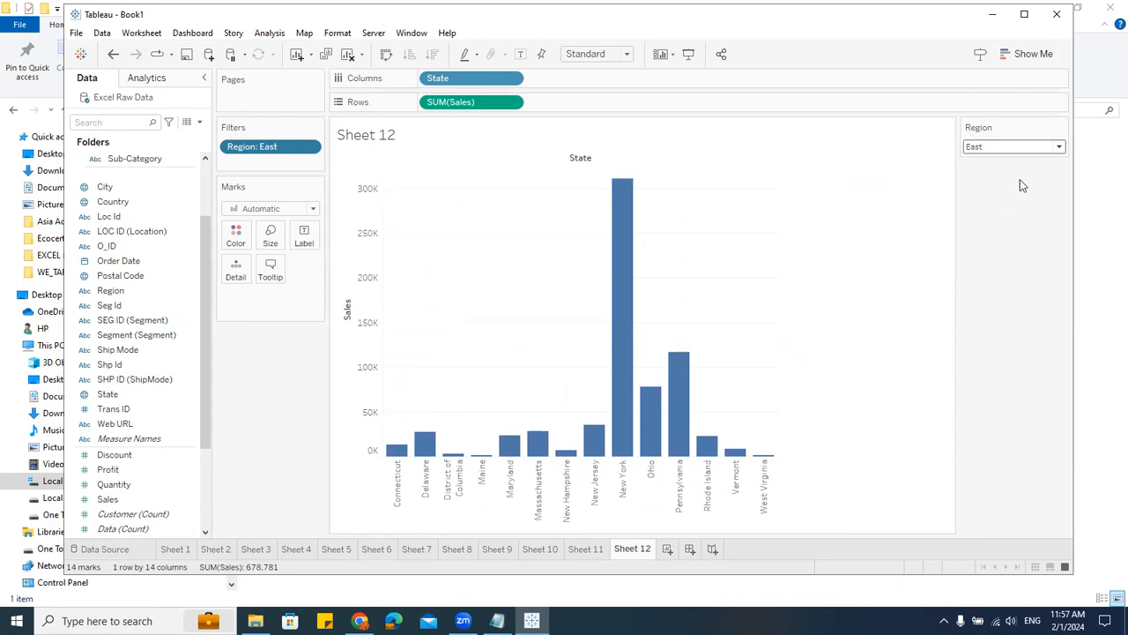
Step: Change the filter card to Single Value (slider) and step it forward to South
{"action": "left_click", "coordinate": [1062, 128]}
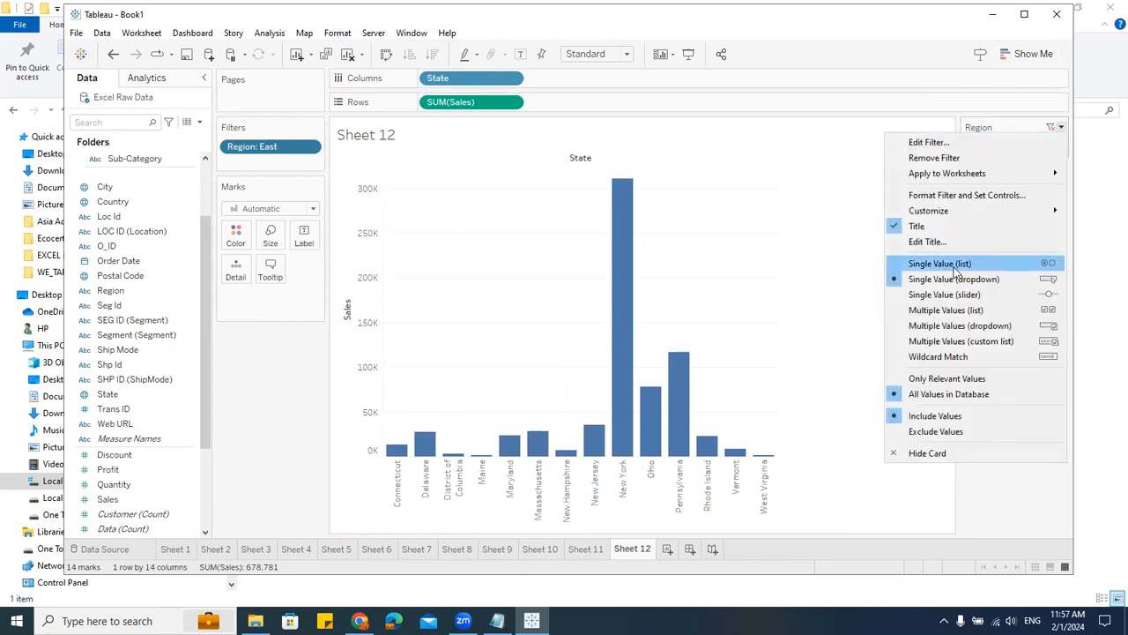
{"action": "left_click", "coordinate": [948, 294]}
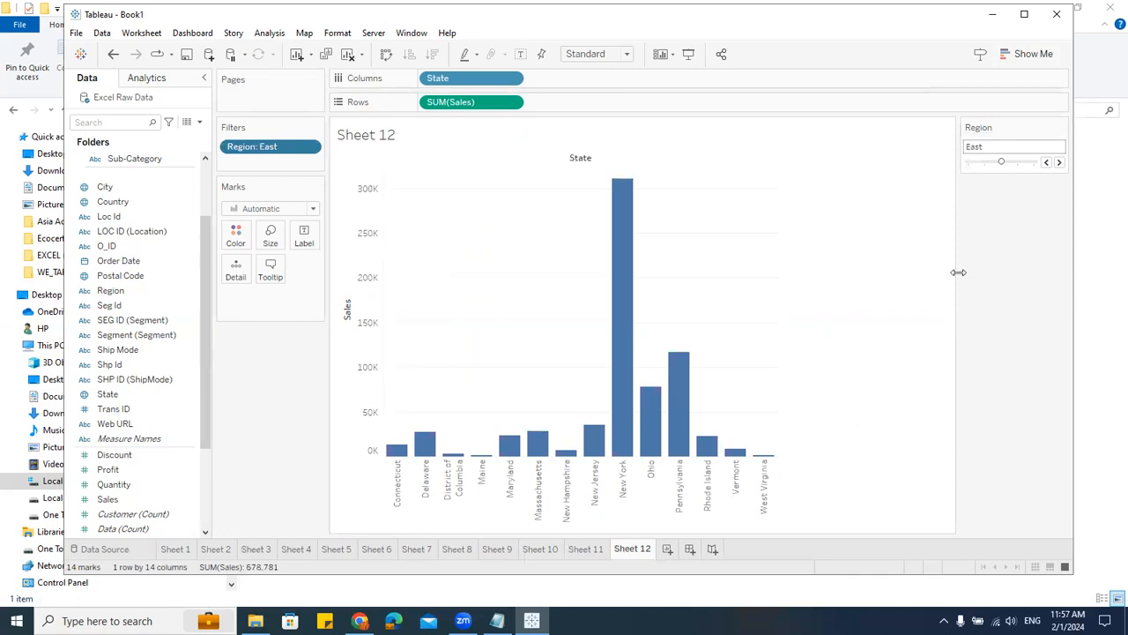
{"action": "left_click", "coordinate": [1047, 164]}
{"action": "left_click", "coordinate": [1060, 164]}
{"action": "left_click", "coordinate": [1059, 164]}
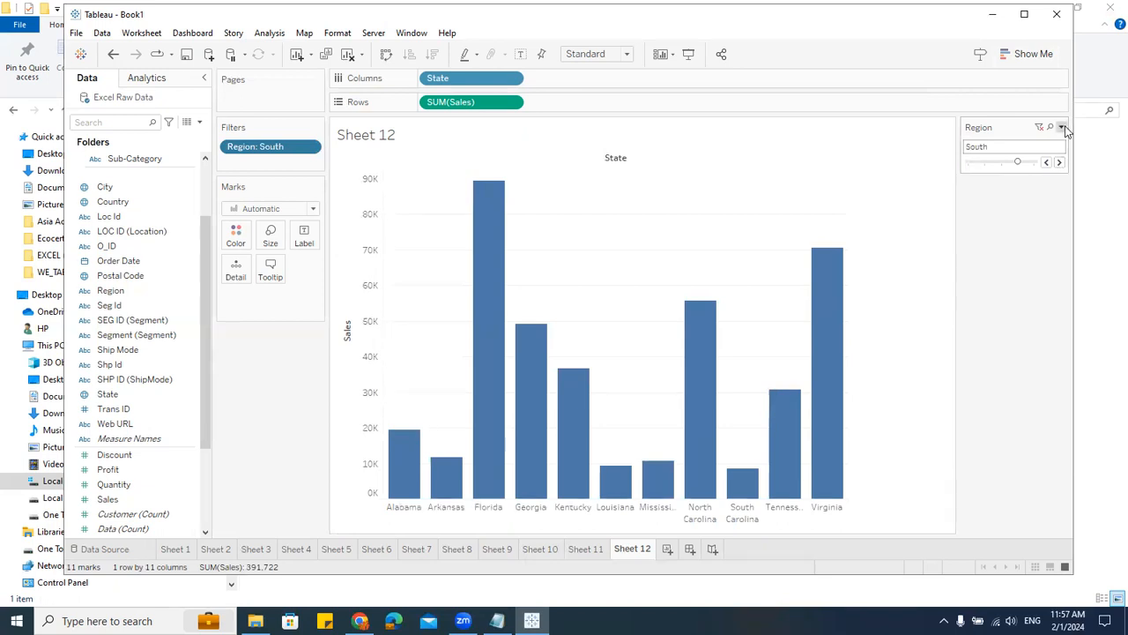
Step: Change the Region filter card to Multiple Values (list)
{"action": "left_click", "coordinate": [1060, 127]}
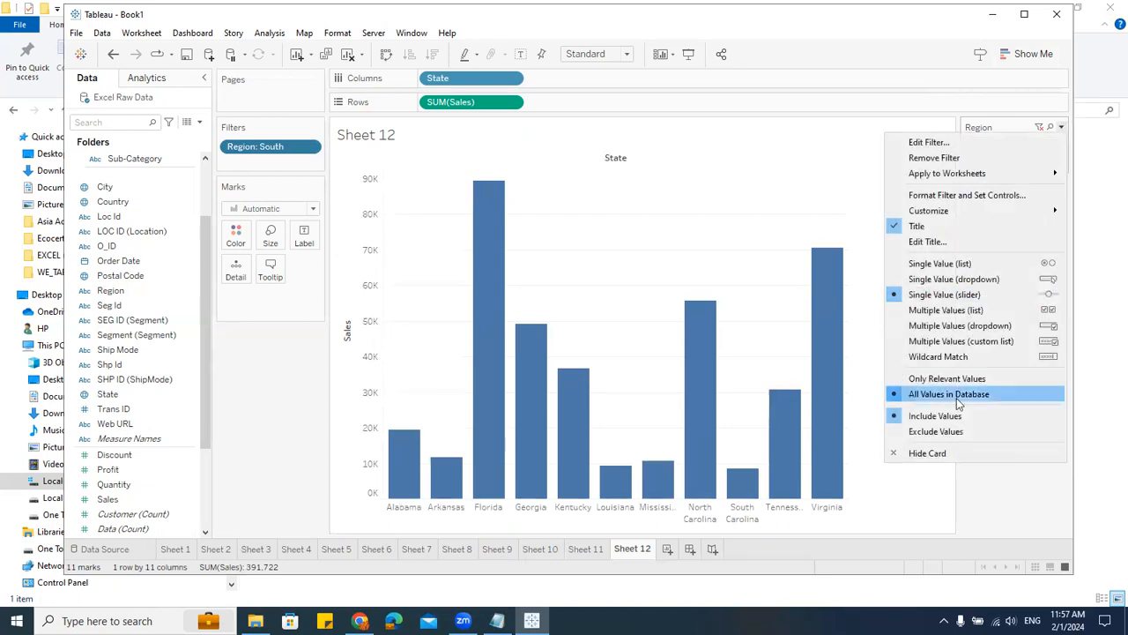
{"action": "left_click", "coordinate": [948, 309]}
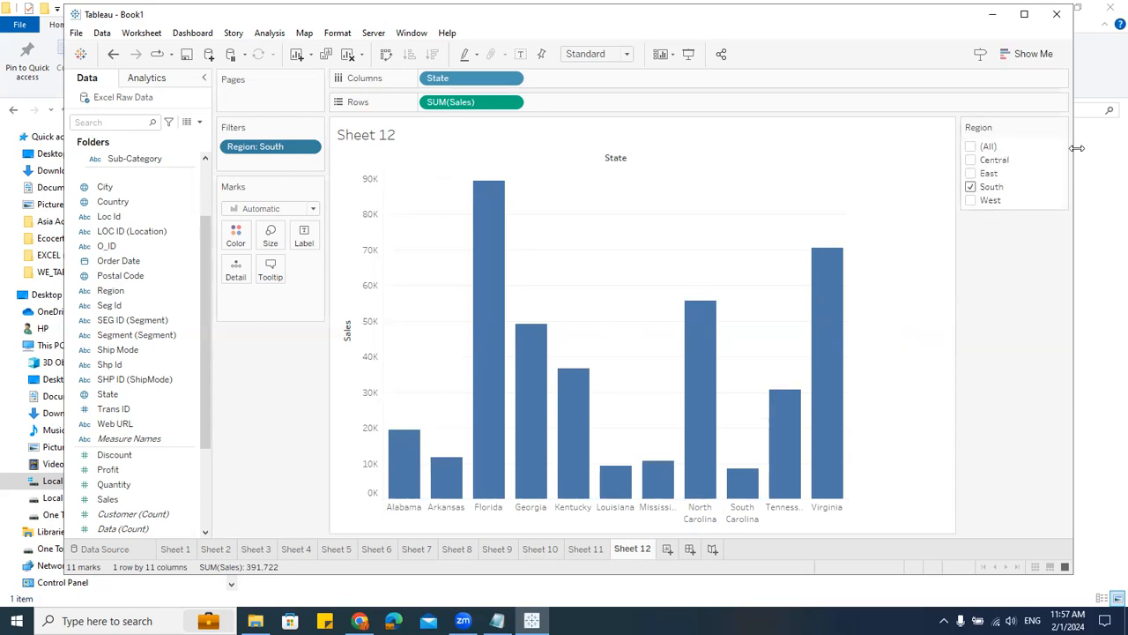
Step: Change the Region filter card to Multiple Values (dropdown) and add Central to the selection
{"action": "left_click", "coordinate": [1060, 127]}
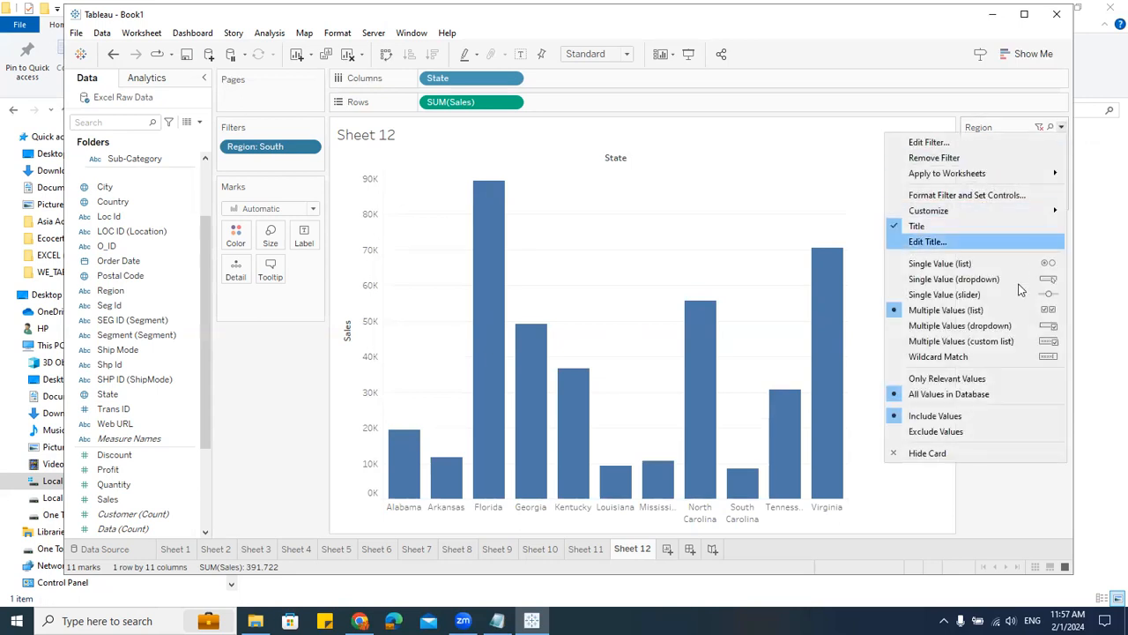
{"action": "left_click", "coordinate": [978, 327]}
{"action": "left_click", "coordinate": [1061, 148]}
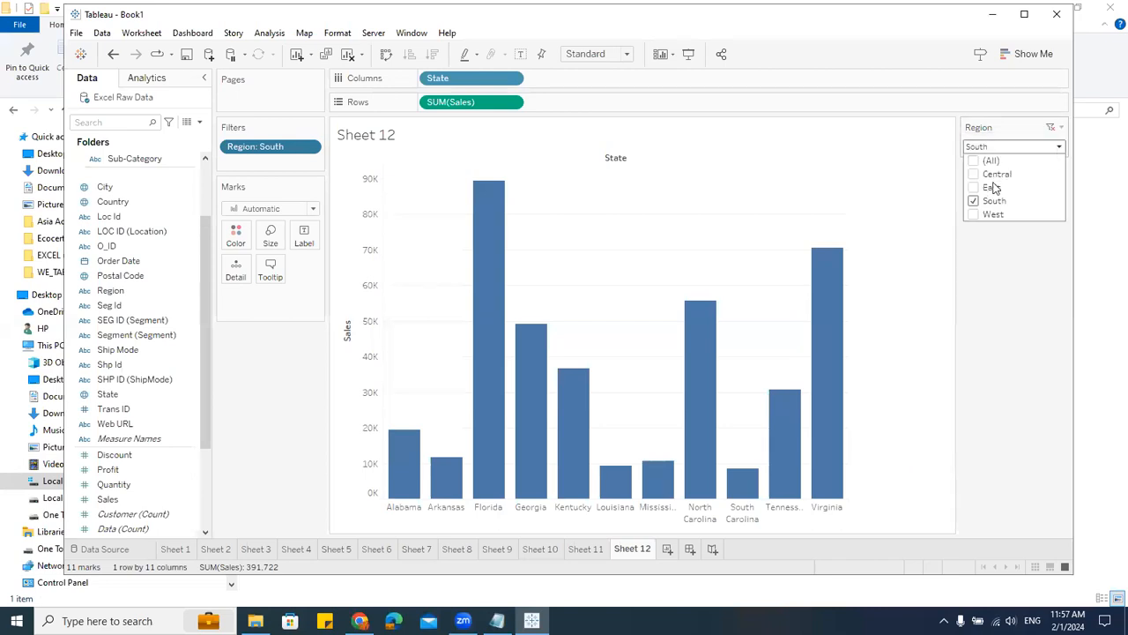
{"action": "left_click", "coordinate": [974, 172]}
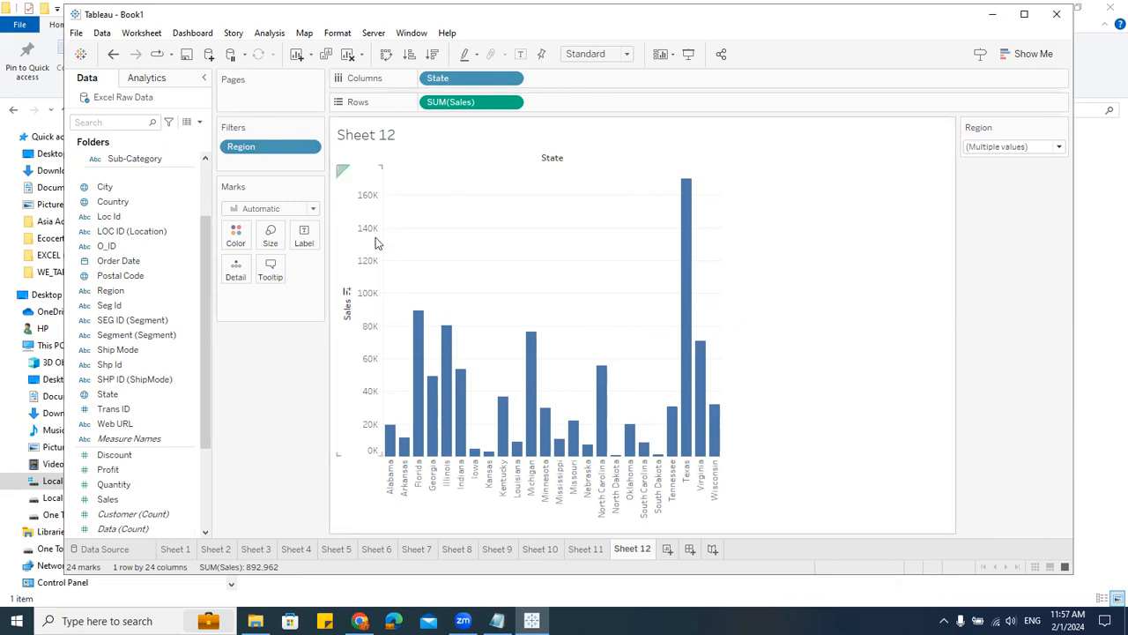
Step: Remove the Region filter and move State from Columns into Filters with all states selected
{"action": "left_click_drag", "start_coordinate": [254, 152], "coordinate": [284, 459]}
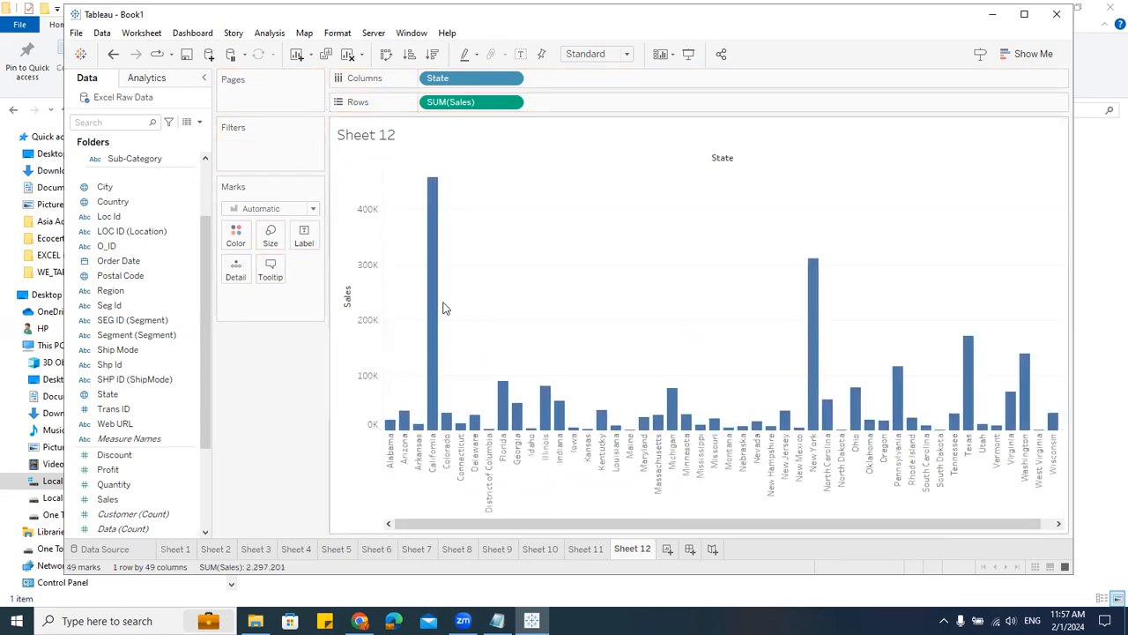
{"action": "left_click_drag", "start_coordinate": [453, 82], "coordinate": [305, 185]}
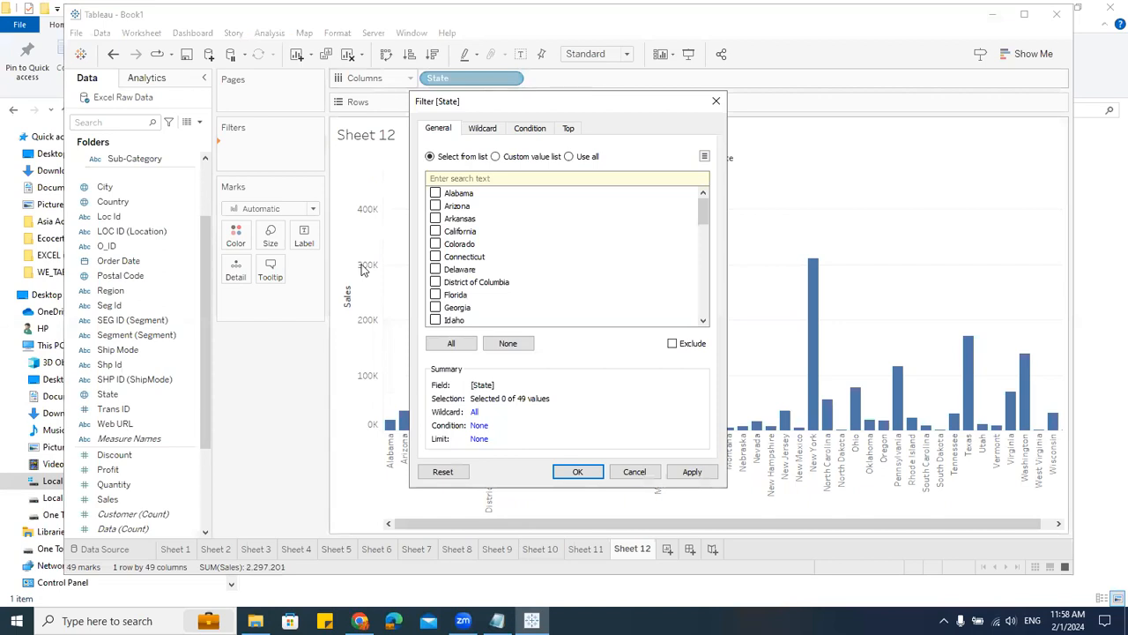
{"action": "left_click", "coordinate": [451, 342]}
{"action": "left_click", "coordinate": [577, 472]}
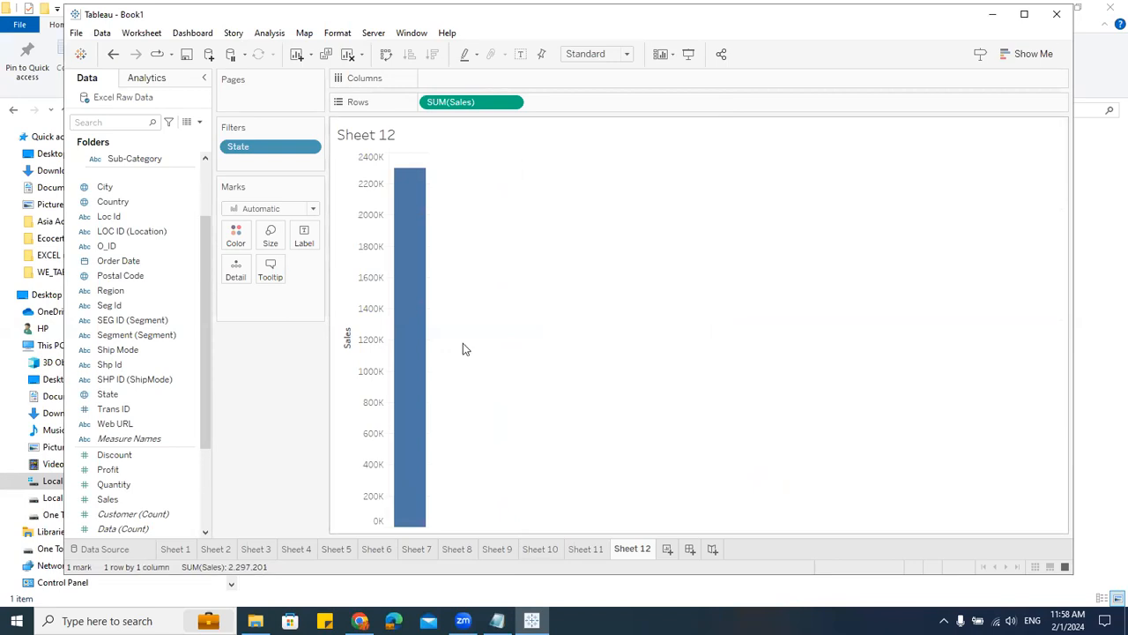
Step: Put Sub-Category on Columns and set a wildcard State filter matching names that start with S
{"action": "scroll", "coordinate": [177, 394], "scroll_direction": "up", "scroll_amount": 3}
{"action": "left_click_drag", "start_coordinate": [134, 252], "coordinate": [496, 81]}
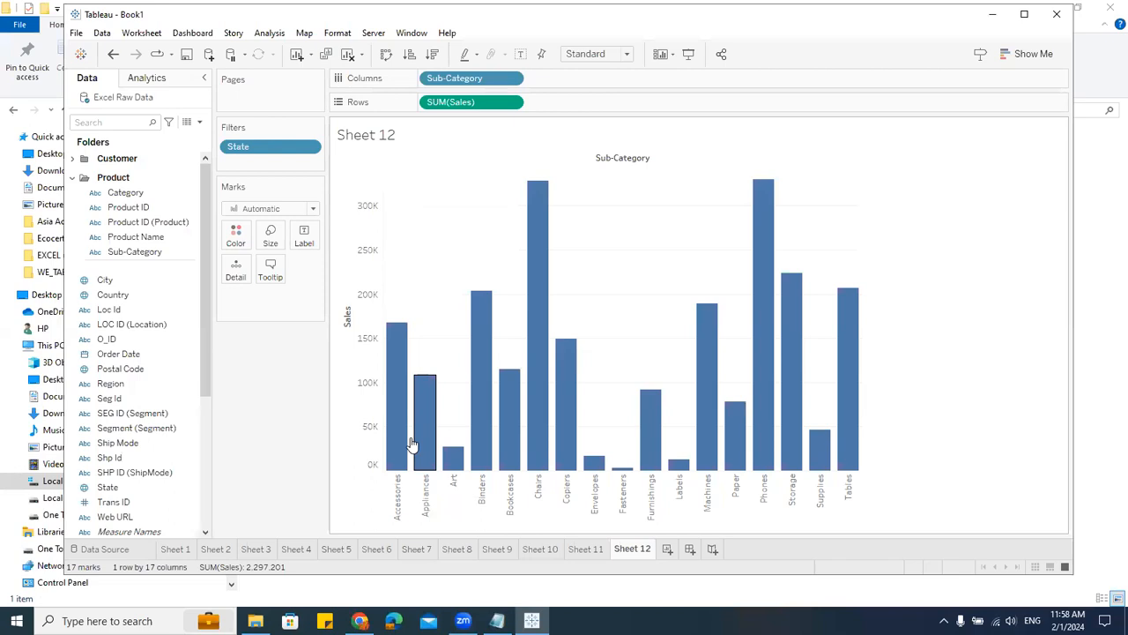
{"action": "left_click", "coordinate": [309, 146]}
{"action": "left_click", "coordinate": [297, 164]}
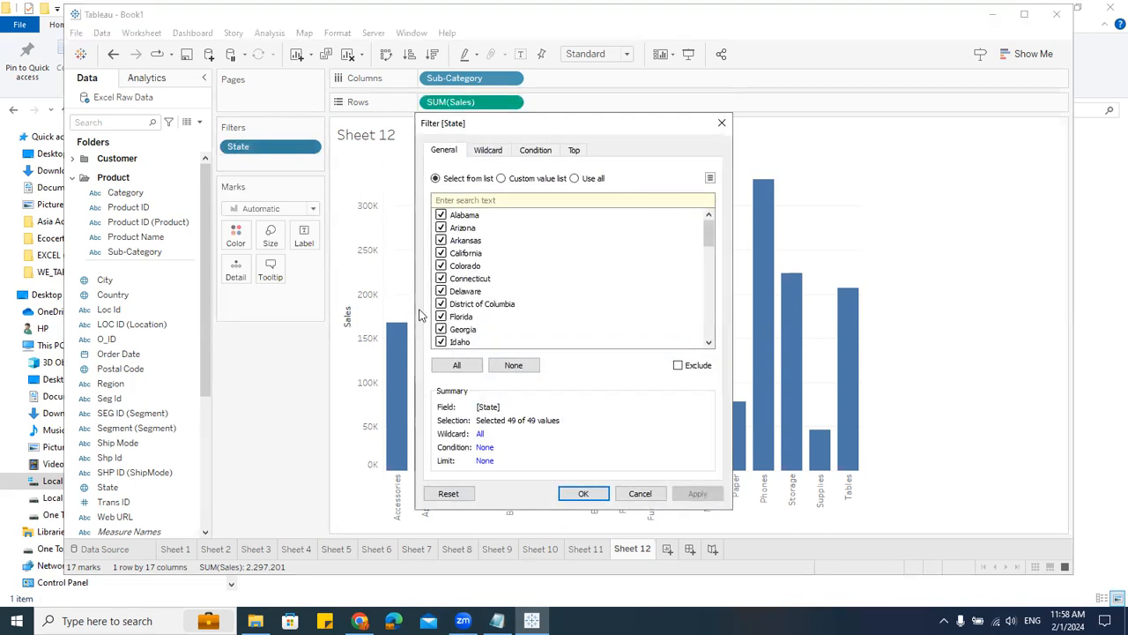
{"action": "left_click", "coordinate": [498, 152]}
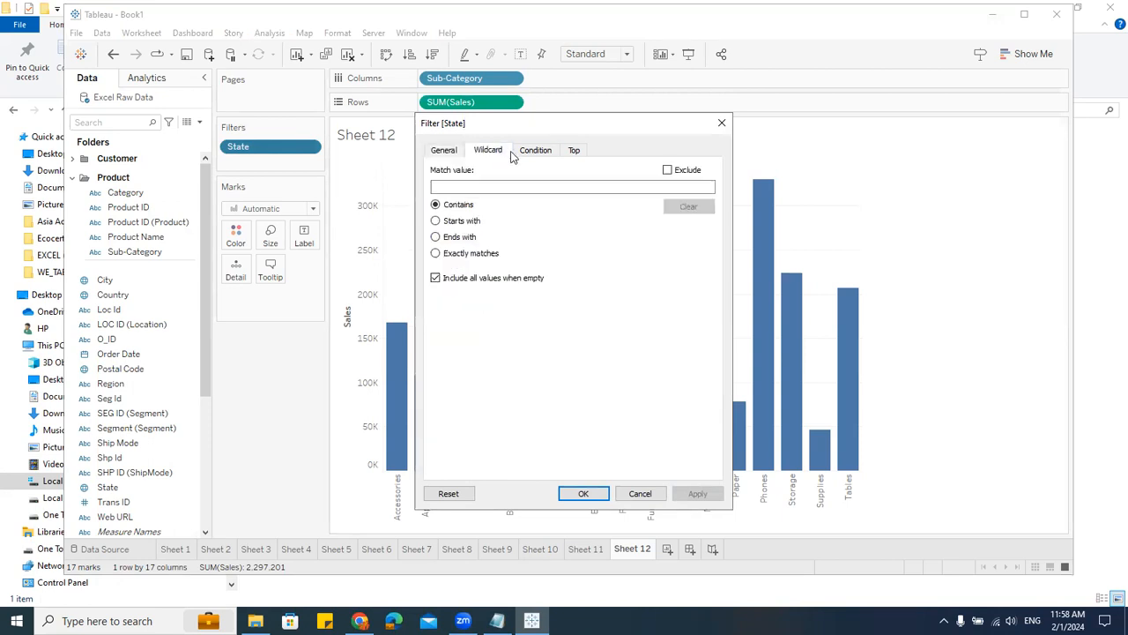
{"action": "left_click", "coordinate": [533, 151]}
{"action": "left_click", "coordinate": [573, 150]}
{"action": "left_click", "coordinate": [489, 151]}
{"action": "left_click", "coordinate": [460, 221]}
{"action": "left_click", "coordinate": [465, 188]}
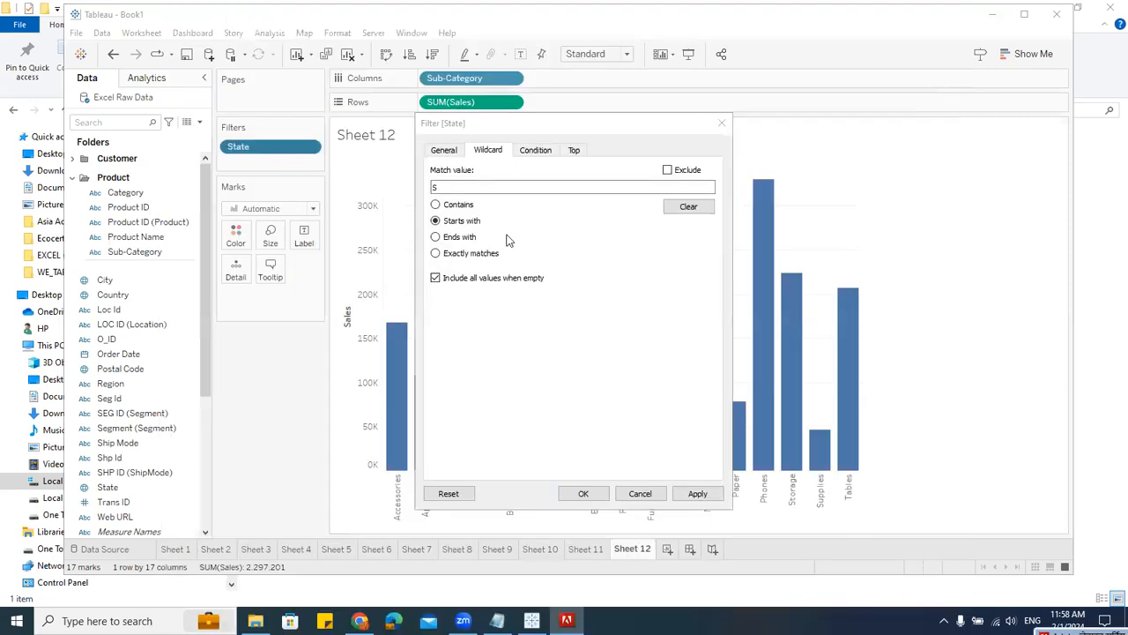
{"action": "left_click", "coordinate": [585, 492]}
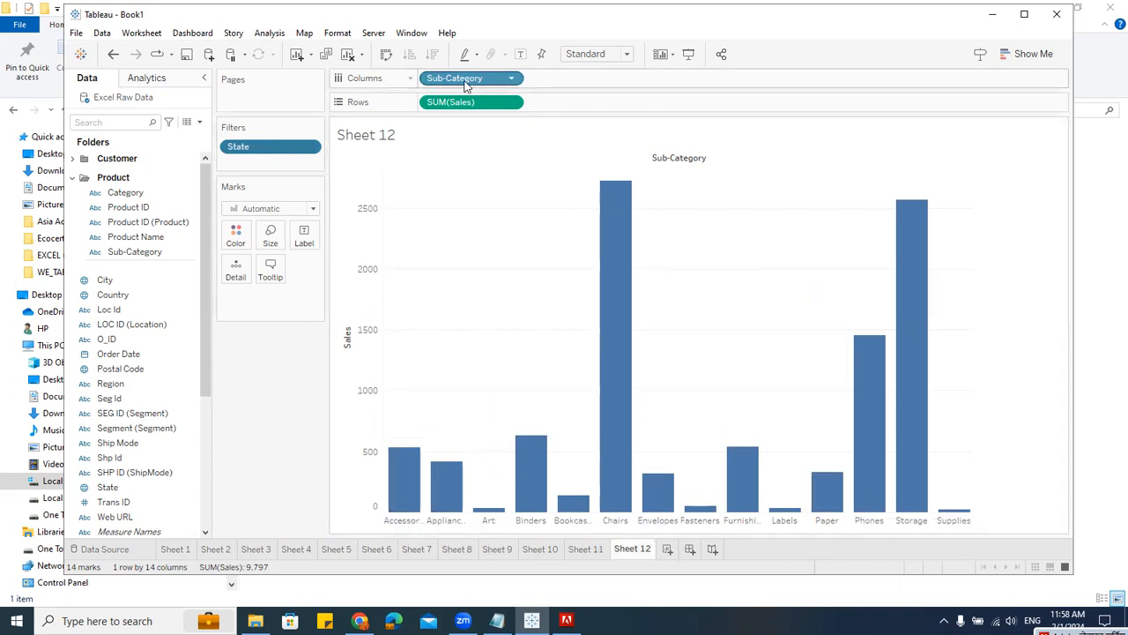
Step: Replace Sub-Category on Columns with State
{"action": "left_click_drag", "start_coordinate": [465, 79], "coordinate": [264, 432]}
{"action": "left_click_drag", "start_coordinate": [255, 153], "coordinate": [466, 534]}
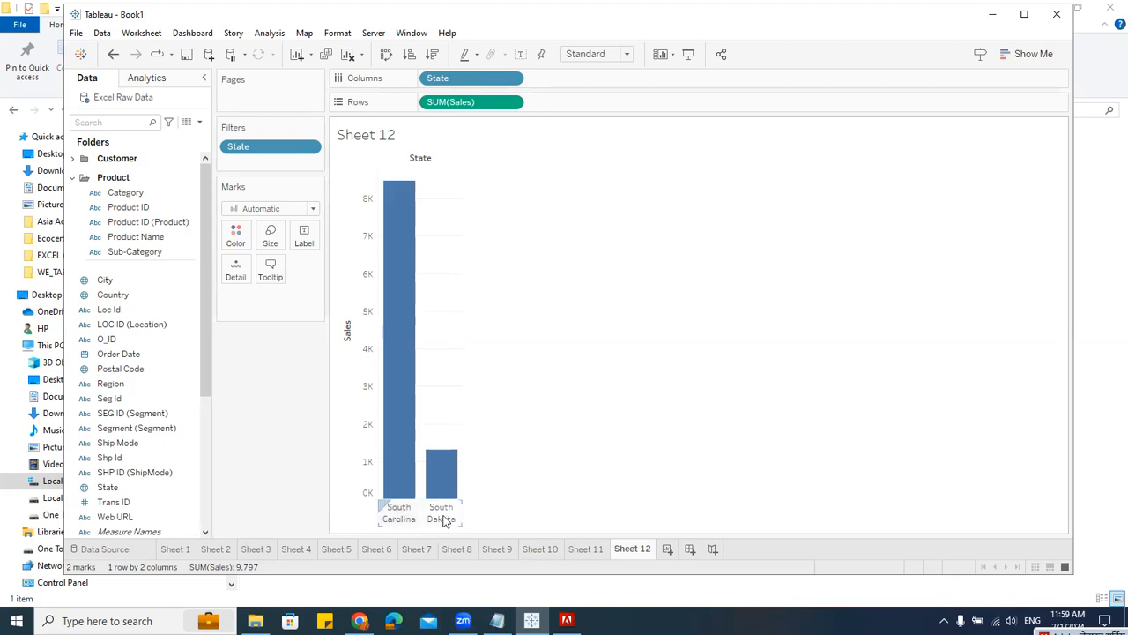
Step: Change the State wildcard filter to match names ending with s, then widen the bars
{"action": "left_click", "coordinate": [309, 147]}
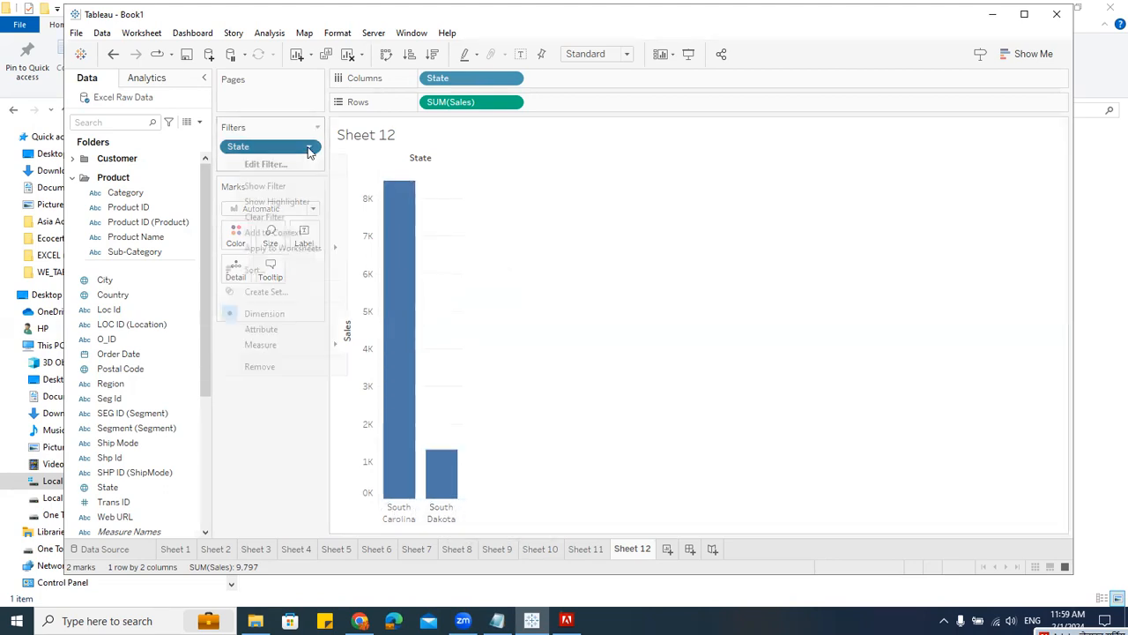
{"action": "left_click", "coordinate": [269, 165]}
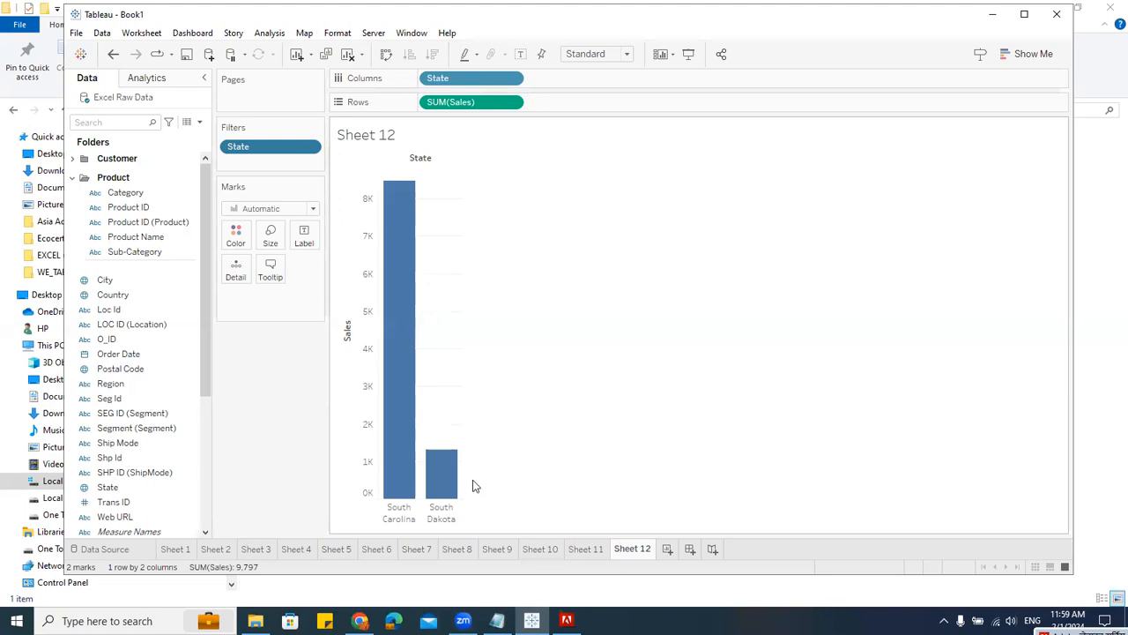
{"action": "left_click", "coordinate": [309, 147]}
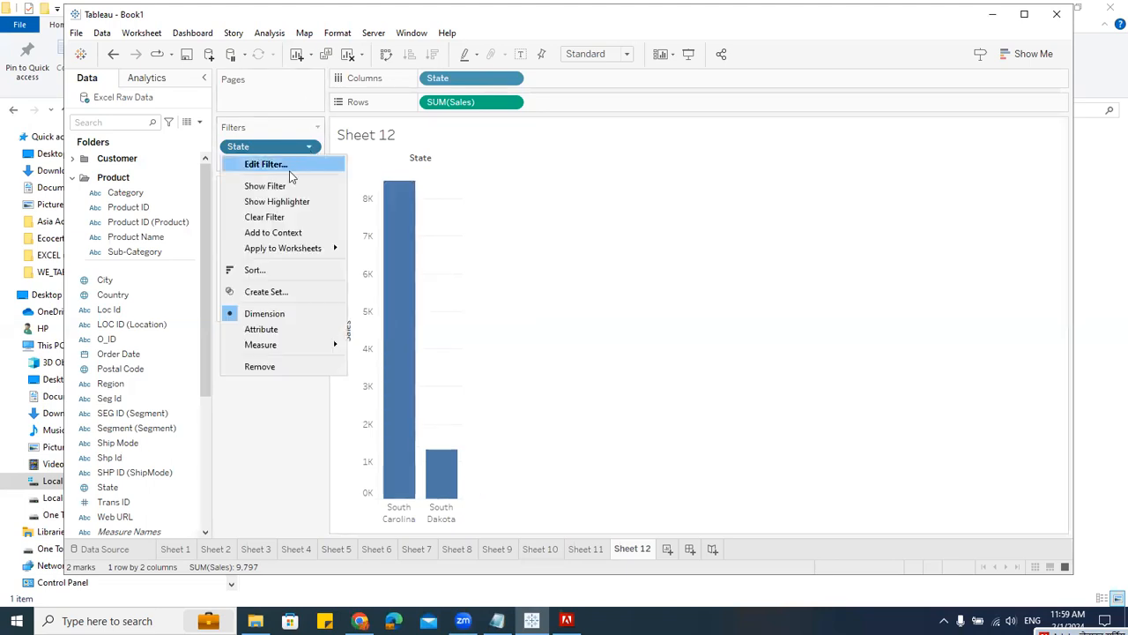
{"action": "left_click", "coordinate": [287, 166]}
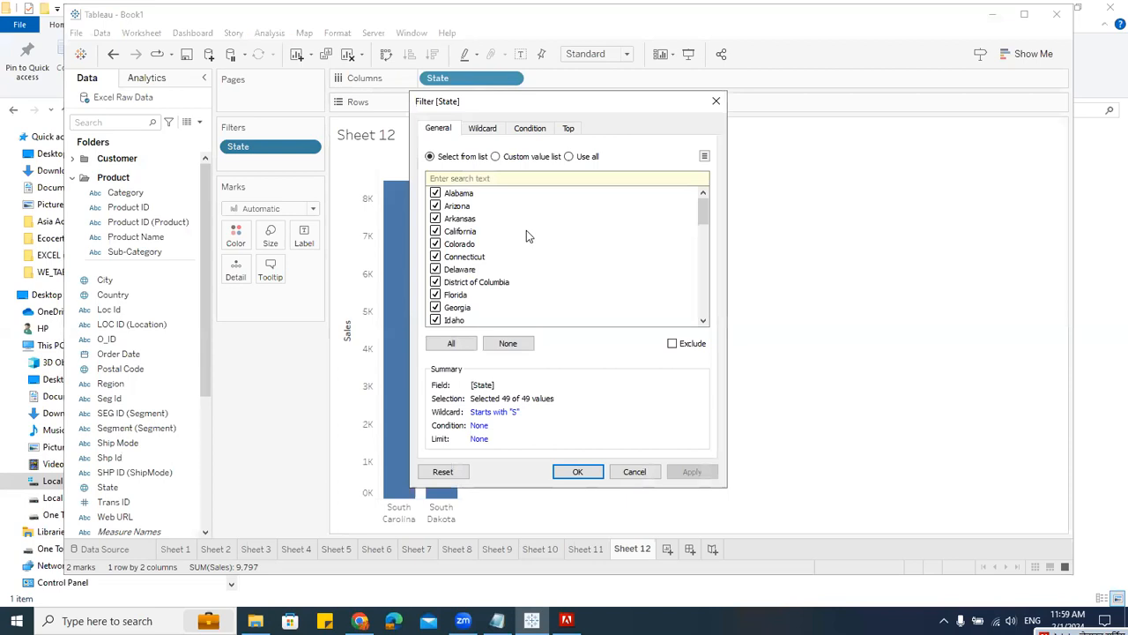
{"action": "left_click", "coordinate": [490, 130]}
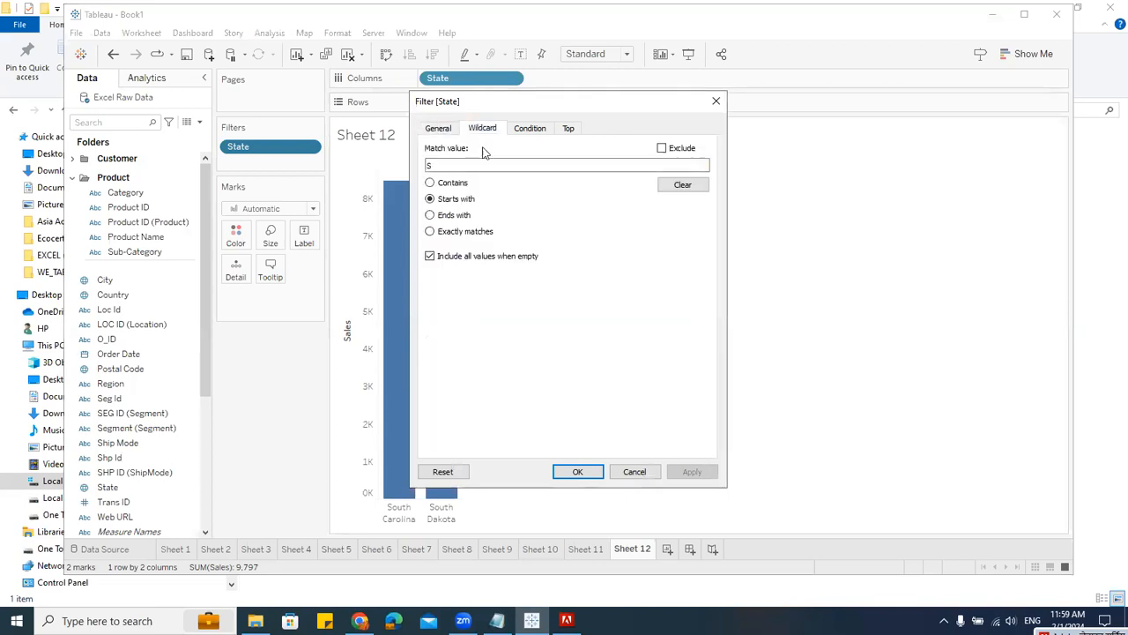
{"action": "left_click", "coordinate": [465, 220]}
{"action": "left_click_drag", "start_coordinate": [453, 168], "coordinate": [411, 166]}
{"action": "key", "text": "BackSpace"}
{"action": "type", "text": "s"}
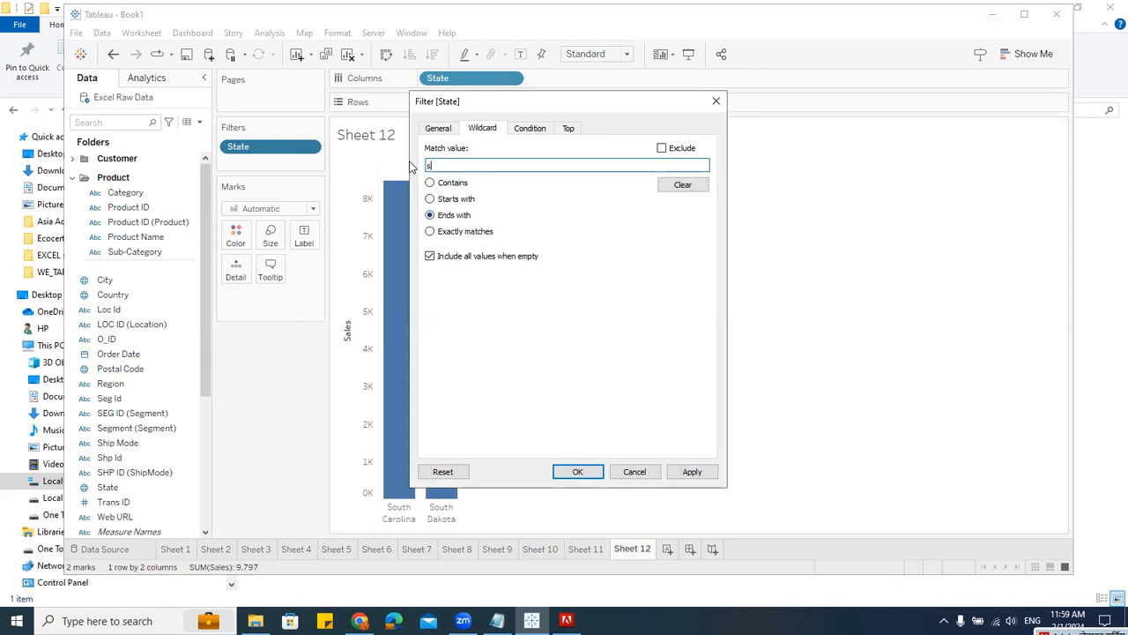
{"action": "left_click", "coordinate": [582, 471]}
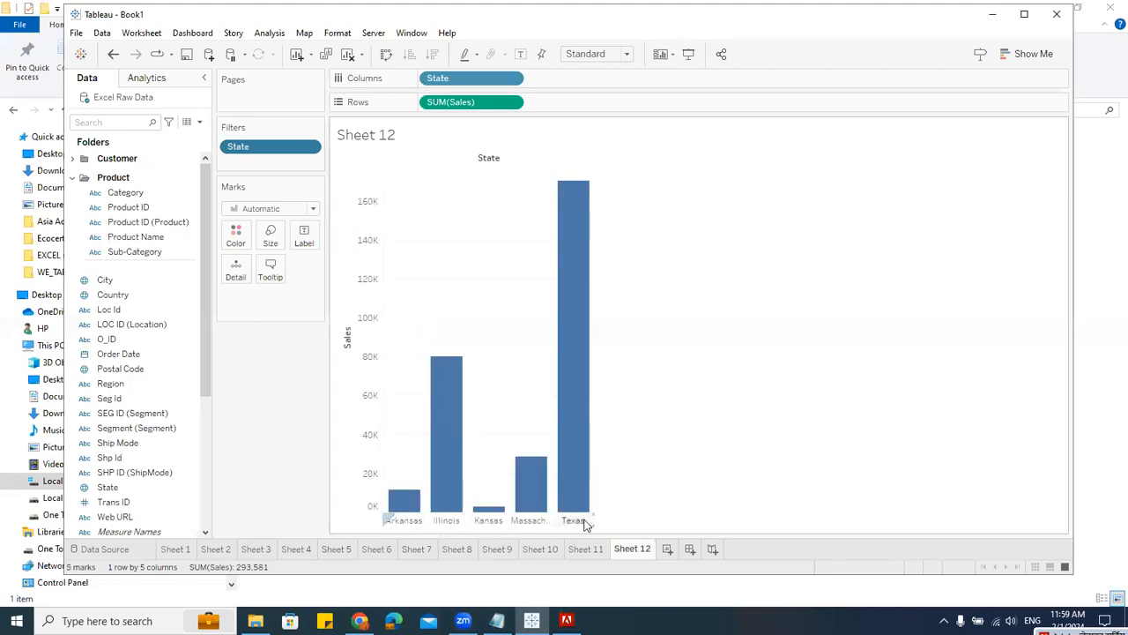
{"action": "left_click_drag", "start_coordinate": [594, 320], "coordinate": [764, 319]}
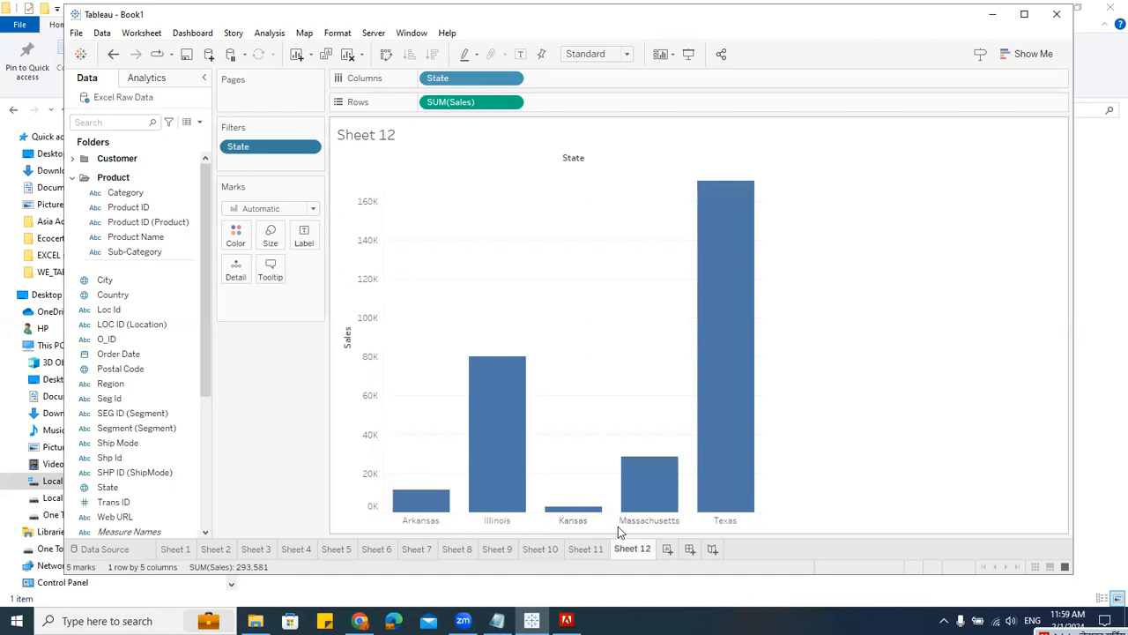
Step: Reopen the State filter and clear its wildcard match value
{"action": "left_click", "coordinate": [309, 146]}
{"action": "left_click", "coordinate": [289, 161]}
{"action": "left_click", "coordinate": [487, 128]}
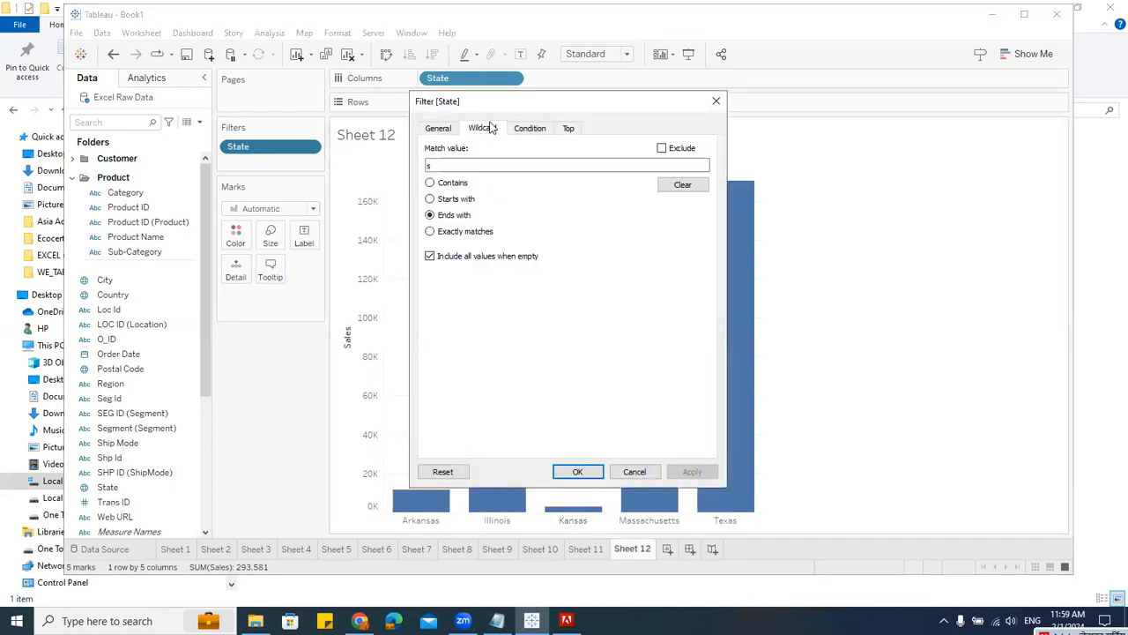
{"action": "left_click", "coordinate": [450, 199]}
{"action": "left_click", "coordinate": [450, 218]}
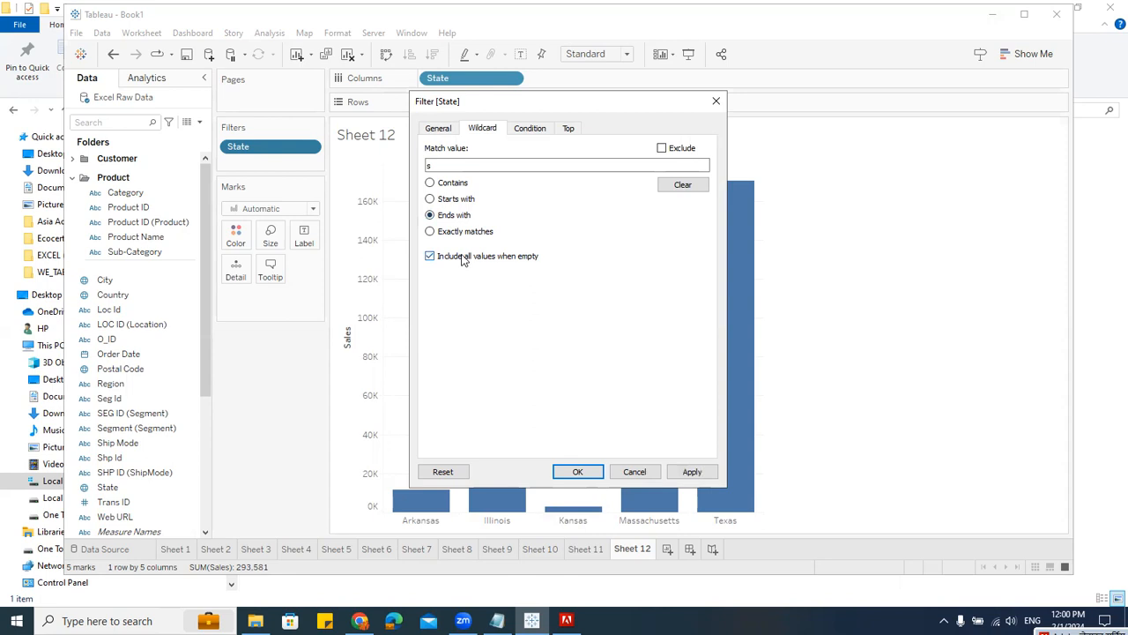
{"action": "left_click", "coordinate": [670, 186]}
Step: Add a State filter condition keeping states whose sum of Sales is at least 5000
{"action": "left_click", "coordinate": [529, 130]}
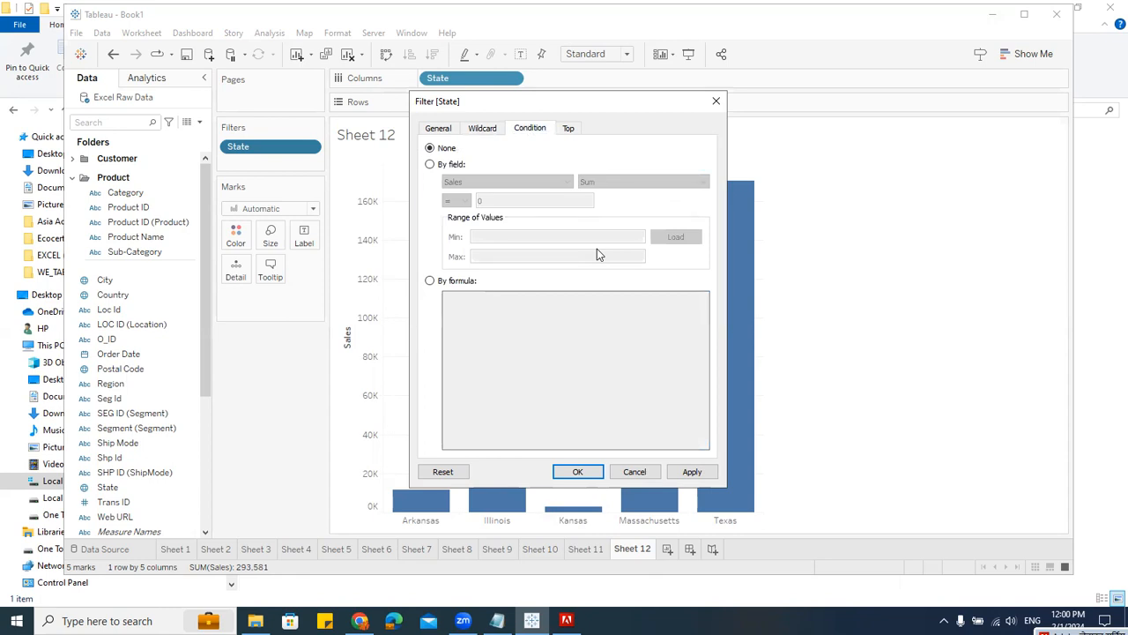
{"action": "left_click", "coordinate": [457, 168]}
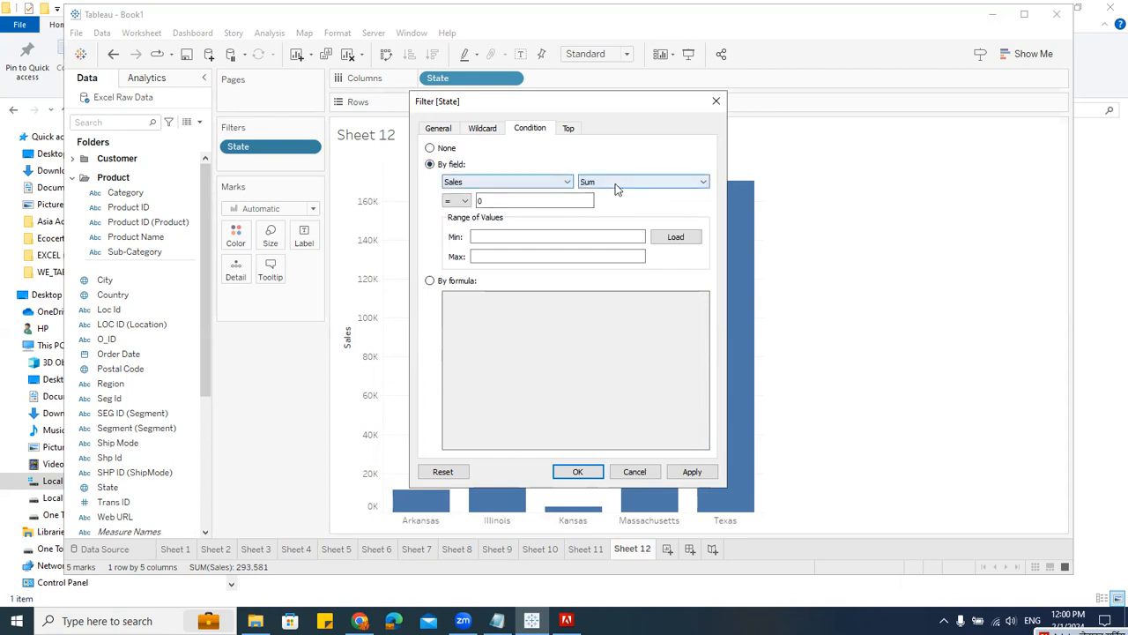
{"action": "left_click", "coordinate": [457, 201]}
{"action": "left_click", "coordinate": [452, 258]}
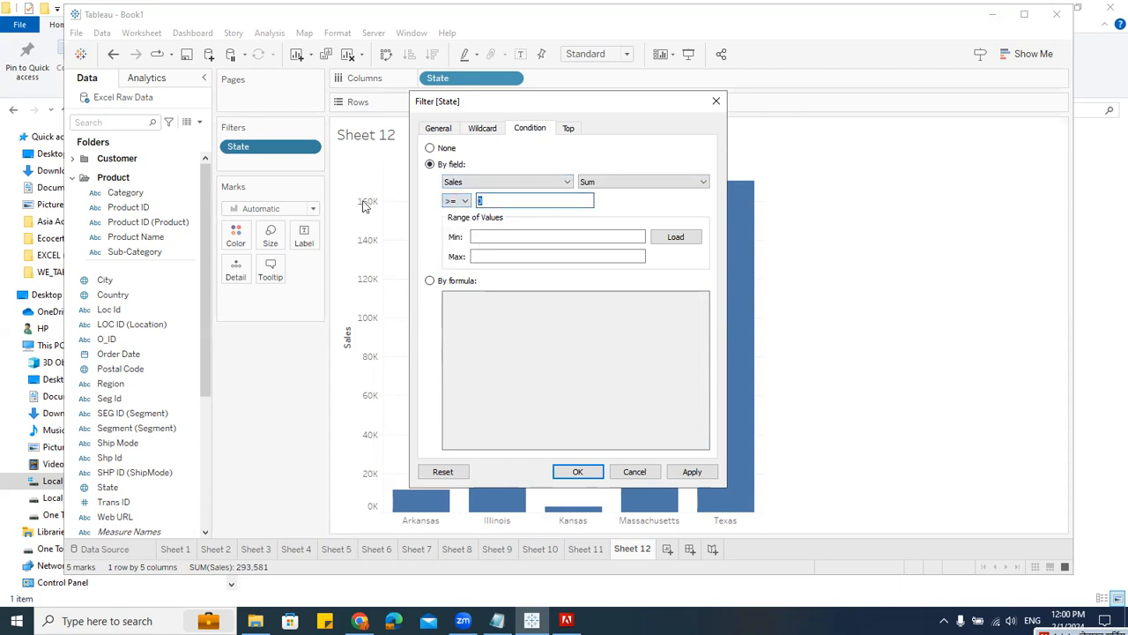
{"action": "type", "text": "2"}
{"action": "left_click_drag", "start_coordinate": [513, 200], "coordinate": [398, 206]}
{"action": "type", "text": "5000"}
{"action": "left_click", "coordinate": [579, 472]}
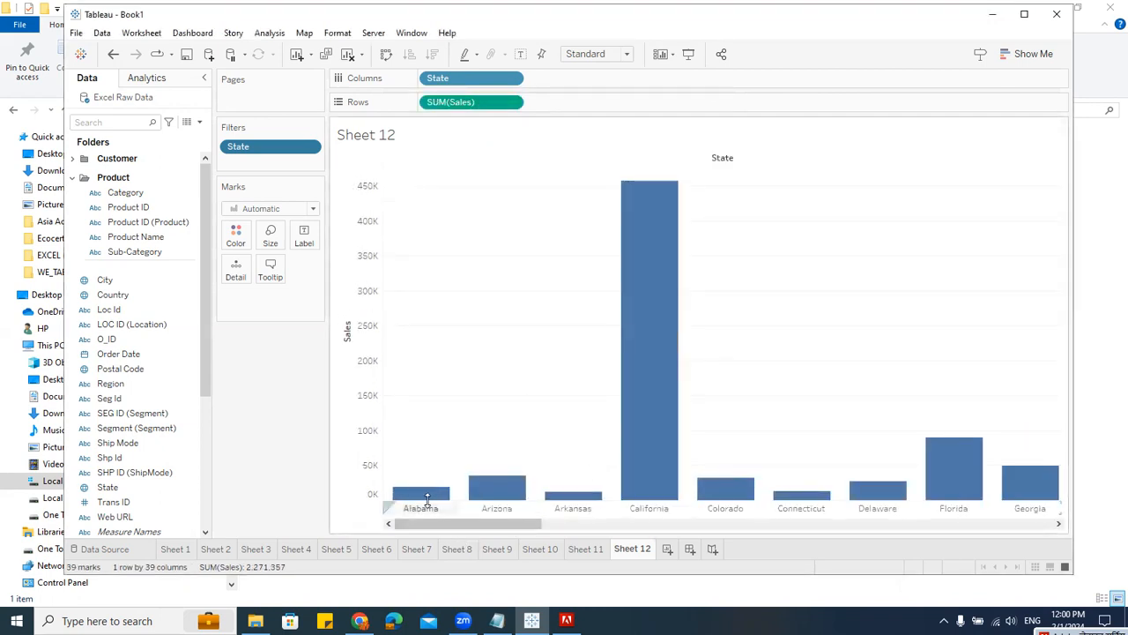
Step: Raise the State filter condition to a sum of Sales of at least 50000
{"action": "mouse_move", "coordinate": [430, 497]}
{"action": "left_click_drag", "start_coordinate": [529, 524], "coordinate": [247, 589]}
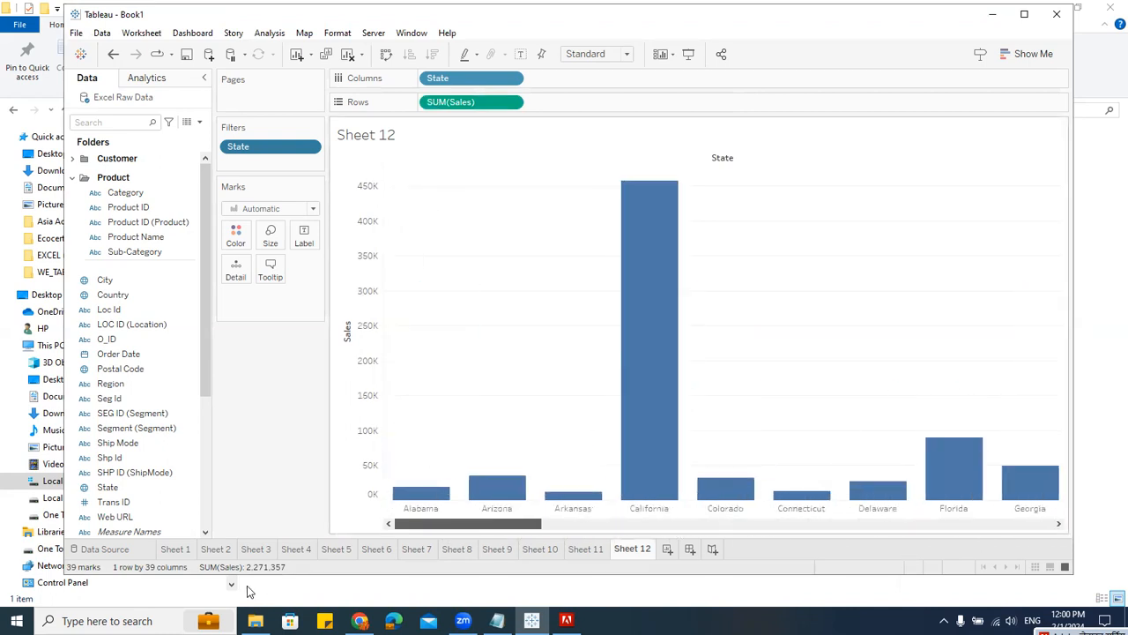
{"action": "left_click", "coordinate": [308, 147]}
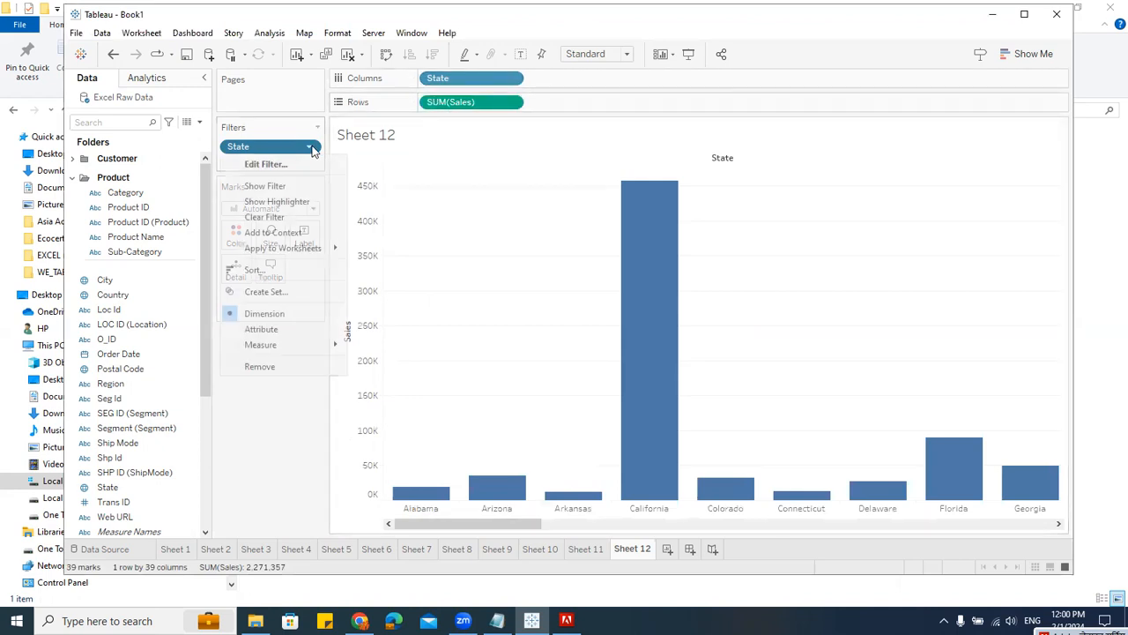
{"action": "left_click", "coordinate": [291, 165]}
{"action": "left_click", "coordinate": [529, 130]}
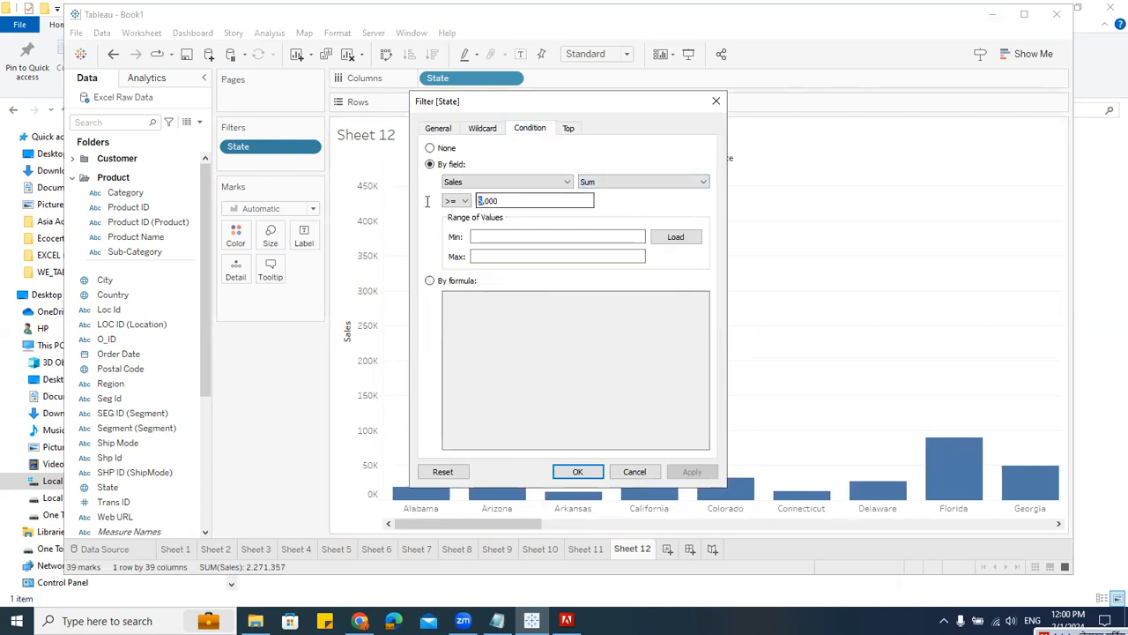
{"action": "key", "text": "Right"}
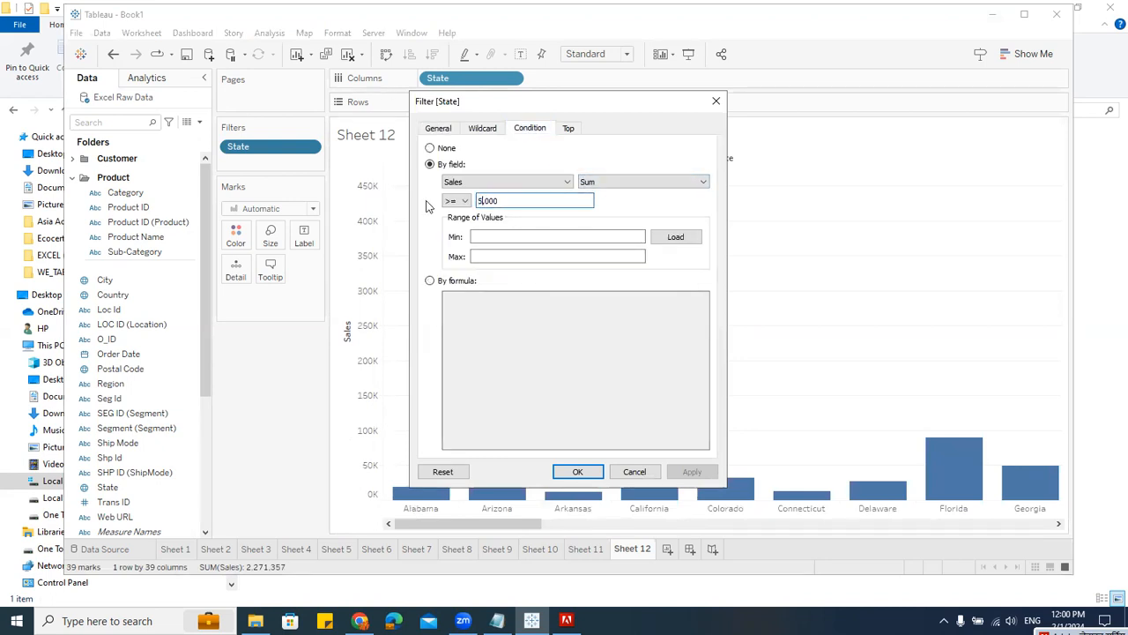
{"action": "key", "text": "Delete"}
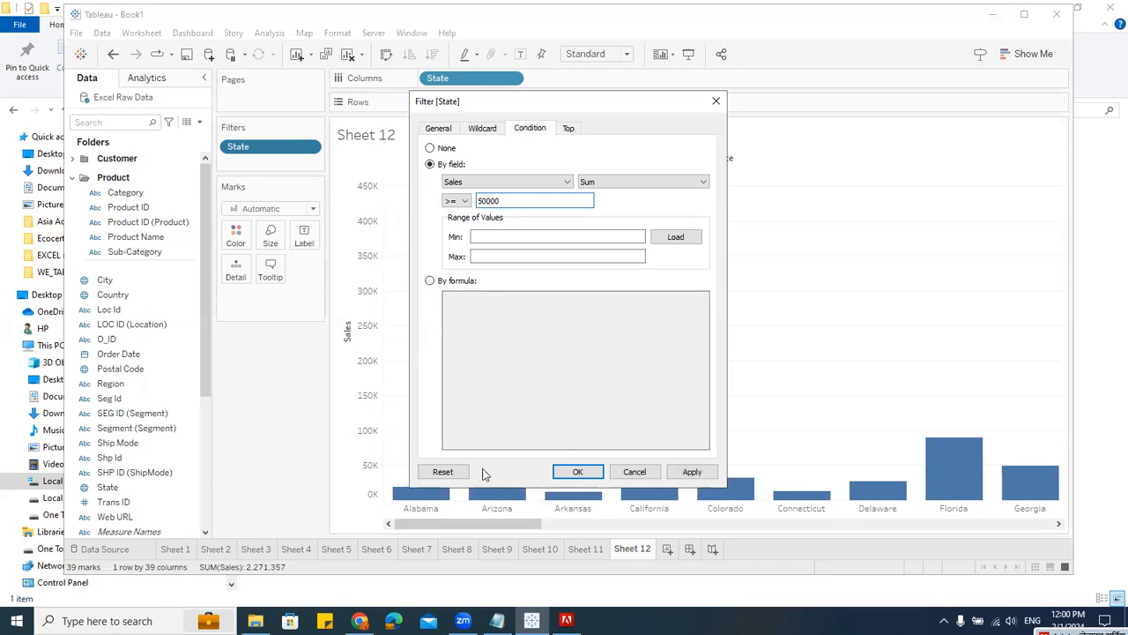
{"action": "left_click", "coordinate": [577, 471]}
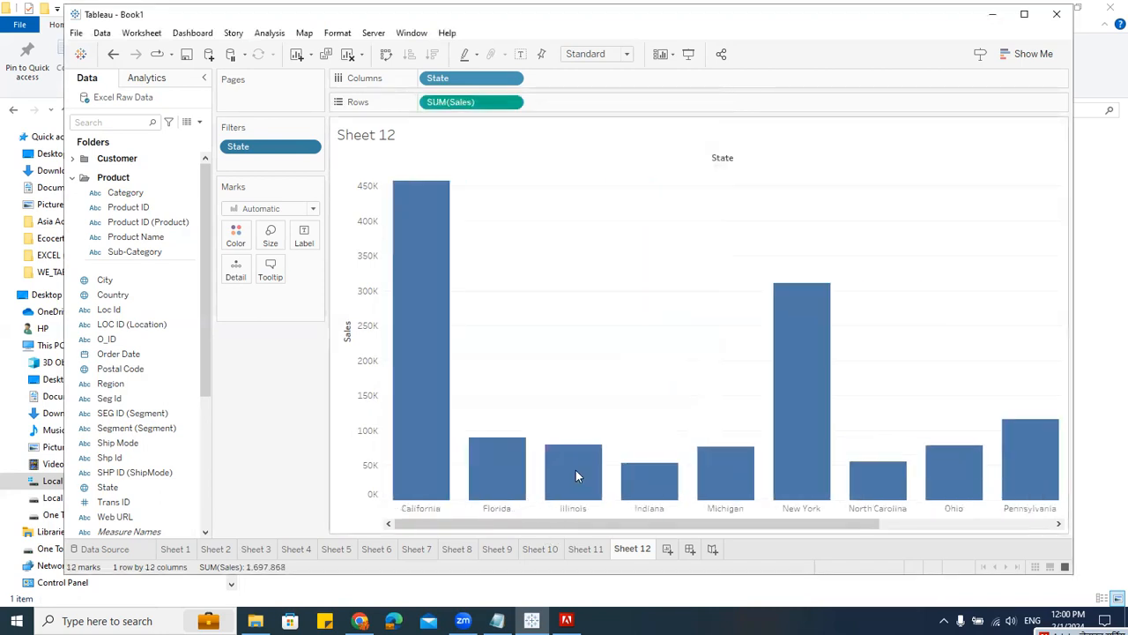
{"action": "left_click_drag", "start_coordinate": [832, 522], "coordinate": [328, 574]}
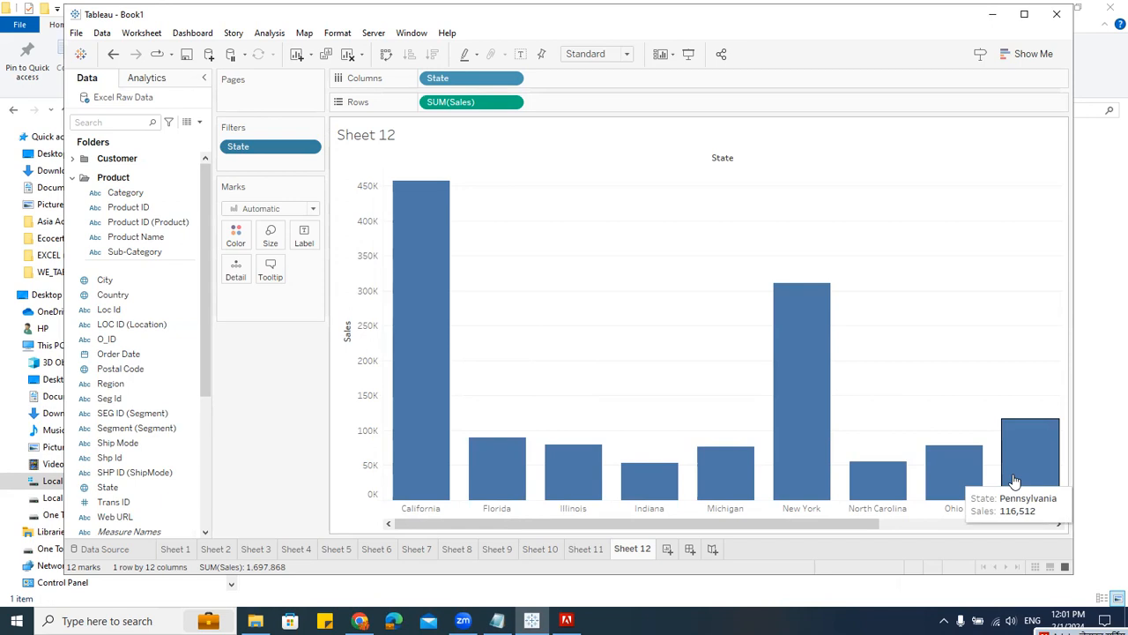
Step: Open the State filter and review its condition settings and summary
{"action": "left_click", "coordinate": [310, 146]}
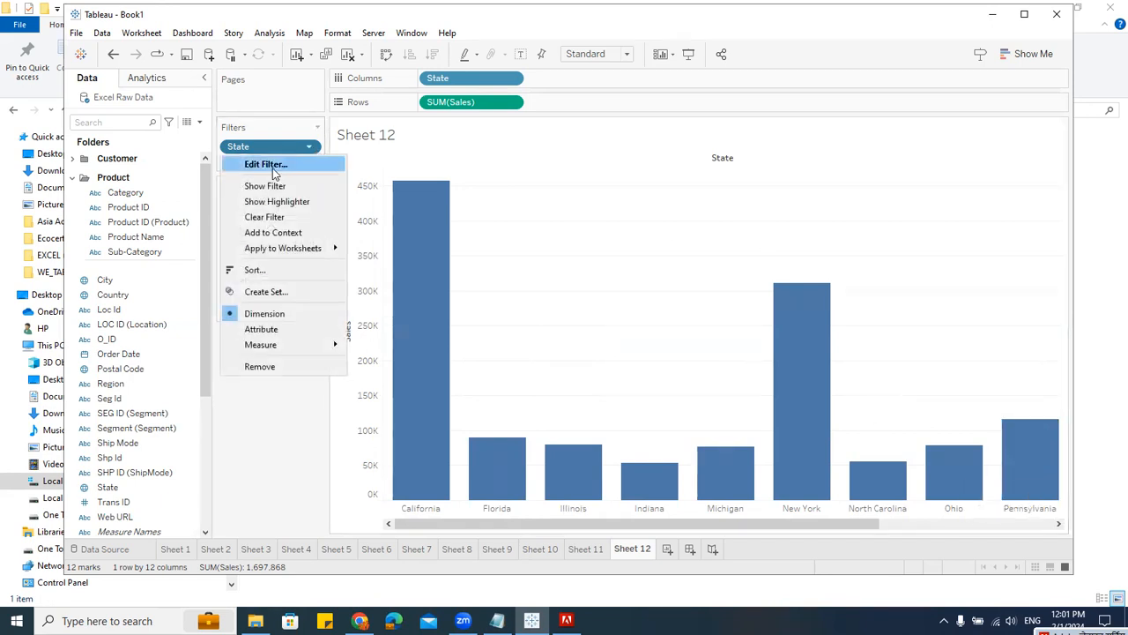
{"action": "left_click", "coordinate": [265, 164]}
{"action": "left_click", "coordinate": [536, 129]}
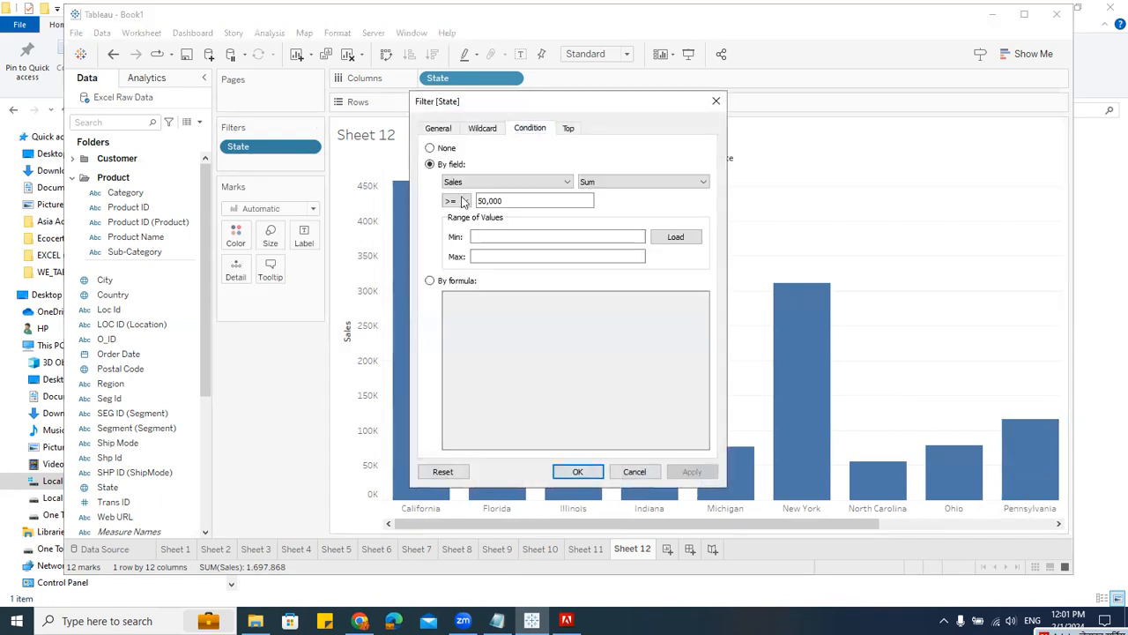
{"action": "left_click", "coordinate": [441, 129]}
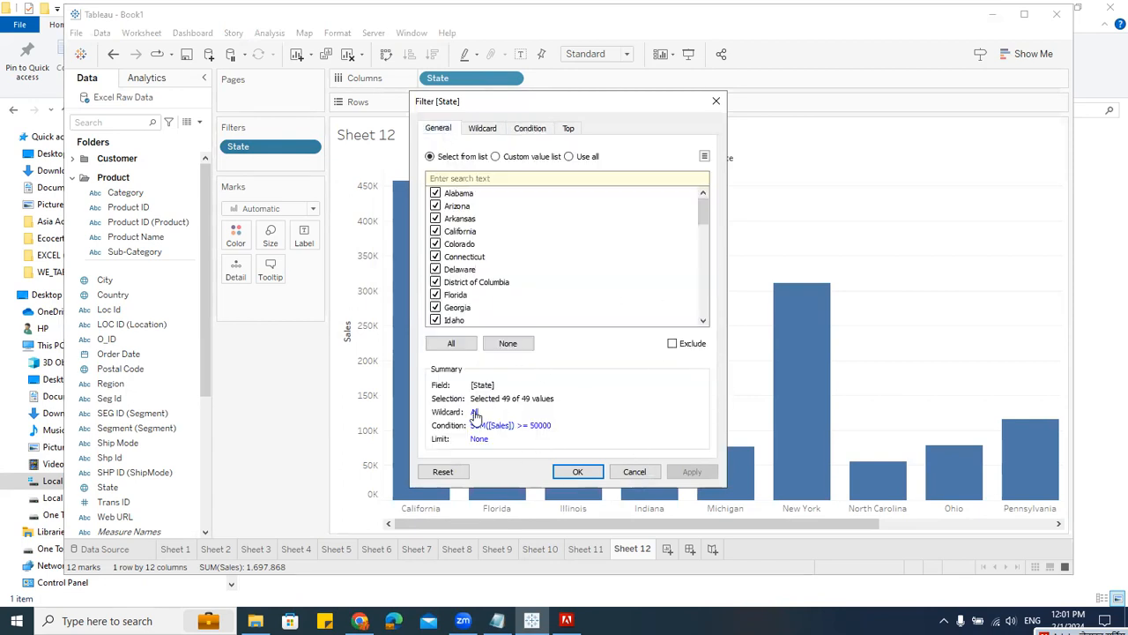
{"action": "left_click", "coordinate": [529, 128]}
{"action": "left_click", "coordinate": [462, 148]}
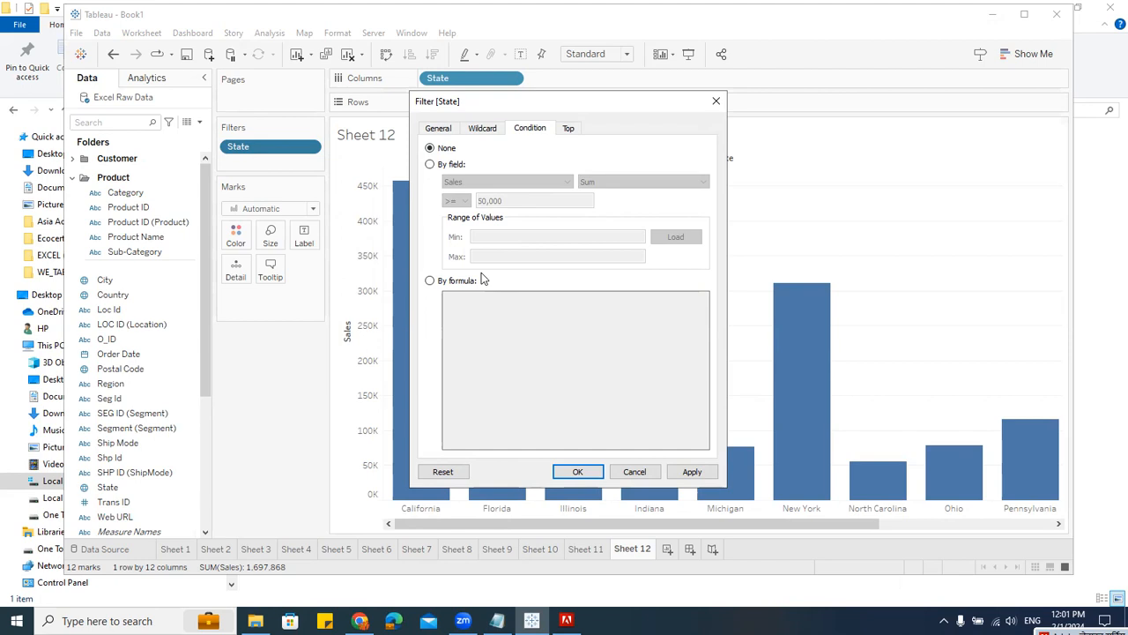
{"action": "left_click", "coordinate": [437, 164]}
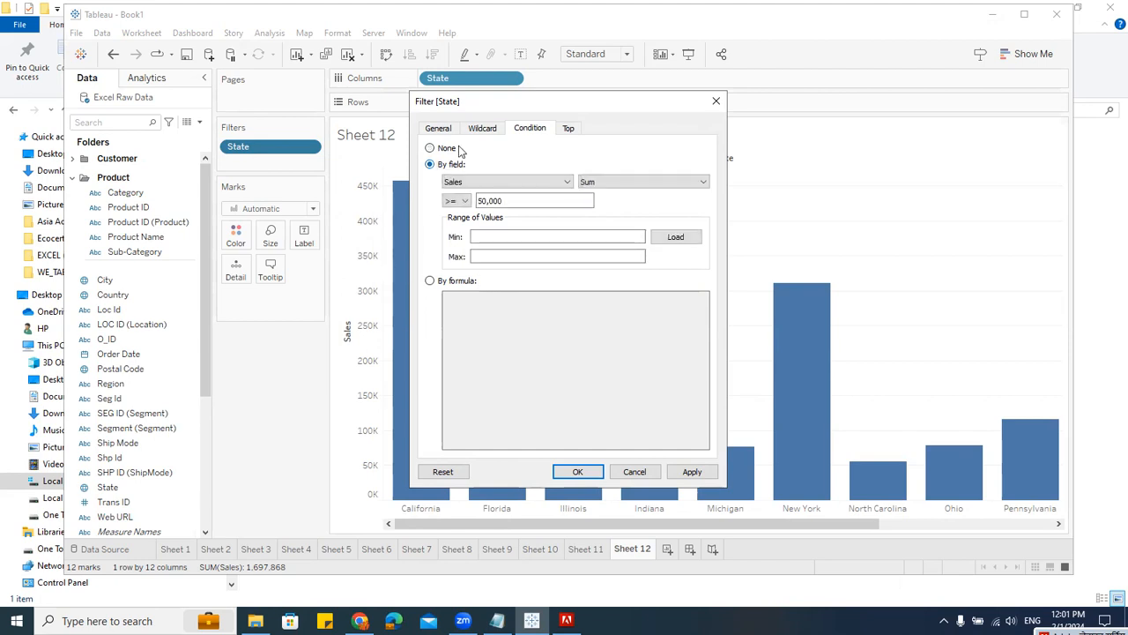
{"action": "left_click", "coordinate": [449, 132]}
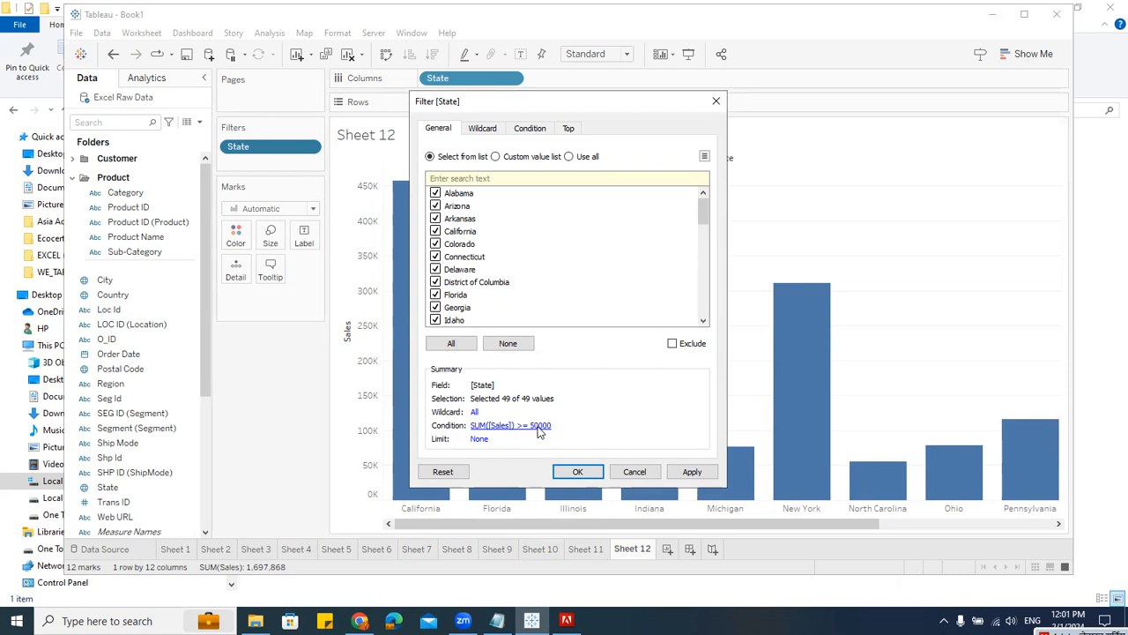
Step: Remove the State filter's condition and limit it to the top 10 states by sum of Sales
{"action": "left_click", "coordinate": [526, 129]}
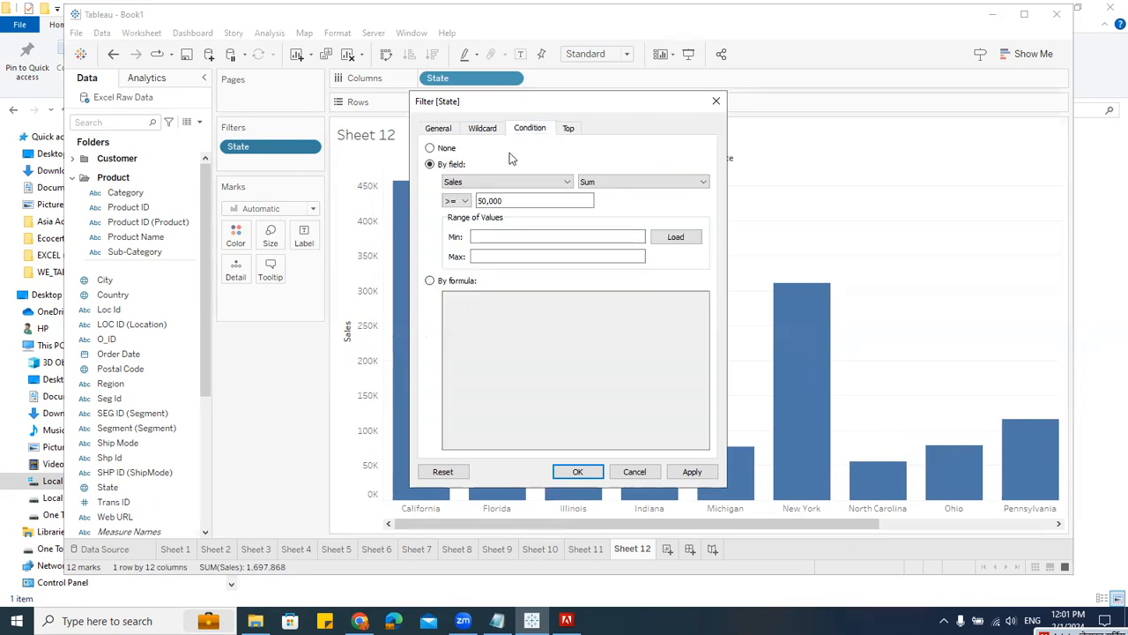
{"action": "left_click", "coordinate": [433, 148]}
{"action": "left_click", "coordinate": [438, 128]}
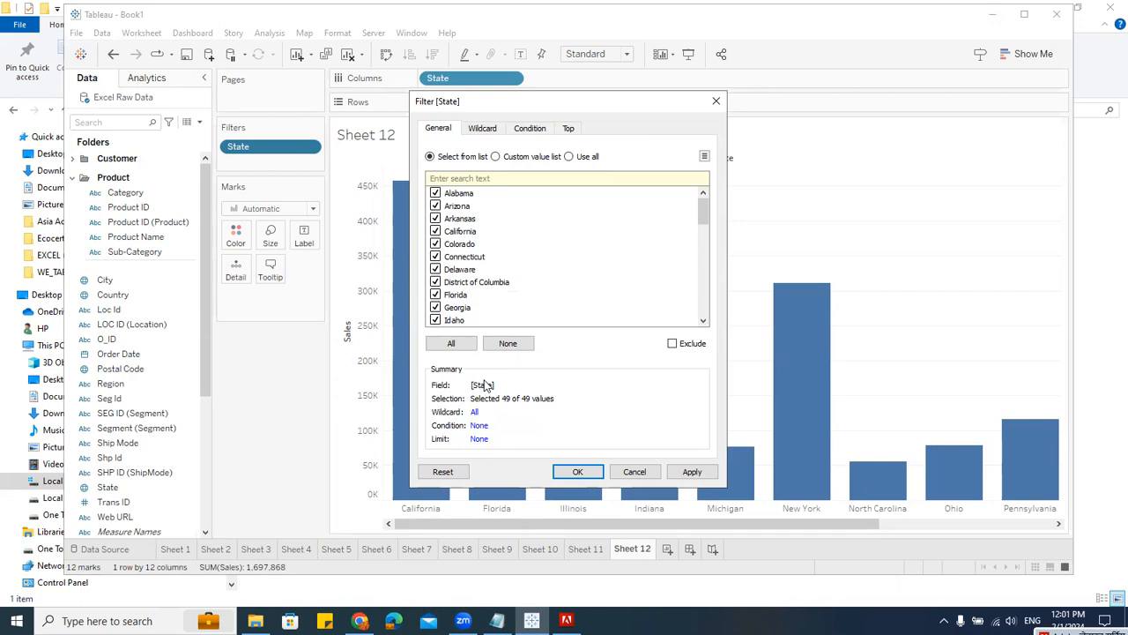
{"action": "left_click", "coordinate": [569, 130]}
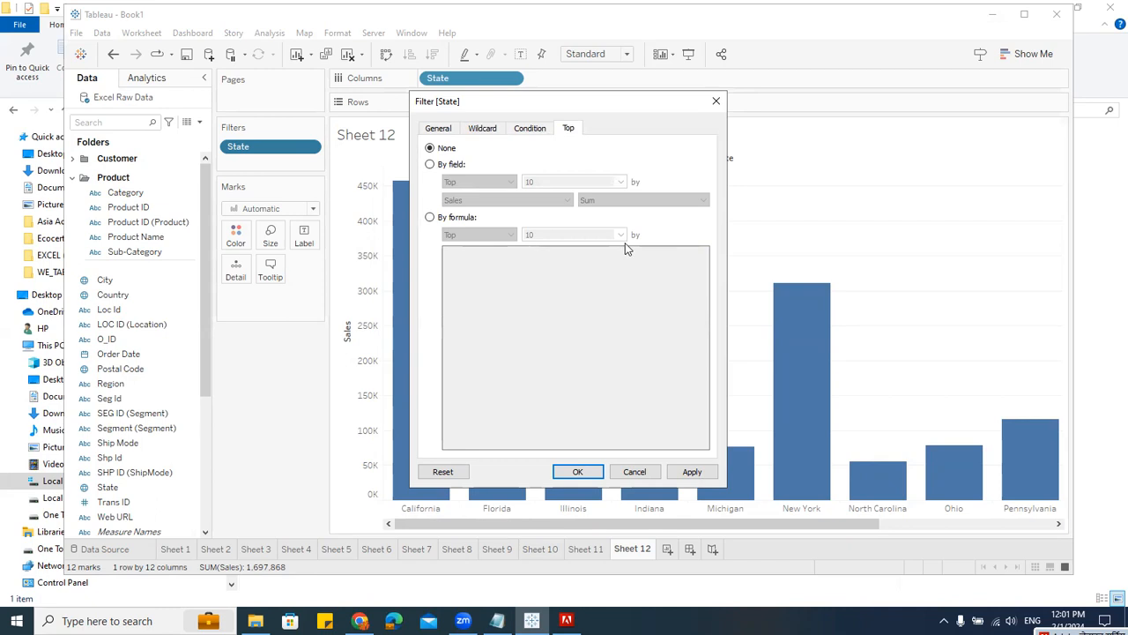
{"action": "left_click", "coordinate": [431, 165]}
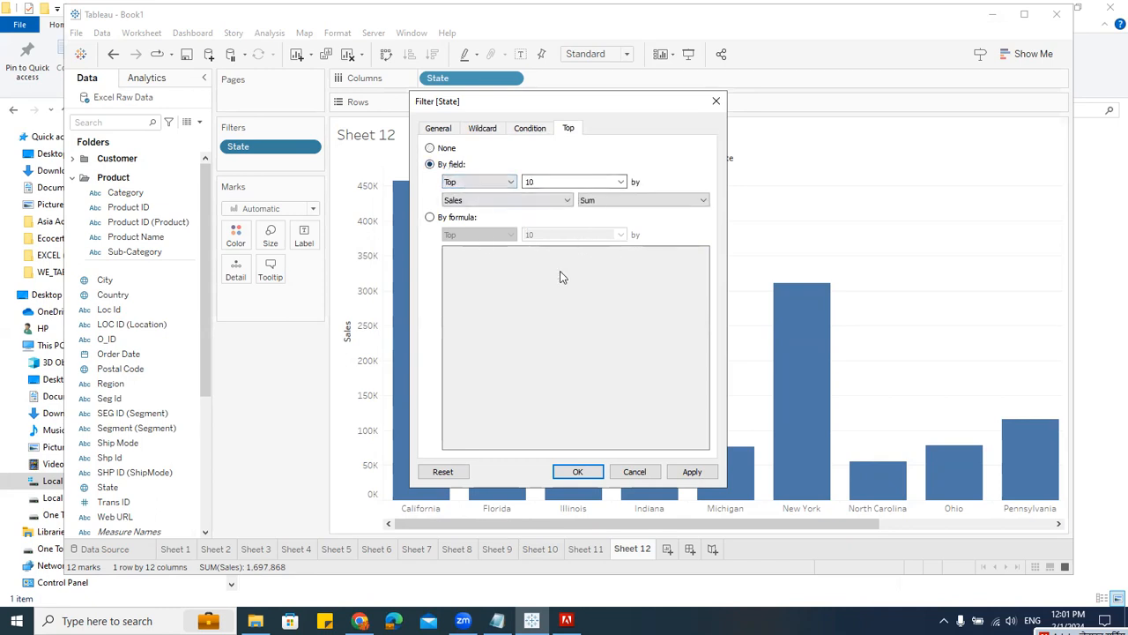
{"action": "left_click", "coordinate": [598, 477]}
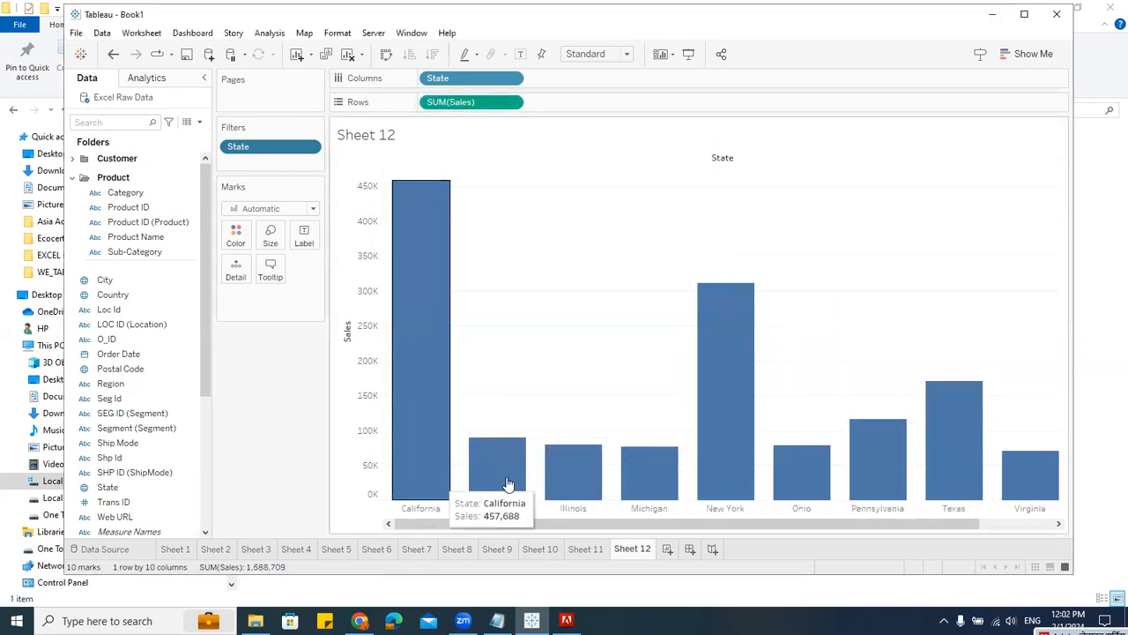
Step: Sort the state bars by Sales in descending order
{"action": "left_click_drag", "start_coordinate": [695, 521], "coordinate": [588, 549]}
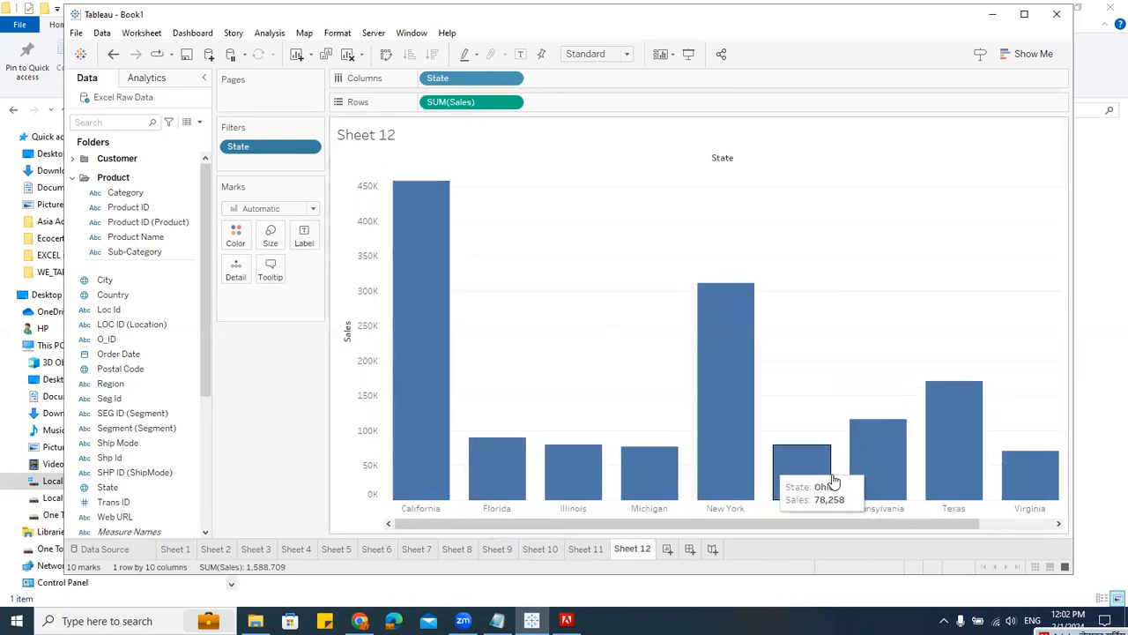
{"action": "left_click_drag", "start_coordinate": [950, 525], "coordinate": [1068, 434]}
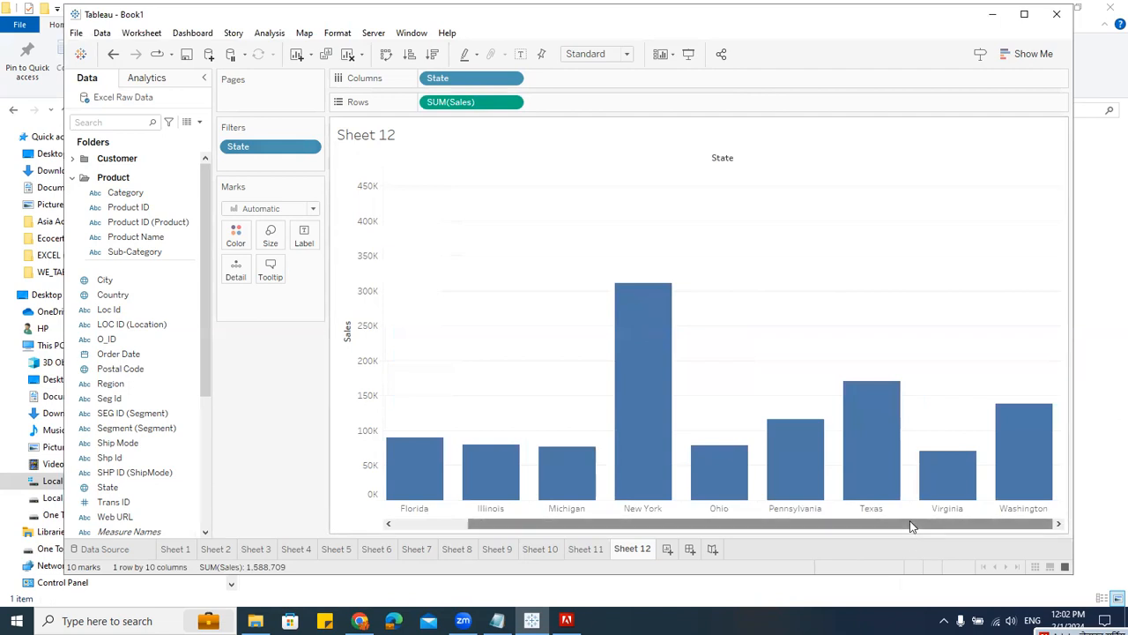
{"action": "left_click_drag", "start_coordinate": [474, 526], "coordinate": [338, 530]}
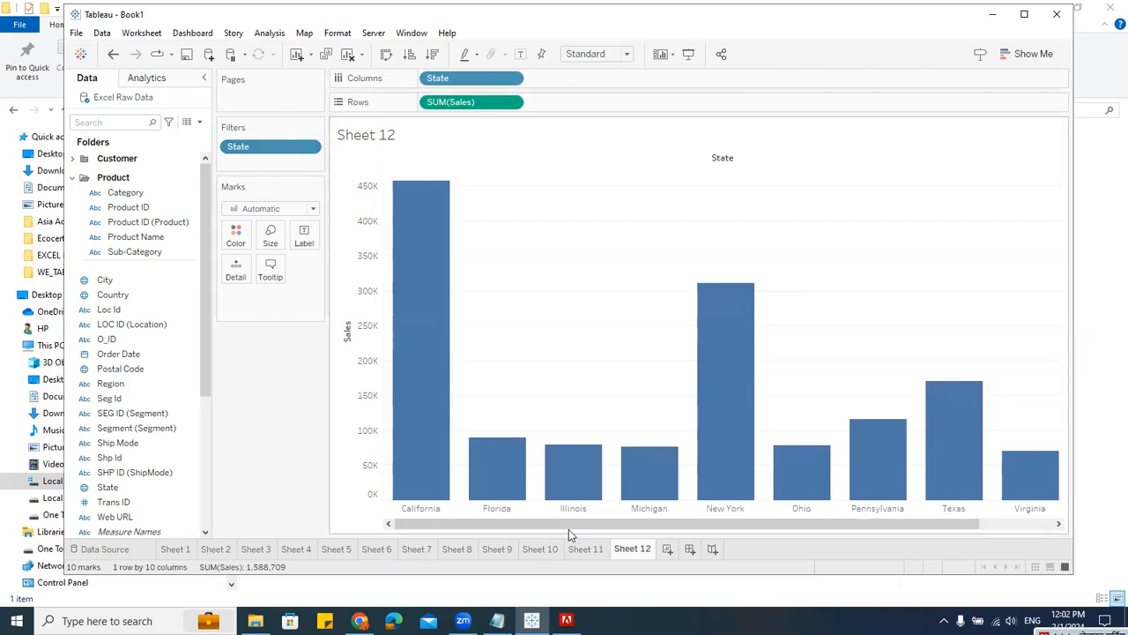
{"action": "left_click", "coordinate": [346, 315]}
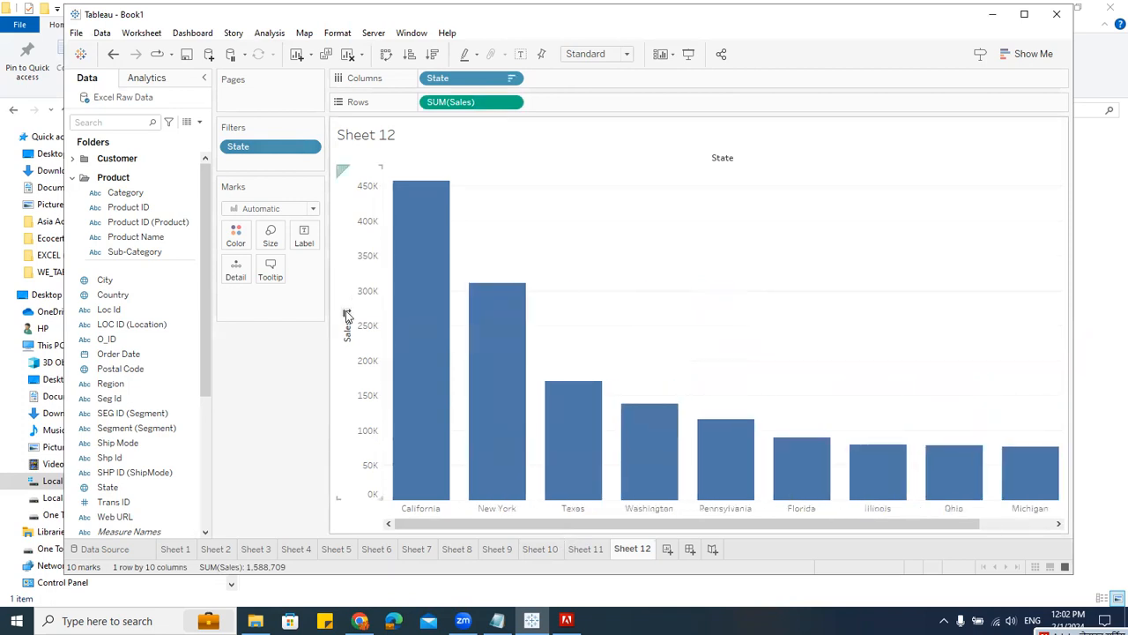
{"action": "left_click_drag", "start_coordinate": [547, 526], "coordinate": [349, 552]}
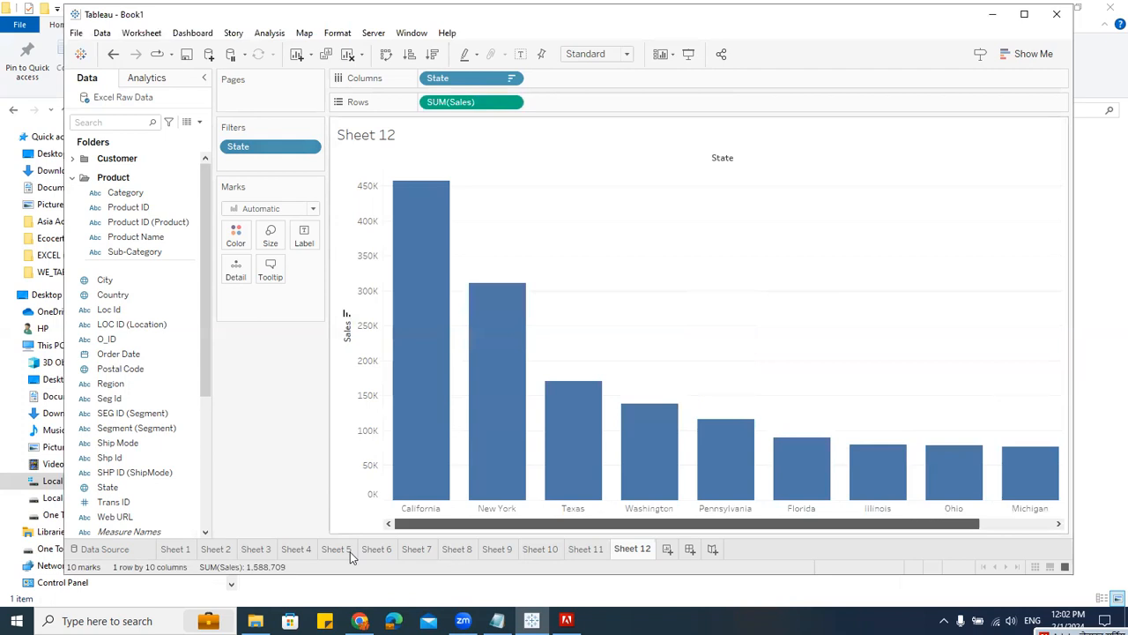
Step: Change the State filter's top limit to 5 states by sum of Sales
{"action": "left_click", "coordinate": [315, 146]}
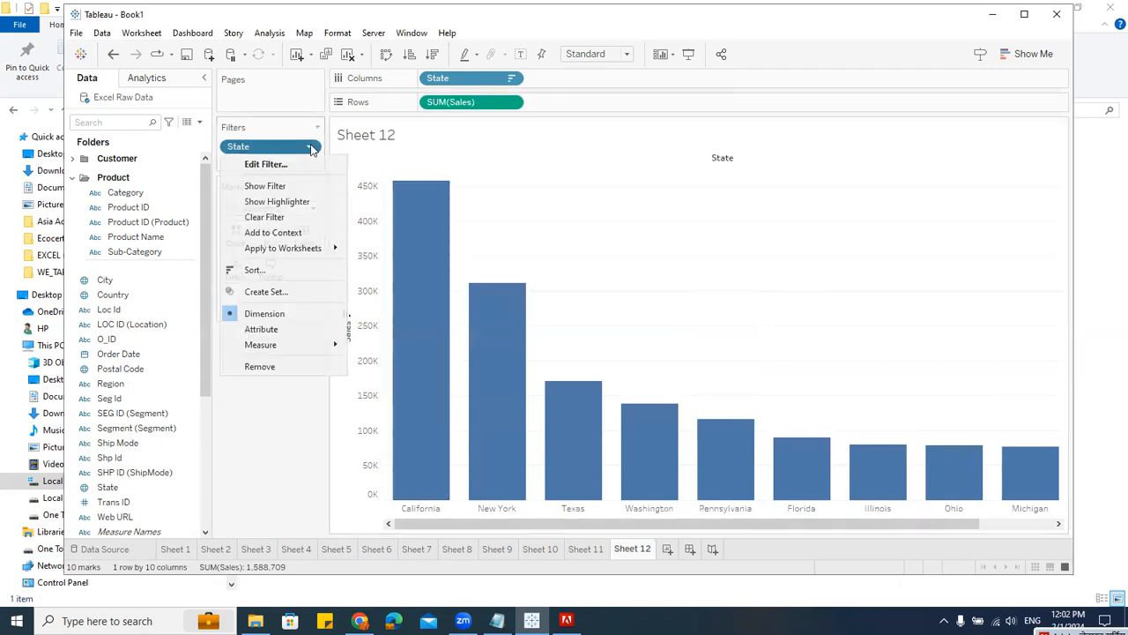
{"action": "left_click", "coordinate": [306, 165]}
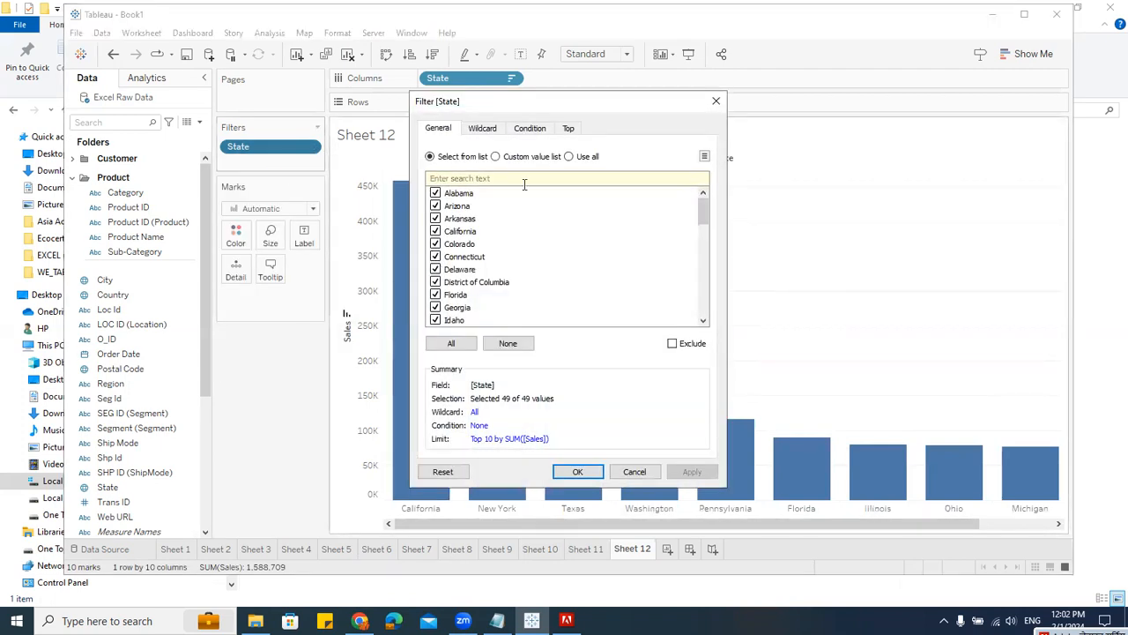
{"action": "left_click", "coordinate": [568, 128]}
{"action": "key", "text": "BackSpace"}
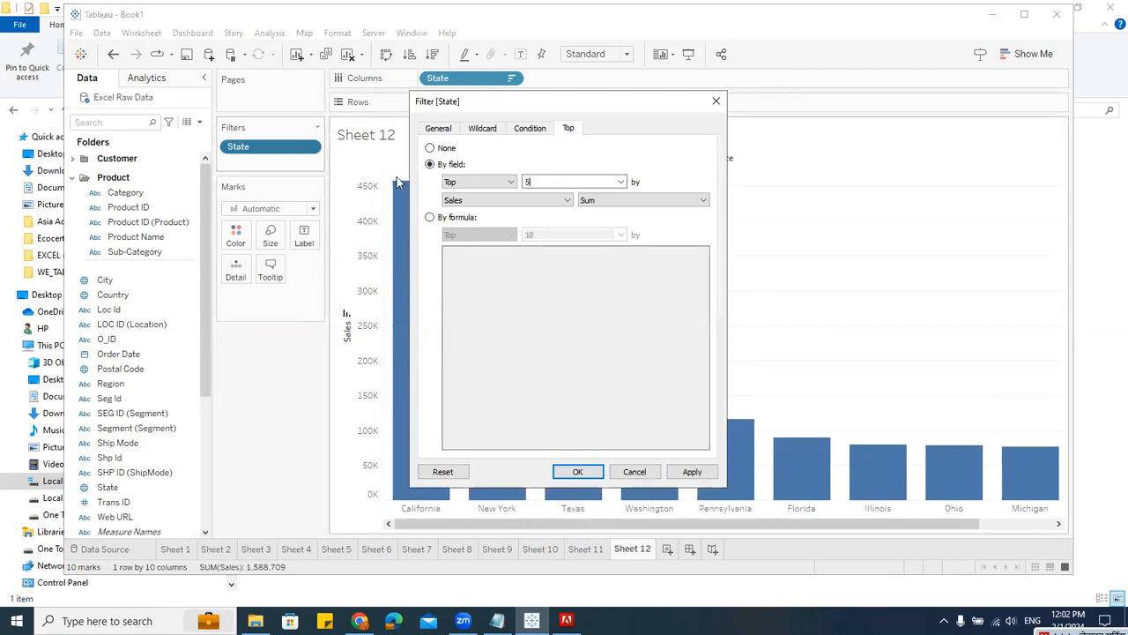
{"action": "type", "text": "5"}
{"action": "key", "text": "Return"}
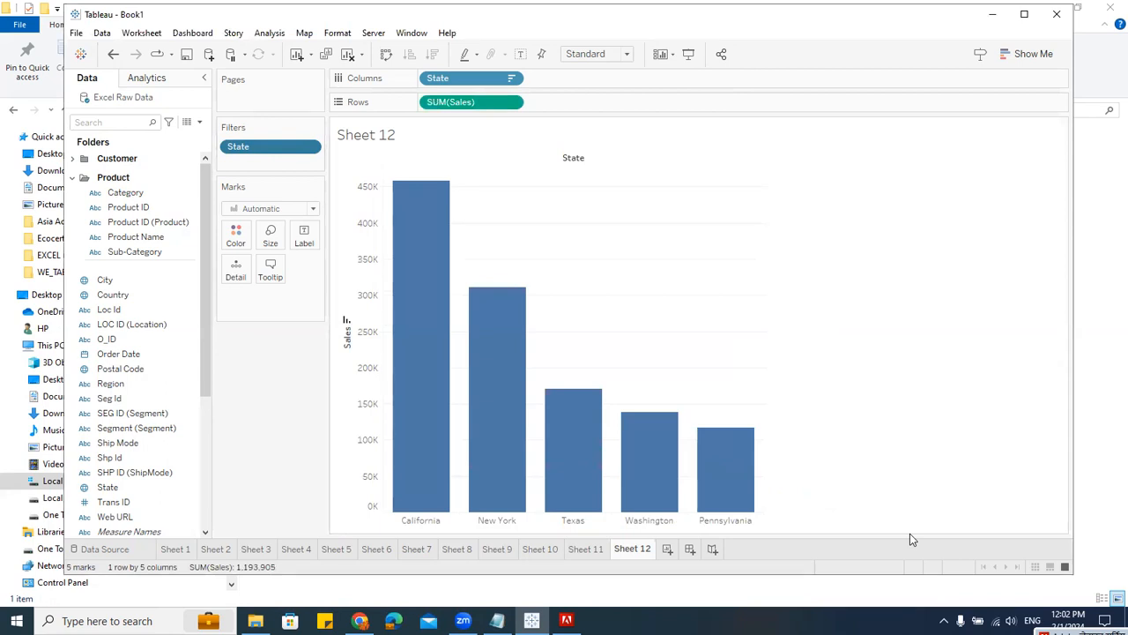
Step: Show the State filter card and switch it to a single value list
{"action": "left_click", "coordinate": [308, 147]}
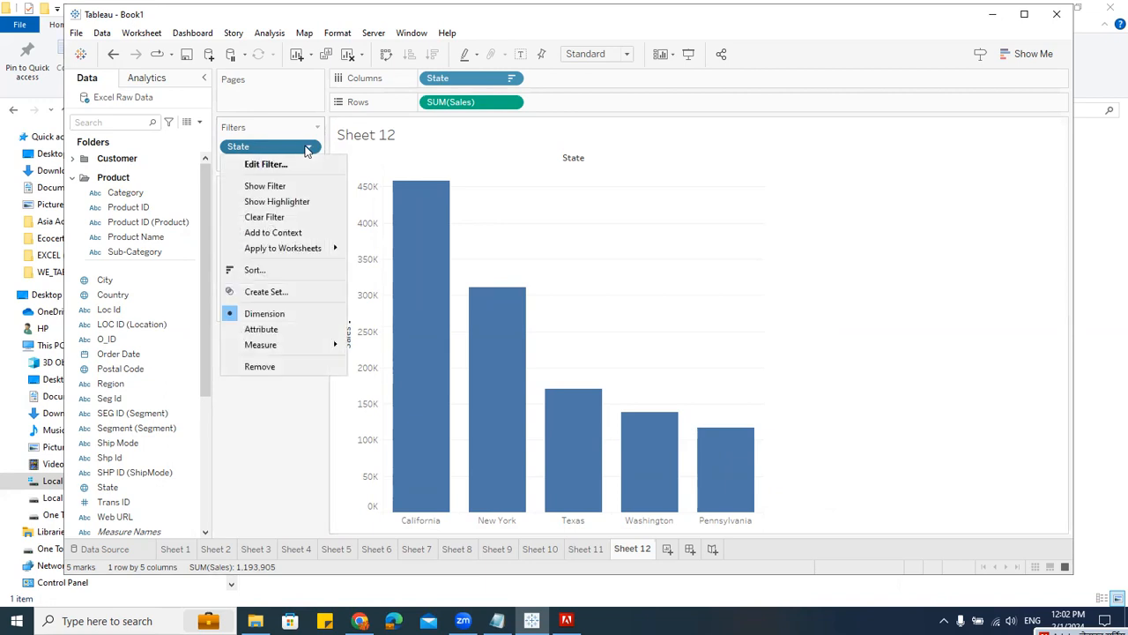
{"action": "left_click", "coordinate": [265, 186]}
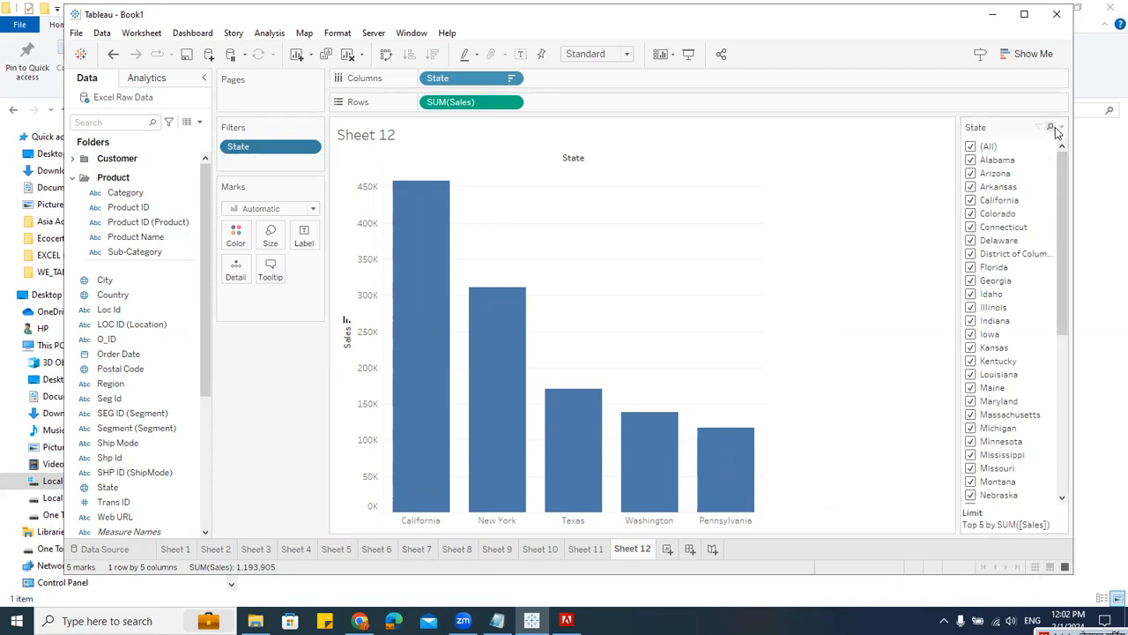
{"action": "left_click", "coordinate": [1061, 127]}
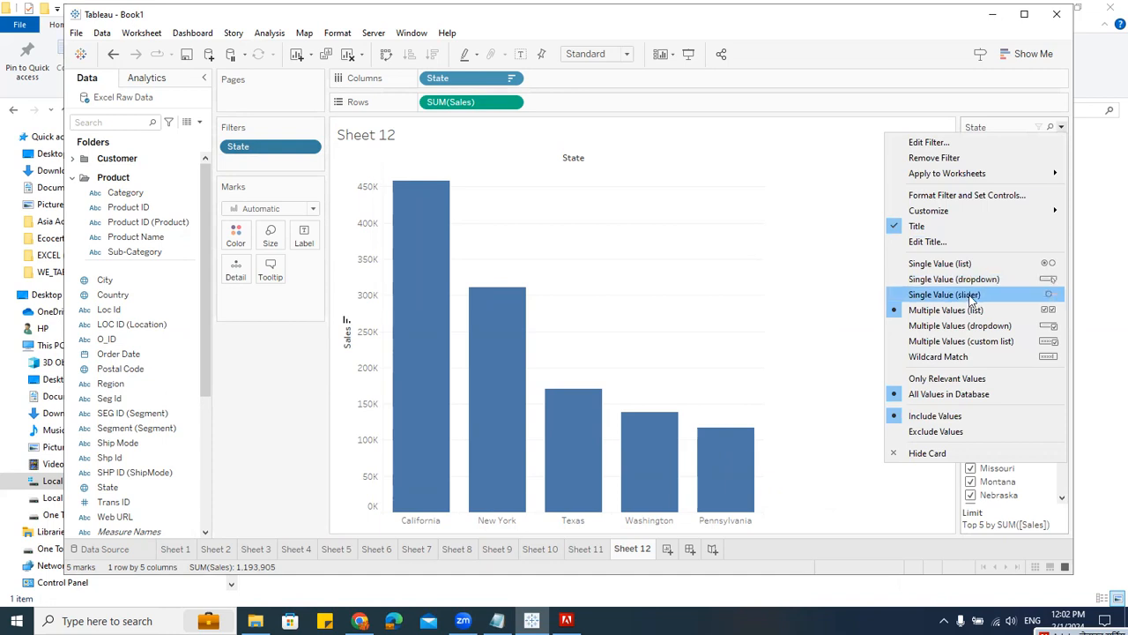
{"action": "left_click", "coordinate": [971, 266]}
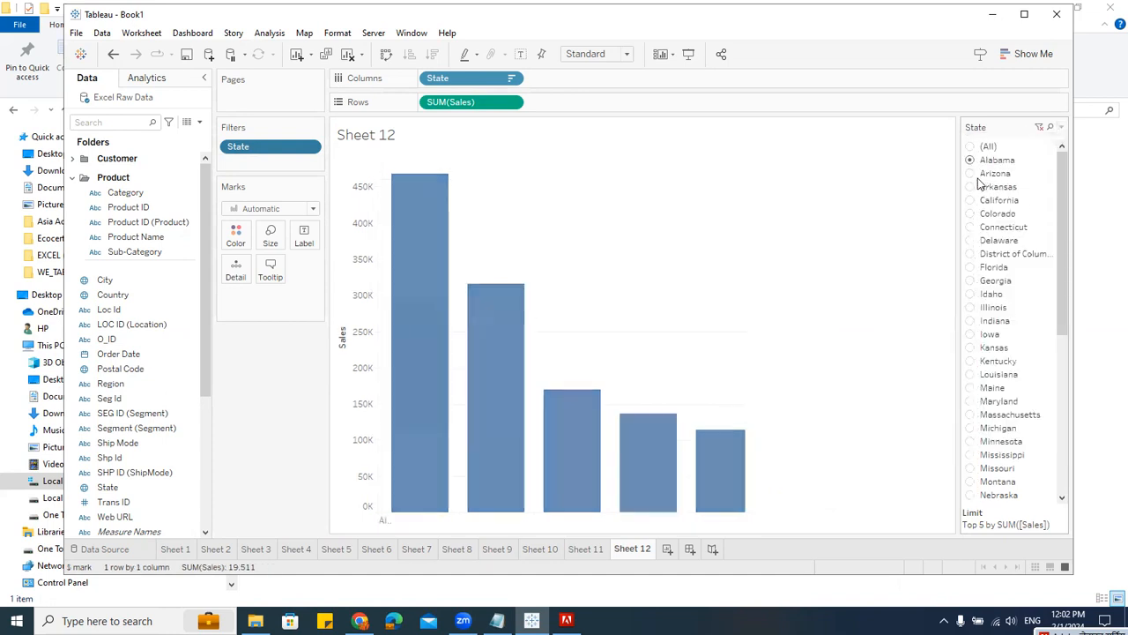
Step: Pick single states in the filter card, finishing with California
{"action": "left_click", "coordinate": [971, 174]}
{"action": "left_click", "coordinate": [971, 187]}
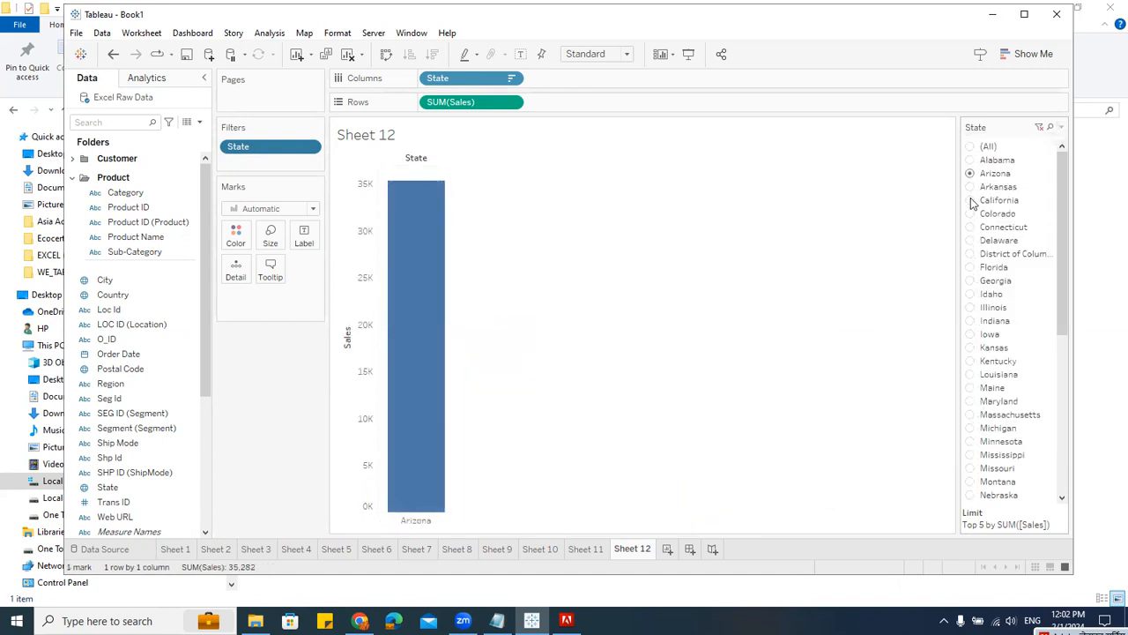
{"action": "left_click", "coordinate": [971, 201]}
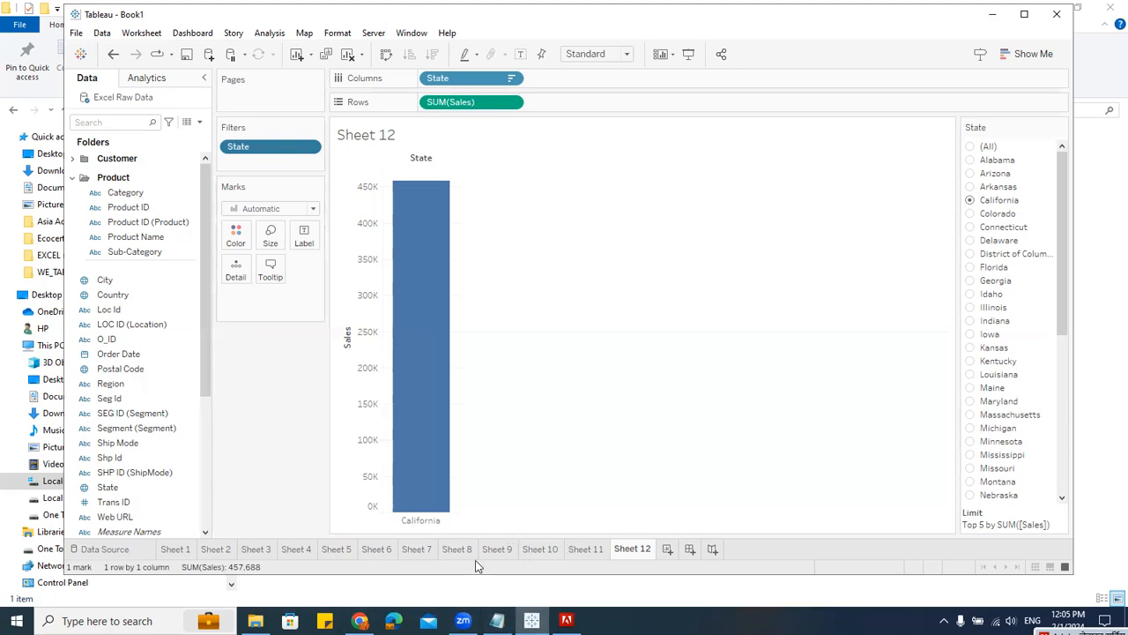
{"action": "mouse_move", "coordinate": [553, 601]}
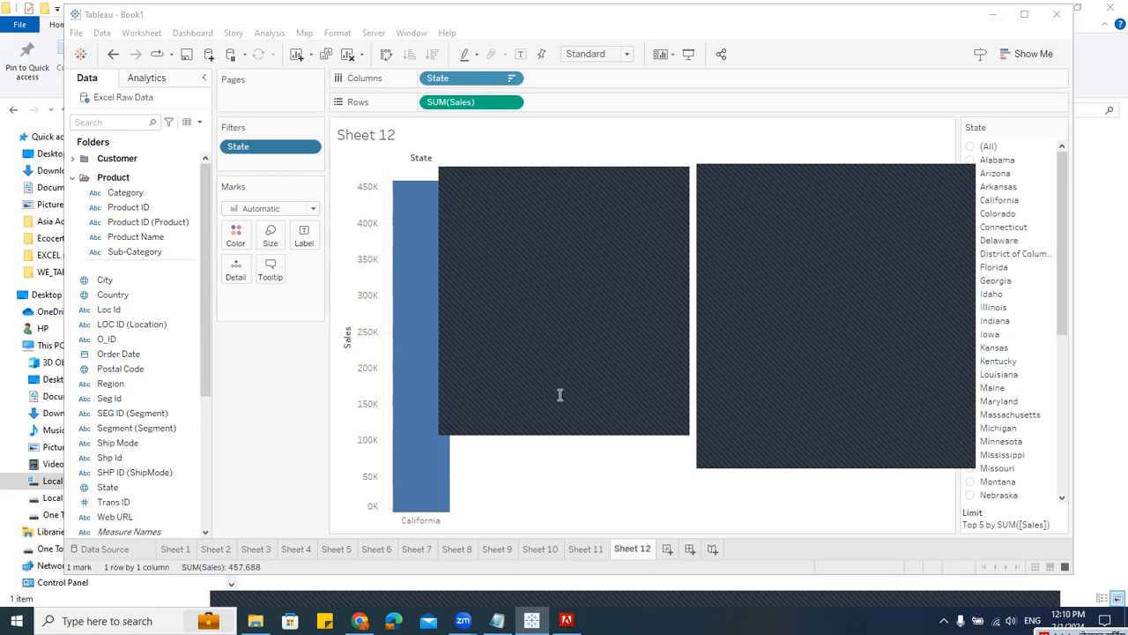
{"action": "left_click", "coordinate": [531, 497]}
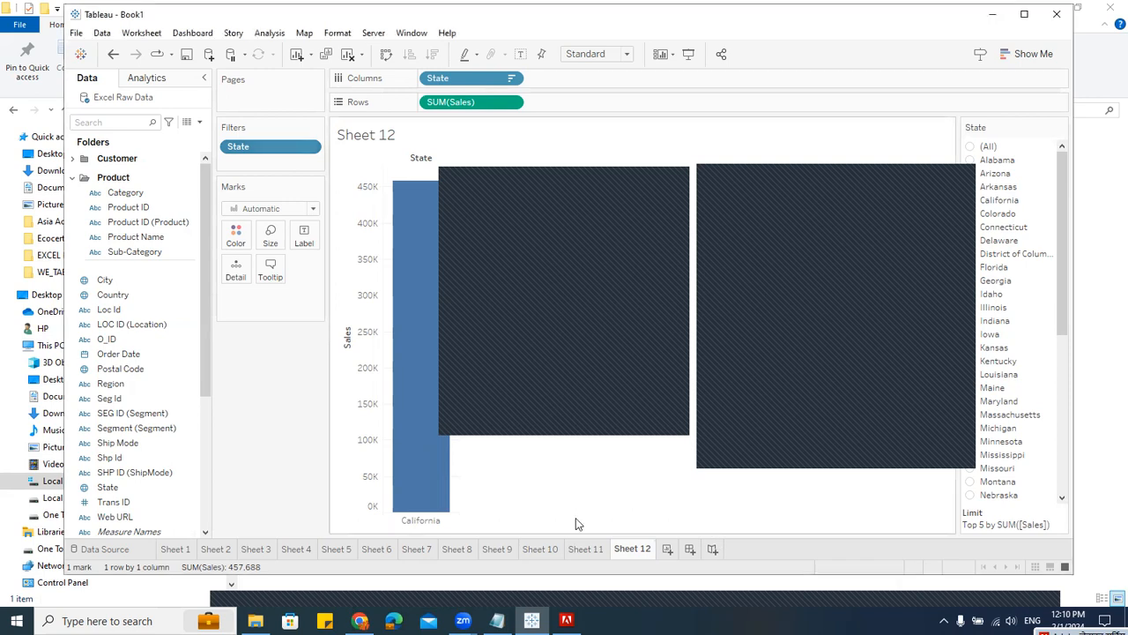
{"action": "left_click", "coordinate": [614, 176]}
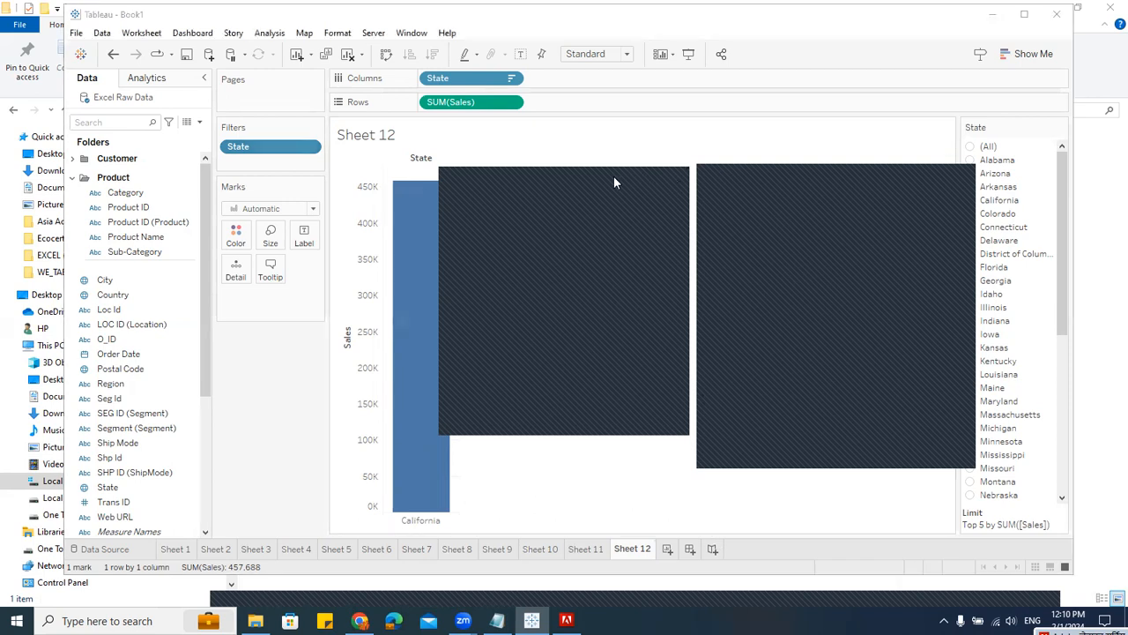
{"action": "left_click", "coordinate": [895, 175]}
{"action": "left_click", "coordinate": [577, 447]}
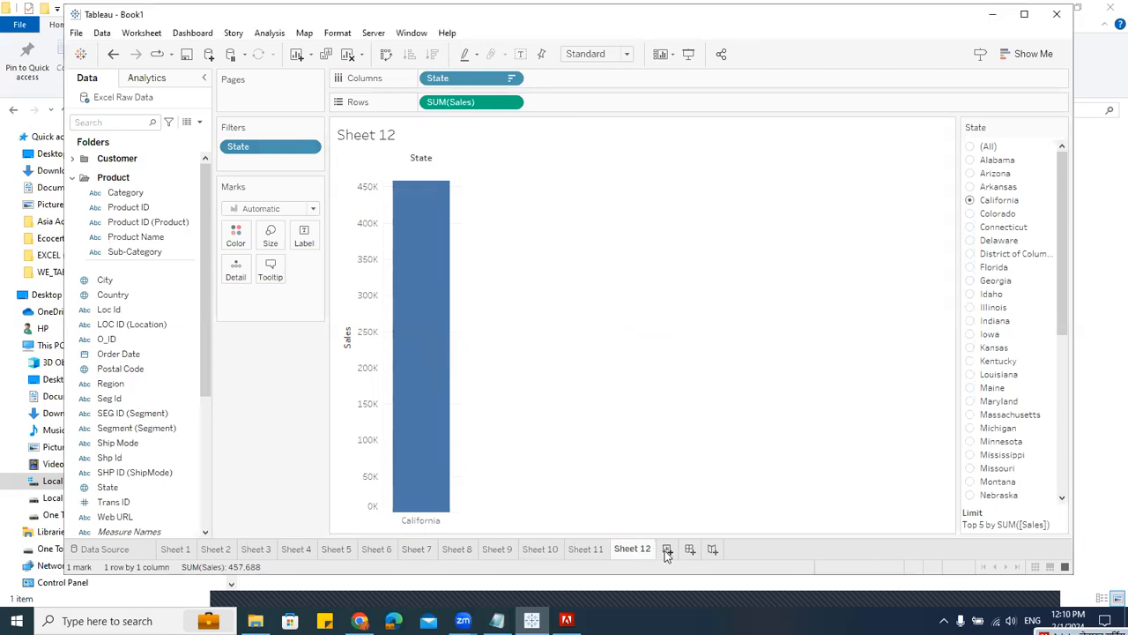
Step: Create a new worksheet and then a new dashboard
{"action": "left_click", "coordinate": [668, 548]}
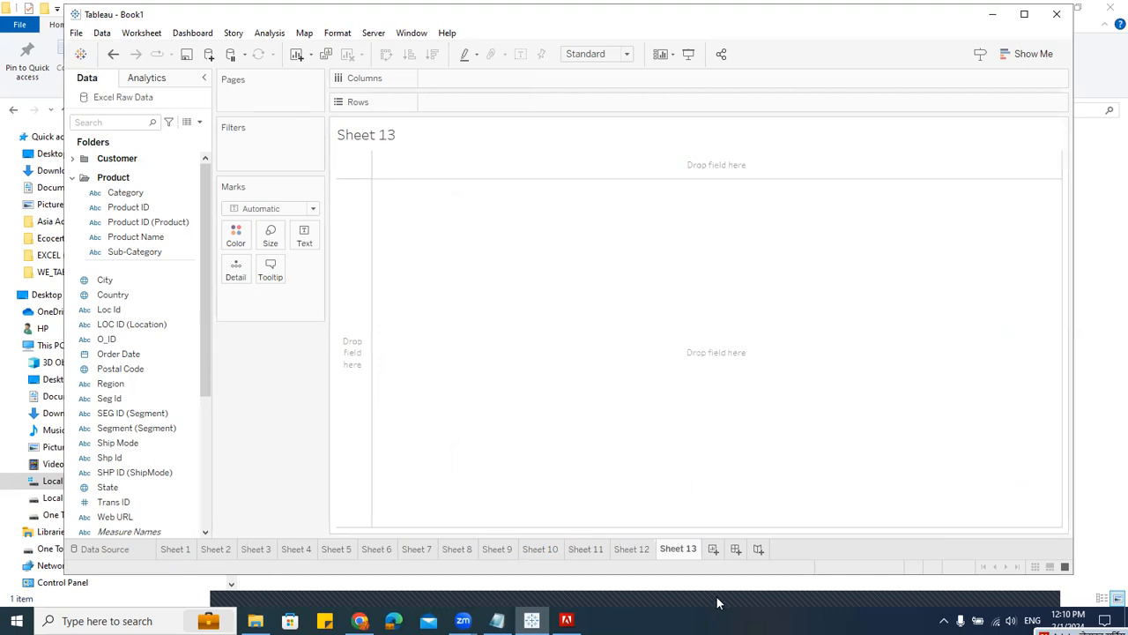
{"action": "left_click", "coordinate": [736, 548]}
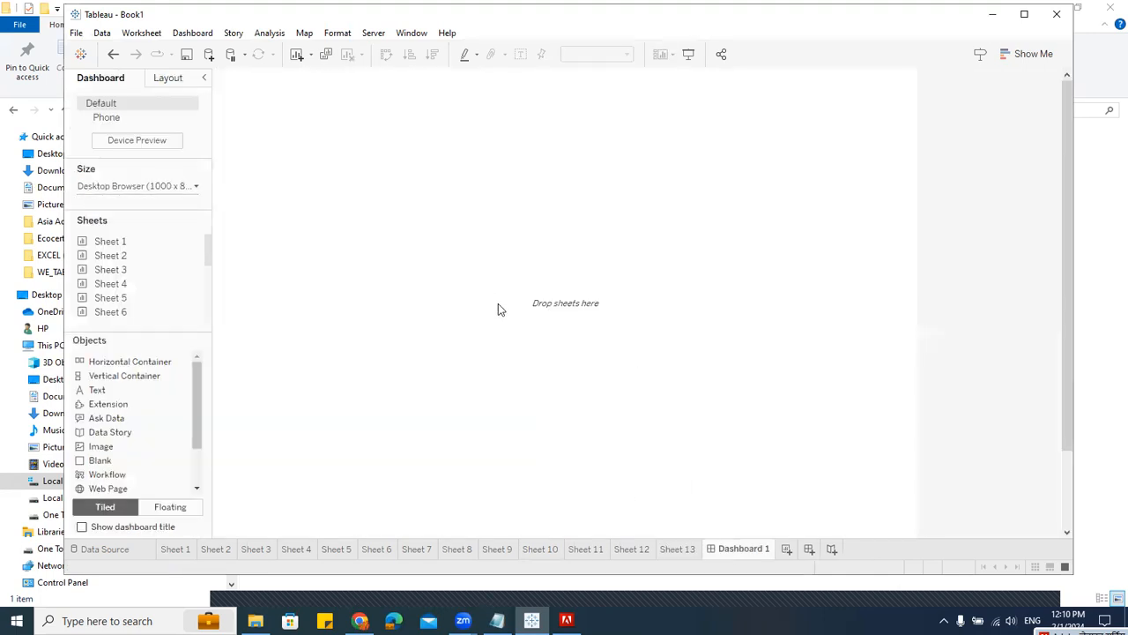
Step: Place Sheet 1, Sheet 2 and Sheet 5 on the dashboard as floating objects
{"action": "left_click_drag", "start_coordinate": [110, 240], "coordinate": [114, 441]}
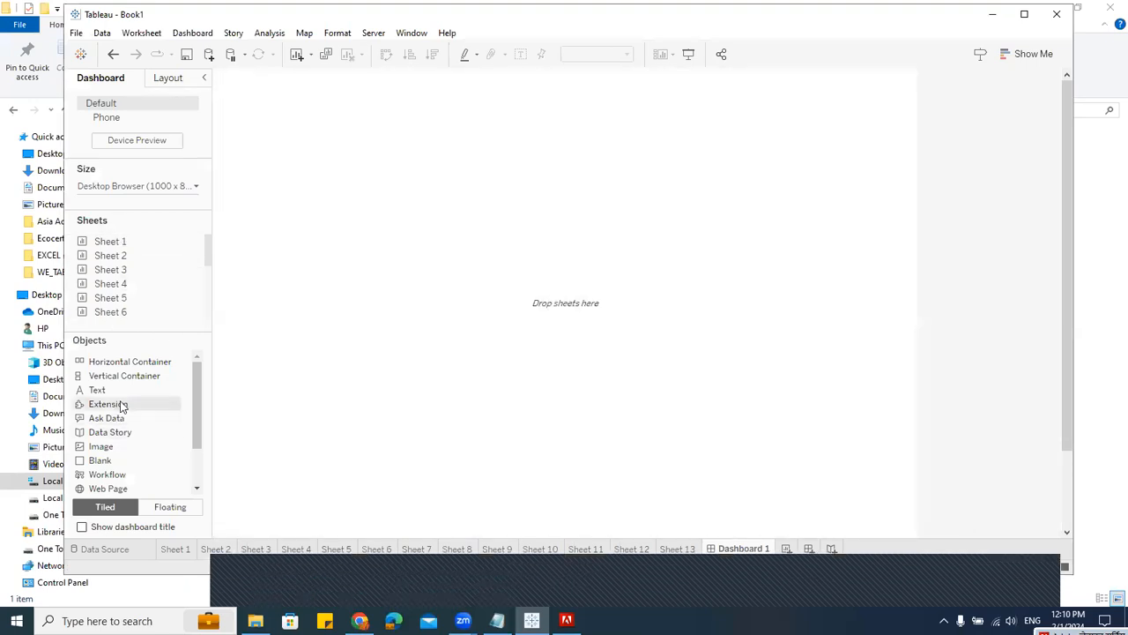
{"action": "left_click", "coordinate": [170, 507]}
{"action": "left_click_drag", "start_coordinate": [143, 238], "coordinate": [227, 80]}
{"action": "left_click_drag", "start_coordinate": [128, 255], "coordinate": [488, 85]}
{"action": "left_click_drag", "start_coordinate": [141, 296], "coordinate": [255, 261]}
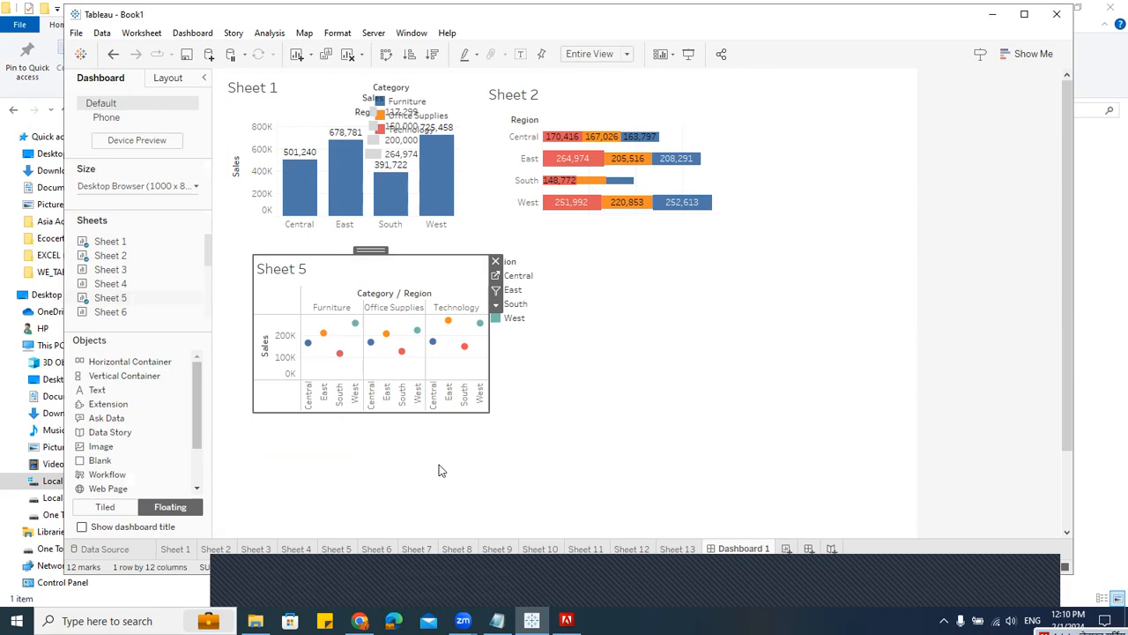
Step: Highlight the Central region by selecting it in the Region legend
{"action": "left_click", "coordinate": [519, 587]}
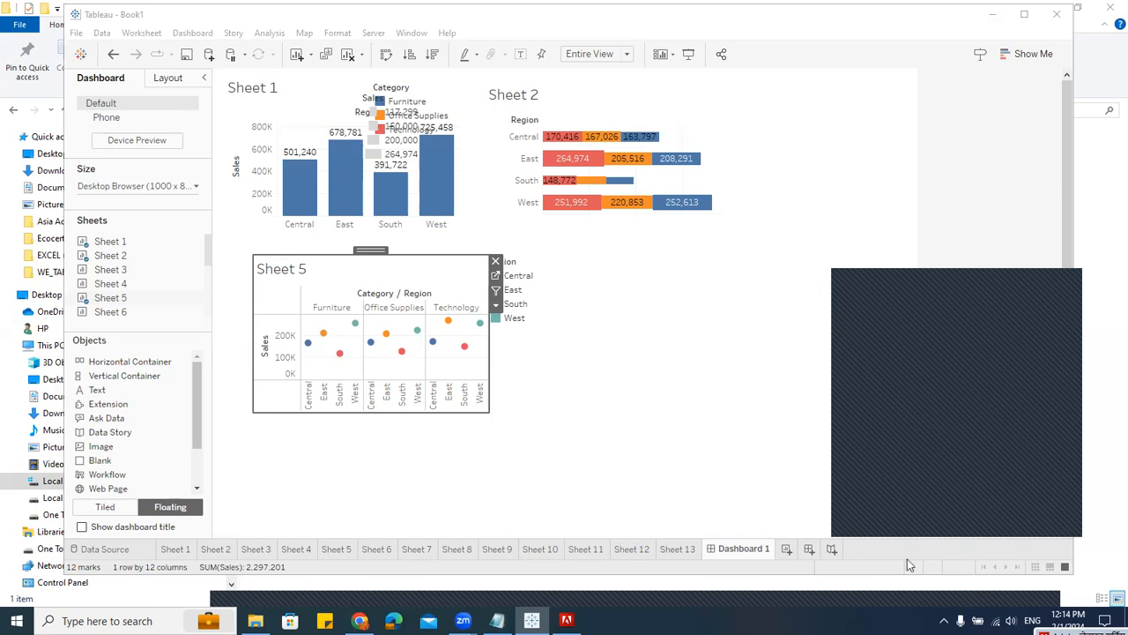
{"action": "left_click", "coordinate": [529, 275]}
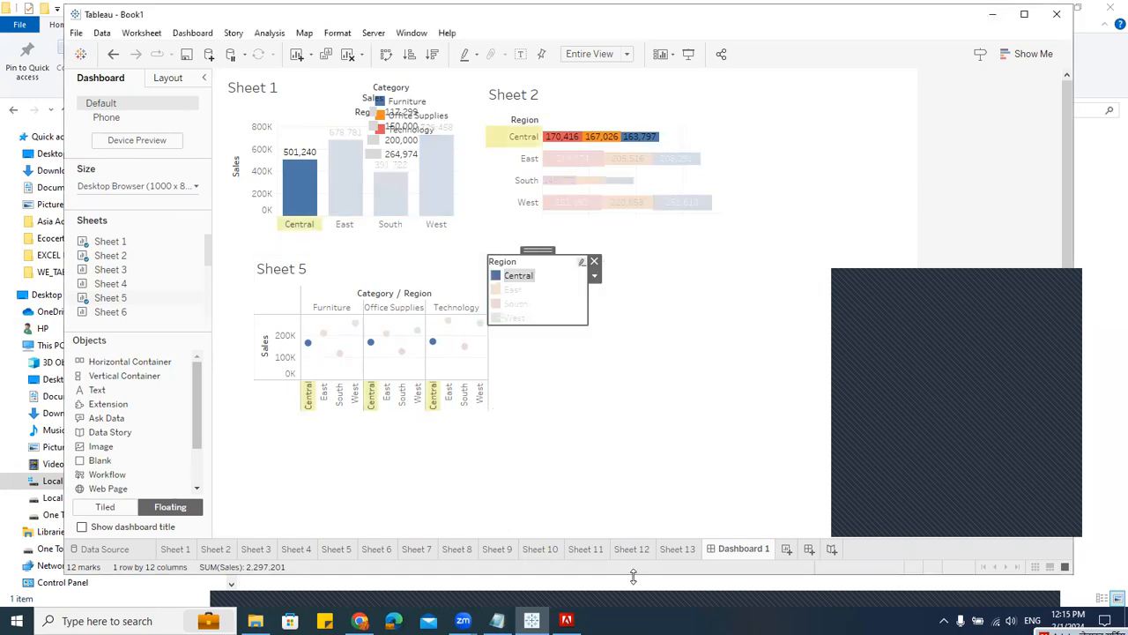